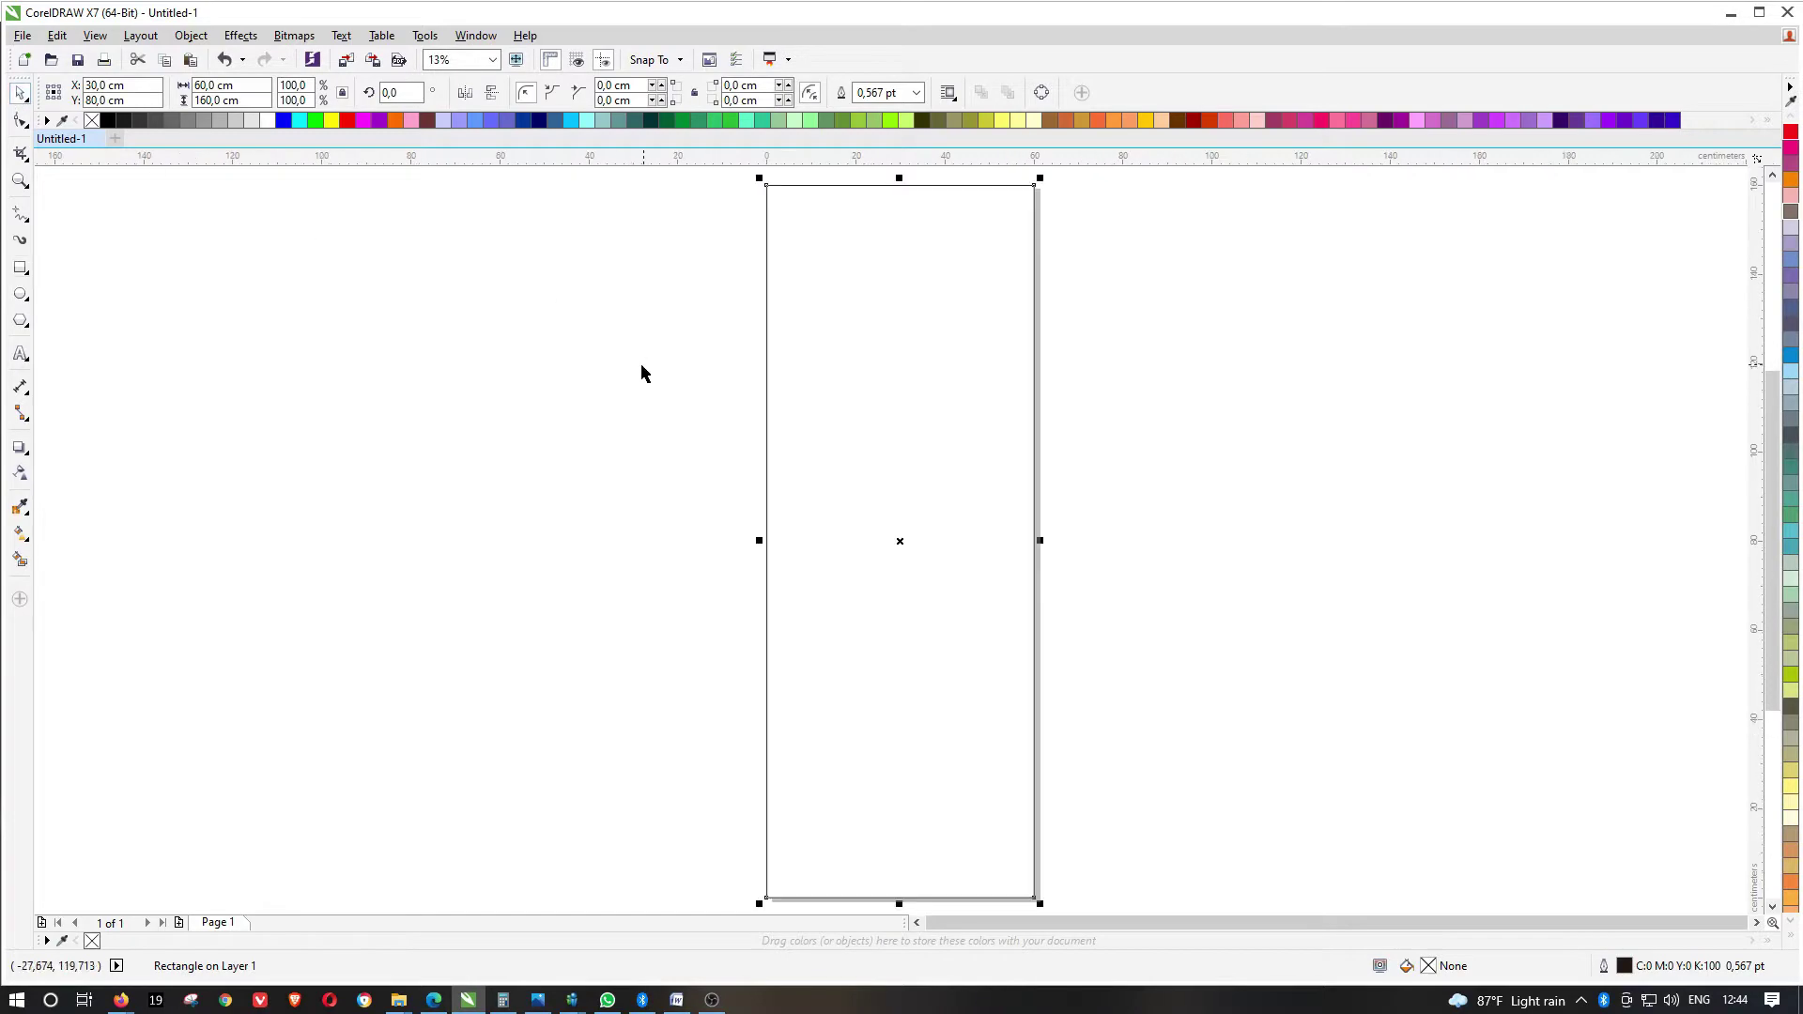
# Separate the stacked images by moving the two large bouquet photos left of the page and the Uze Florist logo close beside it
pyautogui.click(557, 350)
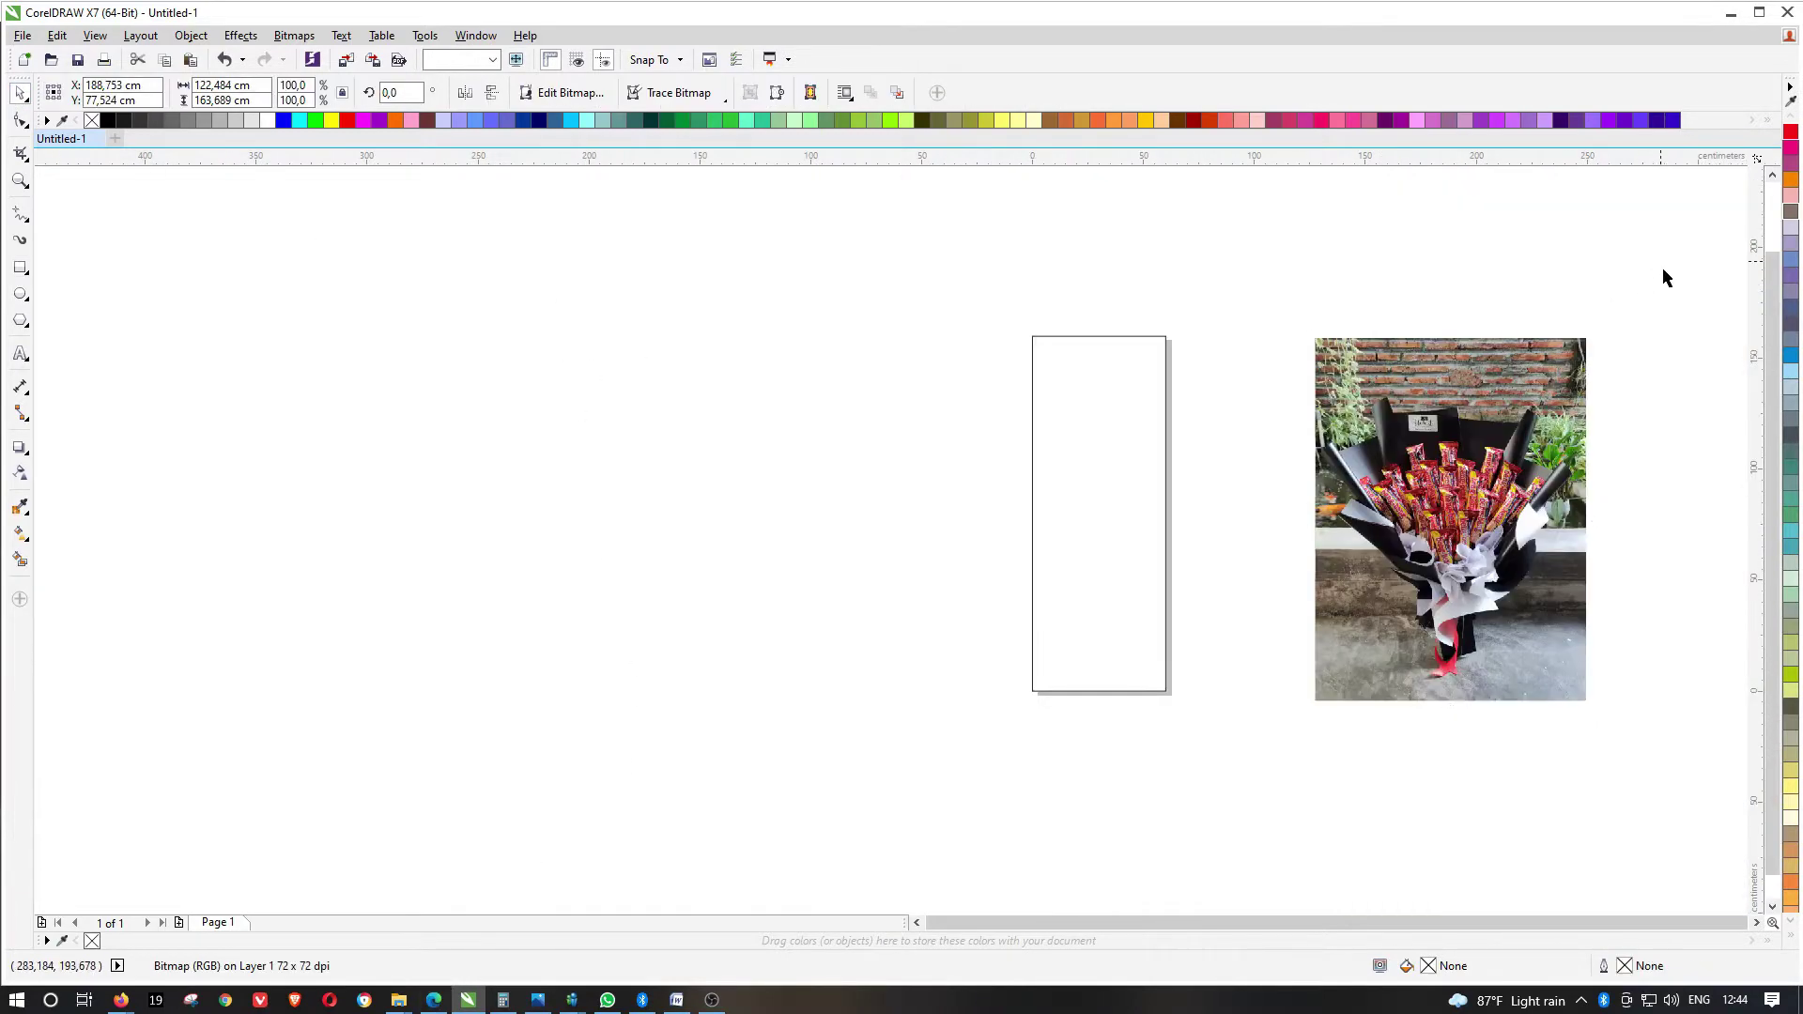
pyautogui.moveTo(1502, 439); pyautogui.dragTo(853, 442)
pyautogui.moveTo(1464, 452); pyautogui.dragTo(774, 500)
pyautogui.click(1461, 510)
pyautogui.moveTo(1461, 510); pyautogui.dragTo(1420, 385)
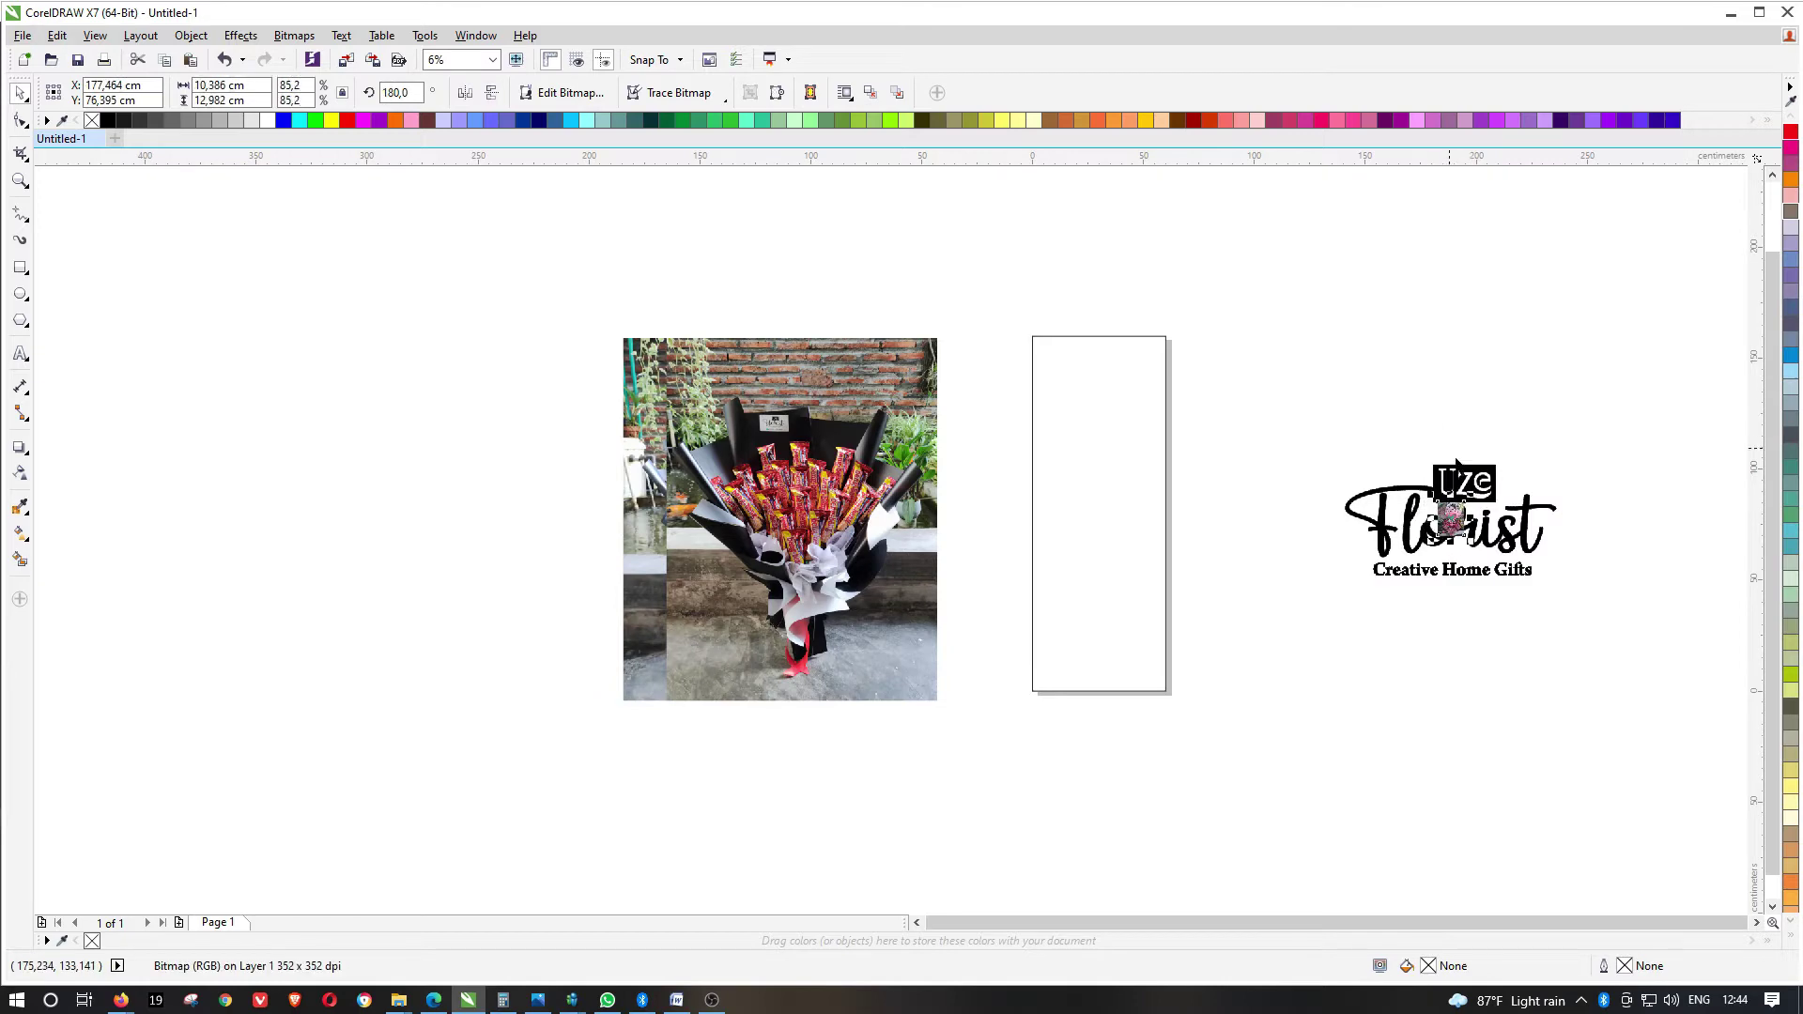
pyautogui.moveTo(1451, 516); pyautogui.dragTo(1281, 391)
pyautogui.scroll(2, 1399, 333)
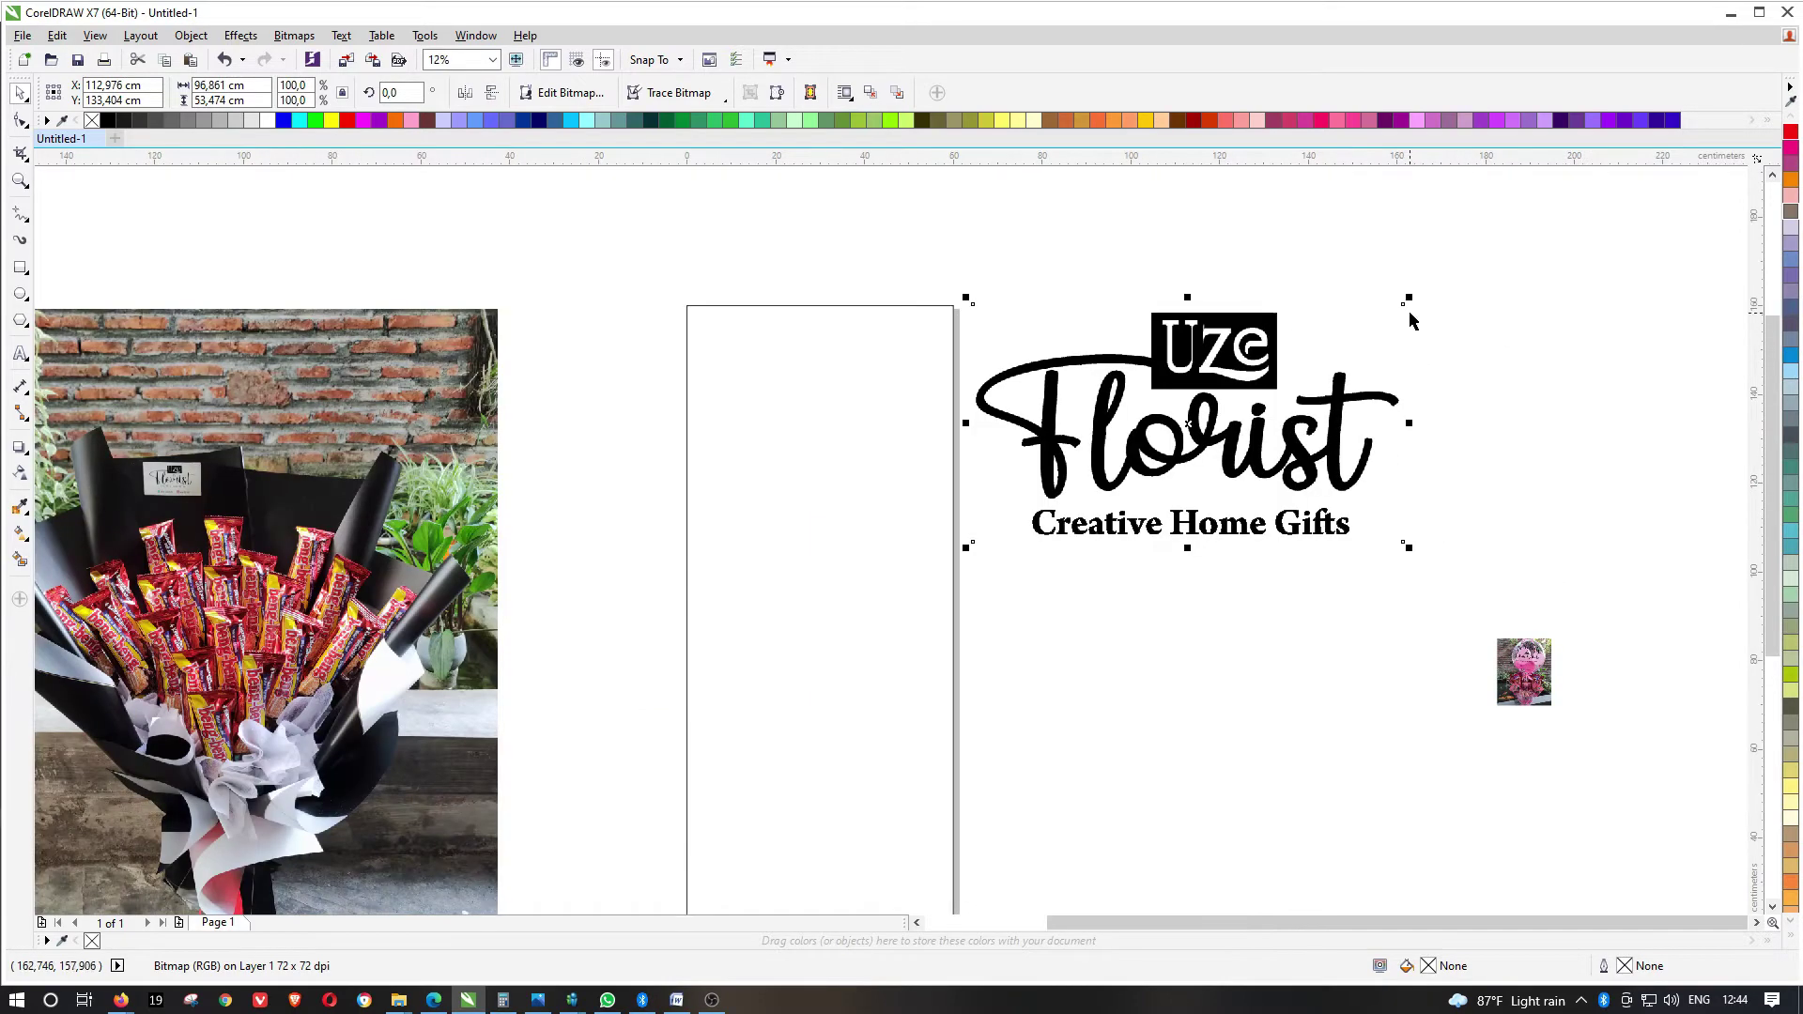
# Scale the Uze Florist logo to 53% and centre it horizontally near the upper edge of the page rectangle
pyautogui.moveTo(1408, 318); pyautogui.dragTo(1287, 368)
pyautogui.moveTo(1273, 447); pyautogui.dragTo(926, 448)
pyautogui.keyDown('shift'); pyautogui.click(897, 526); pyautogui.keyUp('shift')
pyautogui.click(1118, 393)
pyautogui.click(891, 371)
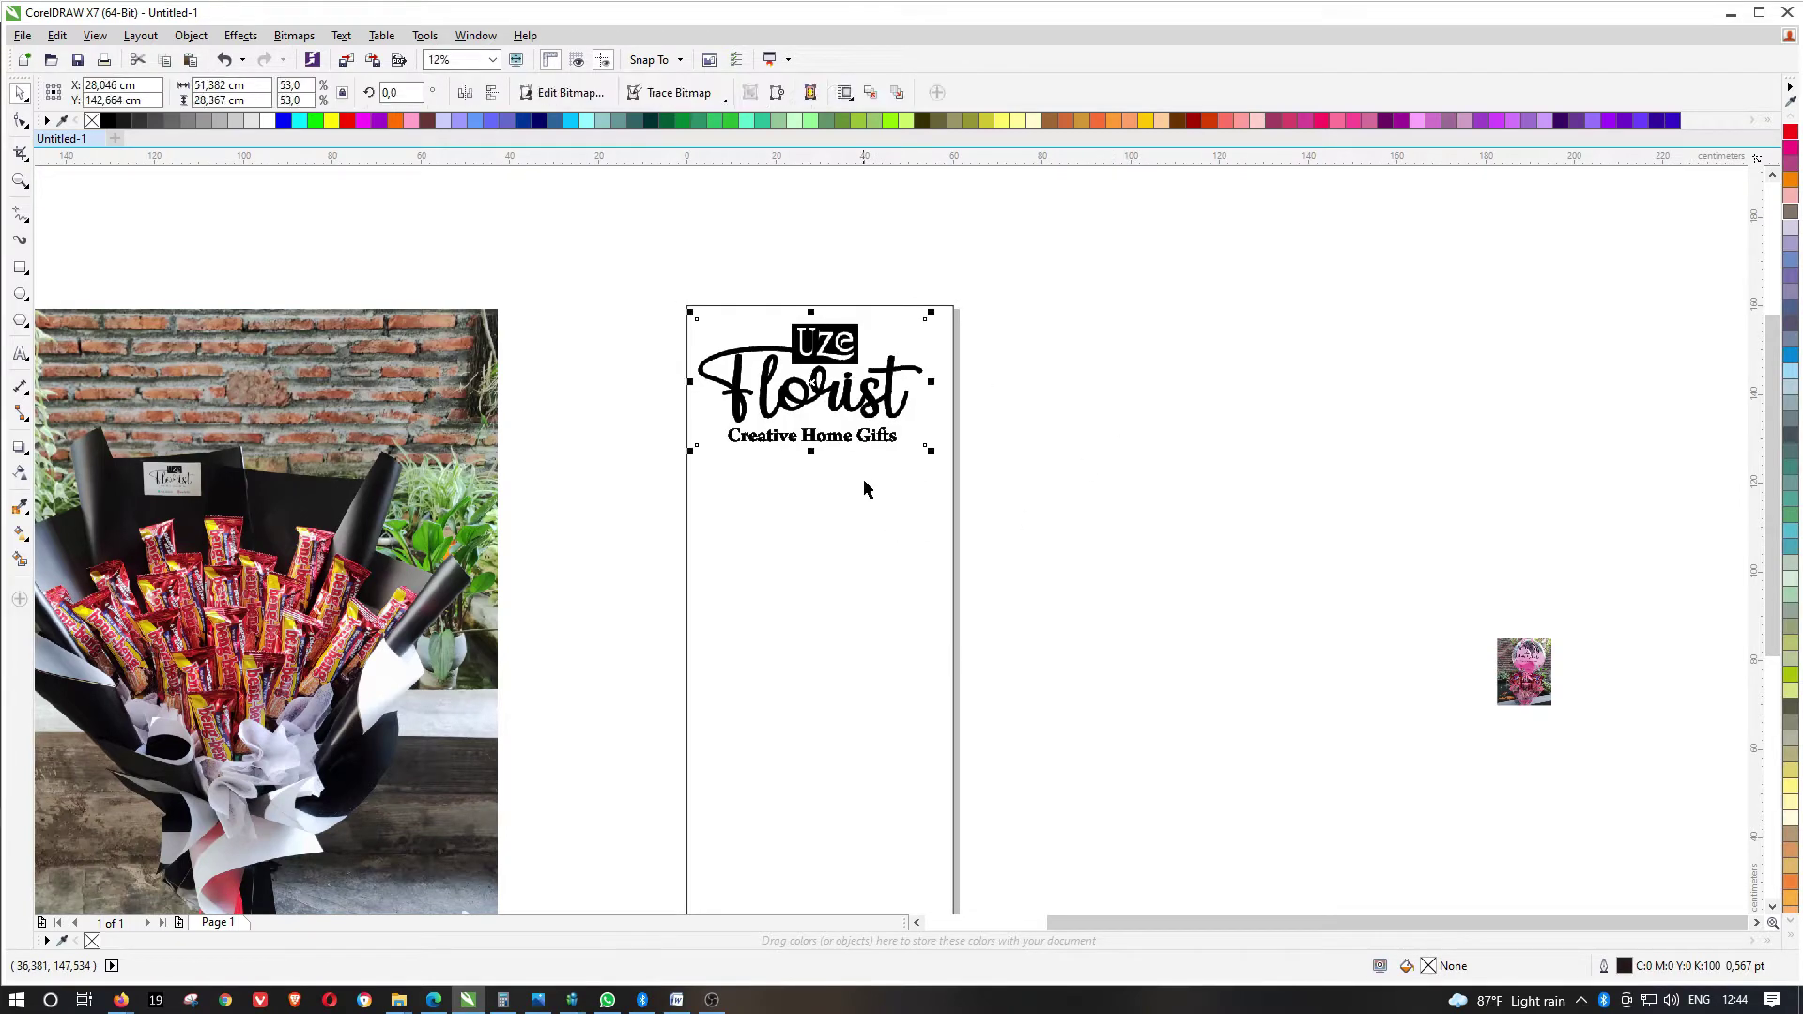
pyautogui.keyDown('shift'); pyautogui.click(881, 486); pyautogui.keyUp('shift')
pyautogui.press('c')
# Place the logo inside the page rectangle as PowerClip contents
pyautogui.click(1076, 357)
pyautogui.click(866, 406)
pyautogui.click(652, 482)
pyautogui.click(792, 531)
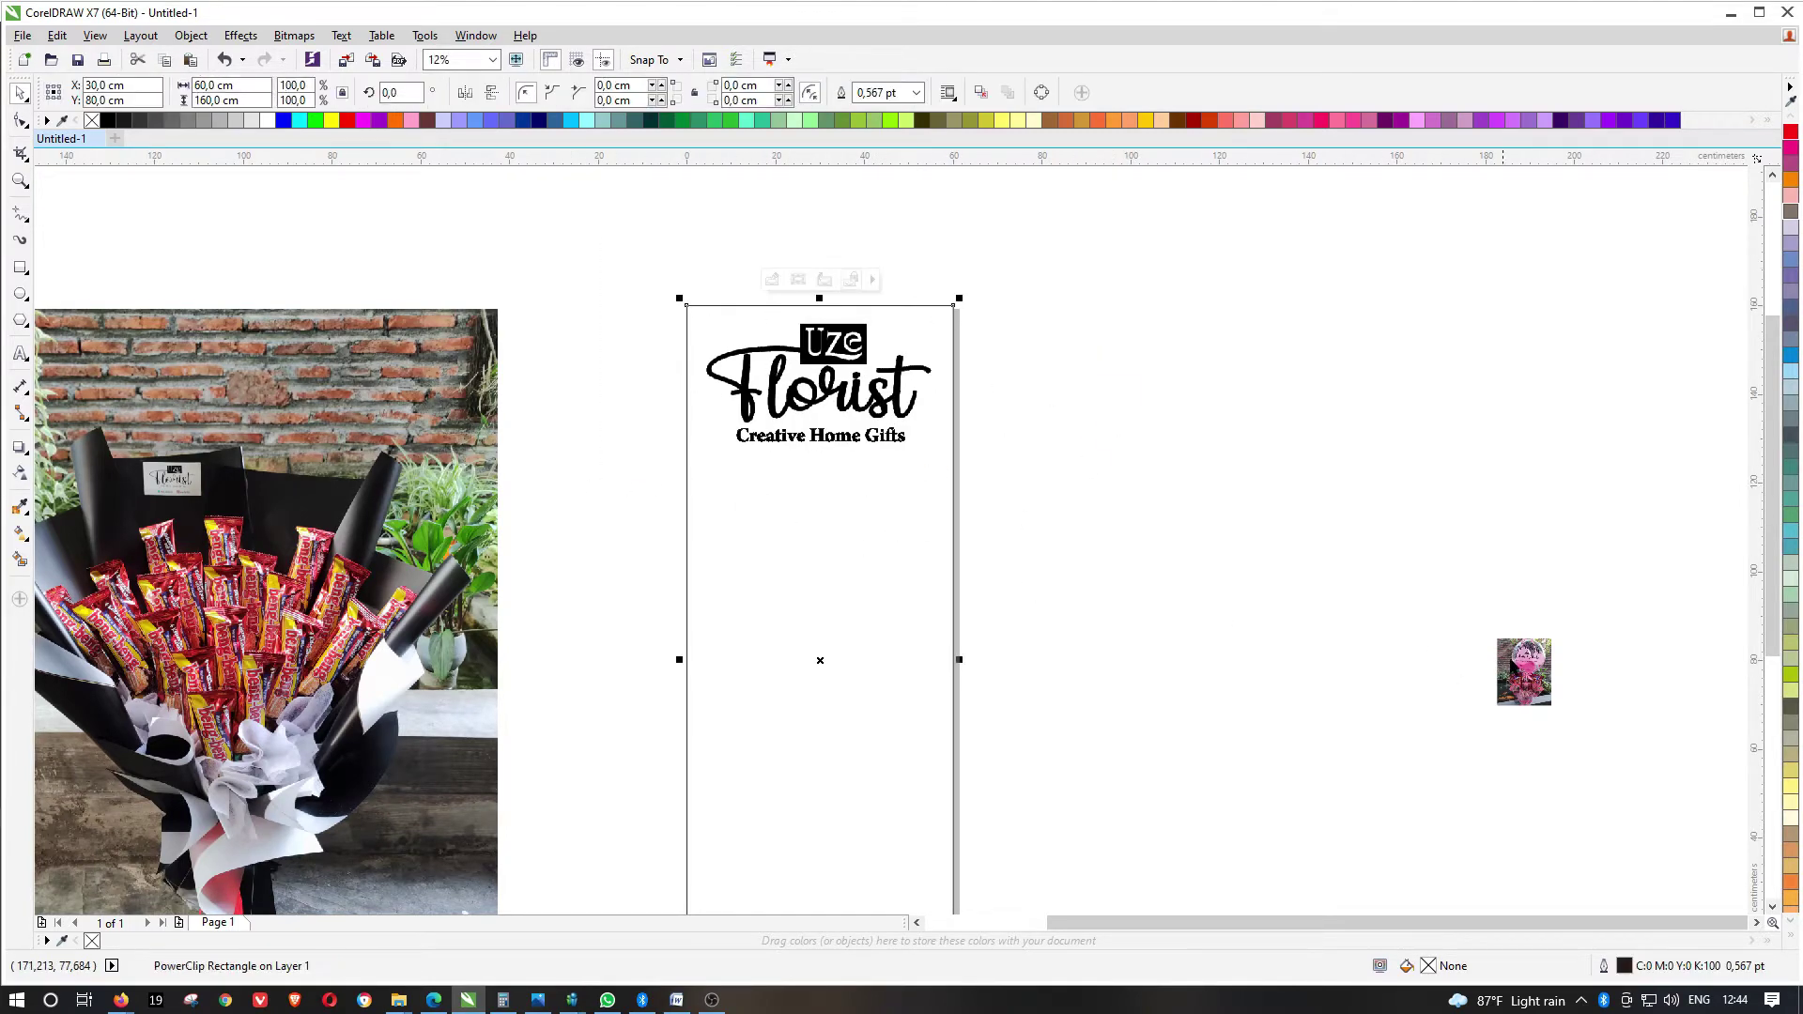
# Enlarge the small pink balloon photo to about 55 cm wide beside the page
pyautogui.moveTo(1539, 667); pyautogui.dragTo(1245, 361)
pyautogui.moveTo(1148, 507); pyautogui.dragTo(1218, 470)
# Left-align the two large bouquet photos with each other
pyautogui.scroll(-2, 1182, 451)
pyautogui.moveTo(887, 334)
pyautogui.mouseDown()
pyautogui.moveTo(432, 798)
pyautogui.moveTo(448, 779)
pyautogui.mouseUp()
pyautogui.write('l')
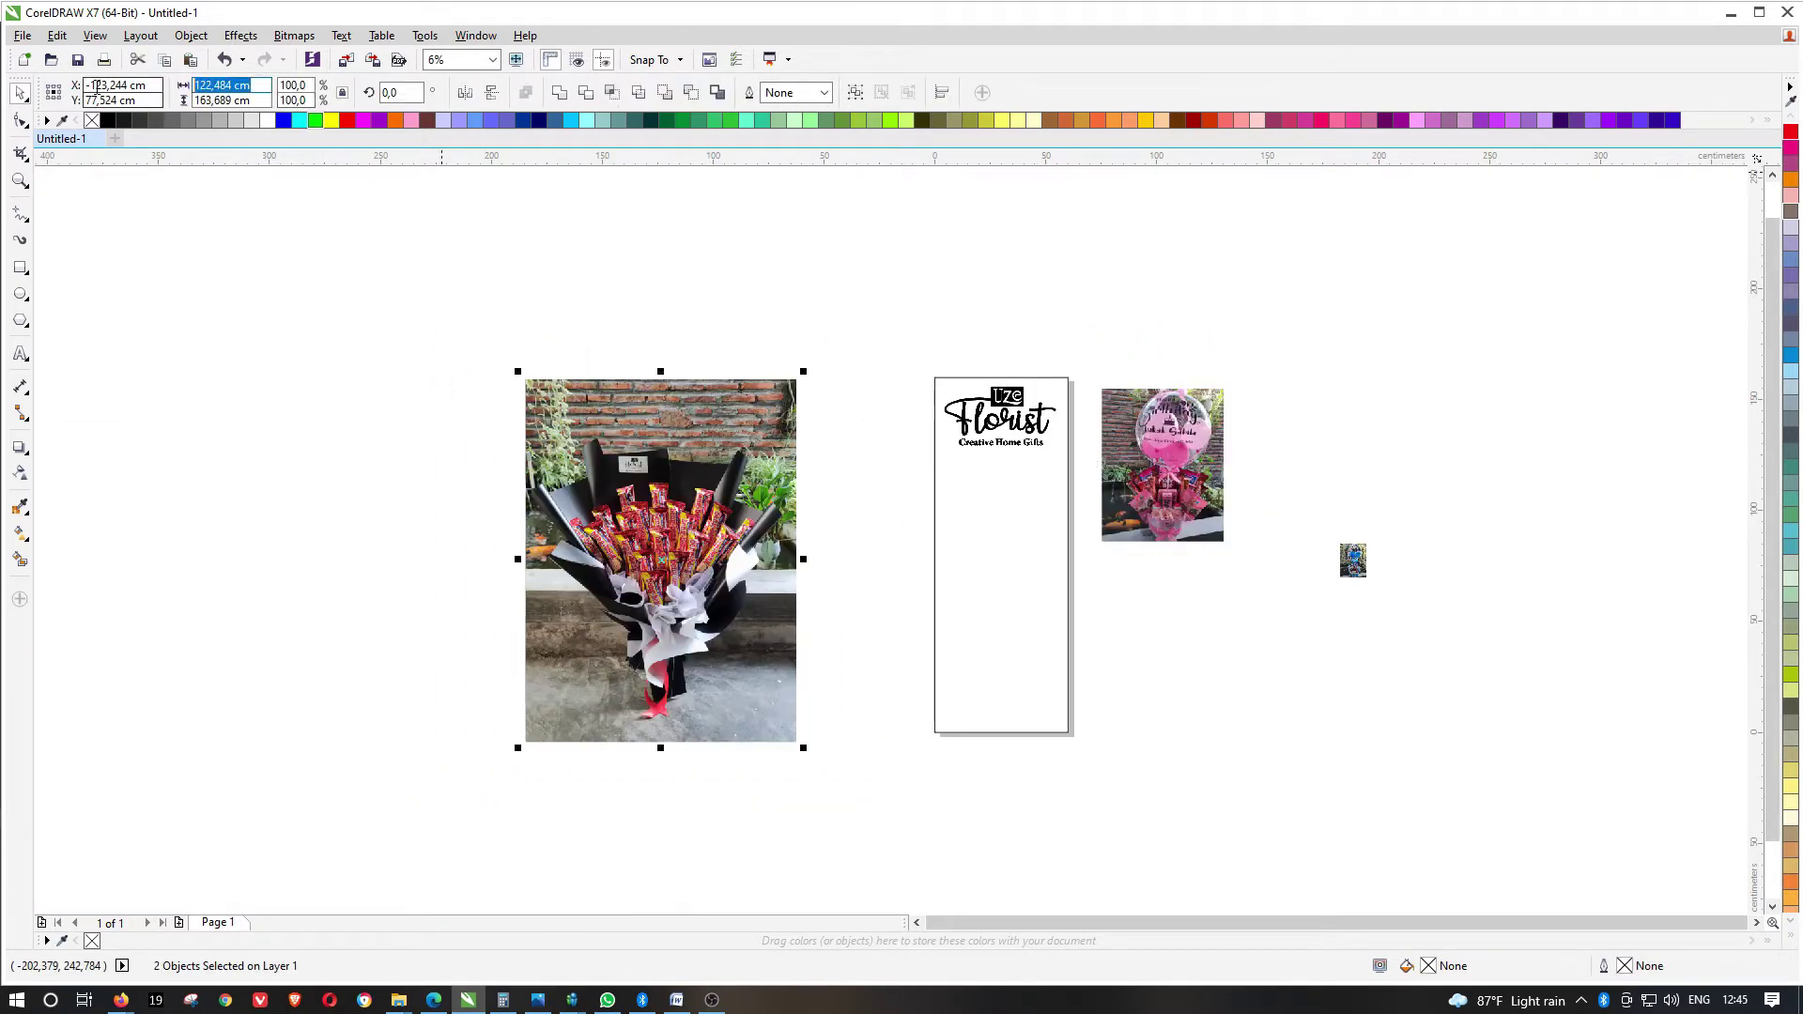
# Set both bouquet photos to 30 cm wide and move them to the far side of the pink balloon photo
pyautogui.write('30')
pyautogui.press('Return')
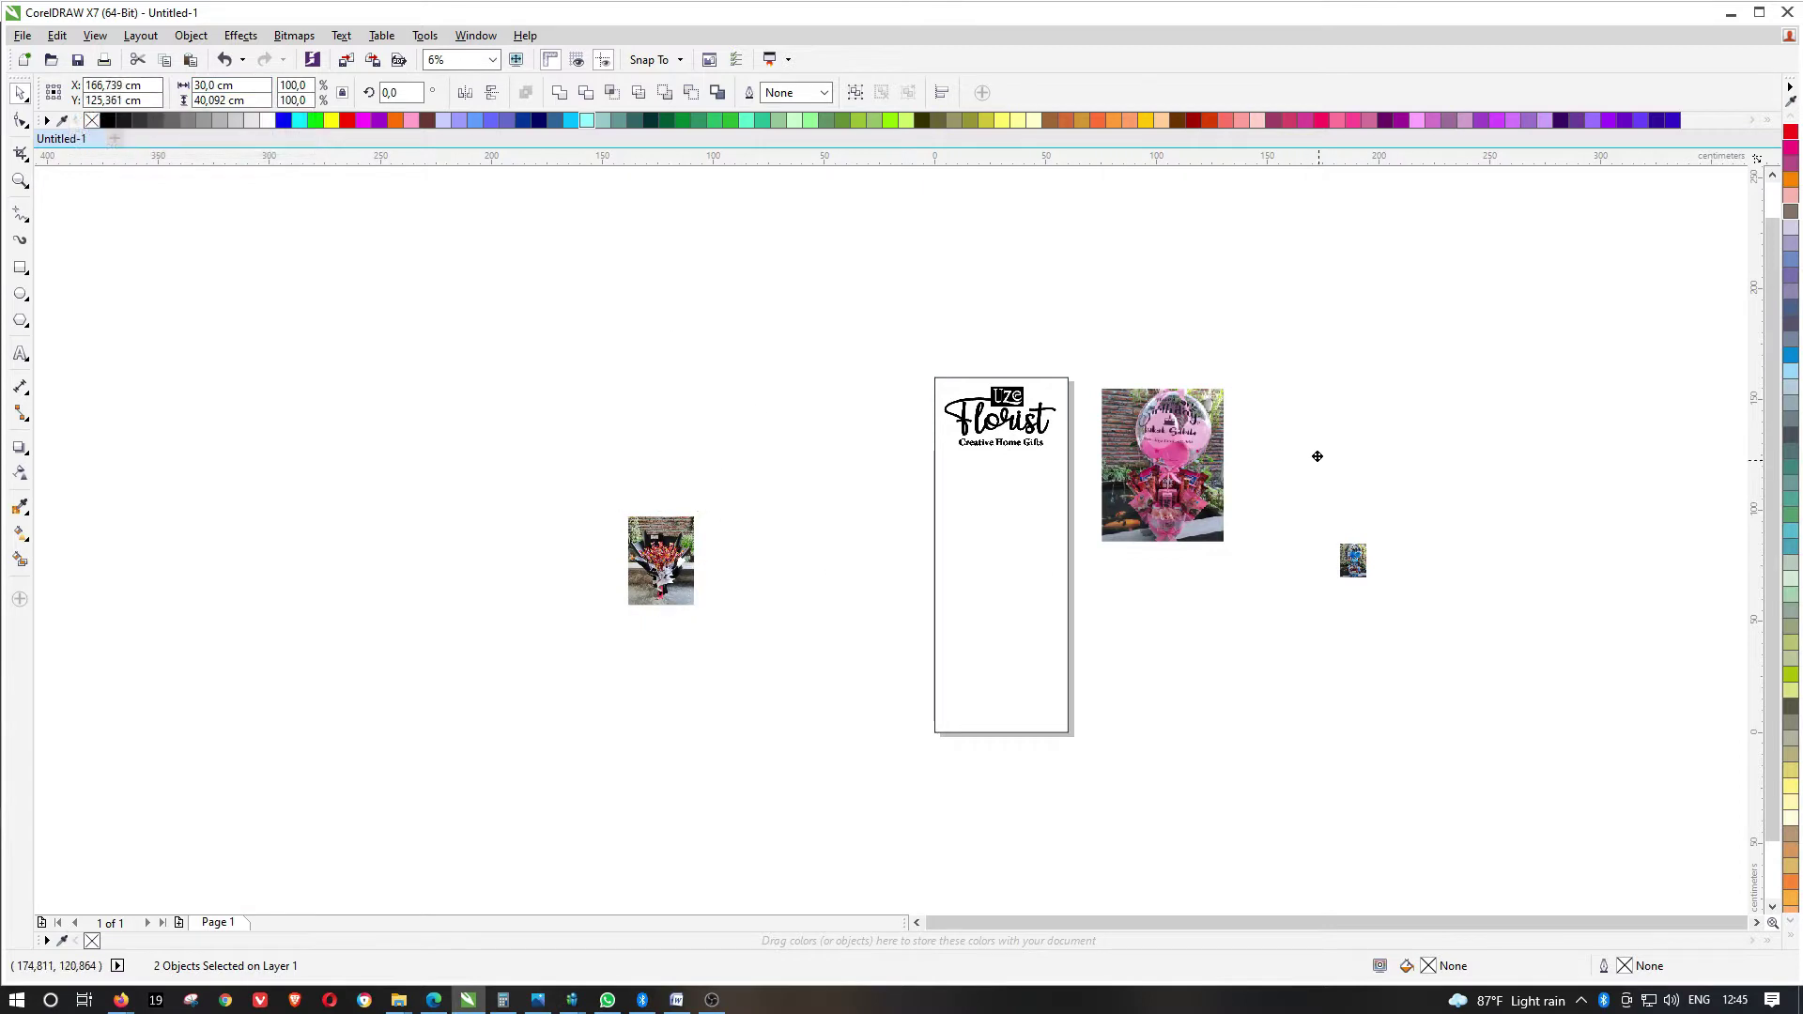
pyautogui.moveTo(1317, 456); pyautogui.dragTo(1317, 457)
# Set the pink balloon photo's width to 40 cm and move it up next to the bouquet photos
pyautogui.scroll(2, 1308, 432)
pyautogui.moveTo(1155, 328); pyautogui.dragTo(871, 707)
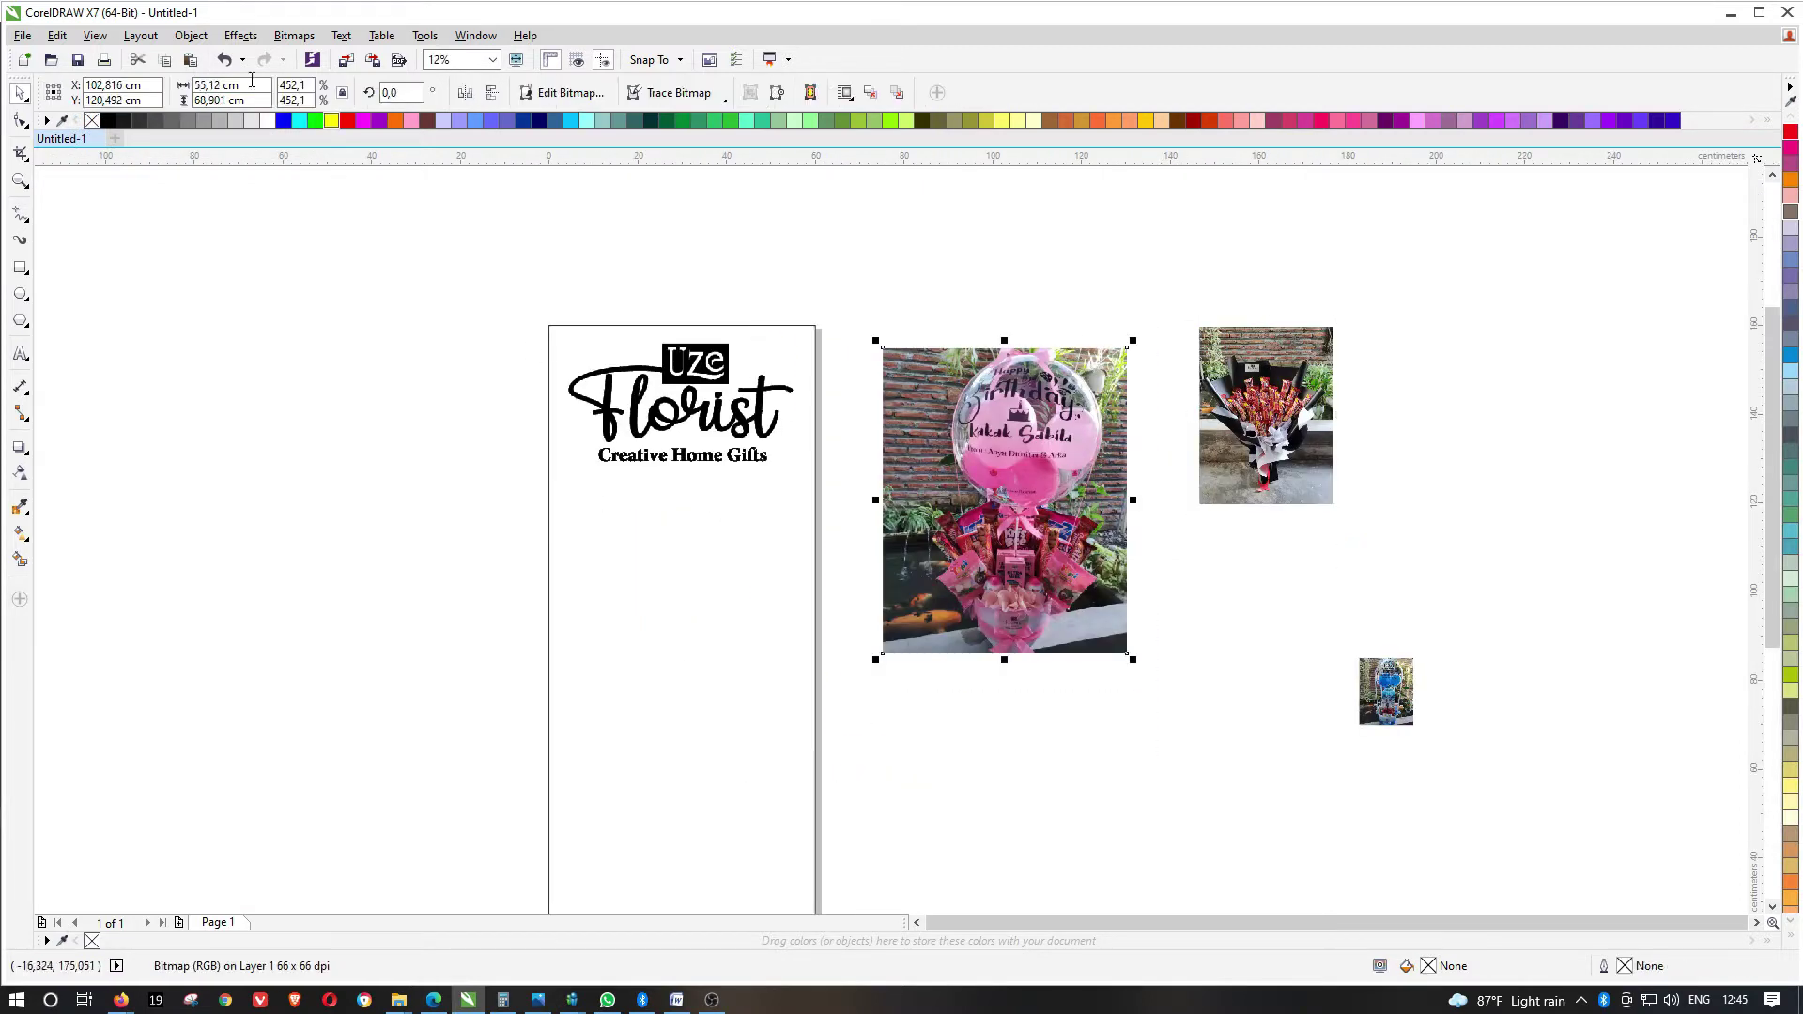
pyautogui.write('40')
pyautogui.press('Return')
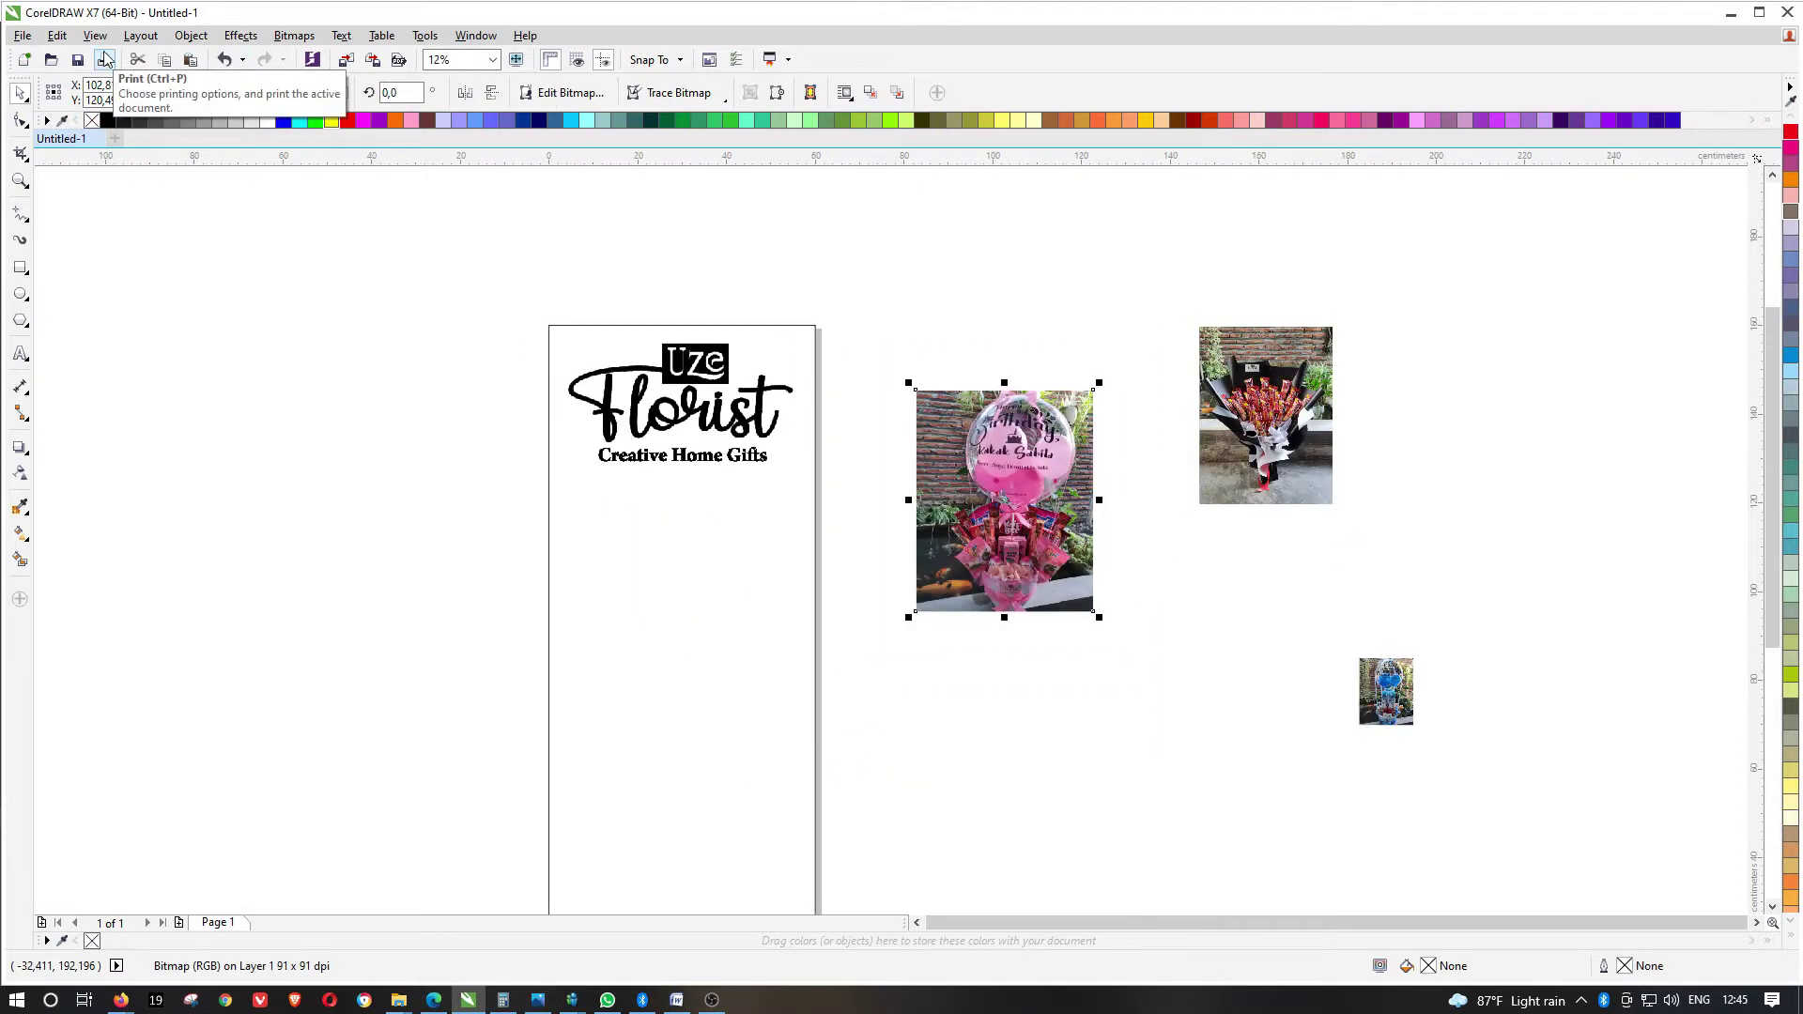
pyautogui.moveTo(1045, 416); pyautogui.dragTo(1116, 327)
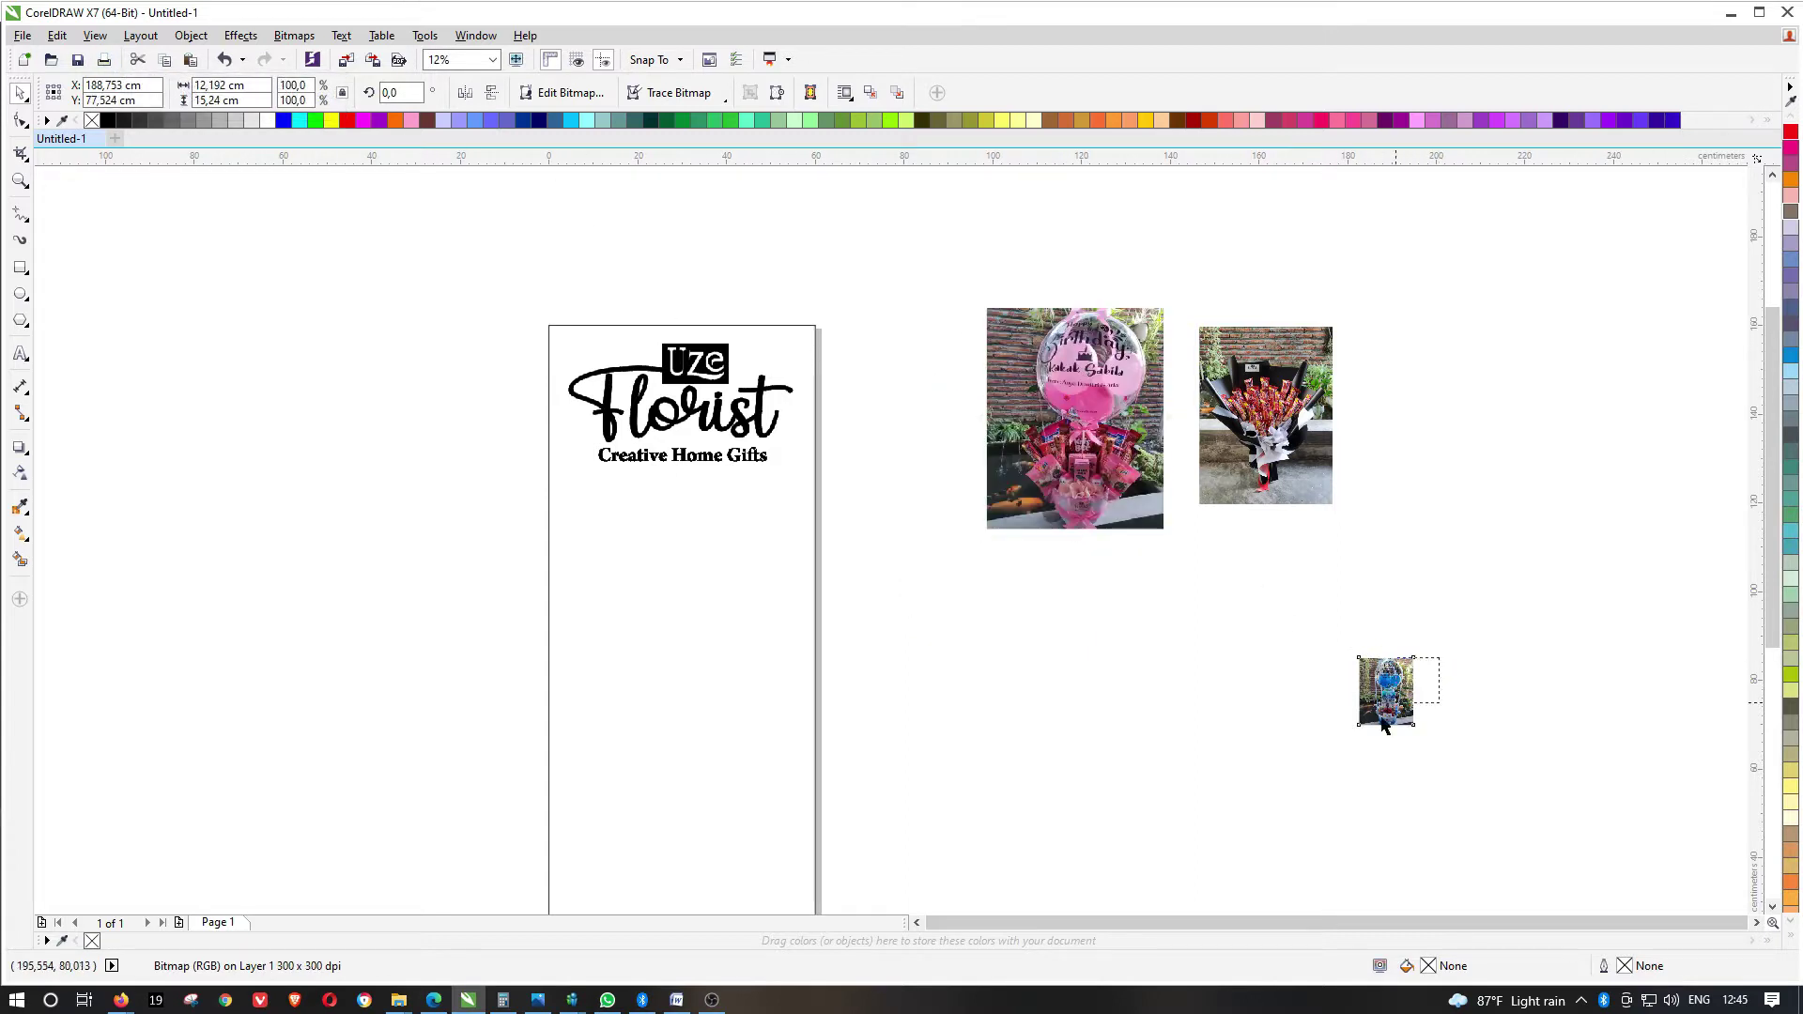
# Set the width of the two overlapping bouquet photos to 40 cm
pyautogui.moveTo(1381, 717); pyautogui.dragTo(1381, 717)
pyautogui.moveTo(1335, 297); pyautogui.dragTo(1181, 526)
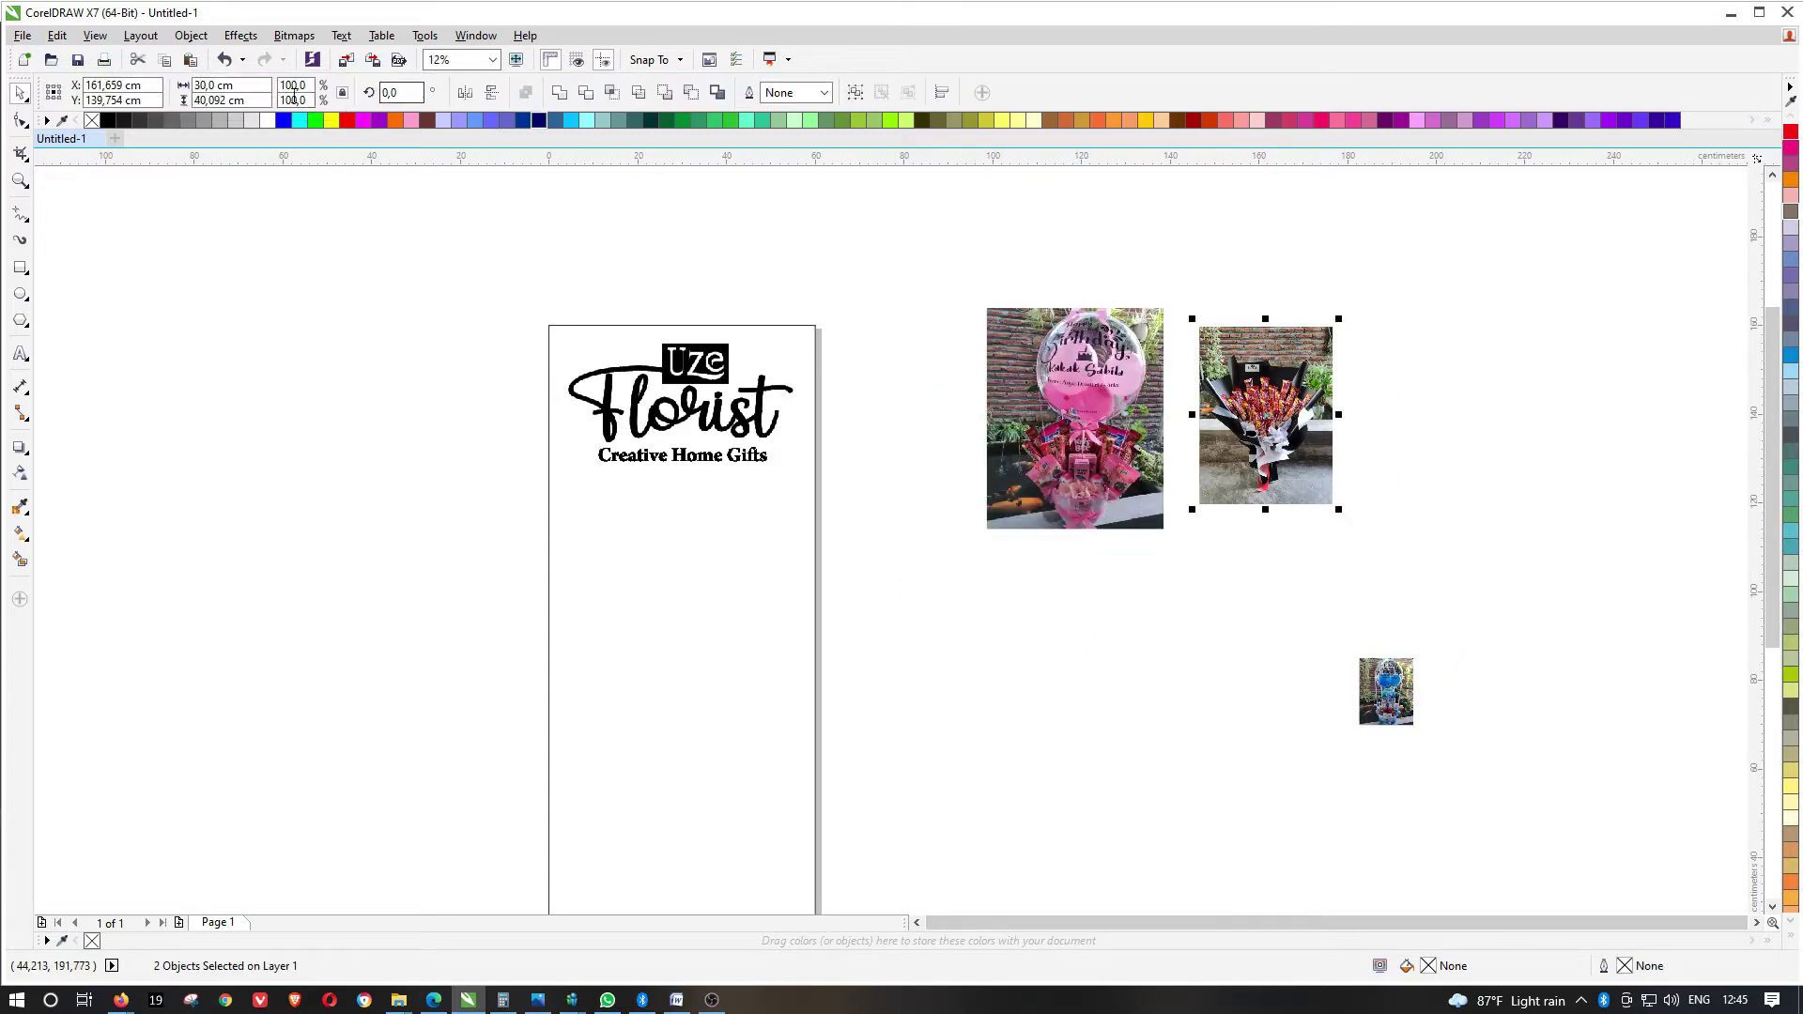
pyautogui.write('40')
pyautogui.press('Return')
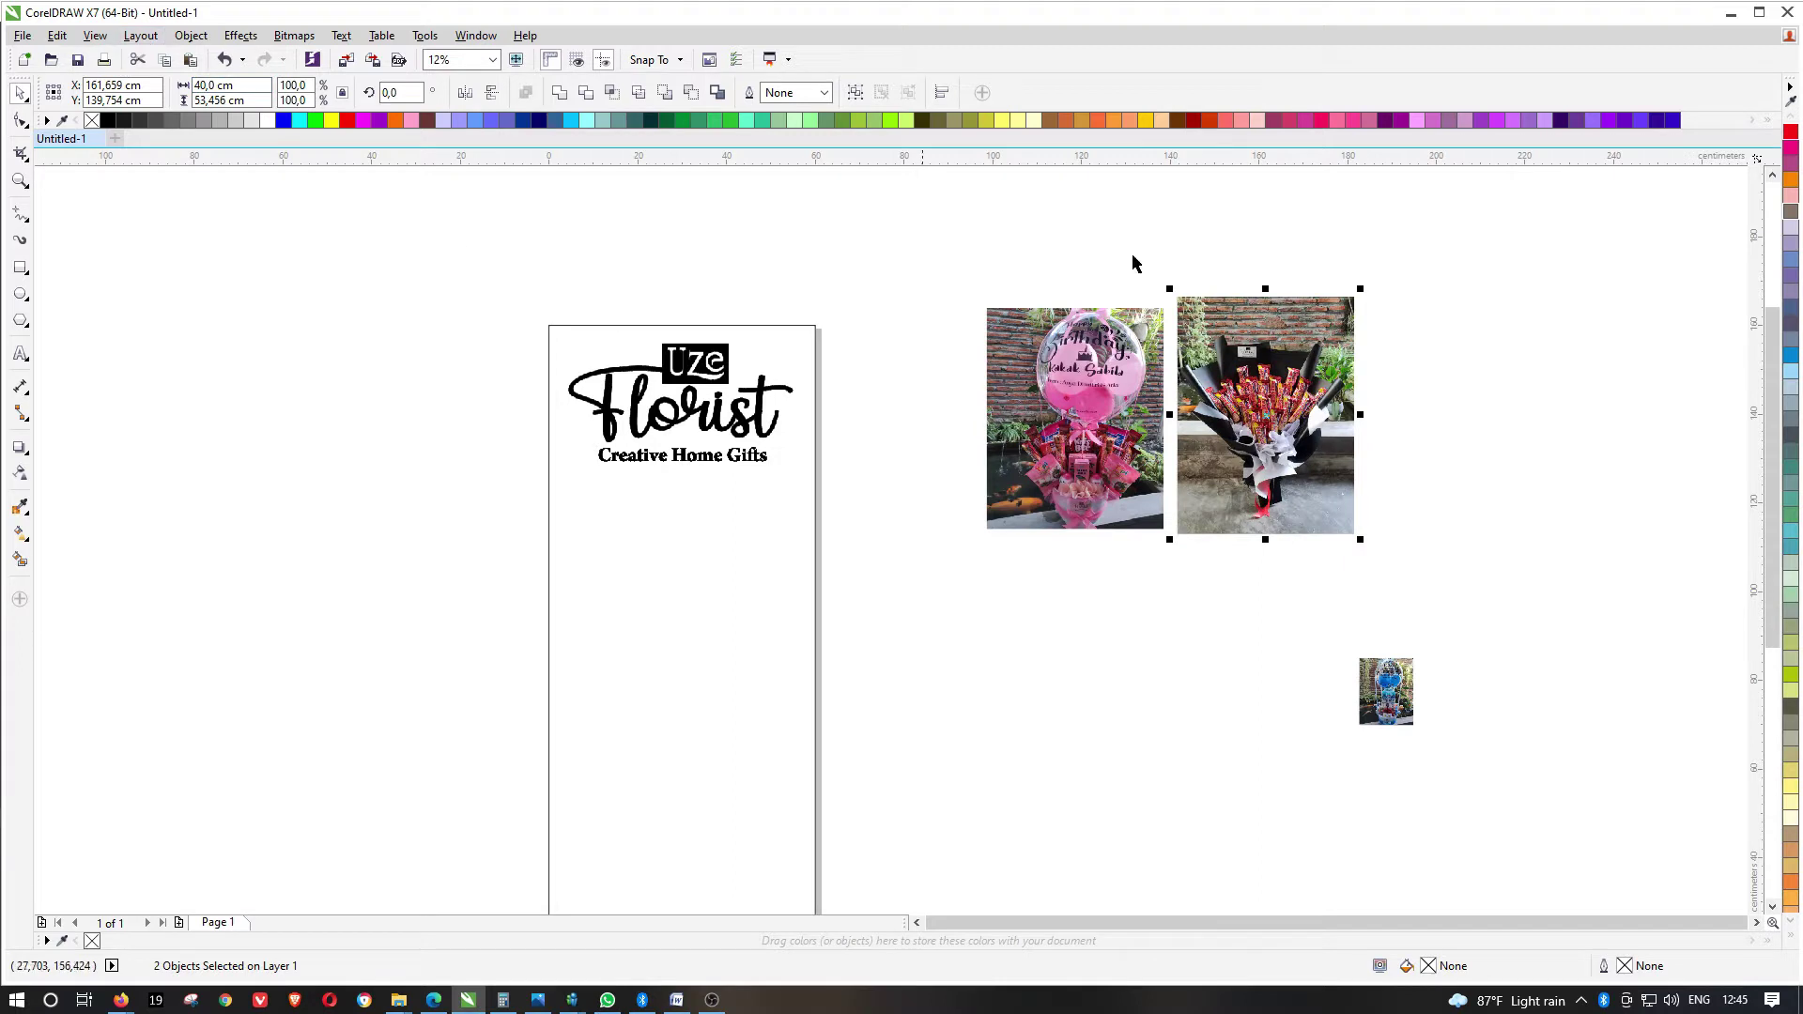
# Bring the wood-texture image into the drawing, centred on the page and rotated by 90°
pyautogui.press('F4')
pyautogui.click(720, 398)
pyautogui.click(986, 716)
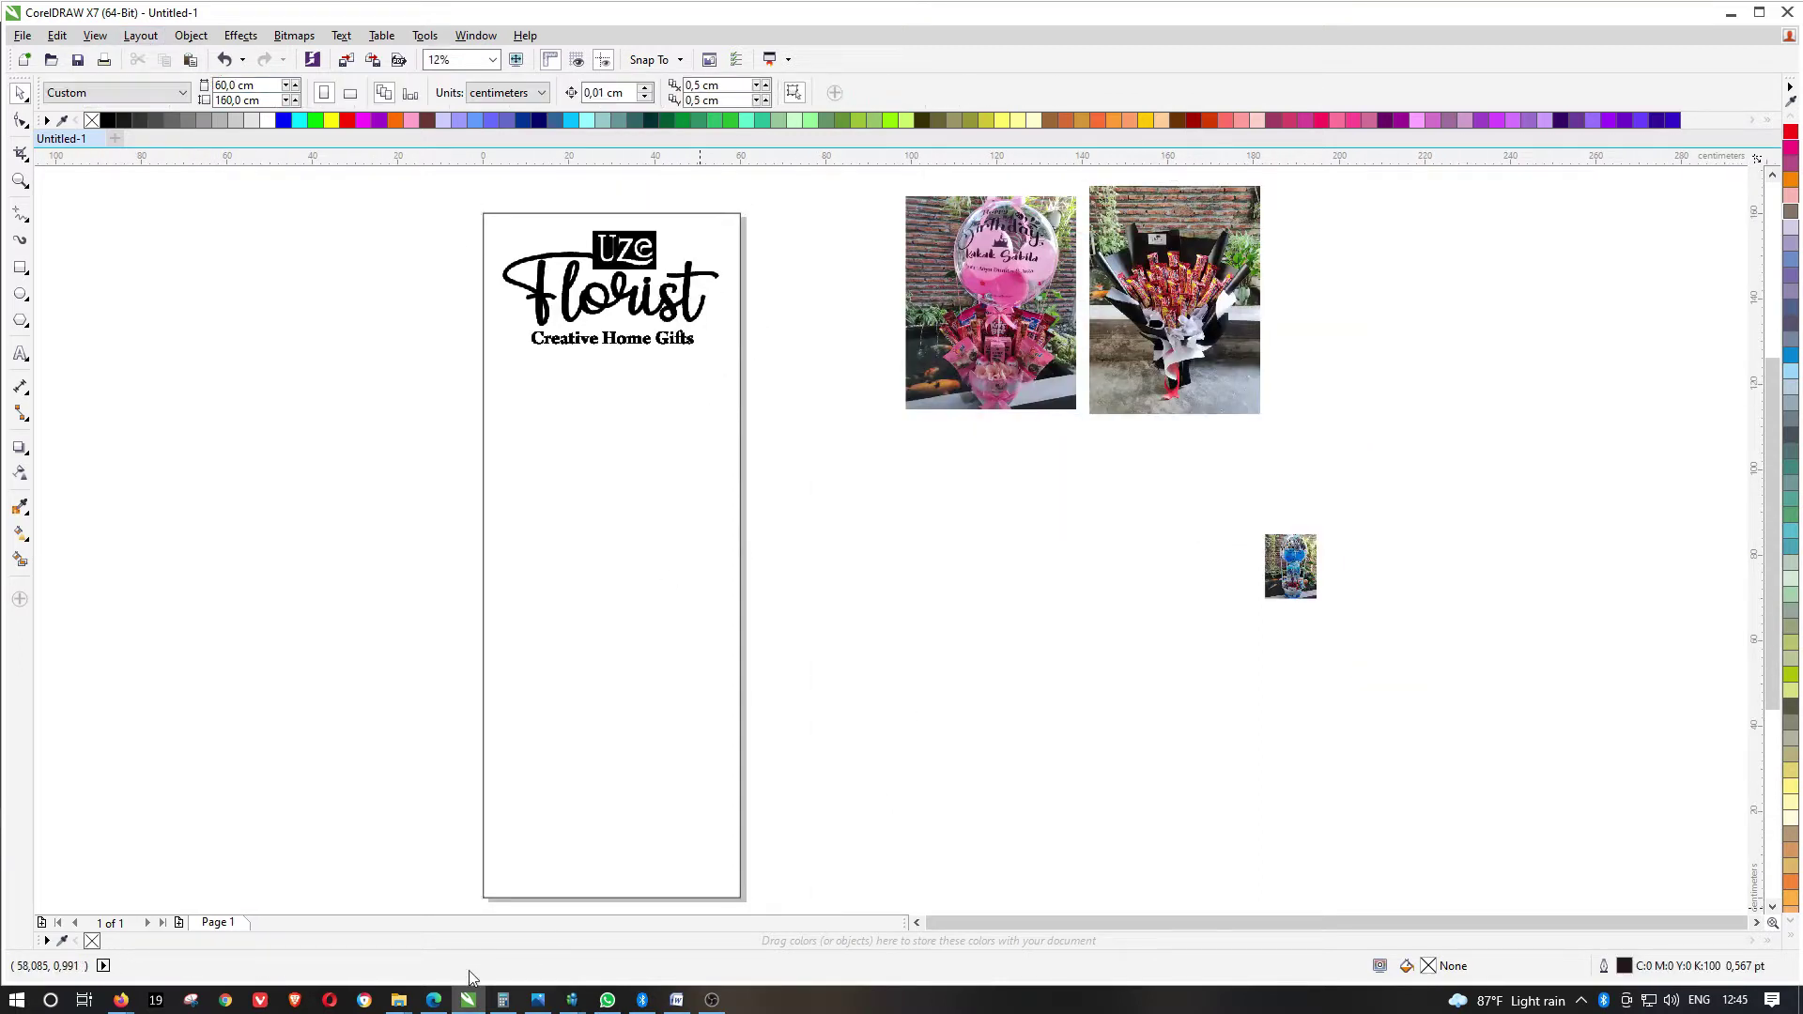
pyautogui.press('p')
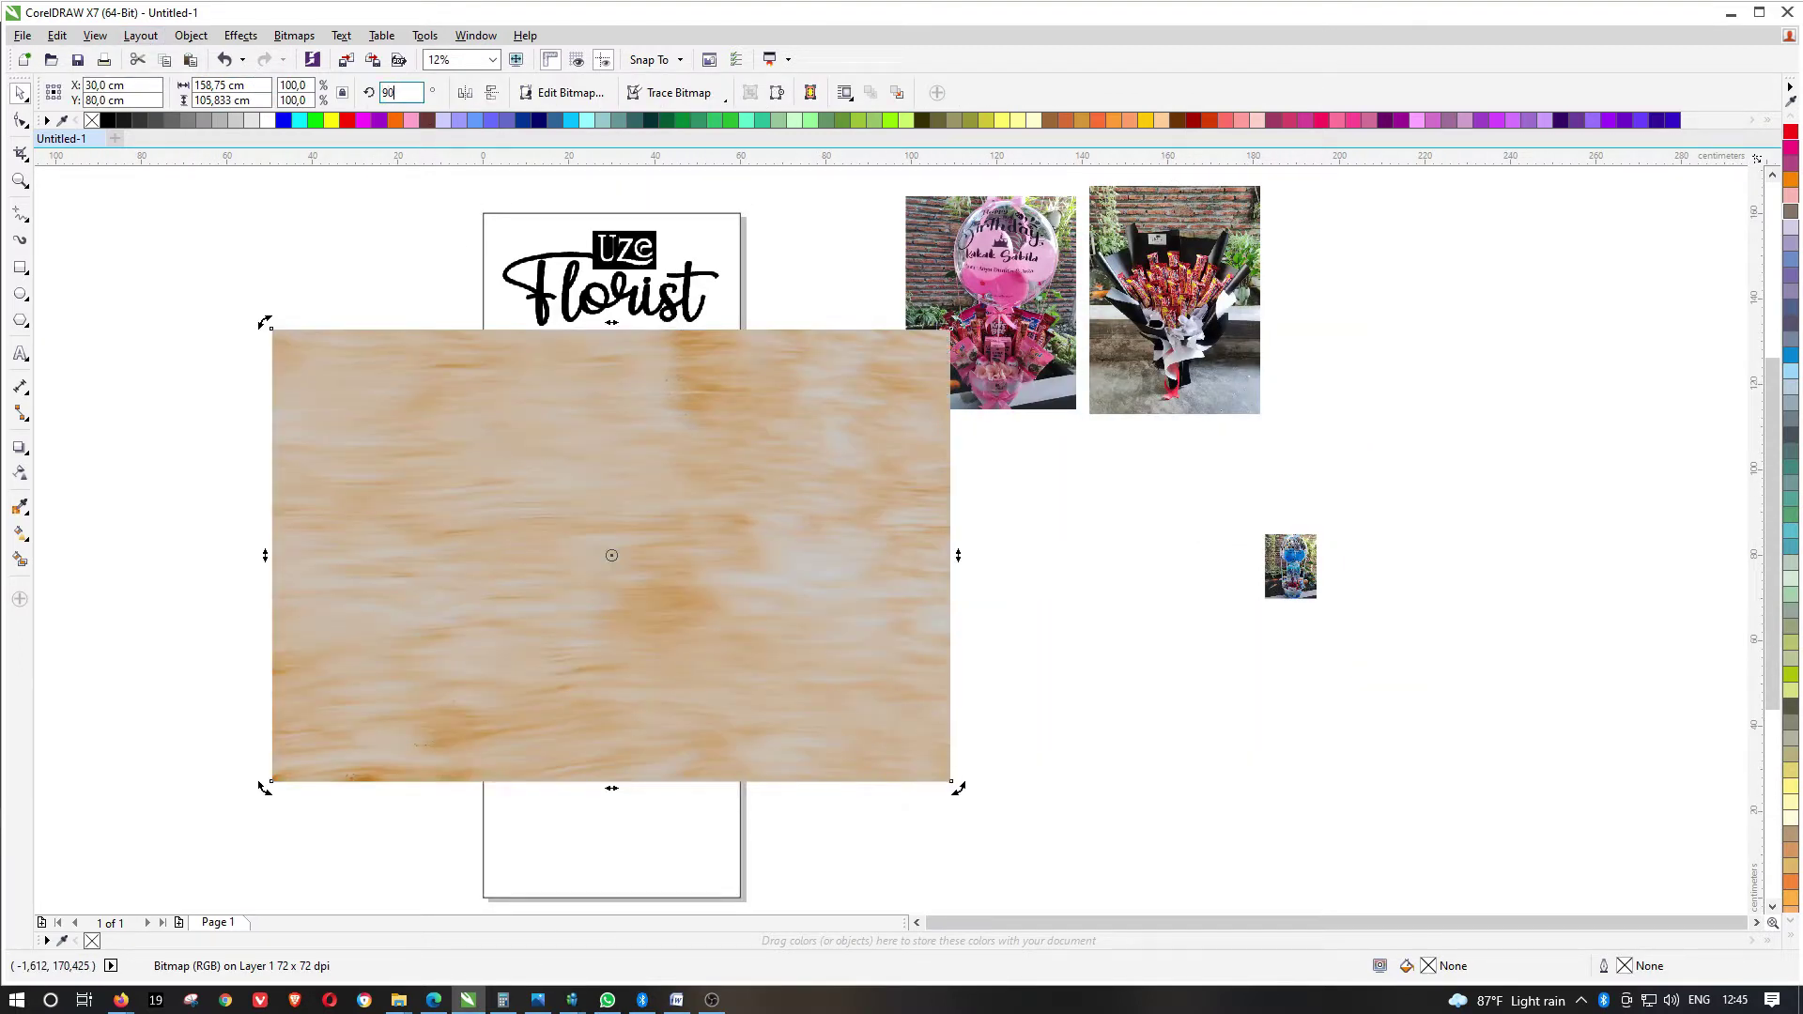
pyautogui.press('Return')
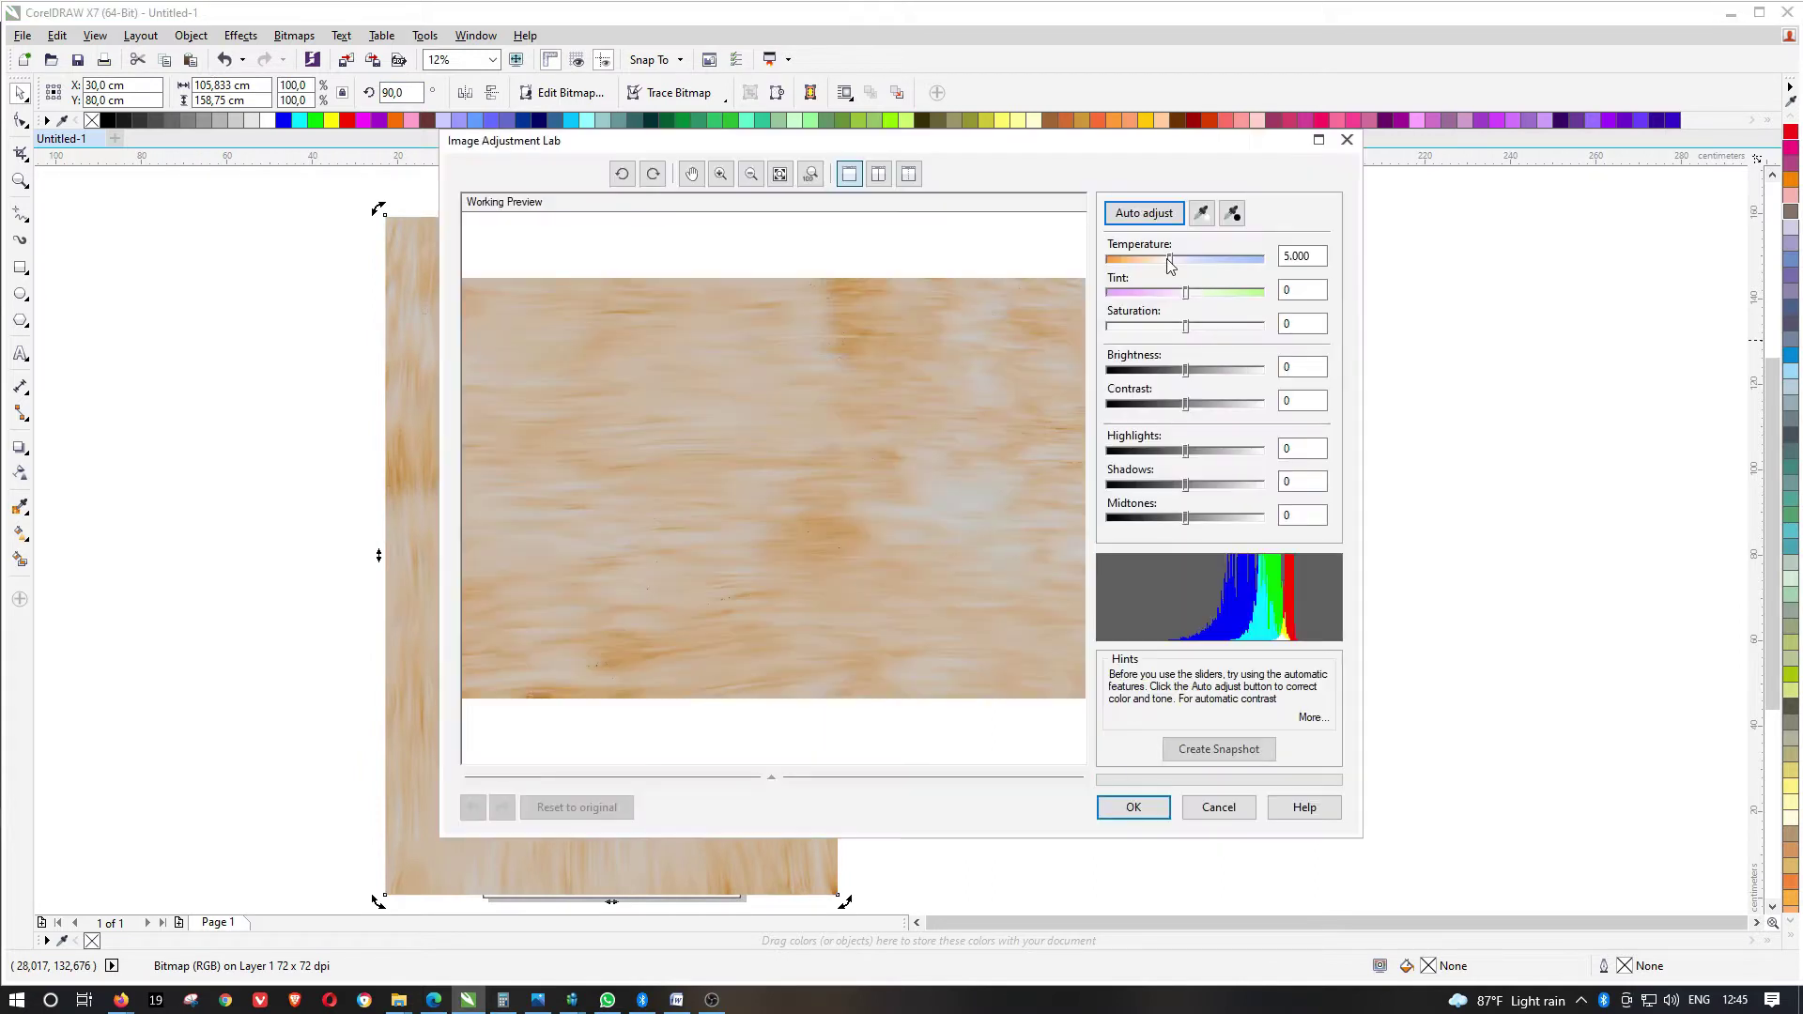
# Adjust the wood texture in the Image Adjustment Lab with temperature 3.355 and brightness 20
pyautogui.moveTo(1170, 260); pyautogui.dragTo(1167, 259)
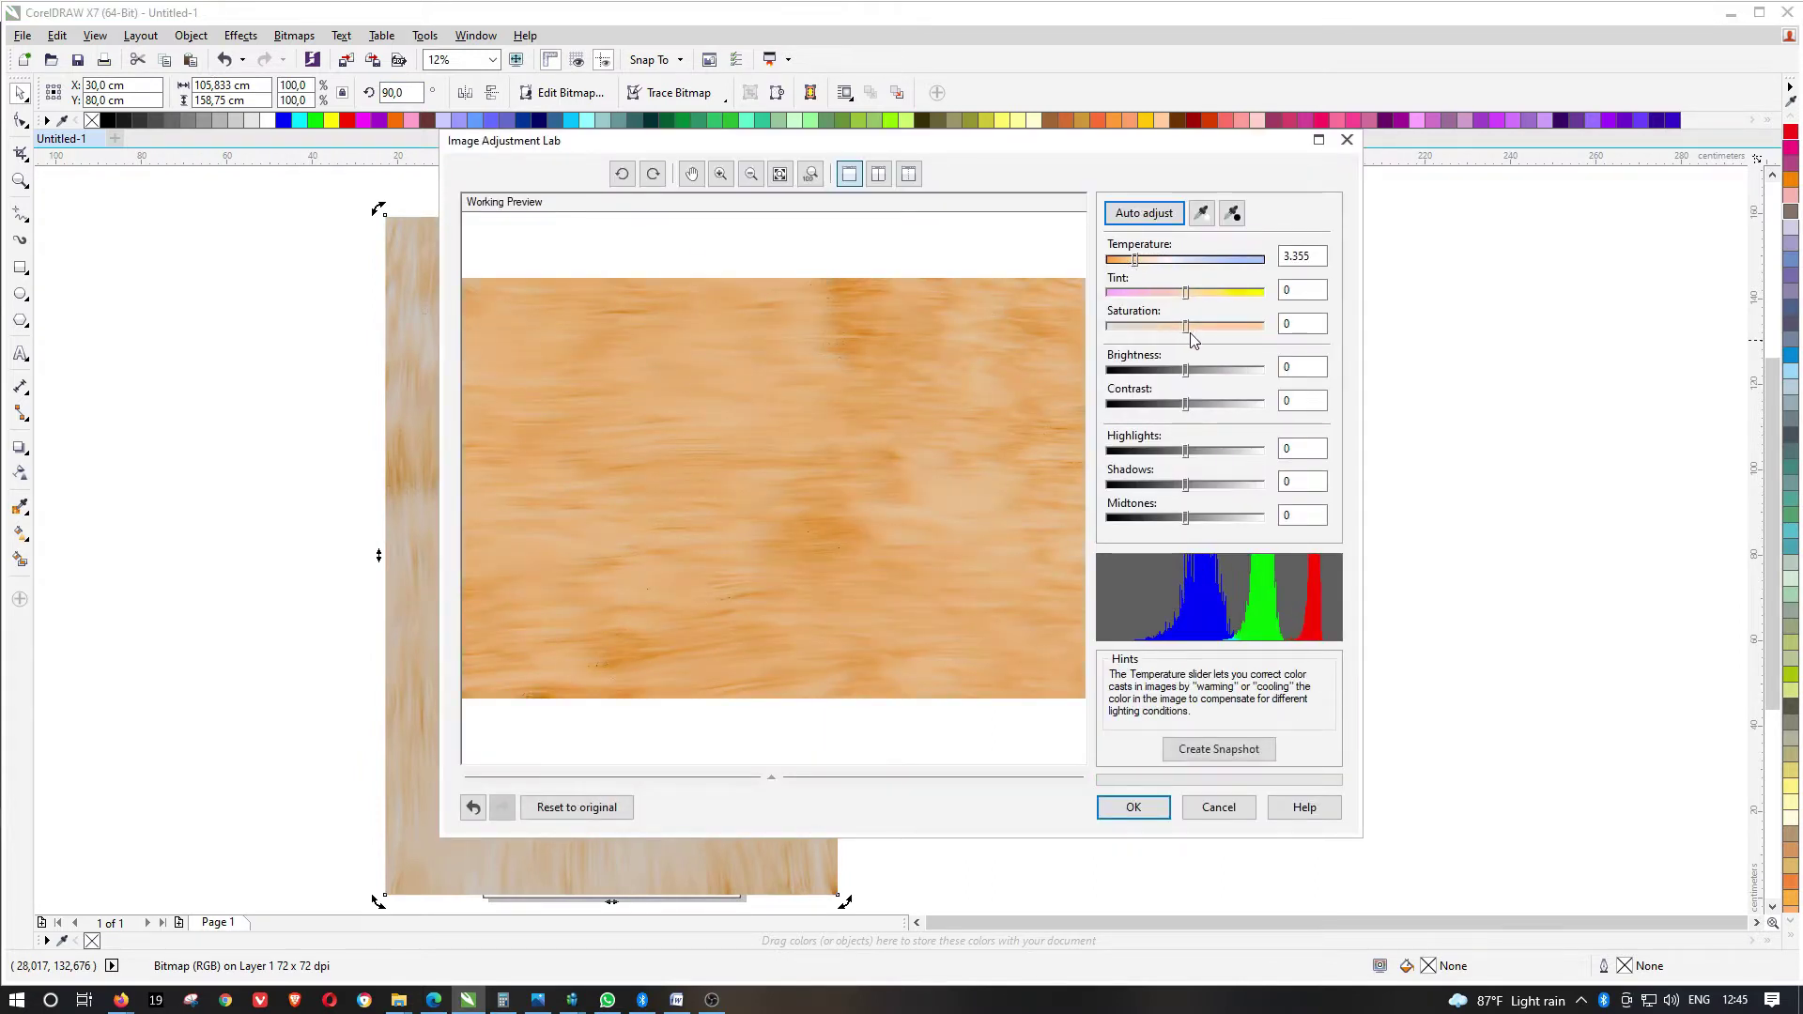
pyautogui.click(1307, 366)
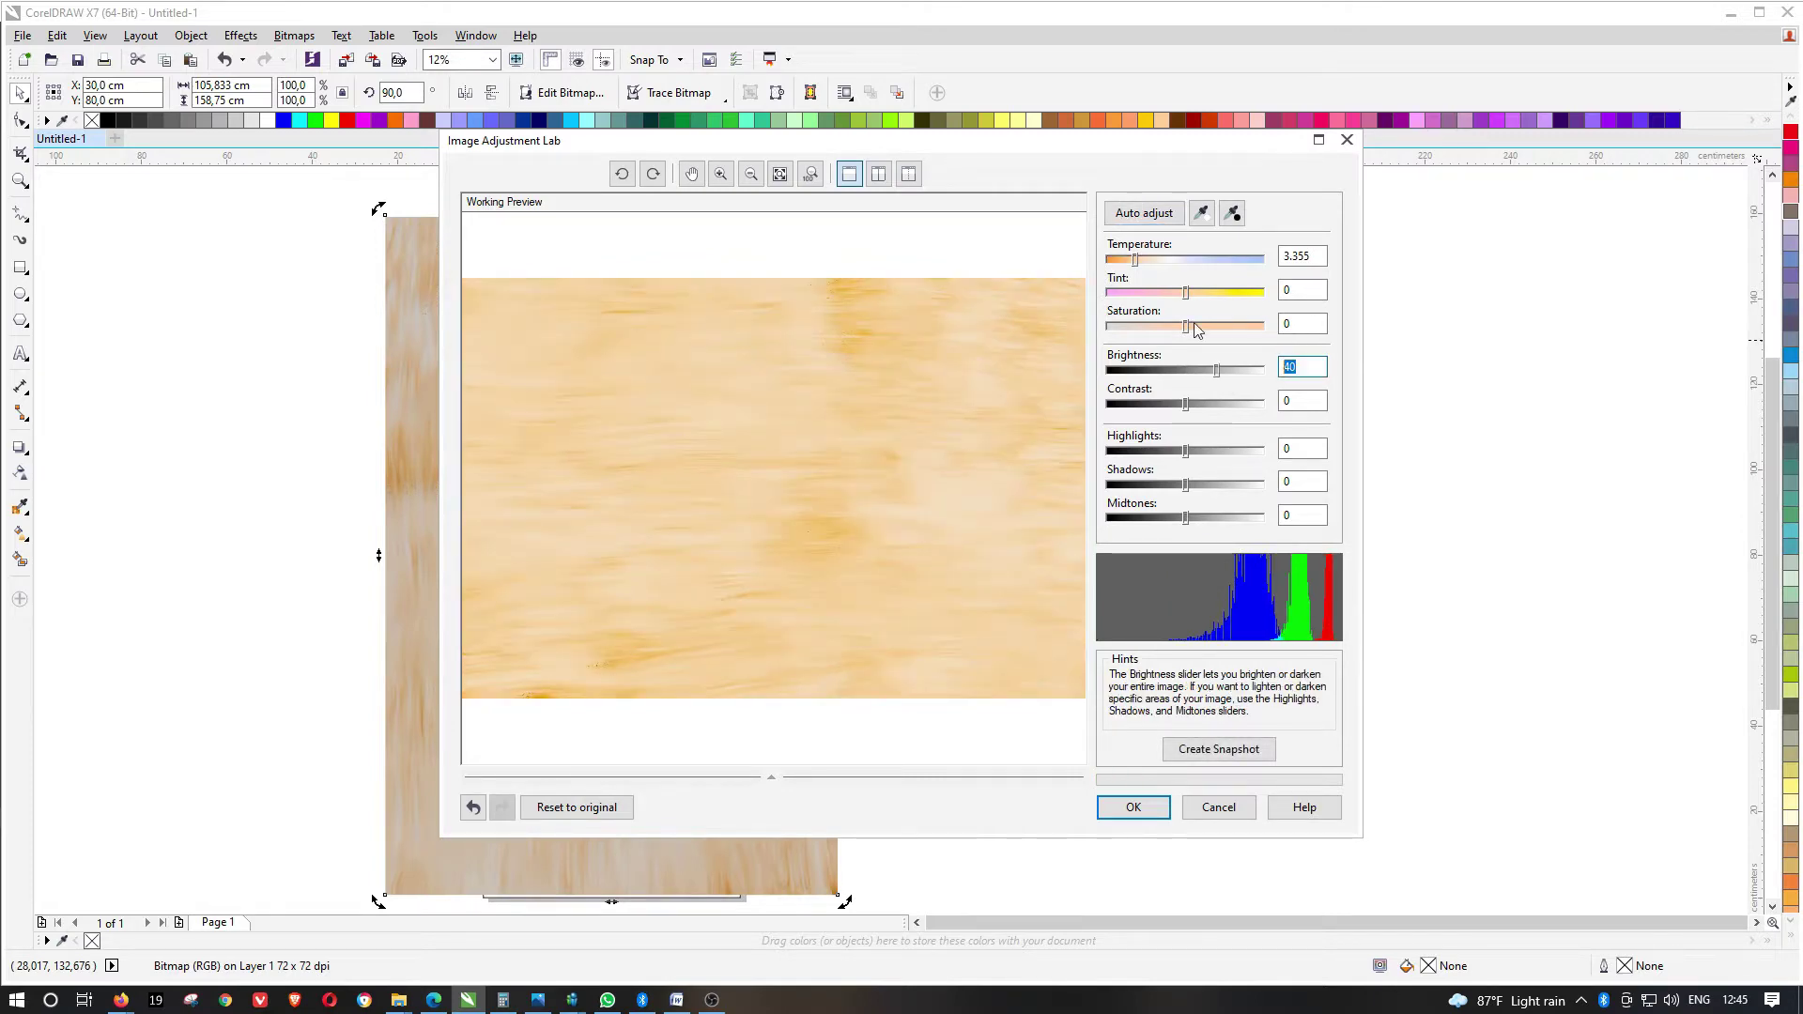
pyautogui.write('20')
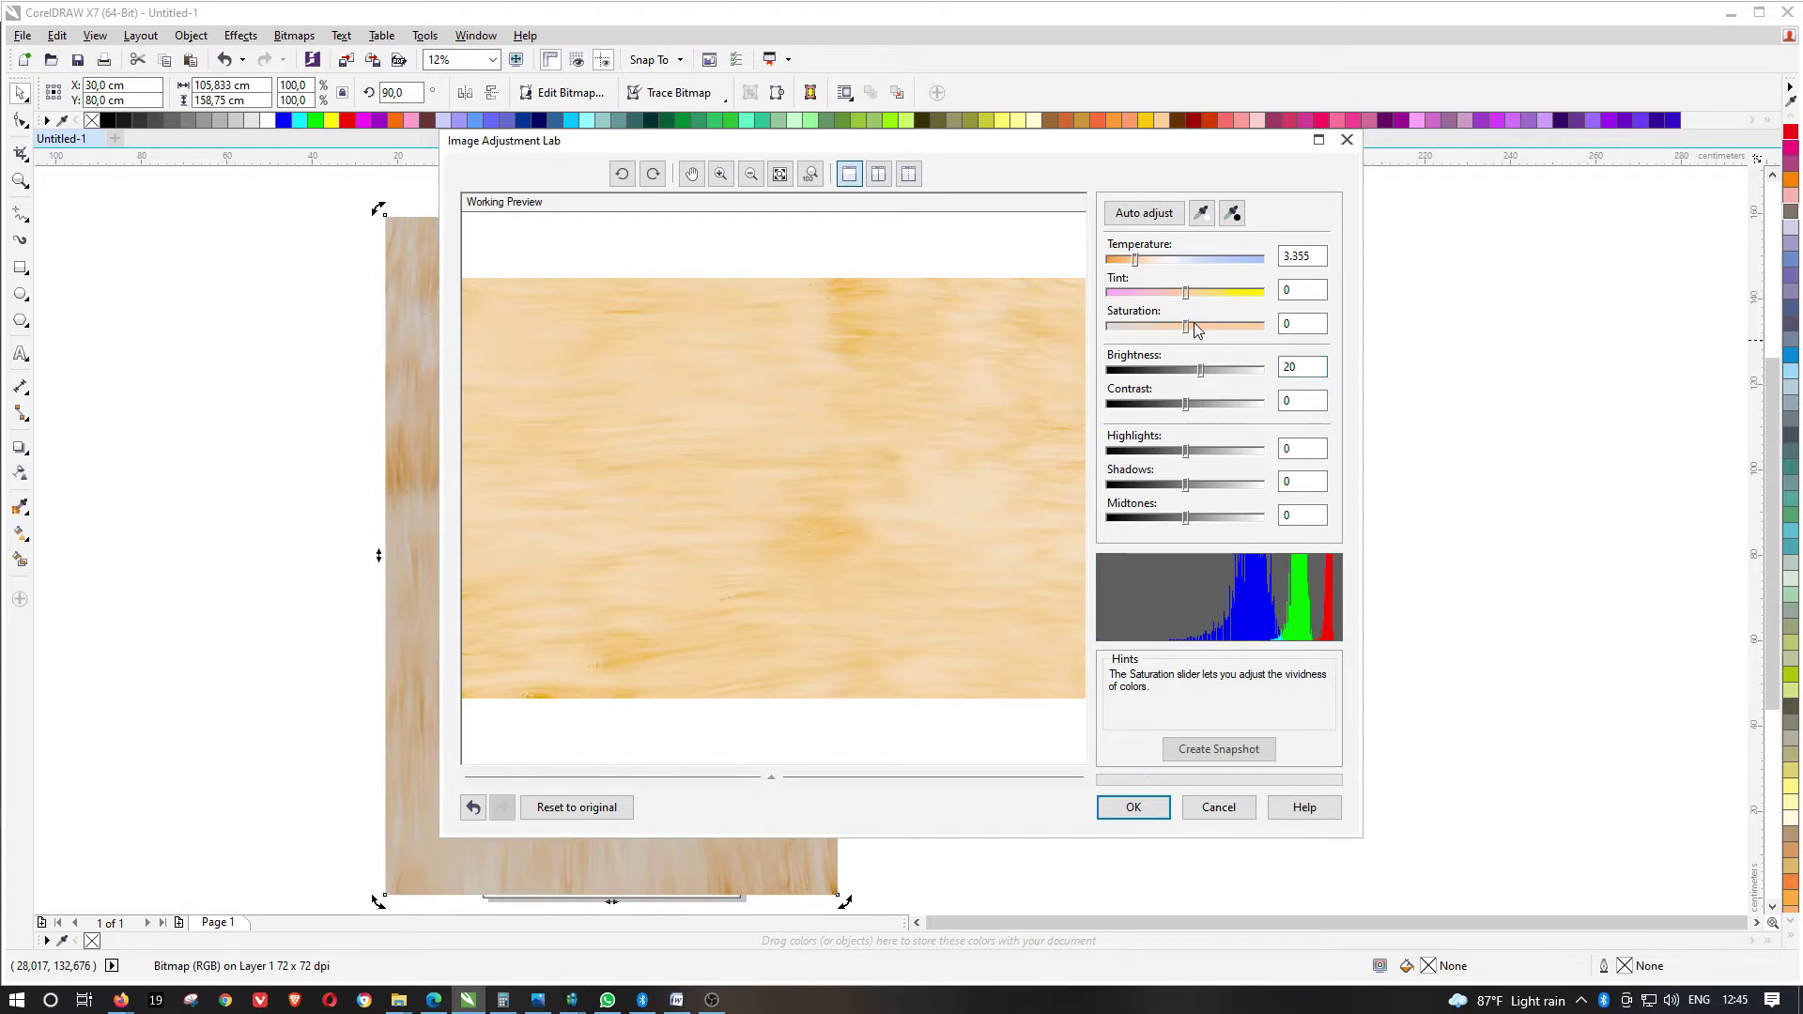
pyautogui.click(1131, 809)
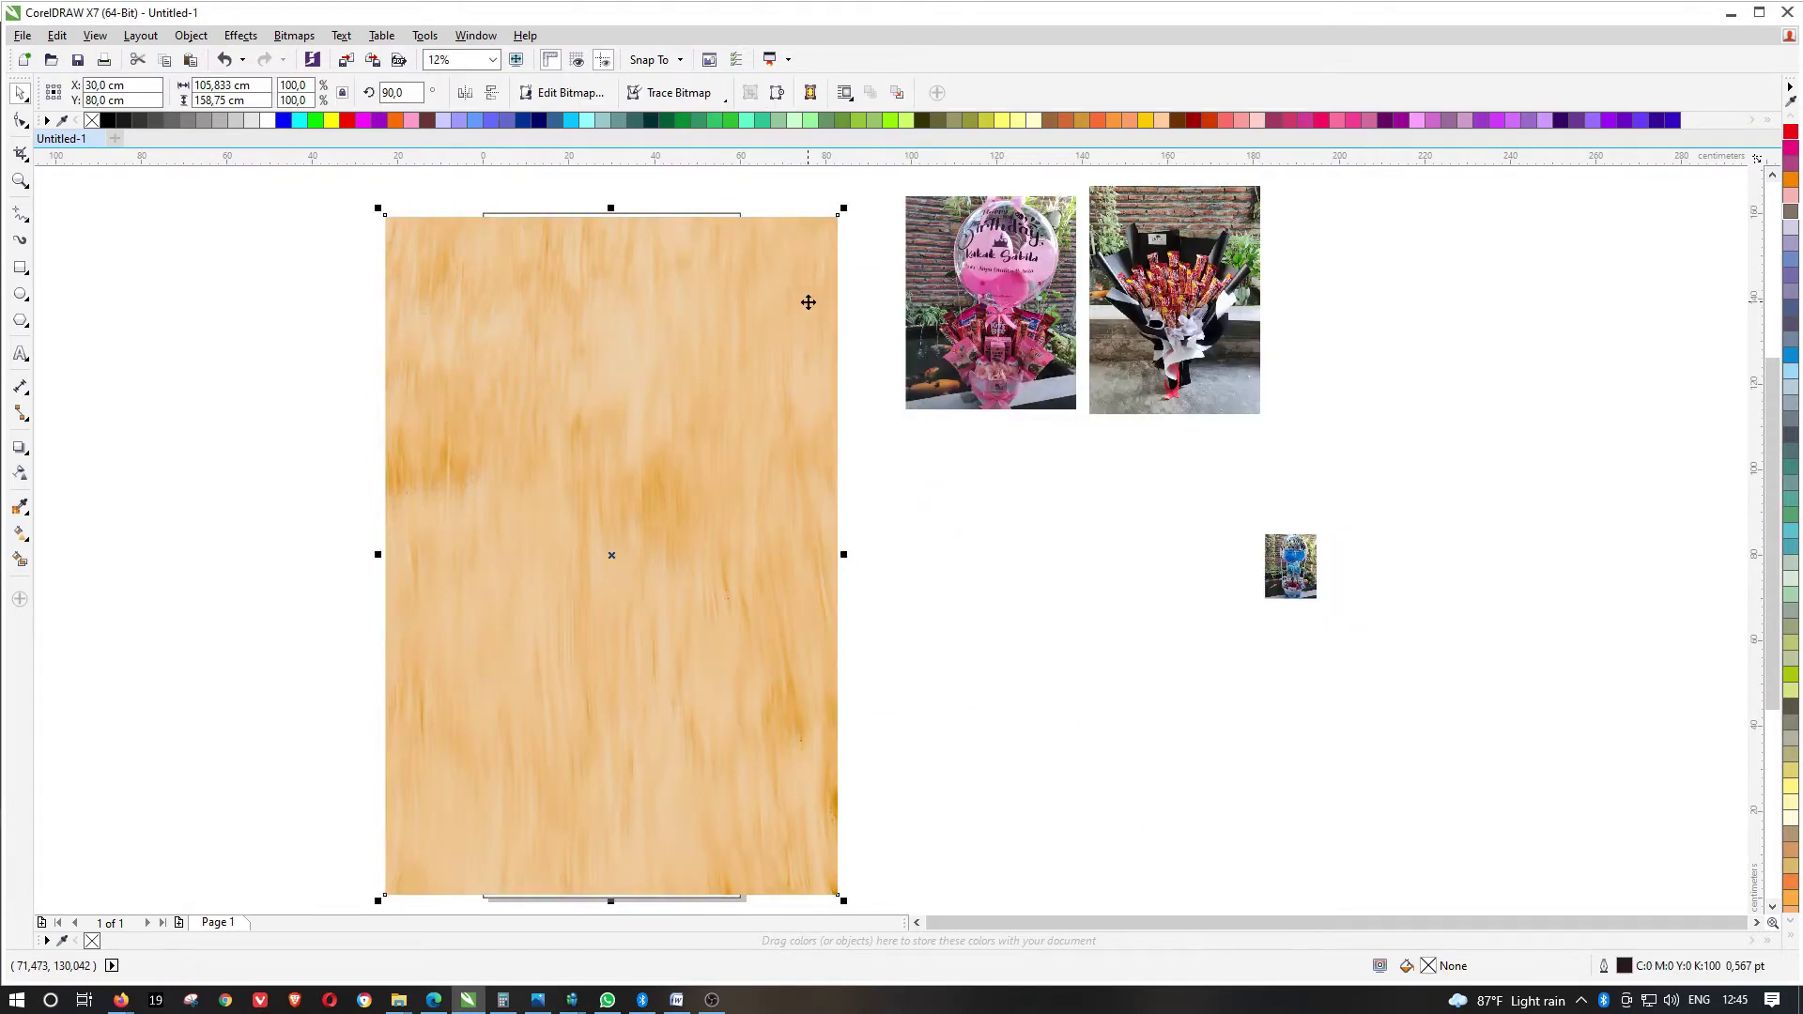
# Enlarge the wood texture to 104% and place it inside the page rectangle with PowerClip
pyautogui.moveTo(804, 302); pyautogui.dragTo(326, 301)
pyautogui.moveTo(365, 208); pyautogui.dragTo(382, 198)
pyautogui.hotkey('ctrl', '1')
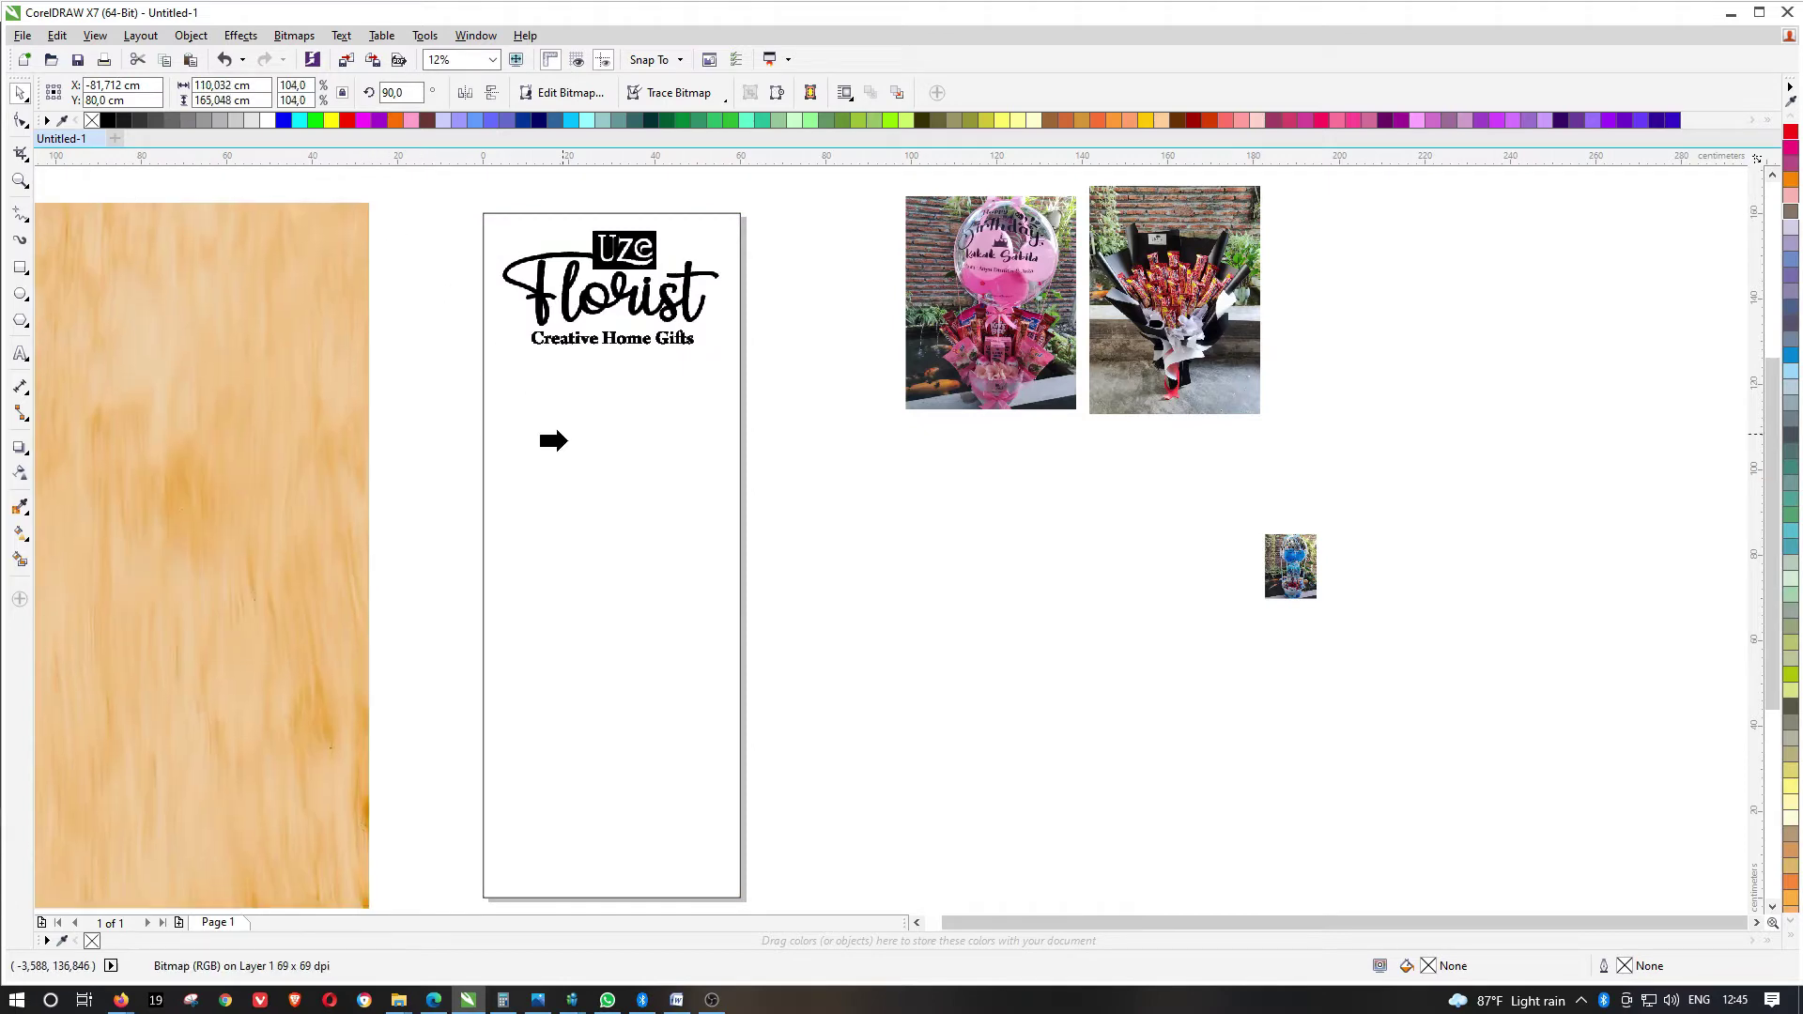
pyautogui.click(595, 466)
# Centre the wood texture behind the logo within the PowerClip and remove the page rectangle's outline
pyautogui.keyDown('ctrl'); pyautogui.click(647, 460); pyautogui.keyUp('ctrl')
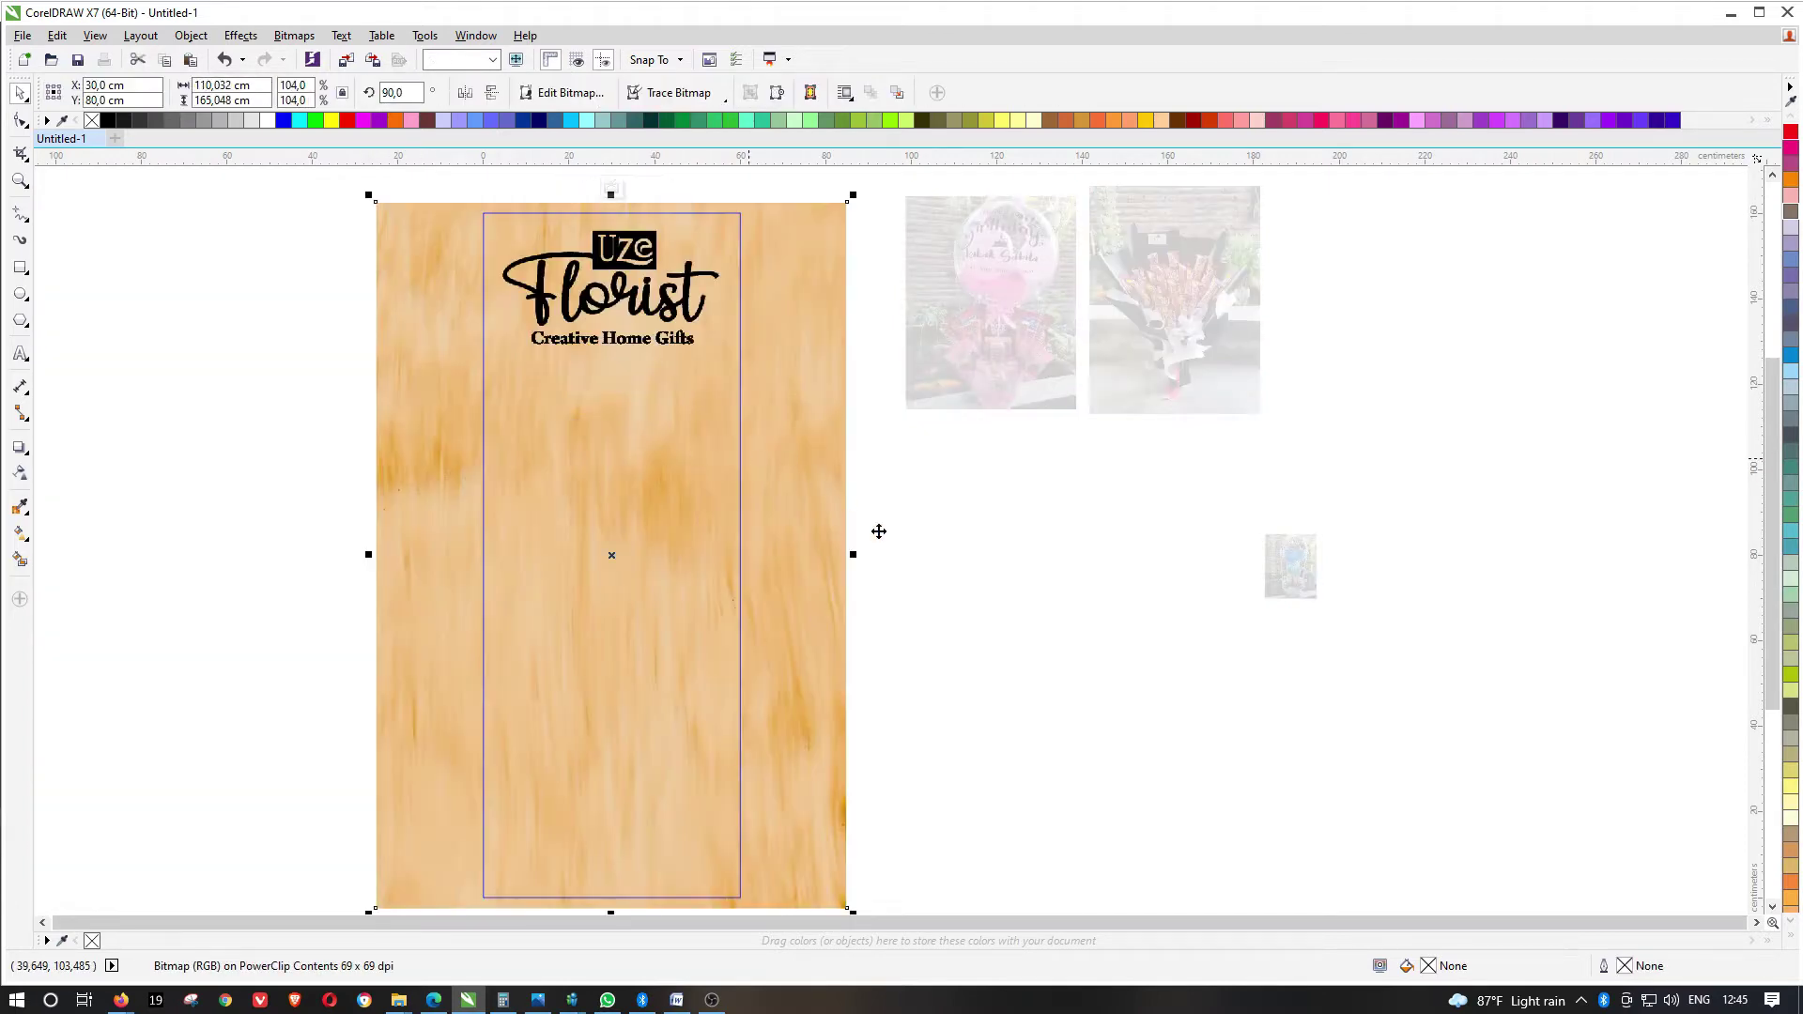
pyautogui.keyDown('ctrl'); pyautogui.click(856, 460); pyautogui.keyUp('ctrl')
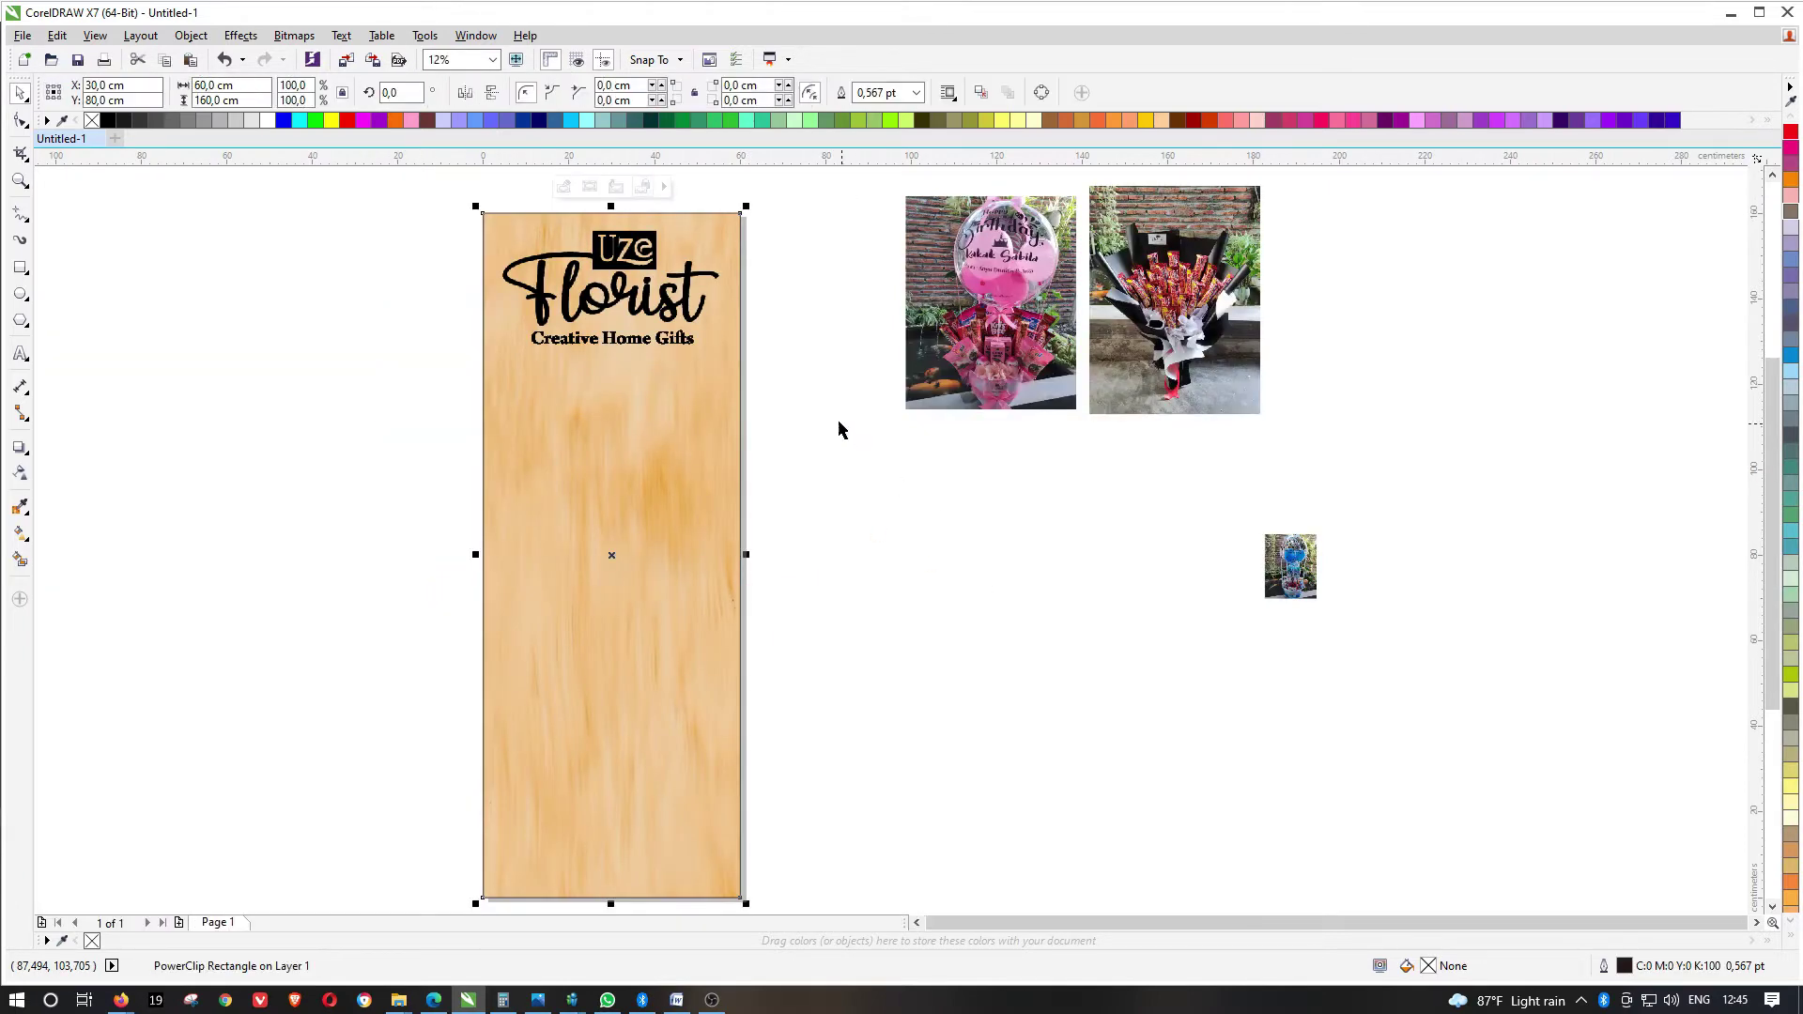
pyautogui.rightClick(94, 121)
# Move the pink balloon photo and the red snack bouquet photo down, clear of the purple bouquet photo
pyautogui.moveTo(1039, 233); pyautogui.dragTo(994, 442)
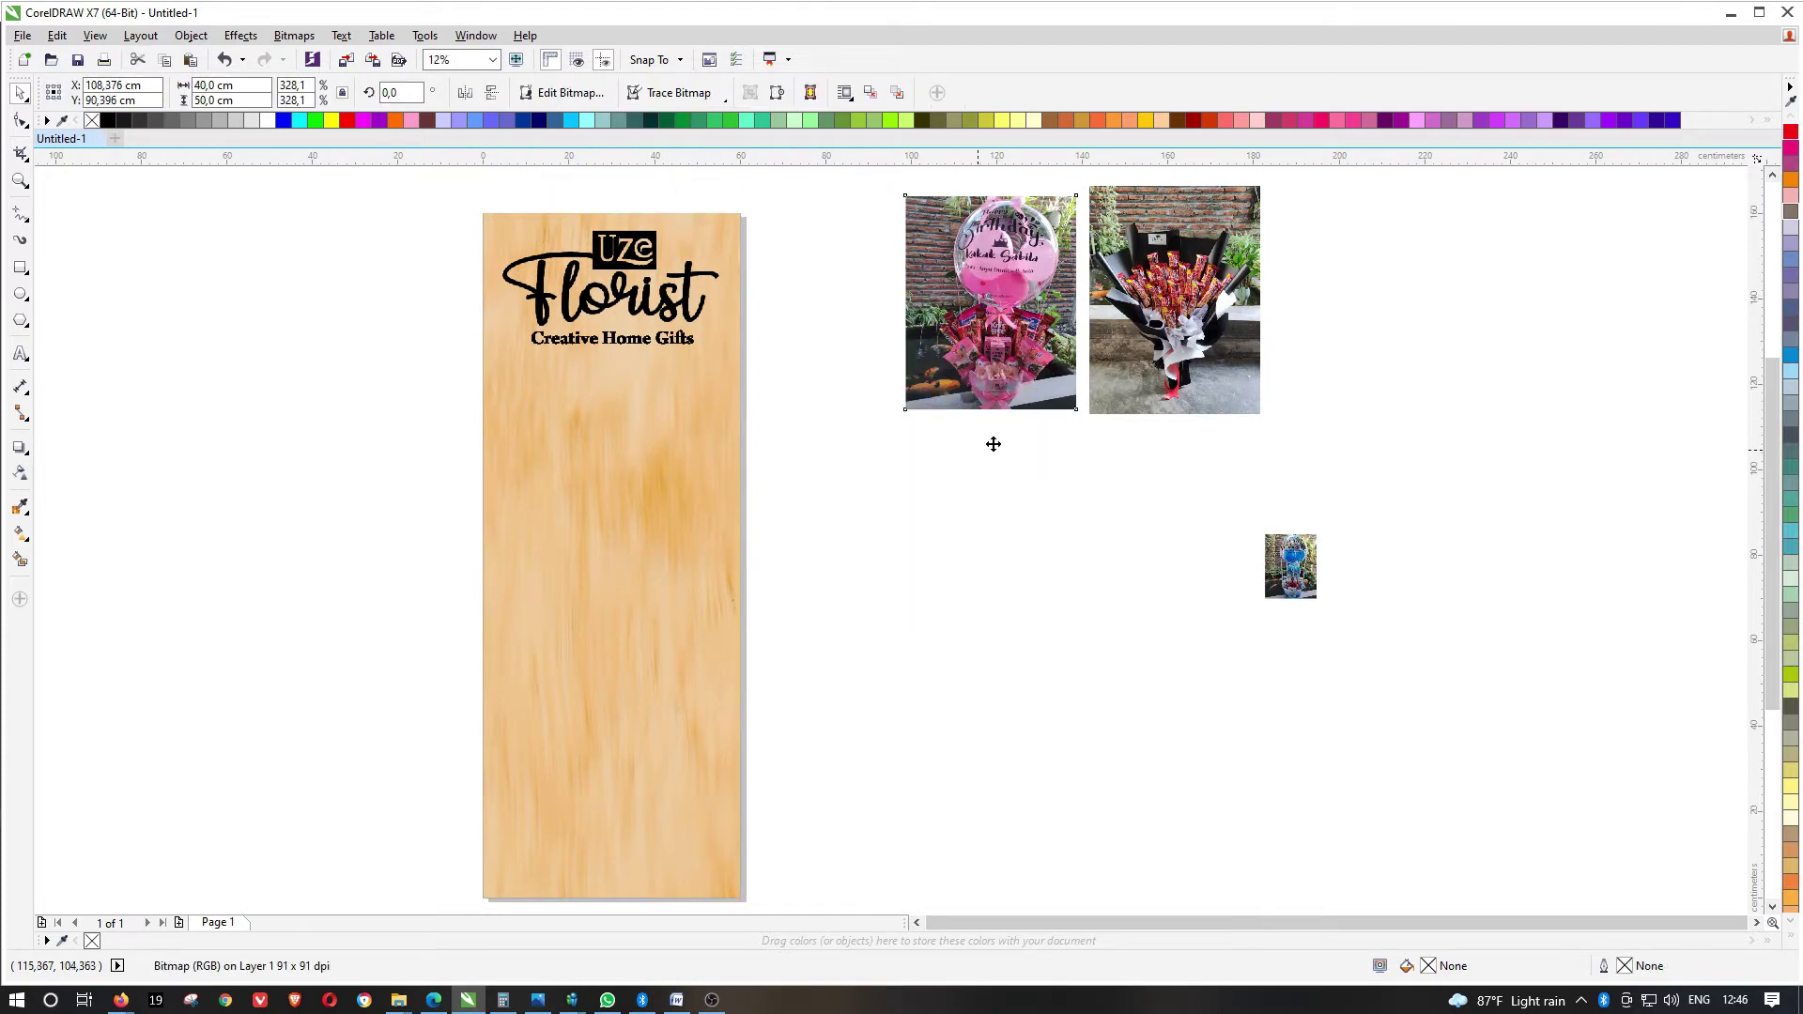
pyautogui.moveTo(1161, 276); pyautogui.dragTo(1128, 572)
pyautogui.click(755, 872)
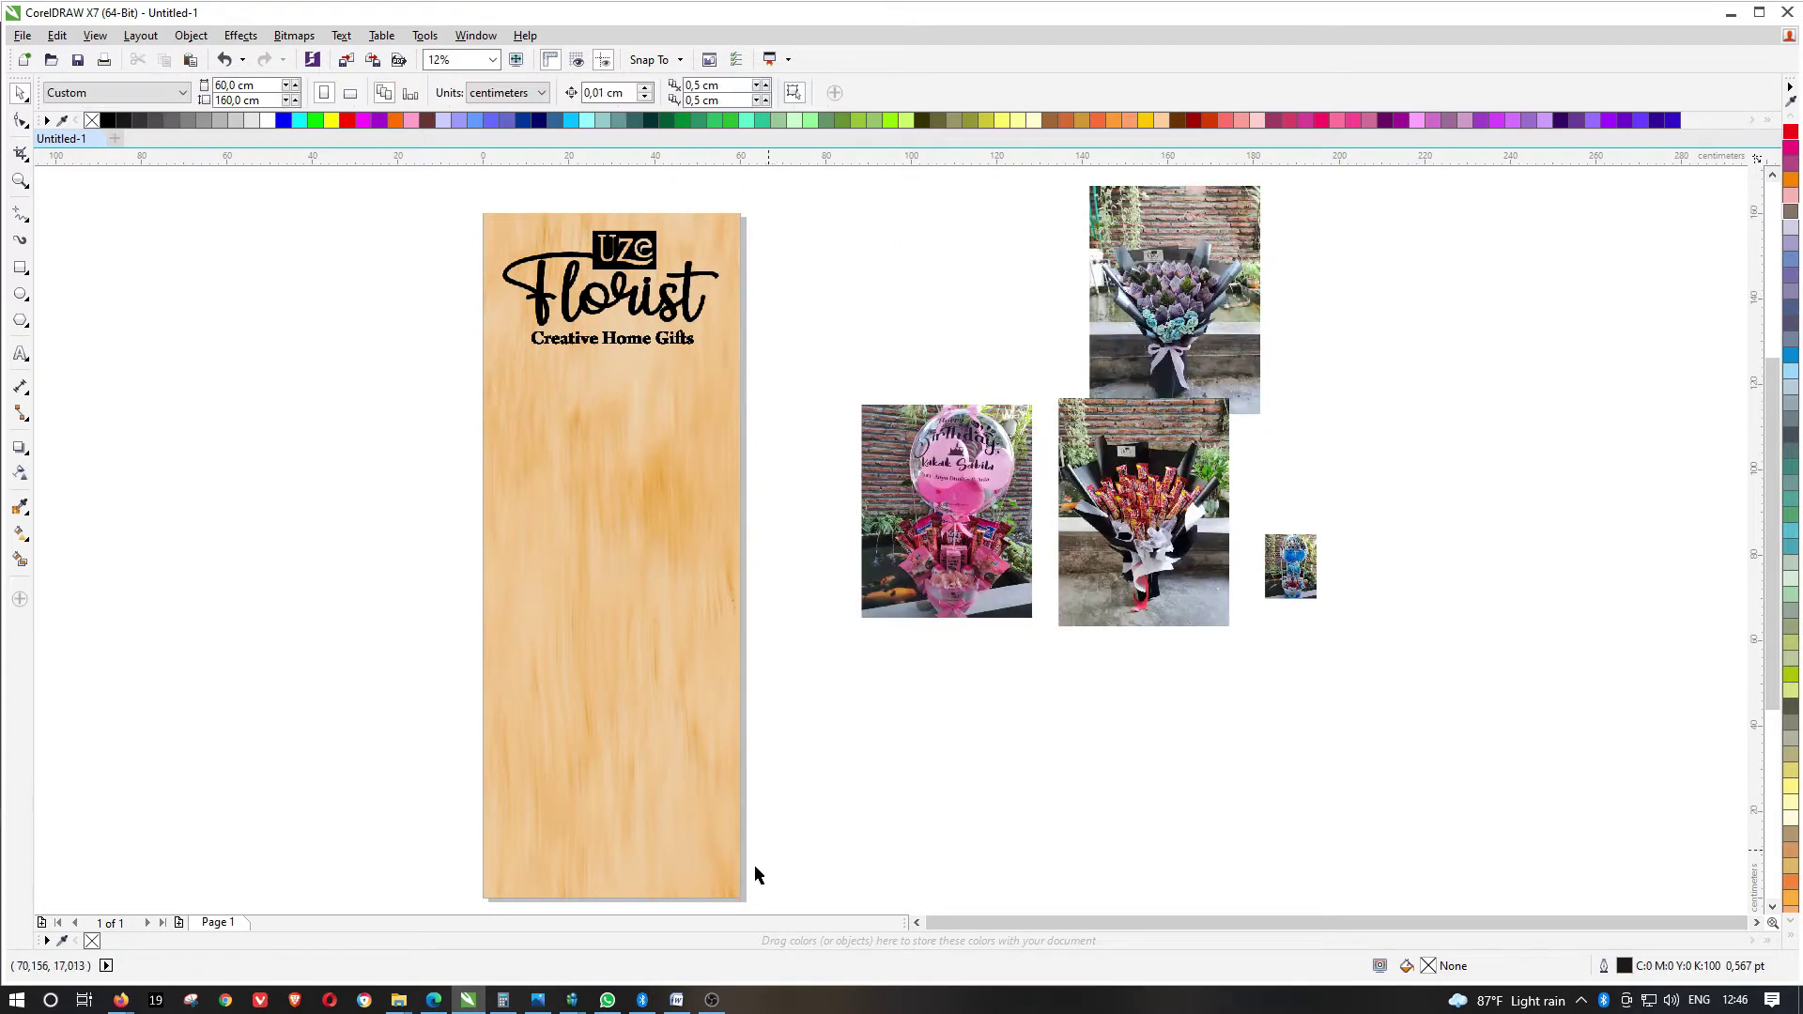
# Paste the product list onto the page as artistic text, discarding fonts and formatting, and enlarge it to about 45 cm wide below the logo
pyautogui.click(20, 354)
pyautogui.click(525, 490)
pyautogui.hotkey('ctrl', 'v')
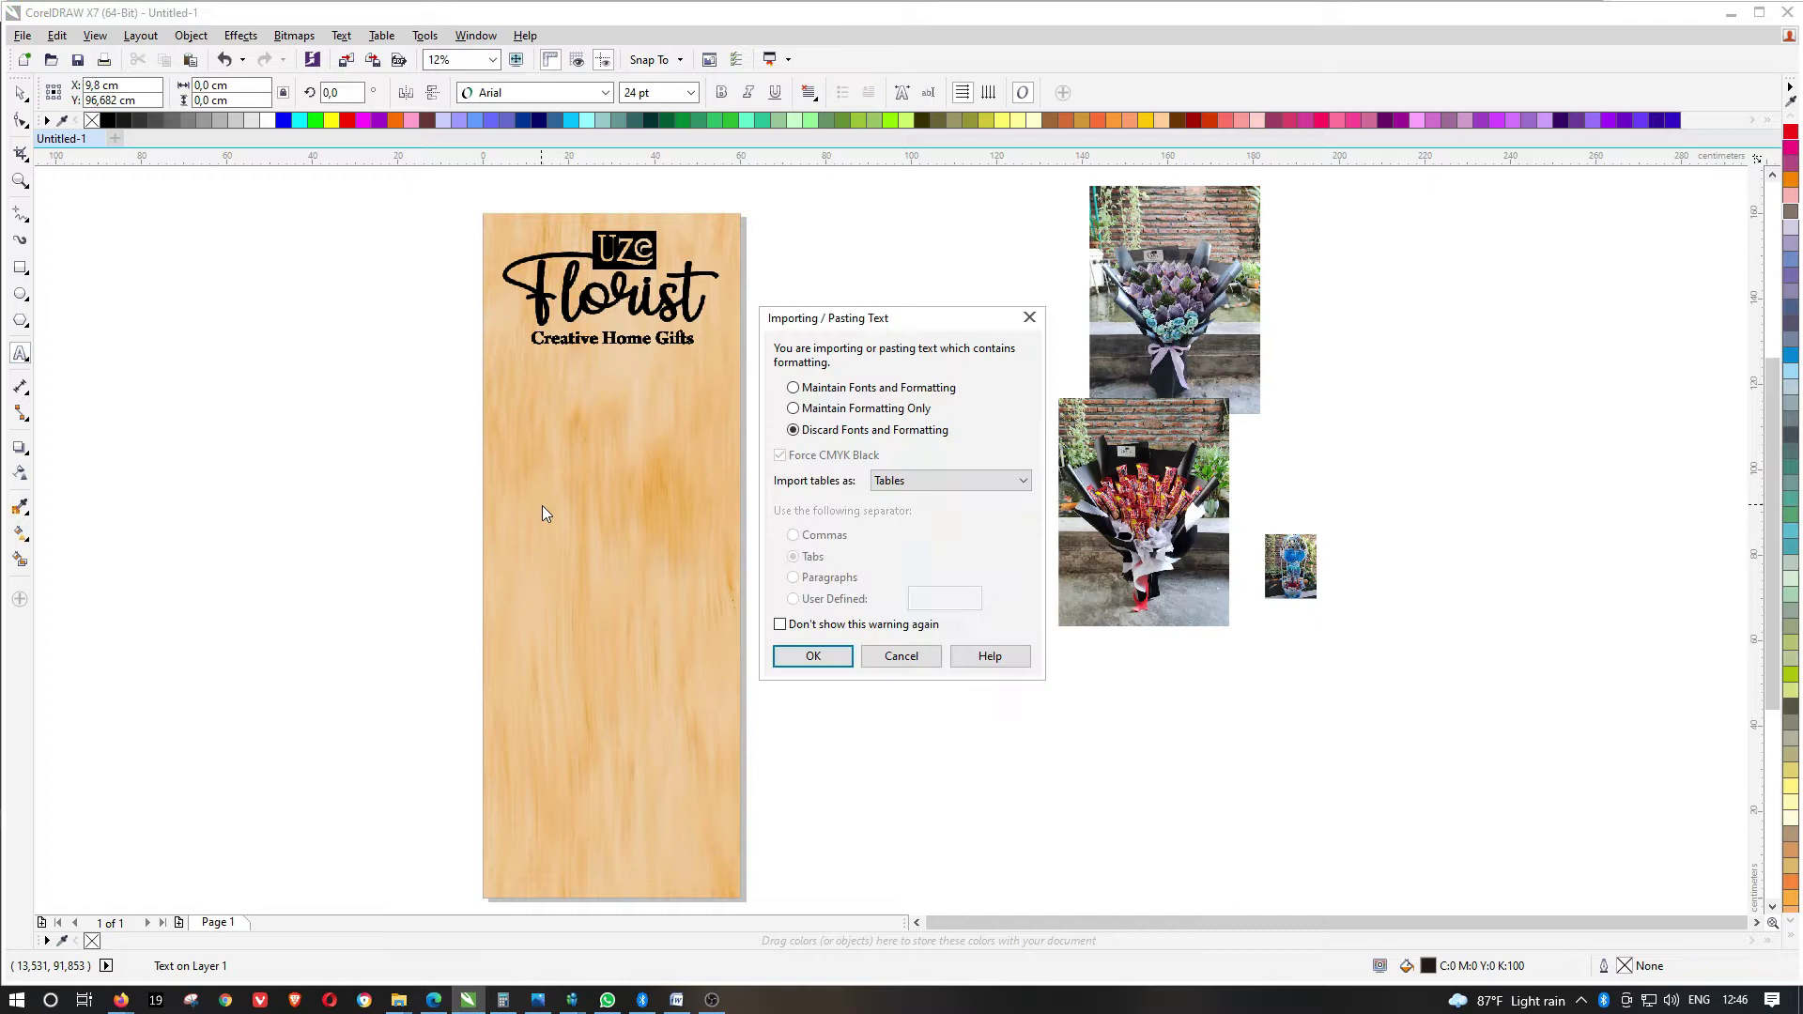
pyautogui.click(809, 655)
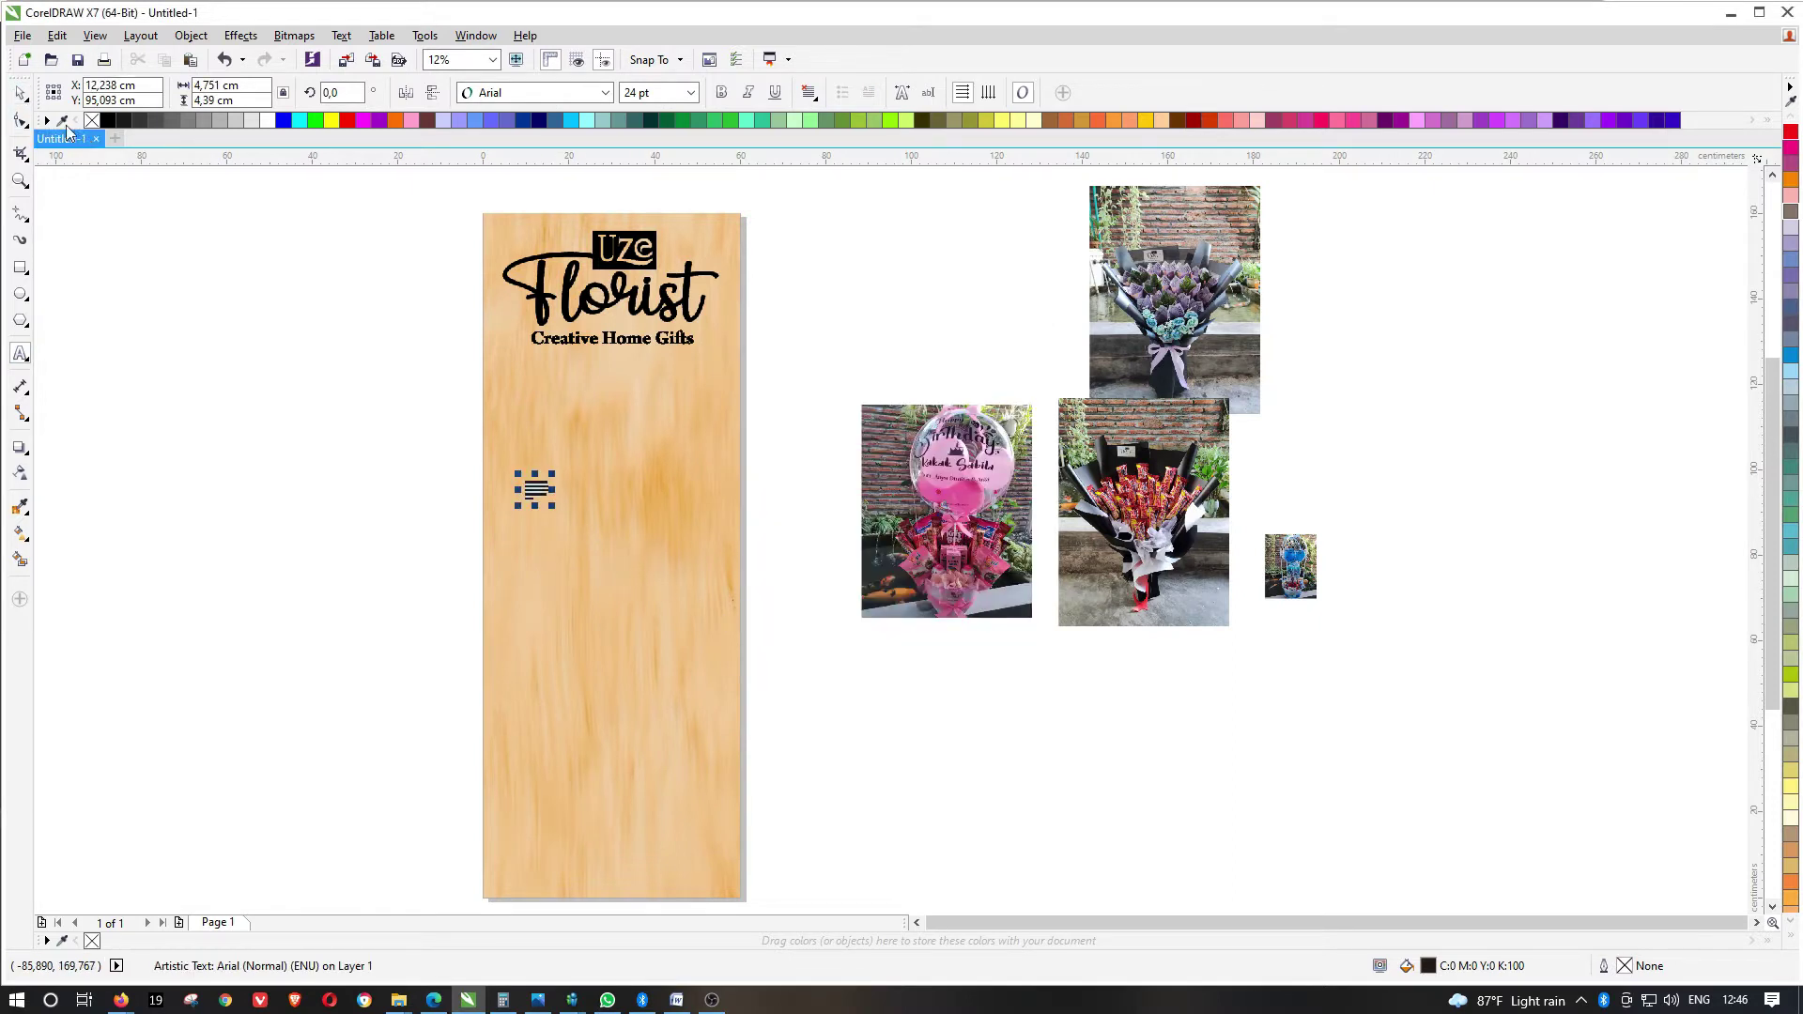
pyautogui.moveTo(554, 508); pyautogui.dragTo(684, 569)
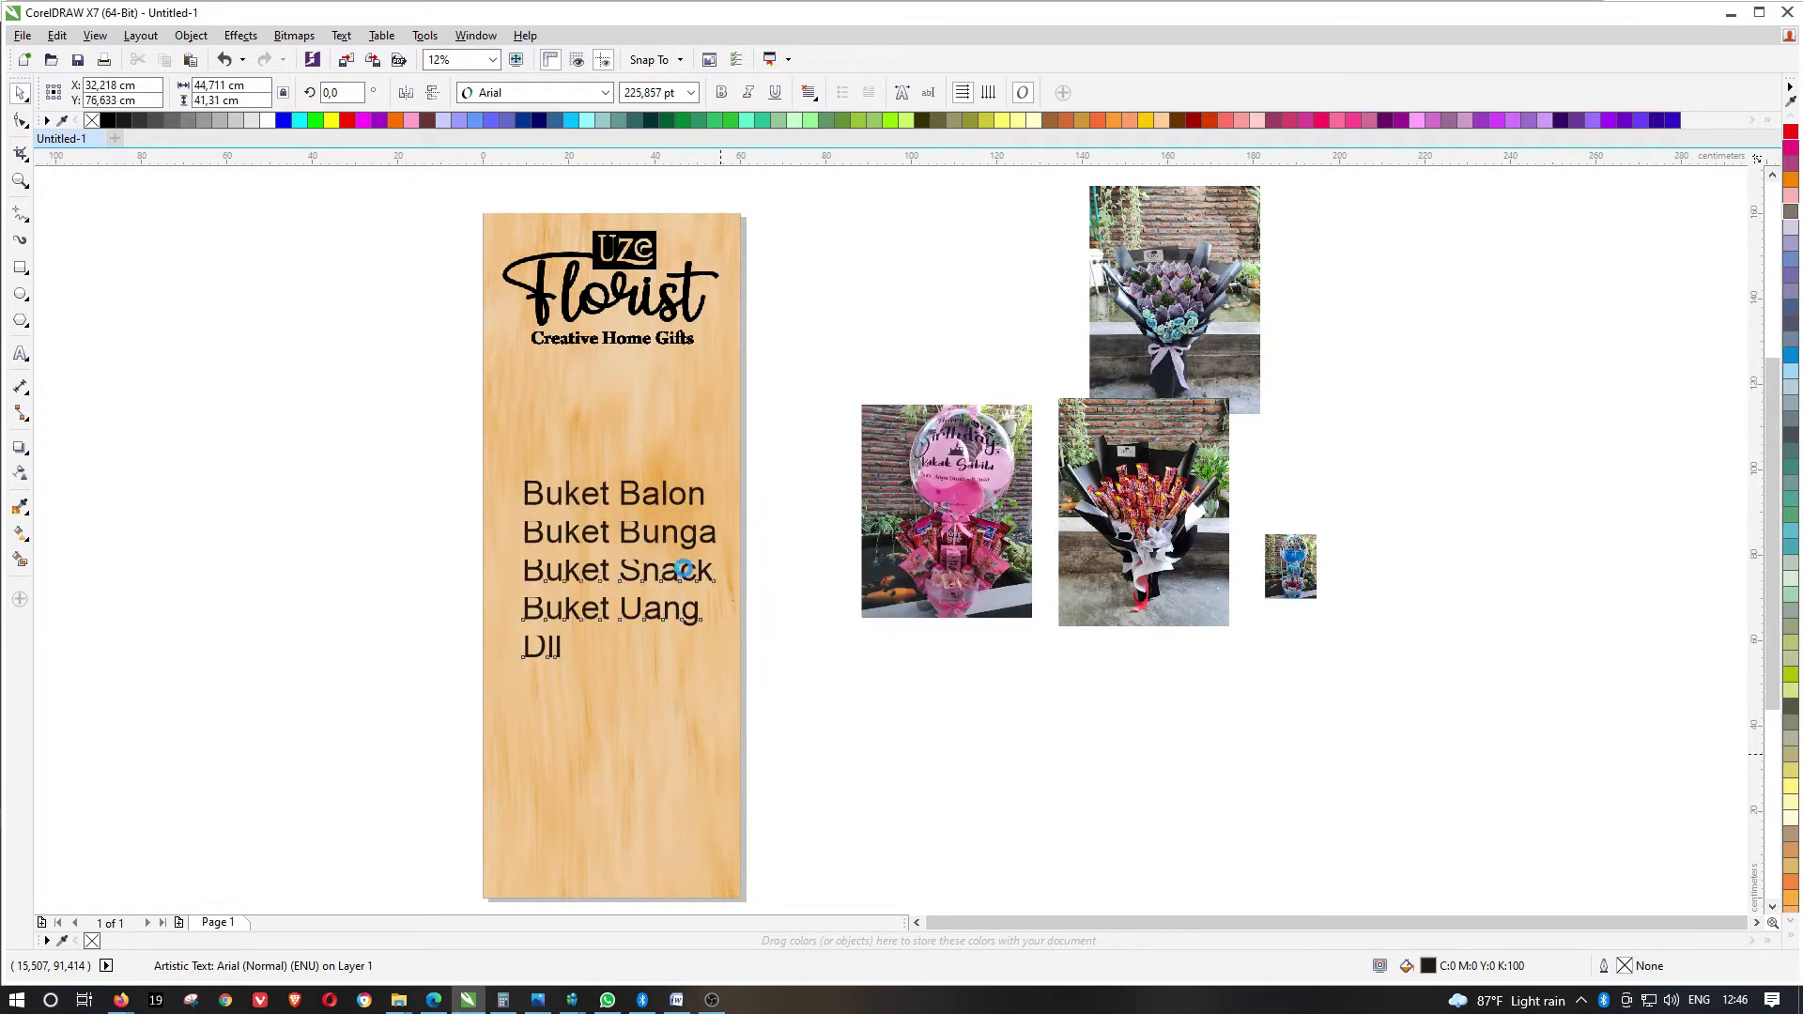
pyautogui.moveTo(664, 501); pyautogui.dragTo(664, 549)
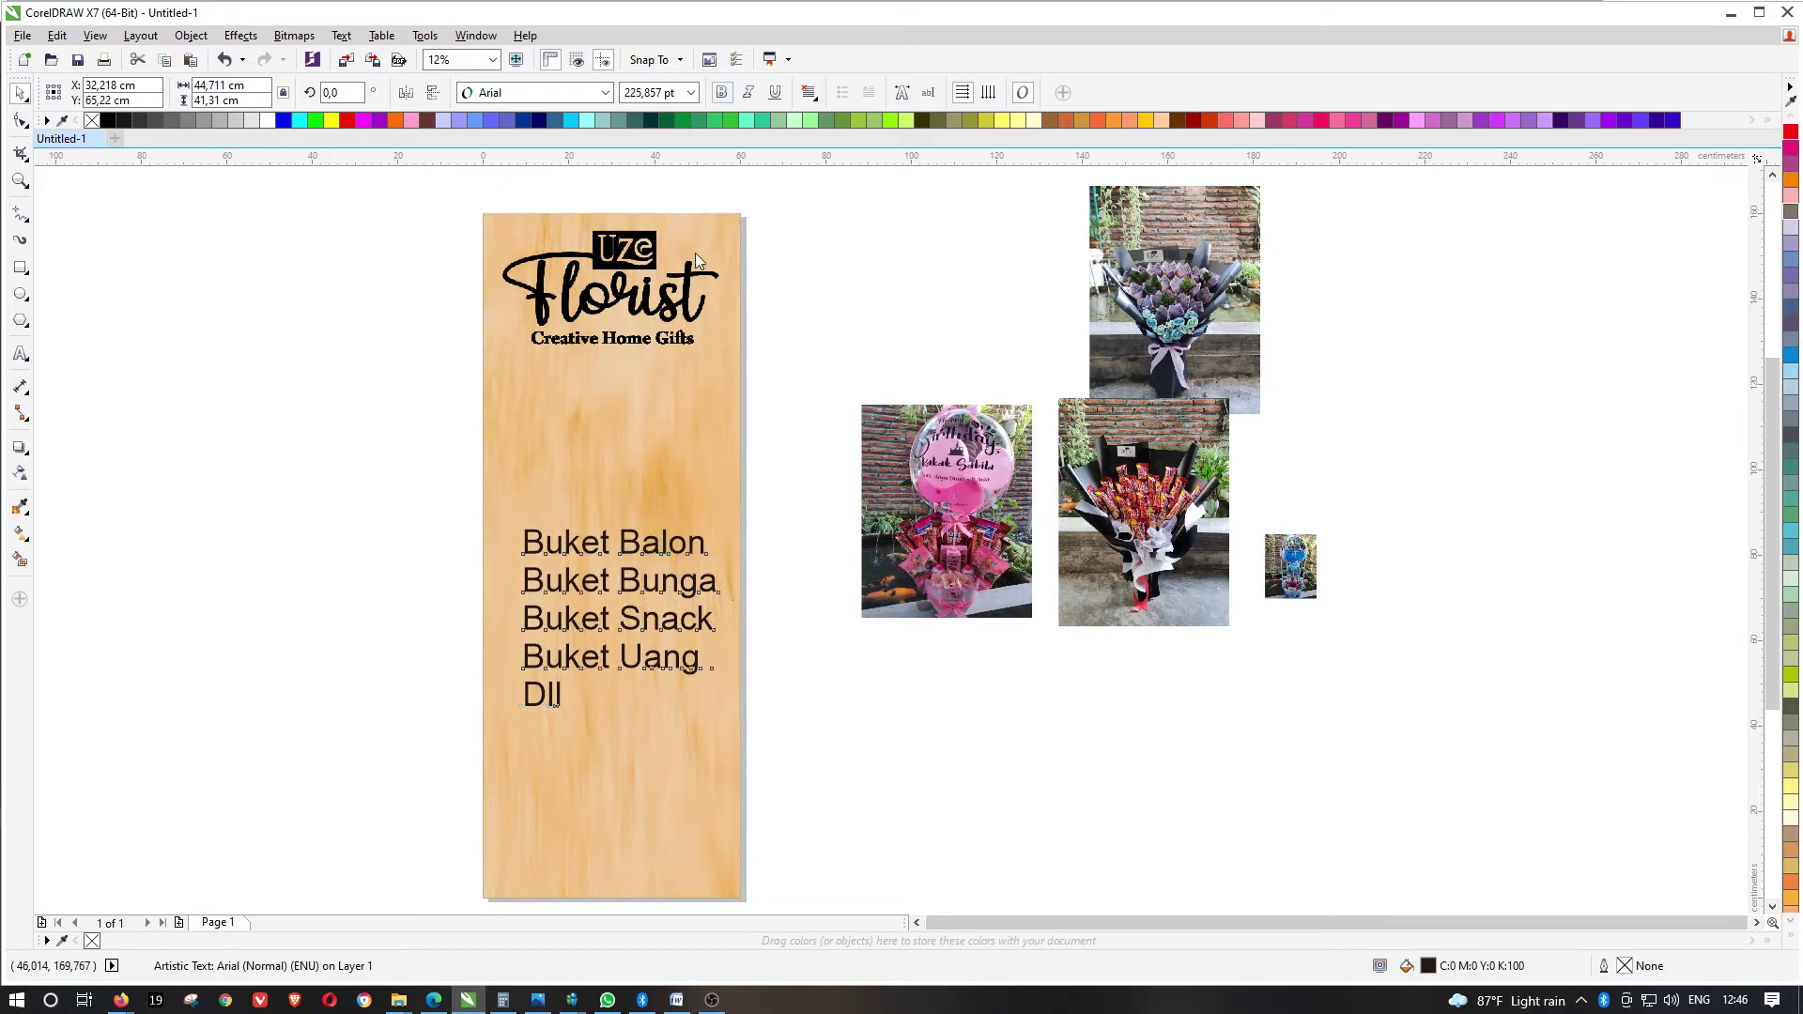
# Make the product list bold and change its case to UPPERCASE
pyautogui.hotkey('ctrl', 'b')
pyautogui.hotkey('ctrl', 'a')
pyautogui.hotkey('shift', 'F3')
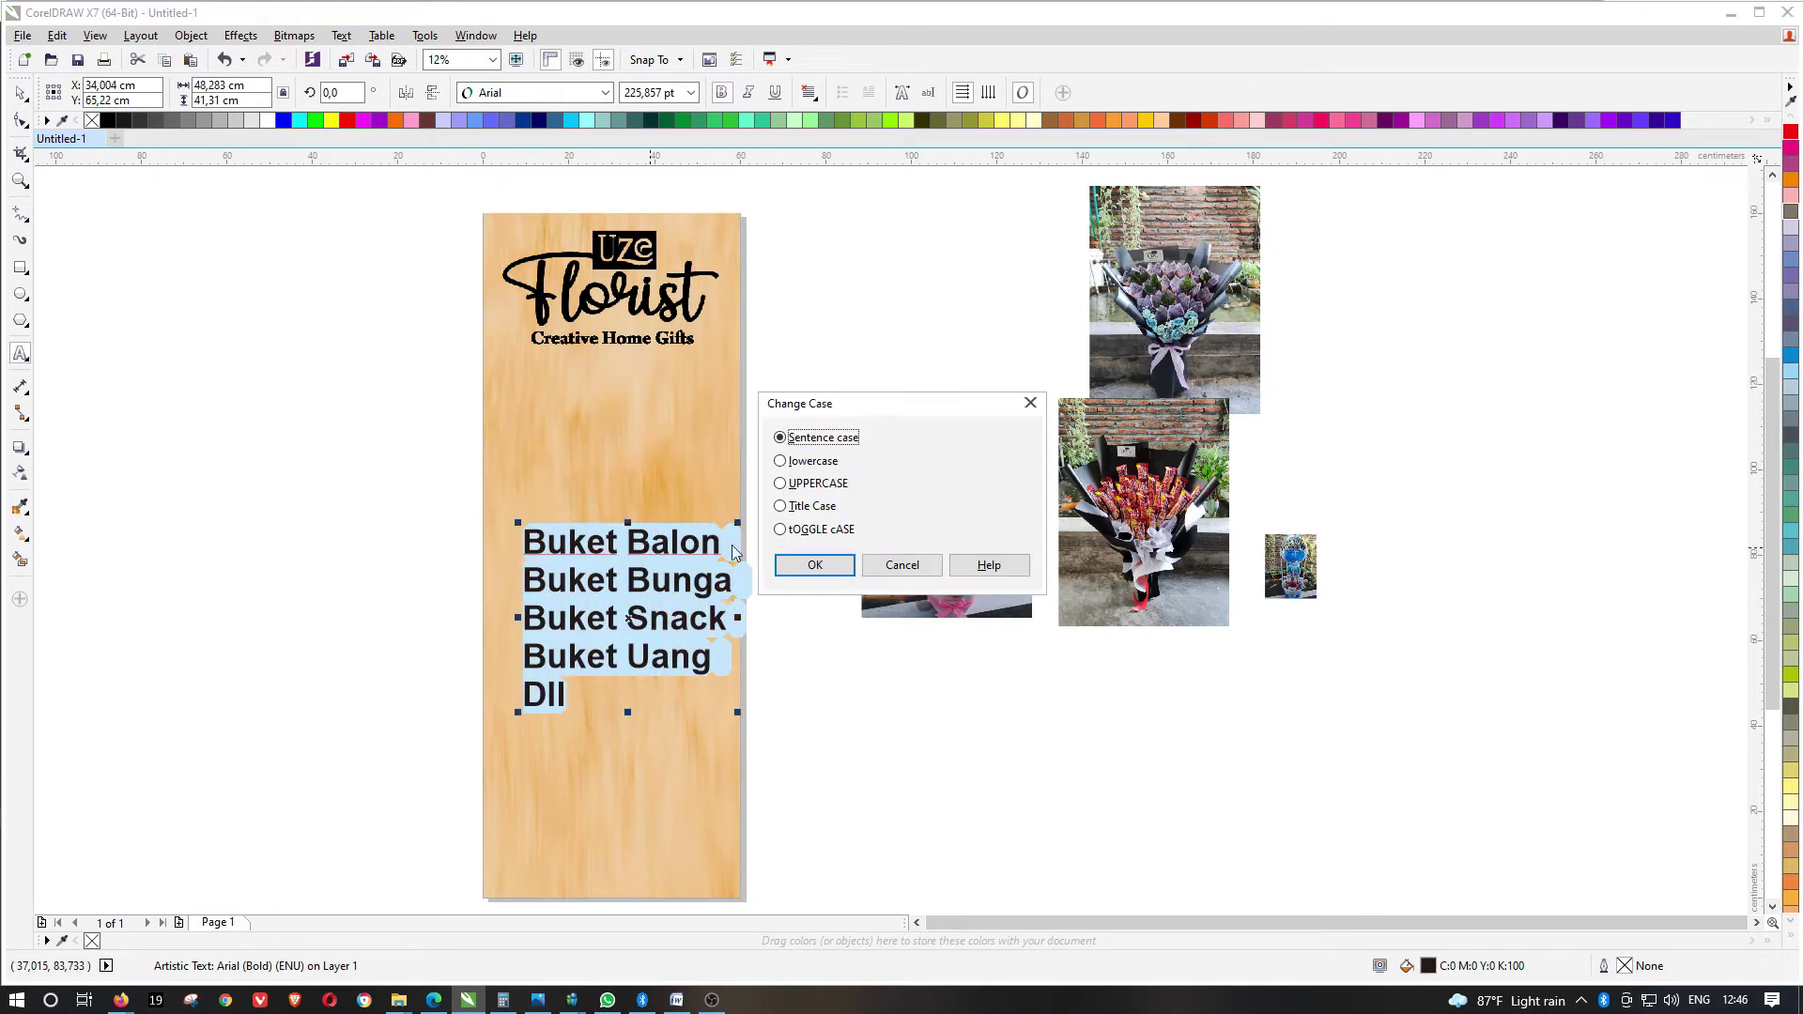
pyautogui.click(814, 484)
pyautogui.click(815, 565)
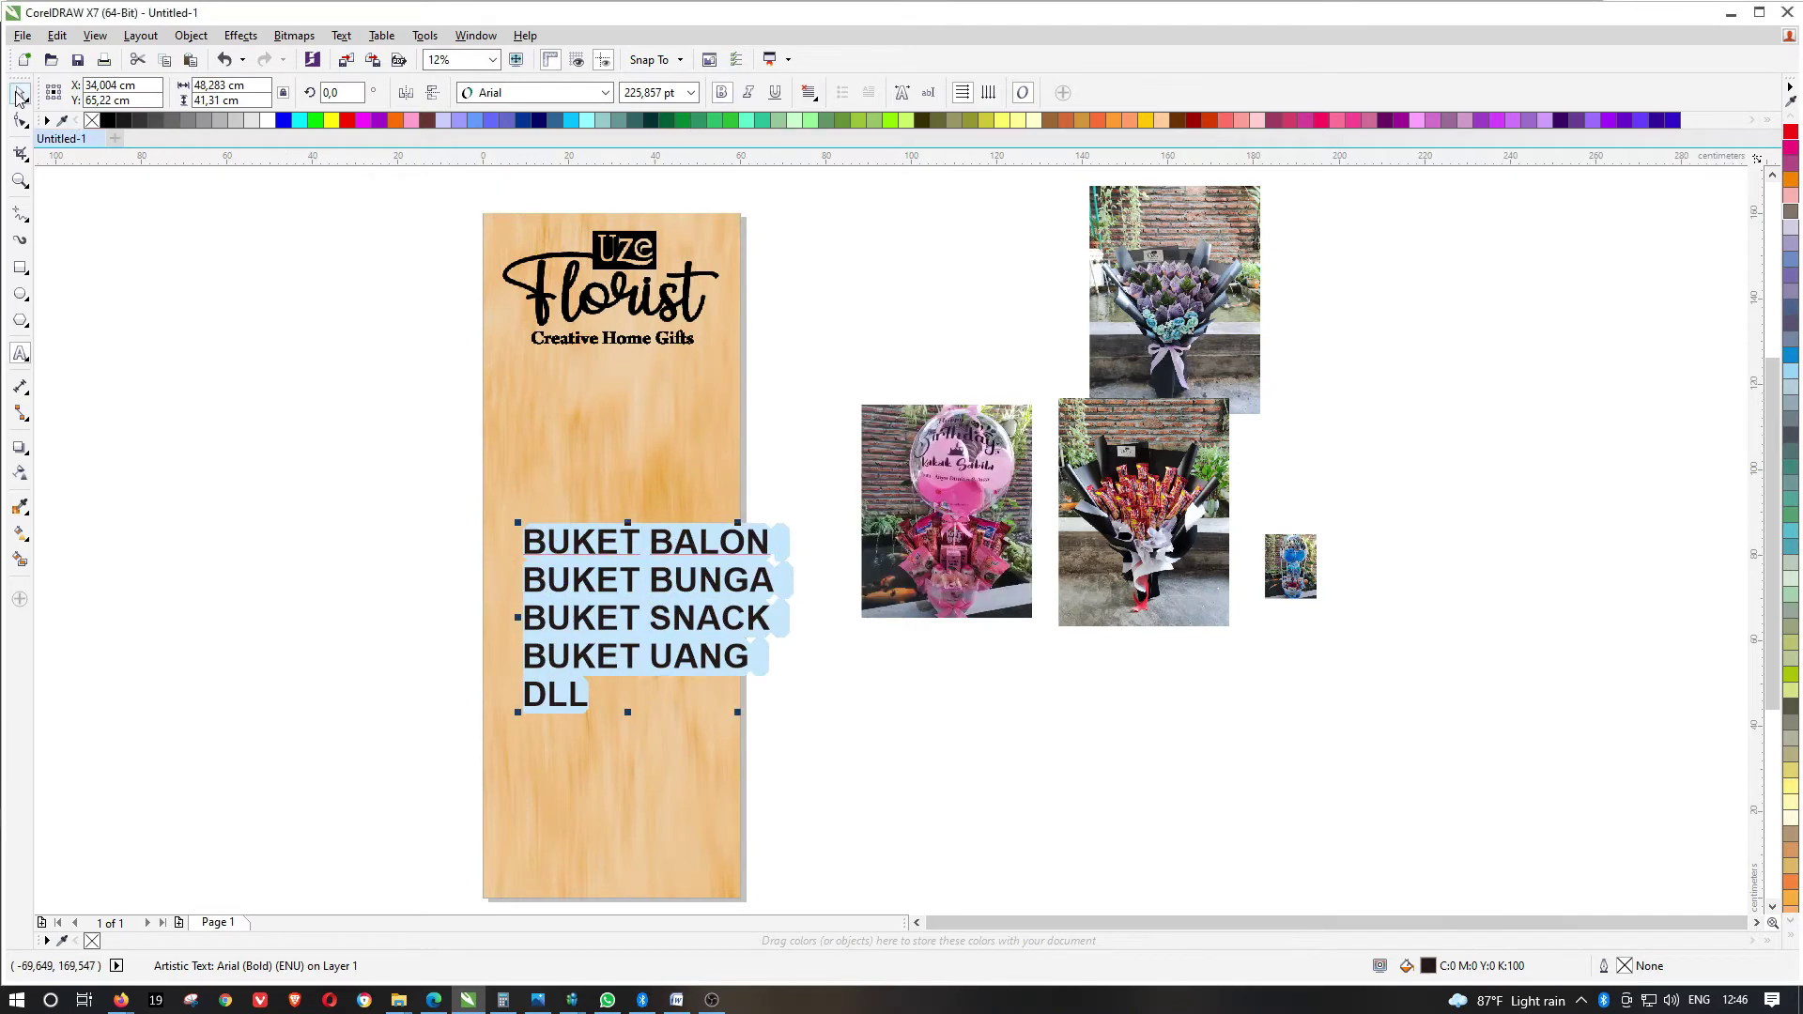
# Scale the product list to about 50 cm wide and centre it horizontally in the lower part of the wooden panel
pyautogui.click(19, 98)
pyautogui.keyDown('shift'); pyautogui.click(684, 504); pyautogui.keyUp('shift')
pyautogui.press('c')
pyautogui.moveTo(820, 447); pyautogui.dragTo(500, 704)
pyautogui.keyDown('shift'); pyautogui.click(599, 502); pyautogui.keyUp('shift')
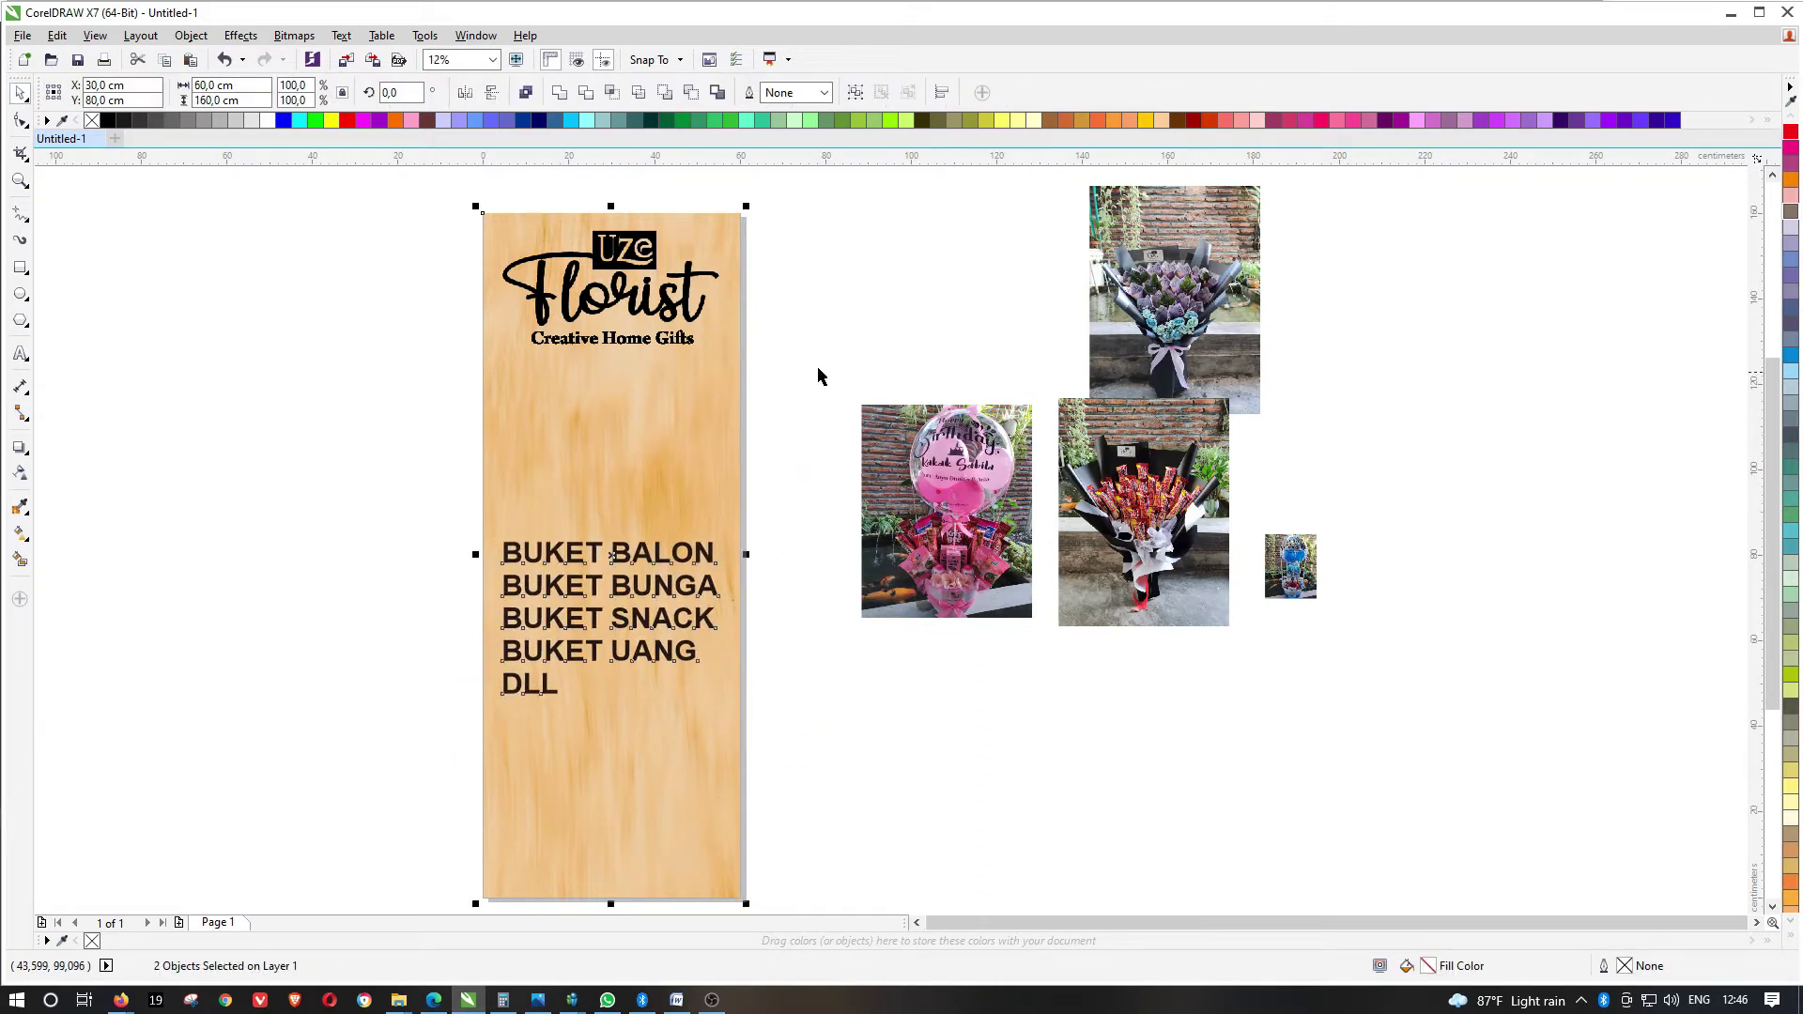
pyautogui.click(818, 366)
pyautogui.click(621, 563)
pyautogui.moveTo(622, 563); pyautogui.dragTo(622, 660)
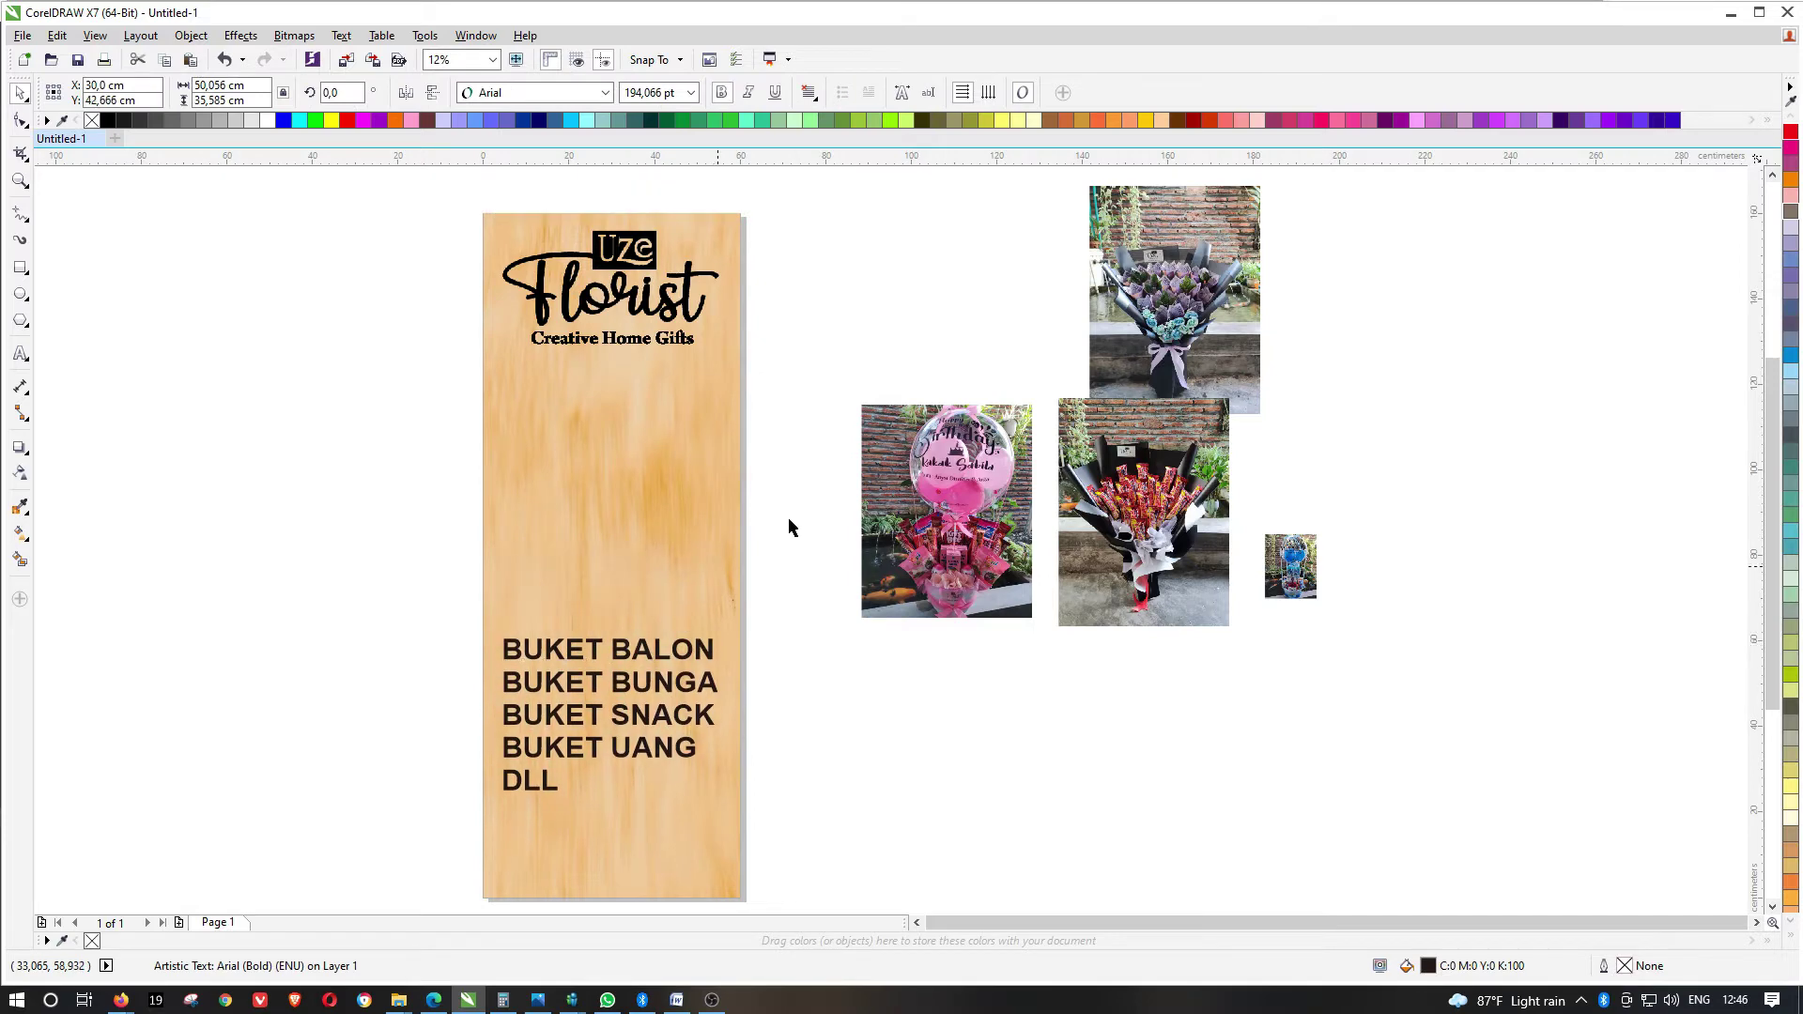
# Shrink the pink balloon photo to about half its size and place it just outside the wooden panel
pyautogui.click(958, 469)
pyautogui.moveTo(958, 469); pyautogui.dragTo(608, 454)
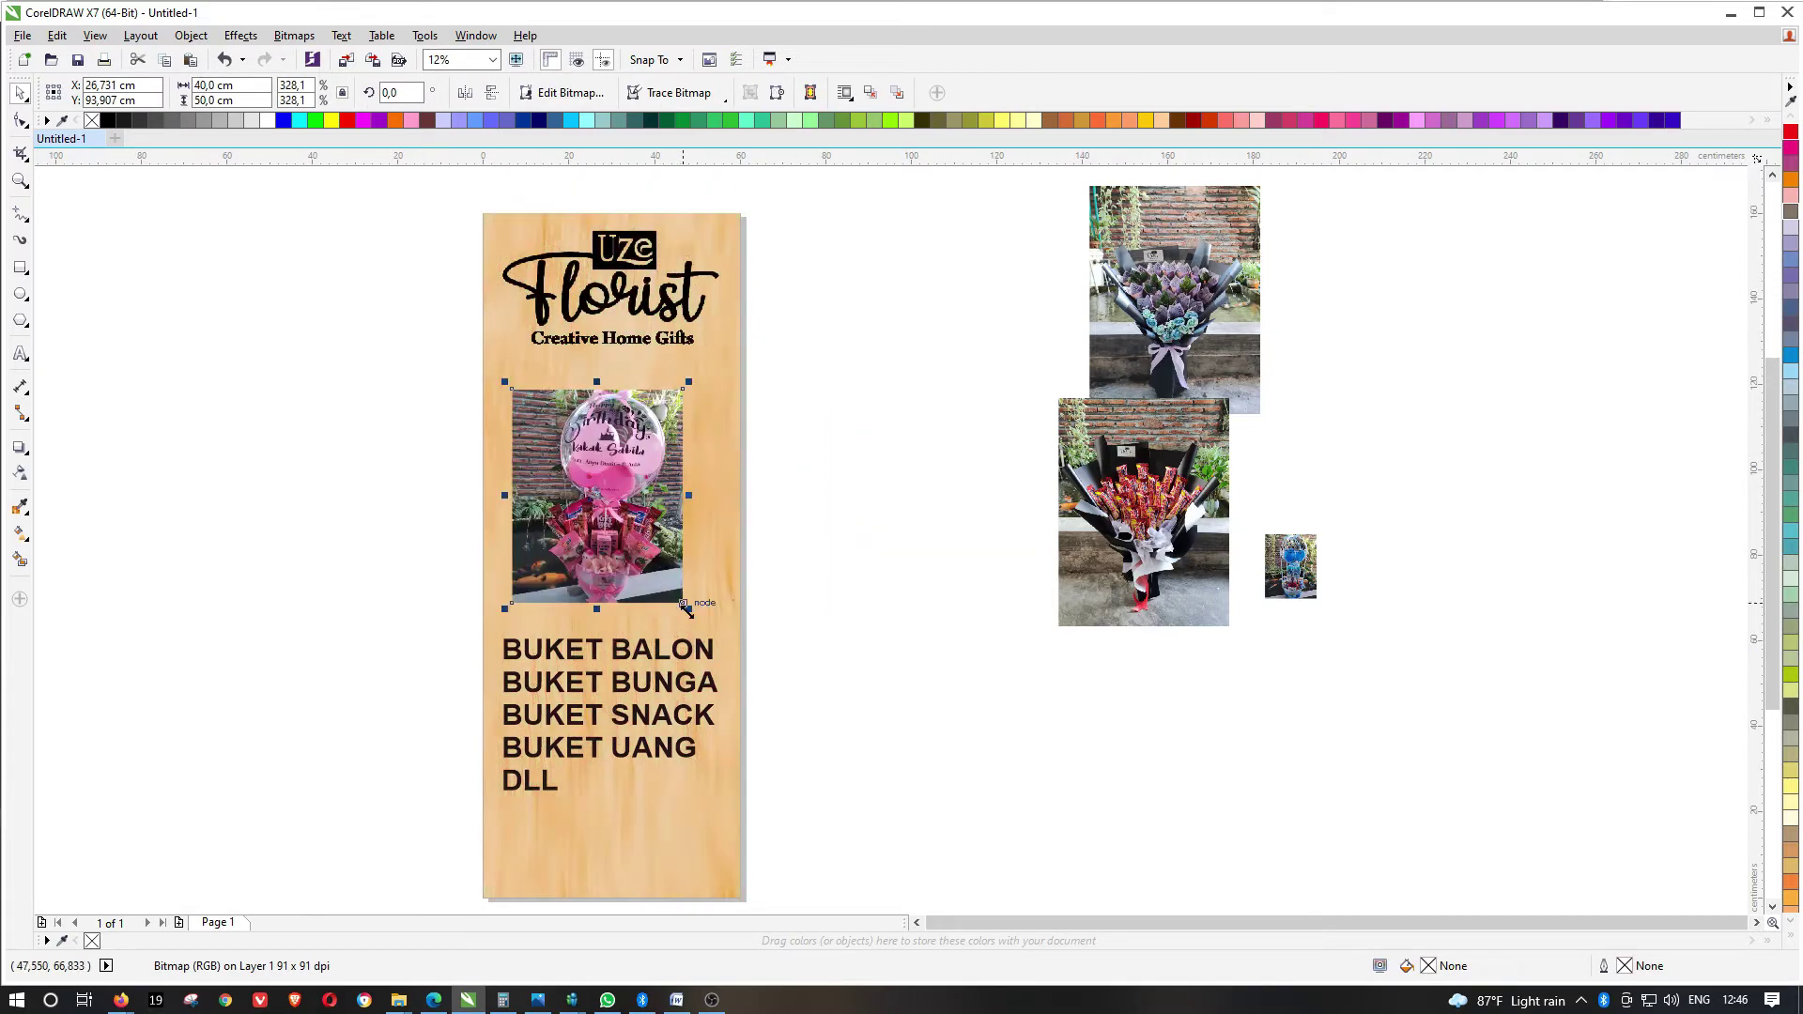
pyautogui.moveTo(686, 608); pyautogui.dragTo(850, 447)
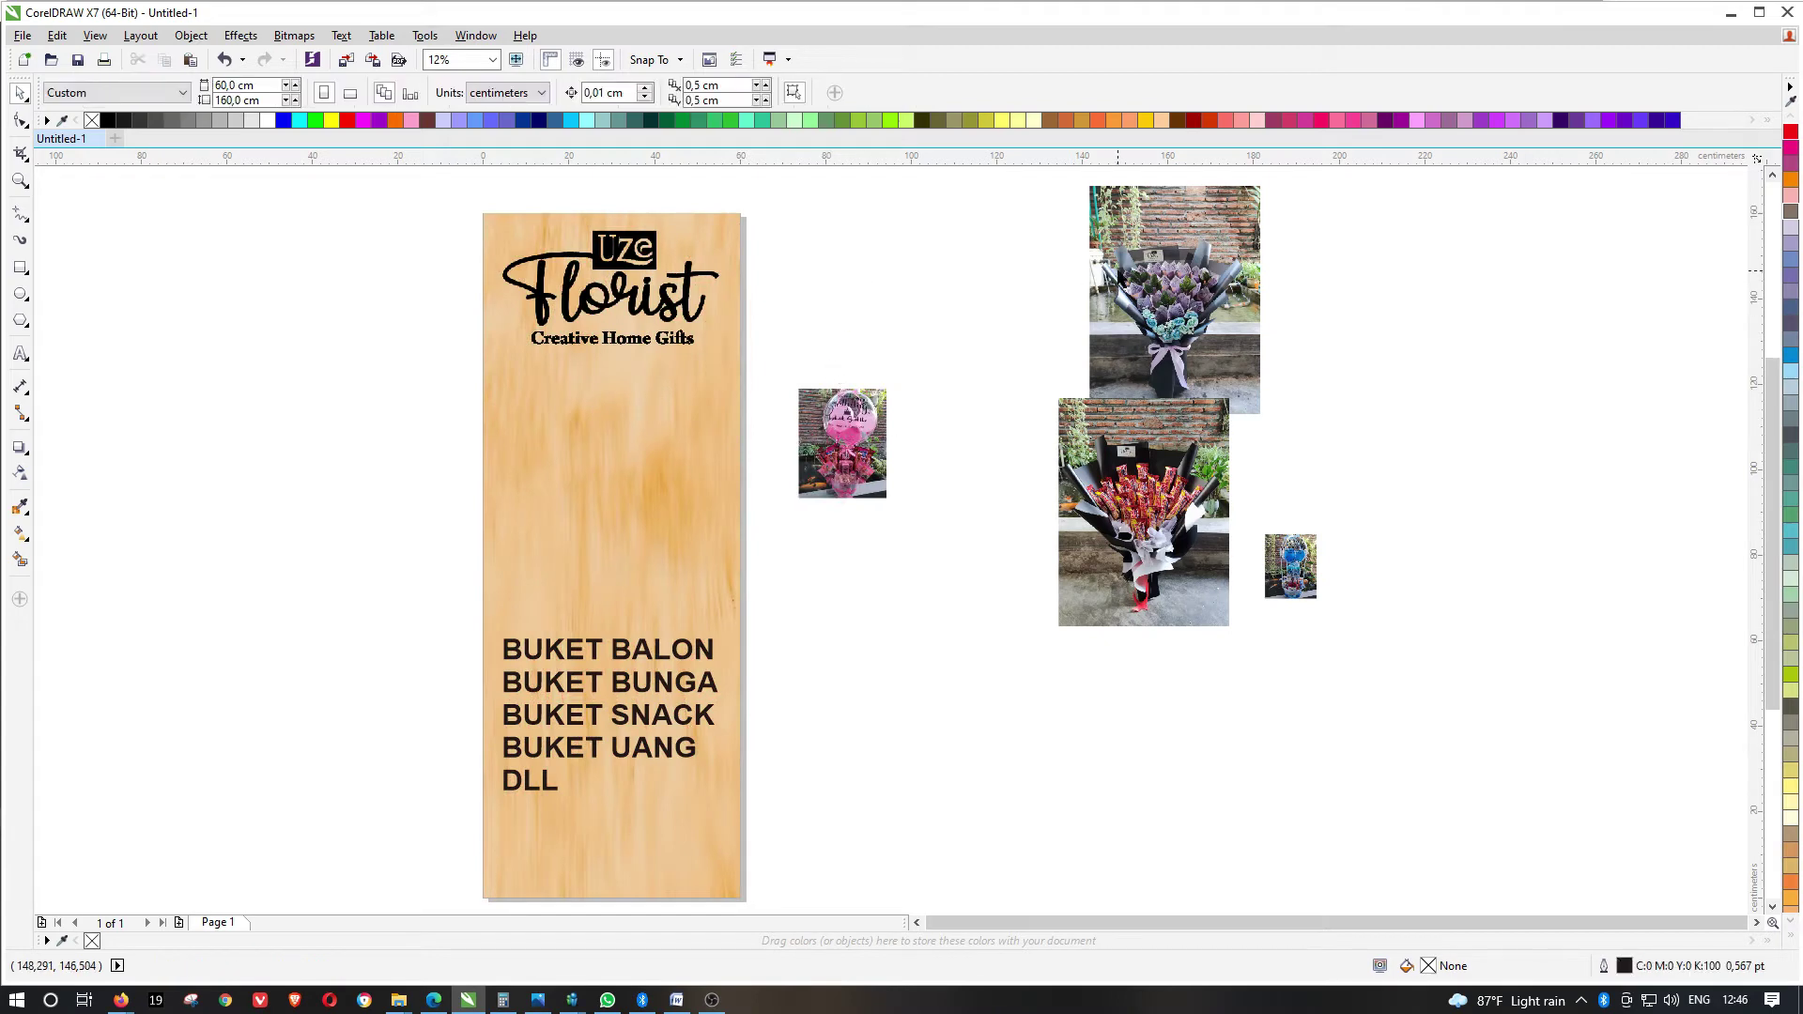
# Line up the purple bouquet photo and the red snack bouquet photo in a row beside the pink balloon photo
pyautogui.moveTo(1141, 512); pyautogui.dragTo(1106, 676)
pyautogui.moveTo(1164, 227); pyautogui.dragTo(973, 431)
pyautogui.moveTo(1138, 610); pyautogui.dragTo(1206, 435)
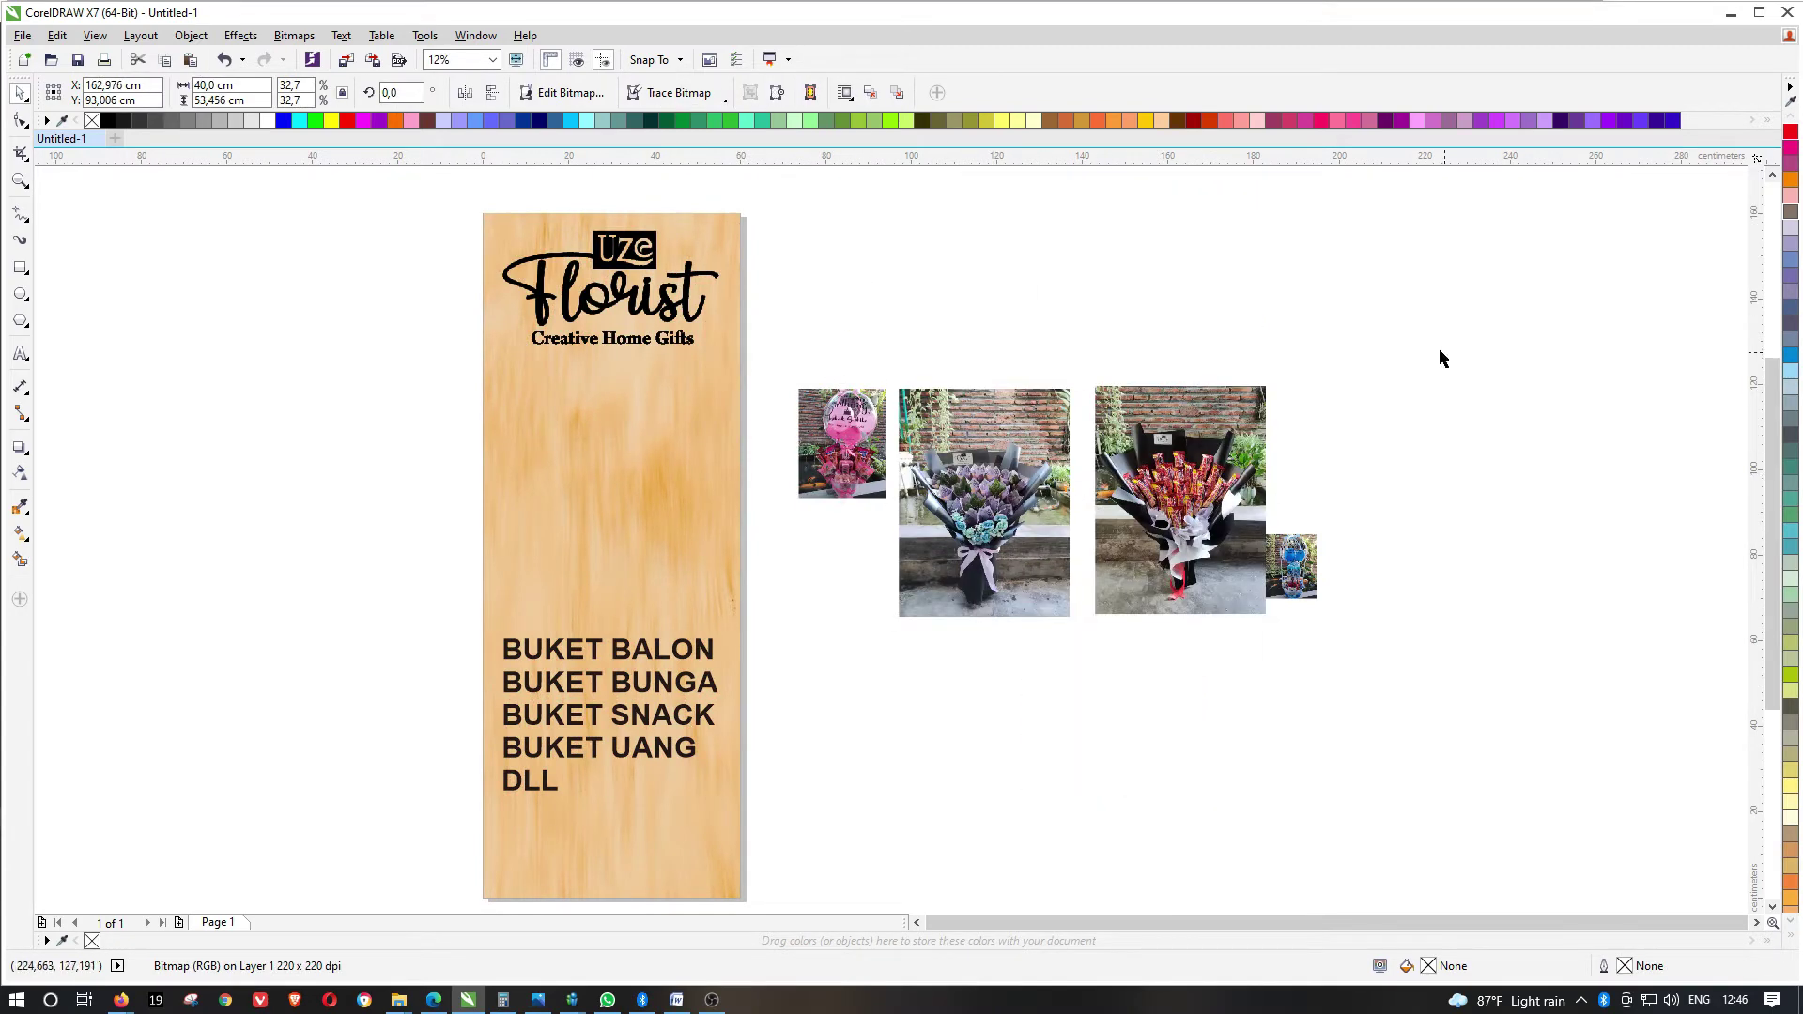
# Move the pink balloon photo onto the wooden panel below the logo and move the product list off the panel
pyautogui.click(831, 437)
pyautogui.scroll(3, 827, 440)
pyautogui.scroll(-3, 847, 421)
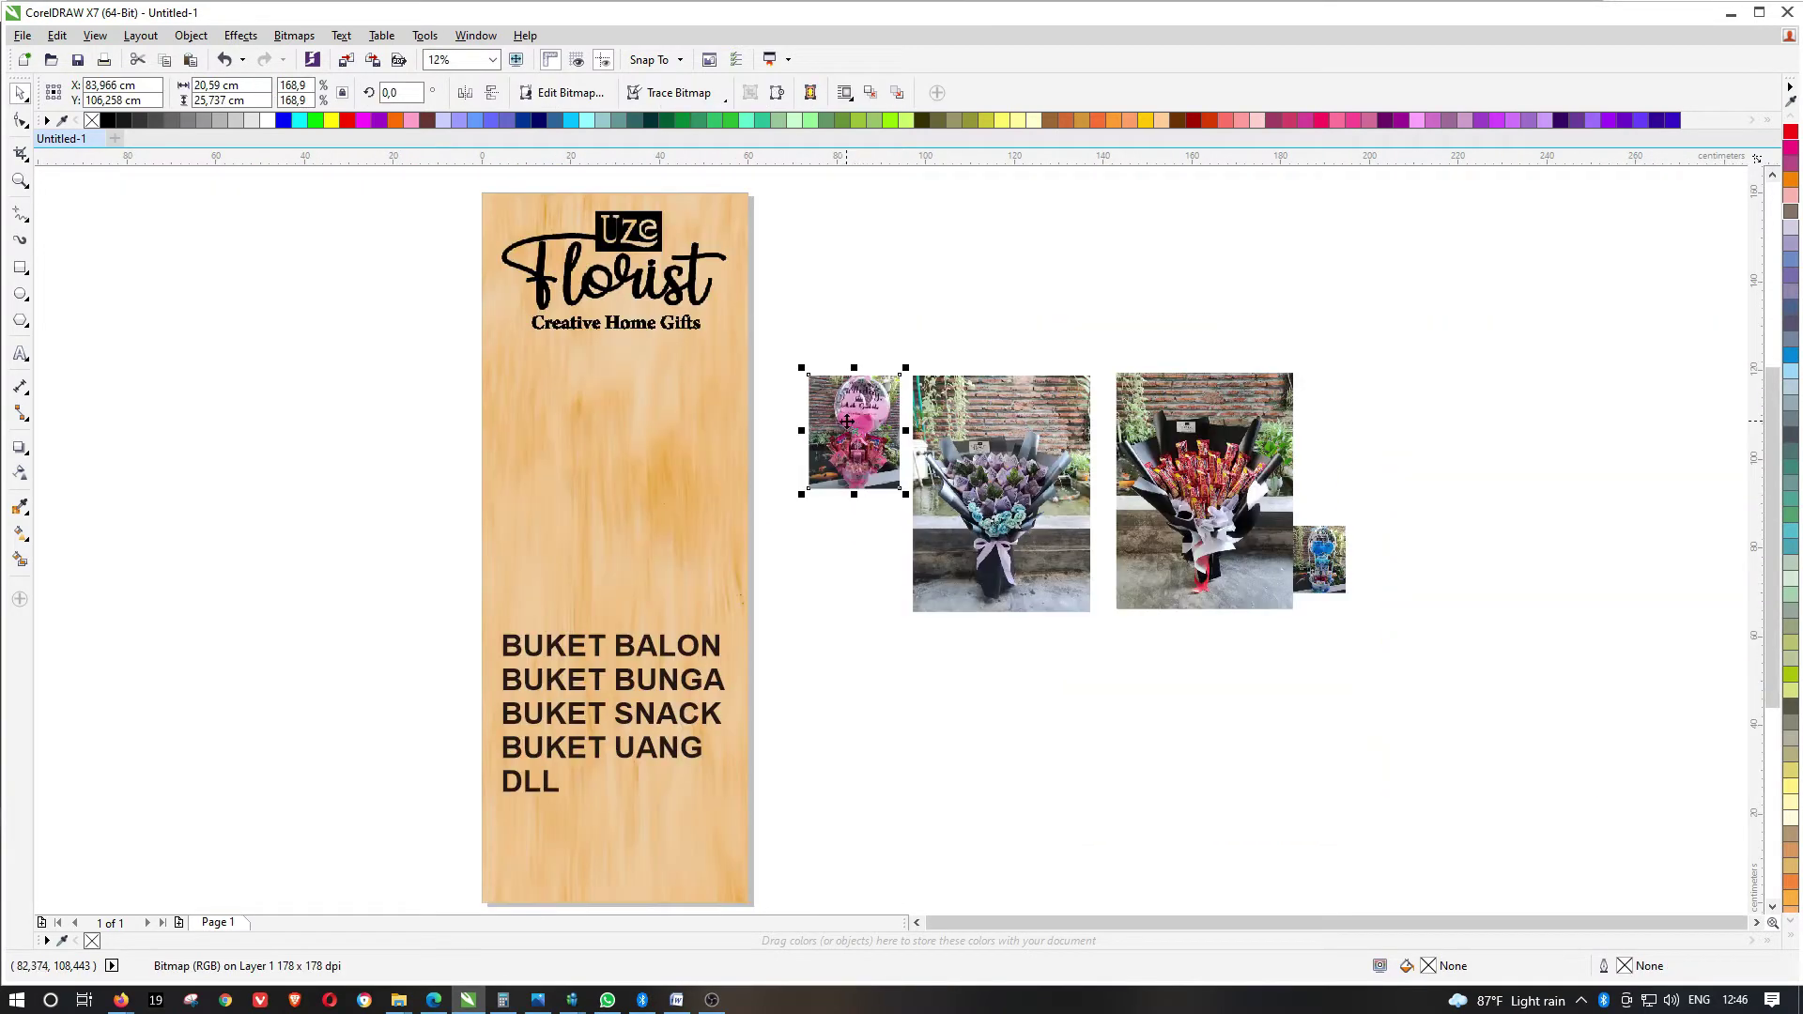
pyautogui.moveTo(847, 421); pyautogui.dragTo(553, 403)
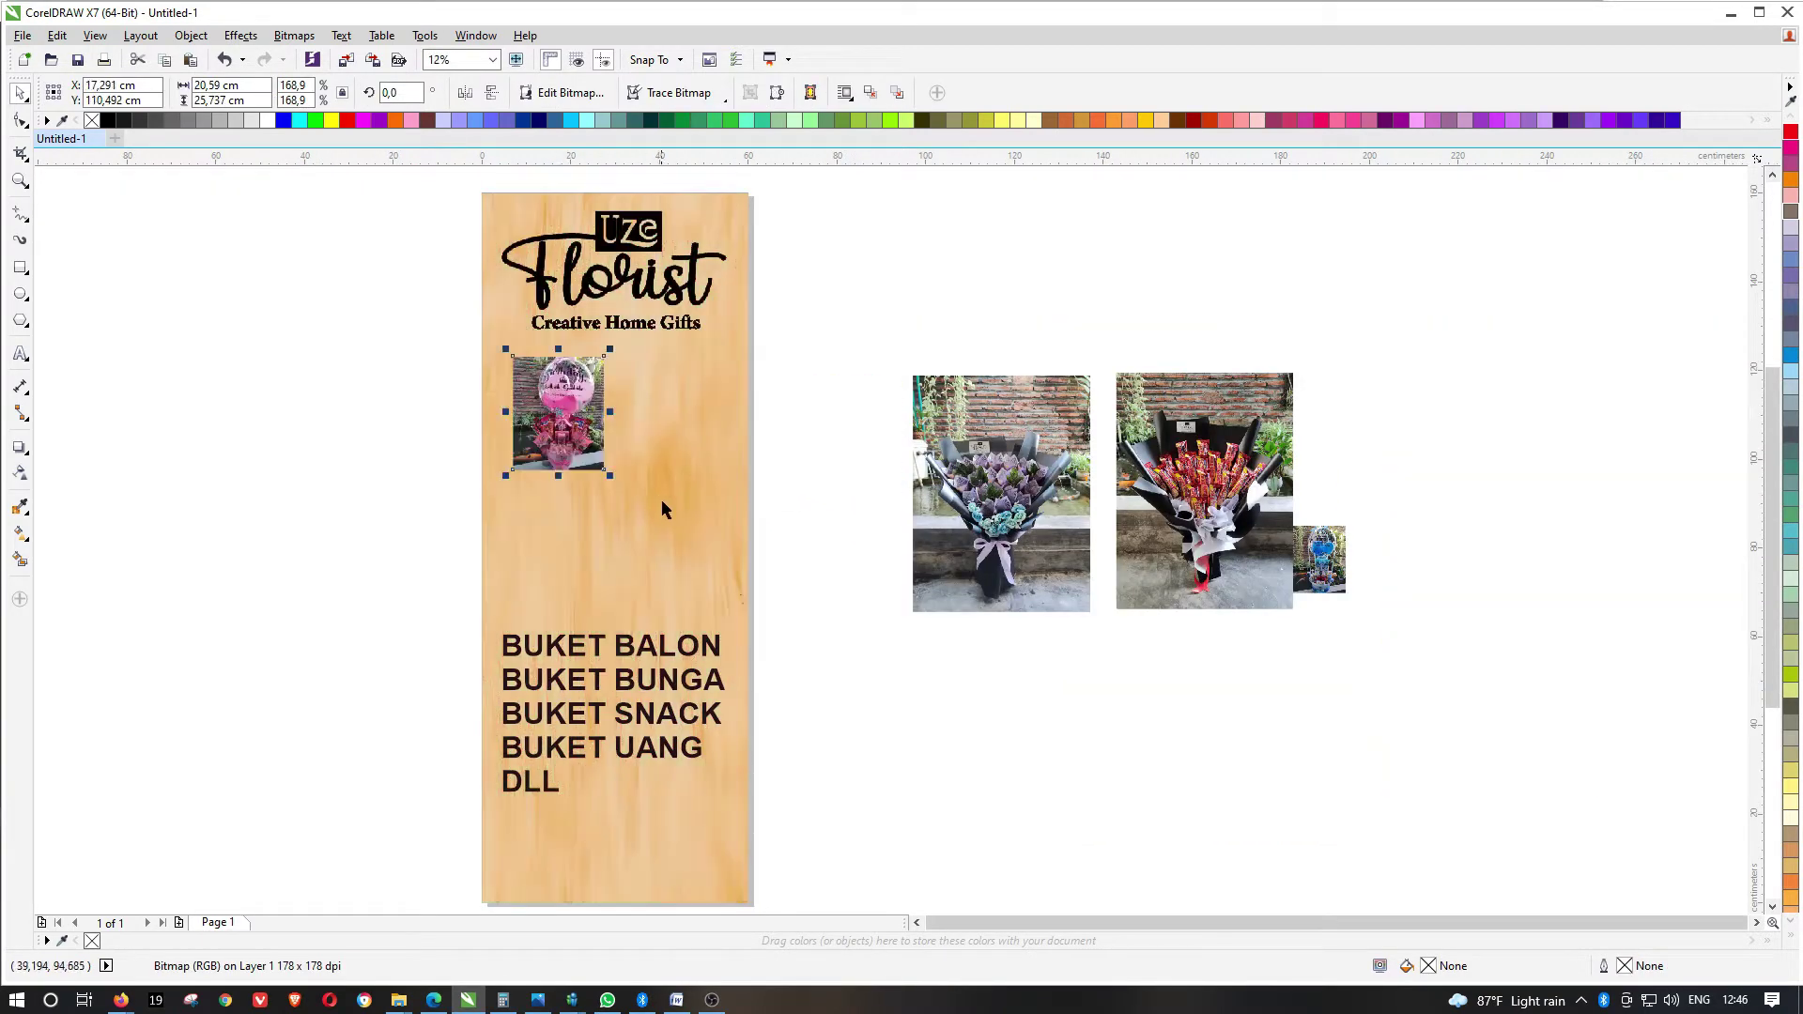
pyautogui.click(650, 655)
pyautogui.moveTo(651, 654); pyautogui.dragTo(303, 655)
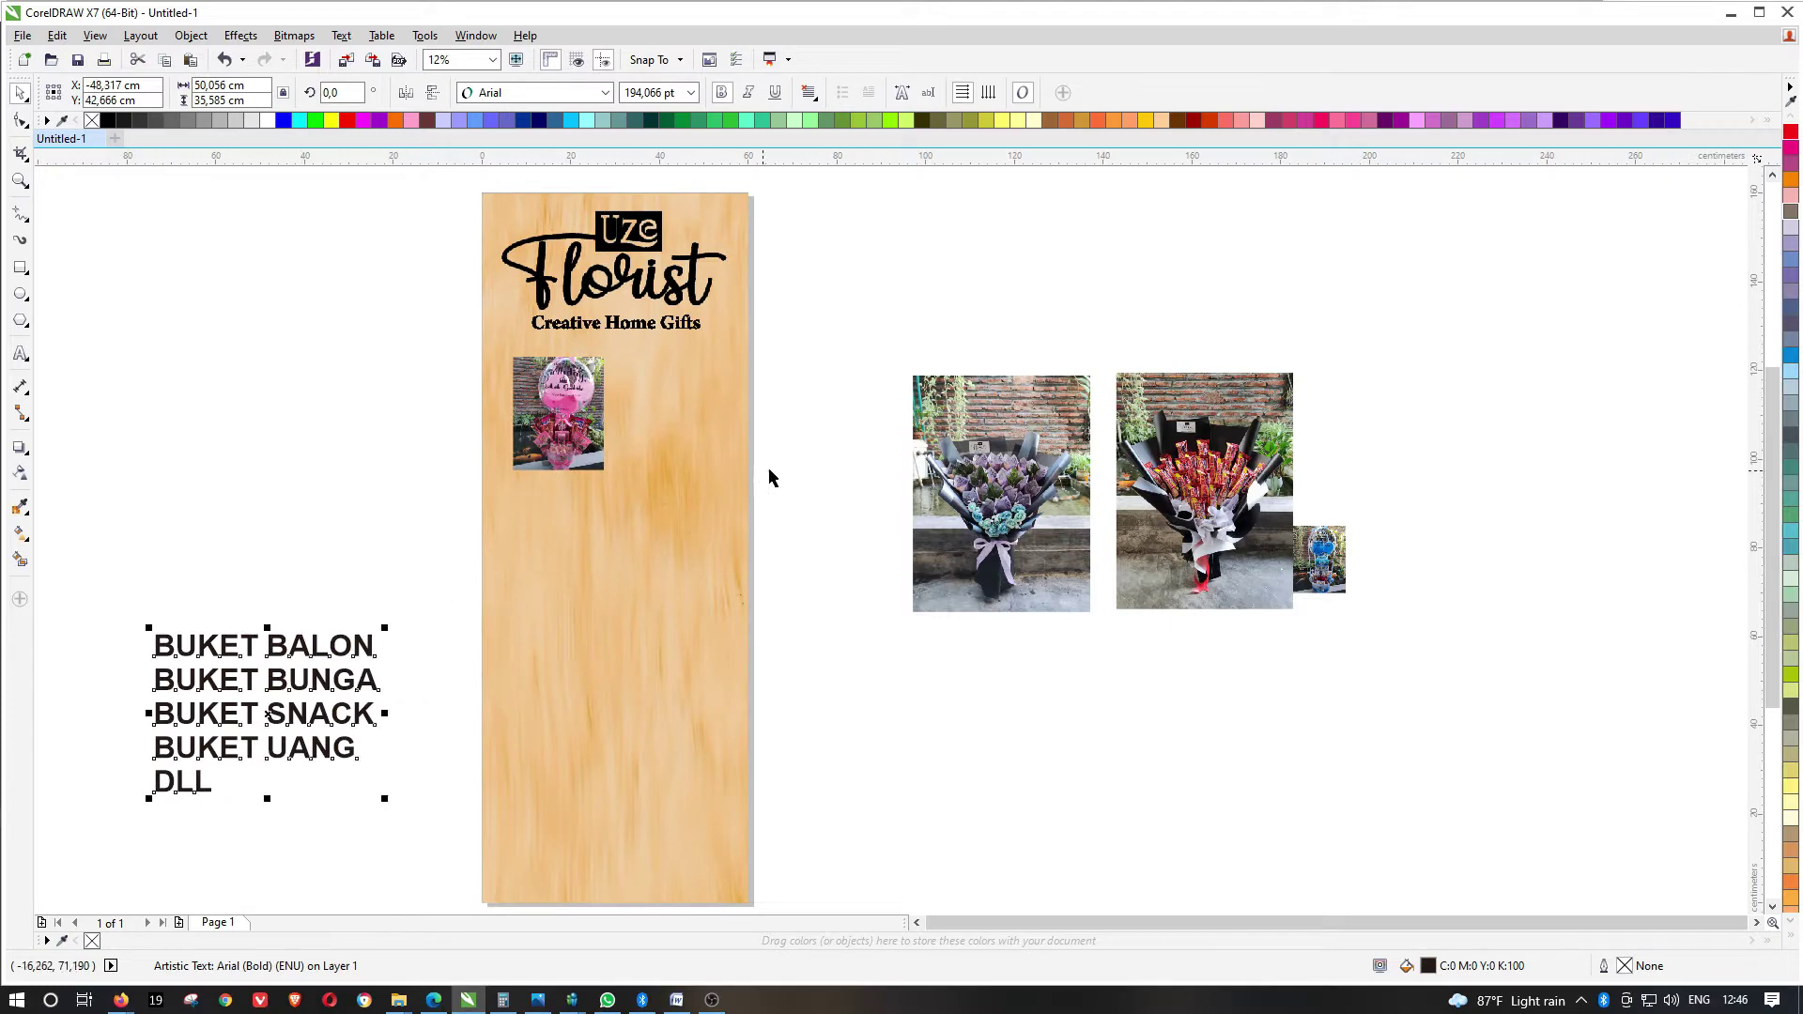
# Place the purple bouquet photo on the panel beside the pink balloon photo and shrink it to about 29 cm wide
pyautogui.click(991, 425)
pyautogui.moveTo(990, 425); pyautogui.dragTo(688, 446)
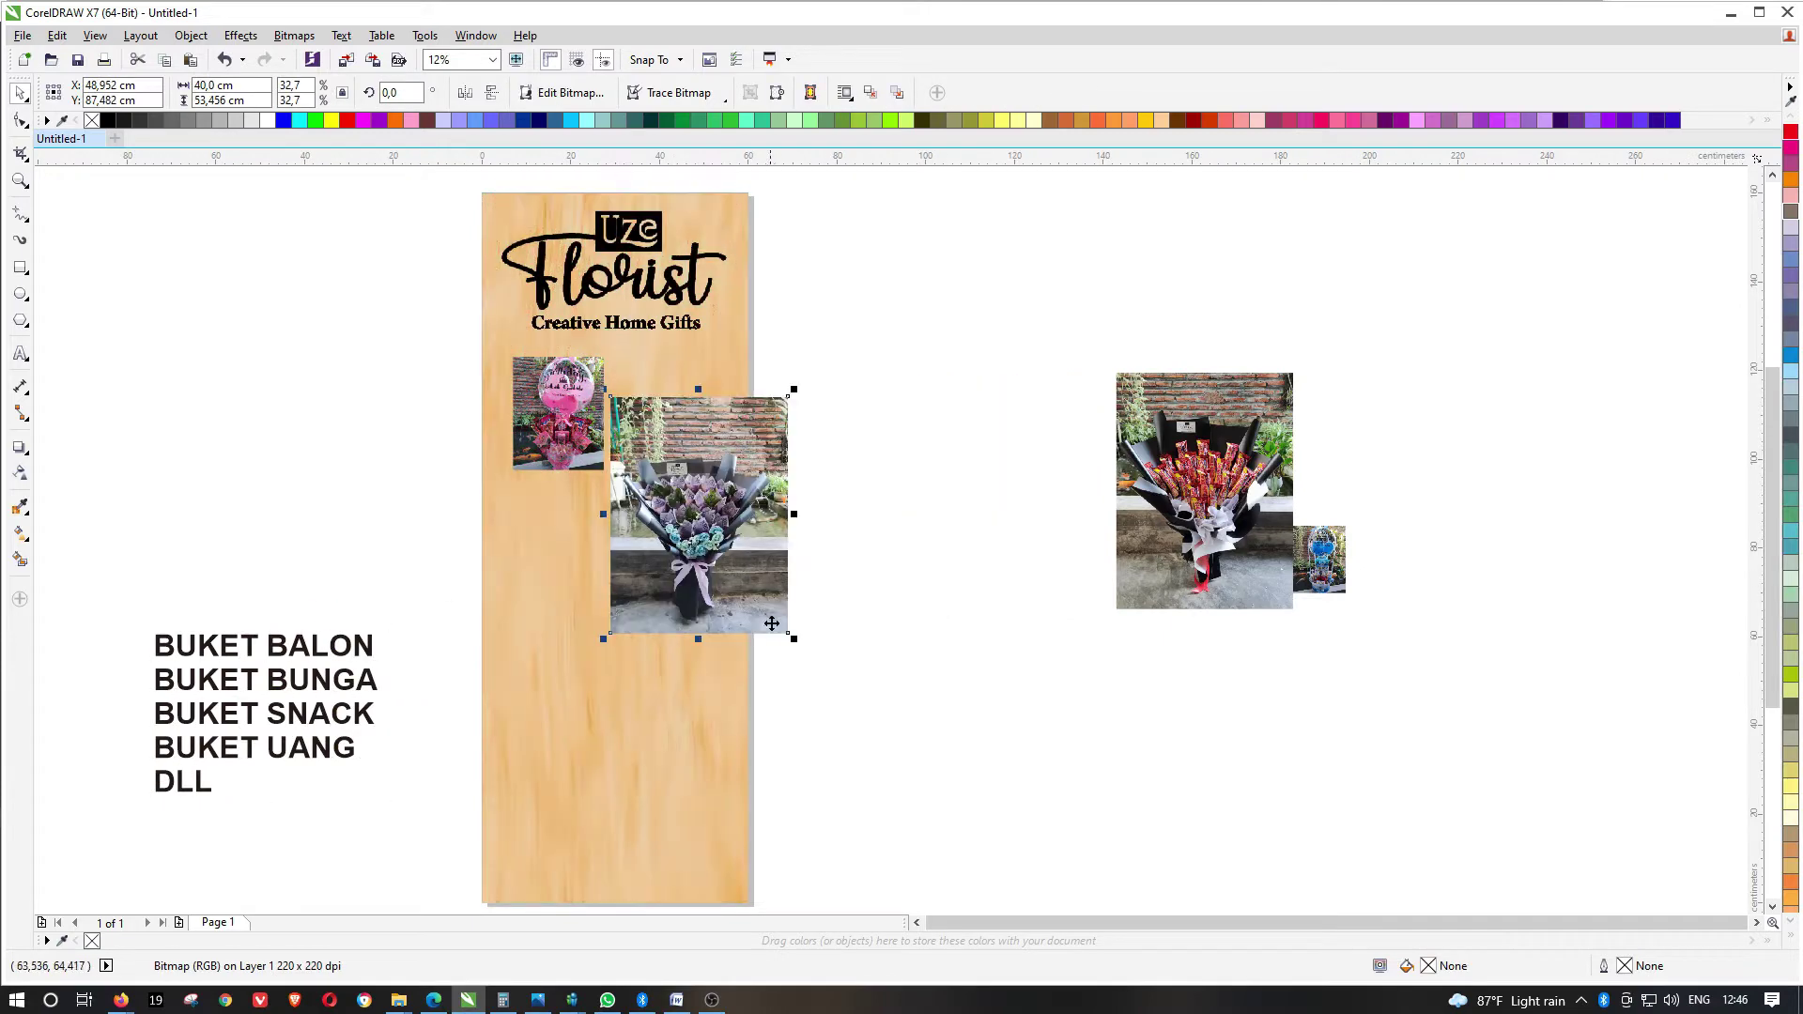
pyautogui.moveTo(794, 638); pyautogui.dragTo(738, 567)
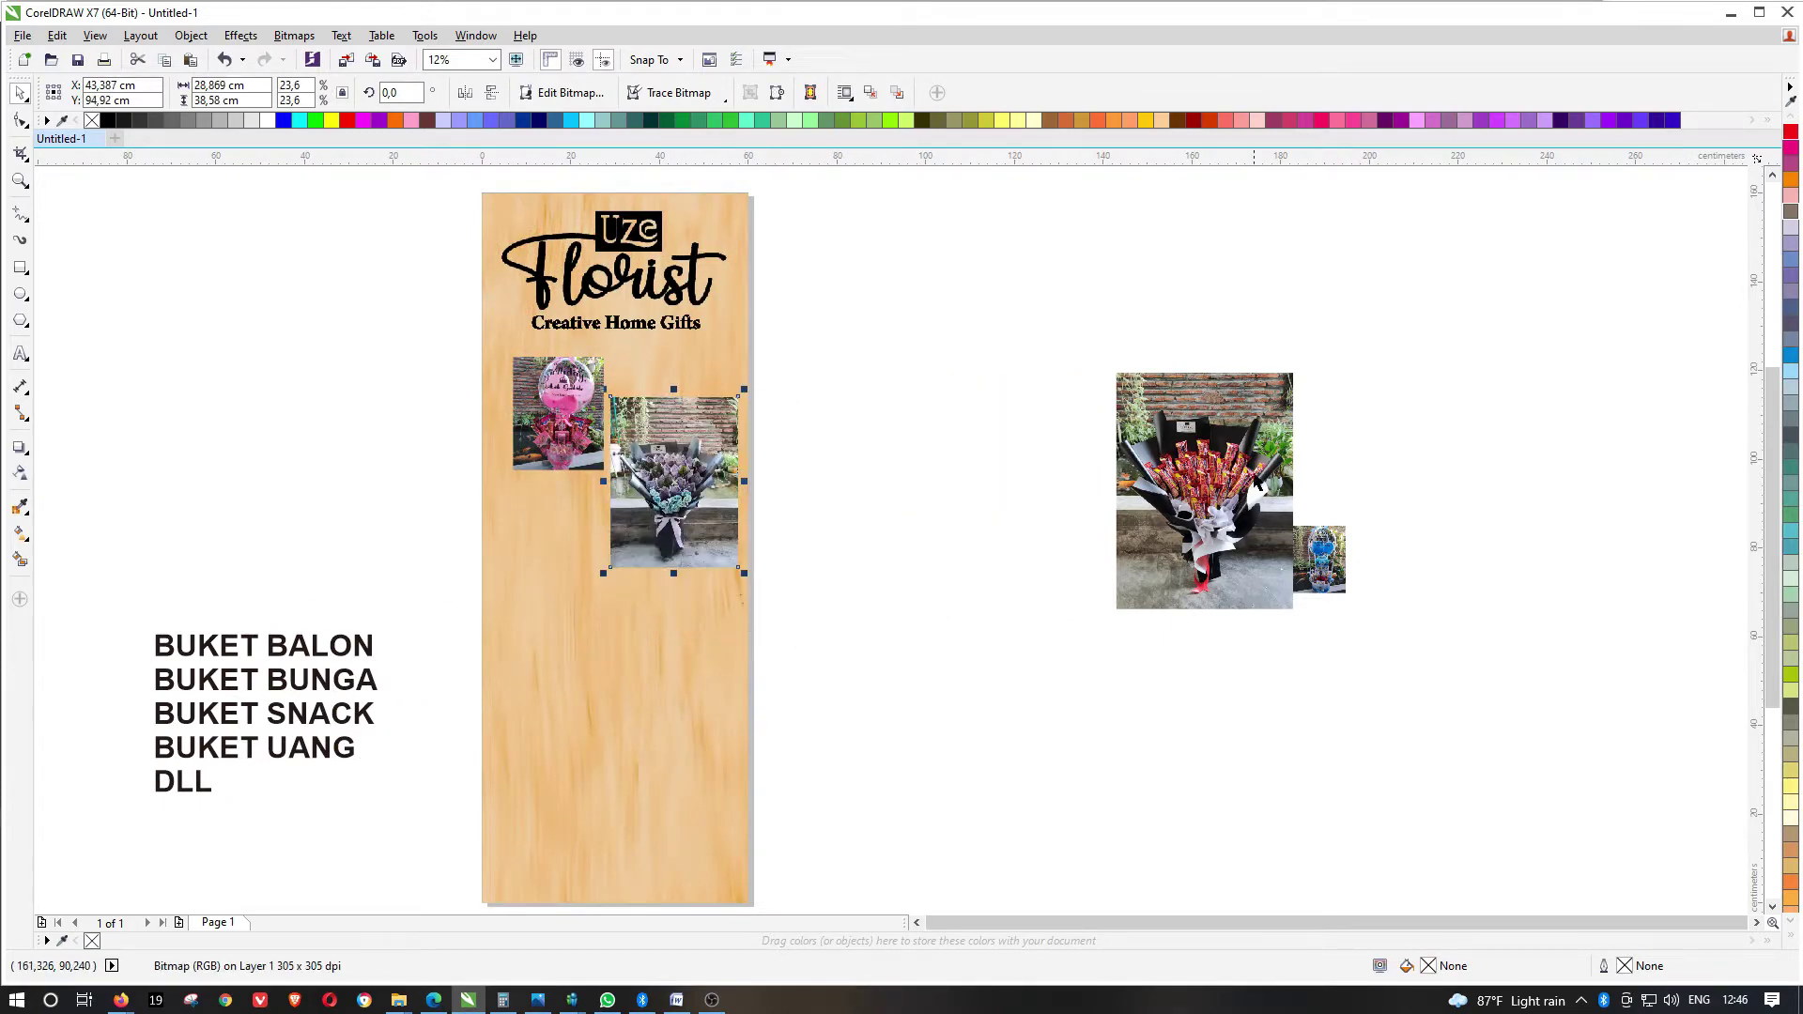
# Place the red snack bouquet photo under the pink balloon photo and shrink it to about 20 cm wide
pyautogui.moveTo(1163, 452); pyautogui.dragTo(558, 557)
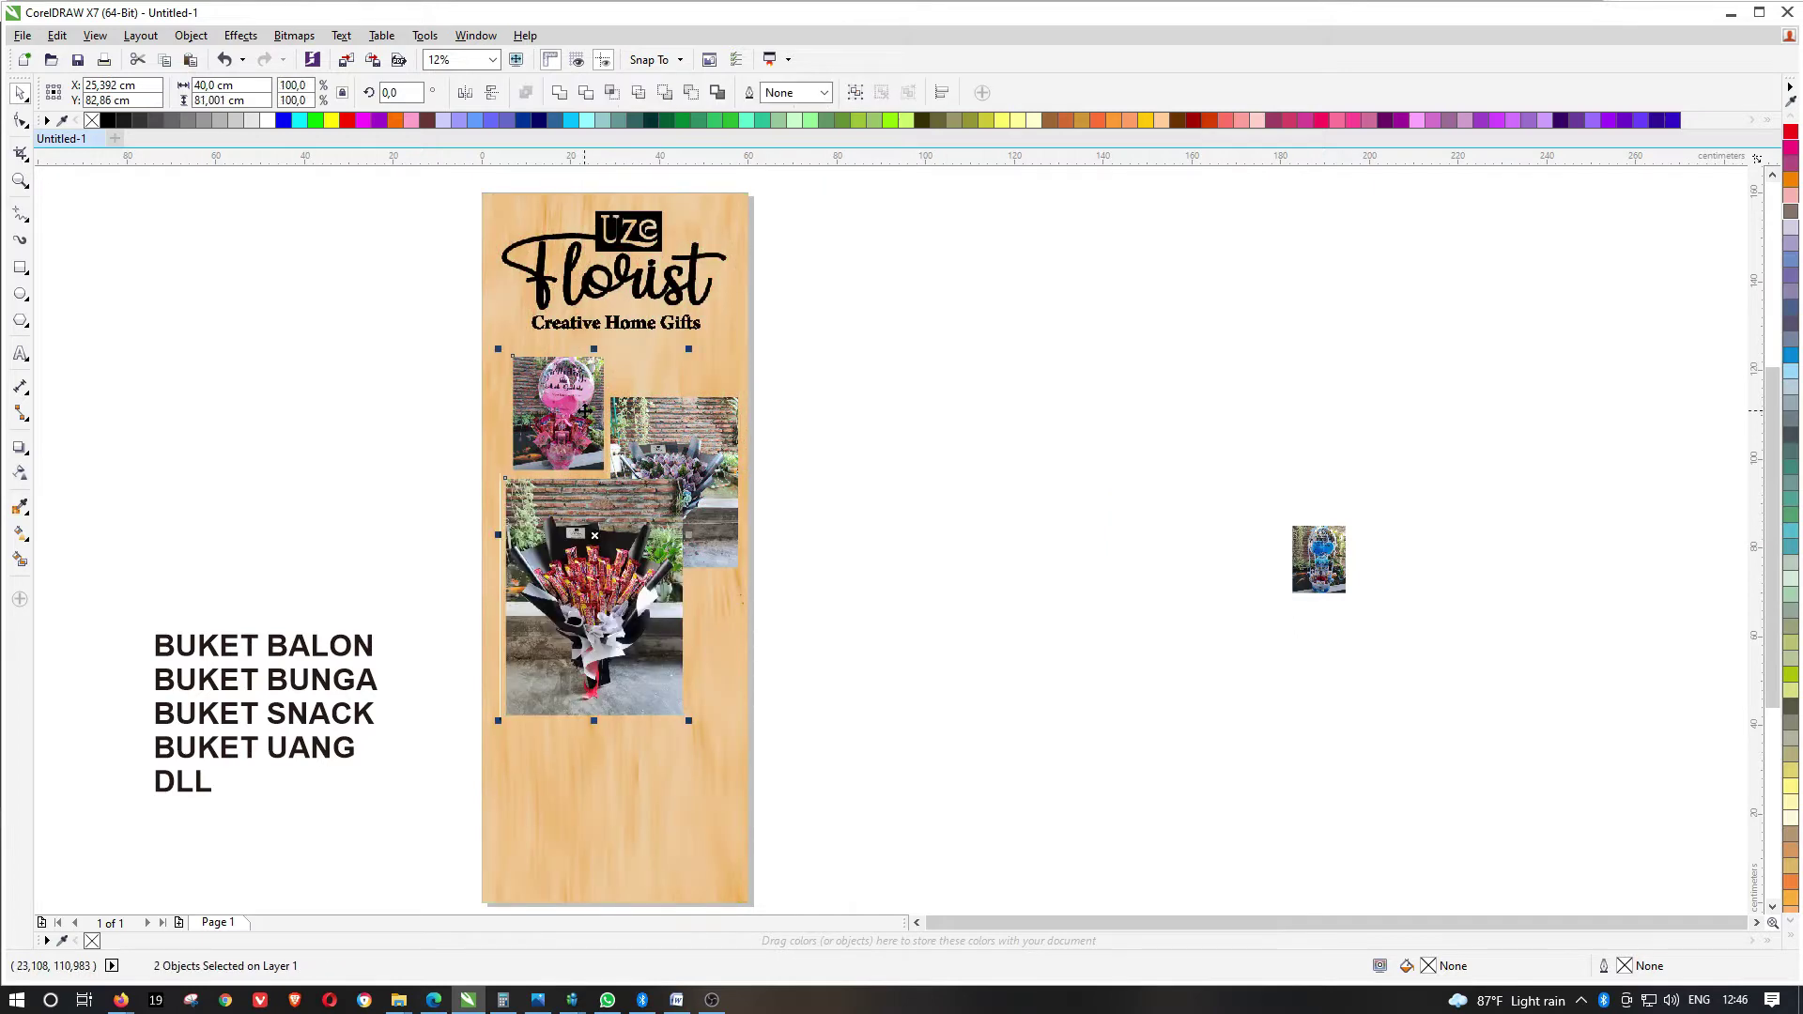
pyautogui.click(662, 647)
pyautogui.scroll(2, 682, 695)
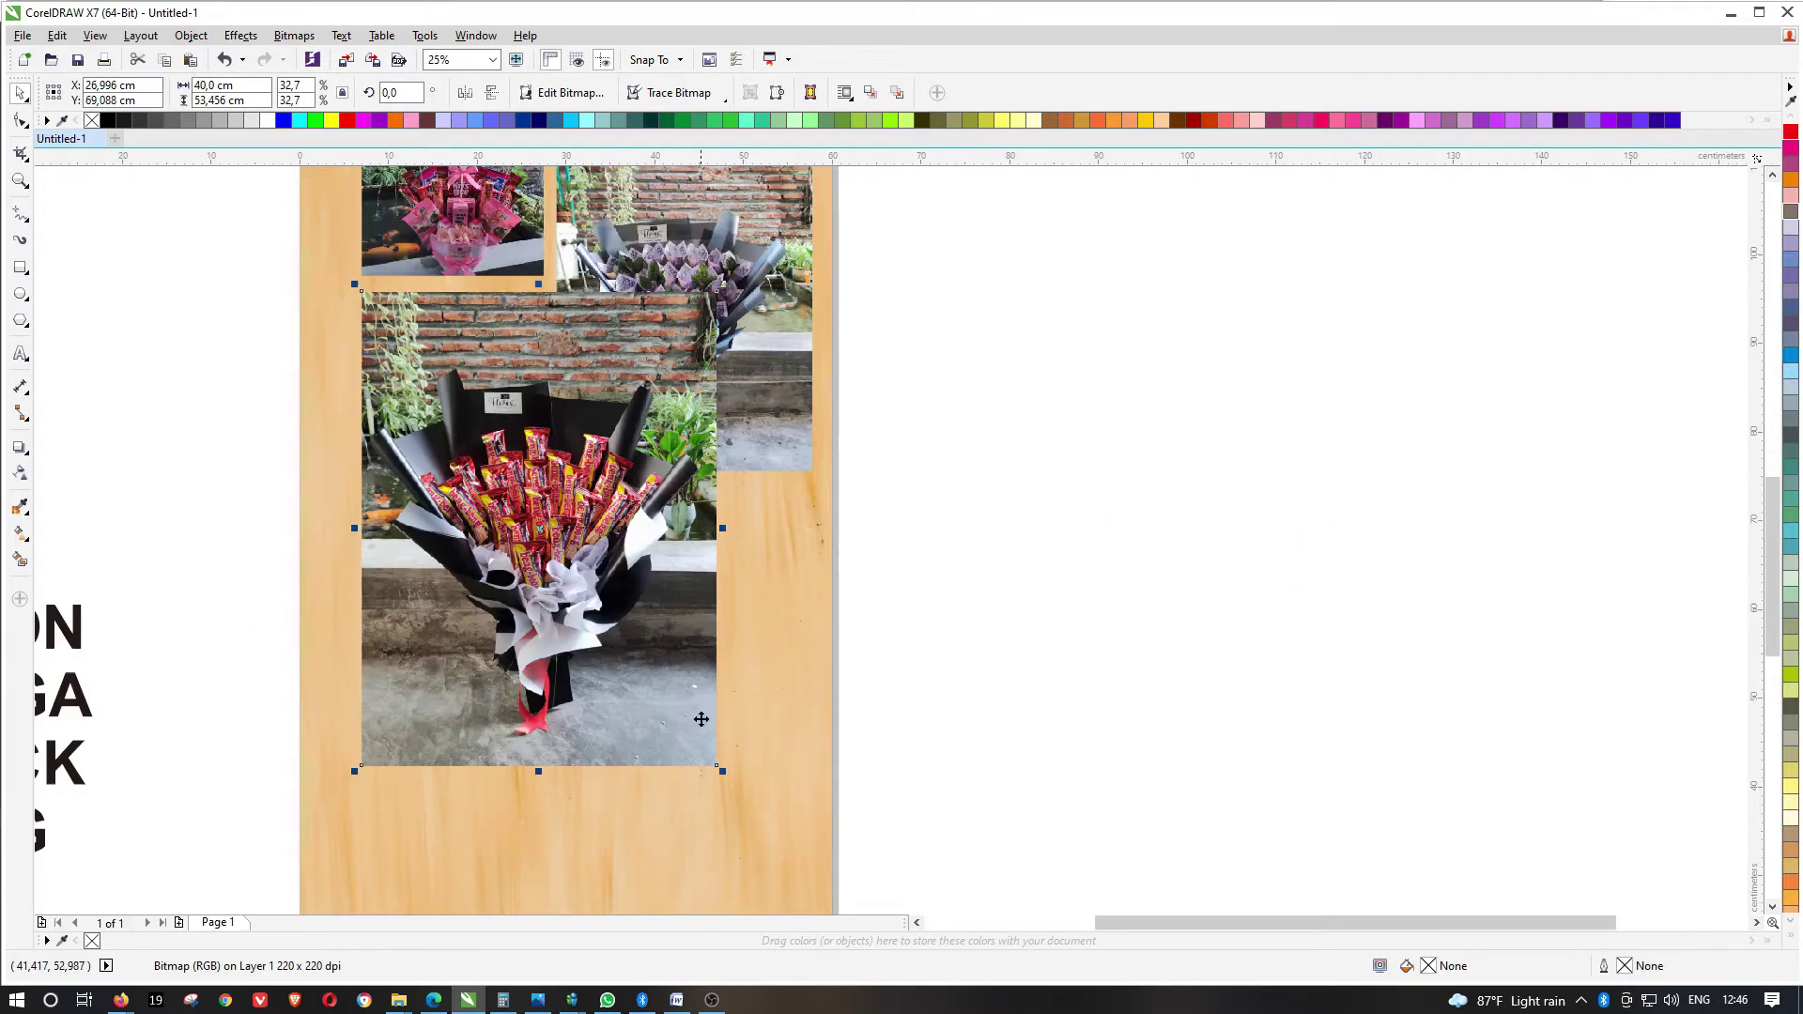
pyautogui.moveTo(718, 768); pyautogui.dragTo(542, 534)
# Bring the blue balloon photo onto the panel near the purple bouquet photo and enlarge it to about 26 cm wide
pyautogui.scroll(-2, 718, 521)
pyautogui.click(1346, 492)
pyautogui.moveTo(1346, 492); pyautogui.dragTo(678, 546)
pyautogui.scroll(2, 715, 529)
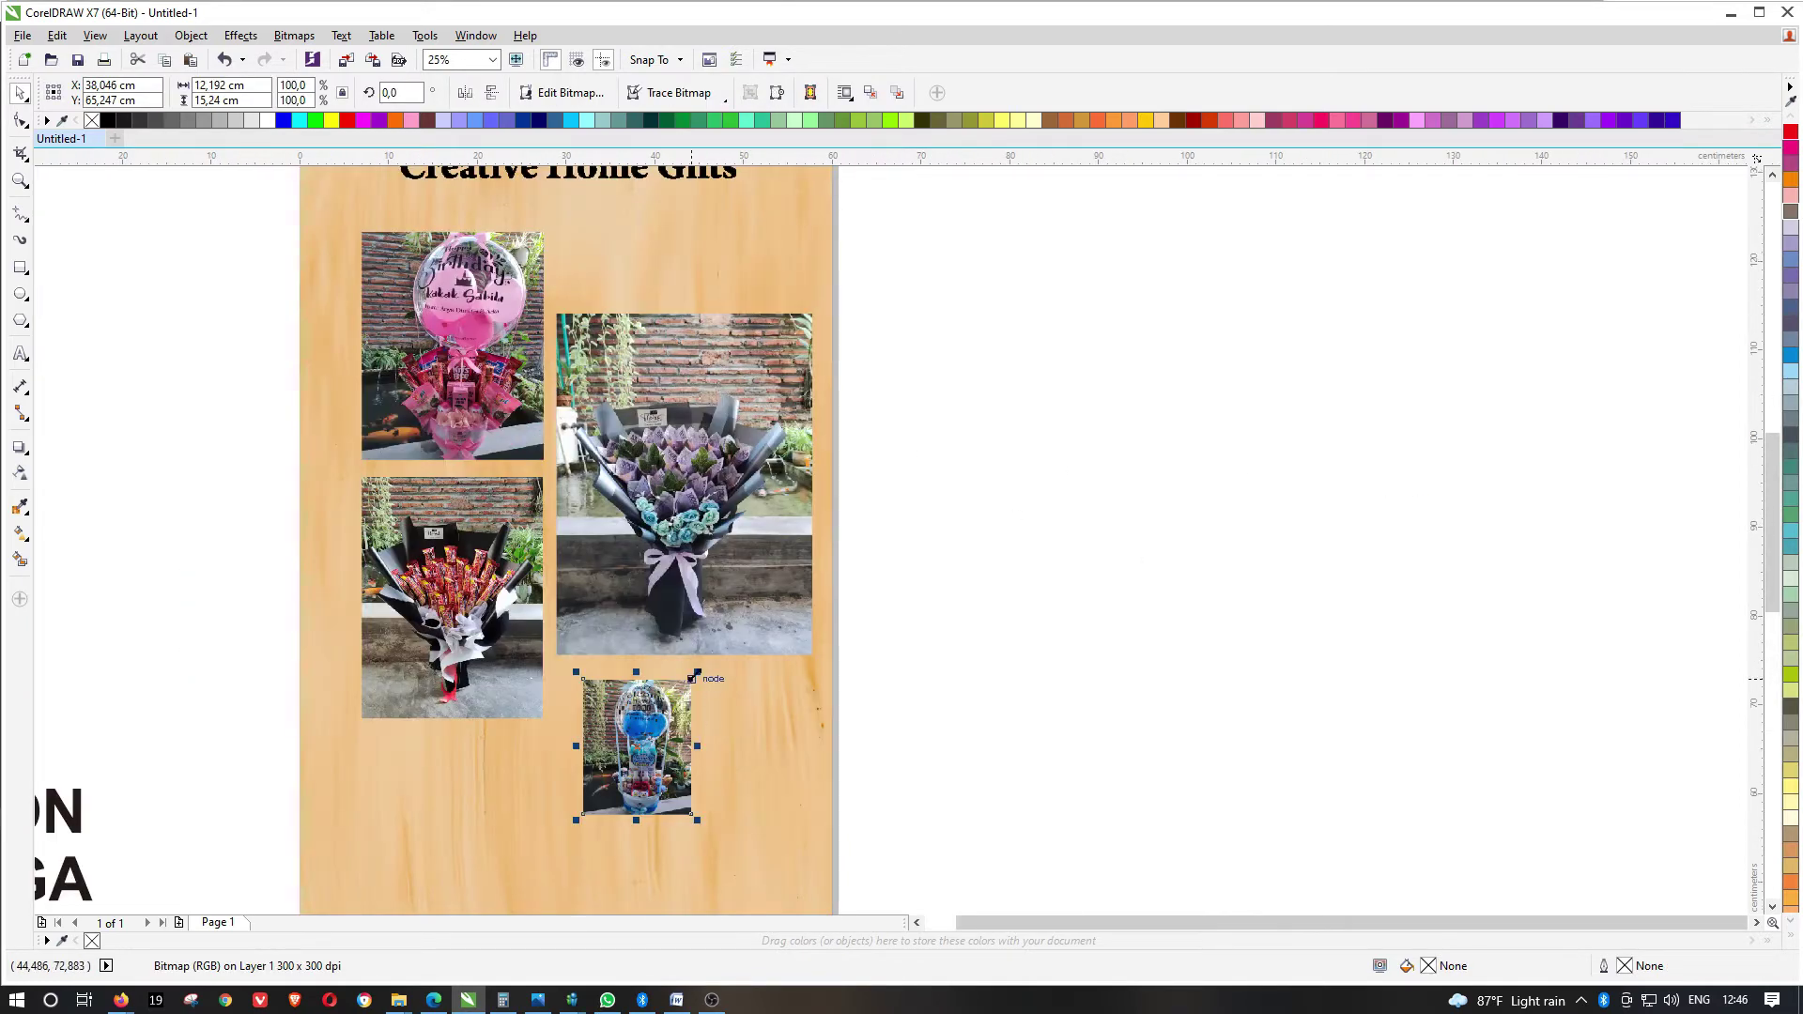
pyautogui.moveTo(693, 676); pyautogui.dragTo(841, 521)
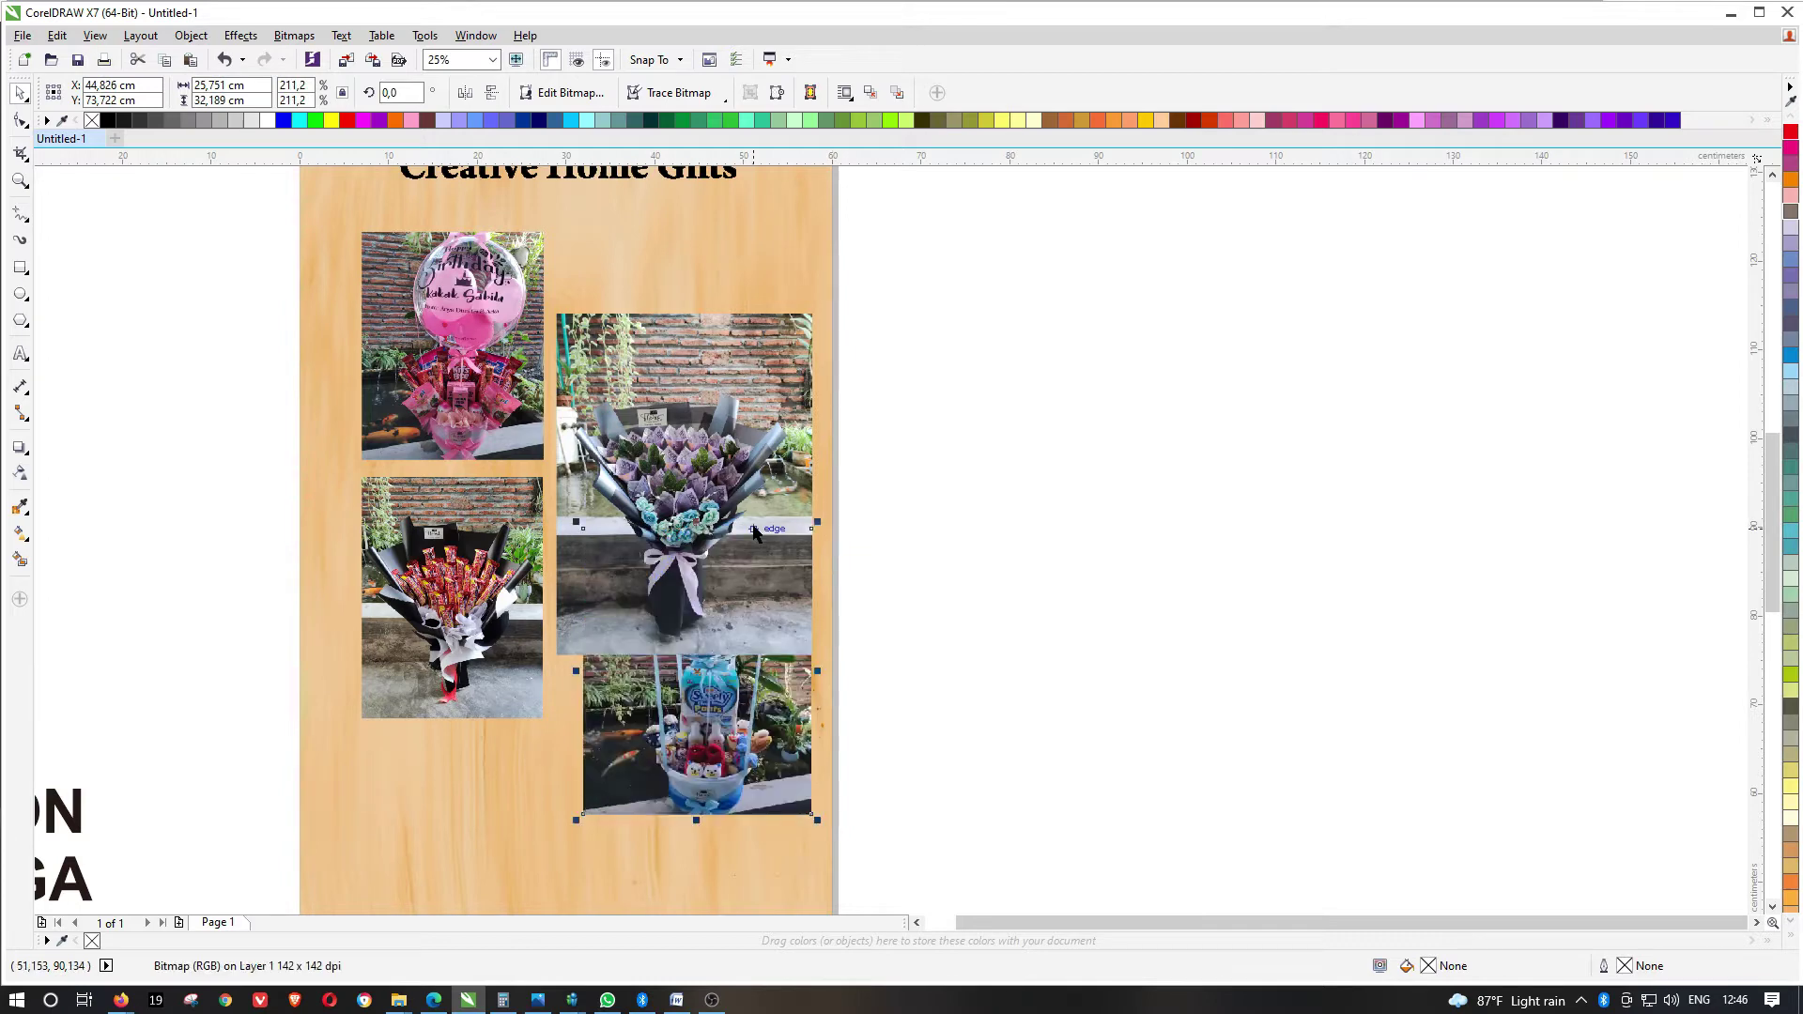
# Move the blue balloon photo below the purple bouquet photo and enlarge it to about 29 cm wide
pyautogui.scroll(-1, 767, 670)
pyautogui.moveTo(766, 670)
pyautogui.mouseDown()
pyautogui.moveTo(766, 767)
pyautogui.moveTo(758, 668)
pyautogui.mouseUp()
pyautogui.scroll(1, 765, 711)
pyautogui.scroll(-2, 705, 410)
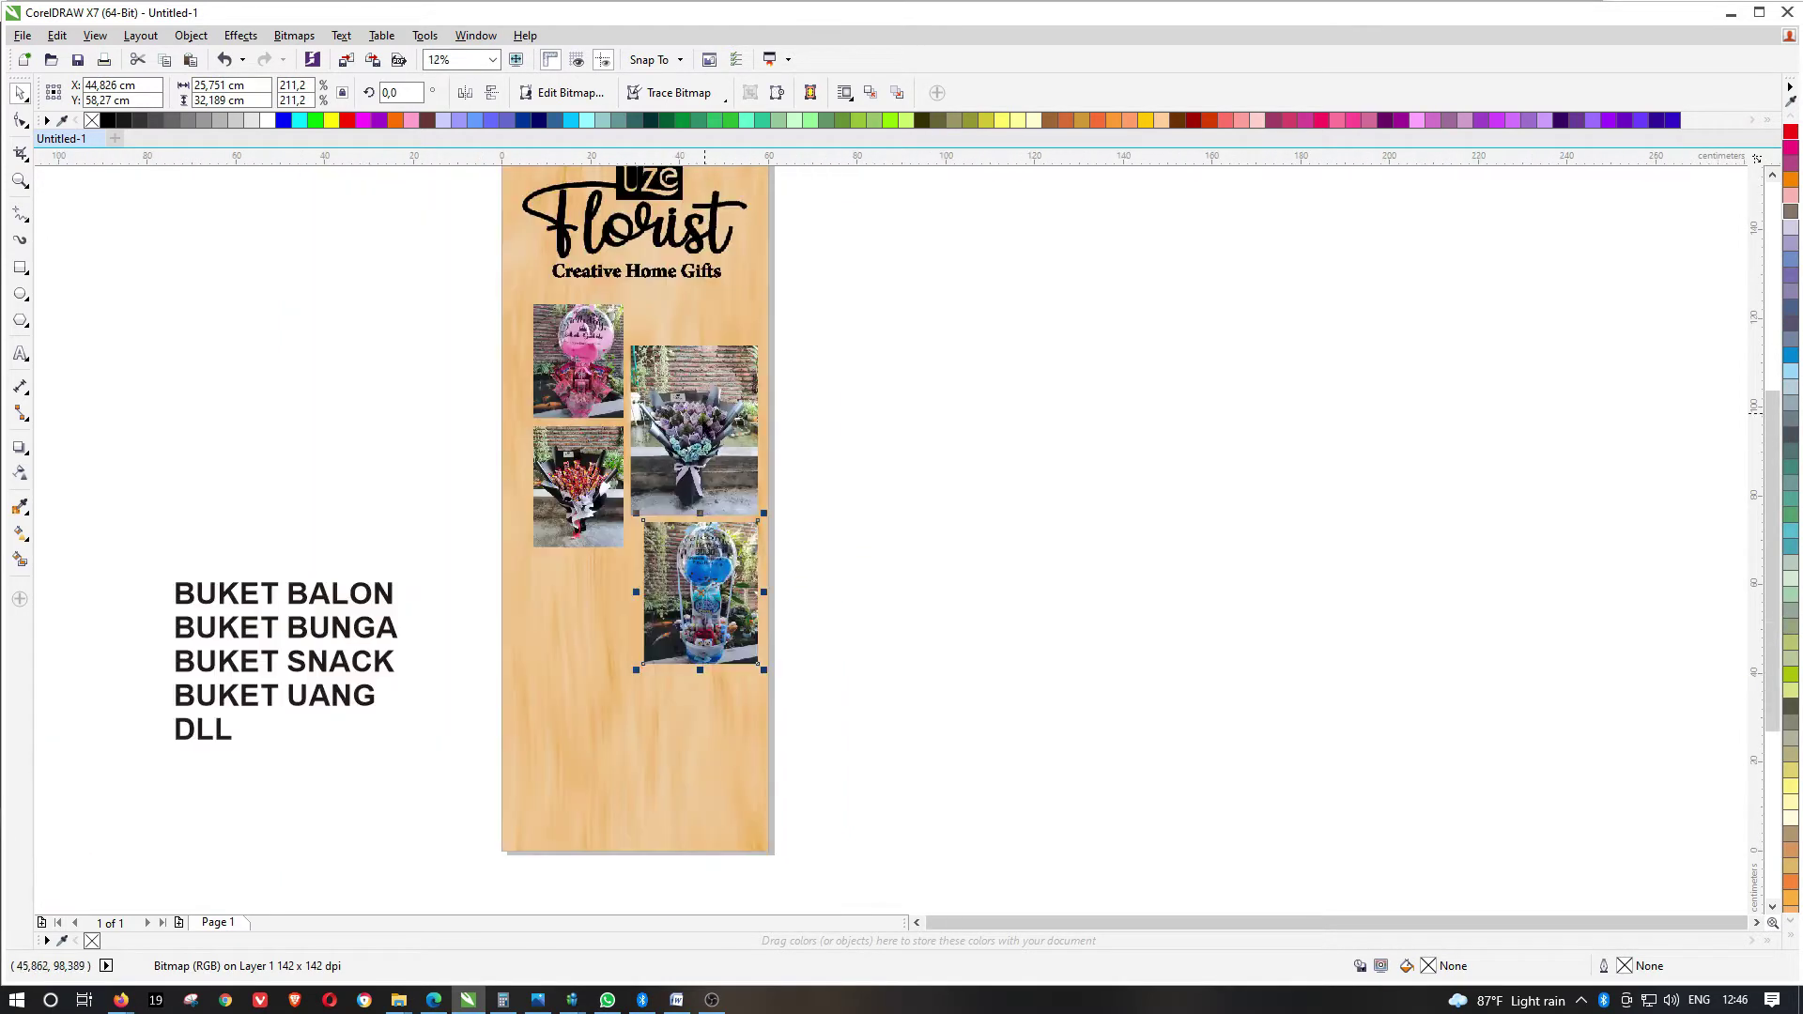
pyautogui.scroll(2, 643, 678)
pyautogui.moveTo(638, 670); pyautogui.dragTo(615, 711)
# Align the top edge of the purple bouquet photo with the top of the pink balloon photo
pyautogui.scroll(-1, 857, 596)
pyautogui.keyDown('shift'); pyautogui.click(838, 424); pyautogui.keyUp('shift')
pyautogui.moveTo(833, 364); pyautogui.dragTo(749, 308)
pyautogui.scroll(2, 759, 269)
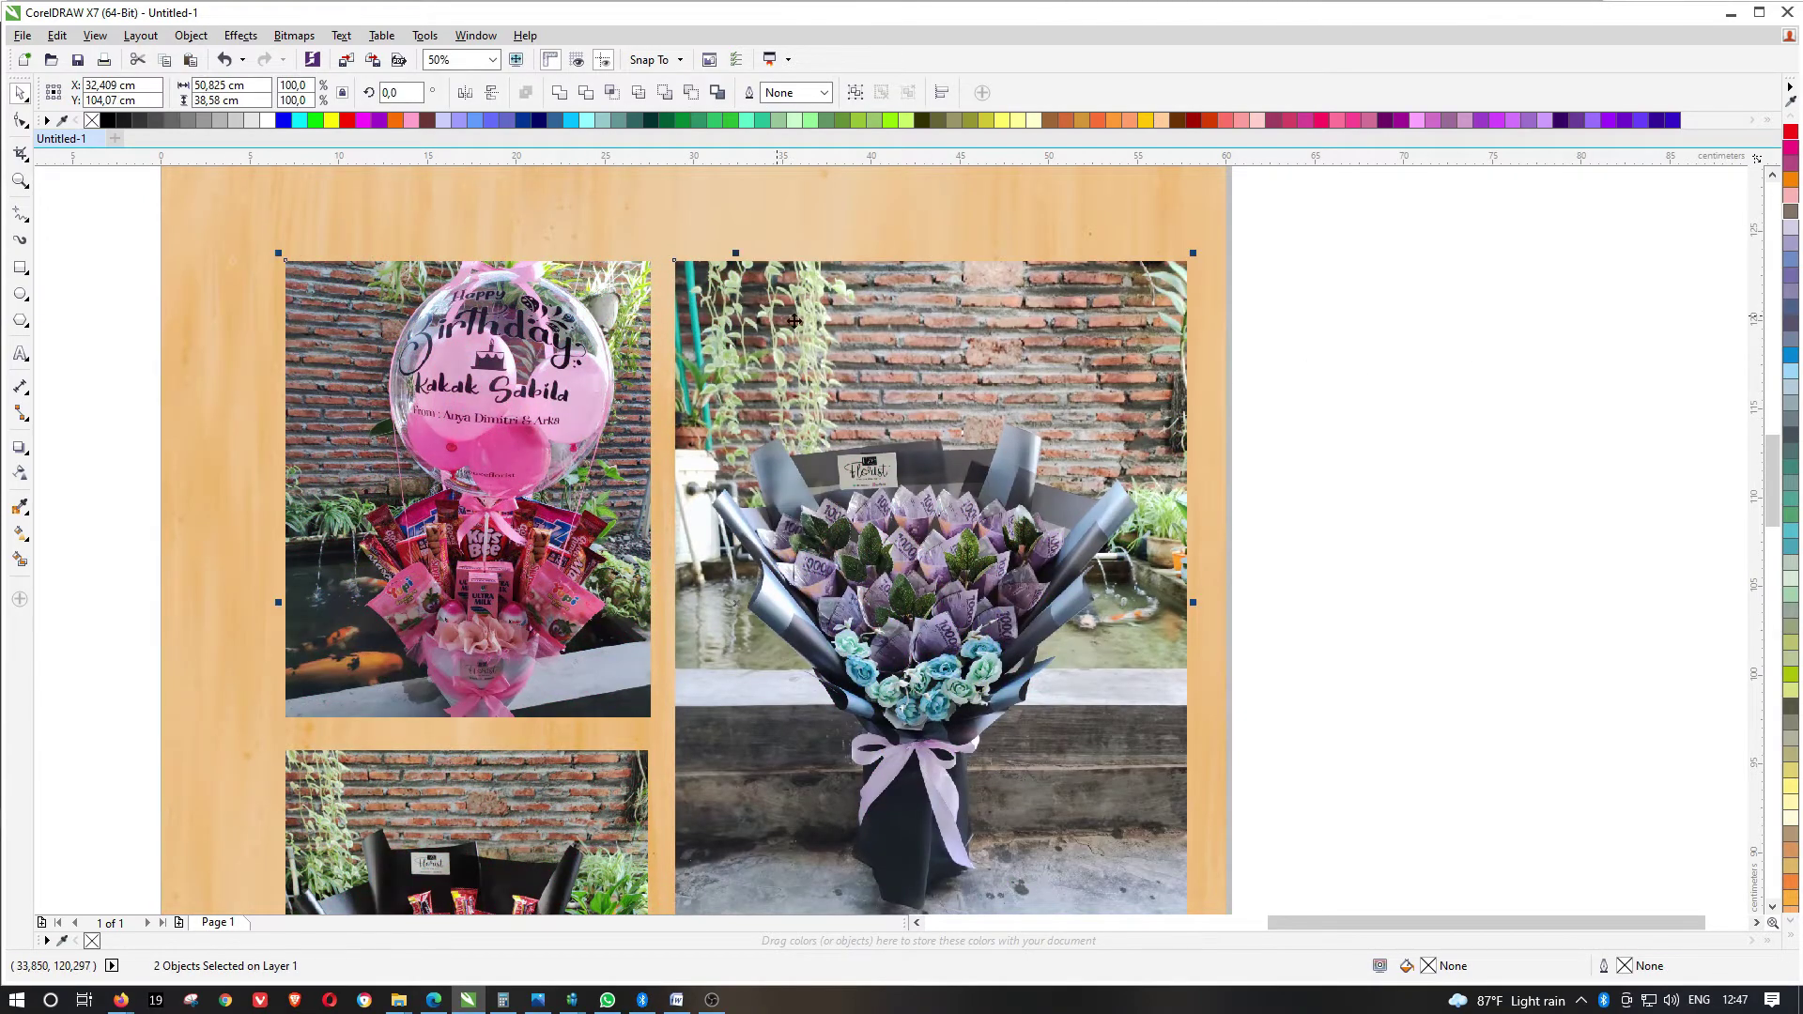
# Adjust the blue balloon photo's vertical position to leave a small gap below the purple bouquet photo
pyautogui.scroll(-2, 794, 321)
pyautogui.click(1231, 535)
pyautogui.click(795, 676)
pyautogui.scroll(2, 793, 662)
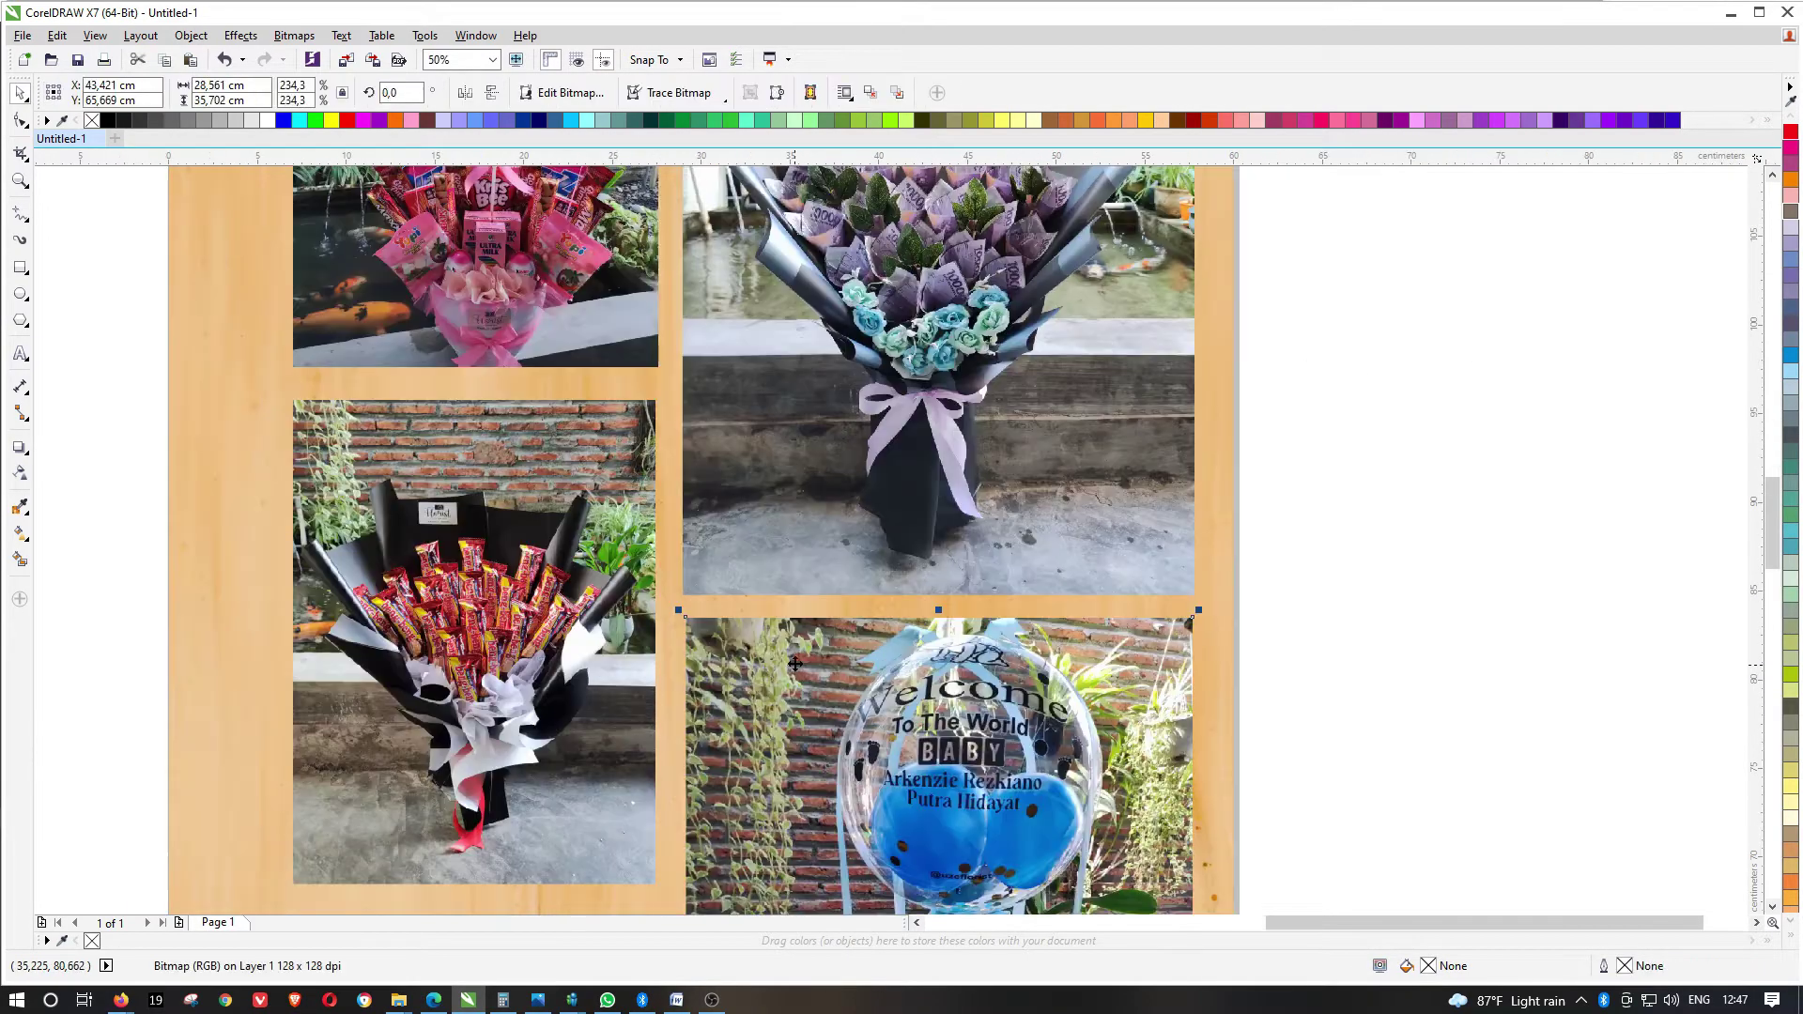
pyautogui.moveTo(795, 664); pyautogui.dragTo(795, 676)
pyautogui.scroll(-1, 719, 467)
pyautogui.click(1063, 376)
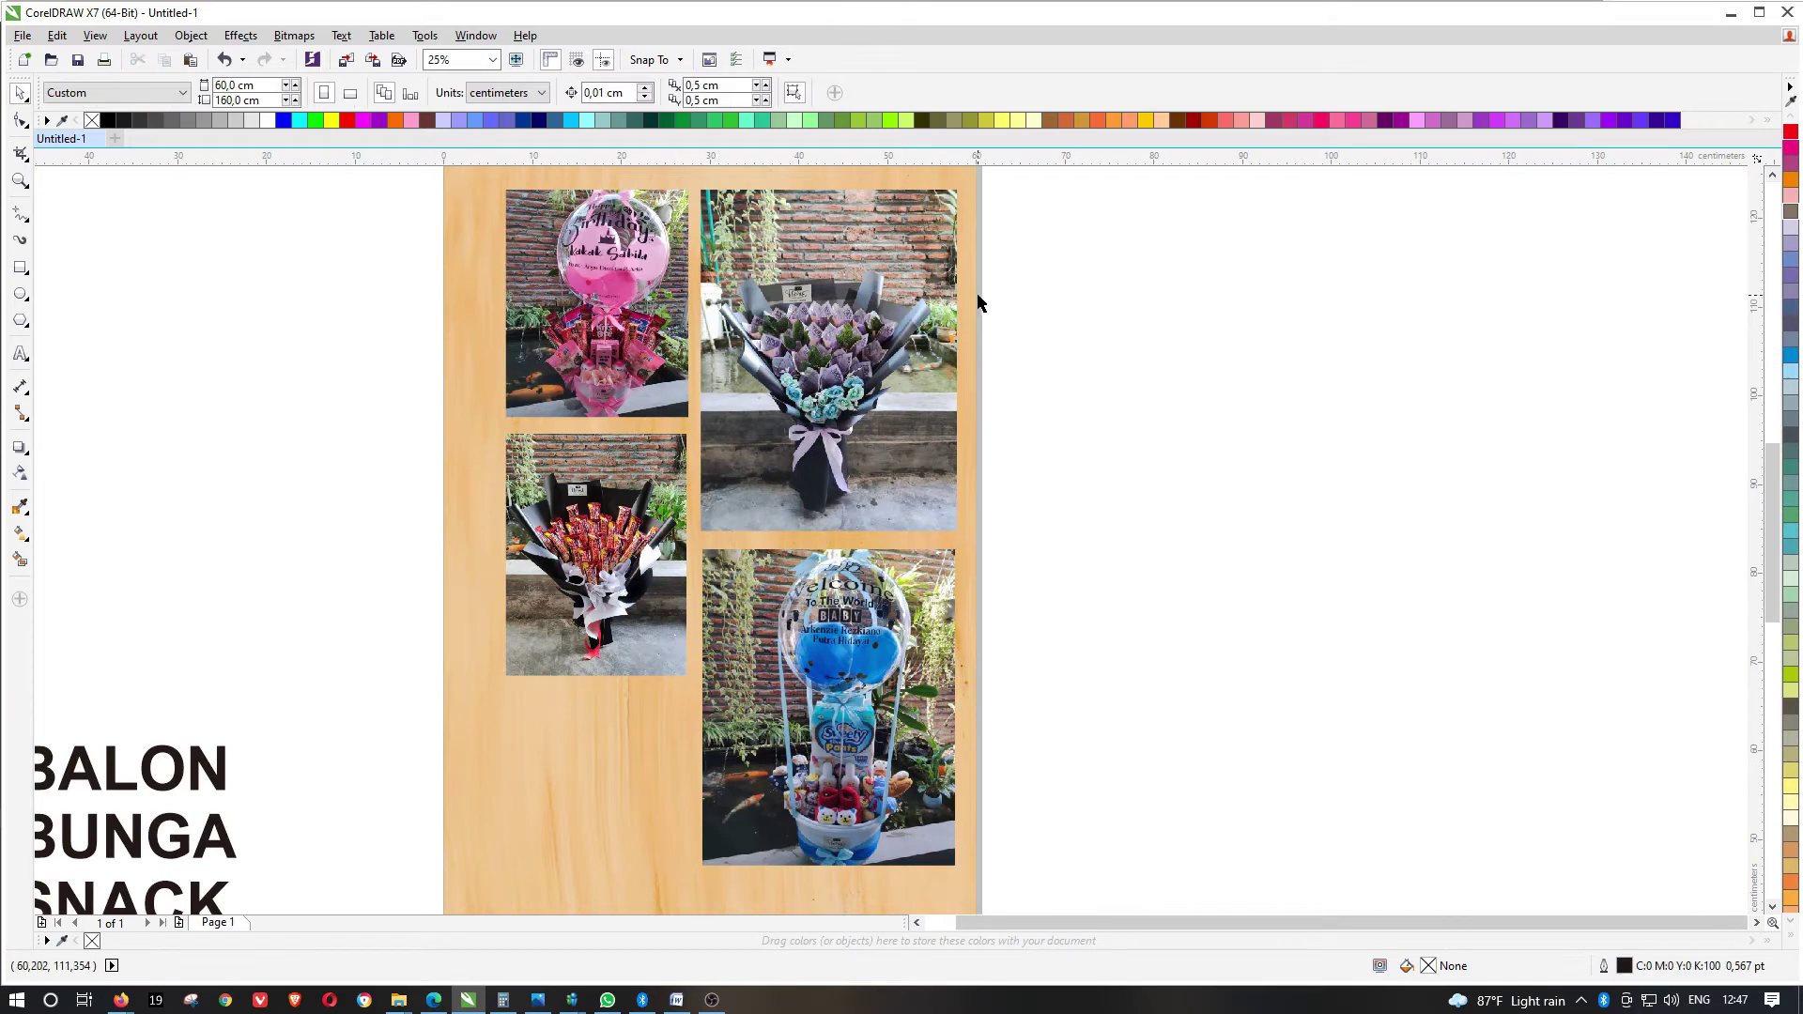
# Group the four bouquet photos and centre the group horizontally on the wooden panel
pyautogui.scroll(-1, 978, 303)
pyautogui.moveTo(1033, 565); pyautogui.dragTo(1082, 639)
pyautogui.hotkey('ctrl', 'g')
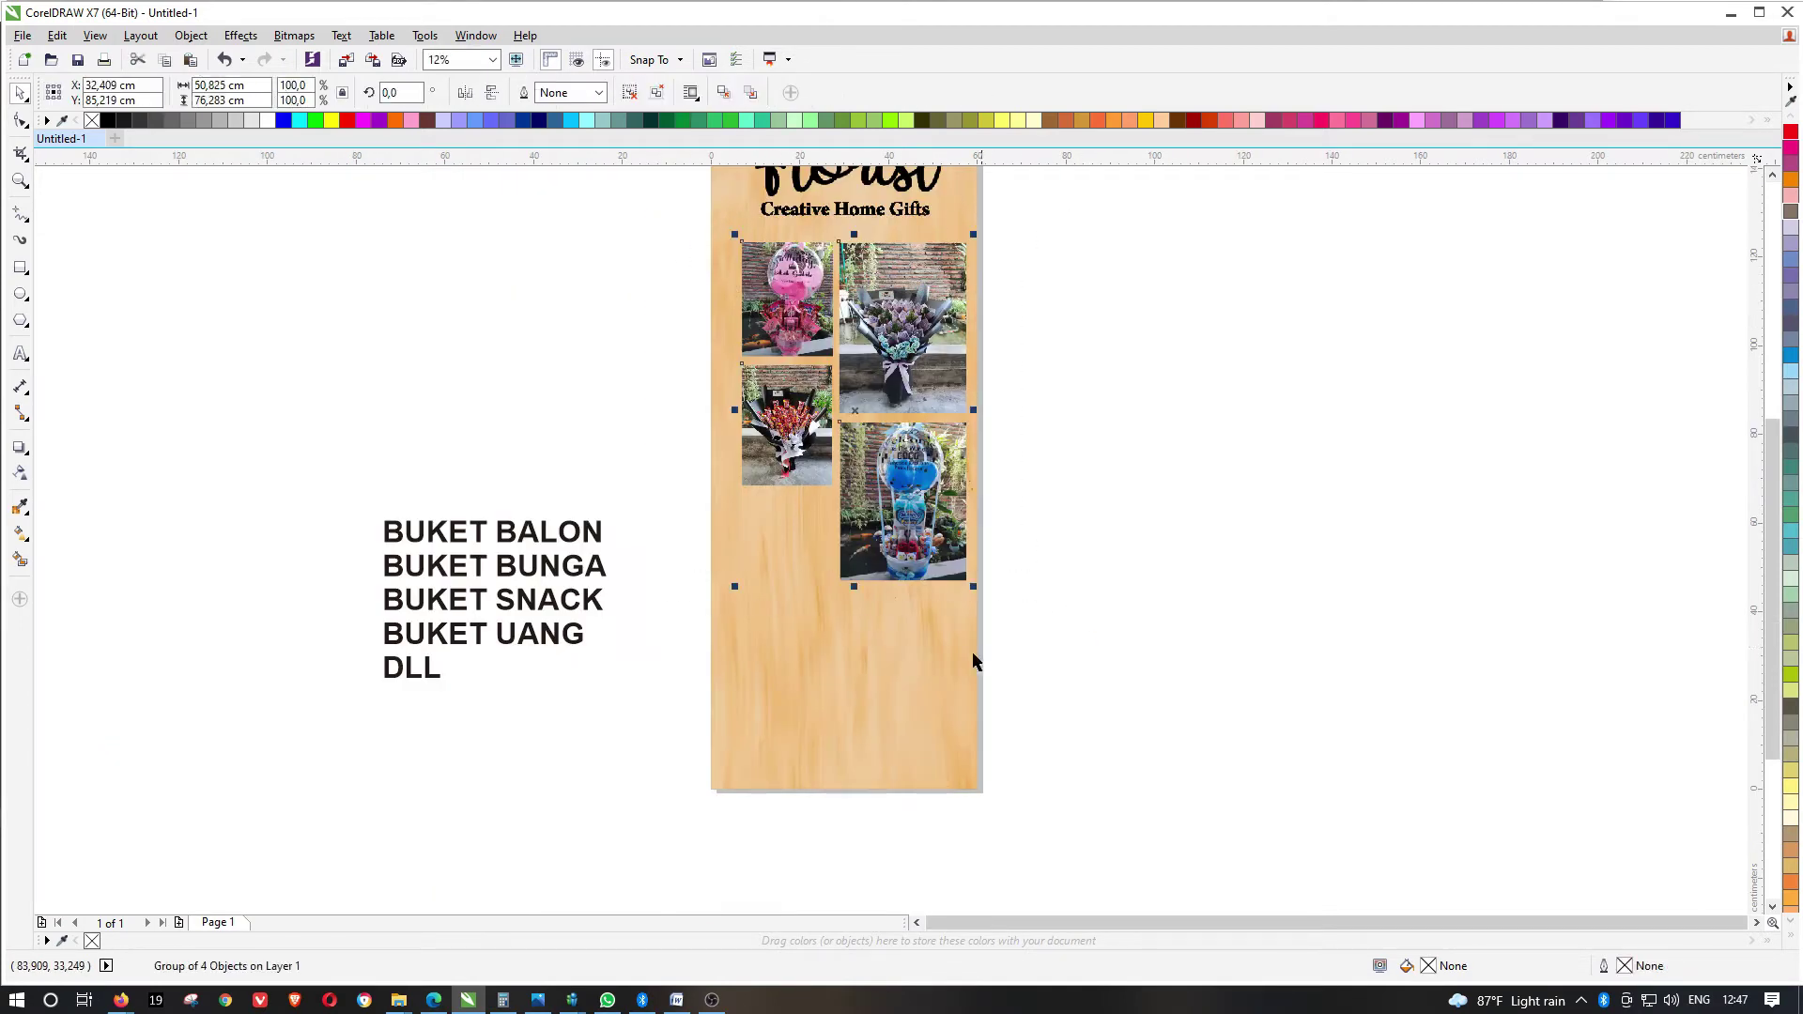
pyautogui.keyDown('shift'); pyautogui.click(972, 651); pyautogui.keyUp('shift')
pyautogui.press('c')
pyautogui.click(1070, 433)
# Move the photo group slightly up towards the Creative Home Gifts tagline and ungroup it
pyautogui.click(881, 289)
pyautogui.scroll(2, 881, 290)
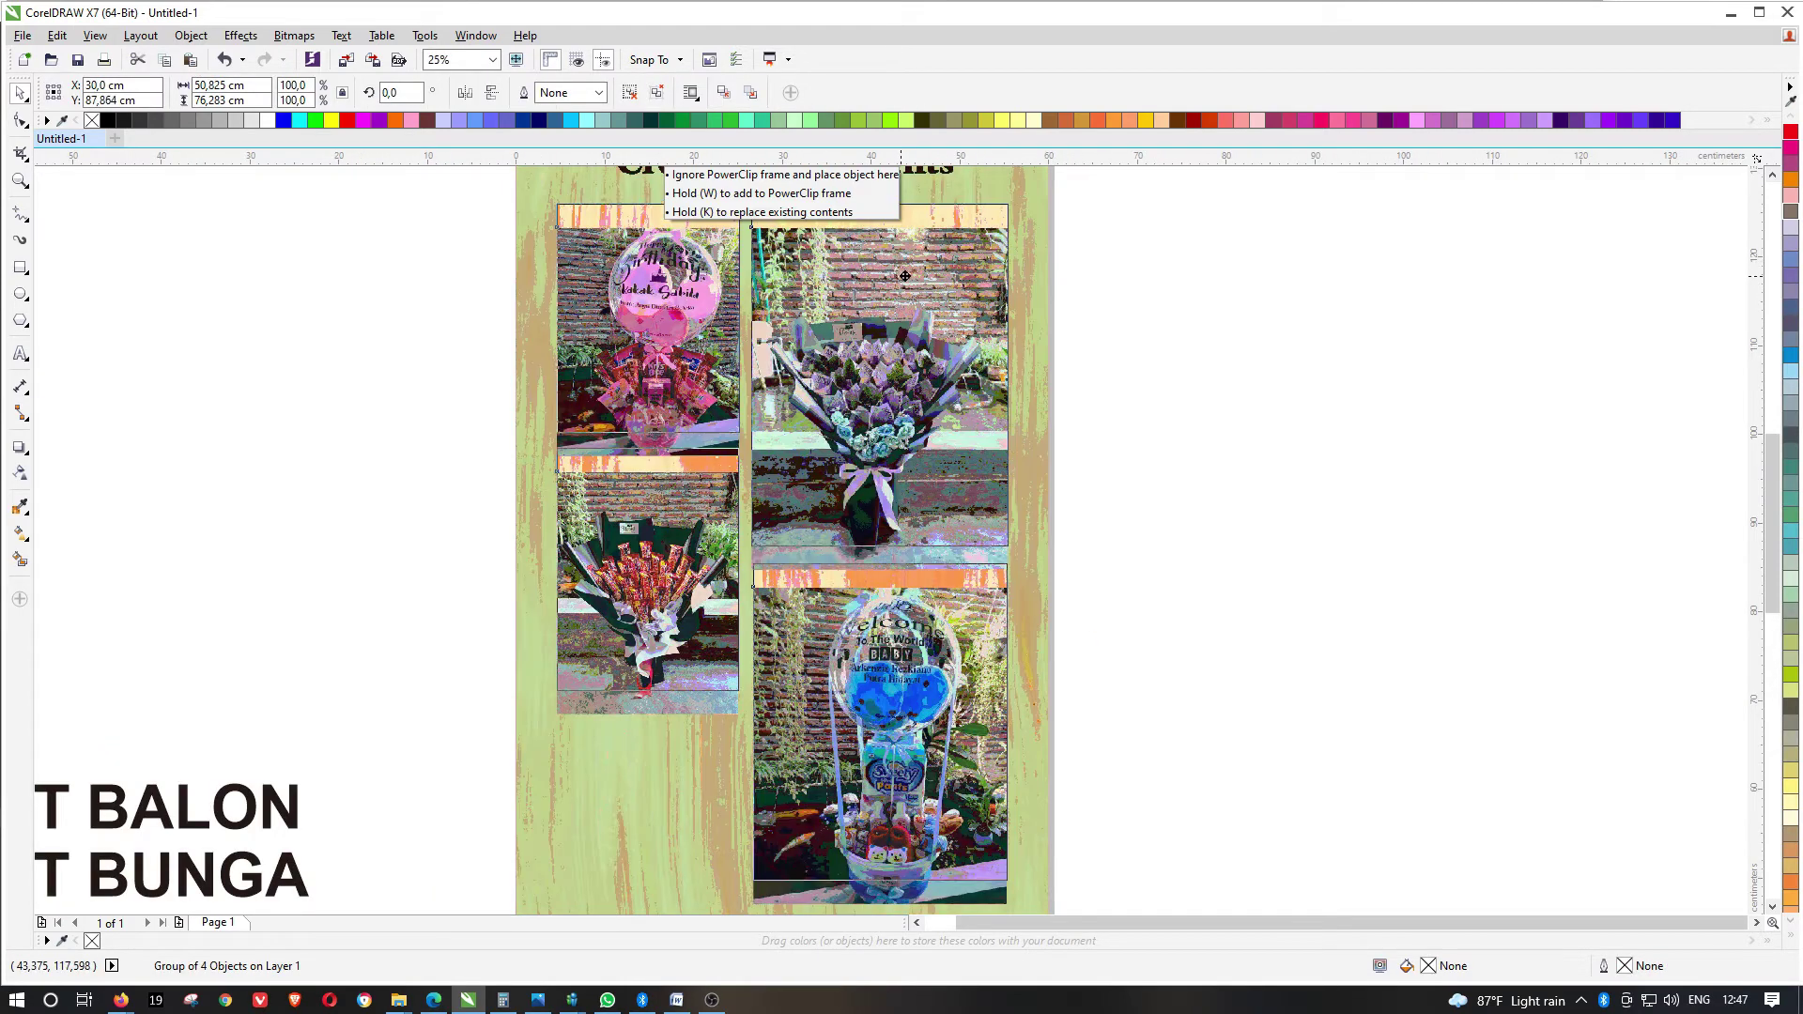
pyautogui.scroll(-2, 973, 332)
pyautogui.scroll(1, 839, 363)
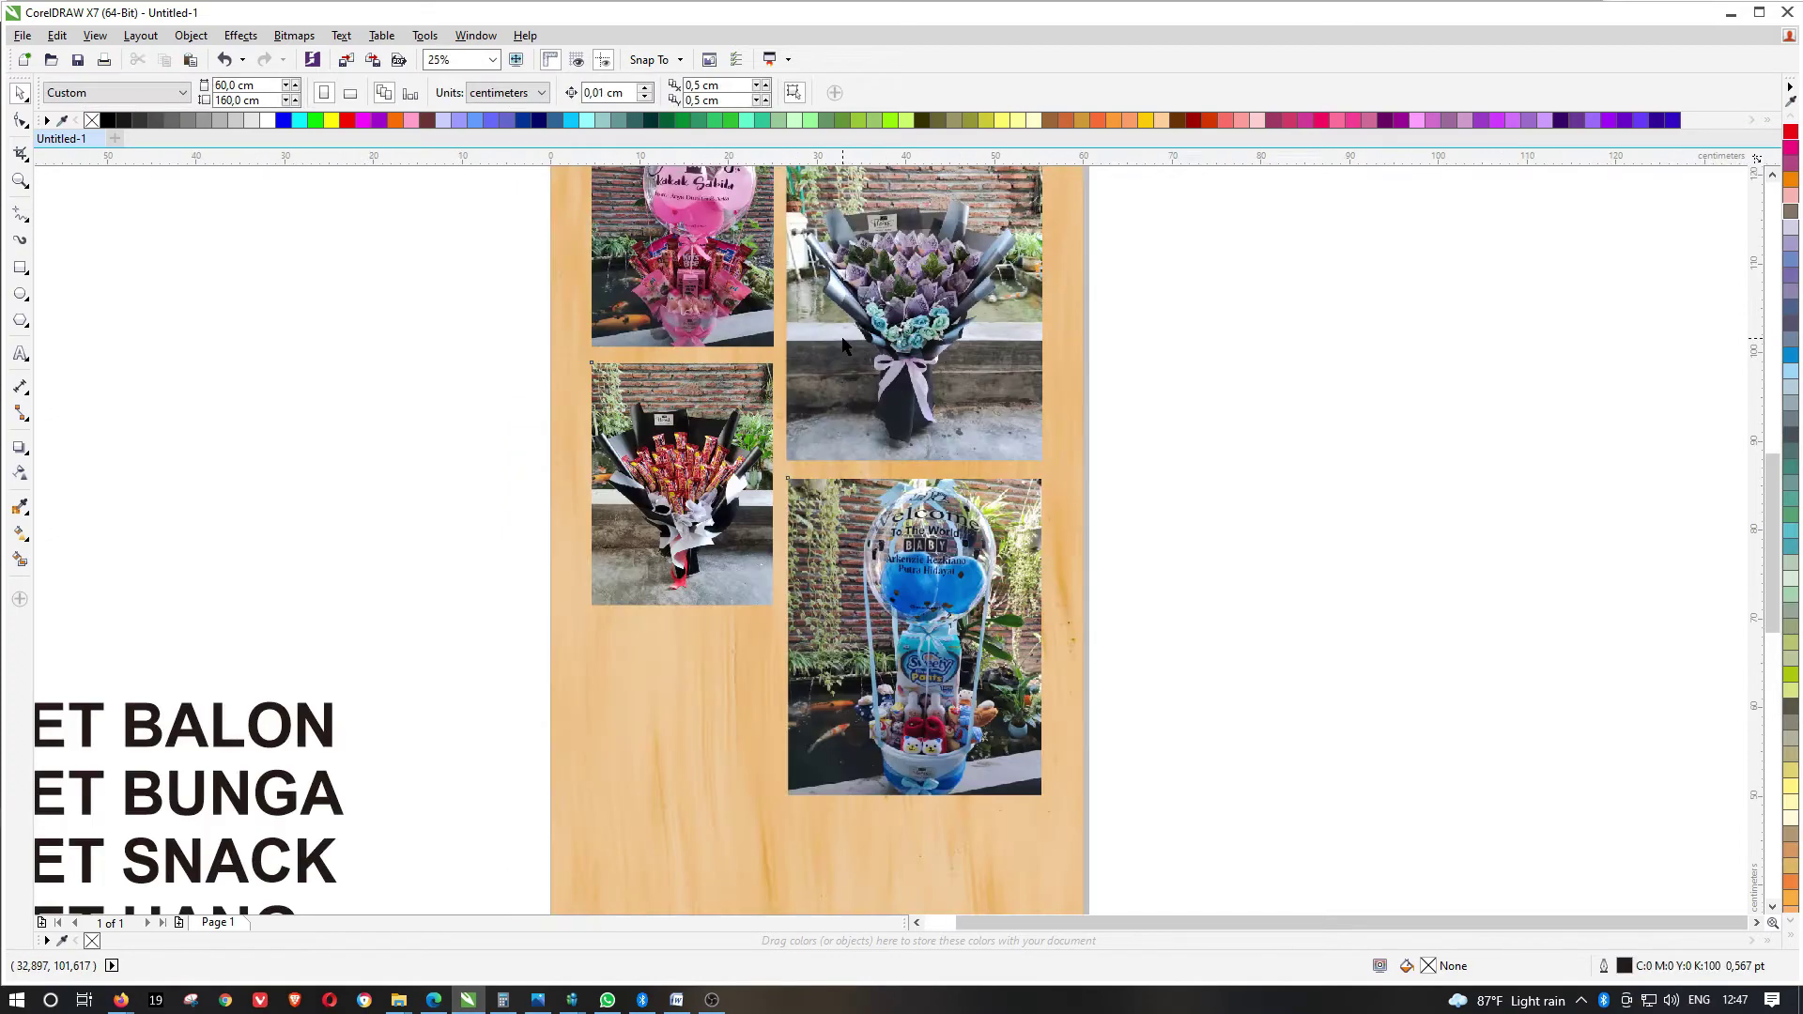
pyautogui.hotkey('ctrl', 'u')
pyautogui.click(1280, 424)
# Align the centres of the blue balloon and purple bouquet photos vertically in one column
pyautogui.click(944, 554)
pyautogui.keyDown('shift'); pyautogui.click(875, 368); pyautogui.keyUp('shift')
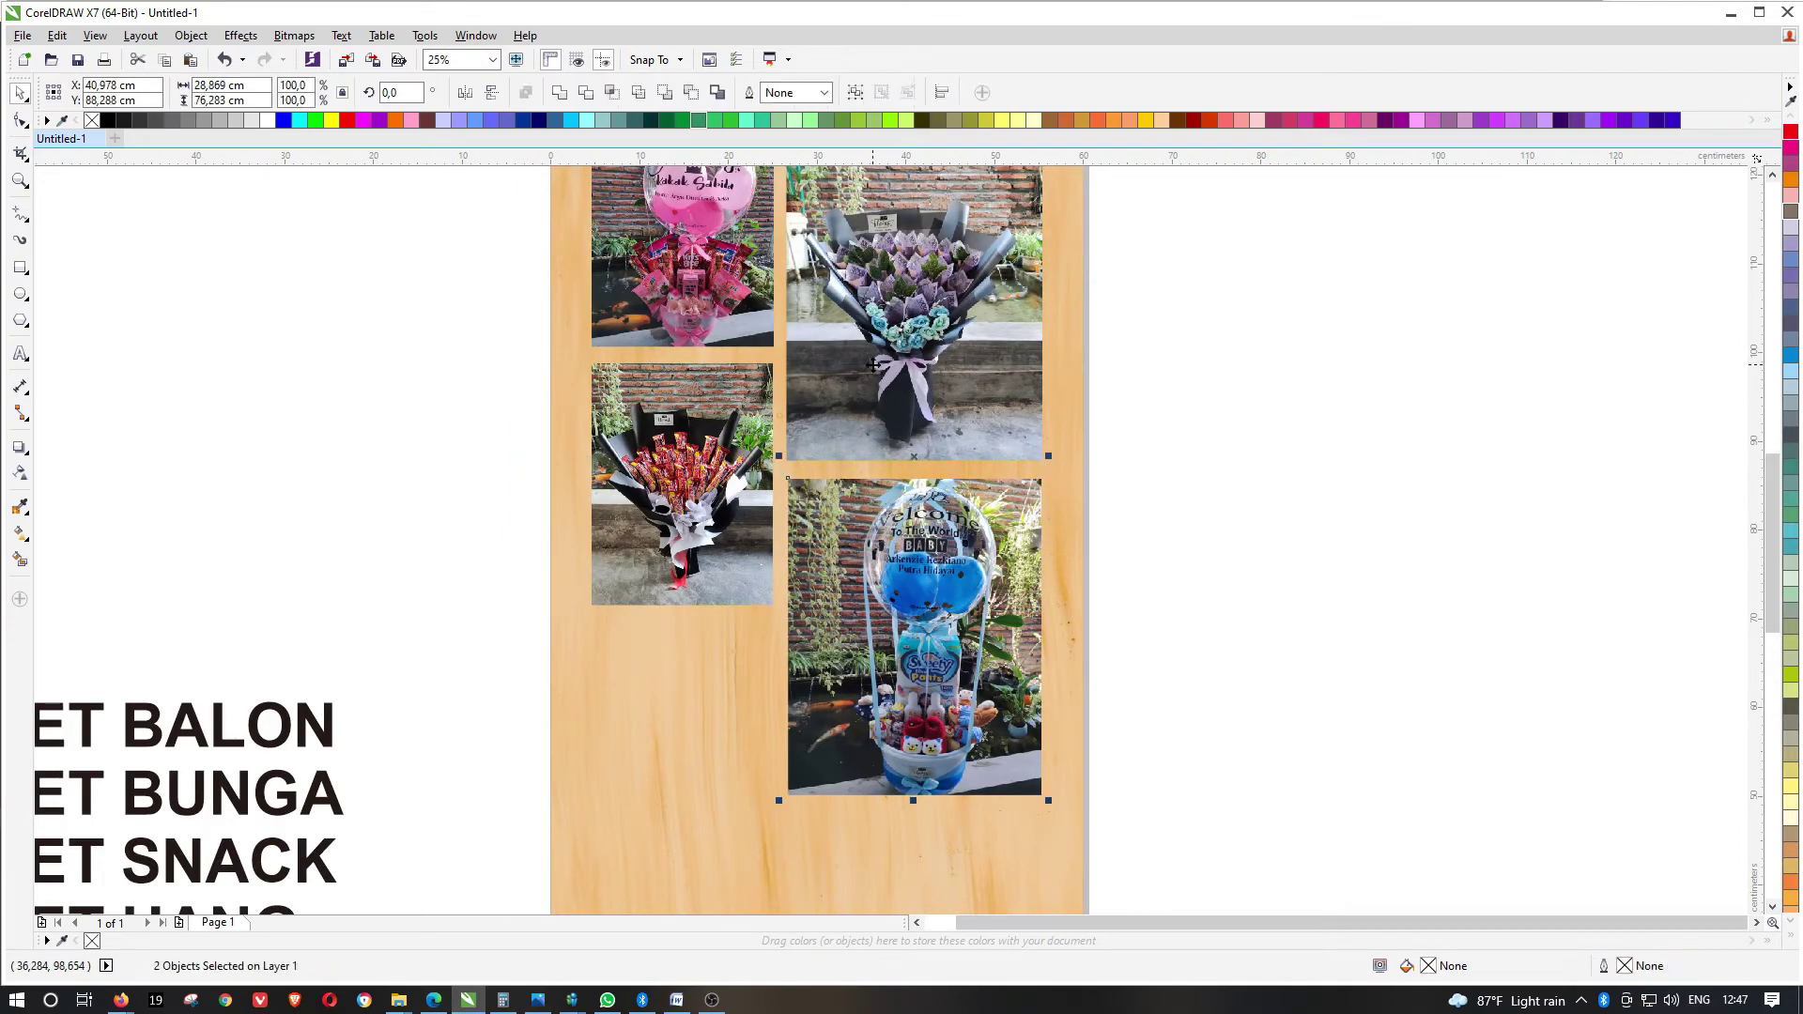
pyautogui.press('c')
pyautogui.scroll(1, 859, 312)
pyautogui.press('Right')
# Align the centres of the red snack bouquet and pink balloon photos vertically in one column
pyautogui.click(582, 451)
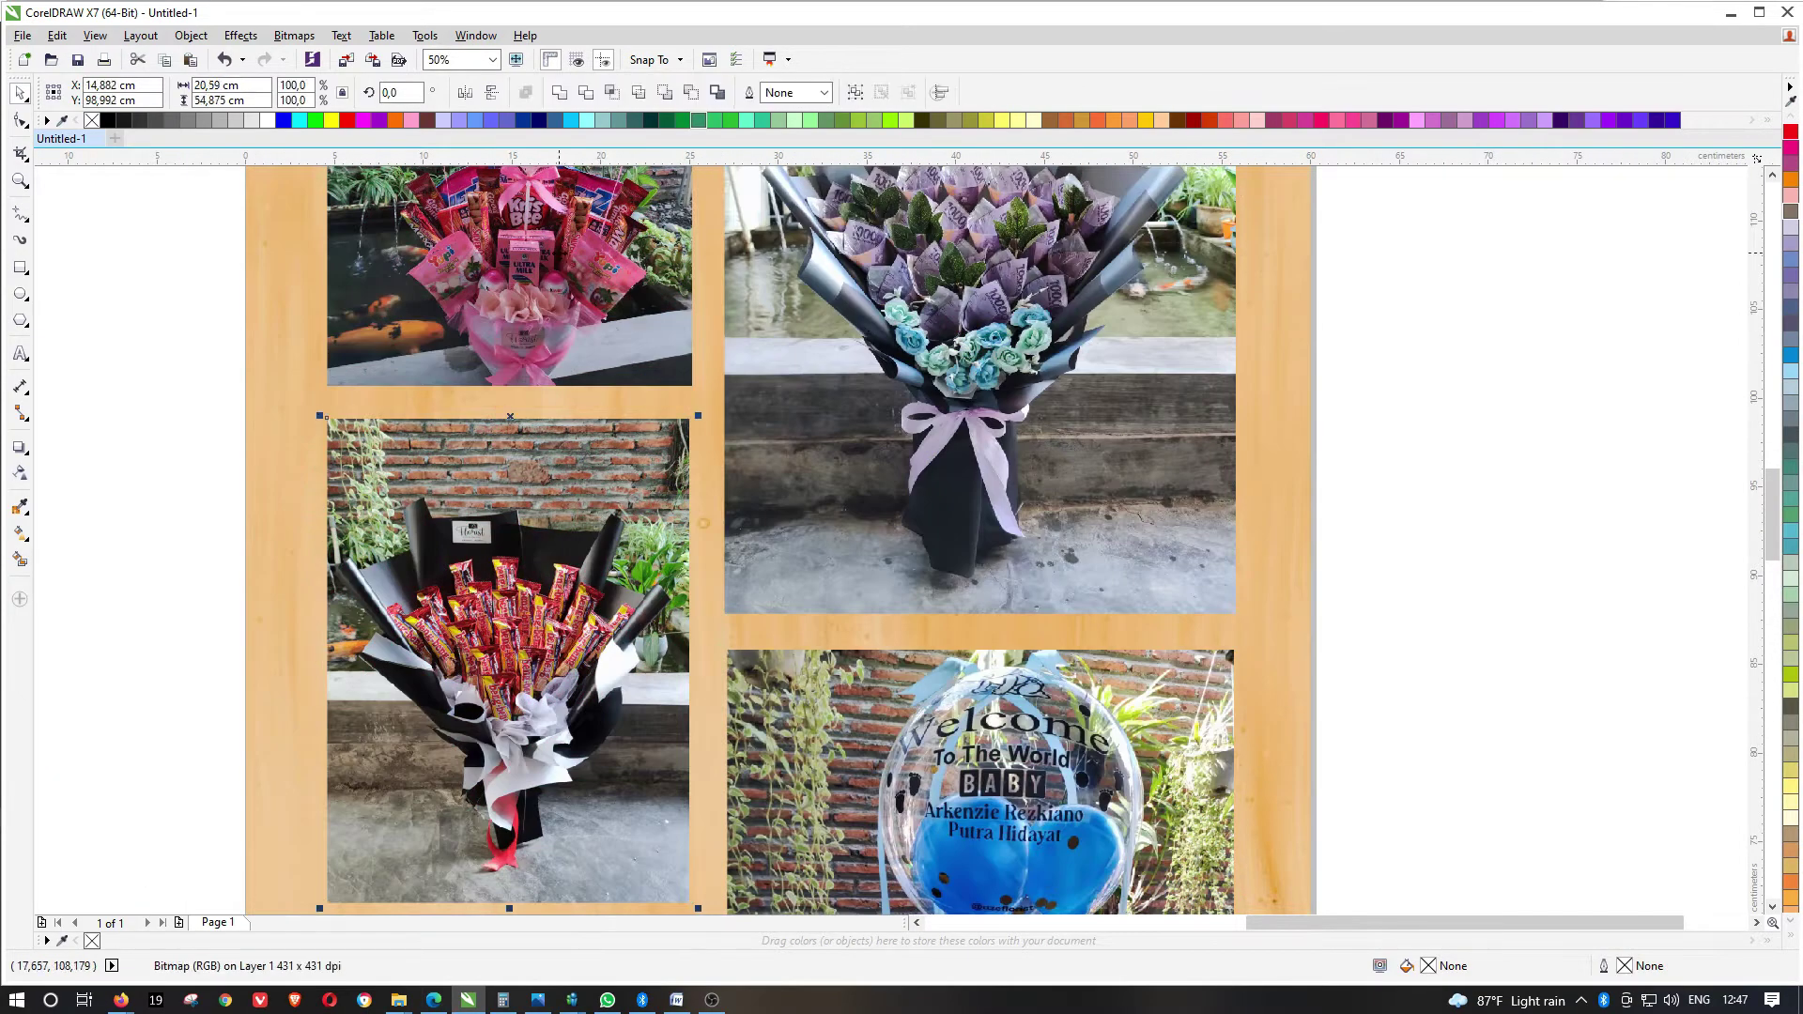
pyautogui.keyDown('shift'); pyautogui.click(563, 356); pyautogui.keyUp('shift')
pyautogui.press('c')
pyautogui.scroll(-2, 701, 406)
pyautogui.click(1126, 416)
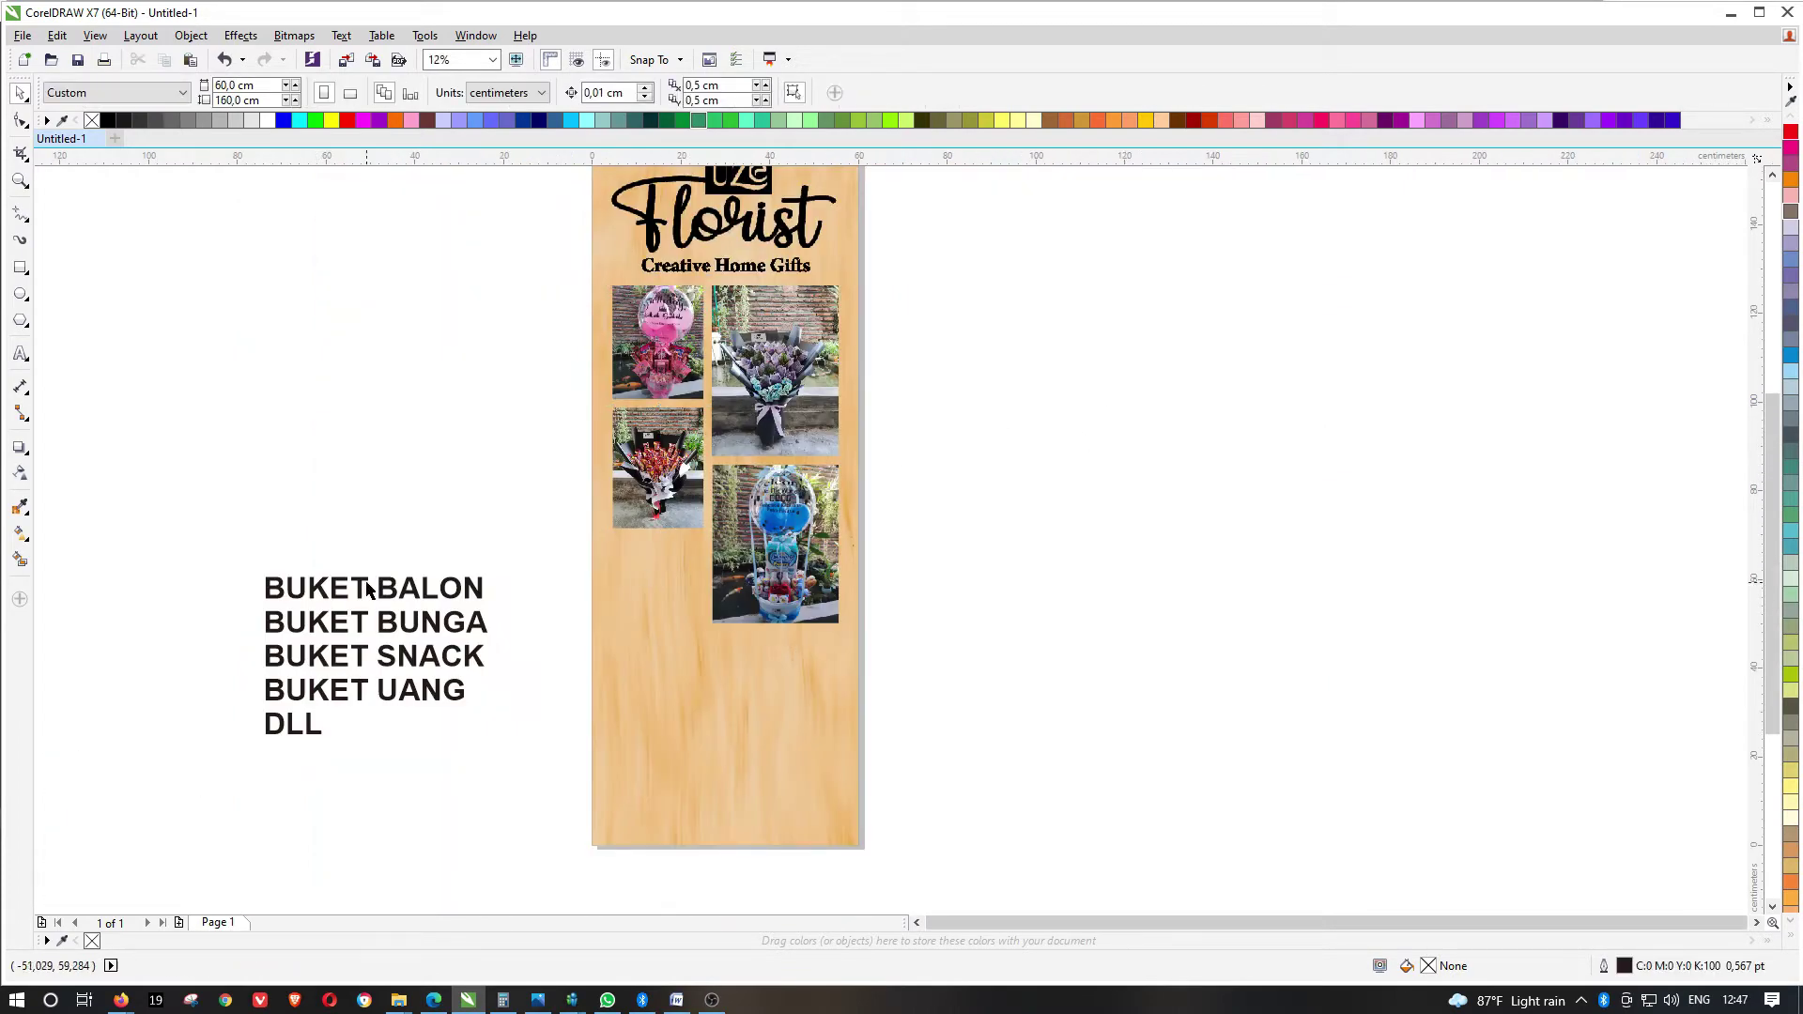
# Move the product list back onto the lower panel and shrink the purple bouquet and blue balloon photos to about 21 cm wide
pyautogui.moveTo(367, 588); pyautogui.dragTo(810, 536)
pyautogui.click(697, 476)
pyautogui.keyDown('shift'); pyautogui.click(755, 383); pyautogui.keyUp('shift')
pyautogui.scroll(2, 770, 487)
pyautogui.moveTo(908, 653); pyautogui.dragTo(917, 648)
pyautogui.scroll(-2, 917, 648)
pyautogui.scroll(-2, 1120, 535)
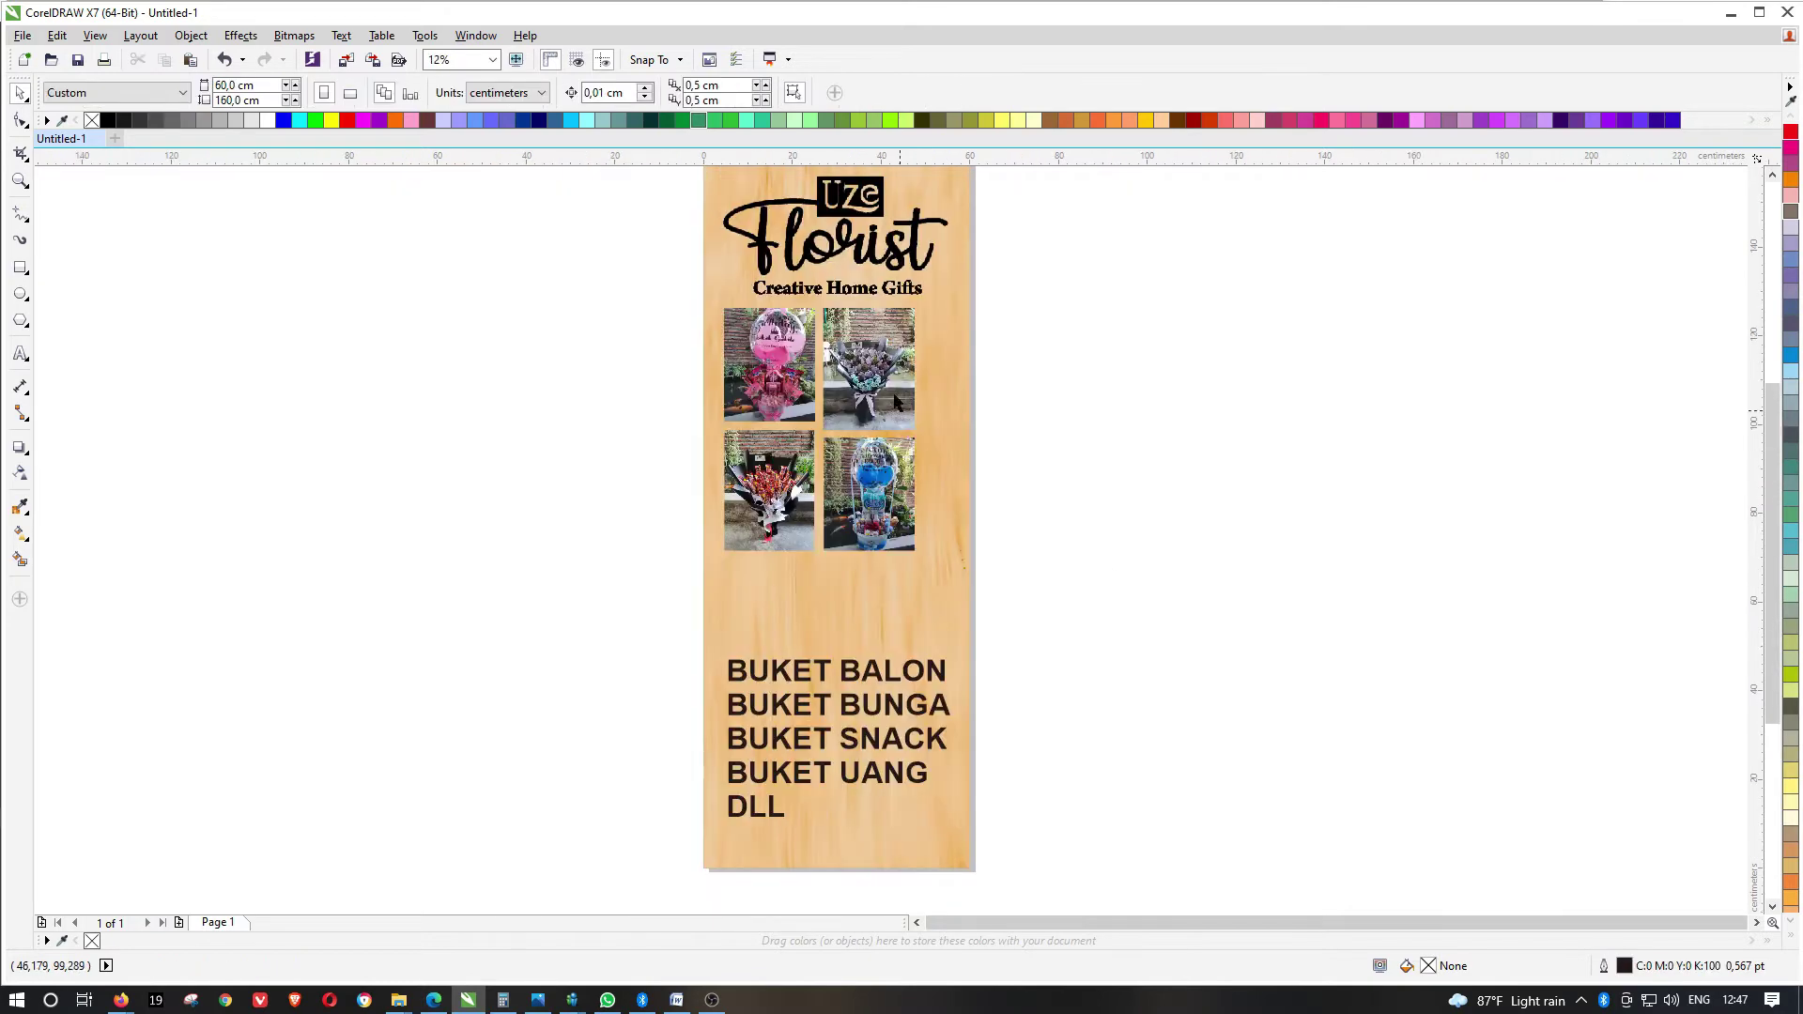
# Set the width of the pink balloon photo and the red snack bouquet photo to 20 cm each
pyautogui.scroll(2, 864, 335)
pyautogui.click(828, 331)
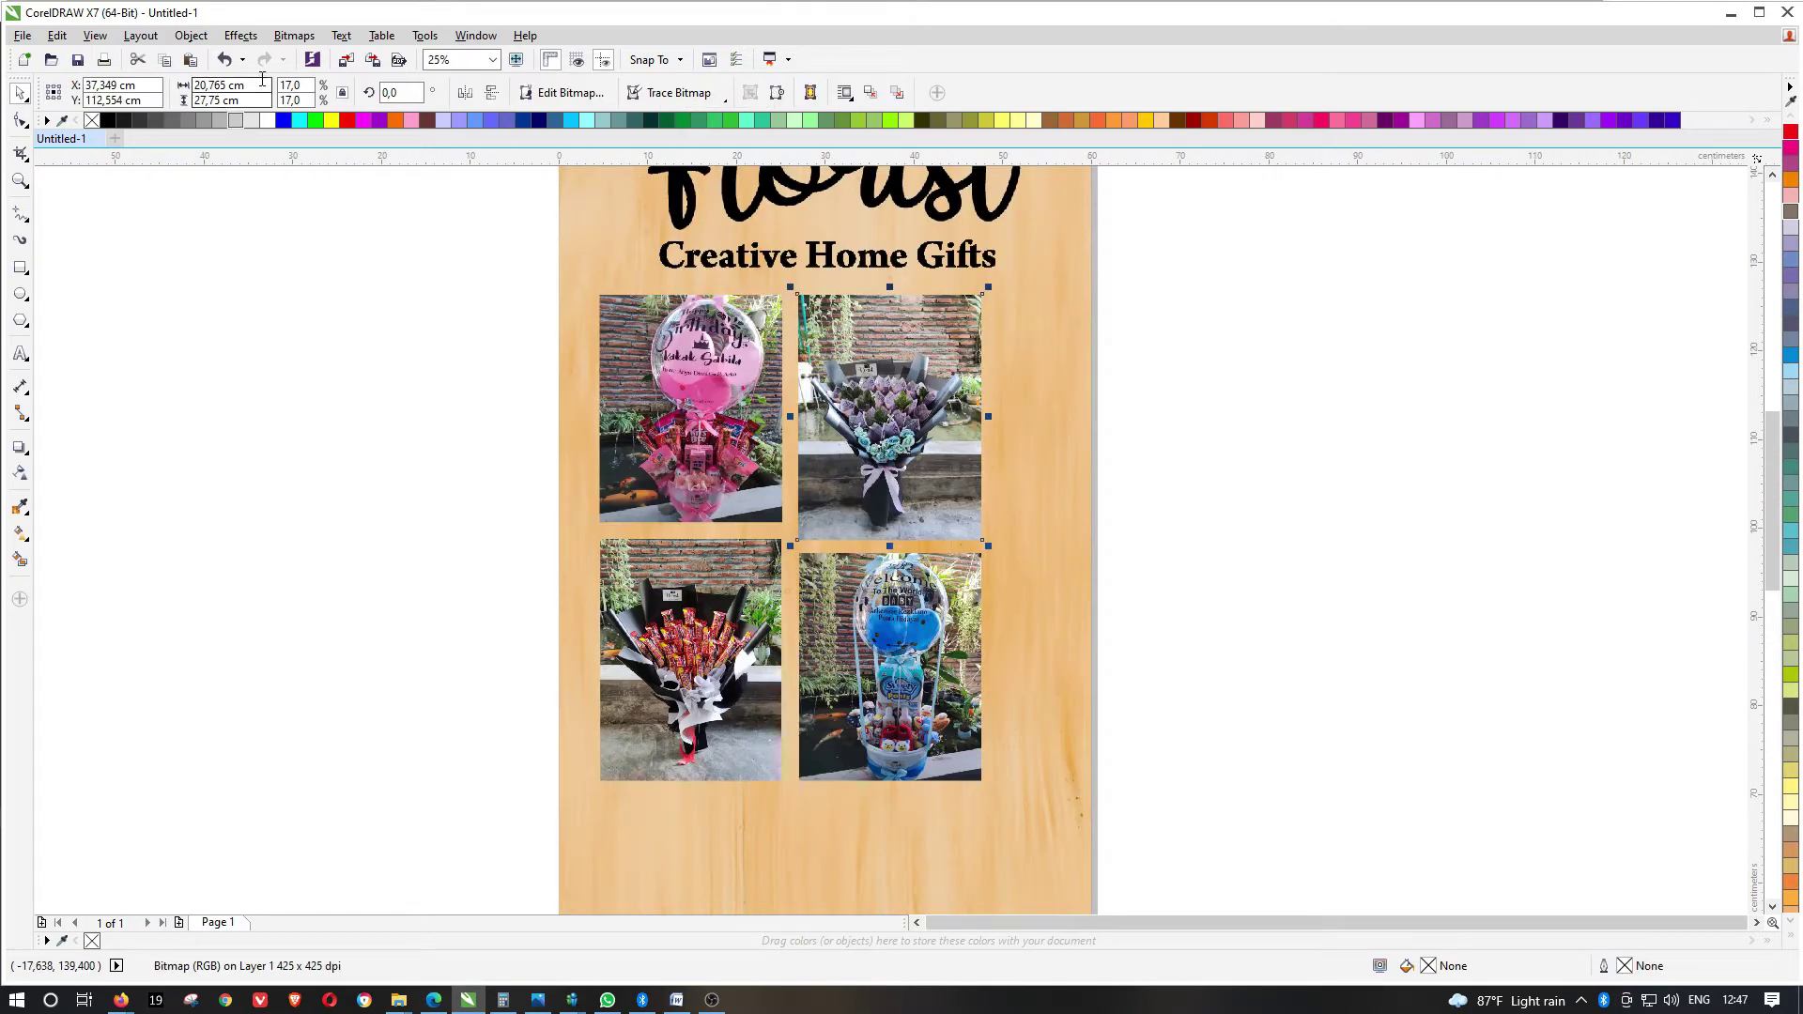
pyautogui.write('2')
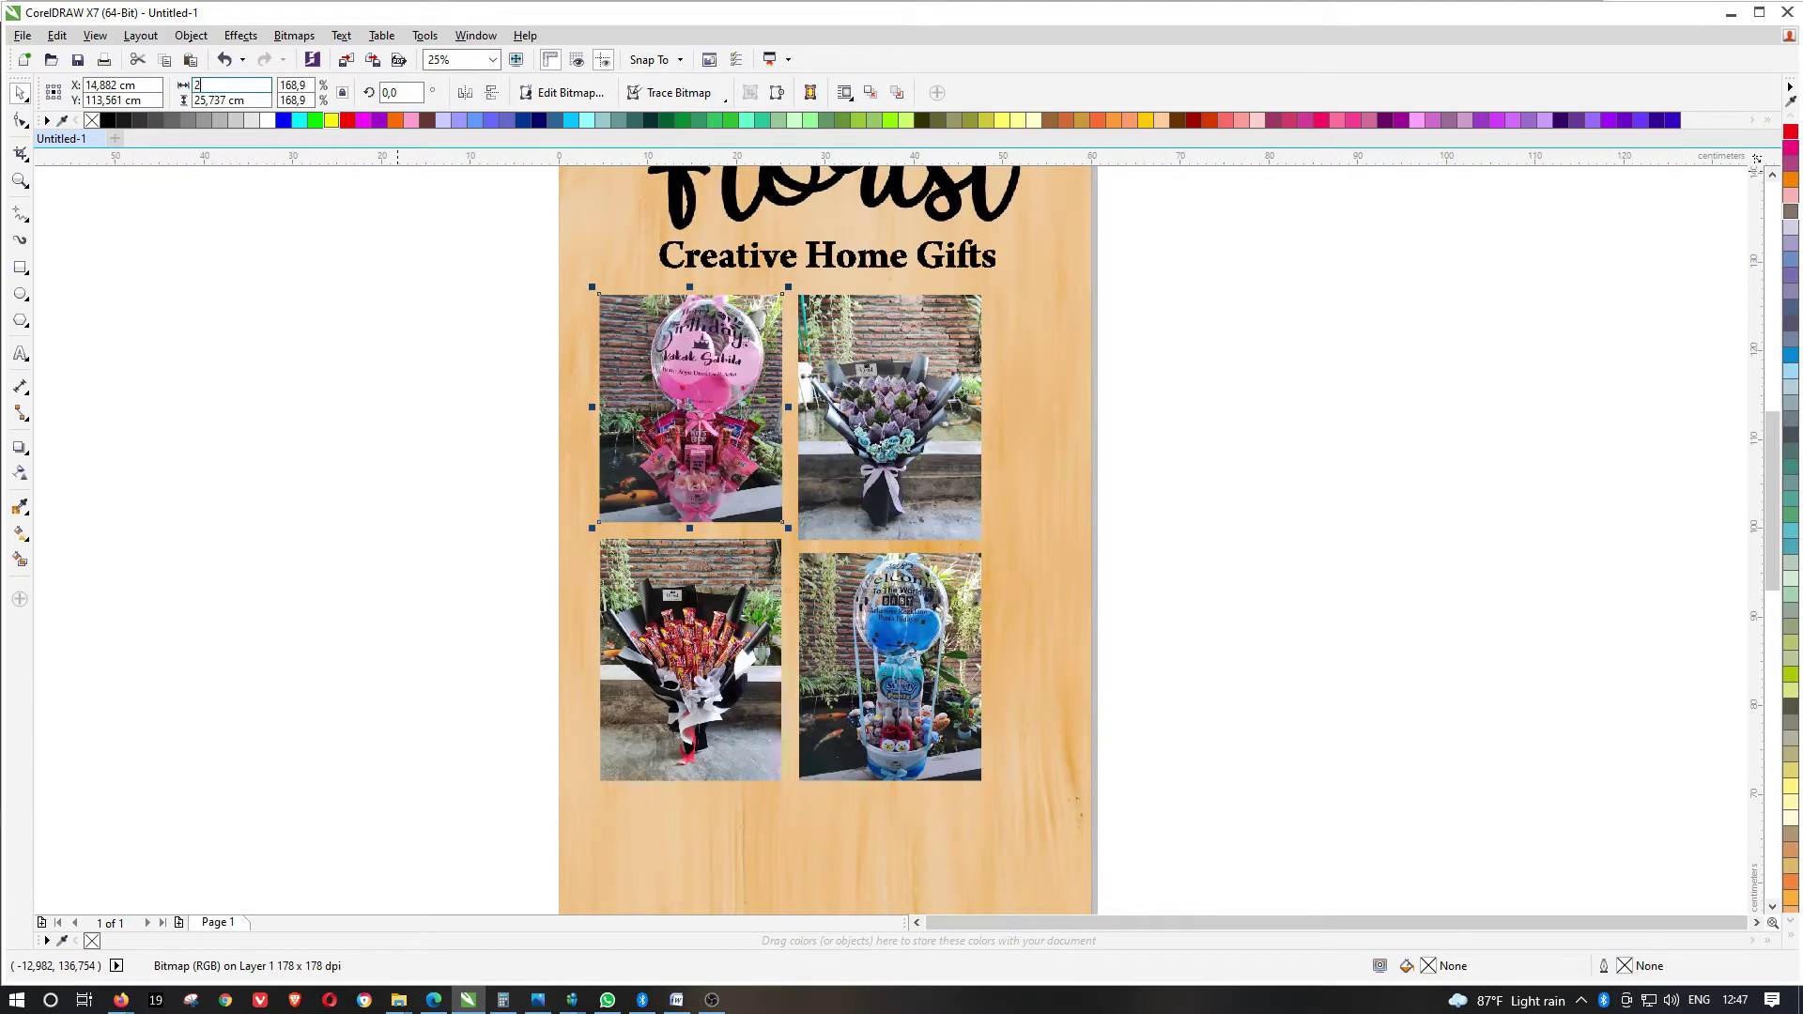
pyautogui.write('0')
pyautogui.press('Return')
pyautogui.click(608, 597)
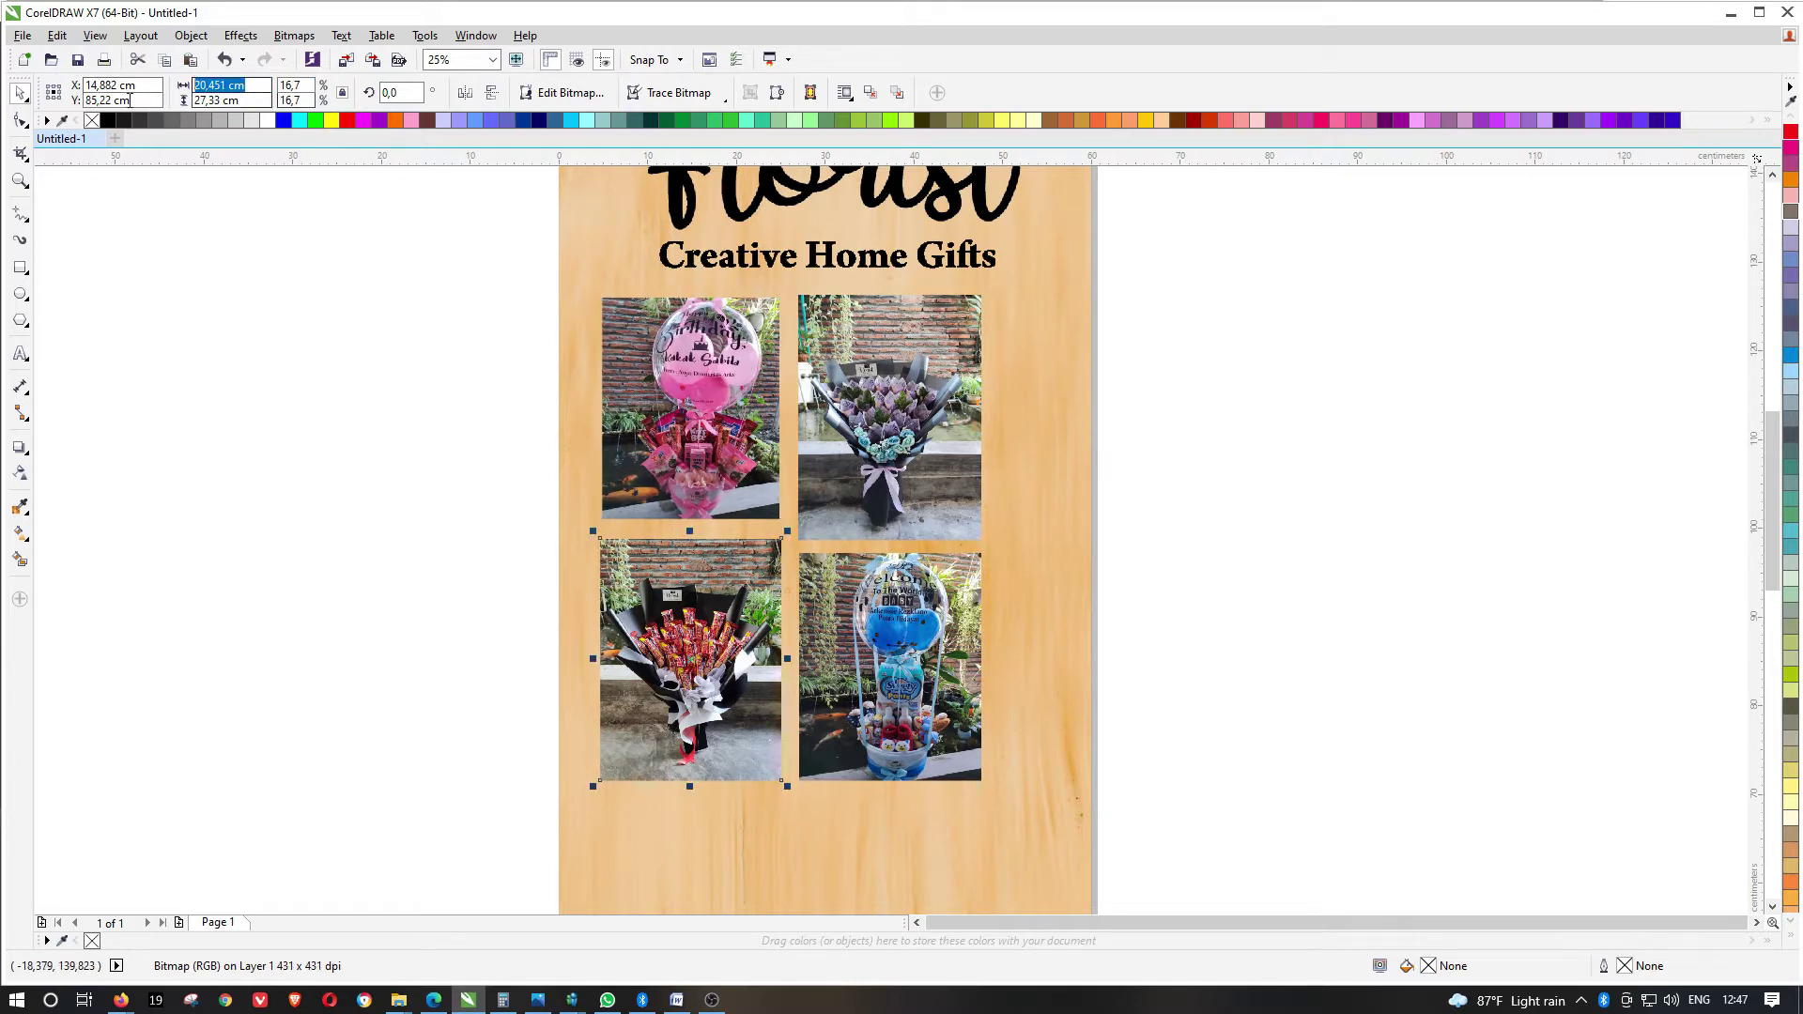
pyautogui.write('20')
pyautogui.press('Return')
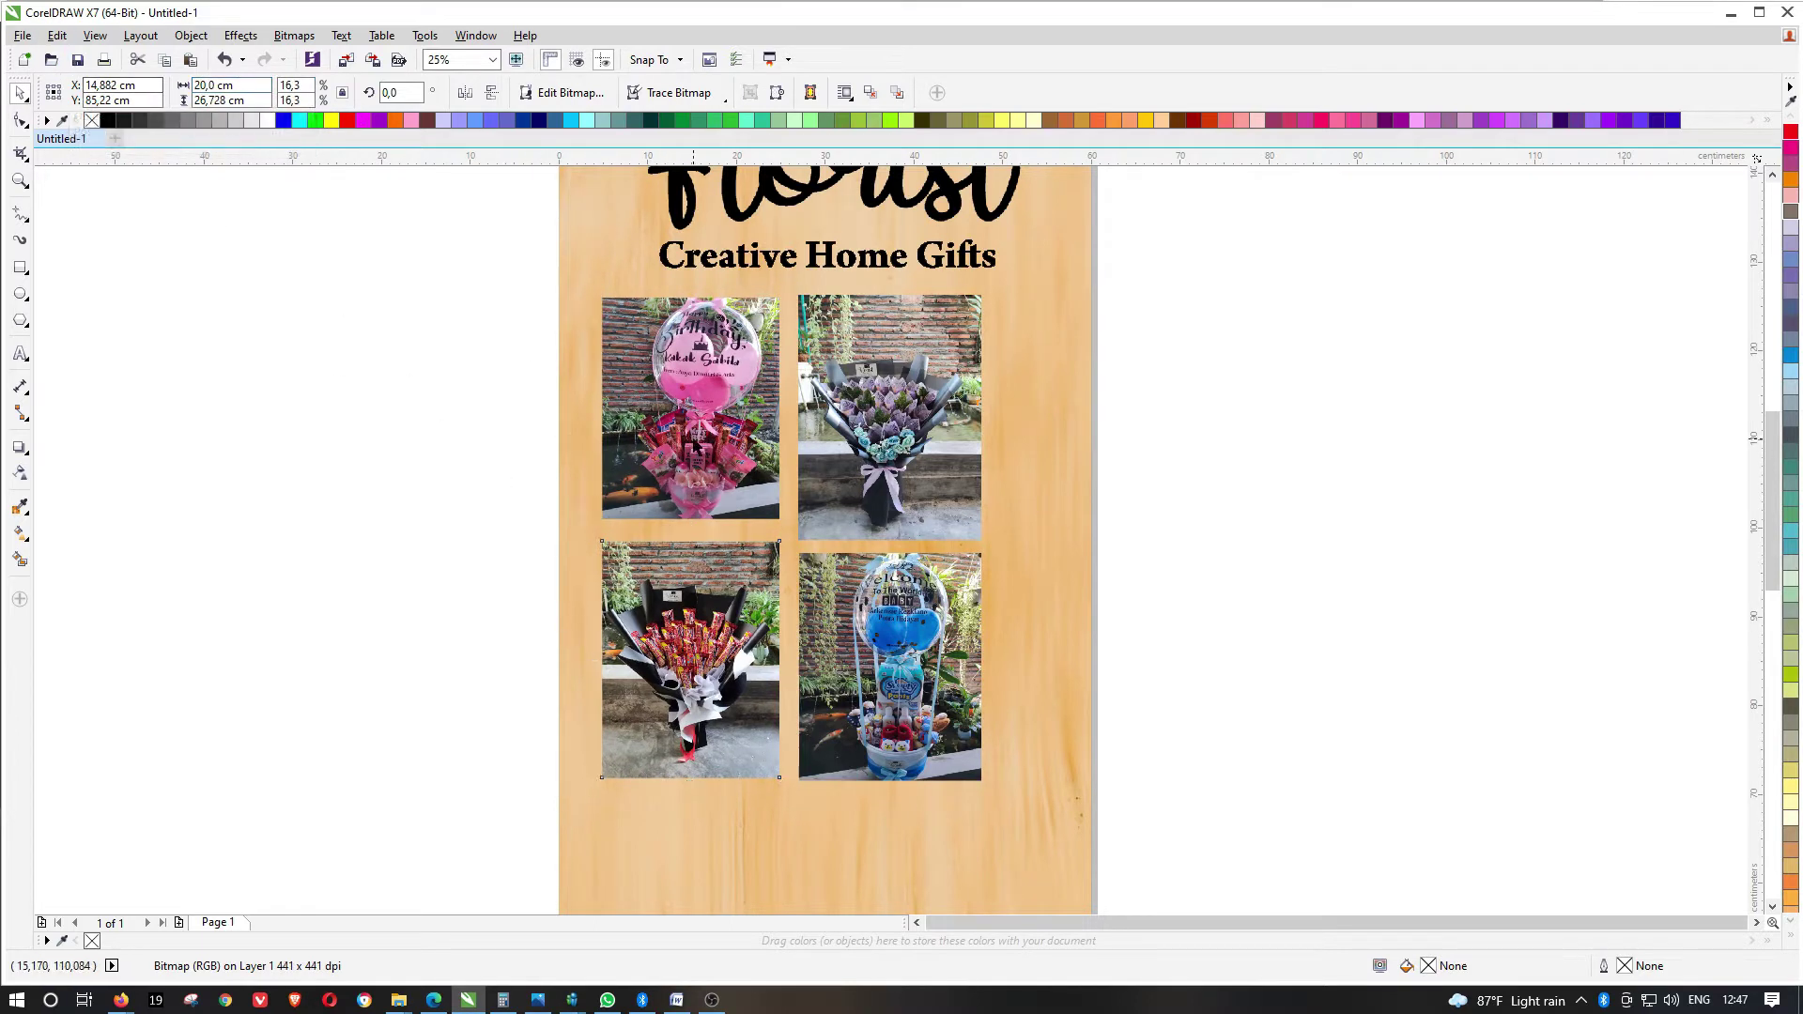
# Set the purple bouquet photo's width to 20 cm and align its top edge with the pink balloon photo
pyautogui.click(939, 507)
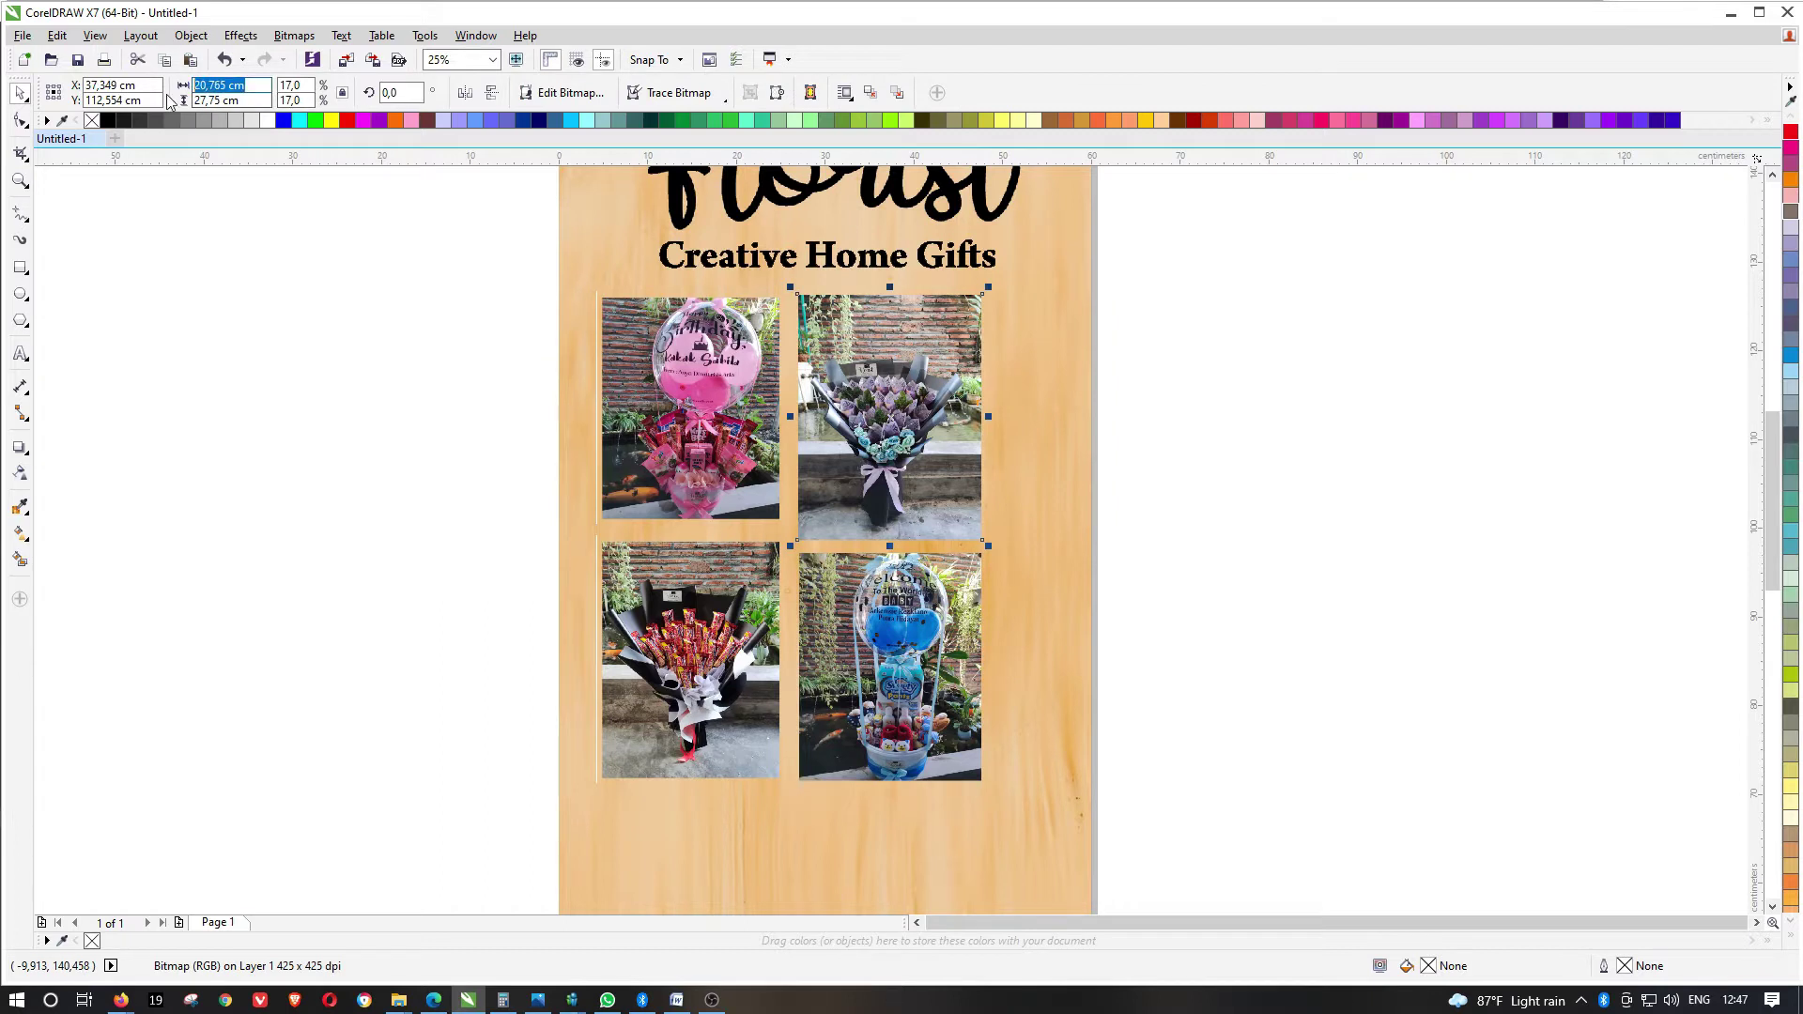
pyautogui.write('20')
pyautogui.press('Return')
pyautogui.keyDown('shift'); pyautogui.click(761, 335); pyautogui.keyUp('shift')
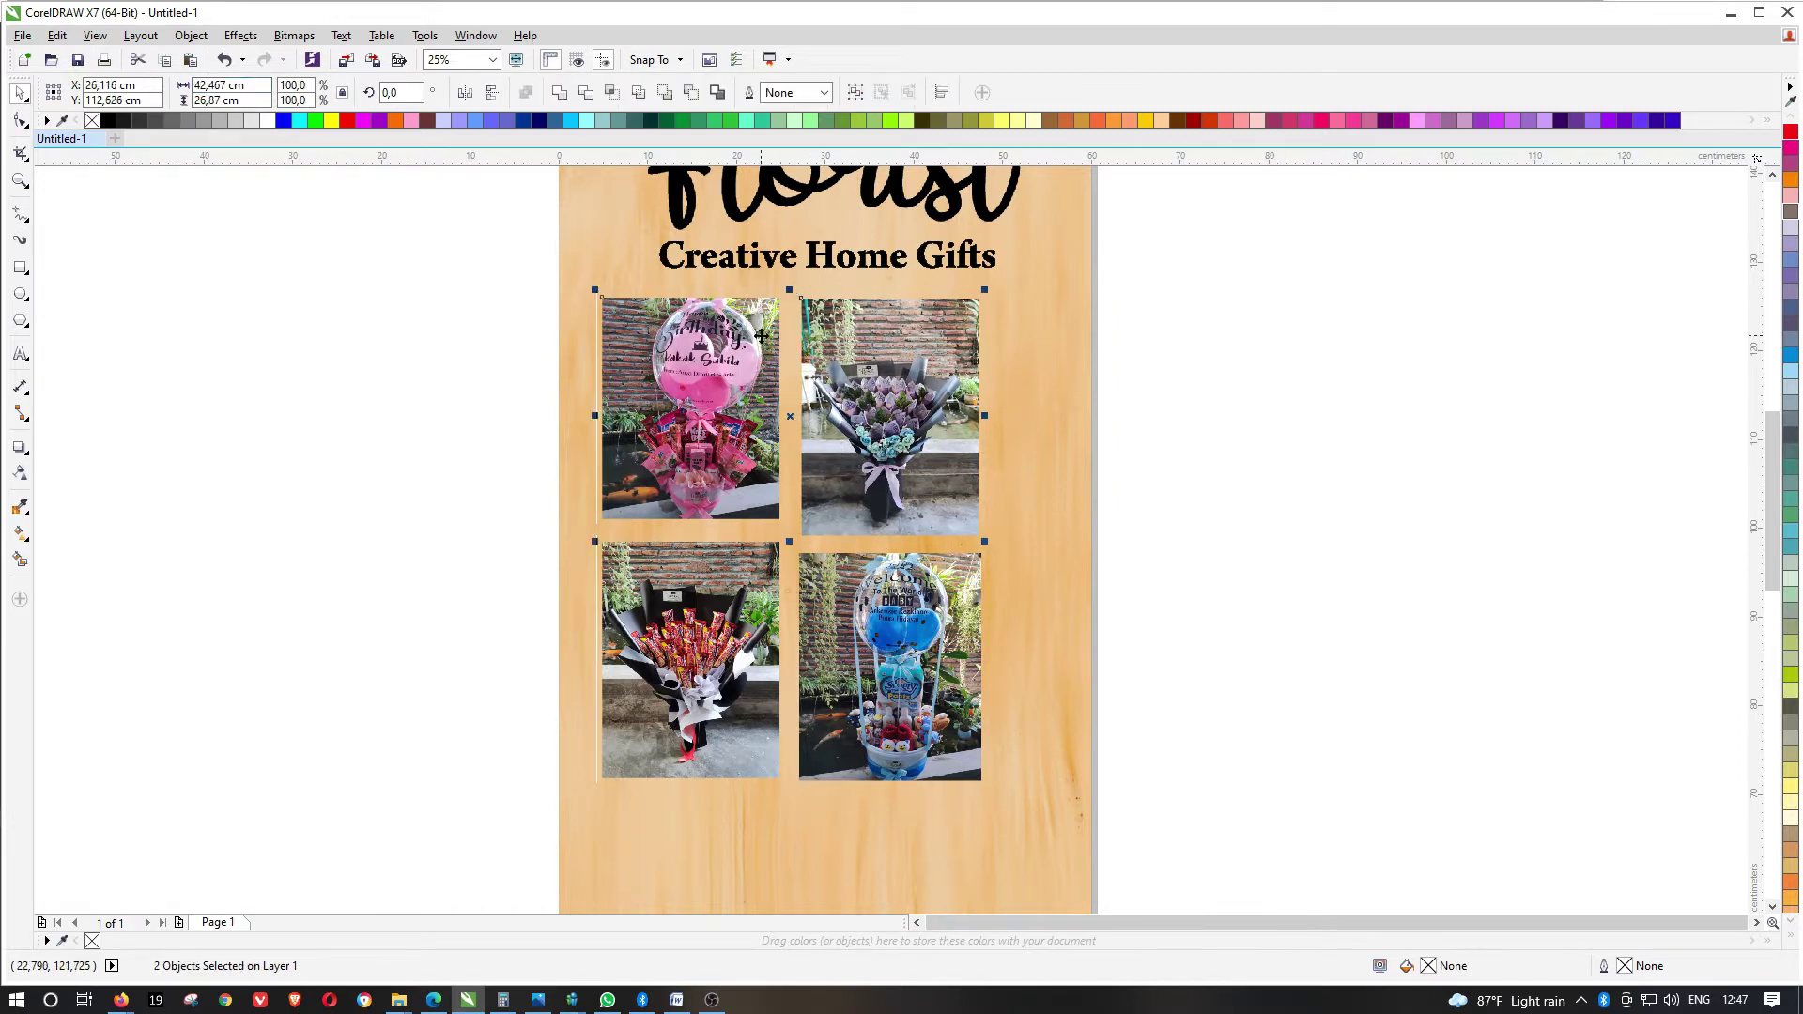
pyautogui.press('t')
# Set the blue balloon photo's width to 20 cm and align its bottom edge with the red snack bouquet photo
pyautogui.click(925, 578)
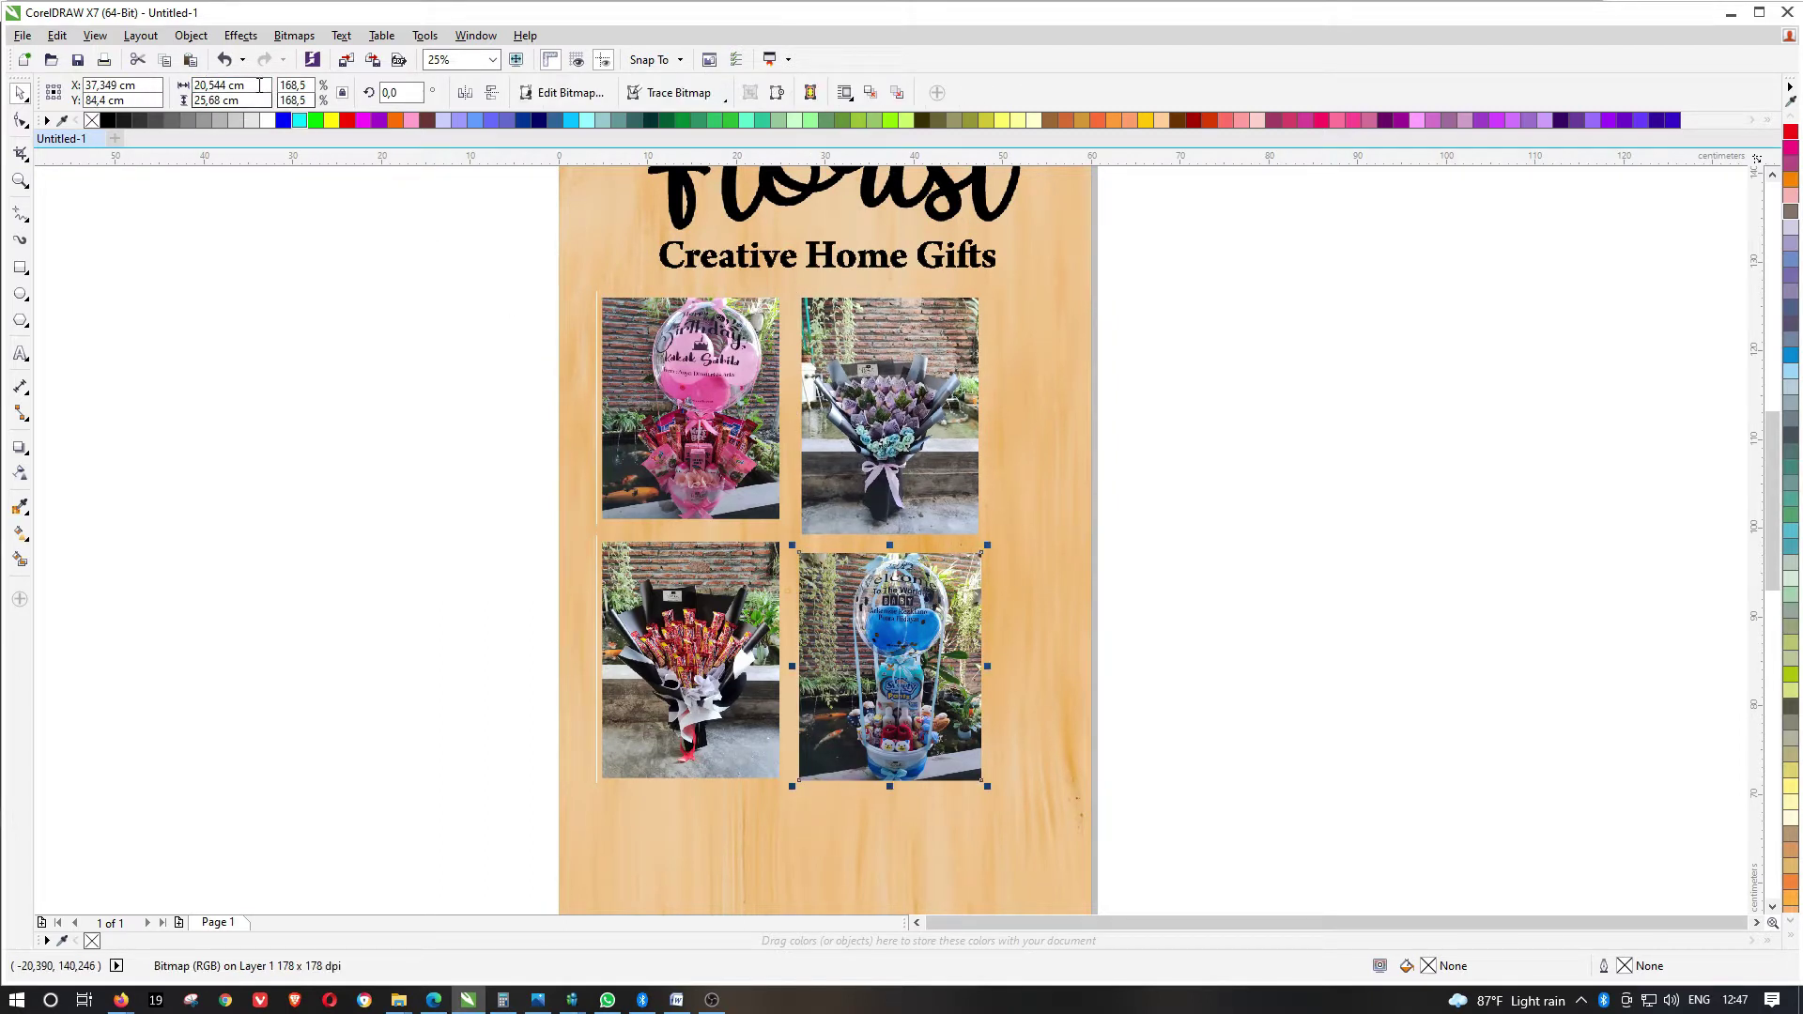
pyautogui.write('20')
pyautogui.press('Return')
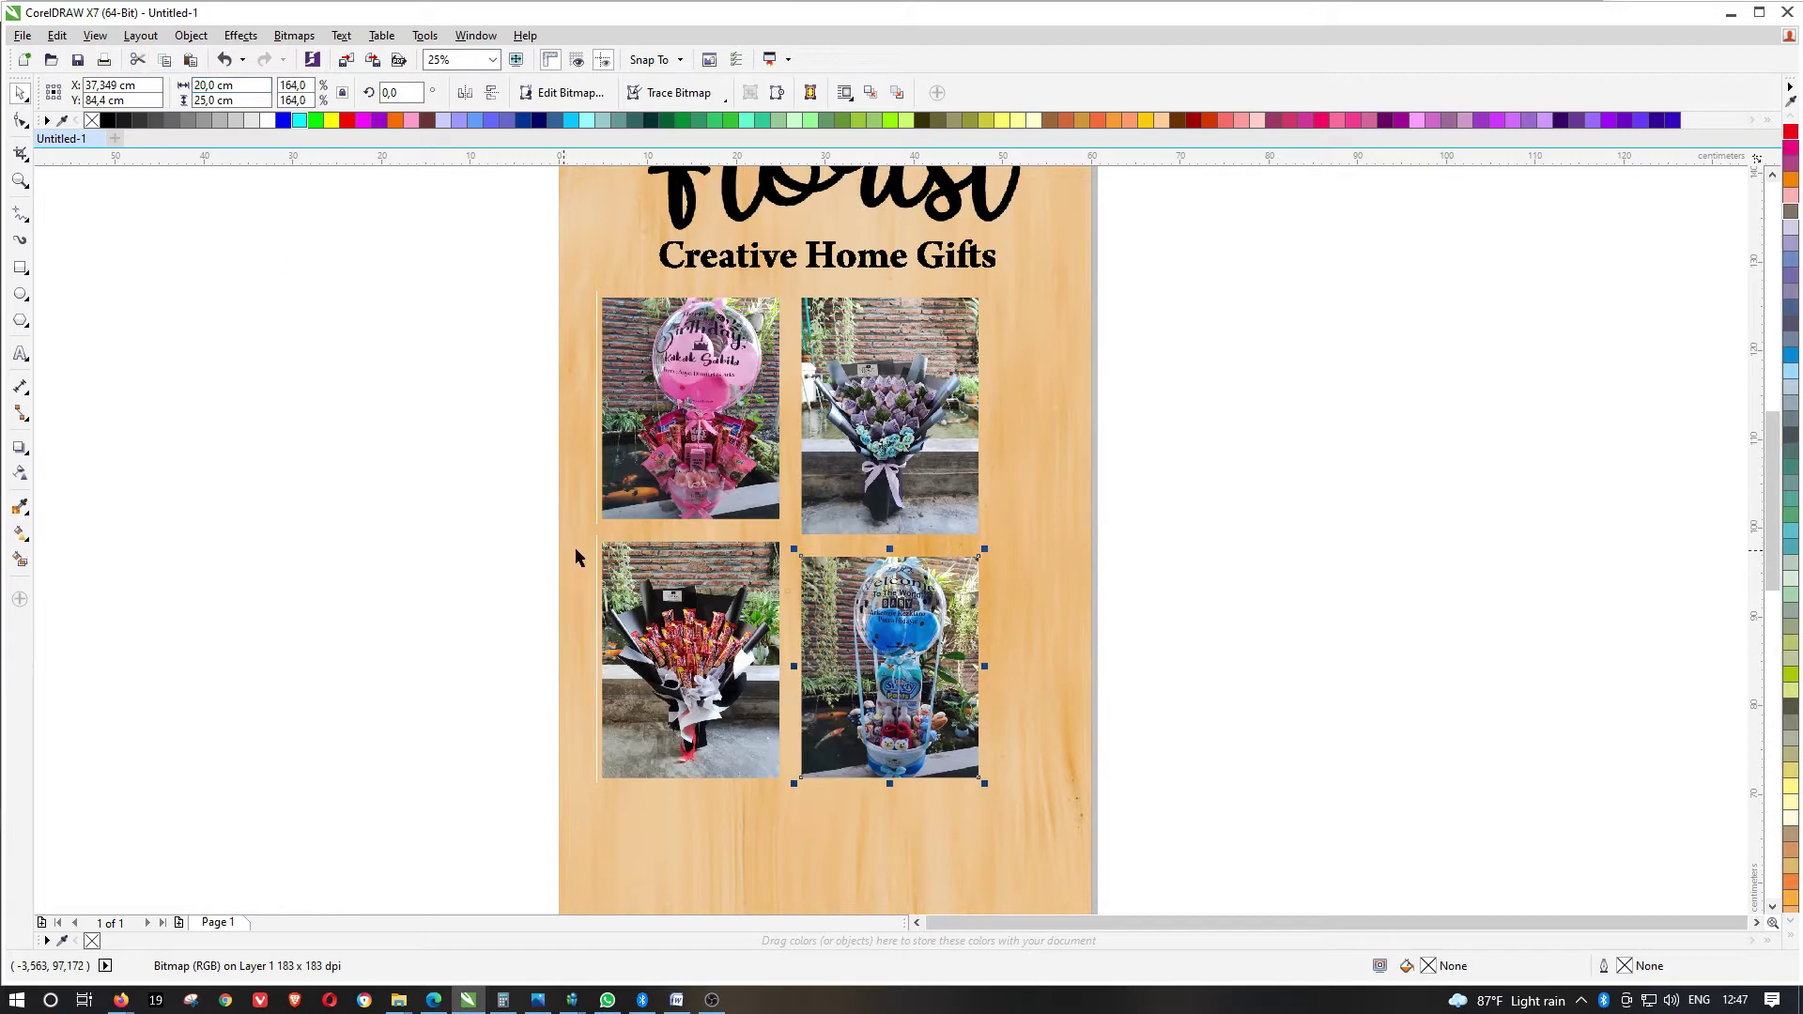
pyautogui.keyDown('shift'); pyautogui.click(650, 564); pyautogui.keyUp('shift')
pyautogui.click(1181, 349)
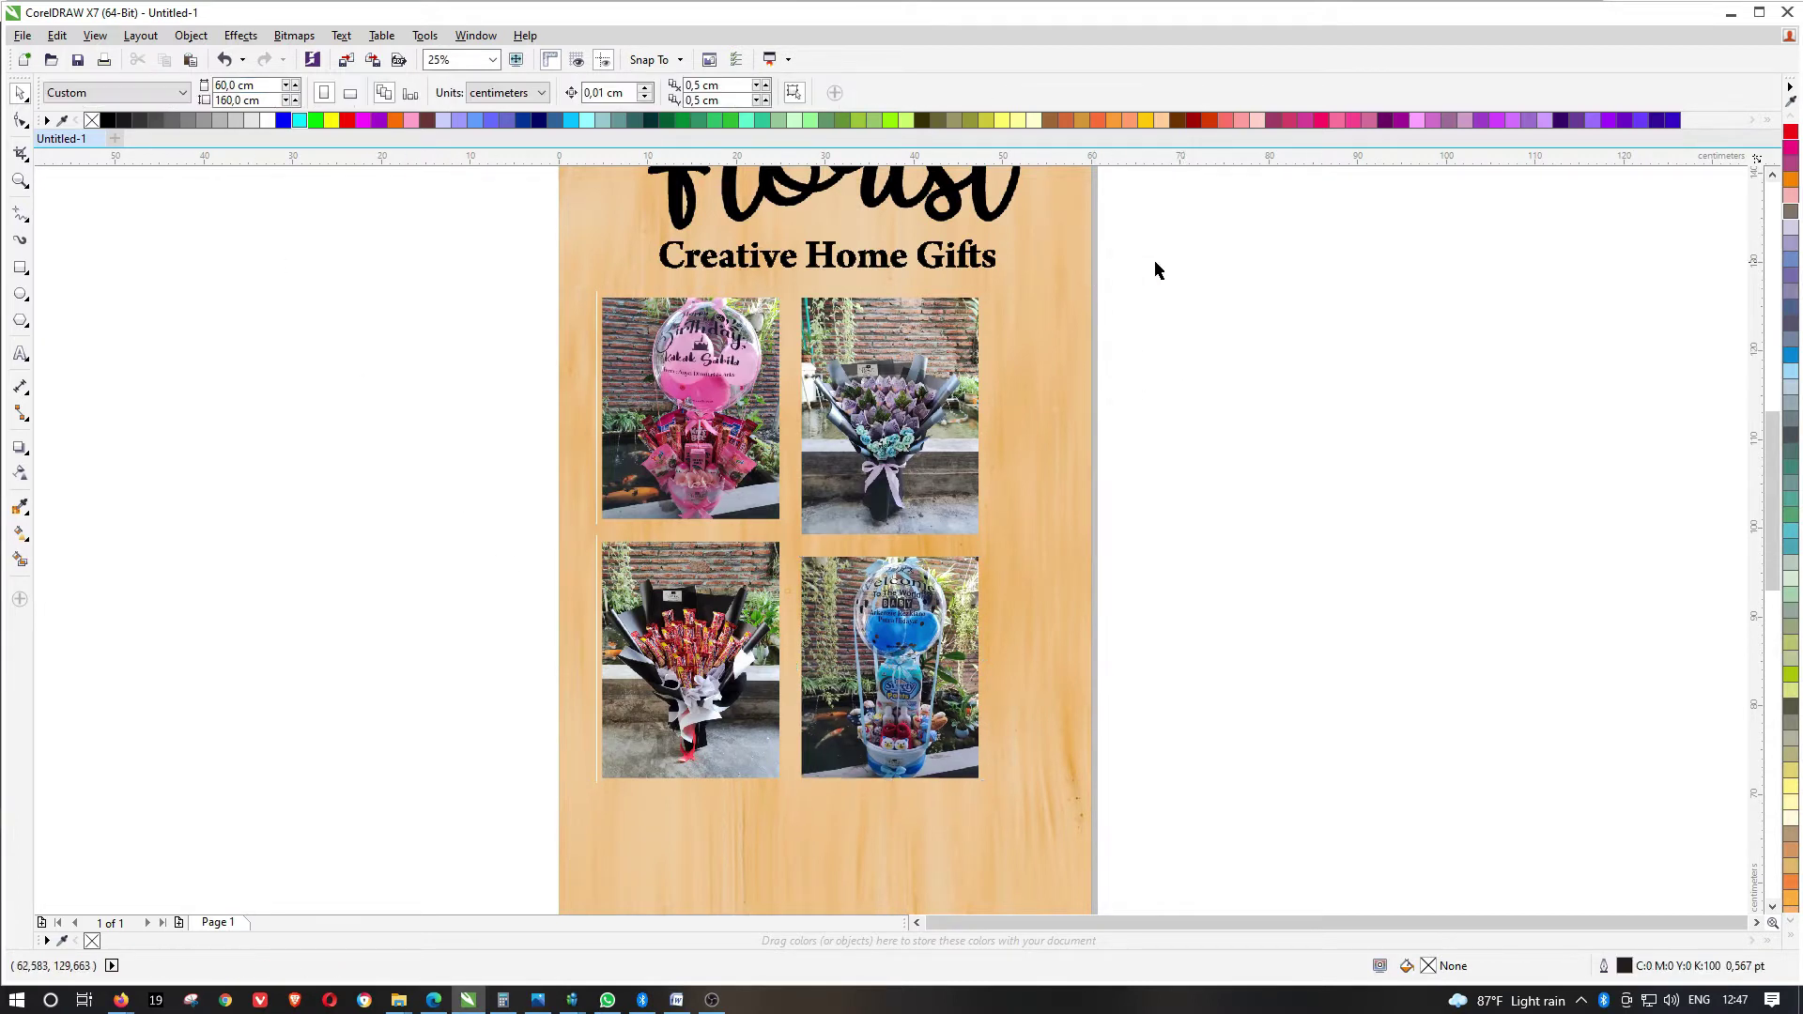
# Group the four resized photos and centre them horizontally on the wooden panel
pyautogui.moveTo(715, 702); pyautogui.dragTo(518, 776)
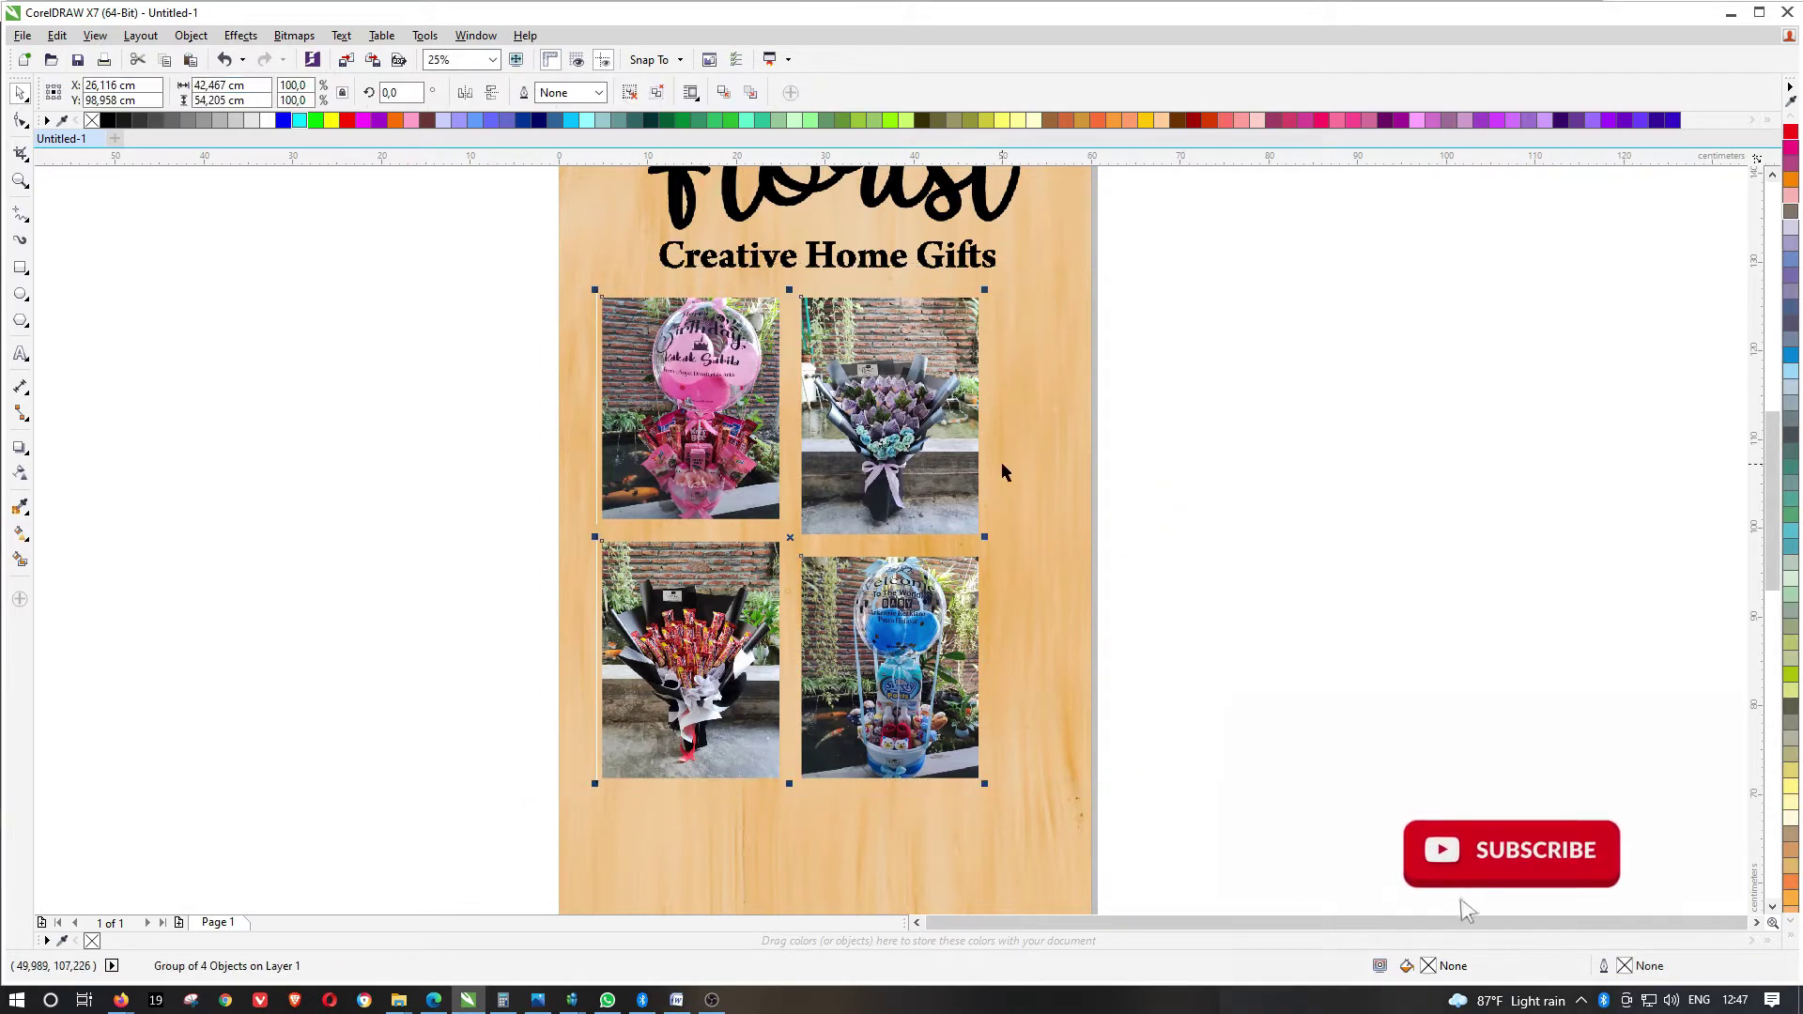
pyautogui.press('c')
pyautogui.click(1180, 366)
pyautogui.scroll(-1, 1180, 368)
# Move the product list up to just below the photos and centre it horizontally on the panel
pyautogui.moveTo(1156, 625); pyautogui.dragTo(763, 856)
pyautogui.moveTo(938, 677); pyautogui.dragTo(944, 602)
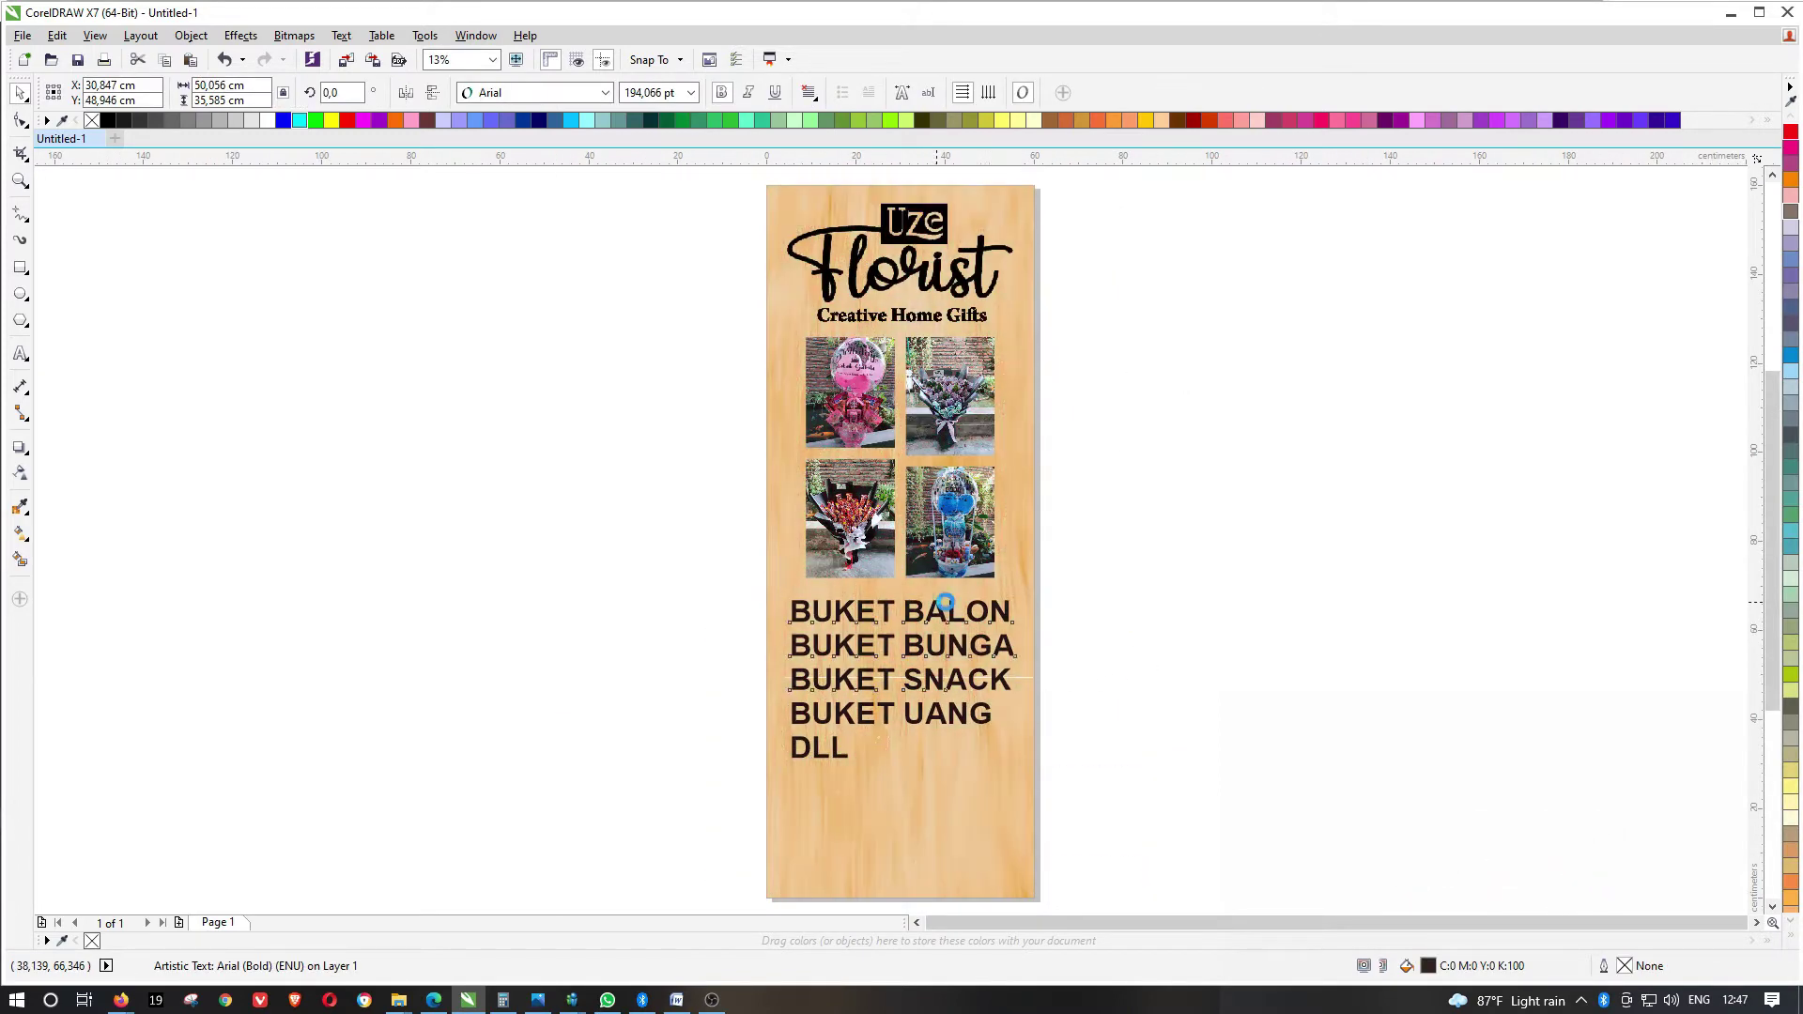
pyautogui.scroll(1, 960, 673)
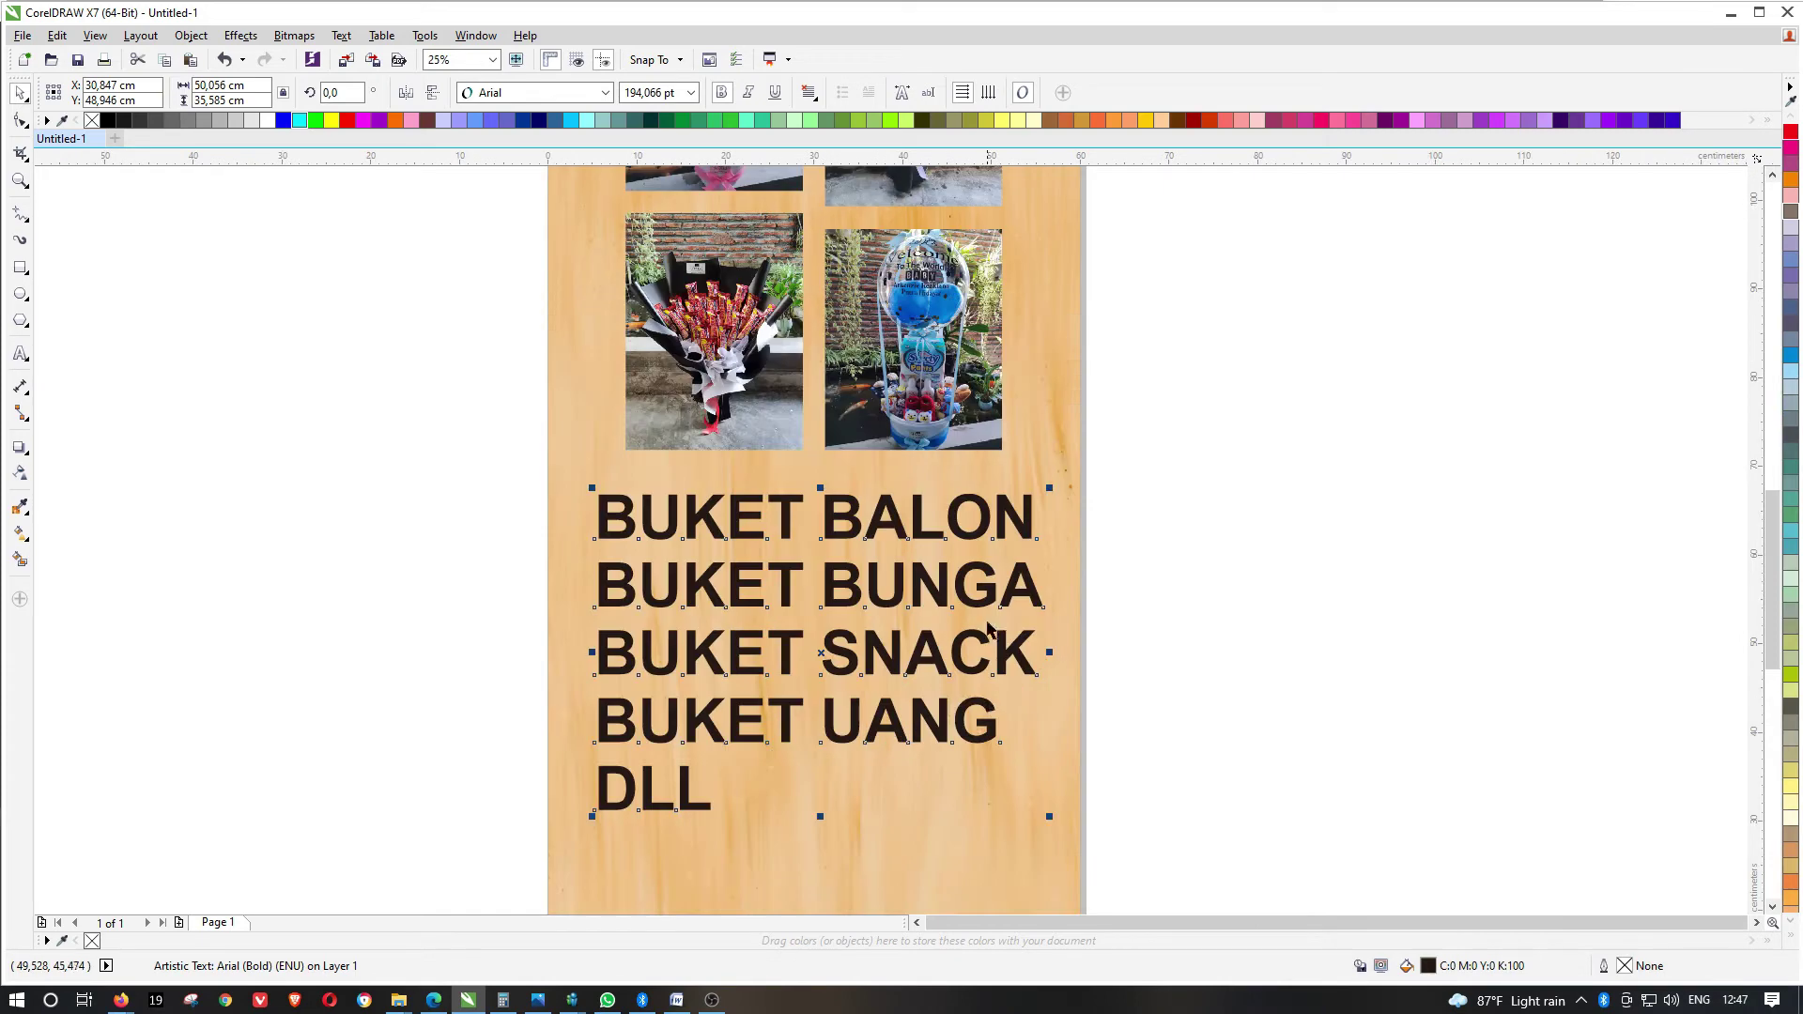
pyautogui.scroll(-1, 972, 638)
pyautogui.scroll(1, 976, 623)
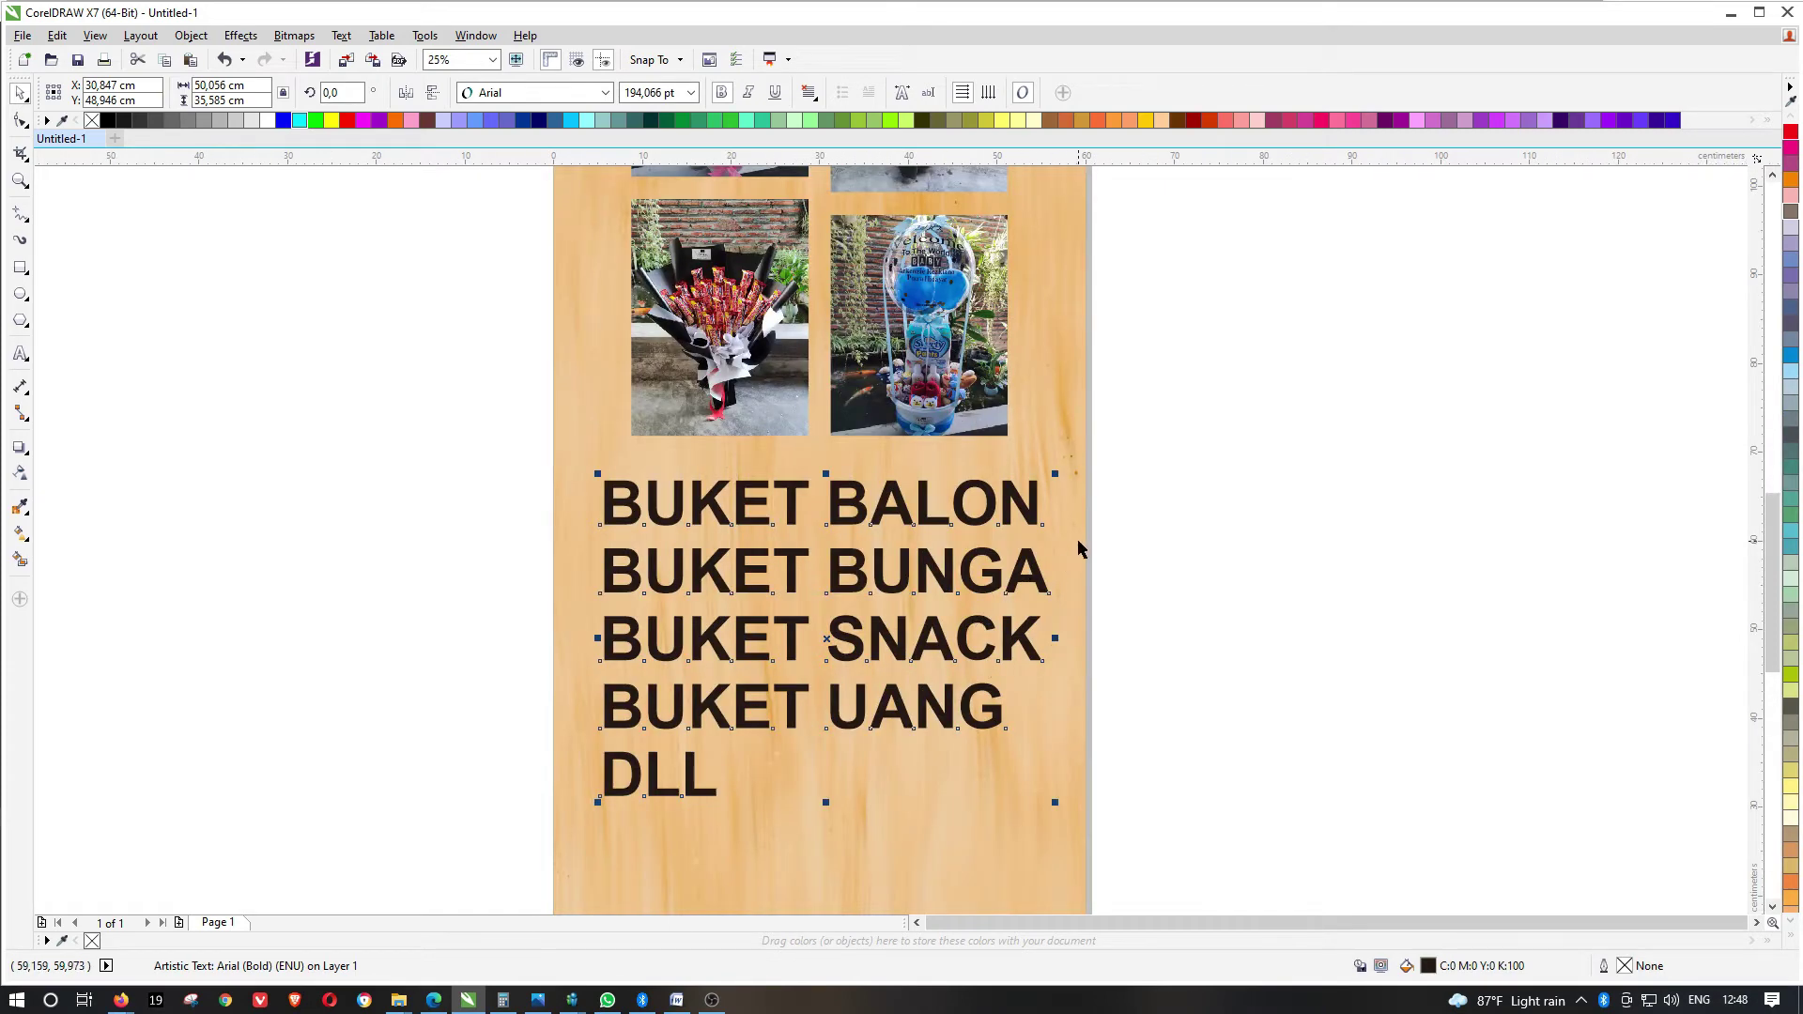
pyautogui.click(1199, 475)
pyautogui.scroll(-1, 992, 511)
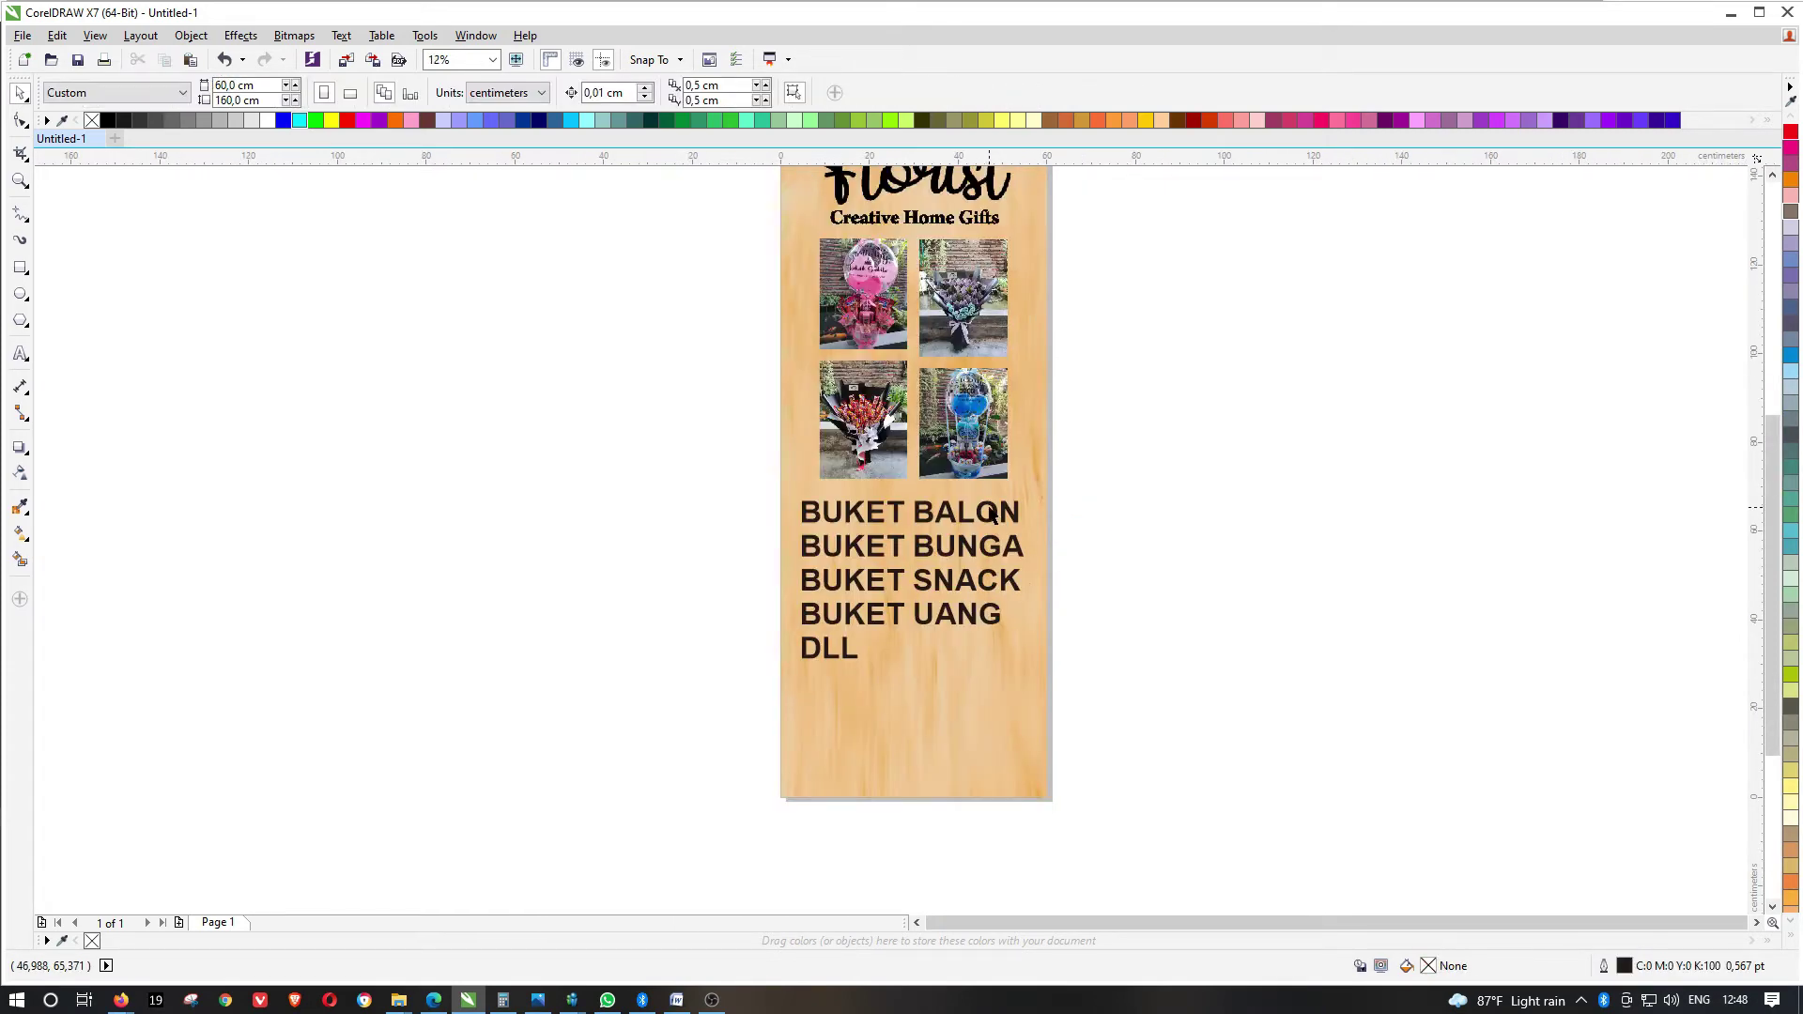
# Change the product list's font to Square721 Cn BT
pyautogui.click(993, 518)
pyautogui.click(605, 92)
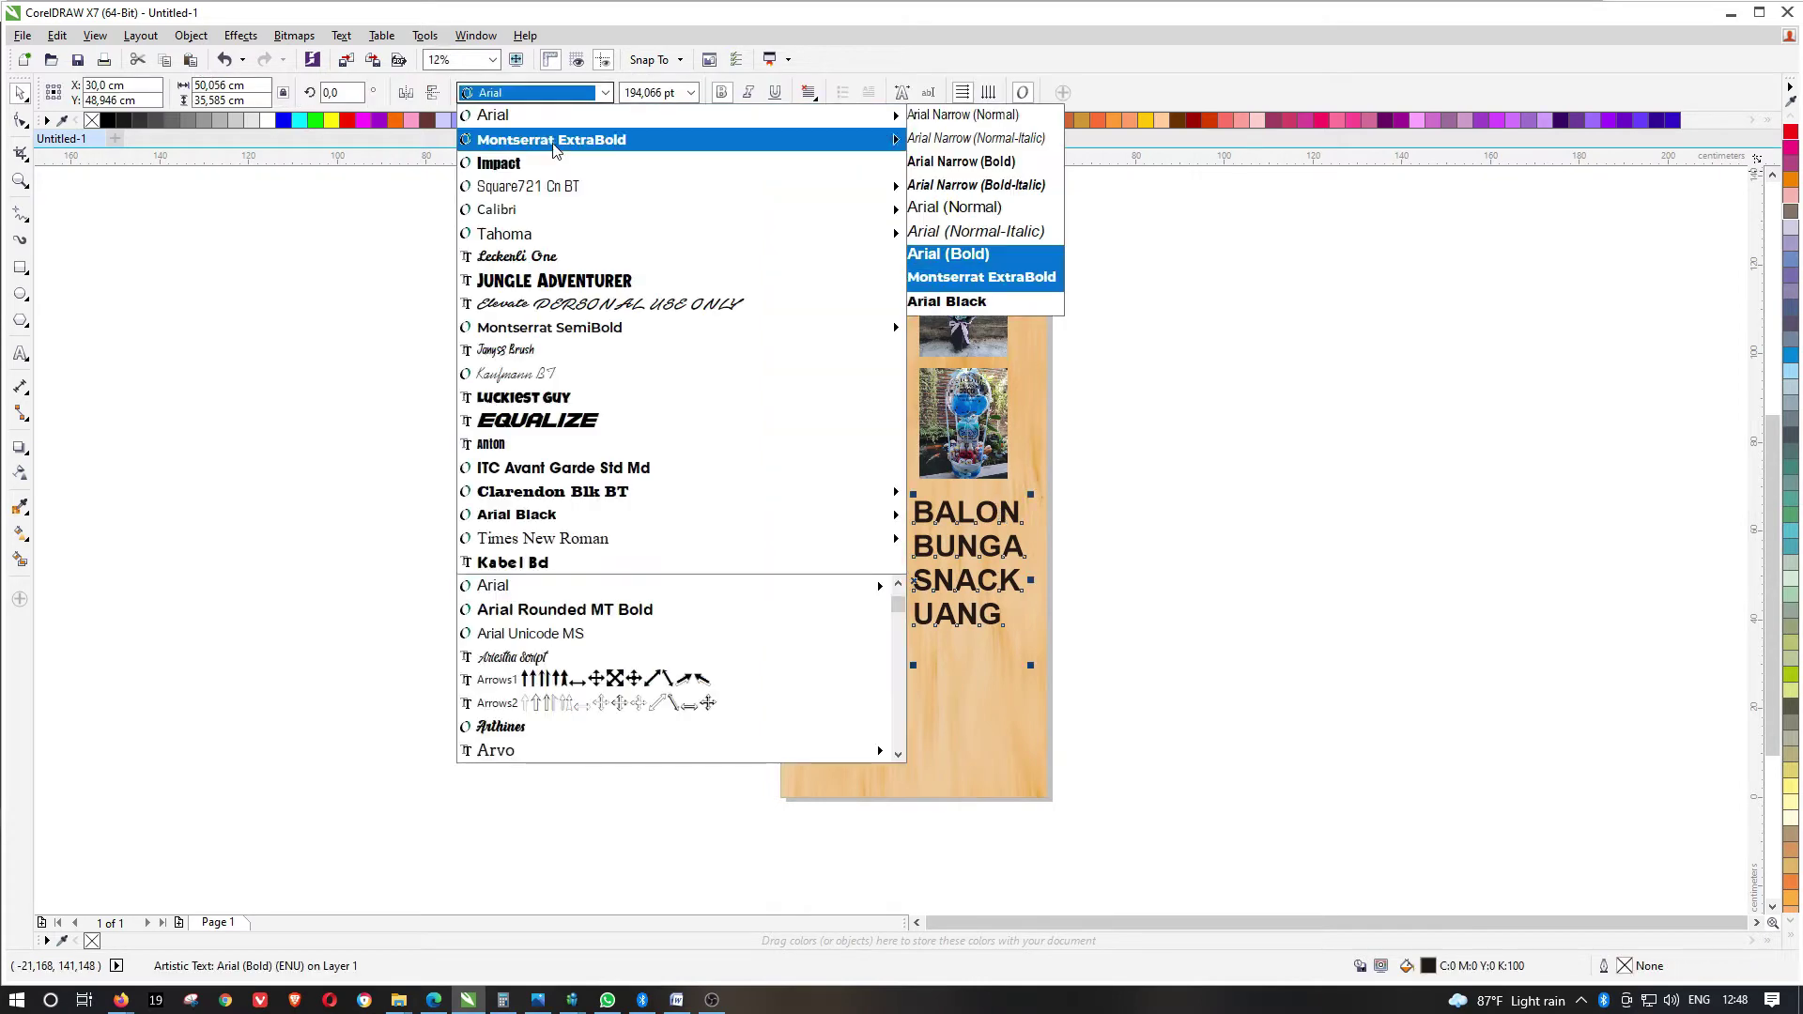
pyautogui.click(541, 189)
pyautogui.scroll(1, 999, 564)
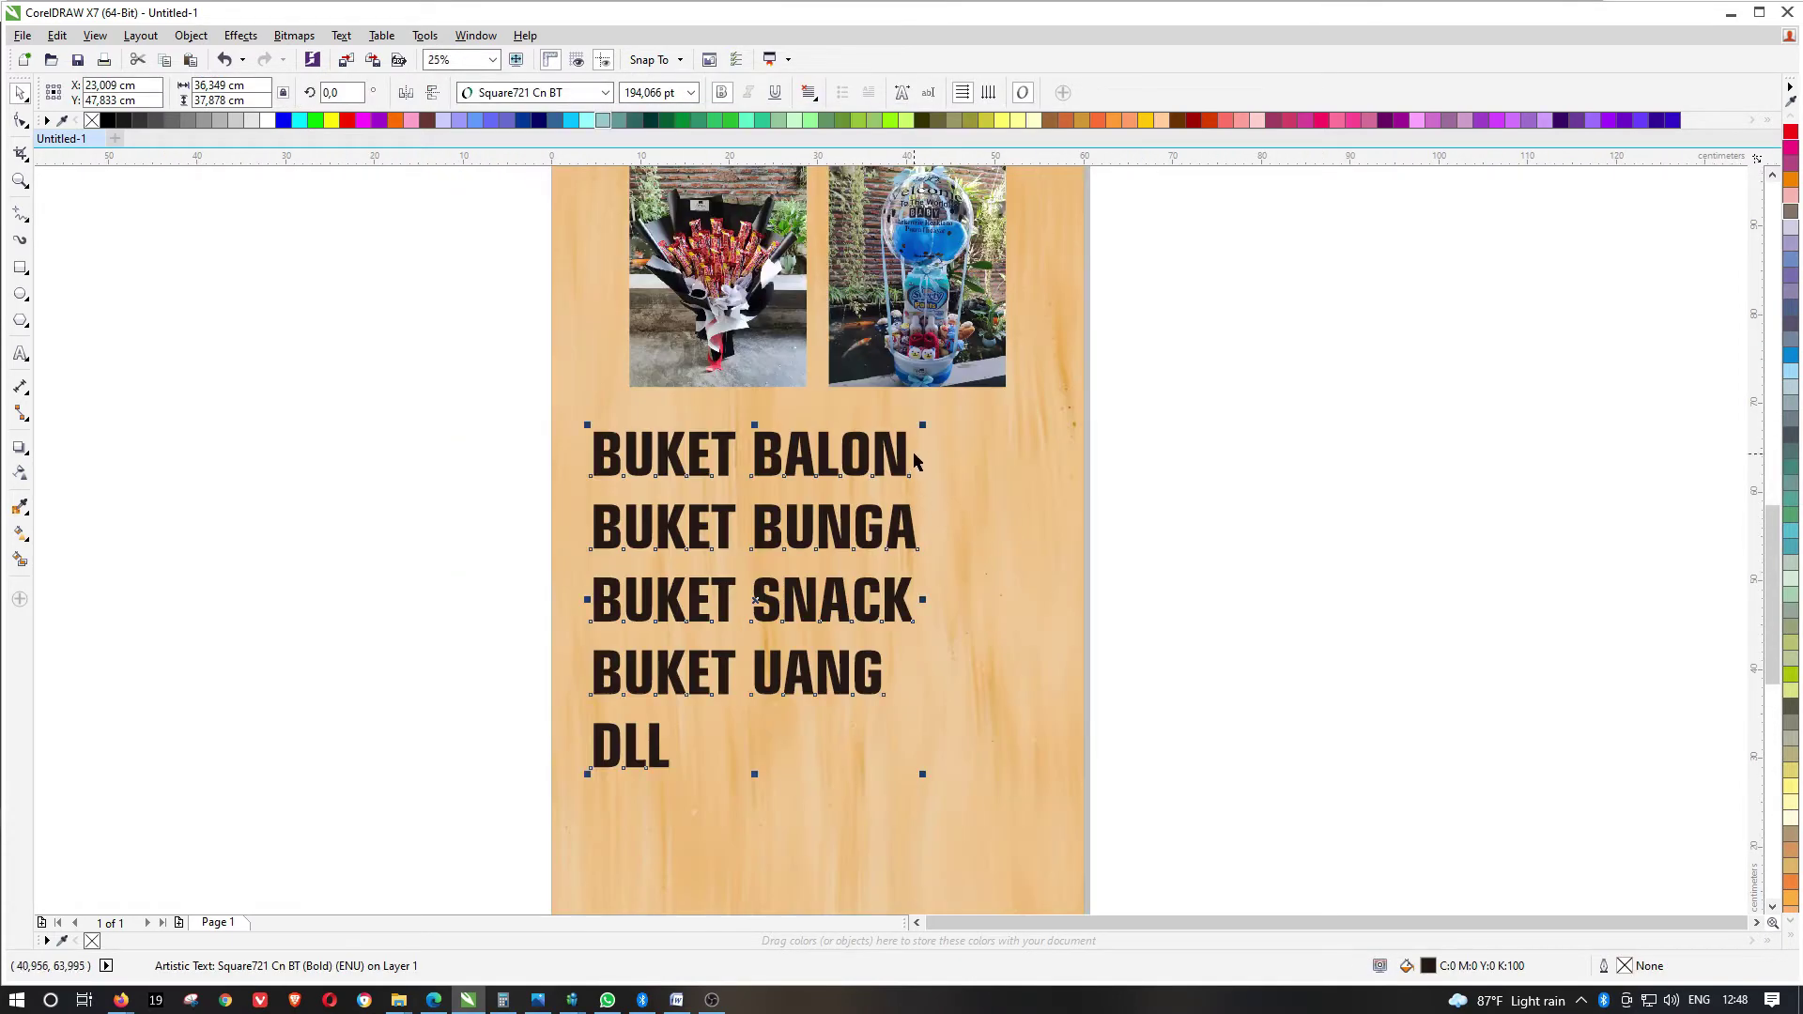
pyautogui.scroll(-1, 1098, 475)
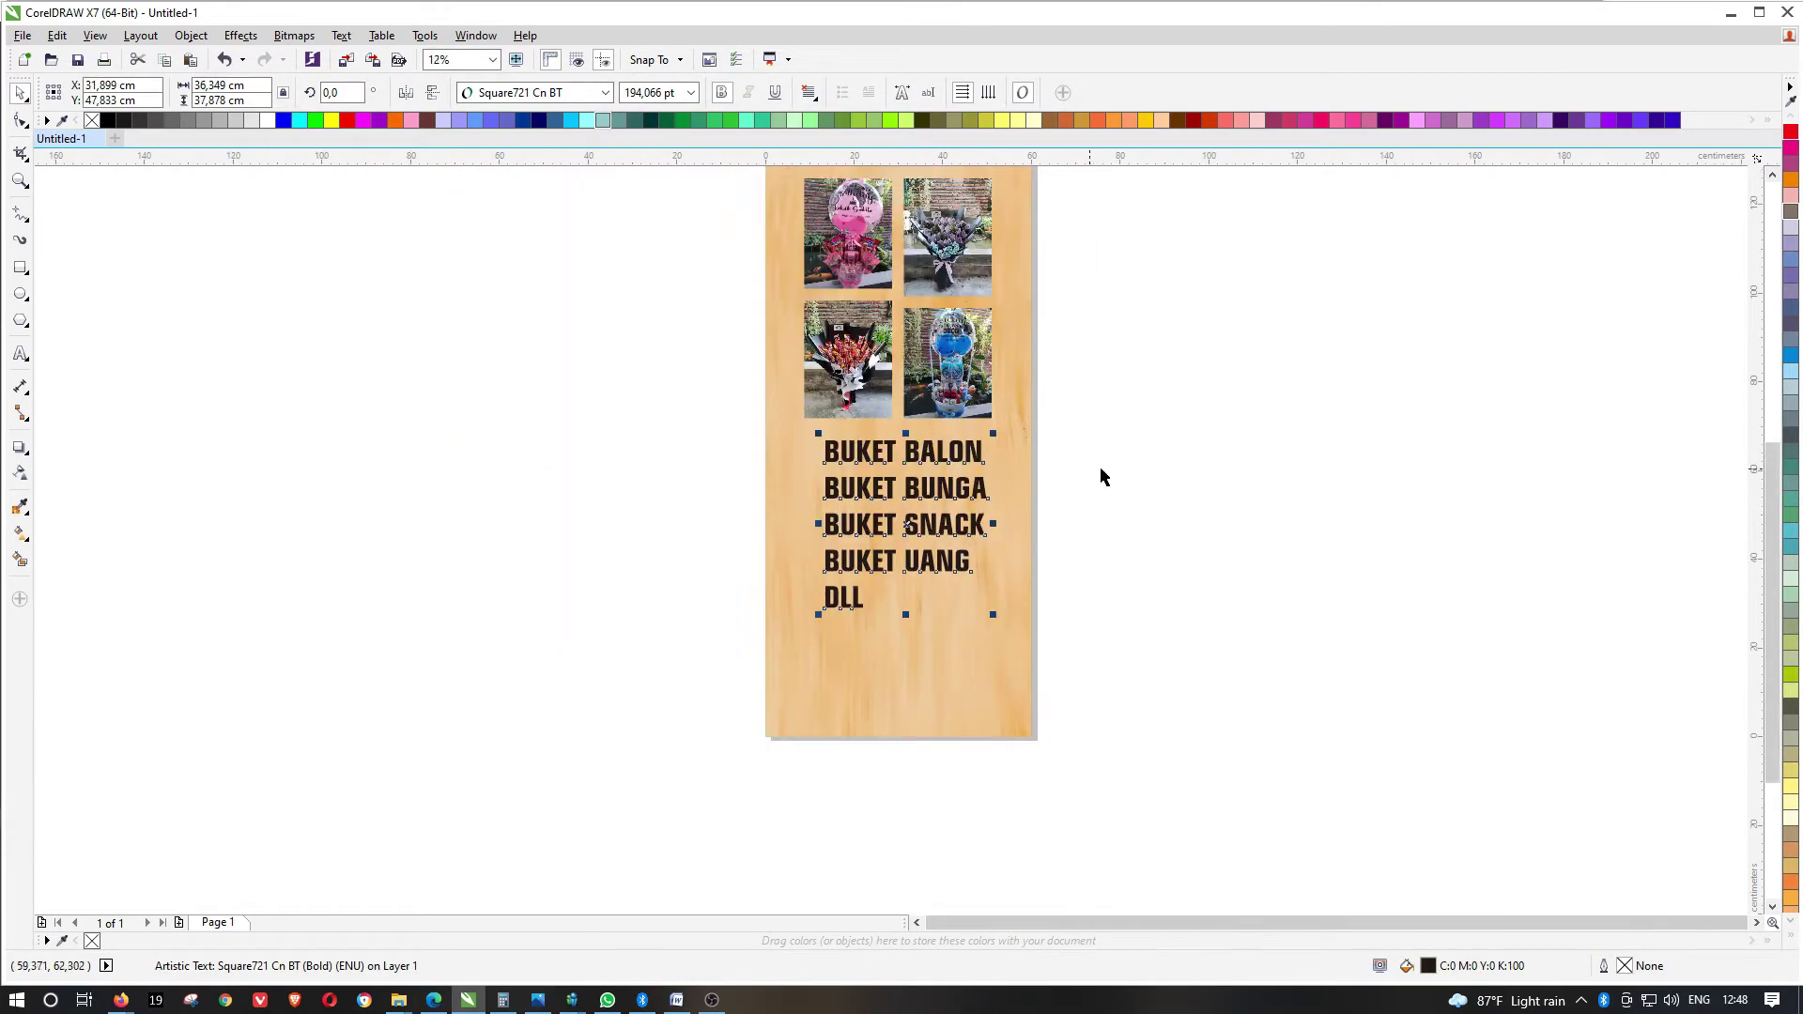
pyautogui.click(1068, 406)
# Draw a rectangle about 70 × 74 cm over the lower part of the panel and convert it to curves
pyautogui.scroll(1, 1068, 406)
pyautogui.click(20, 268)
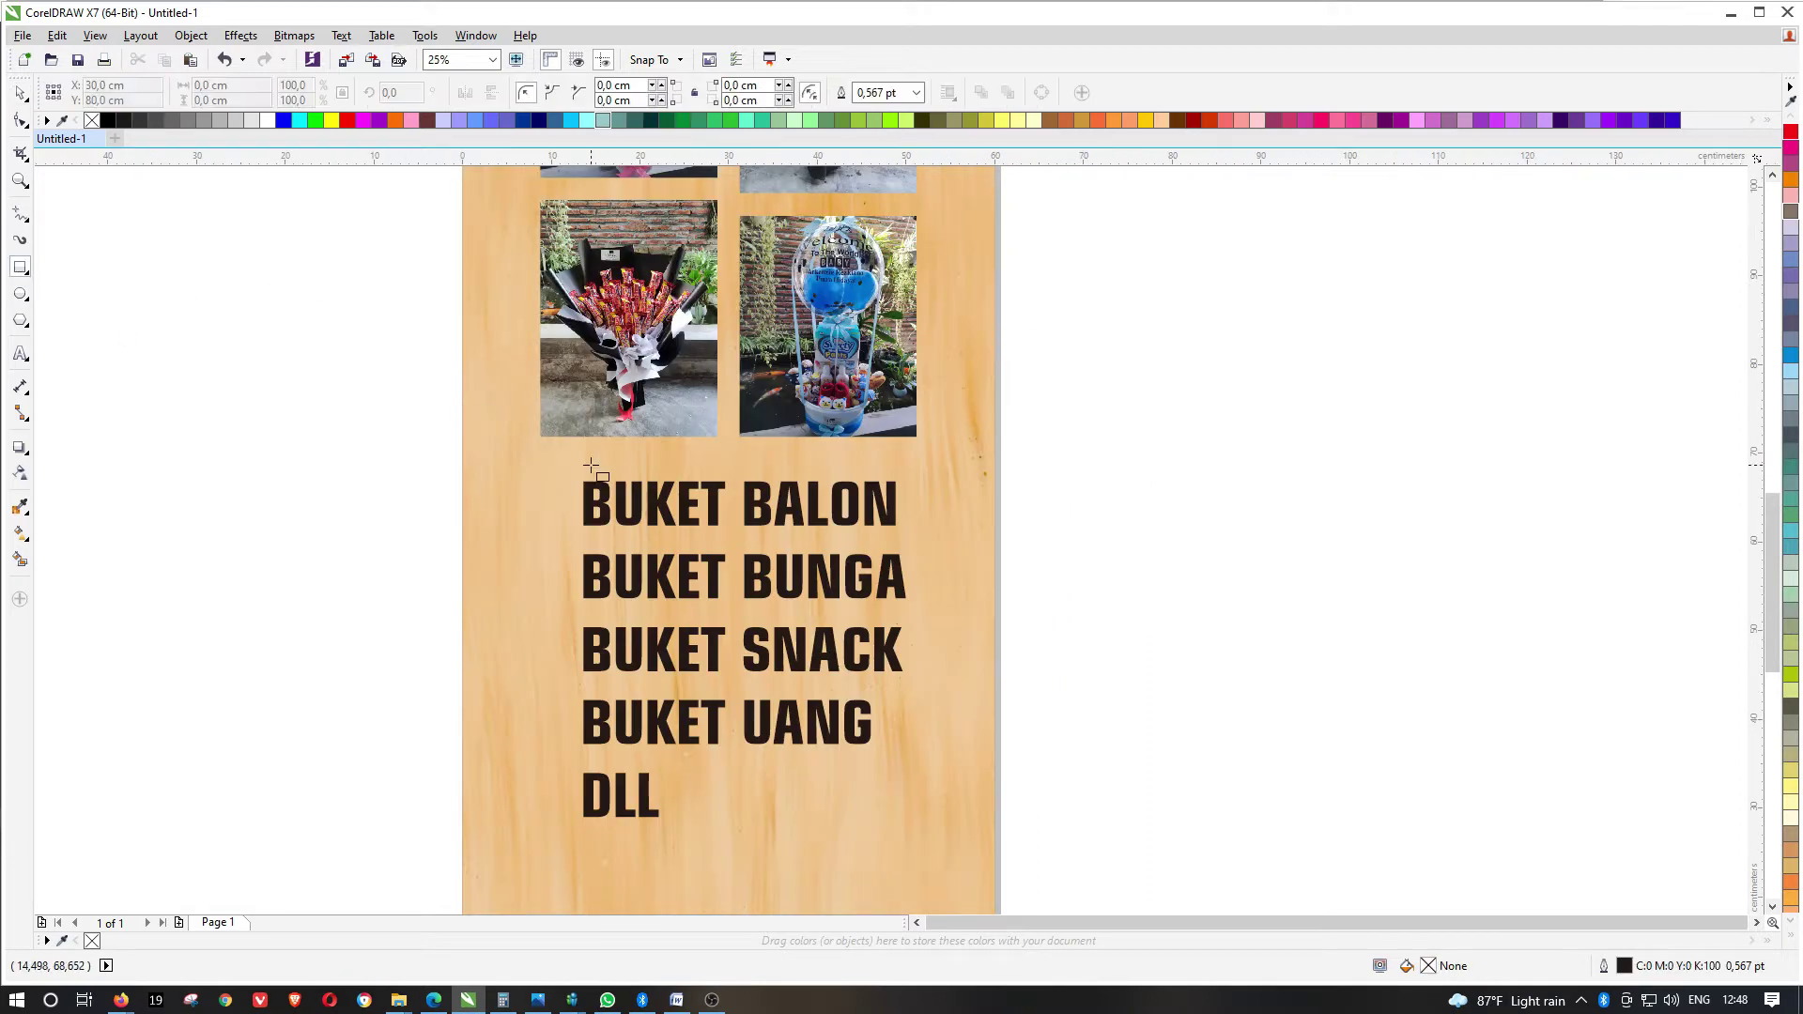
pyautogui.scroll(-1, 587, 466)
pyautogui.moveTo(514, 454); pyautogui.dragTo(828, 780)
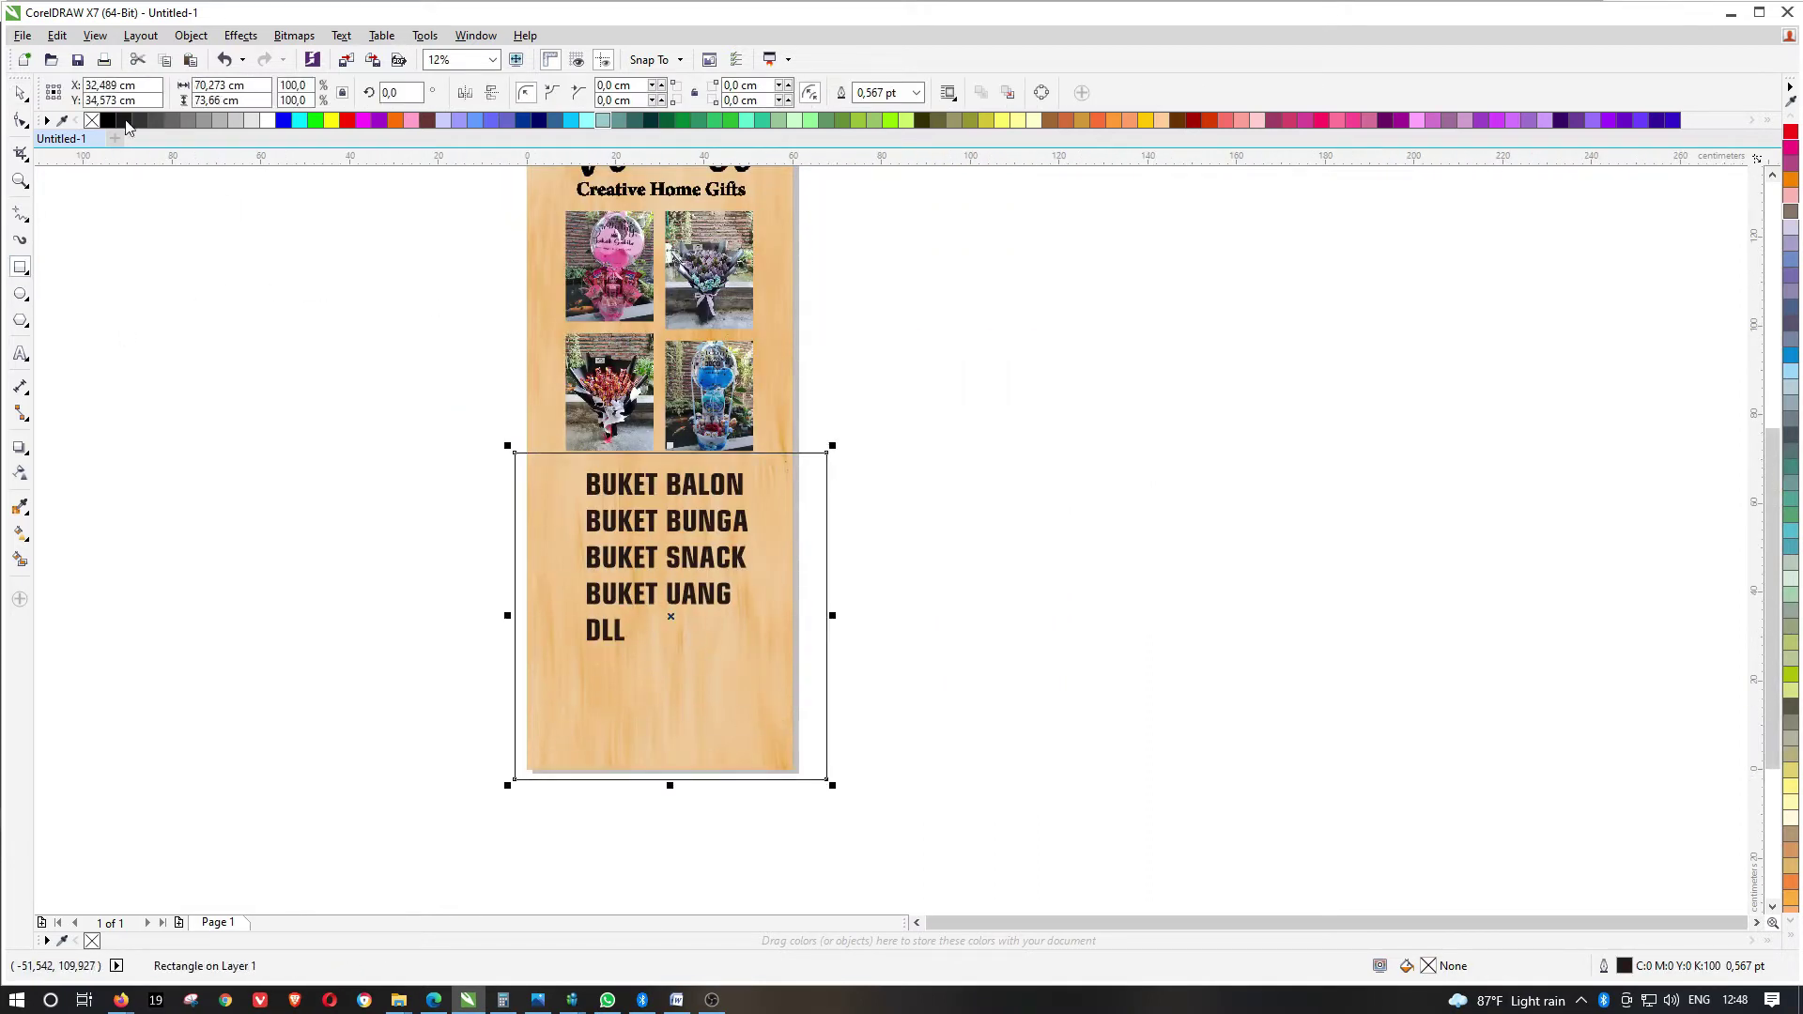
pyautogui.hotkey('ctrl', 'q')
pyautogui.click(19, 92)
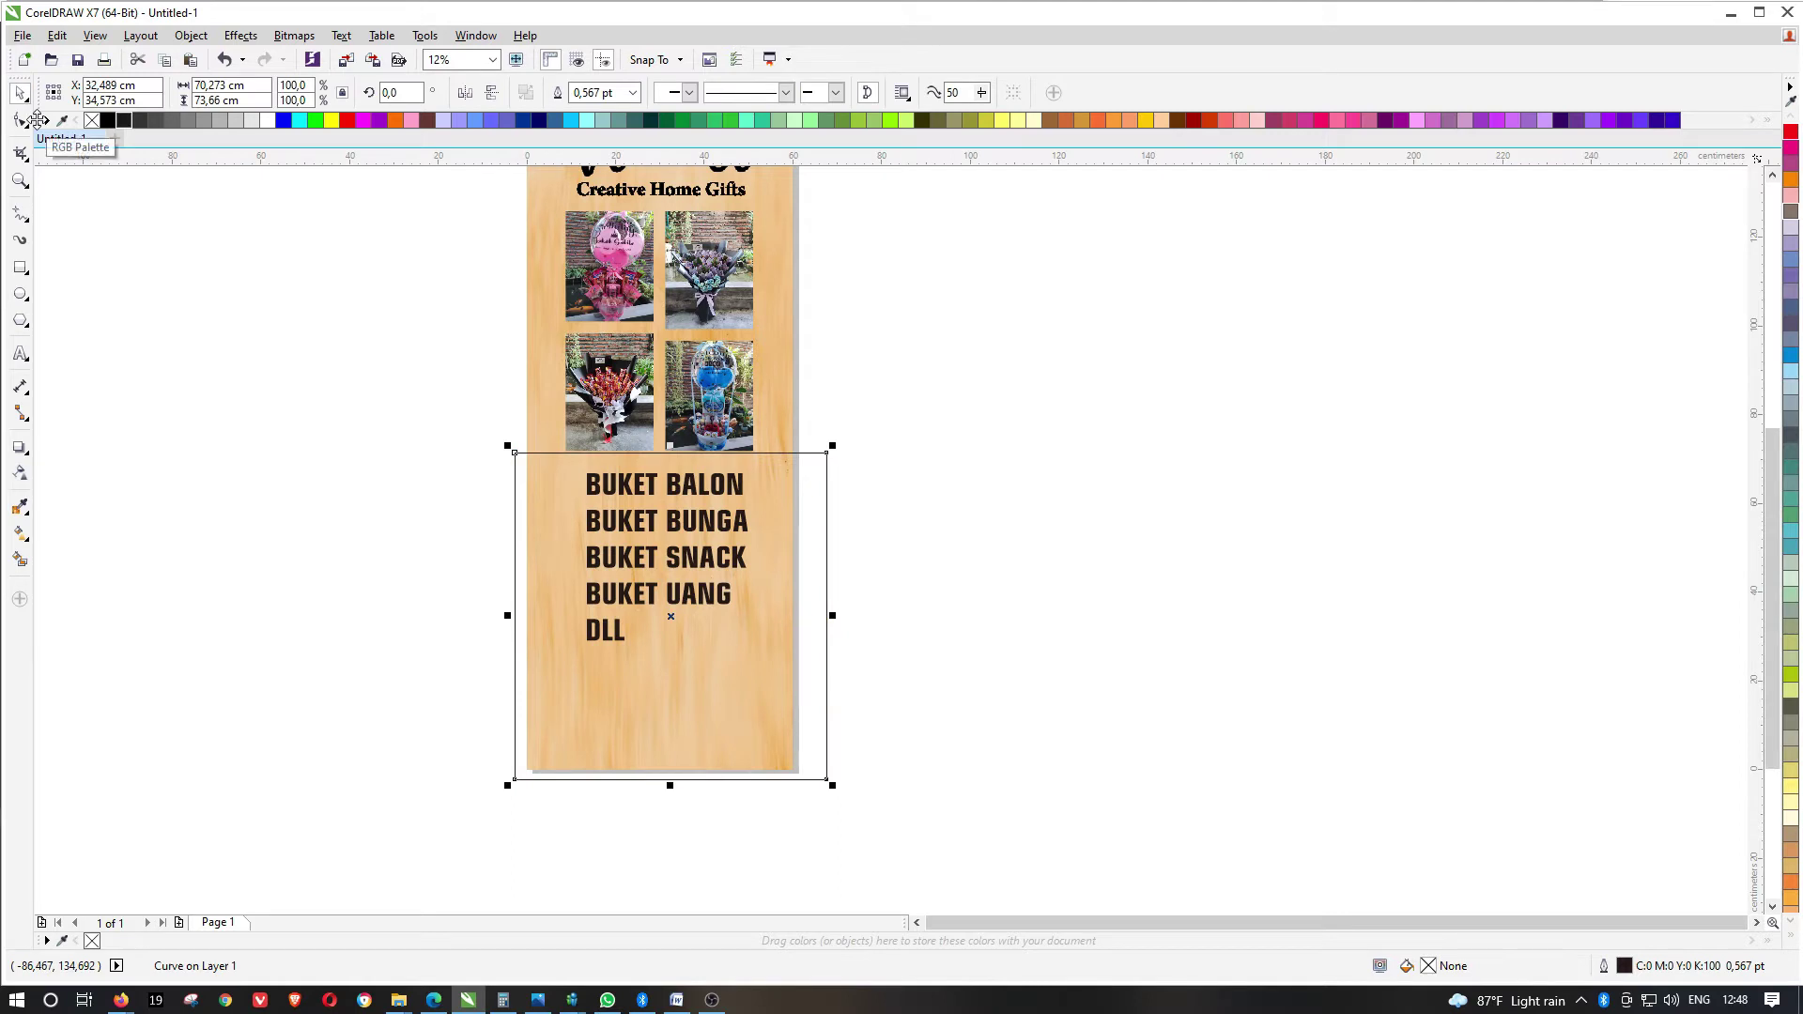
pyautogui.click(20, 117)
pyautogui.click(20, 93)
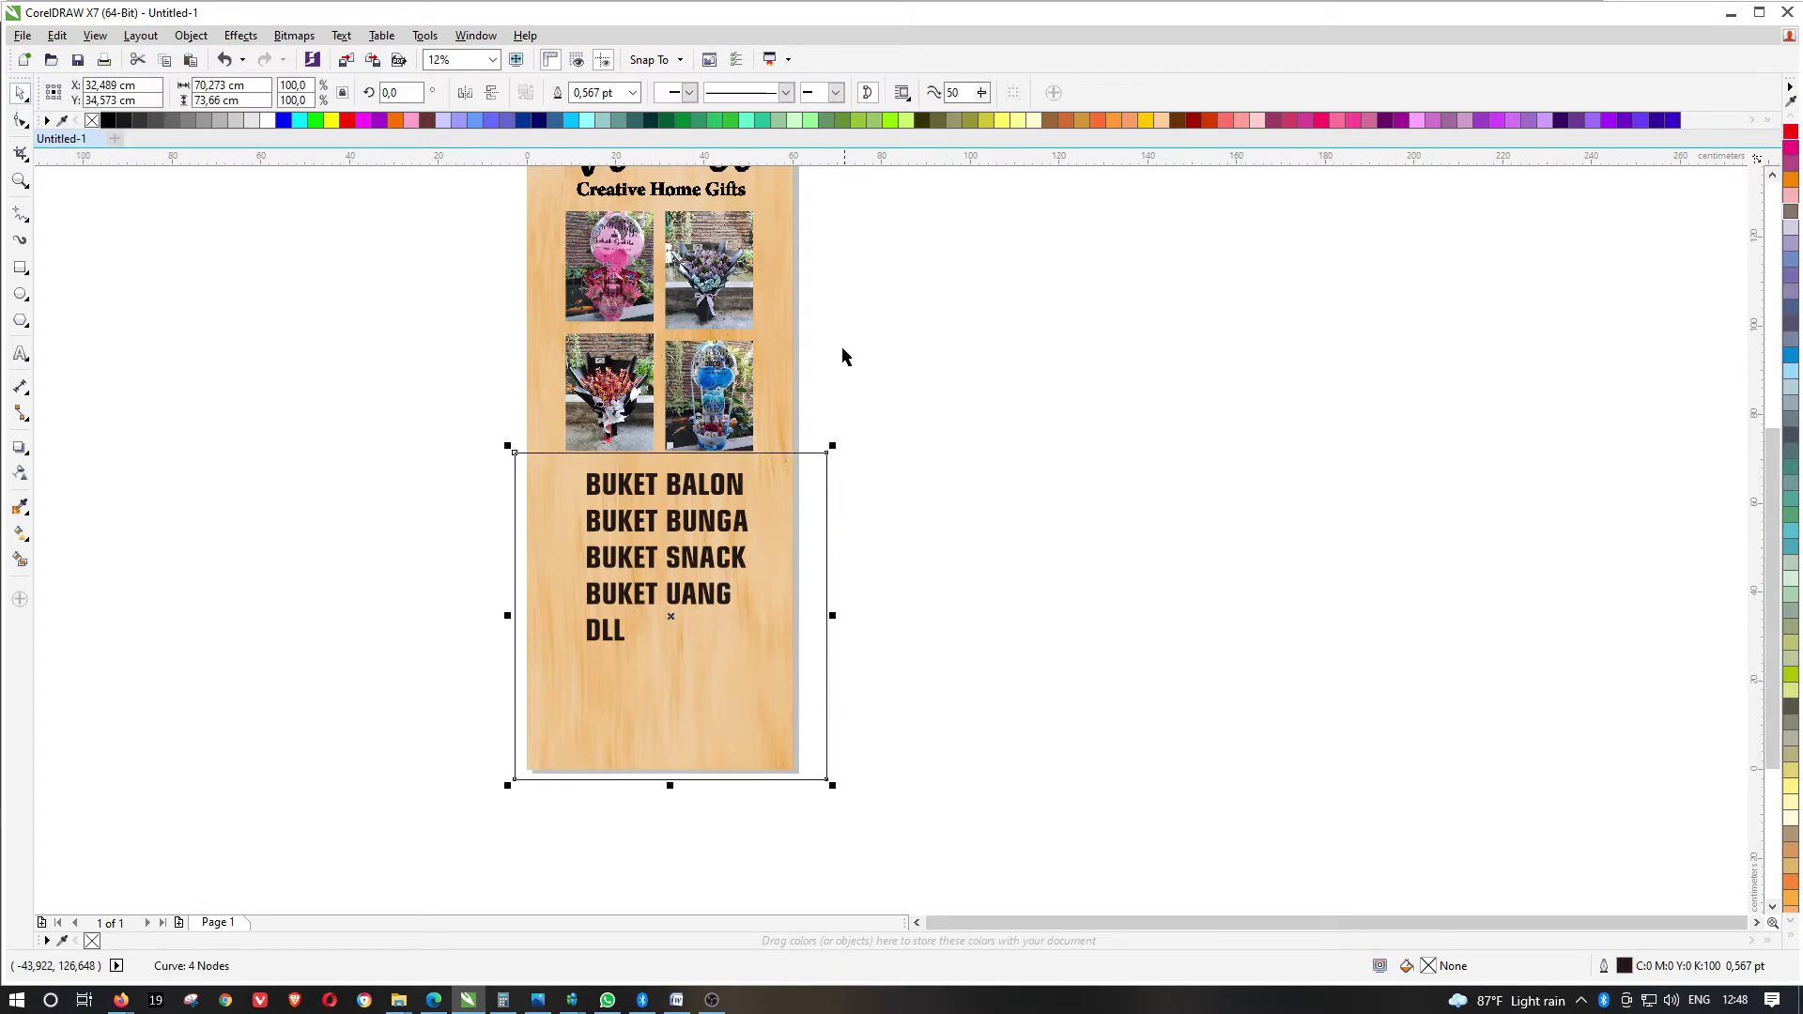
# Centre the curve horizontally on the panel and raise its upper-right corner so the top edge slopes
pyautogui.keyDown('shift'); pyautogui.click(785, 342); pyautogui.keyUp('shift')
pyautogui.press('c')
pyautogui.press('Escape')
pyautogui.scroll(1, 791, 480)
pyautogui.click(838, 460)
pyautogui.moveTo(831, 460); pyautogui.dragTo(840, 346)
pyautogui.click(19, 120)
pyautogui.click(25, 99)
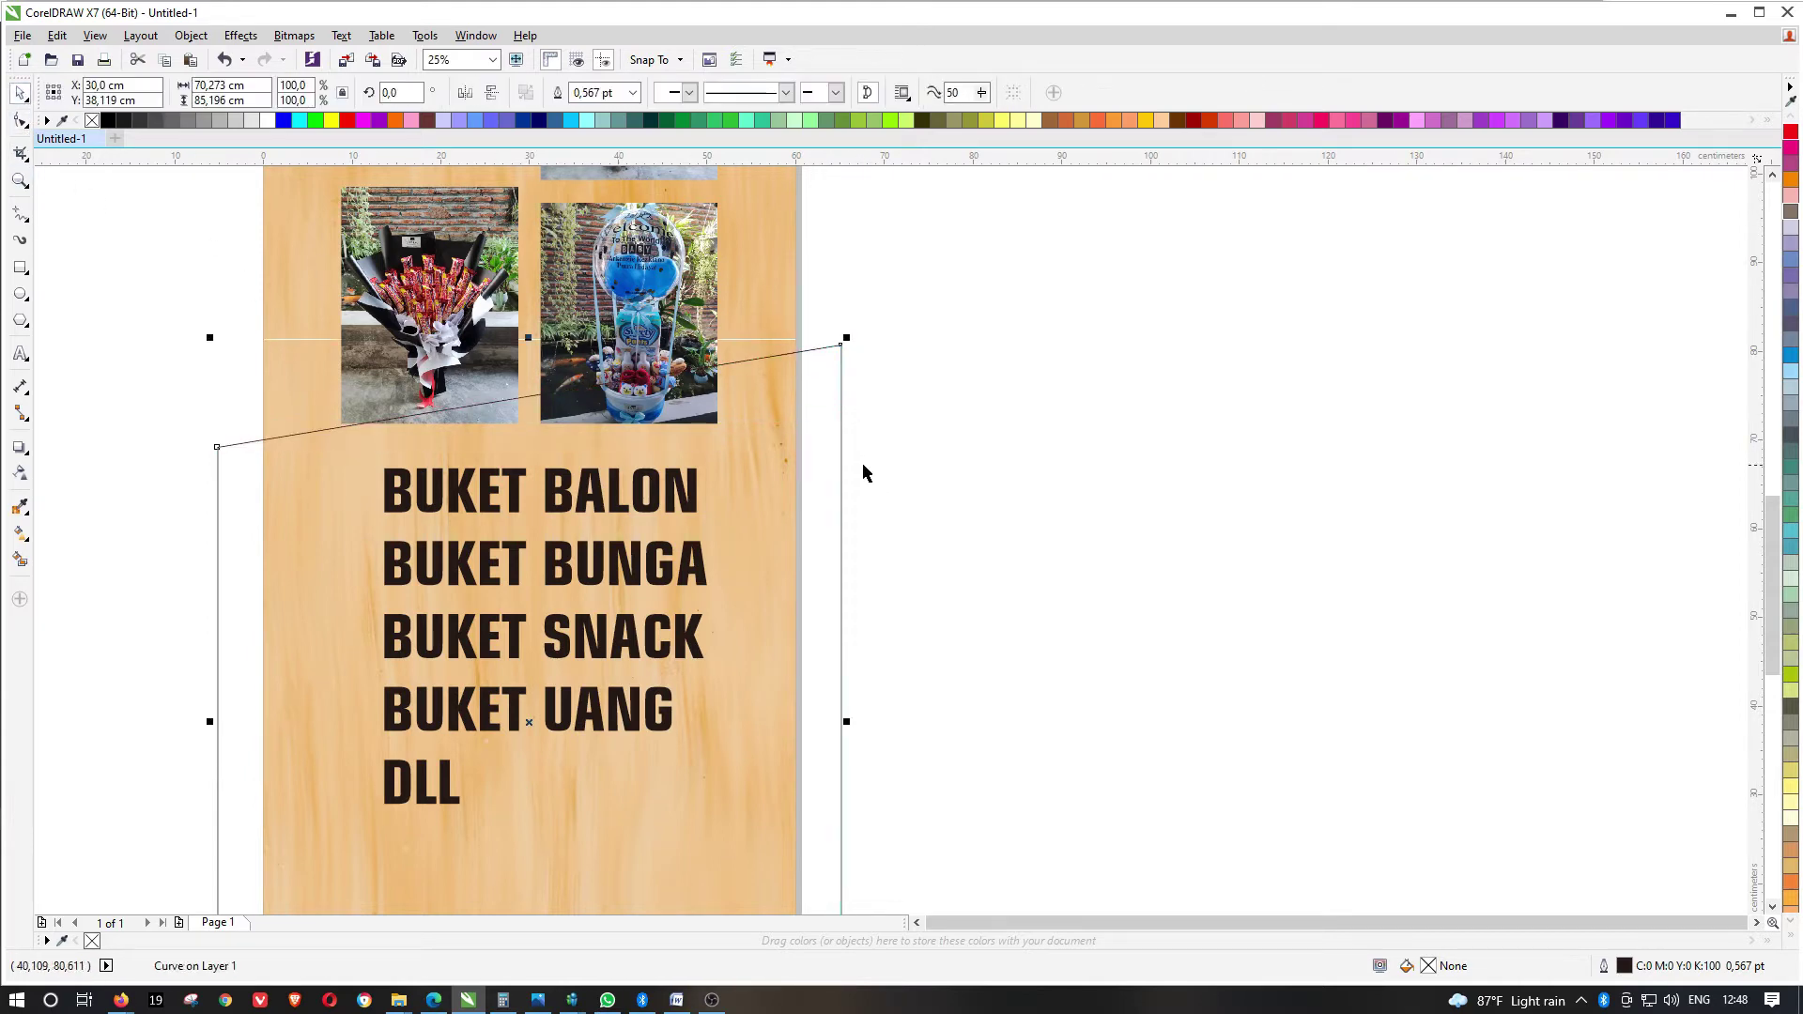
# Duplicate the sloped shape slightly lower, mirror the copy horizontally and fill it with orange (C0 M60 Y100 K0)
pyautogui.moveTo(822, 443); pyautogui.dragTo(776, 475)
pyautogui.scroll(-2, 819, 461)
pyautogui.click(472, 91)
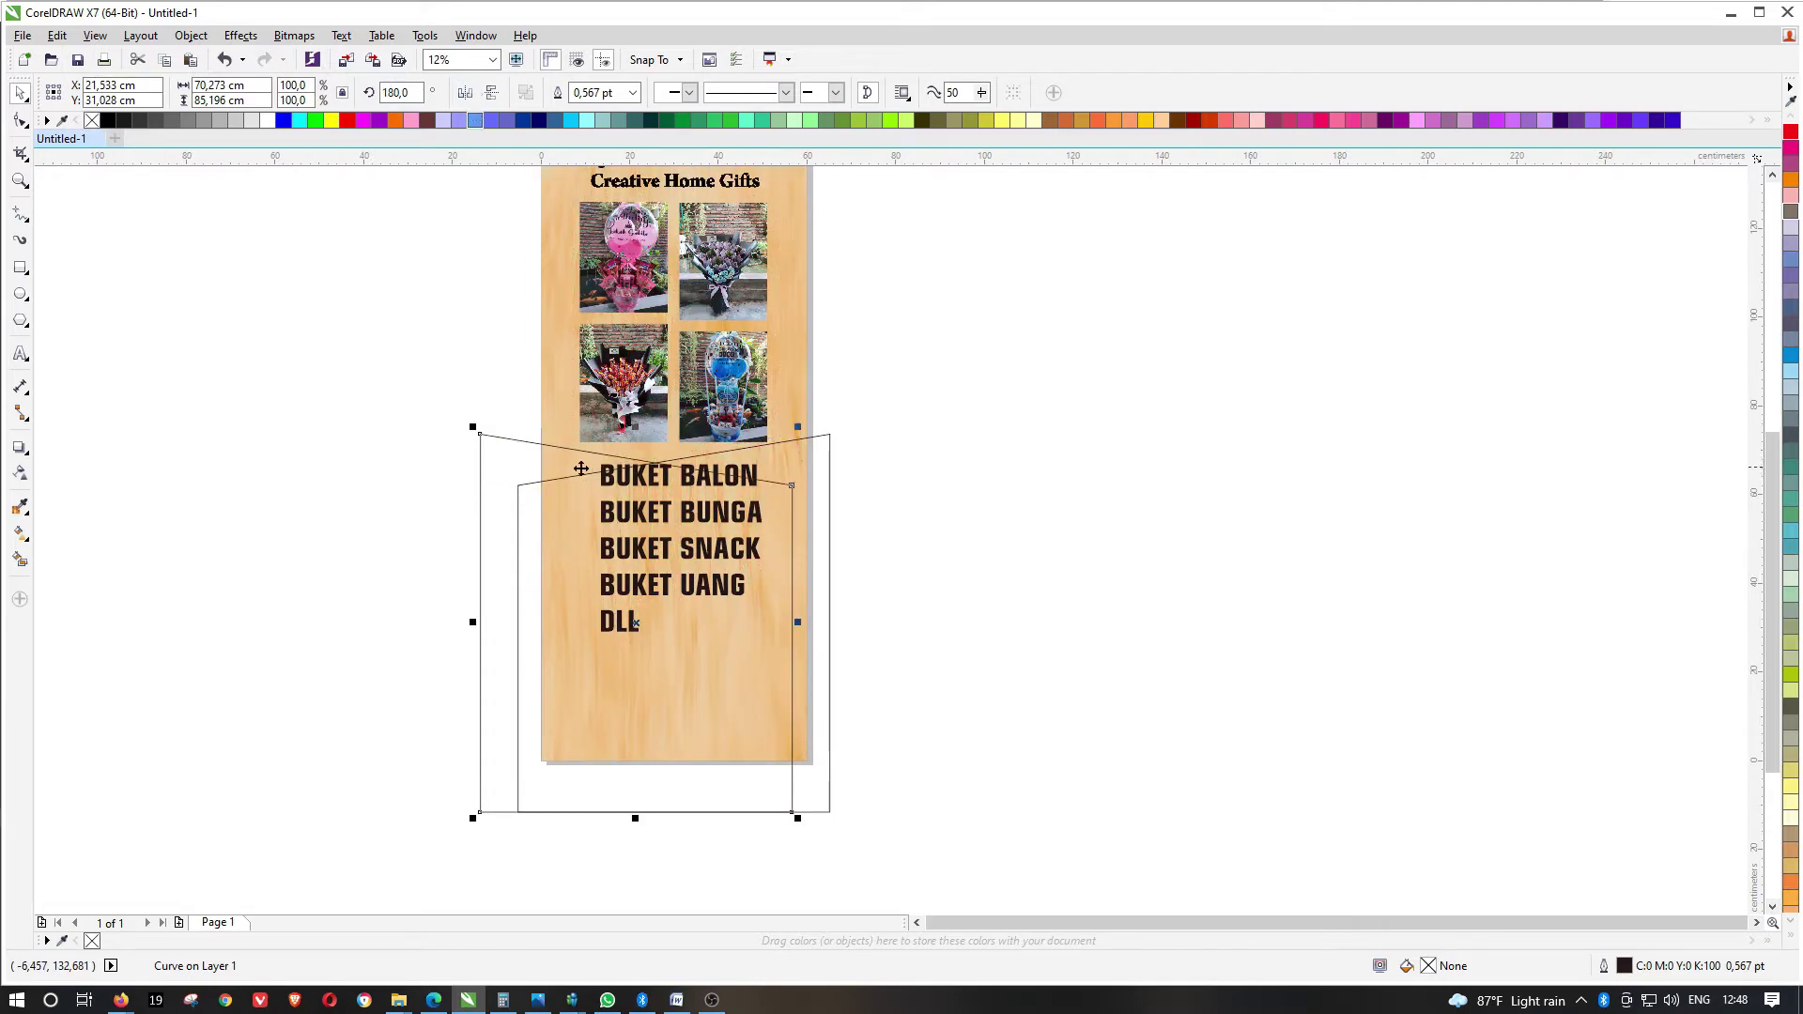
pyautogui.scroll(2, 583, 470)
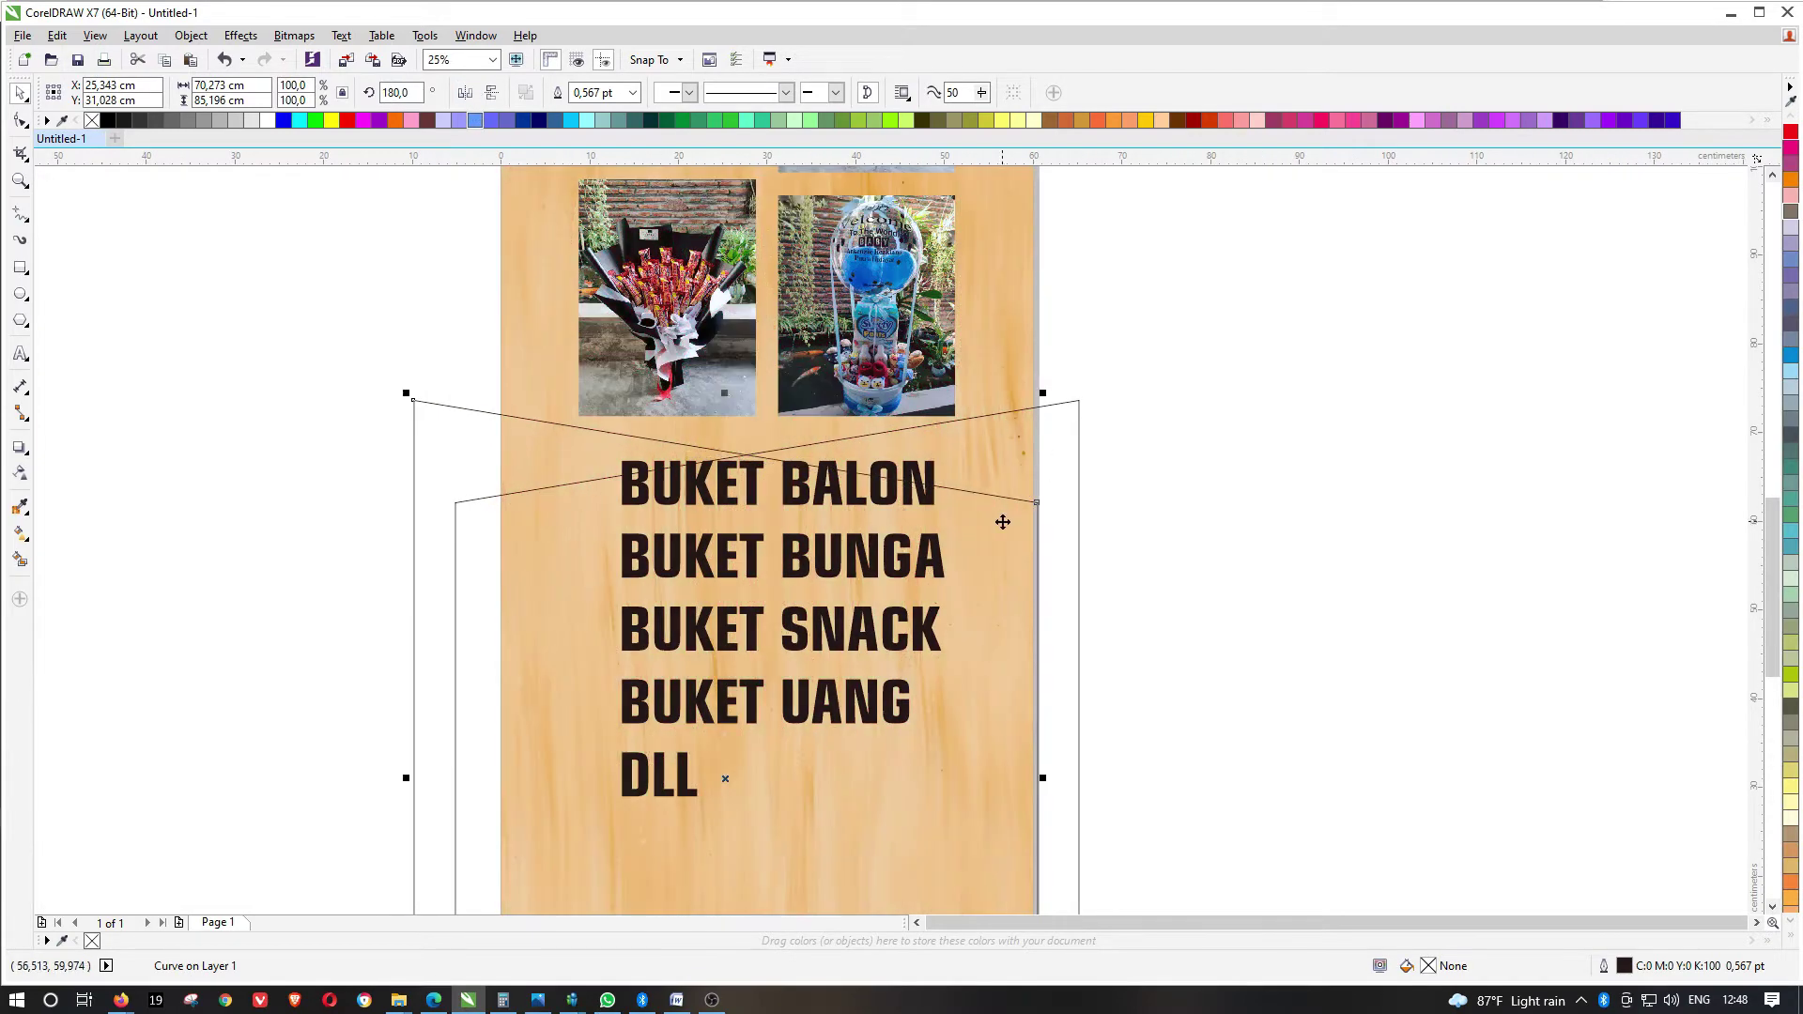
pyautogui.click(1791, 180)
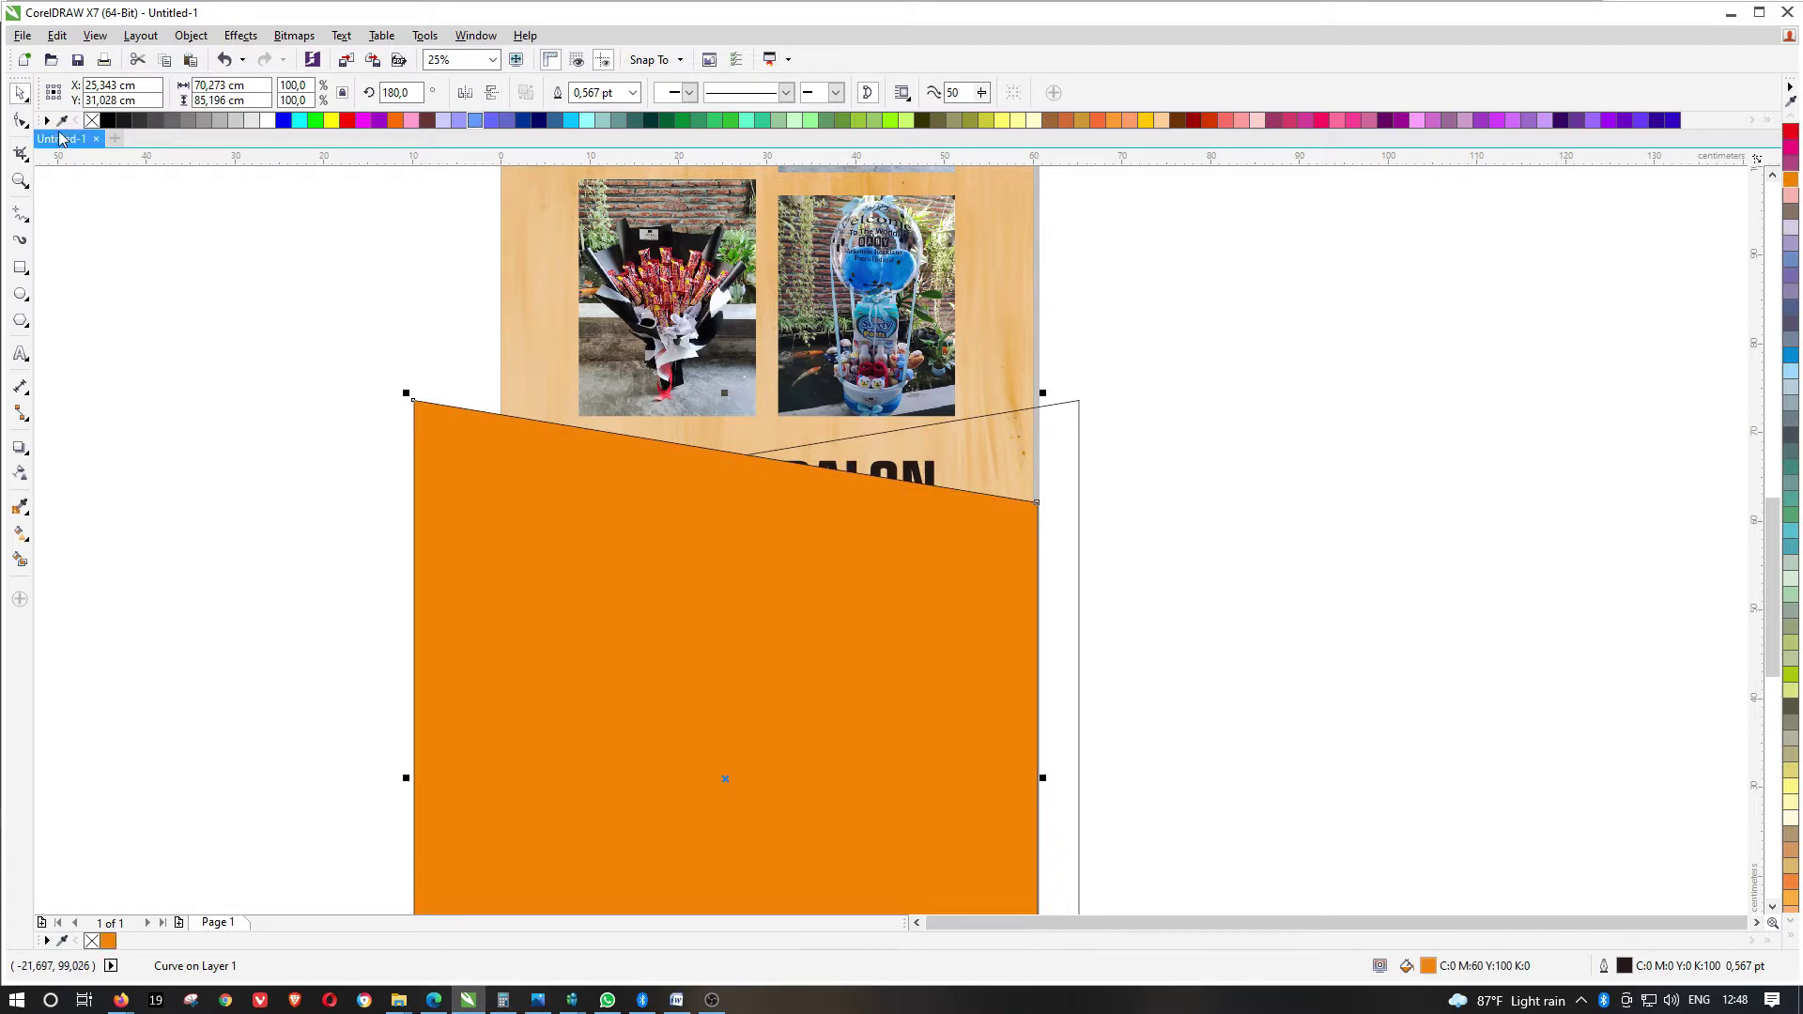
# Fill the original sloped shape with black, remove both shapes' outlines and align their centres horizontally
pyautogui.click(1075, 445)
pyautogui.click(1077, 449)
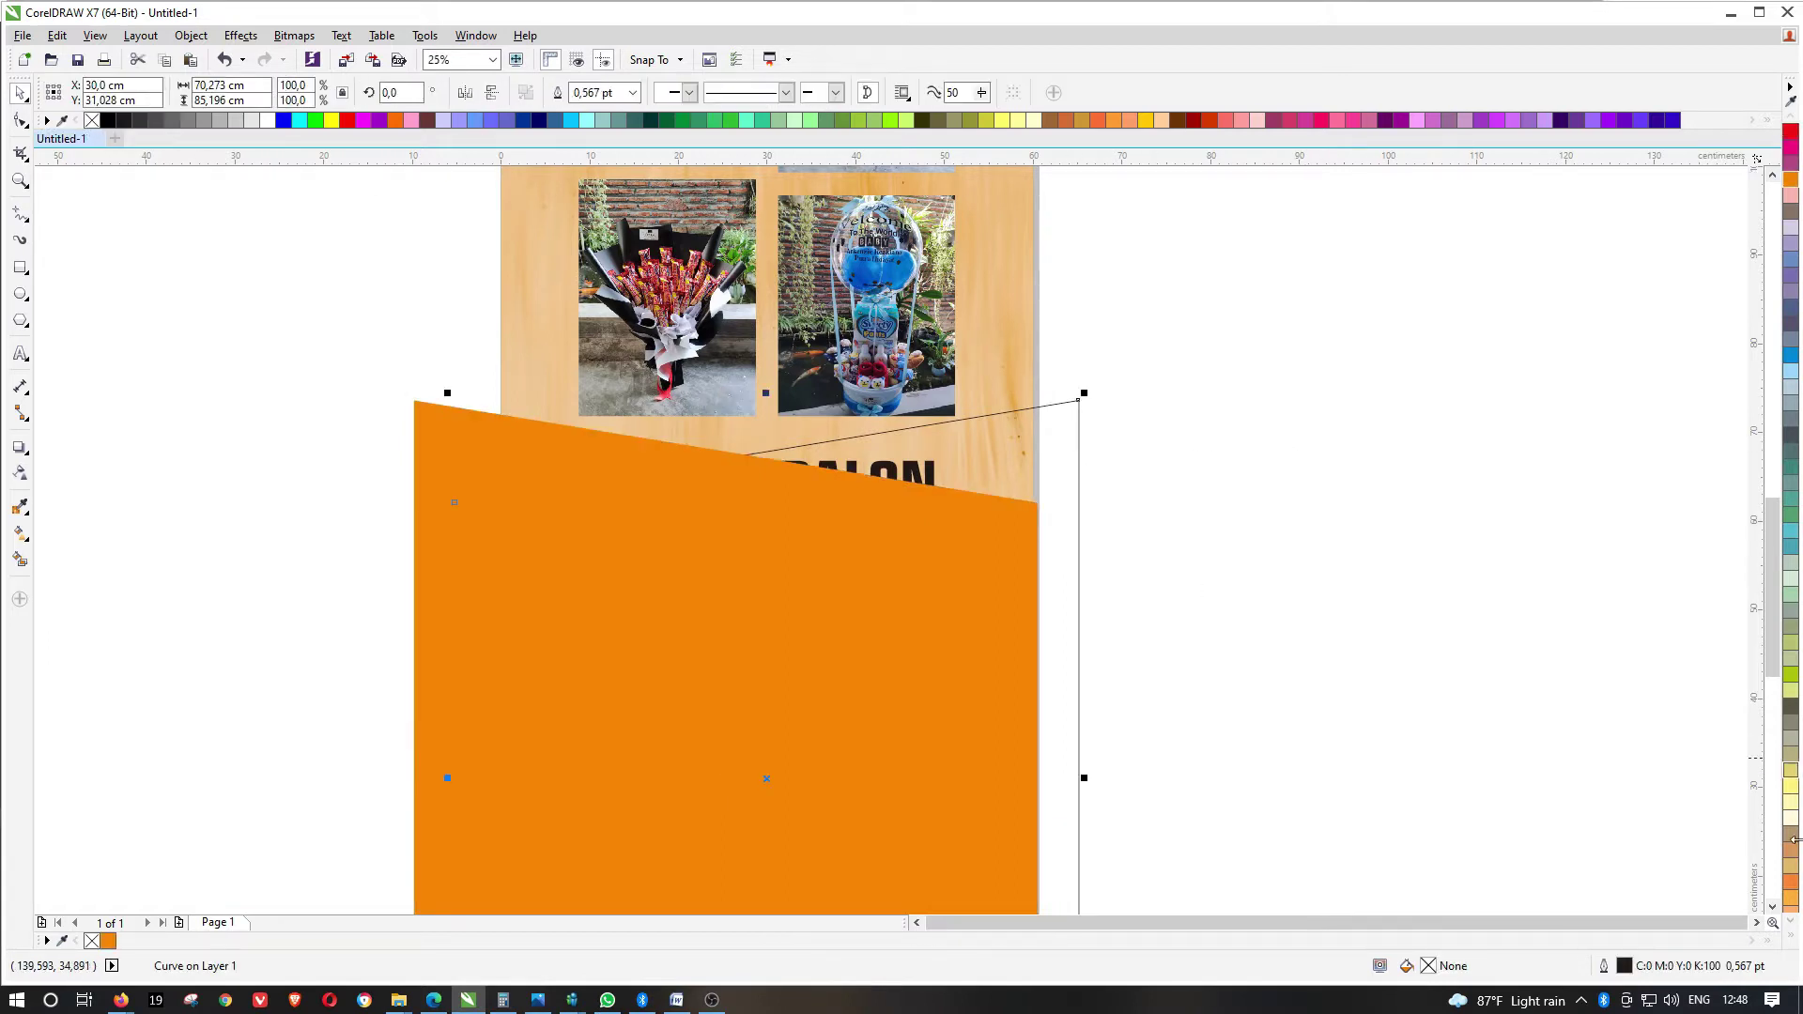
pyautogui.click(1783, 929)
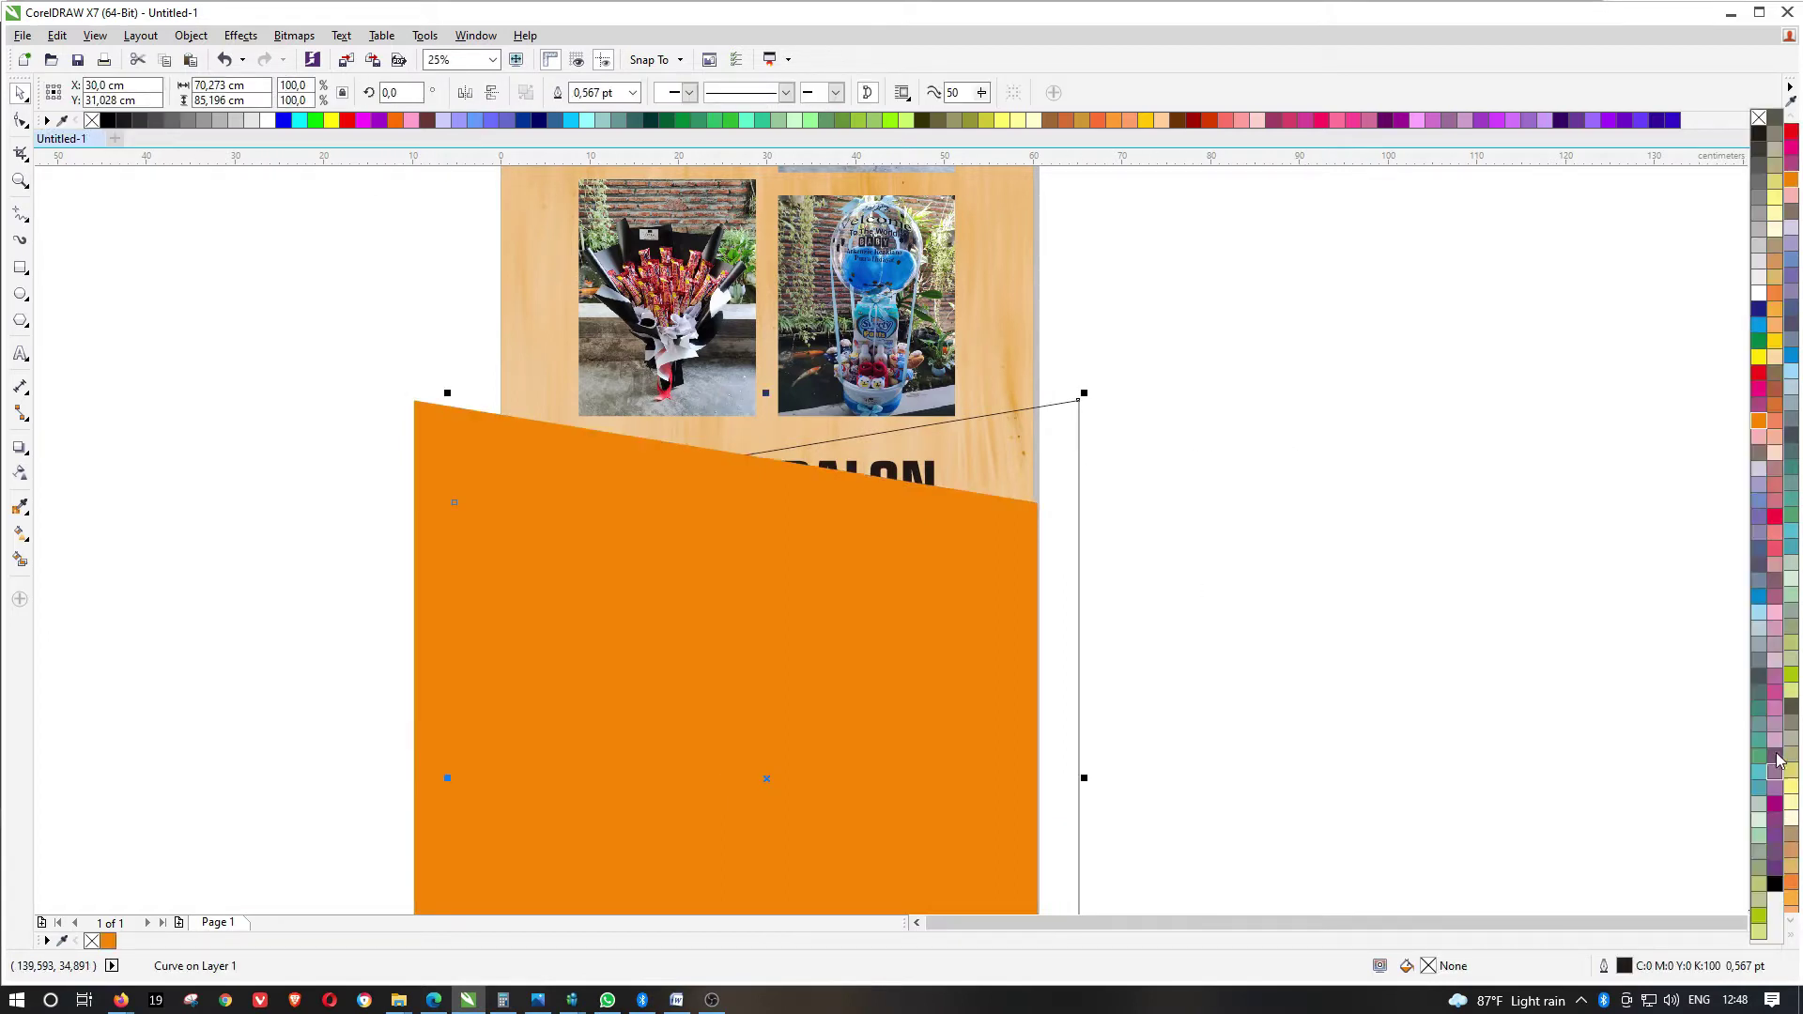
pyautogui.click(1773, 884)
pyautogui.keyDown('shift'); pyautogui.click(860, 576); pyautogui.keyUp('shift')
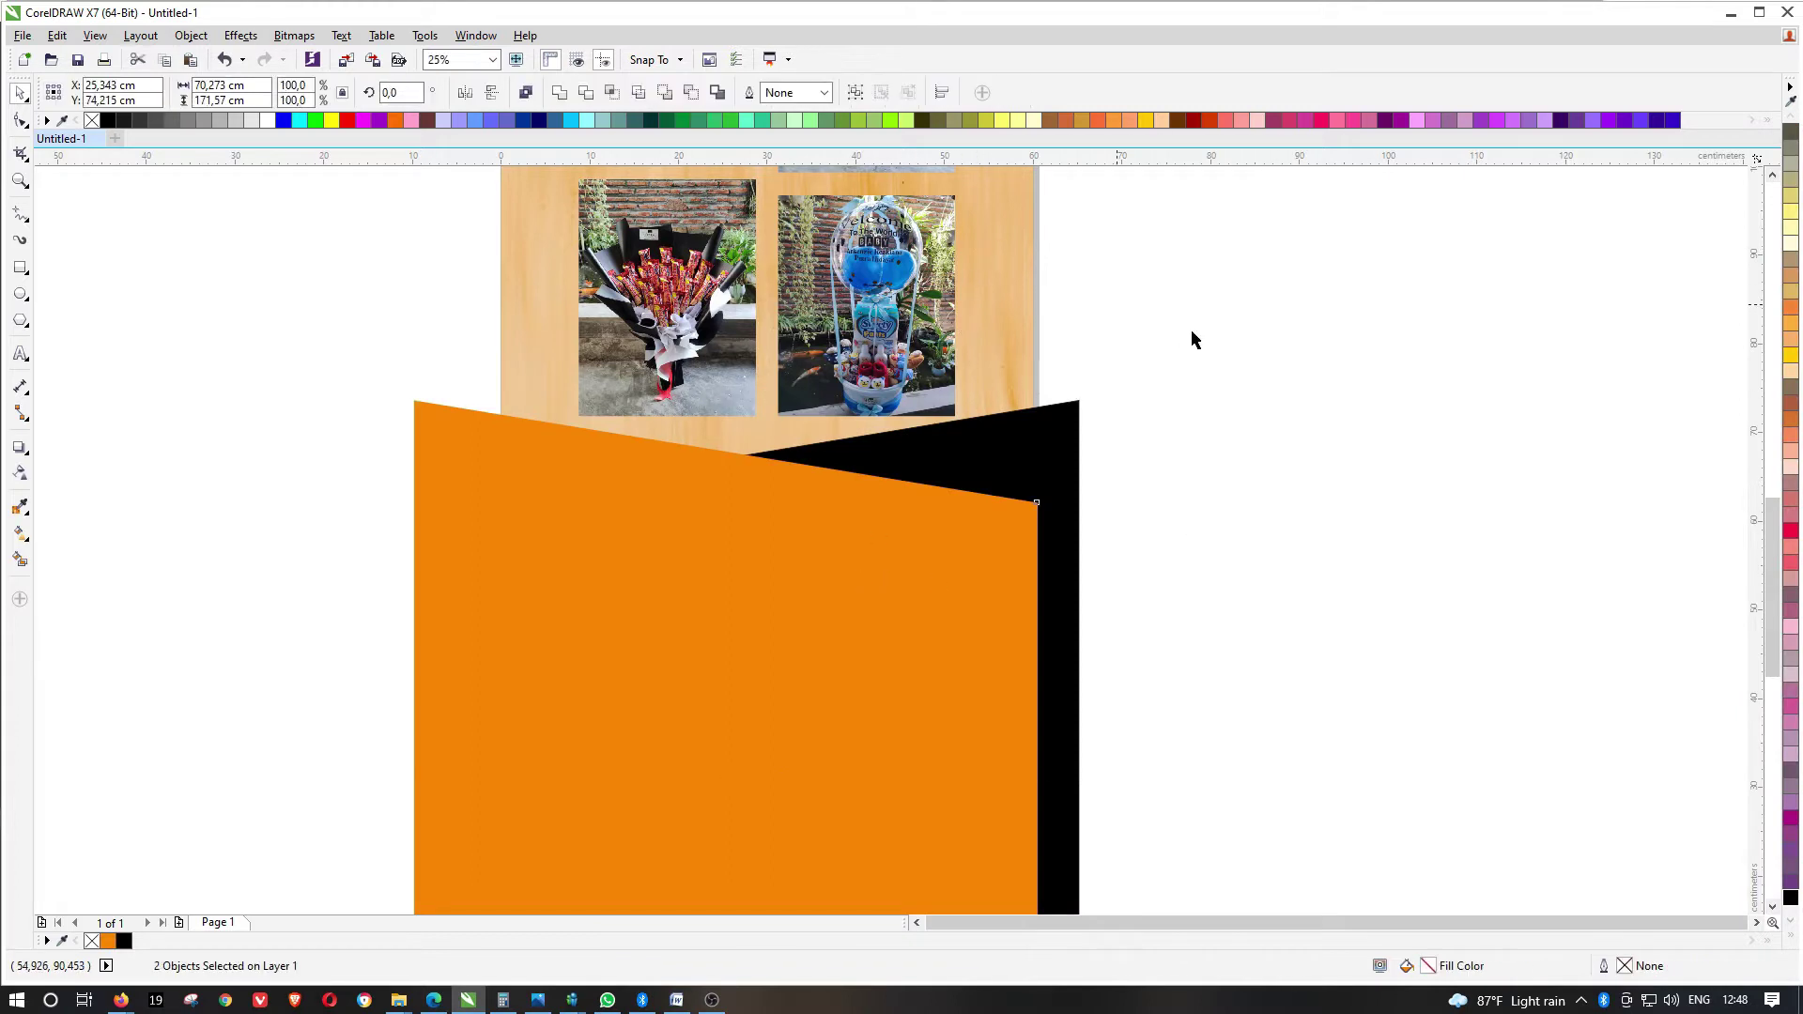
pyautogui.press('c')
# Bring the product list in front of the orange and black shapes
pyautogui.scroll(-2, 1084, 358)
pyautogui.moveTo(1232, 331); pyautogui.dragTo(620, 863)
pyautogui.moveTo(1251, 358); pyautogui.dragTo(767, 685)
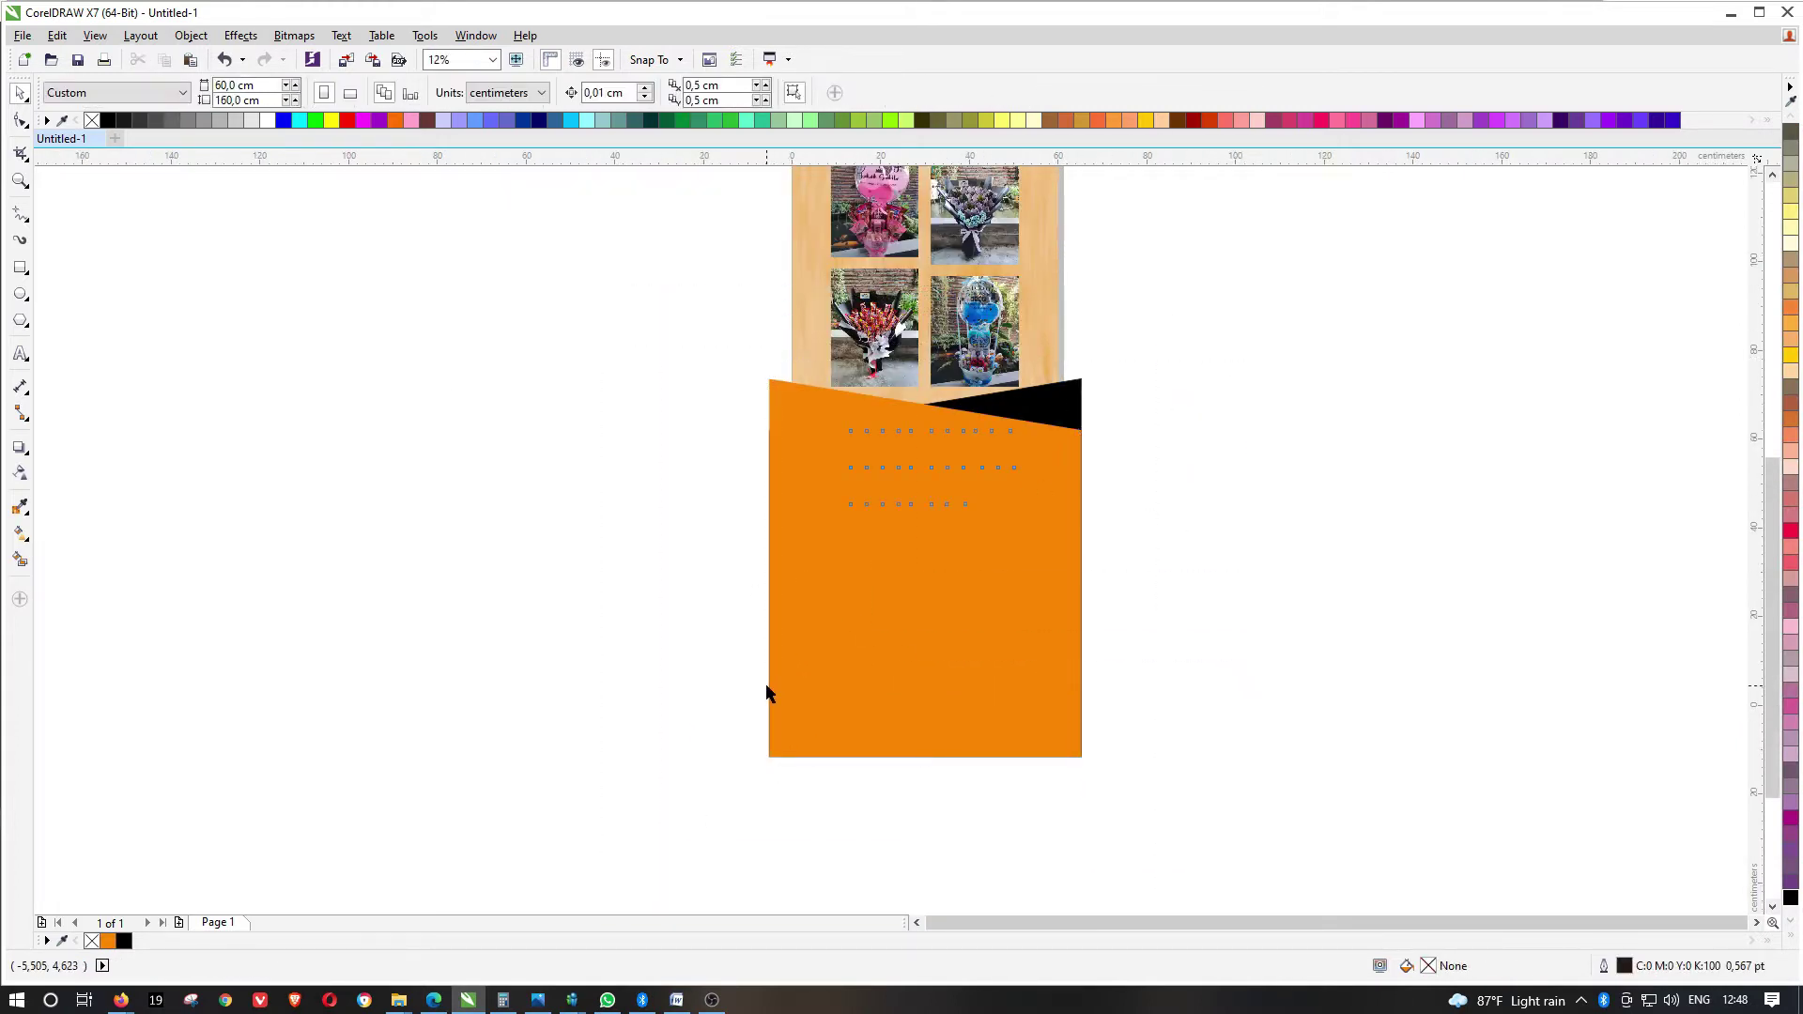
pyautogui.hotkey('shift', 'pageup')
pyautogui.click(1266, 368)
# Place the orange and black shapes inside the banner's PowerClip frame
pyautogui.click(1062, 466)
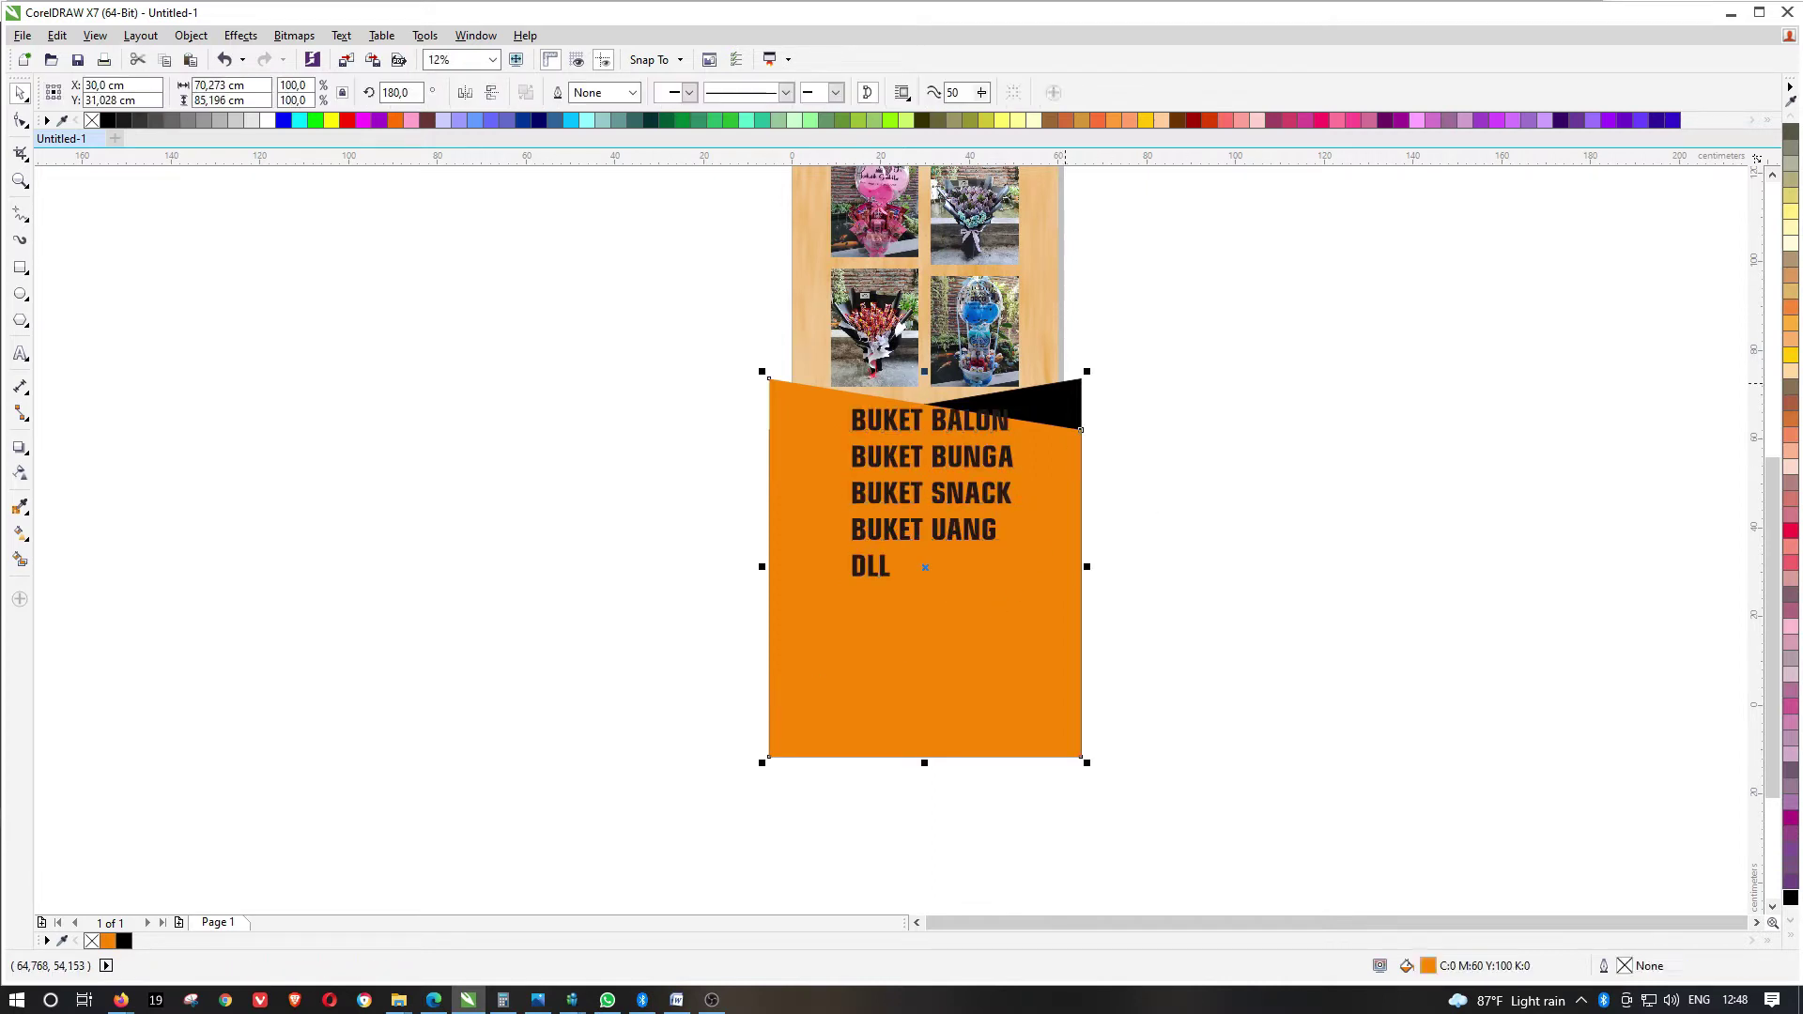
pyautogui.keyDown('shift'); pyautogui.click(1063, 402); pyautogui.keyUp('shift')
pyautogui.hotkey('ctrl', '1')
pyautogui.click(1038, 289)
pyautogui.hotkey('shift', 'F2')
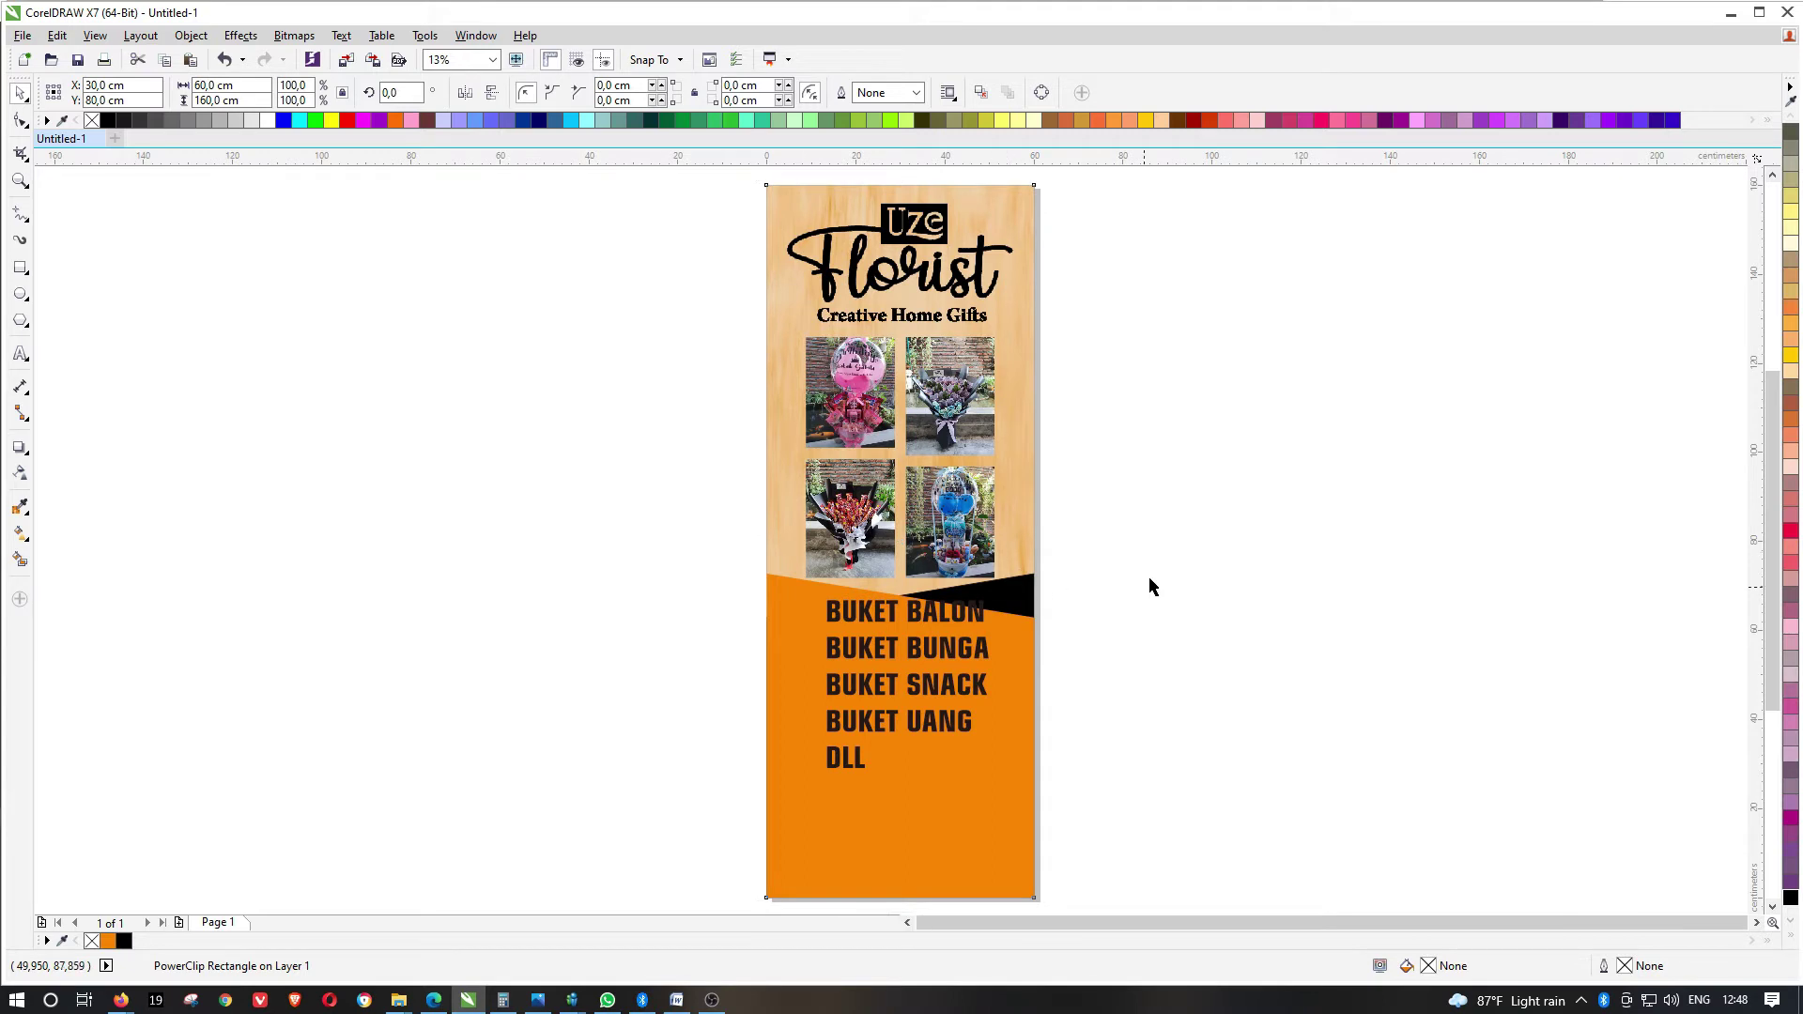
# Shift the product list about 7 cm towards the banner's left edge
pyautogui.click(1320, 556)
pyautogui.keyDown('ctrl'); pyautogui.click(1301, 555); pyautogui.keyUp('ctrl')
pyautogui.moveTo(1310, 577); pyautogui.dragTo(781, 833)
pyautogui.moveTo(880, 606); pyautogui.dragTo(850, 614)
# Bring in the ivy-covered wall photo and set its rotation to 0°
pyautogui.click(1148, 611)
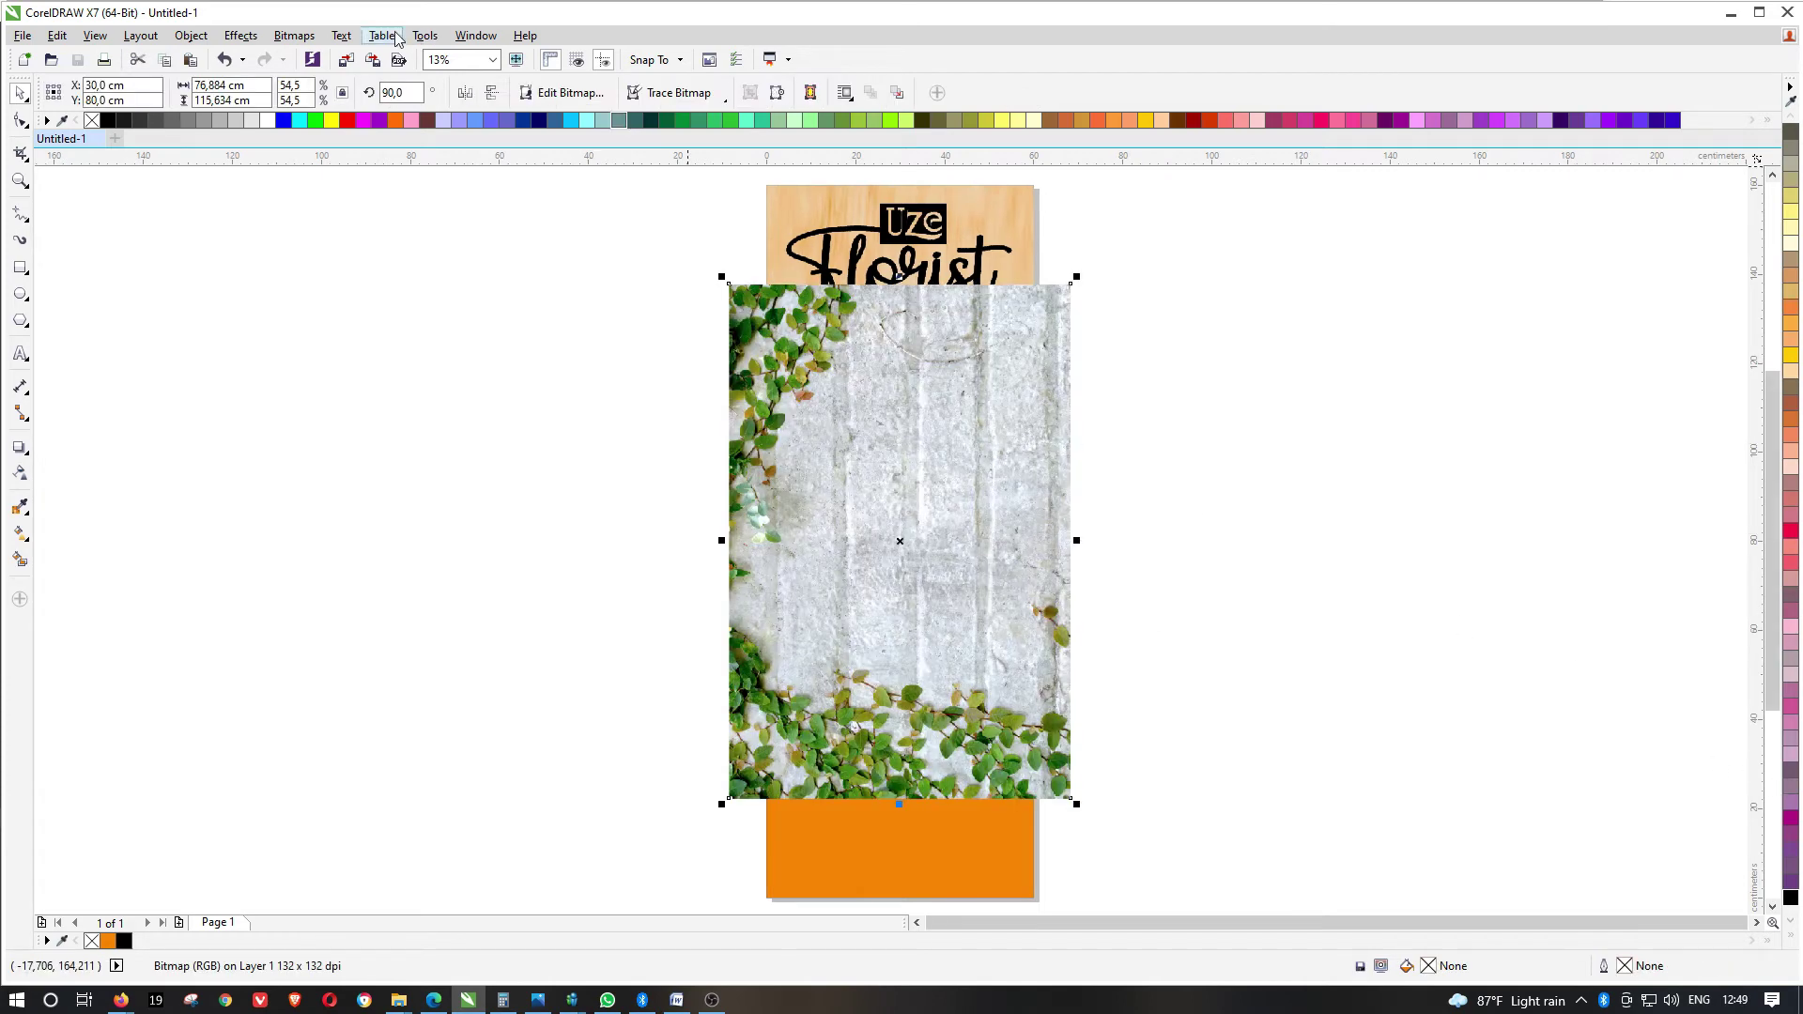
pyautogui.write('270')
pyautogui.press('Return')
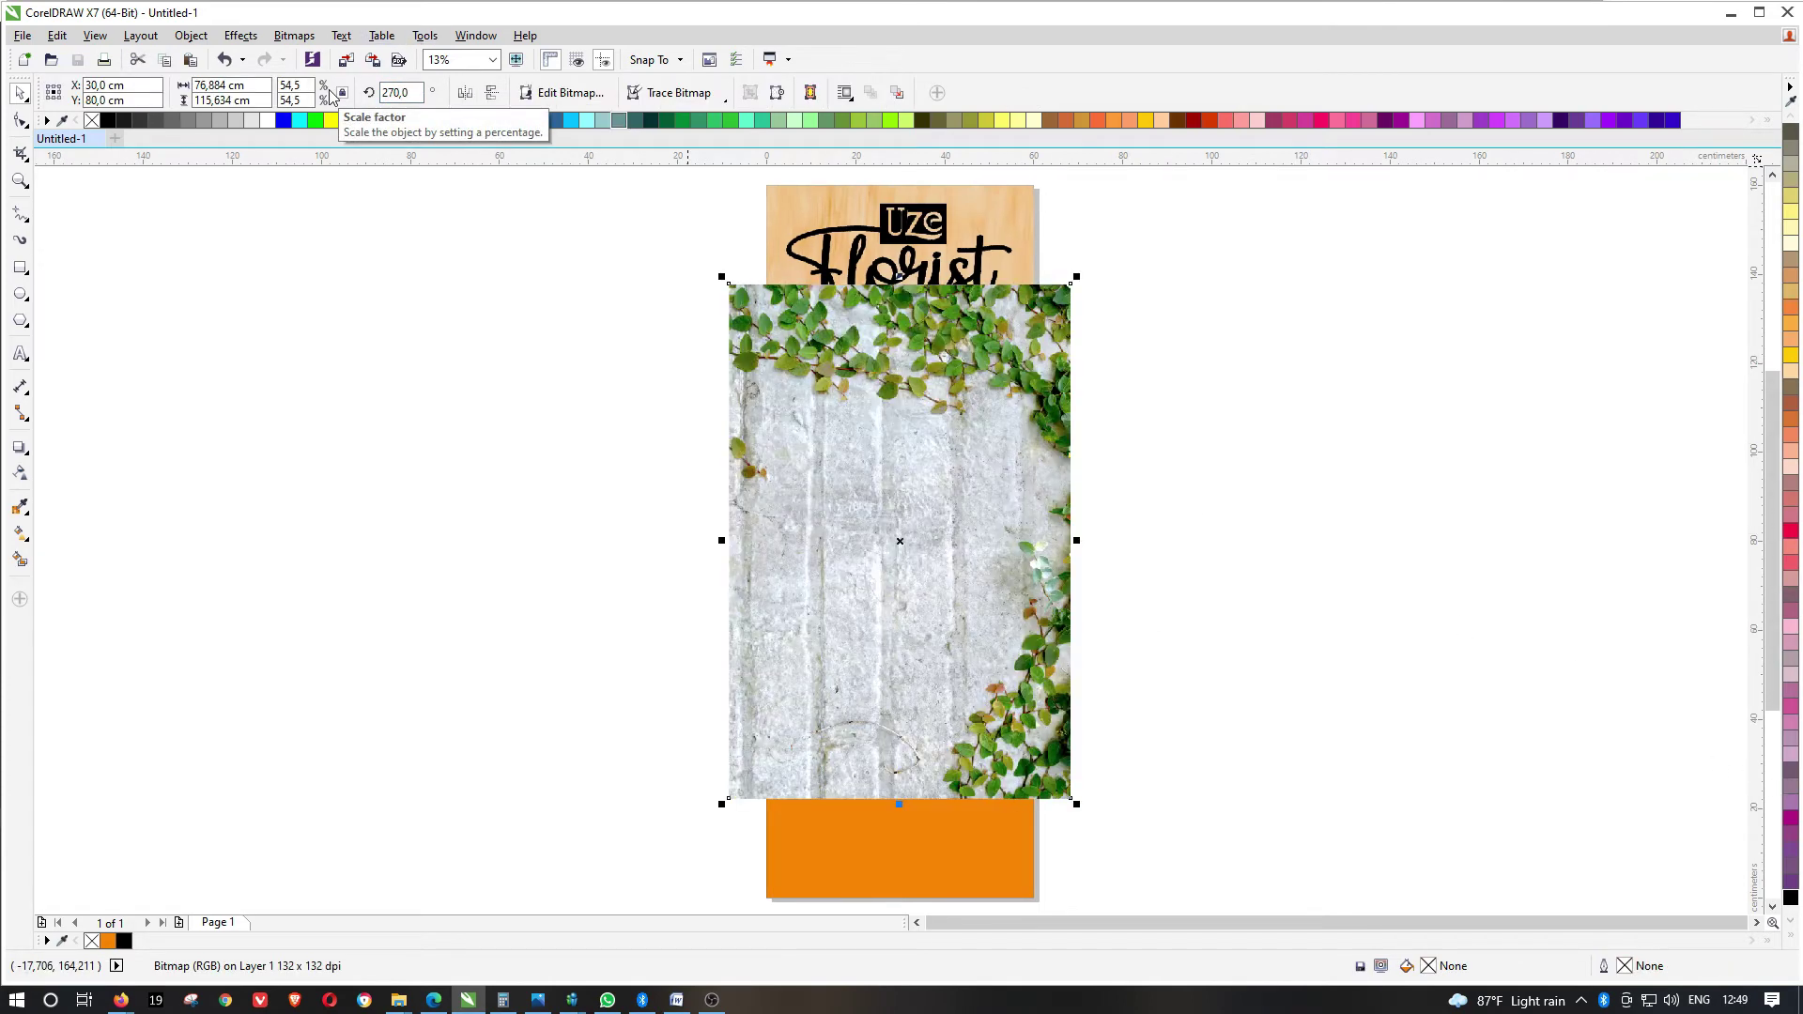
pyautogui.write('0')
pyautogui.press('Return')
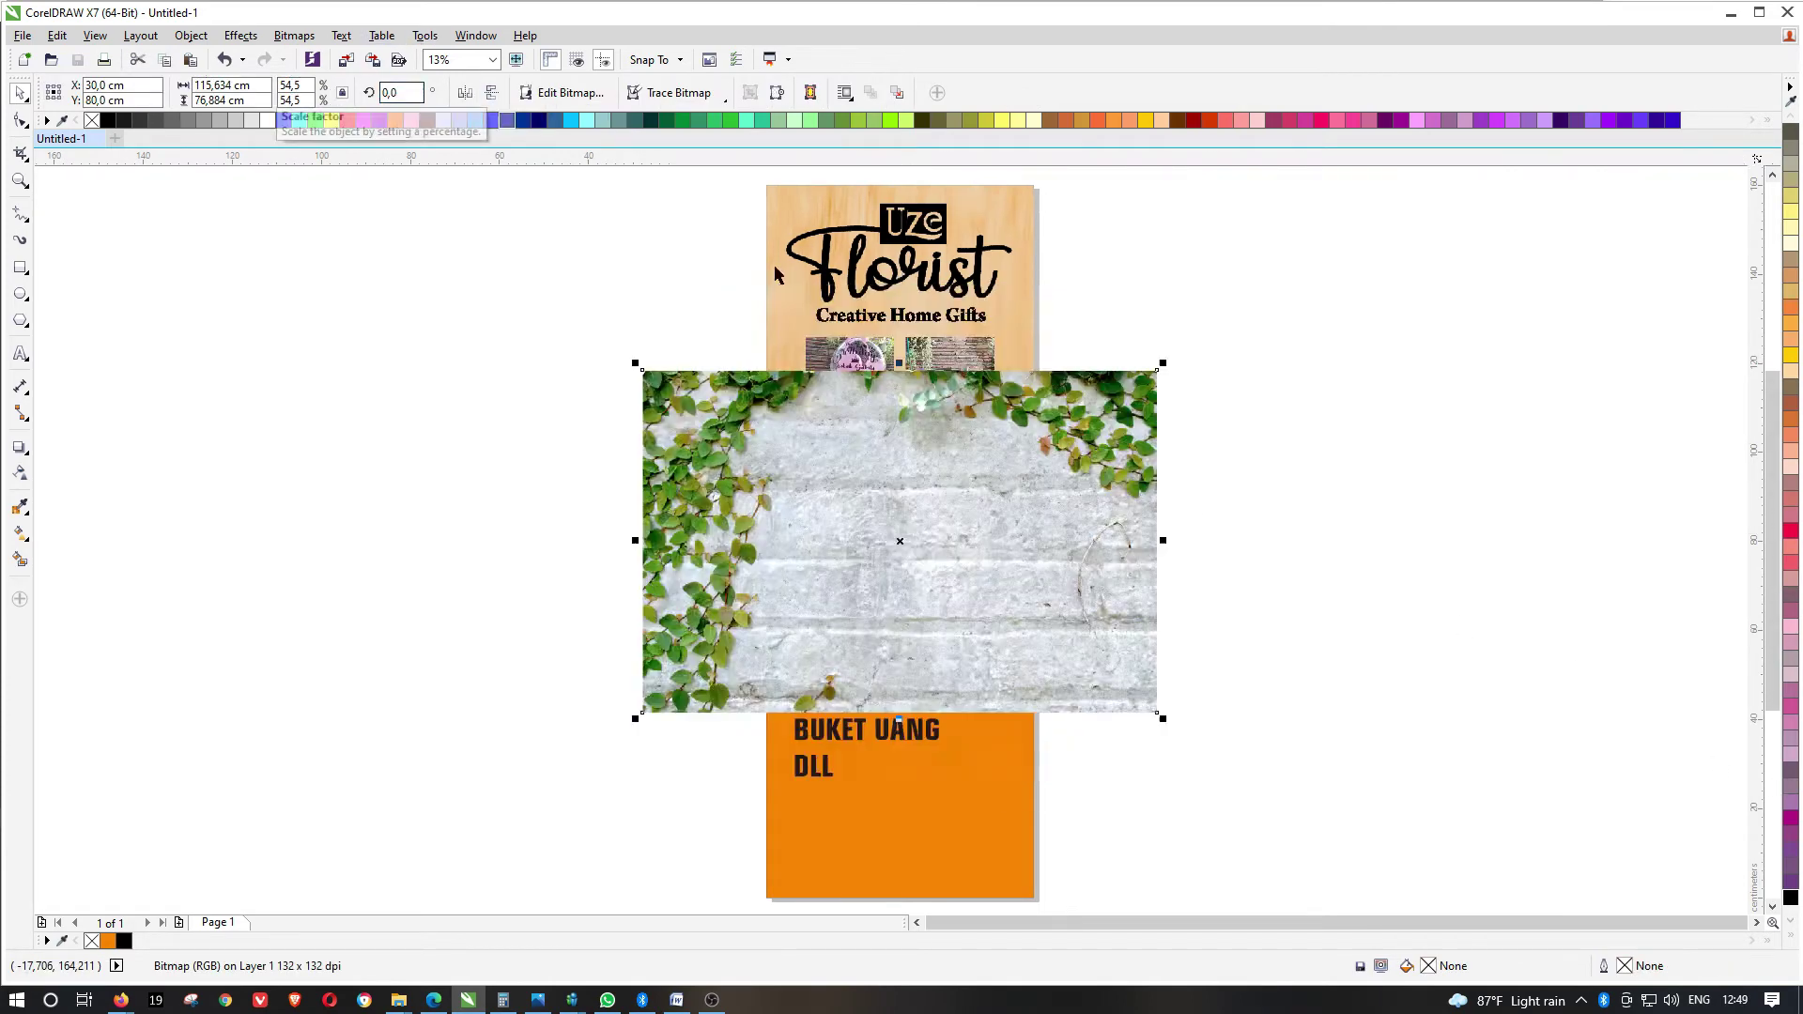
# Move the ivy wall photo up over the logo area and place it inside the banner's PowerClip frame
pyautogui.moveTo(989, 463); pyautogui.dragTo(988, 268)
pyautogui.hotkey('ctrl', '1')
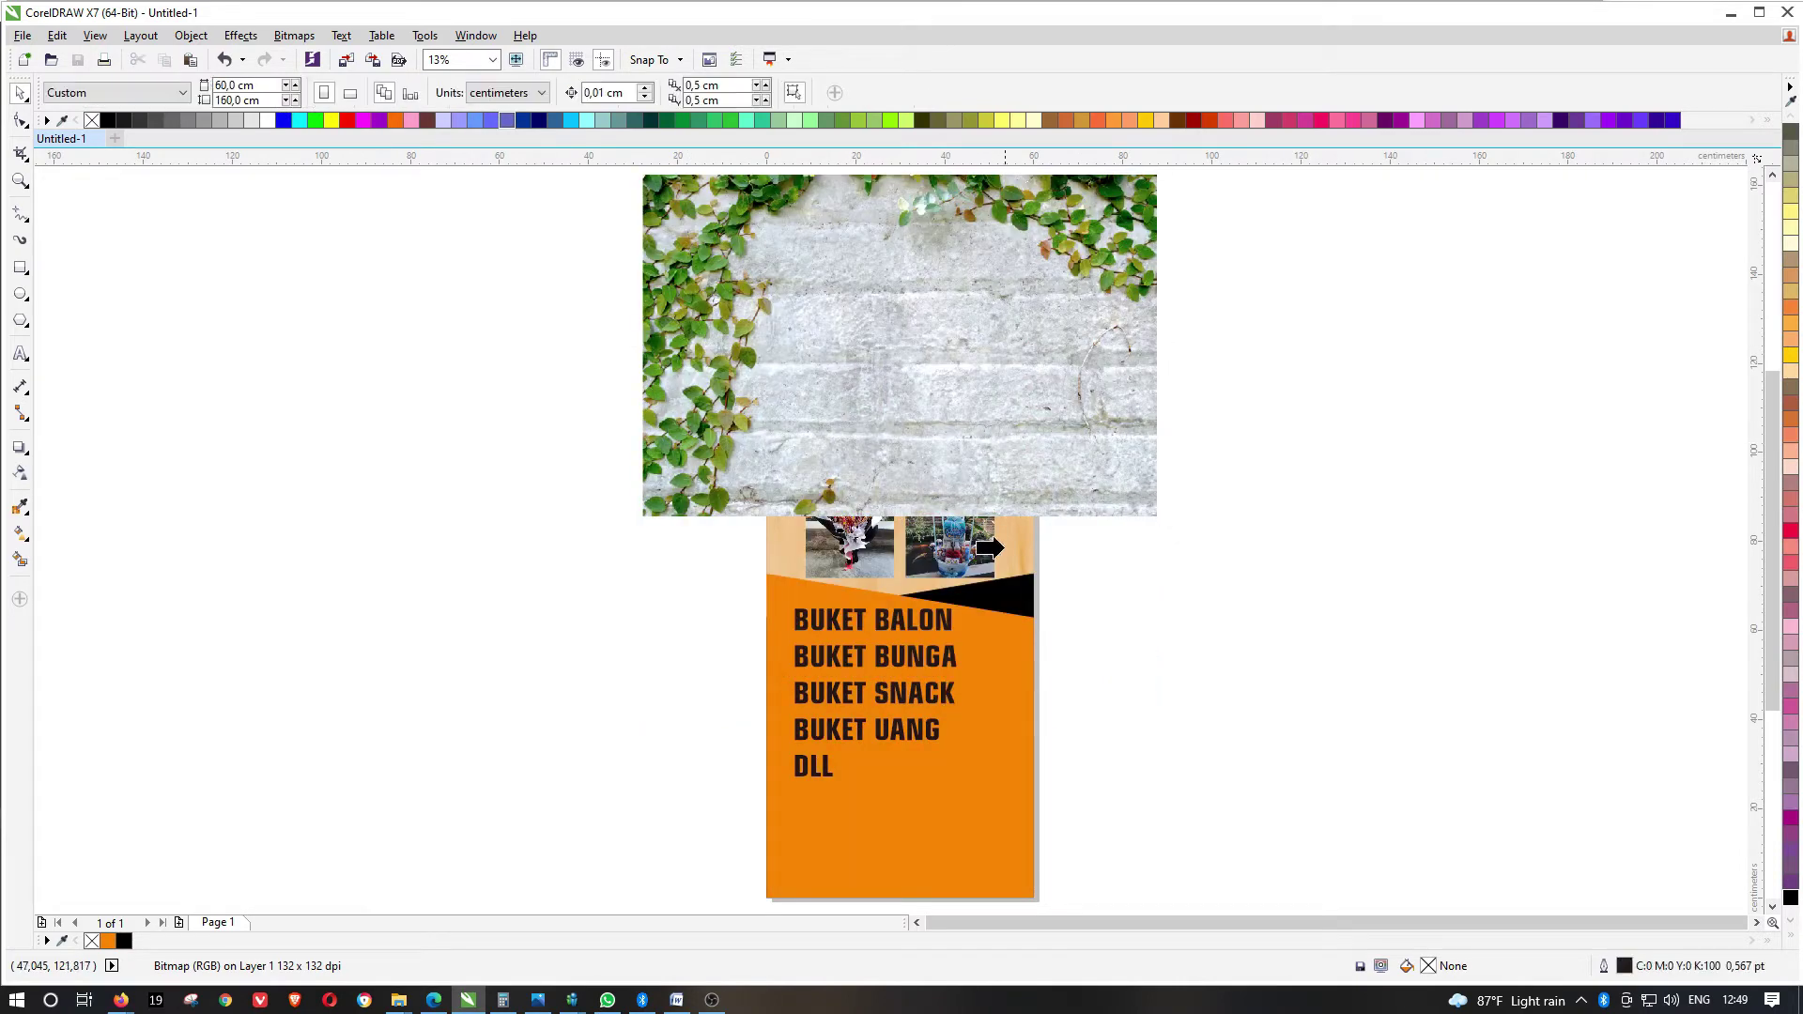
pyautogui.click(1002, 548)
# Open the banner's PowerClip contents and reorder them so the ivy wall lies behind the logo, with the wood texture at the very back
pyautogui.keyDown('ctrl'); pyautogui.click(986, 263); pyautogui.keyUp('ctrl')
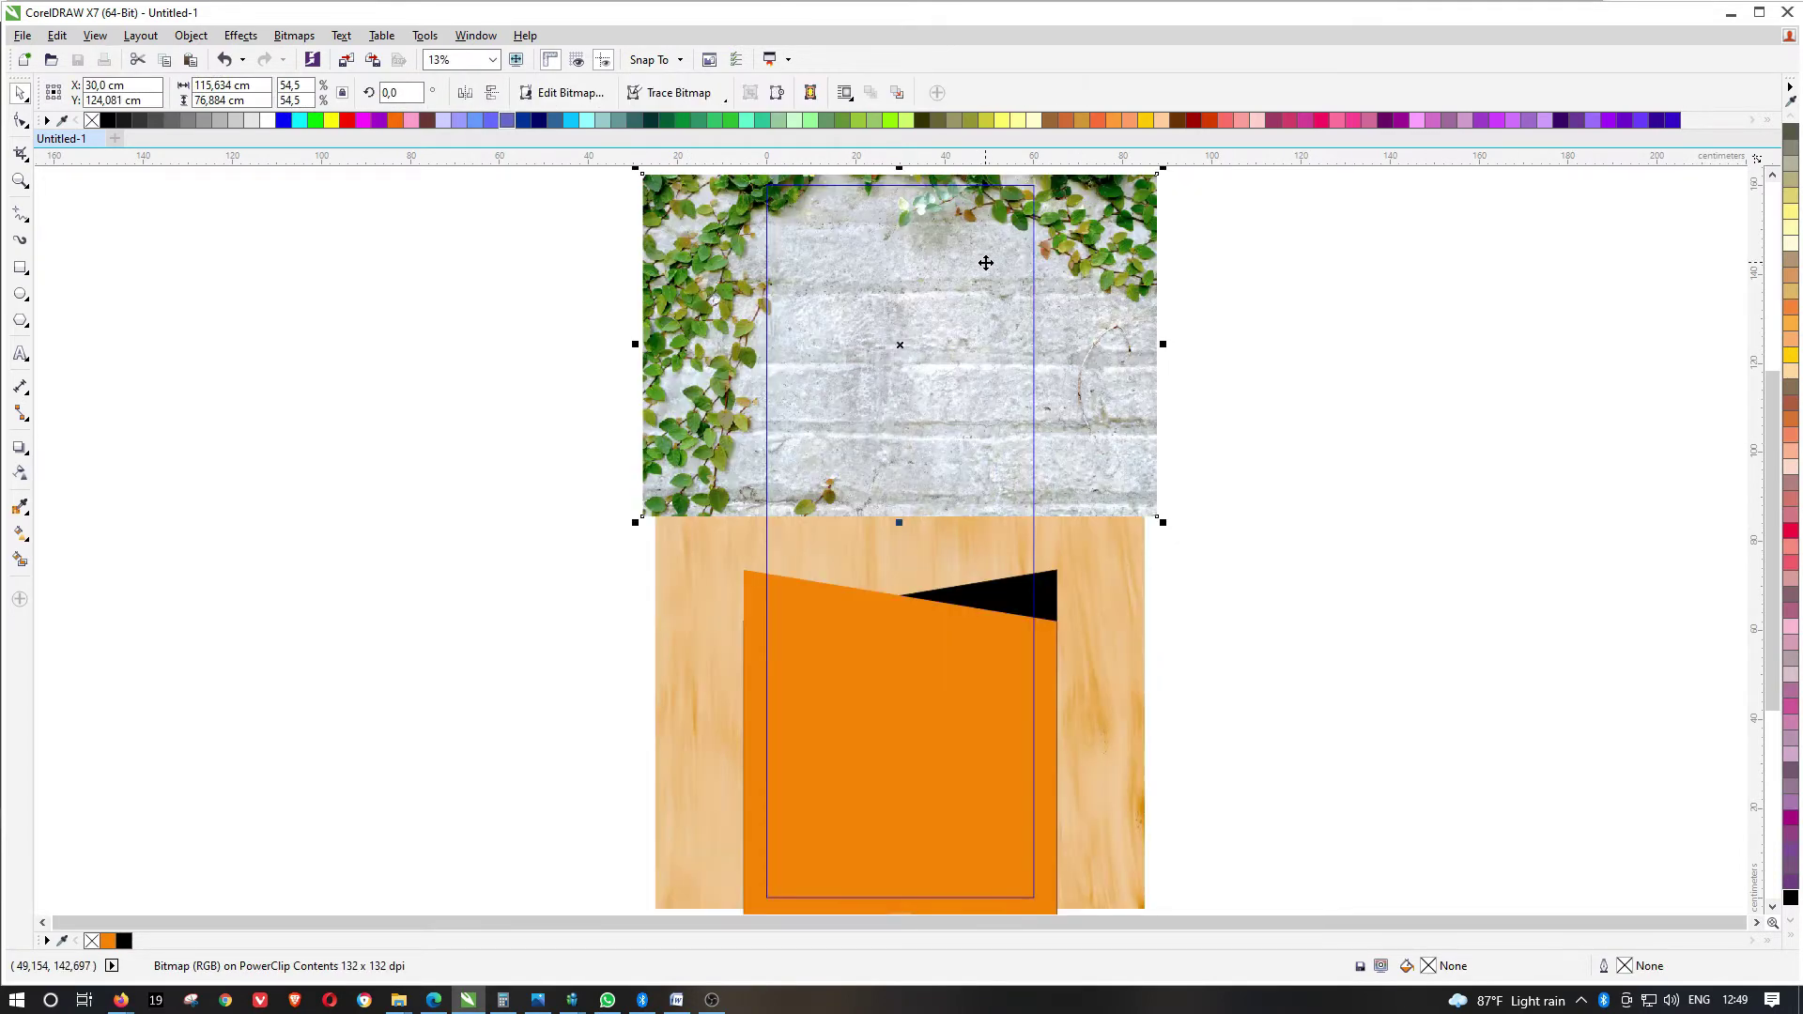
pyautogui.hotkey('shift', 'pagedown')
pyautogui.click(1112, 461)
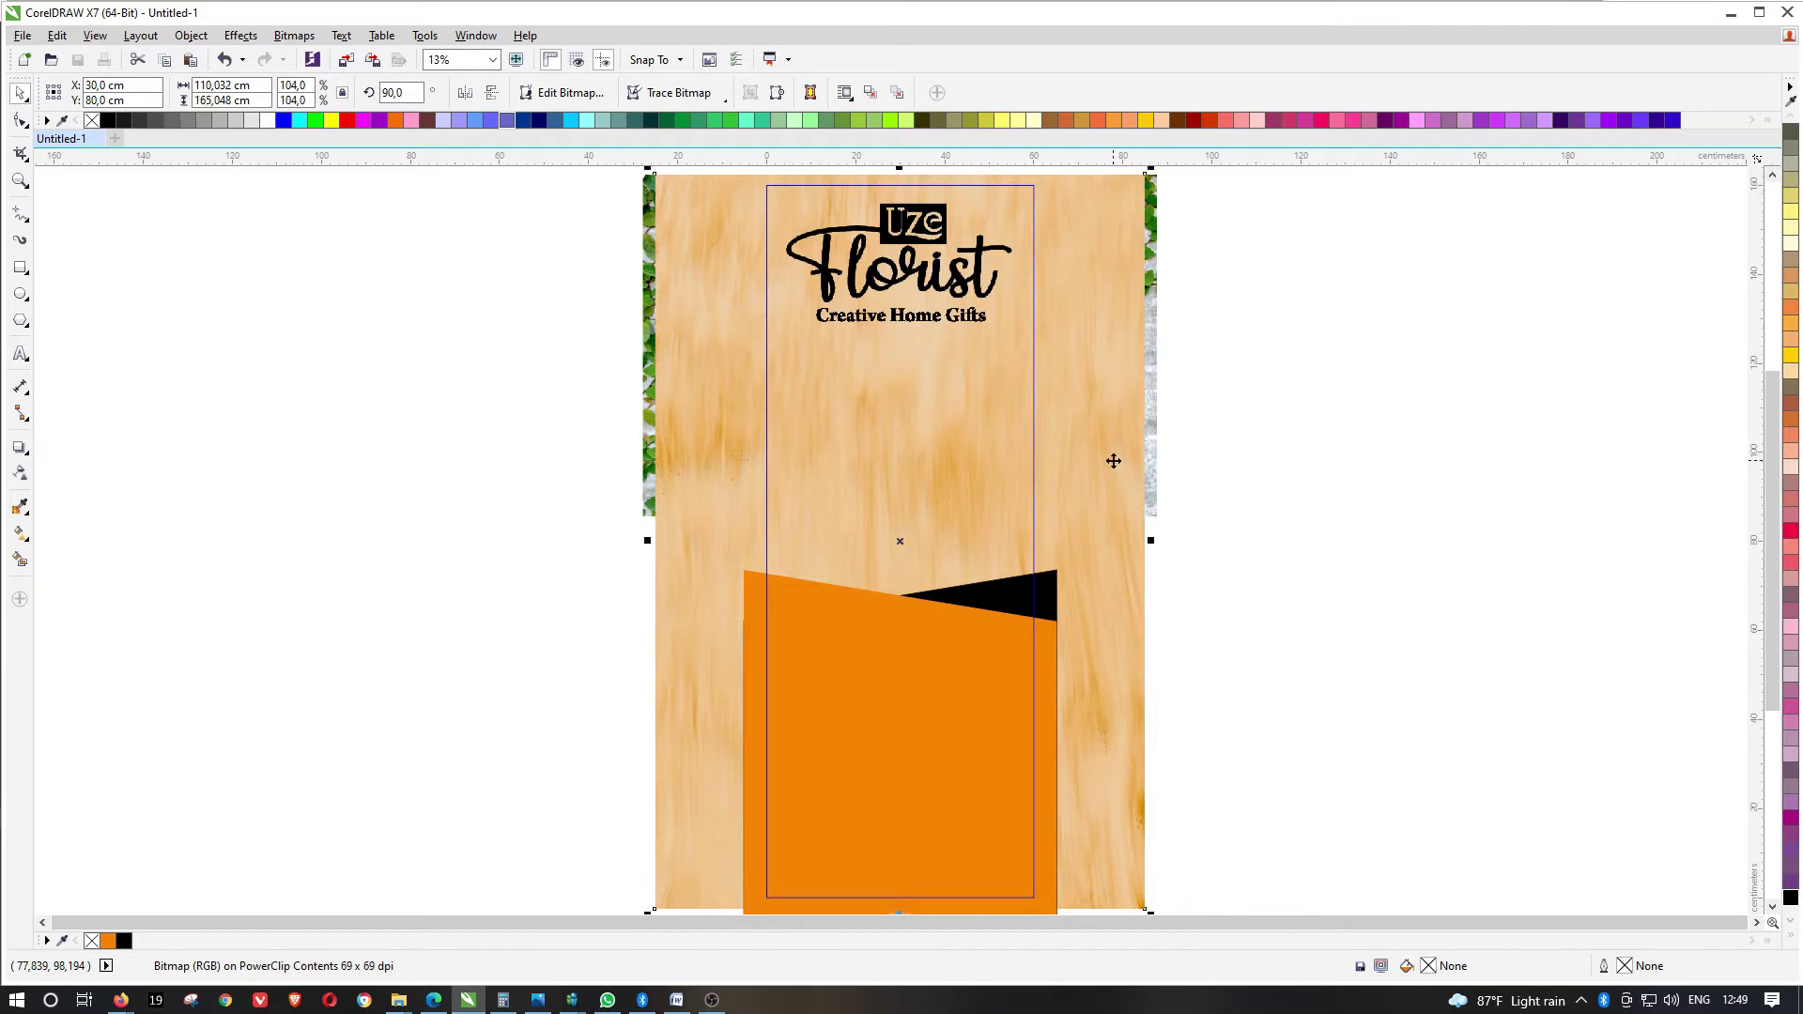
pyautogui.hotkey('shift', 'pagedown')
# Delete the orange and black shapes from the PowerClip contents
pyautogui.click(1294, 518)
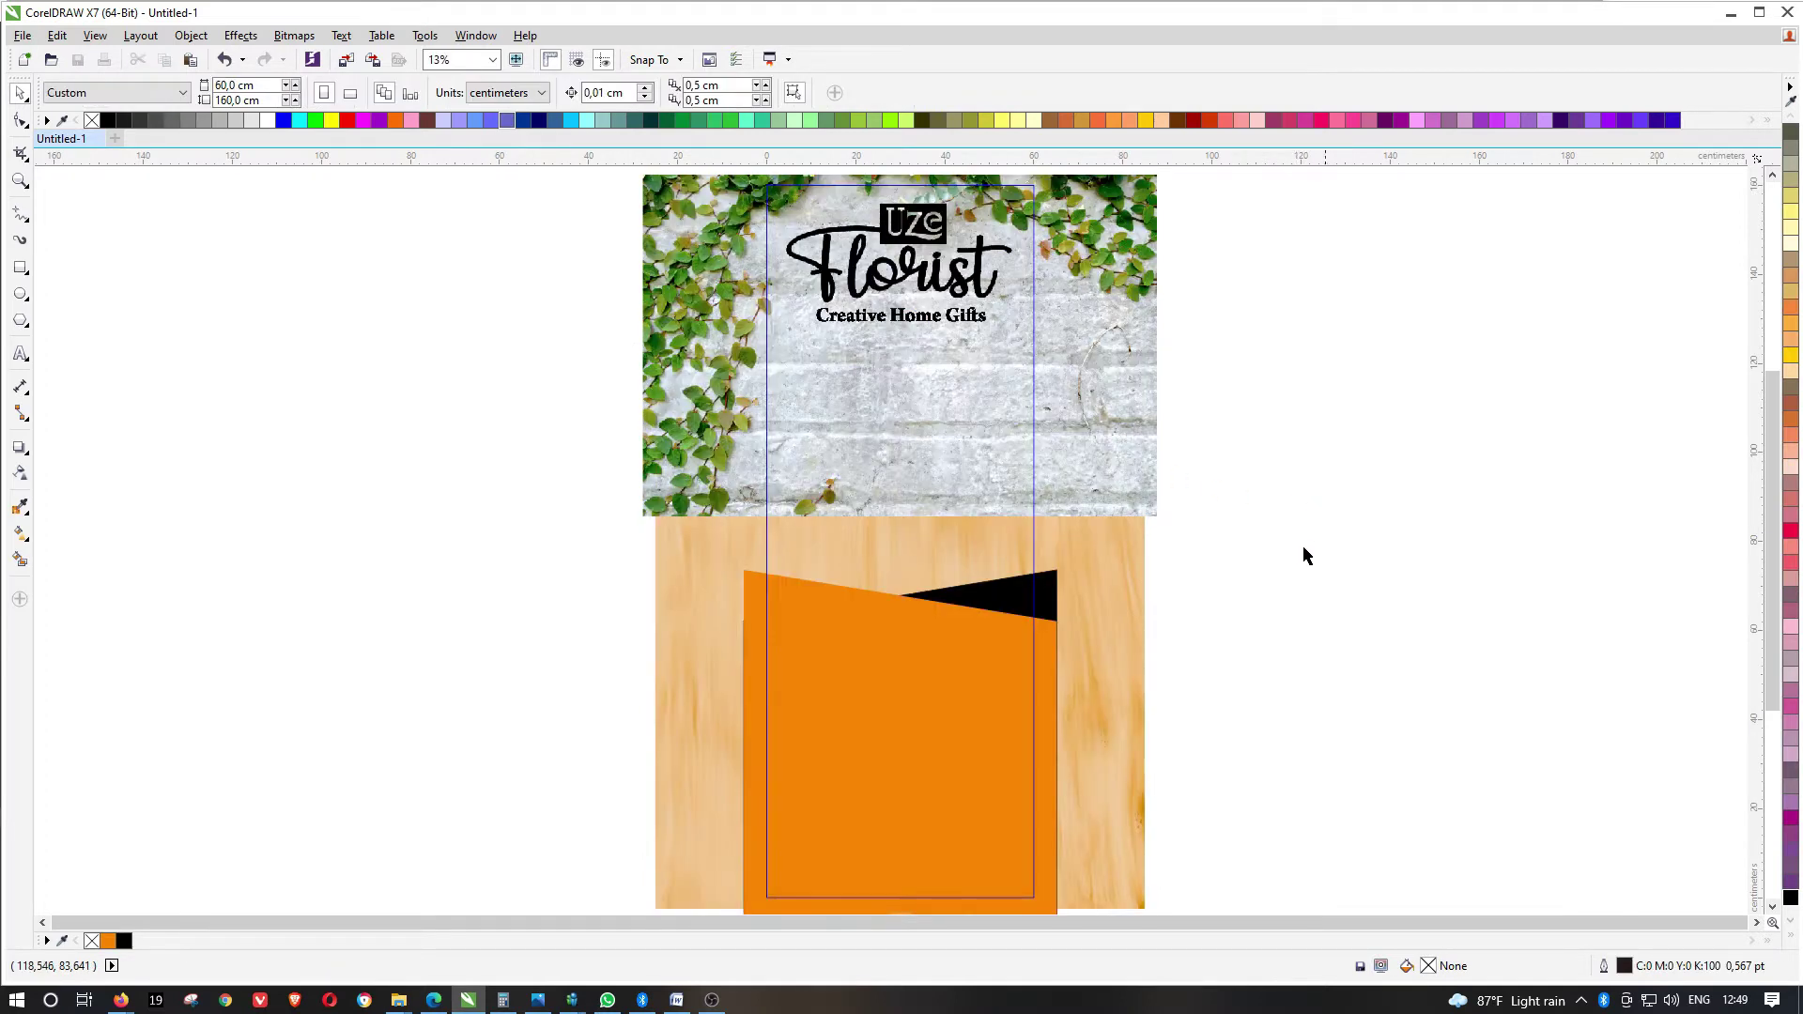
pyautogui.moveTo(1325, 527); pyautogui.dragTo(695, 859)
pyautogui.press('Delete')
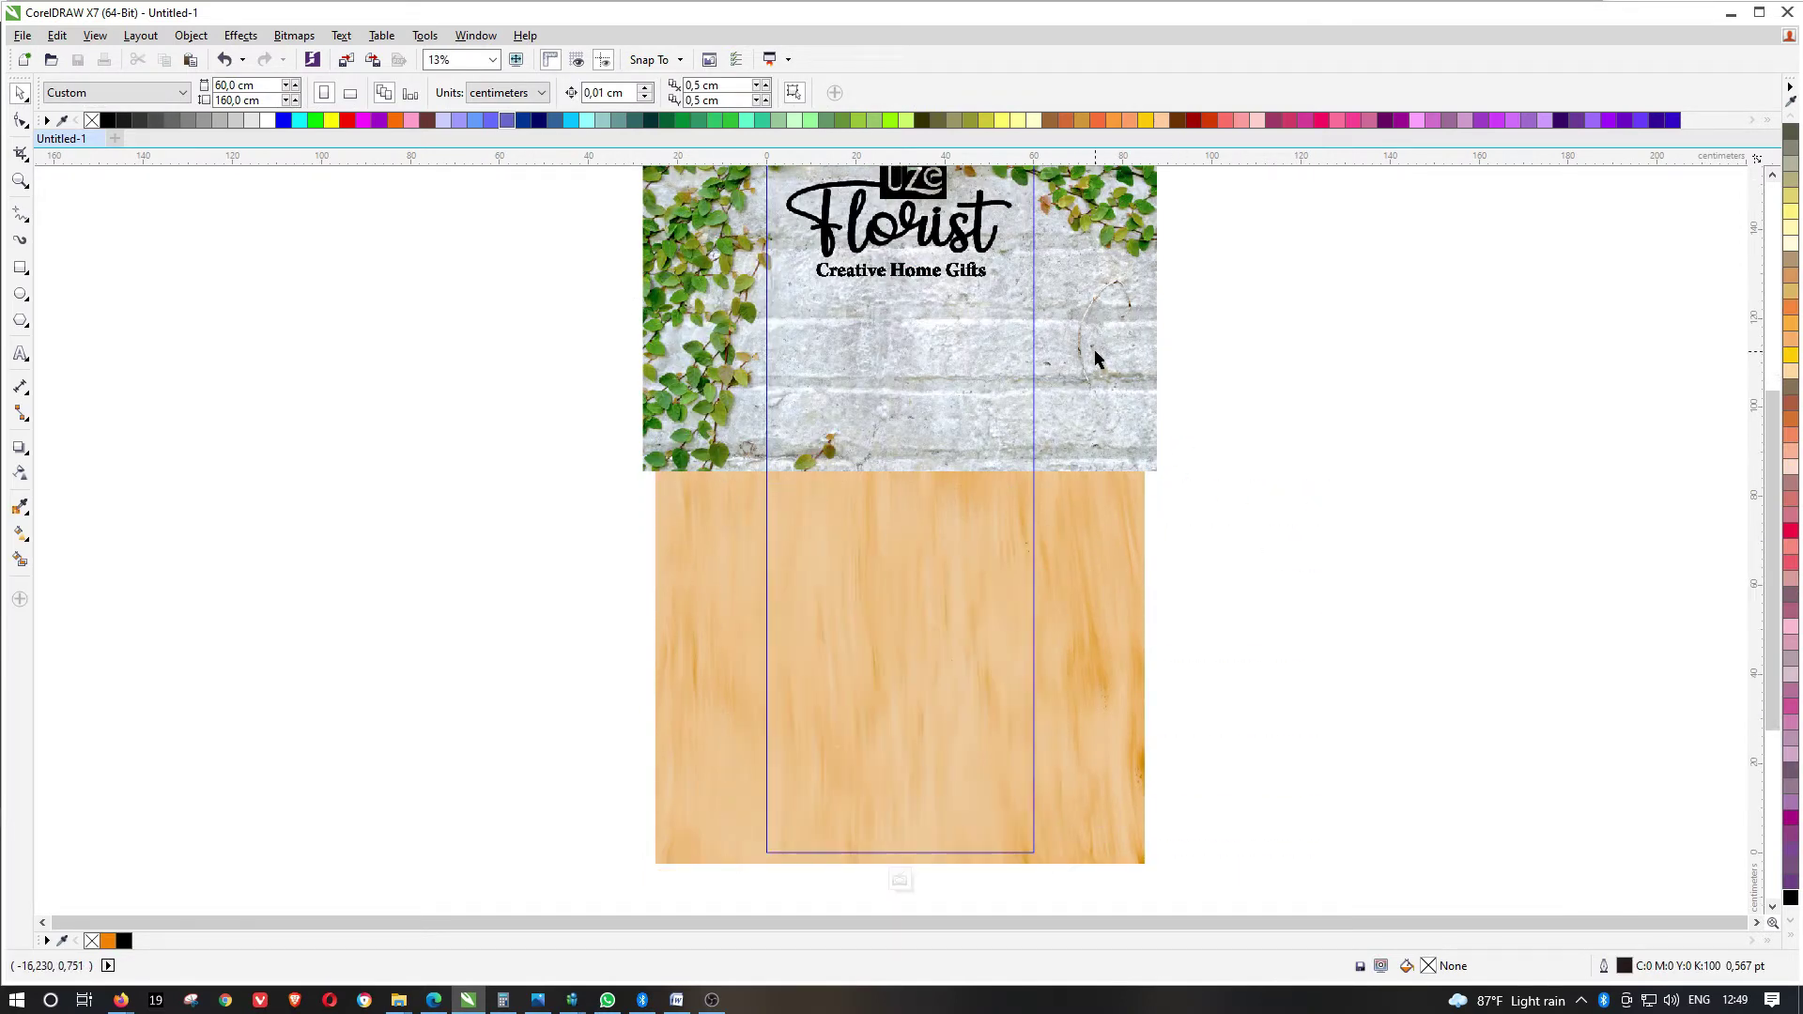
# Scale the ivy wall photo to about 99 cm wide and move it up to the banner's upper edge
pyautogui.click(1094, 351)
pyautogui.moveTo(636, 478); pyautogui.dragTo(672, 451)
pyautogui.scroll(2, 1775, 448)
pyautogui.moveTo(1772, 440); pyautogui.dragTo(1771, 427)
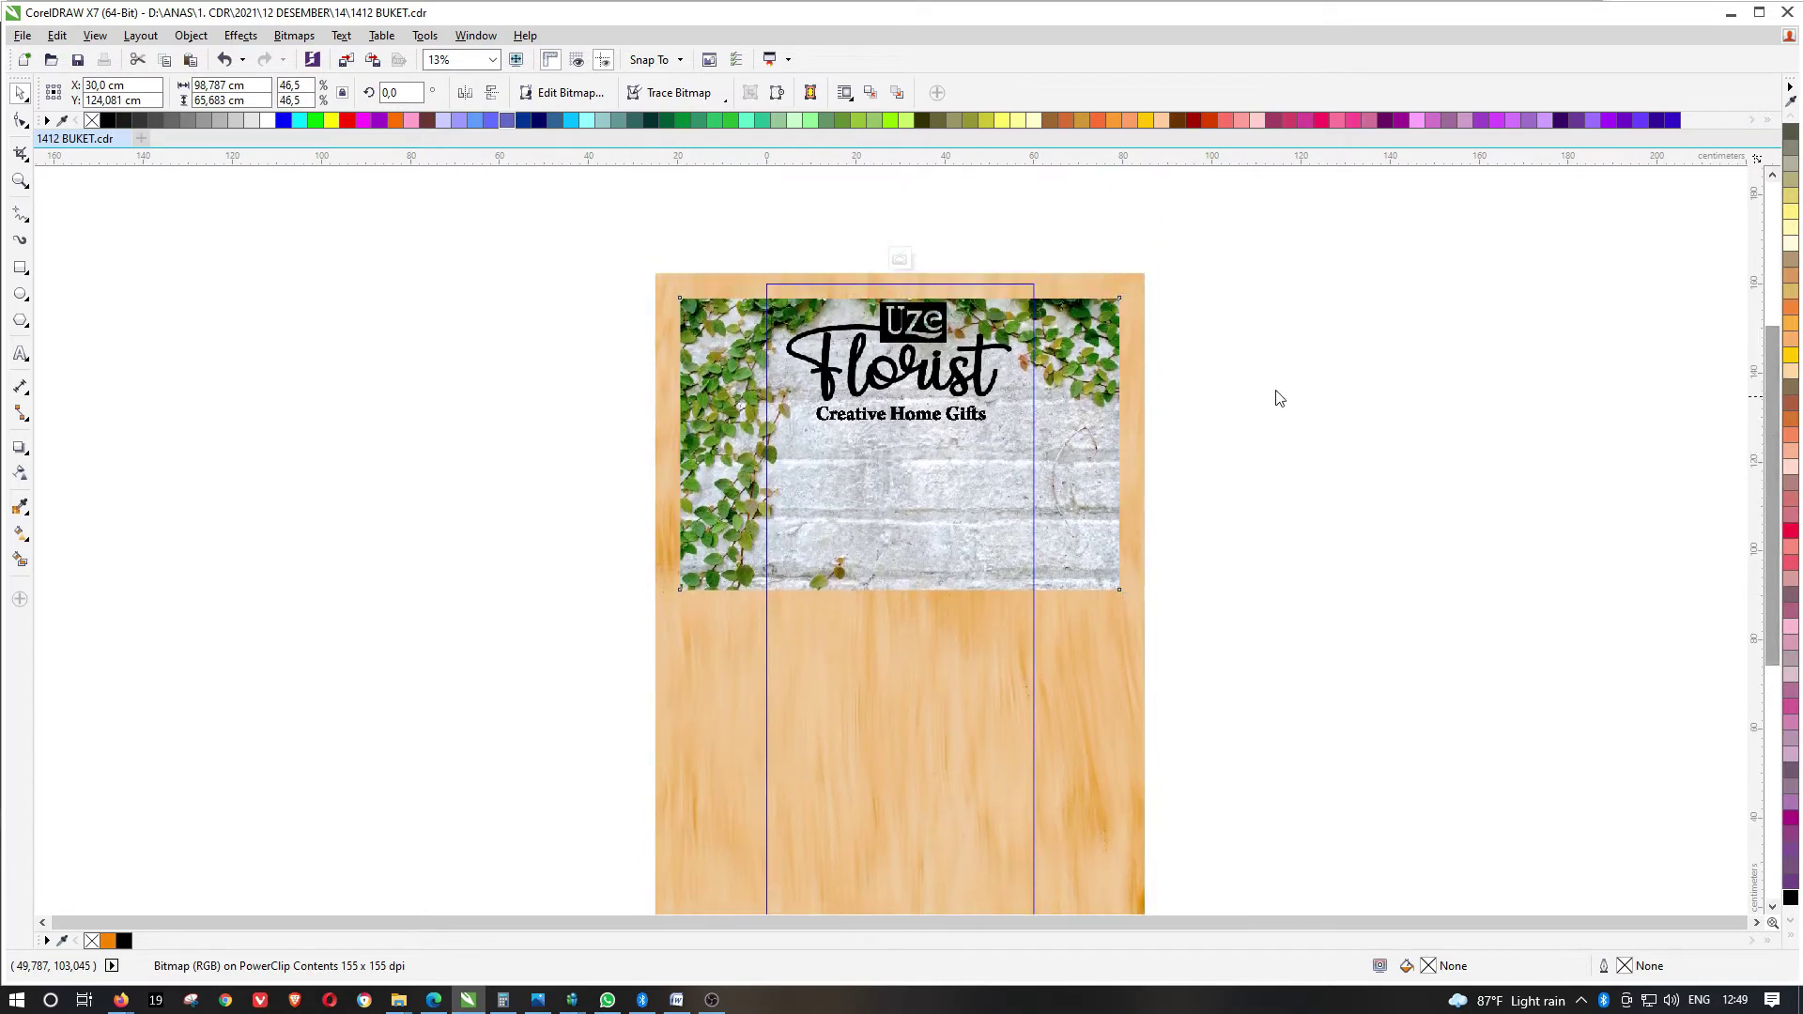
pyautogui.moveTo(1088, 380); pyautogui.dragTo(1091, 359)
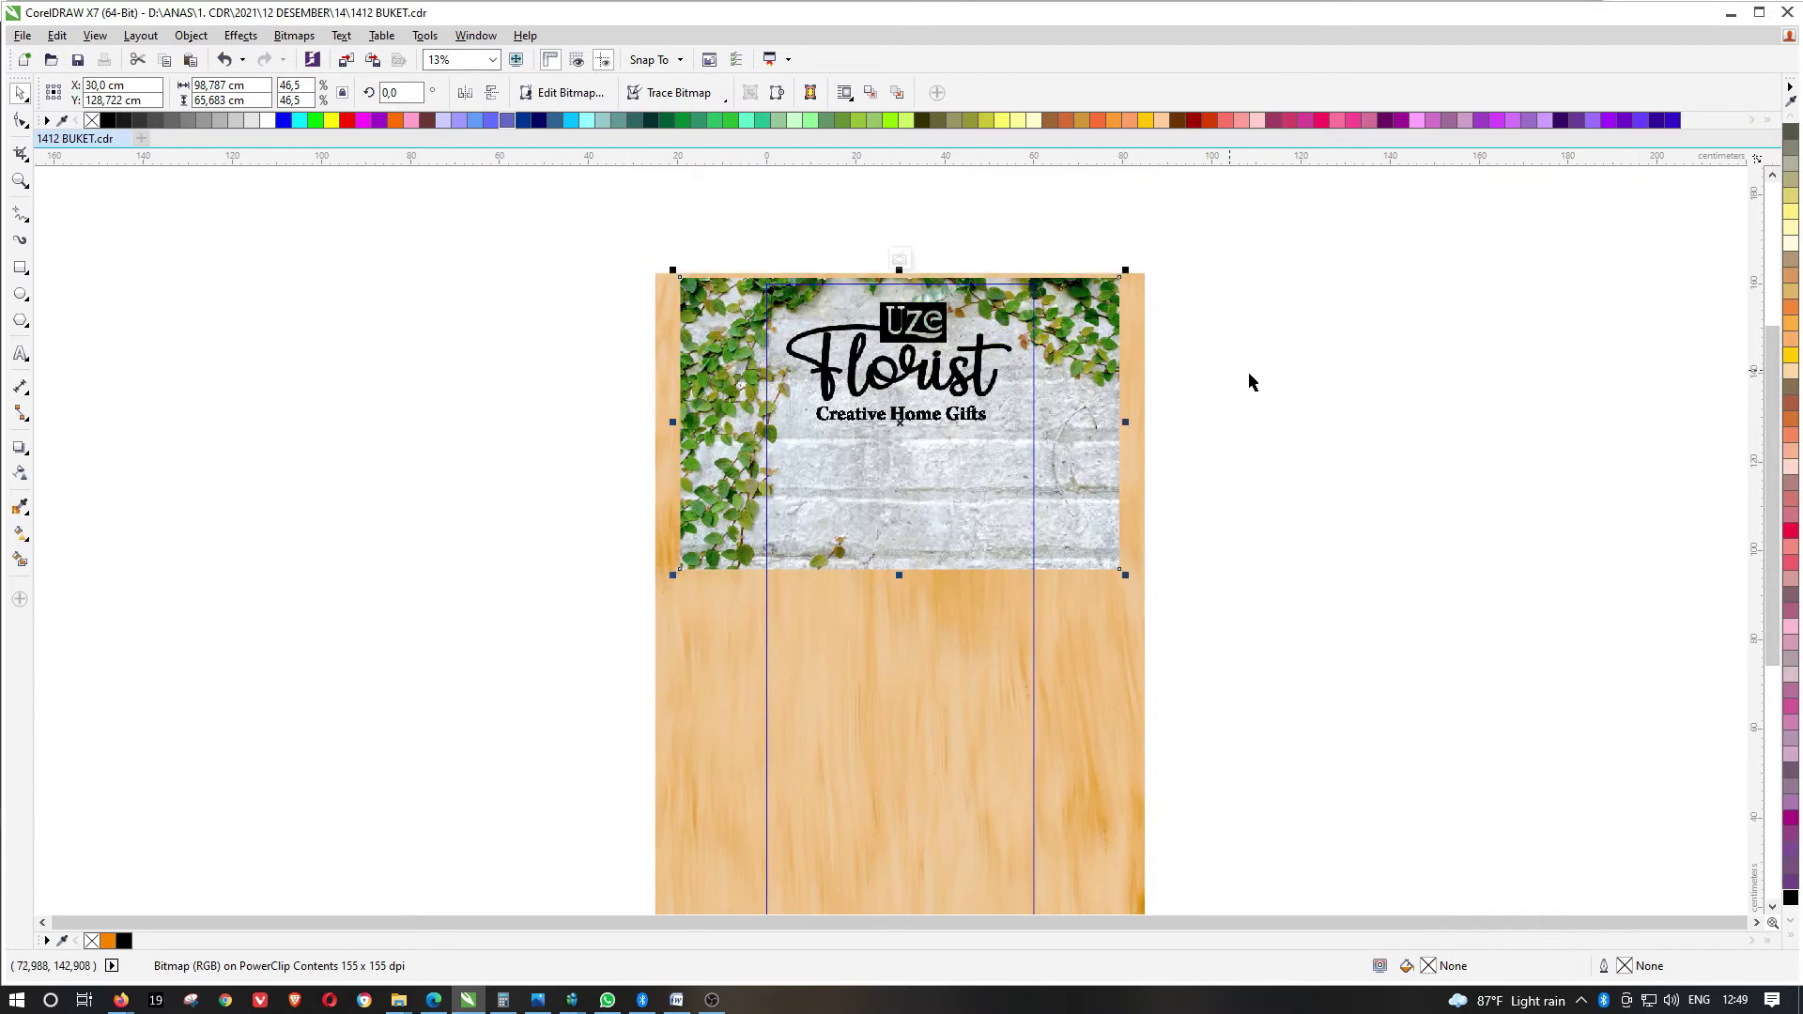
# Fade the ivy photo's lower part into the wood with a vertical linear transparency and finish editing the PowerClip contents
pyautogui.click(21, 472)
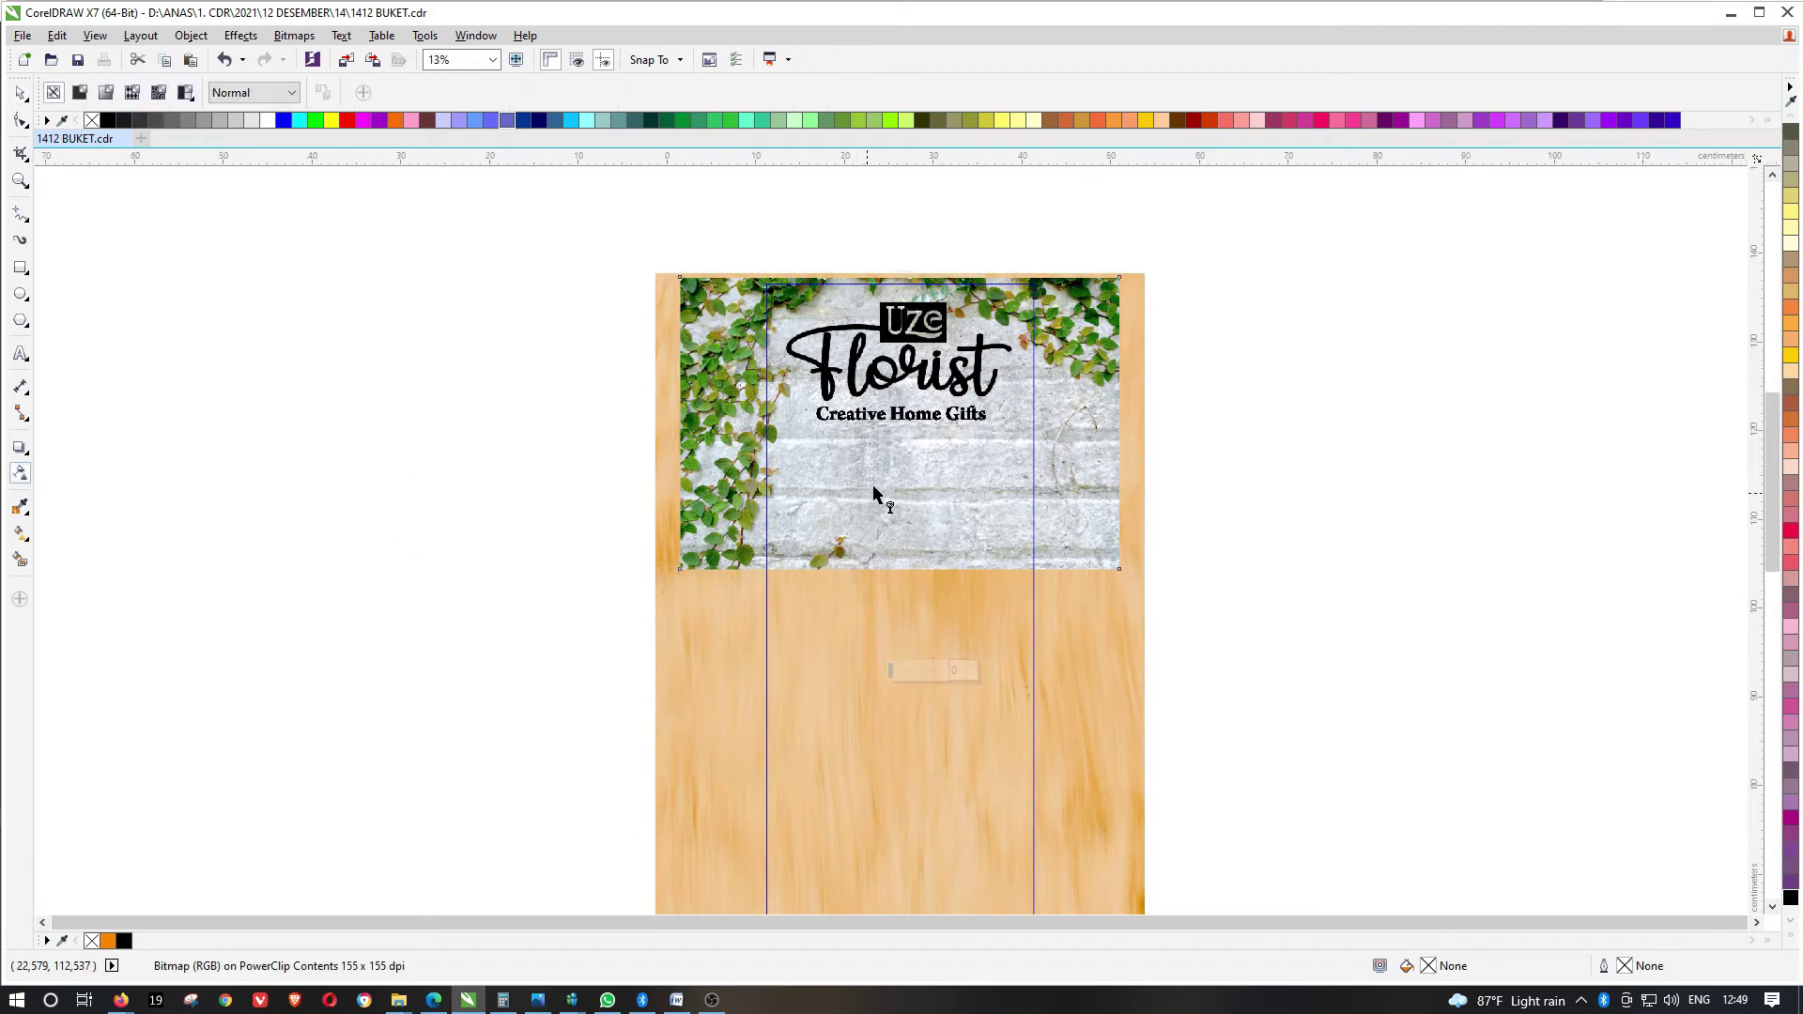
pyautogui.scroll(2, 929, 387)
pyautogui.moveTo(918, 316); pyautogui.dragTo(920, 637)
pyautogui.press('space')
pyautogui.scroll(-3, 896, 555)
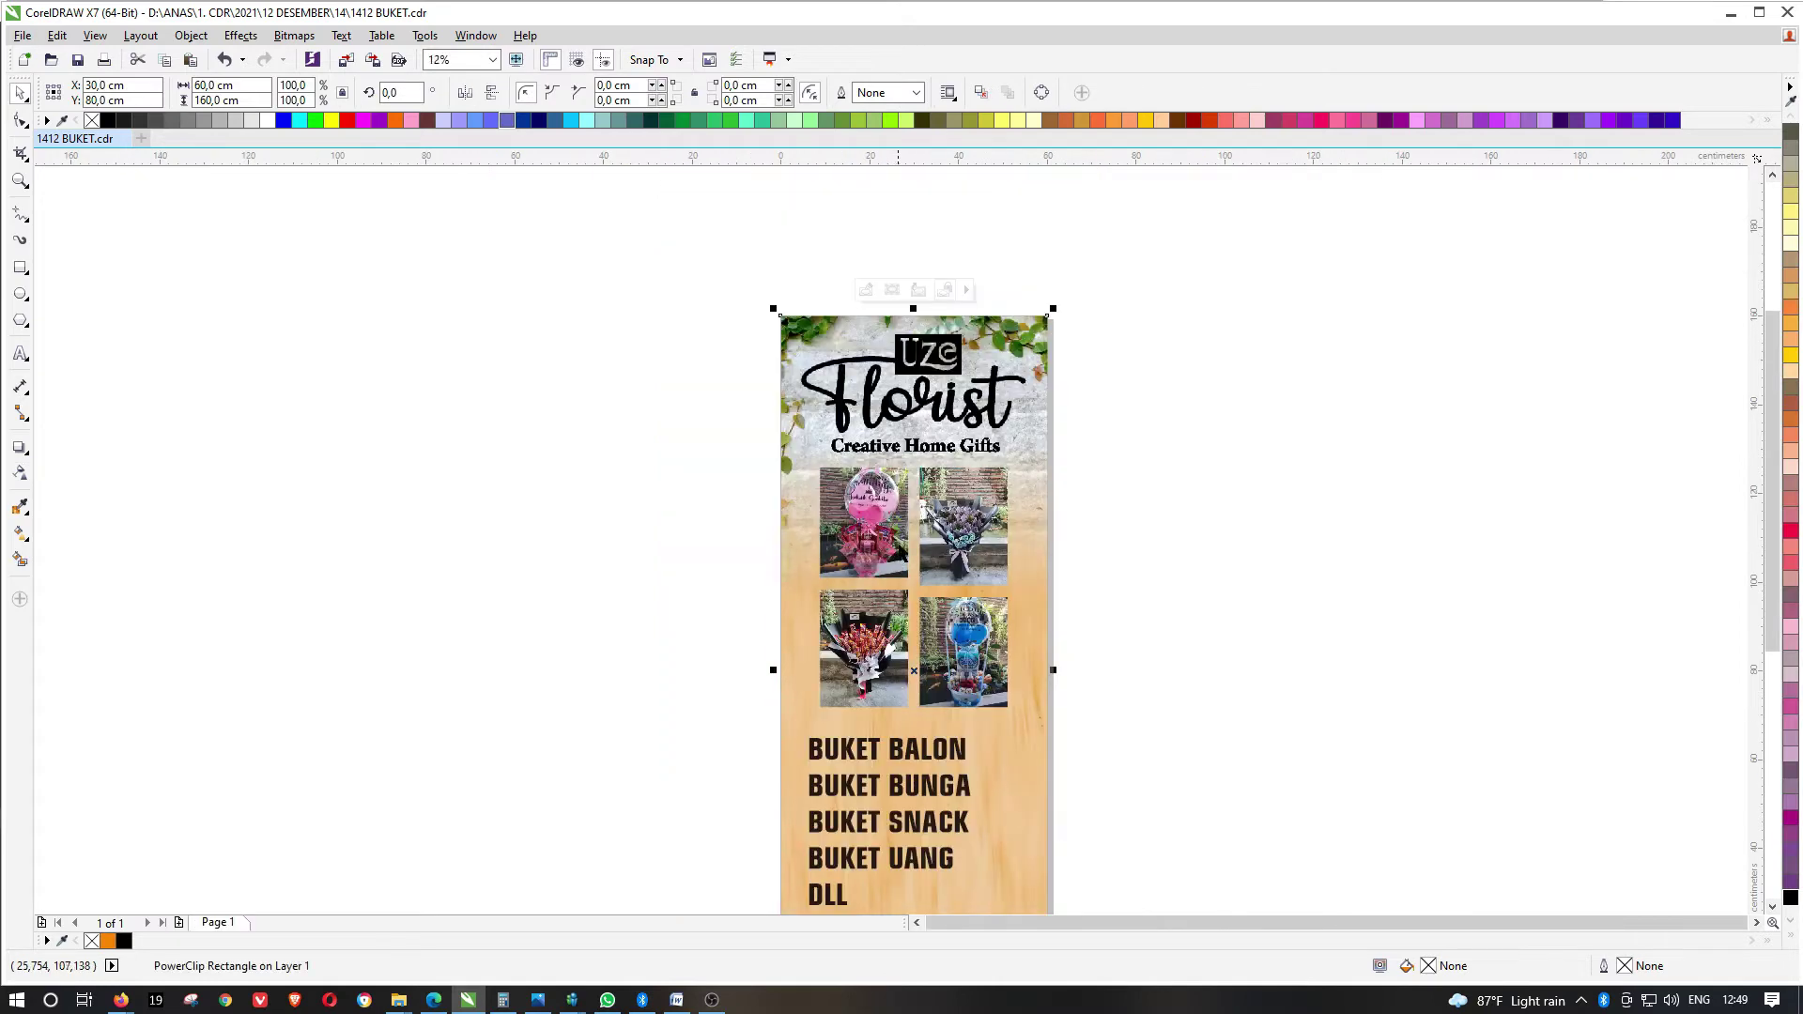
pyautogui.click(1058, 476)
pyautogui.scroll(-1, 969, 445)
pyautogui.scroll(1, 970, 466)
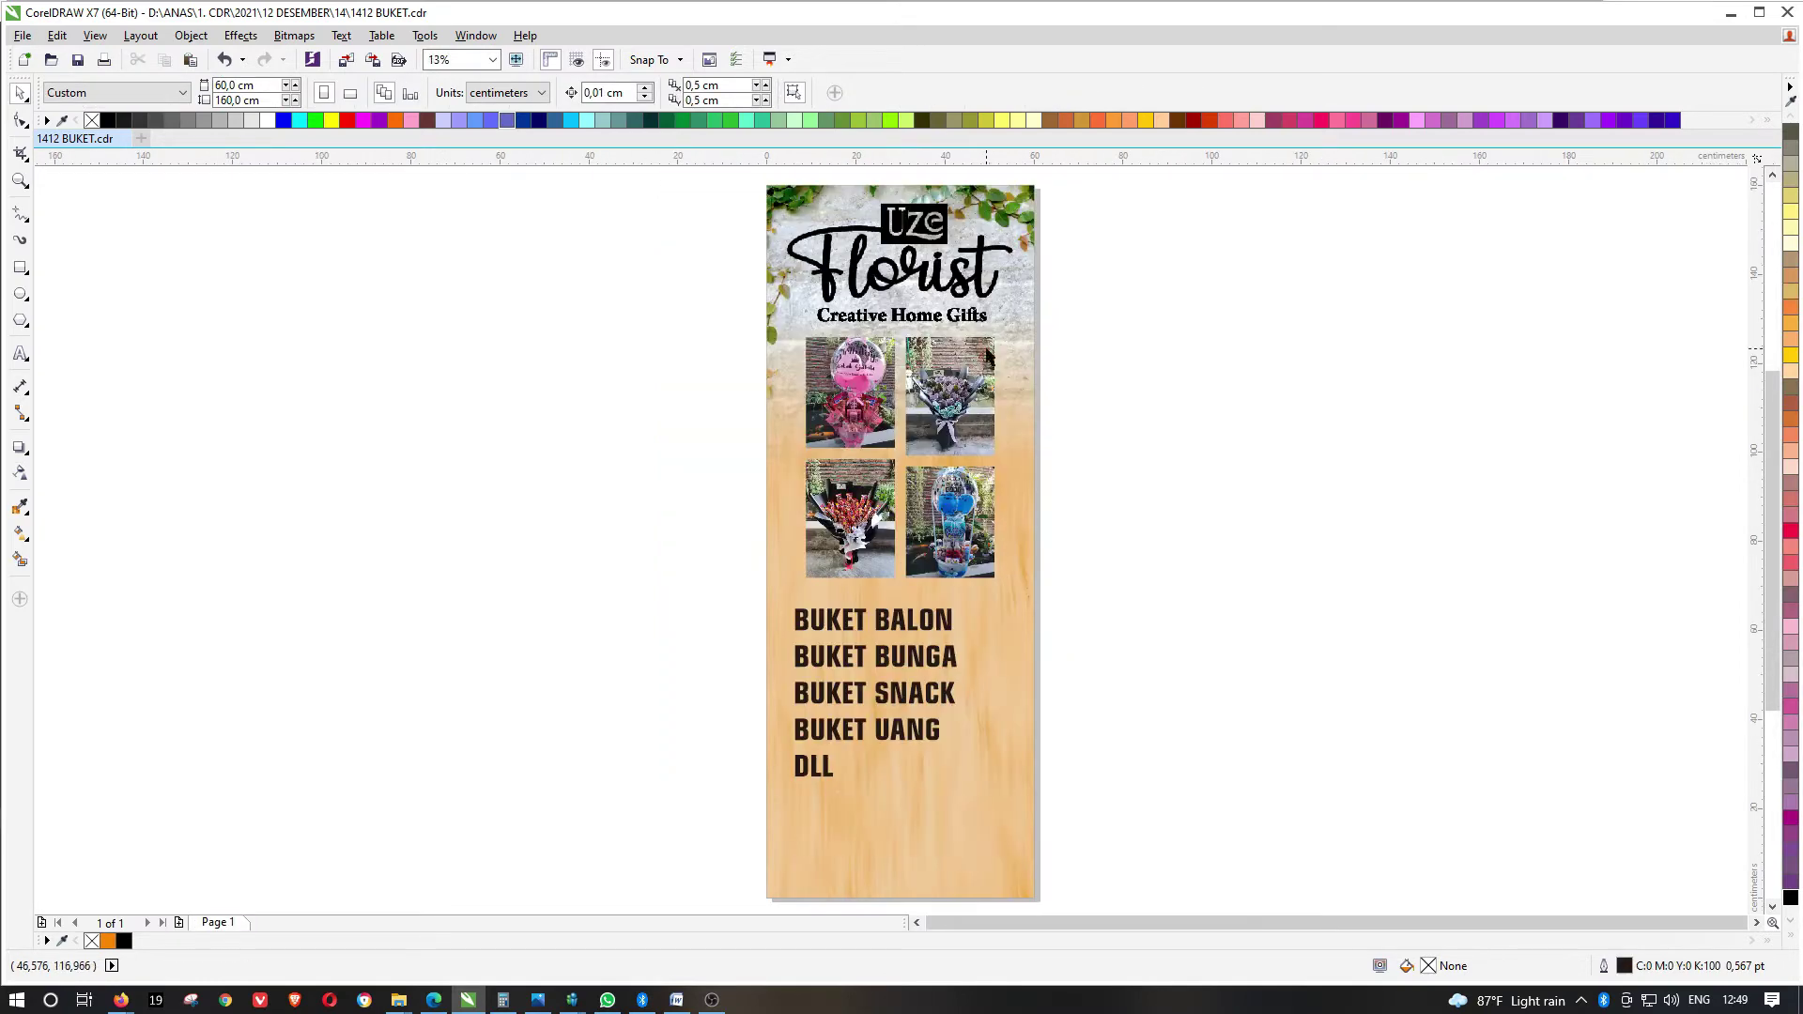
# Reopen the PowerClip contents, add a vertically flipped copy of the faded ivy photo at the banner's lower edge and finish editing
pyautogui.click(1001, 276)
pyautogui.keyDown('ctrl'); pyautogui.click(1021, 239); pyautogui.keyUp('ctrl')
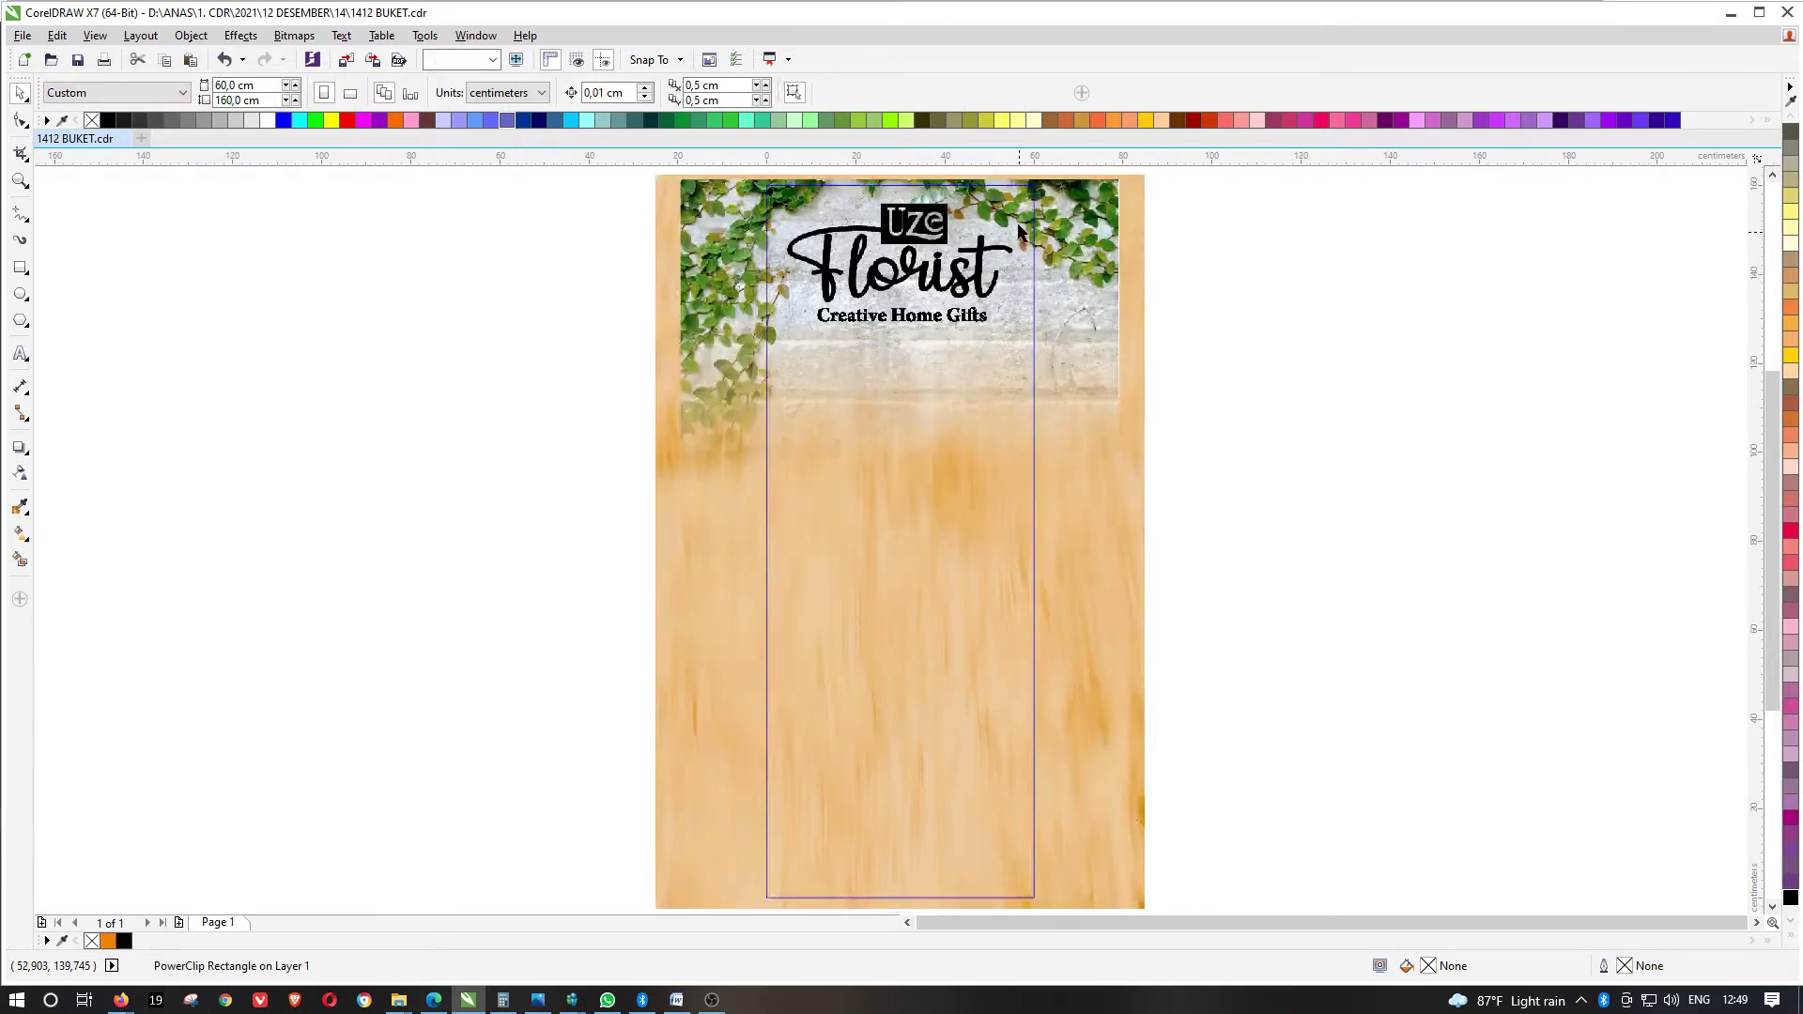
pyautogui.moveTo(1020, 239); pyautogui.dragTo(1039, 585)
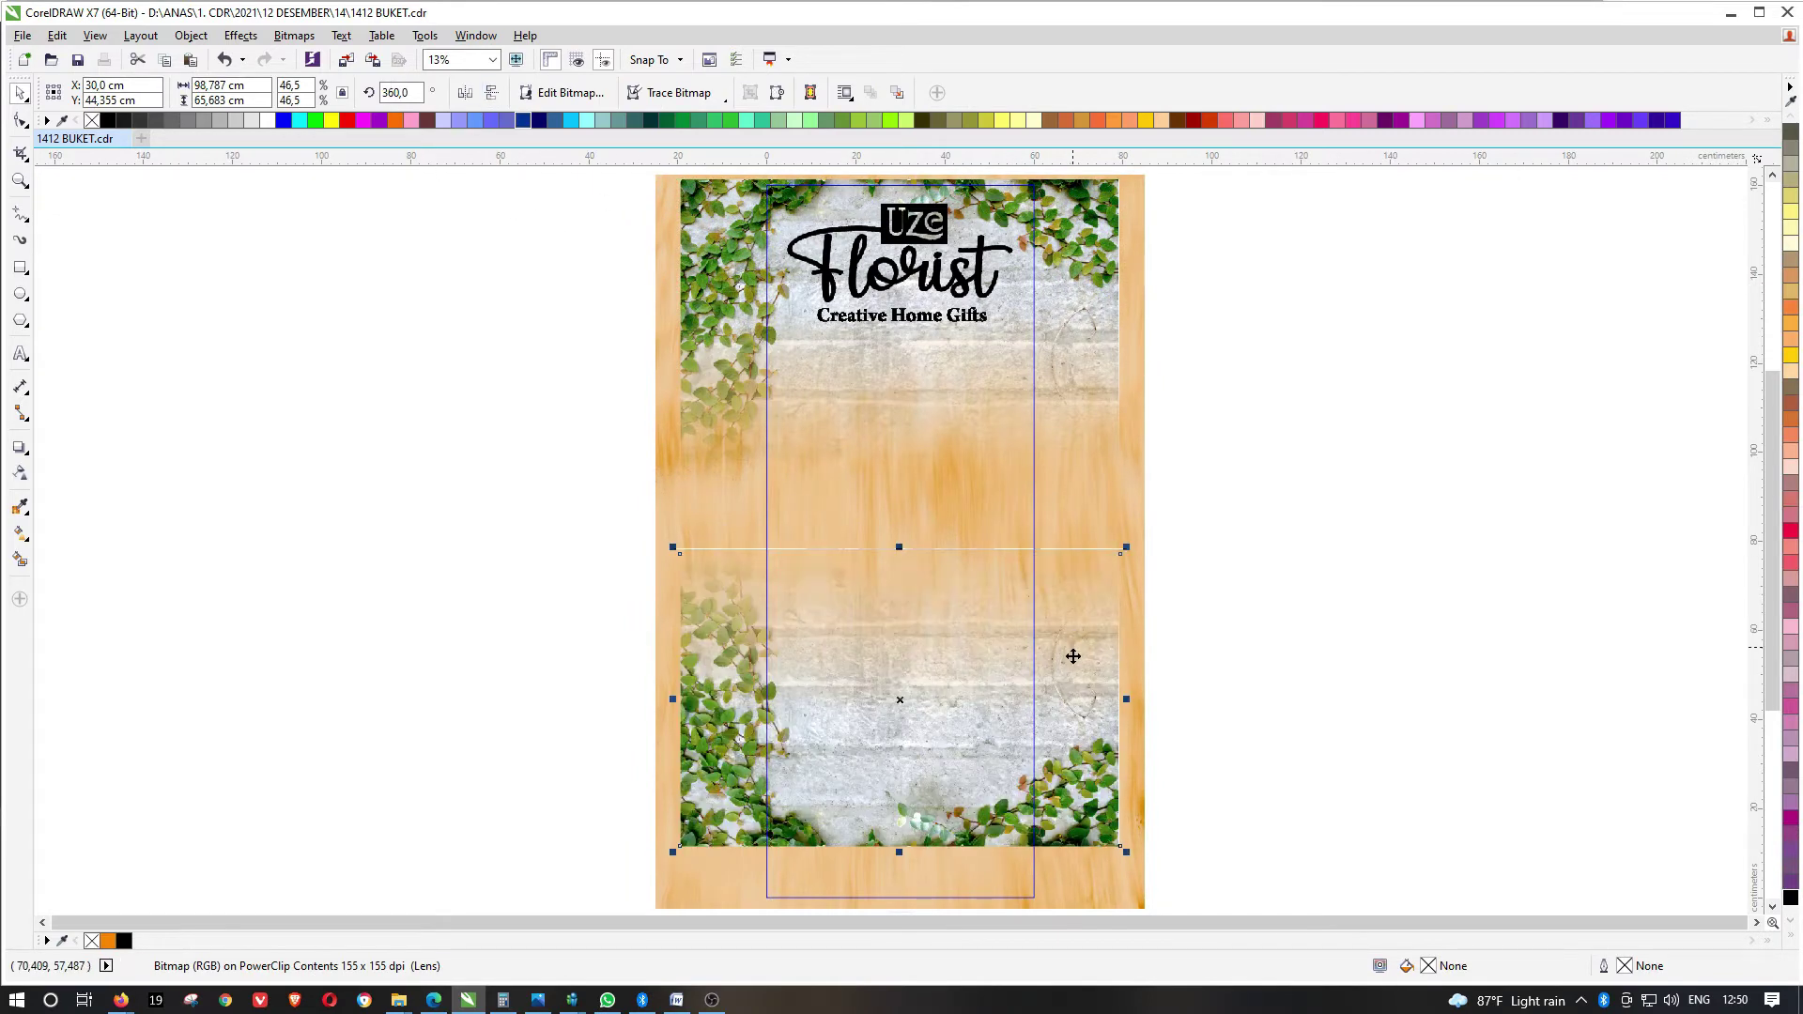
pyautogui.moveTo(1074, 648); pyautogui.dragTo(1084, 711)
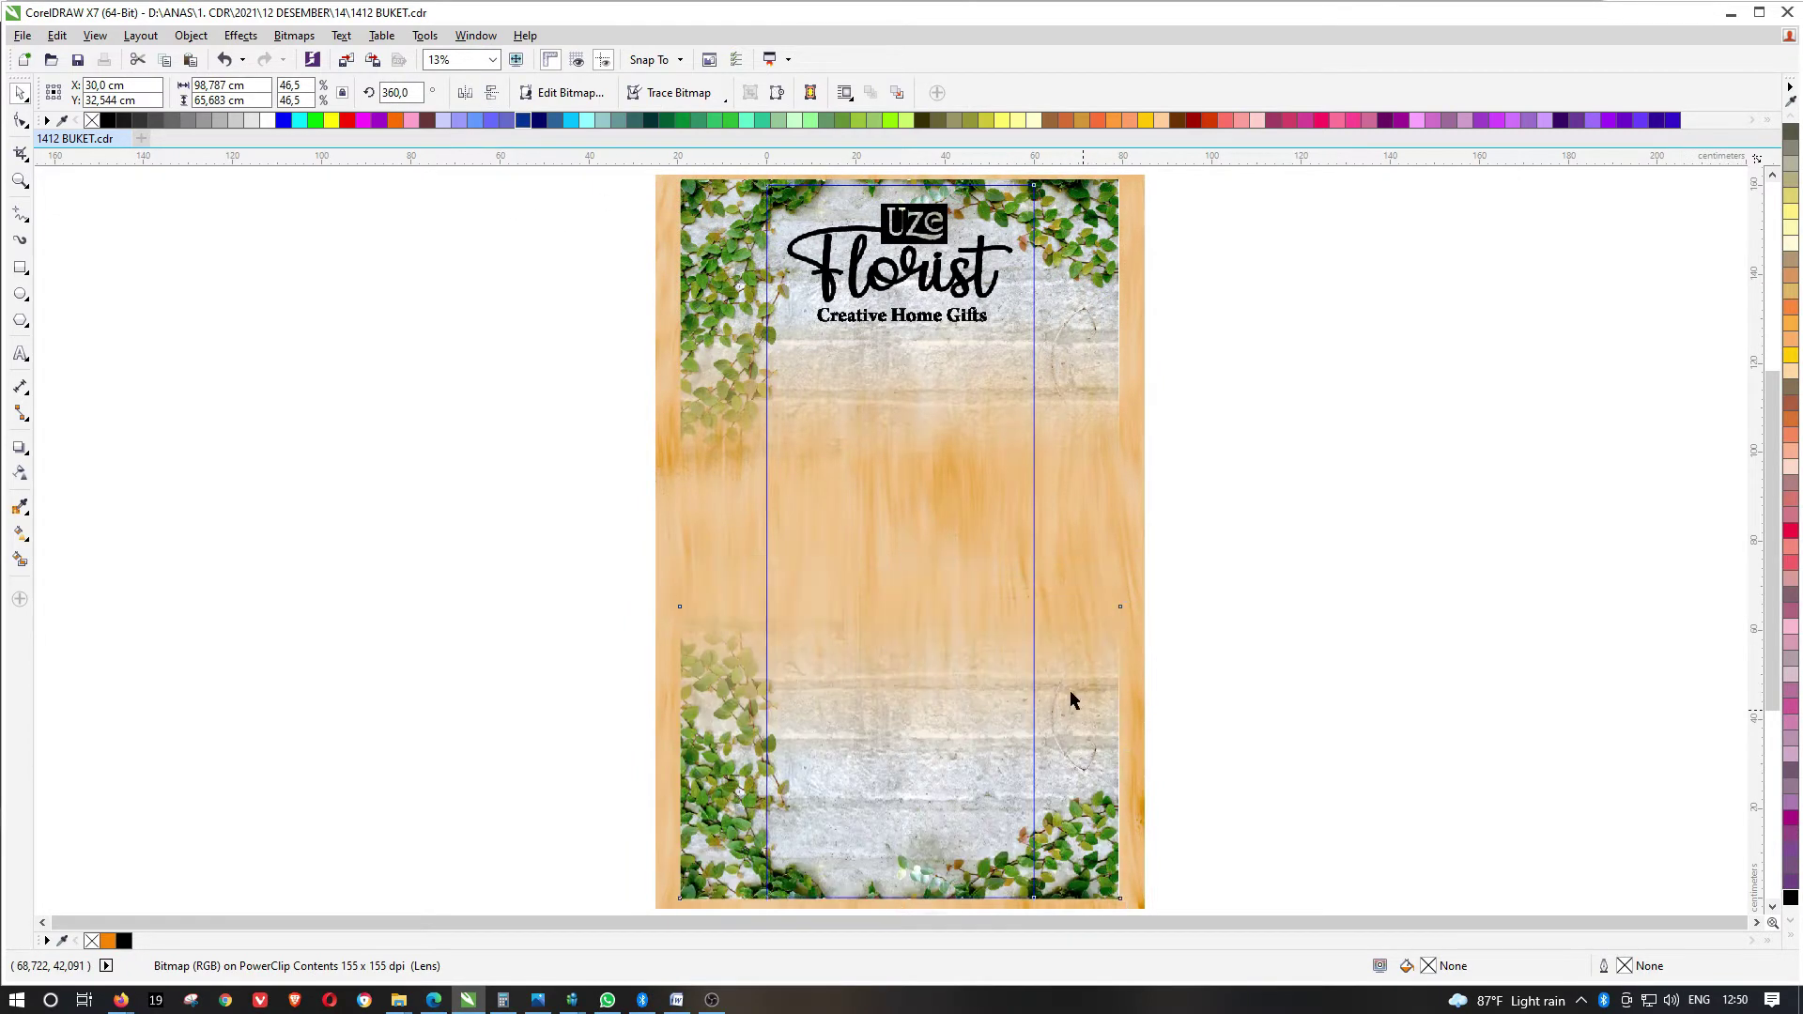
pyautogui.keyDown('ctrl'); pyautogui.click(1191, 636); pyautogui.keyUp('ctrl')
pyautogui.click(1218, 601)
# Tighten the line spacing of the product list until the text is about 32 cm tall
pyautogui.click(937, 655)
pyautogui.scroll(1, 933, 687)
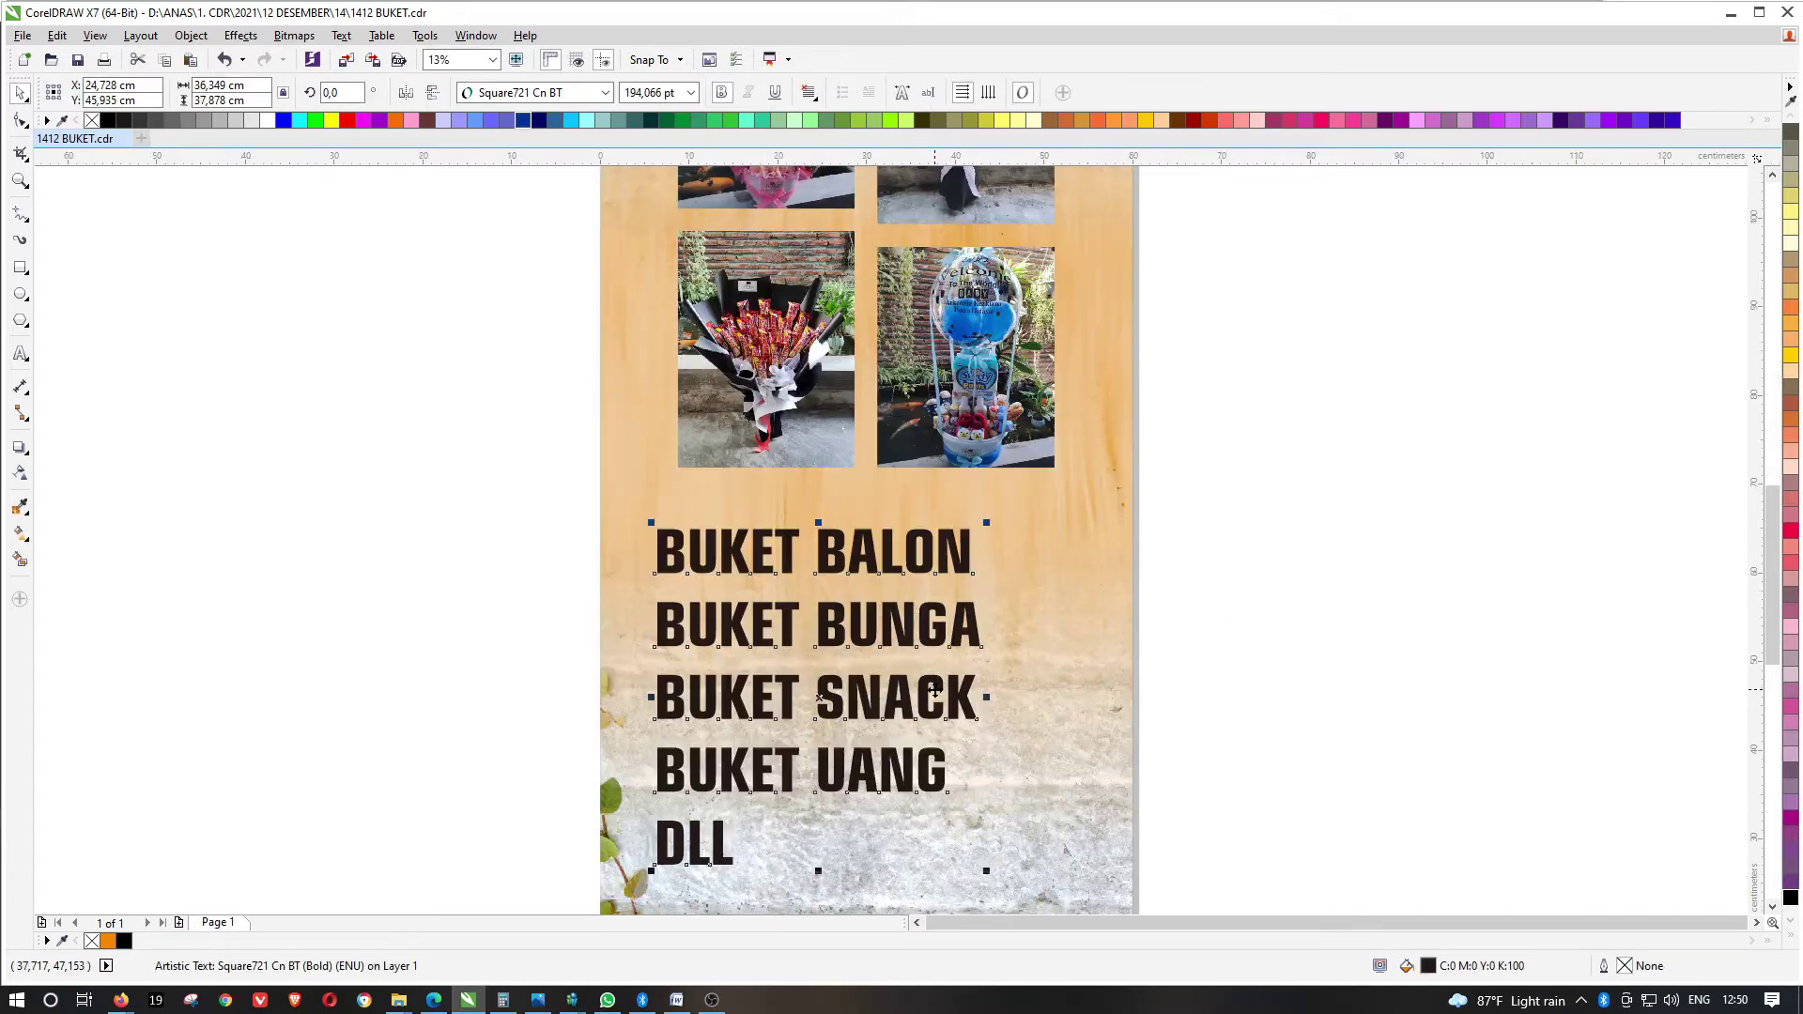
pyautogui.scroll(-1, 932, 656)
pyautogui.scroll(1, 913, 677)
pyautogui.press('F10')
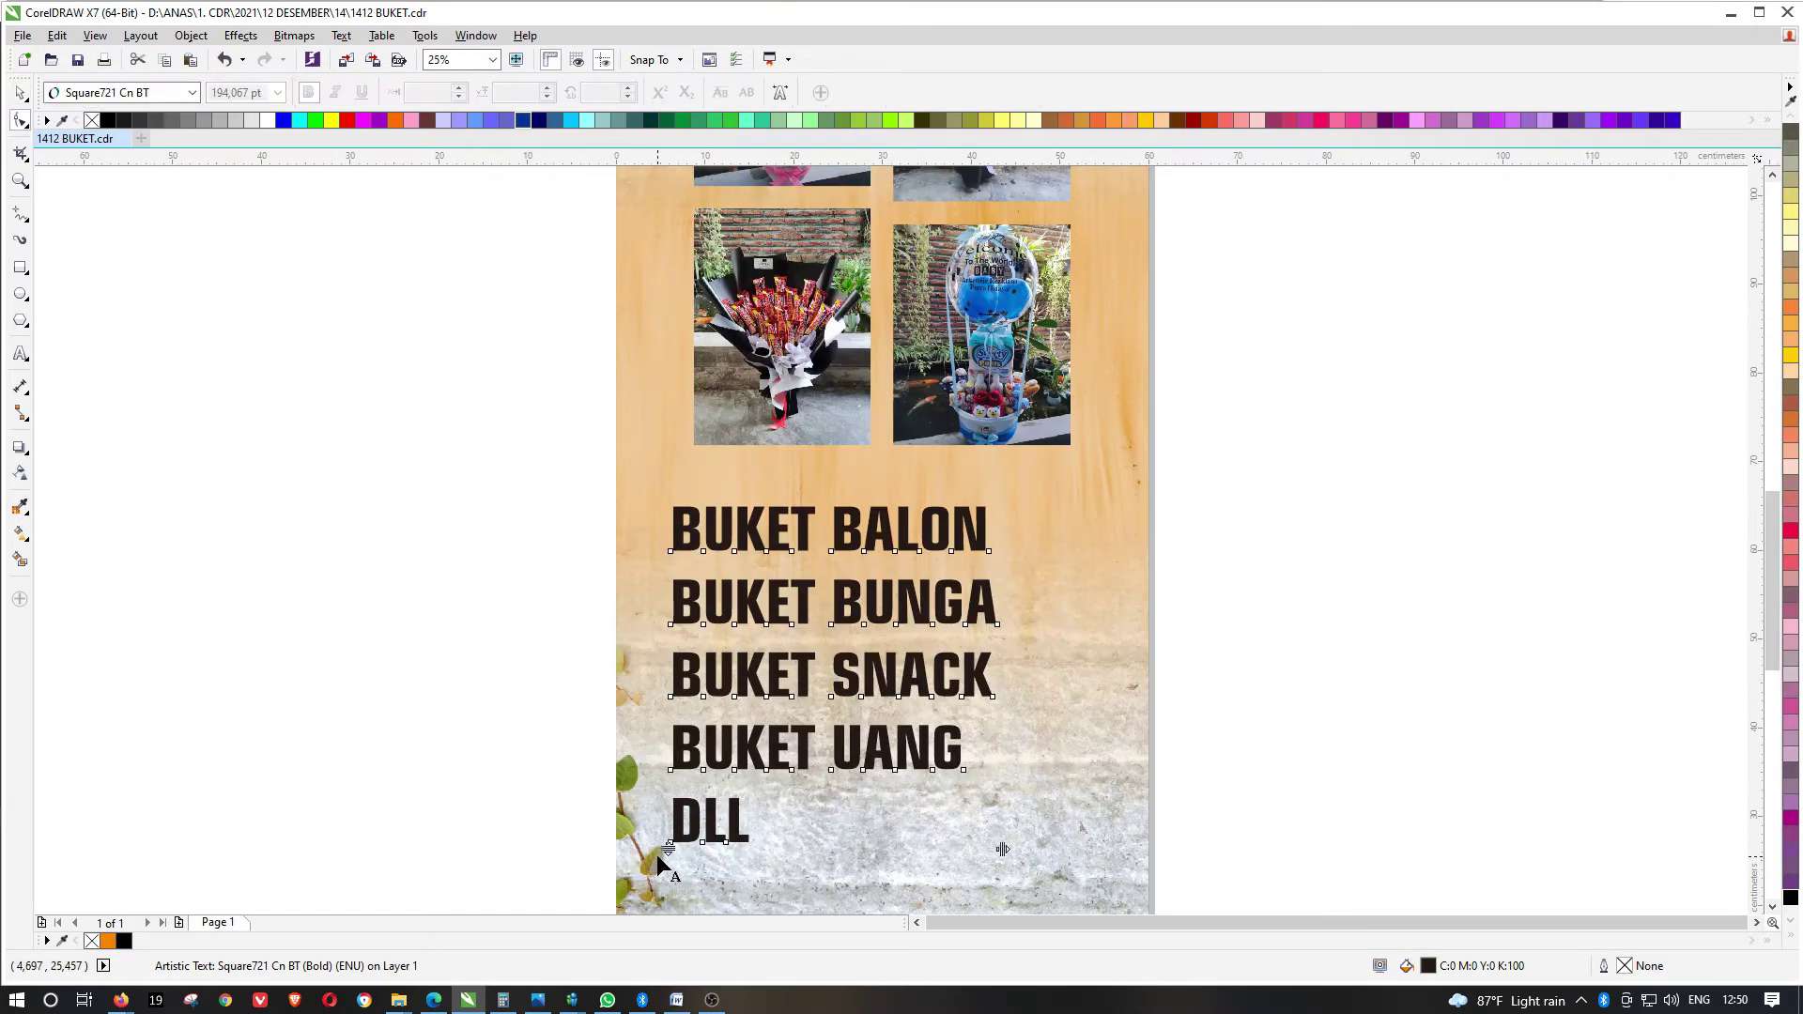
pyautogui.moveTo(668, 848); pyautogui.dragTo(673, 790)
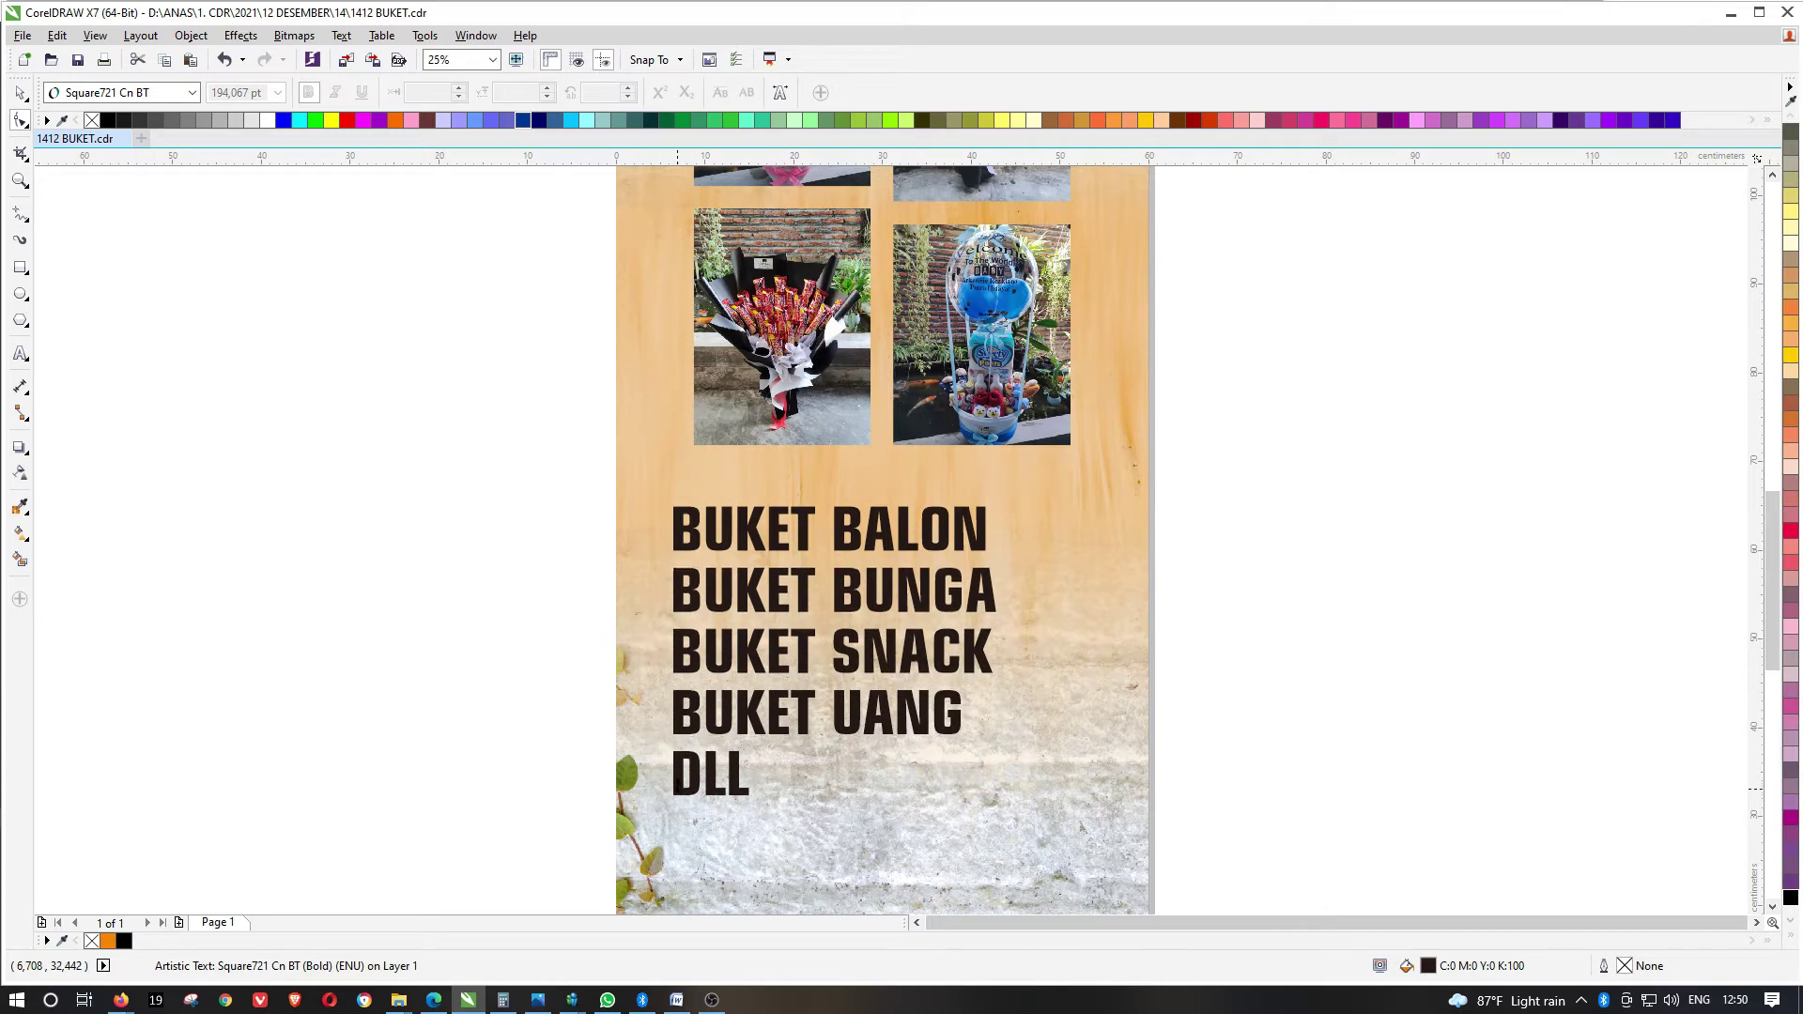
pyautogui.press('space')
pyautogui.scroll(-1, 879, 516)
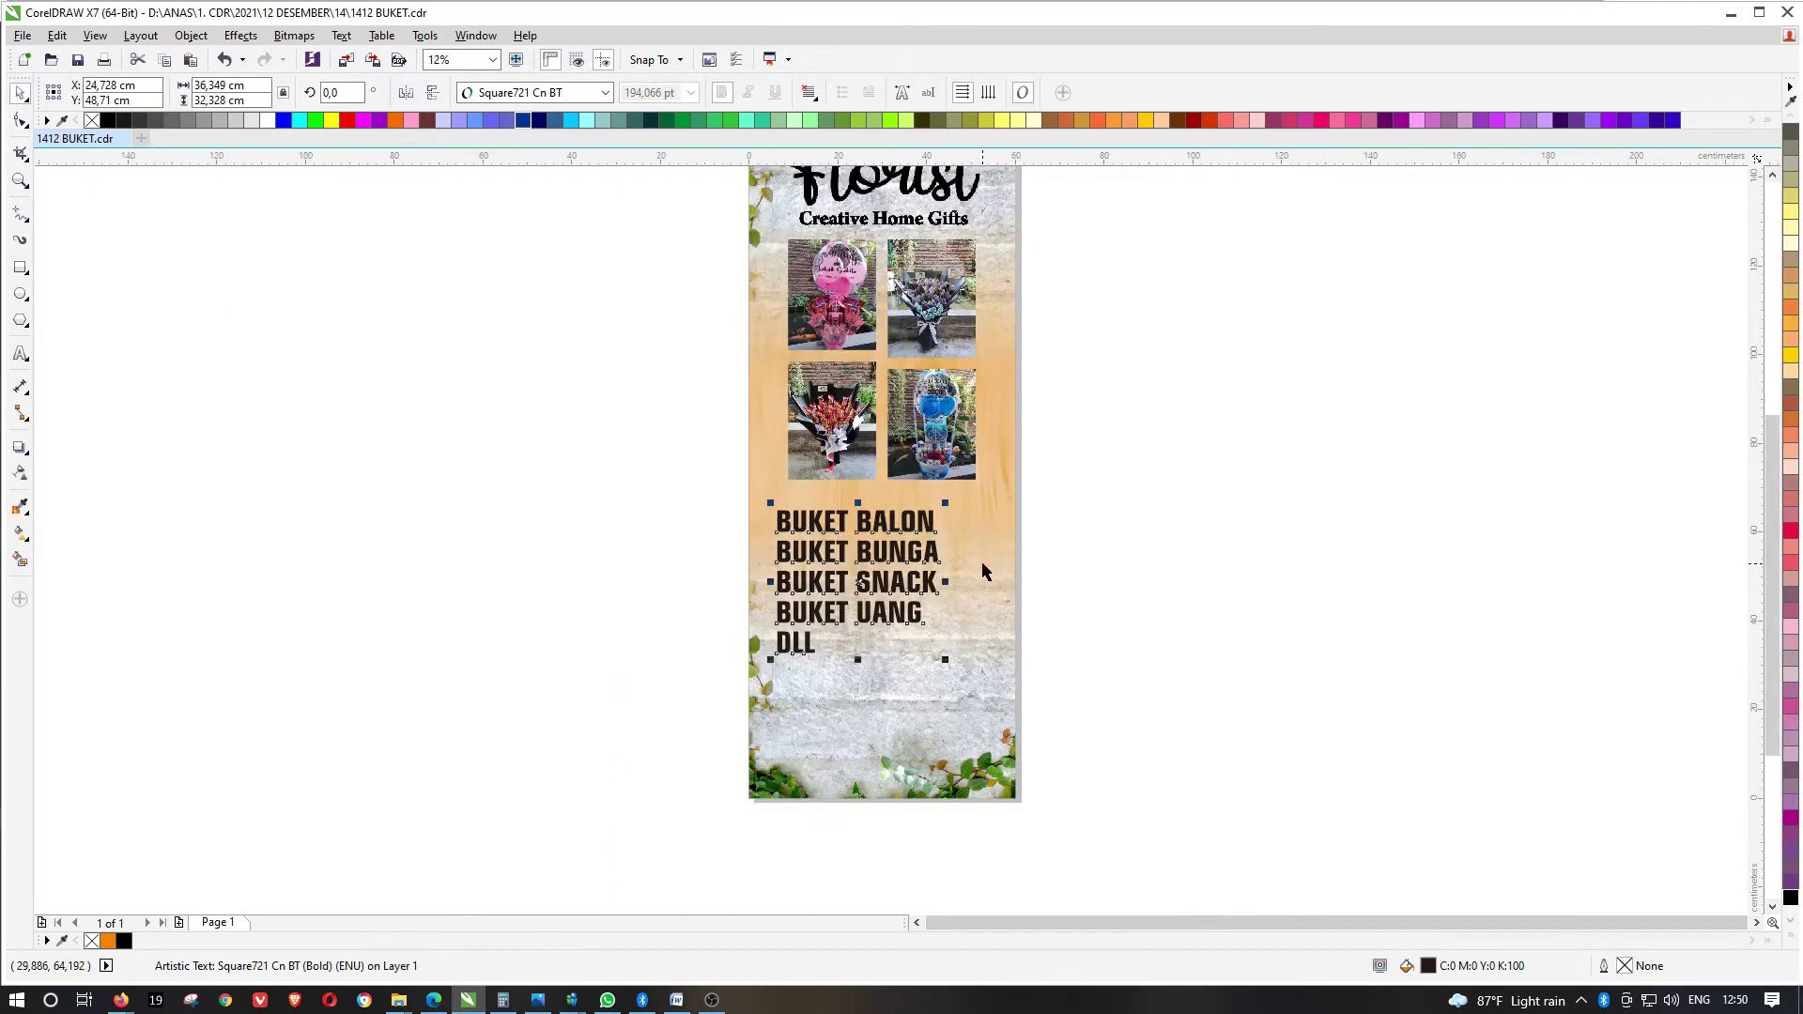
# Move the four product photos together off the banner to the blank area beside it
pyautogui.moveTo(1080, 222); pyautogui.dragTo(735, 496)
pyautogui.moveTo(959, 287); pyautogui.dragTo(1386, 298)
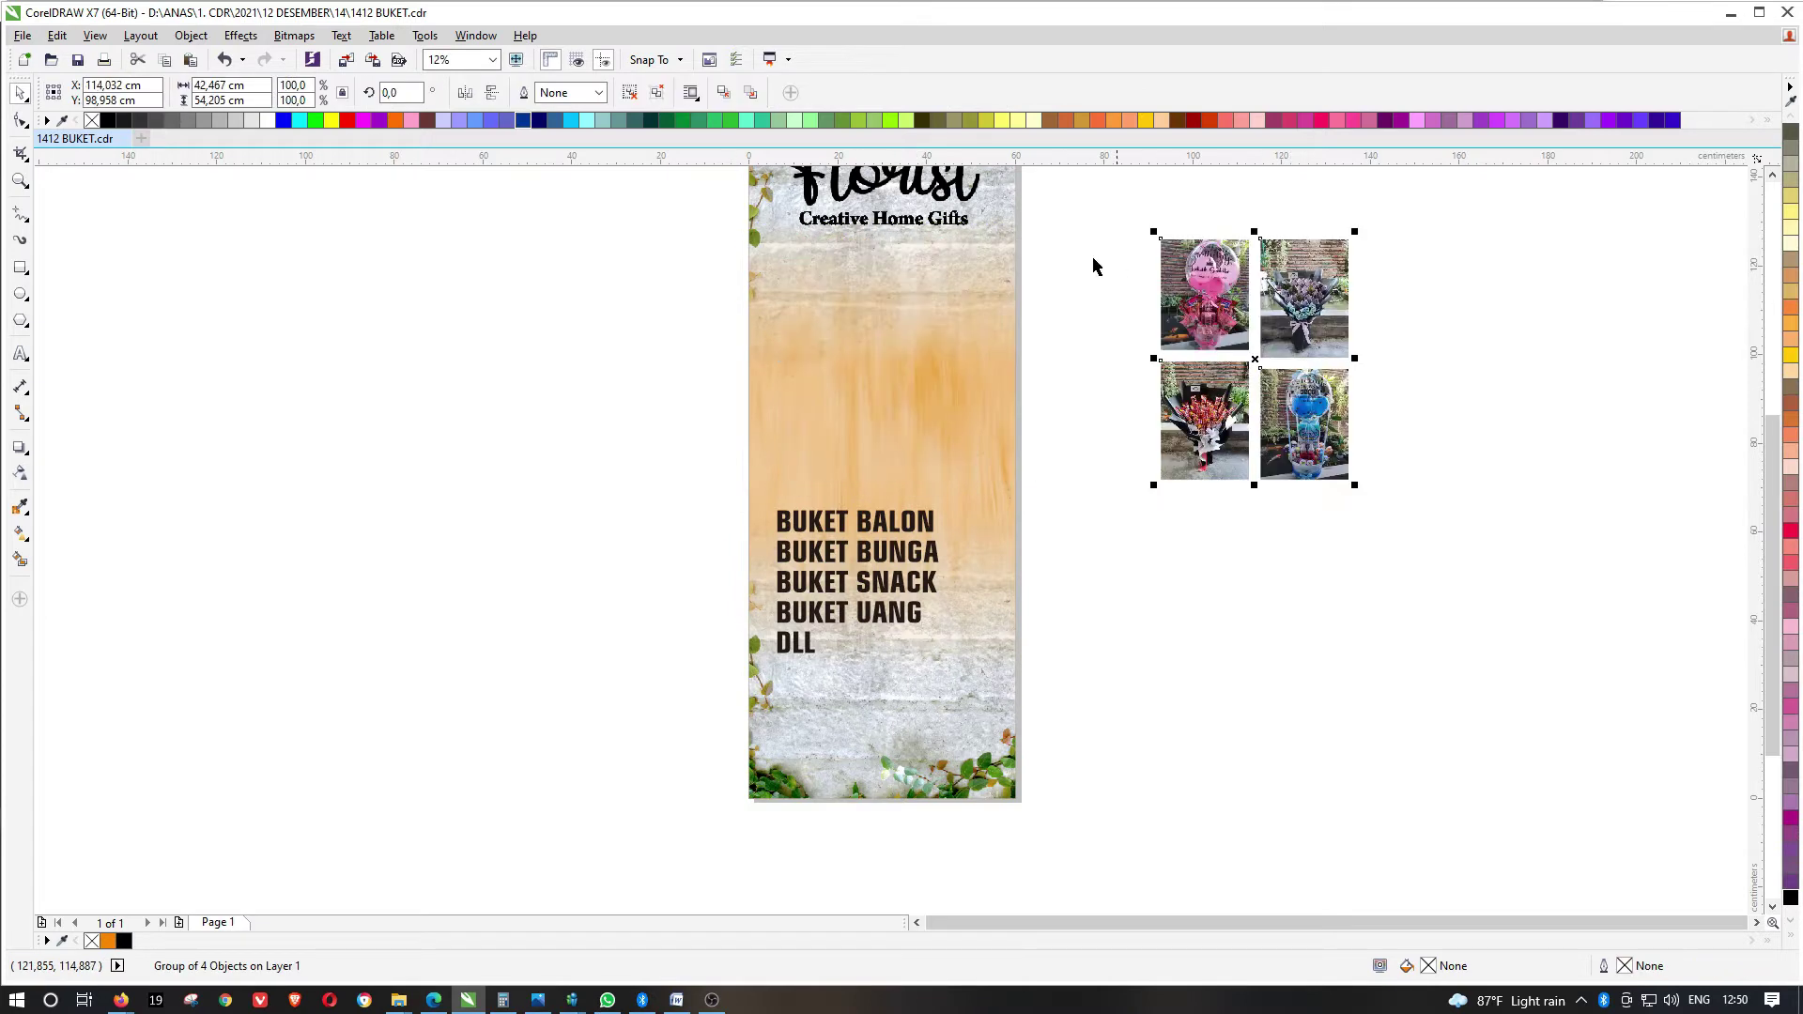
pyautogui.click(1094, 262)
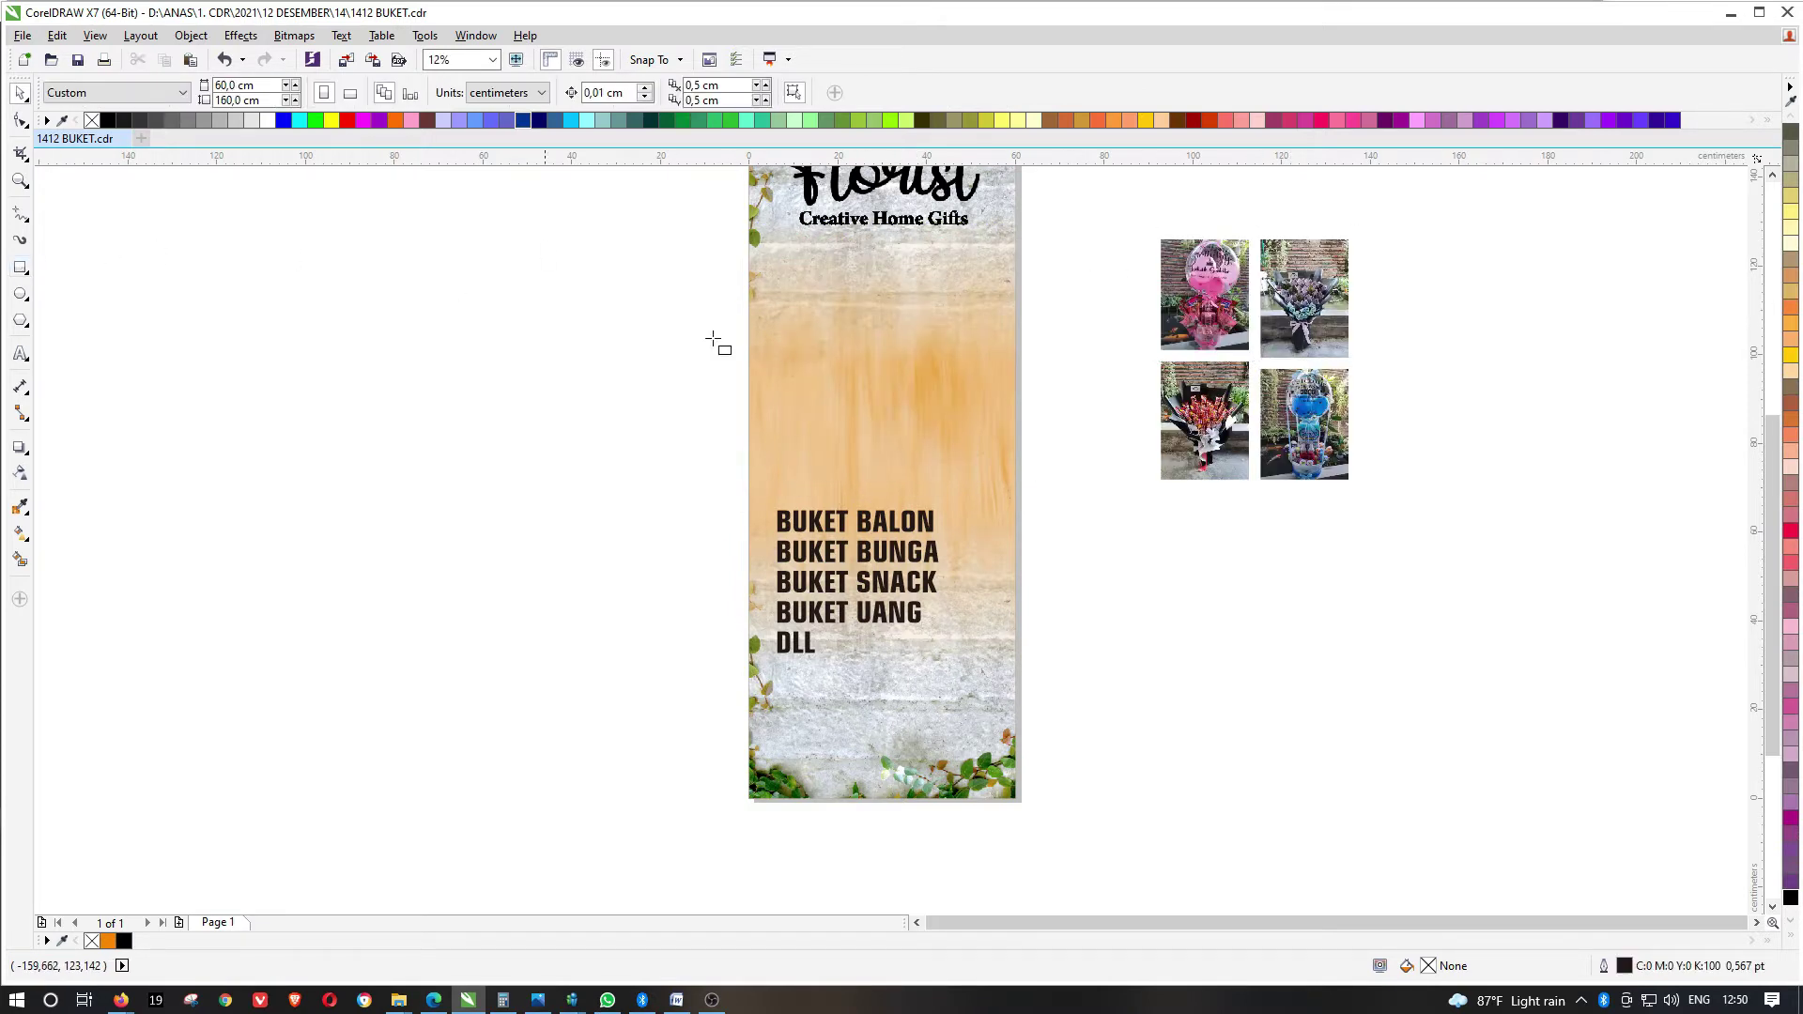
# Draw a 20 × 25 cm rectangle below the tagline and give it a white fill with no outline
pyautogui.moveTo(785, 246); pyautogui.dragTo(876, 361)
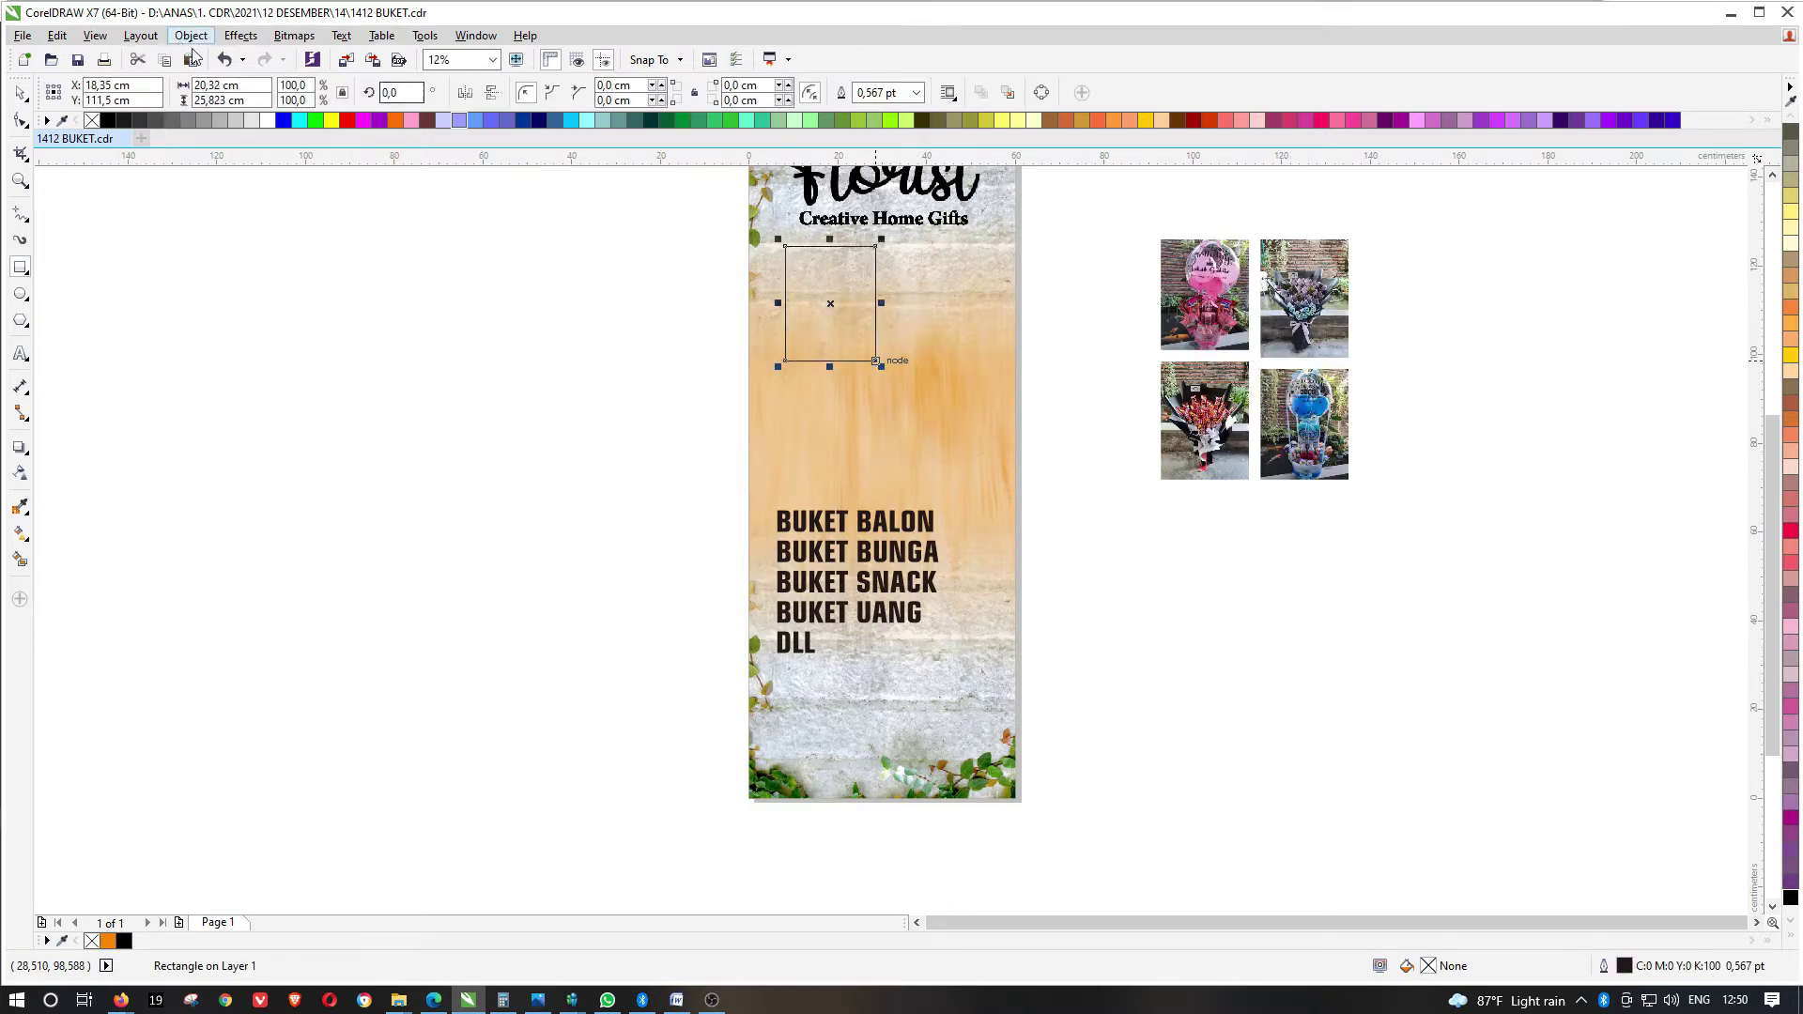
pyautogui.click(343, 92)
pyautogui.moveTo(246, 85); pyautogui.dragTo(166, 83)
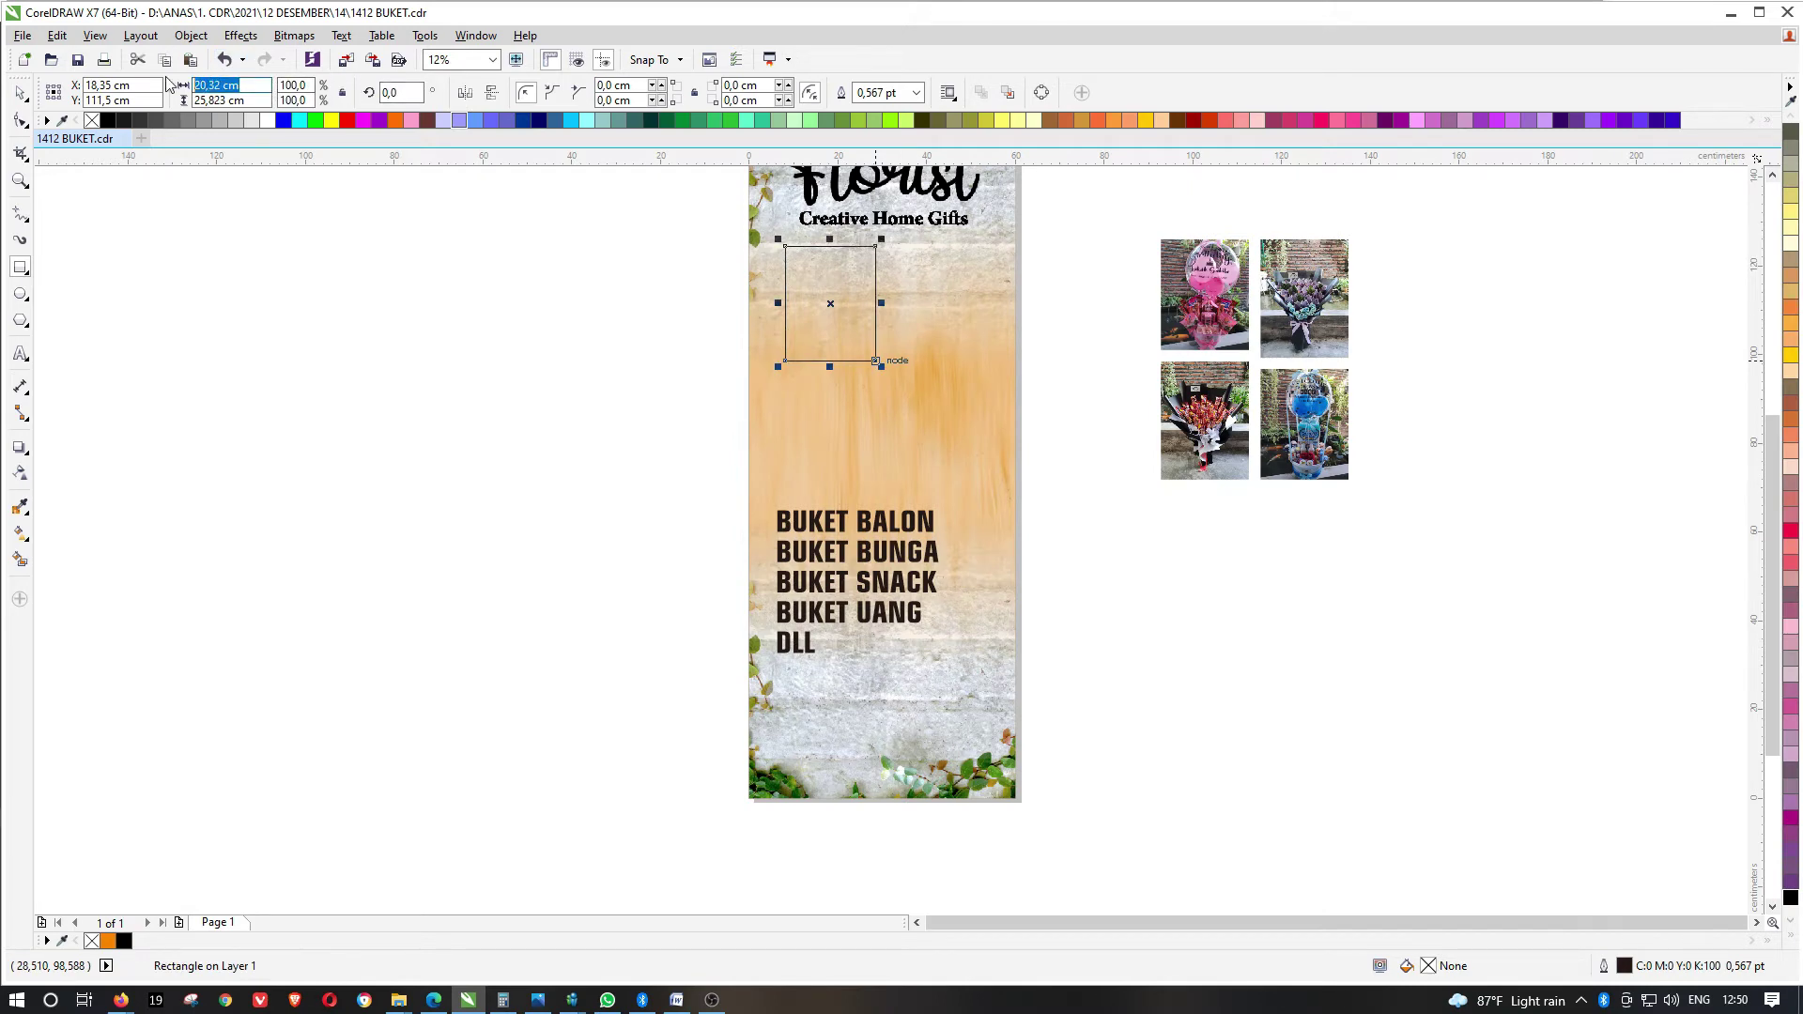
pyautogui.write('20')
pyautogui.press('Tab')
pyautogui.write('30')
pyautogui.press('Return')
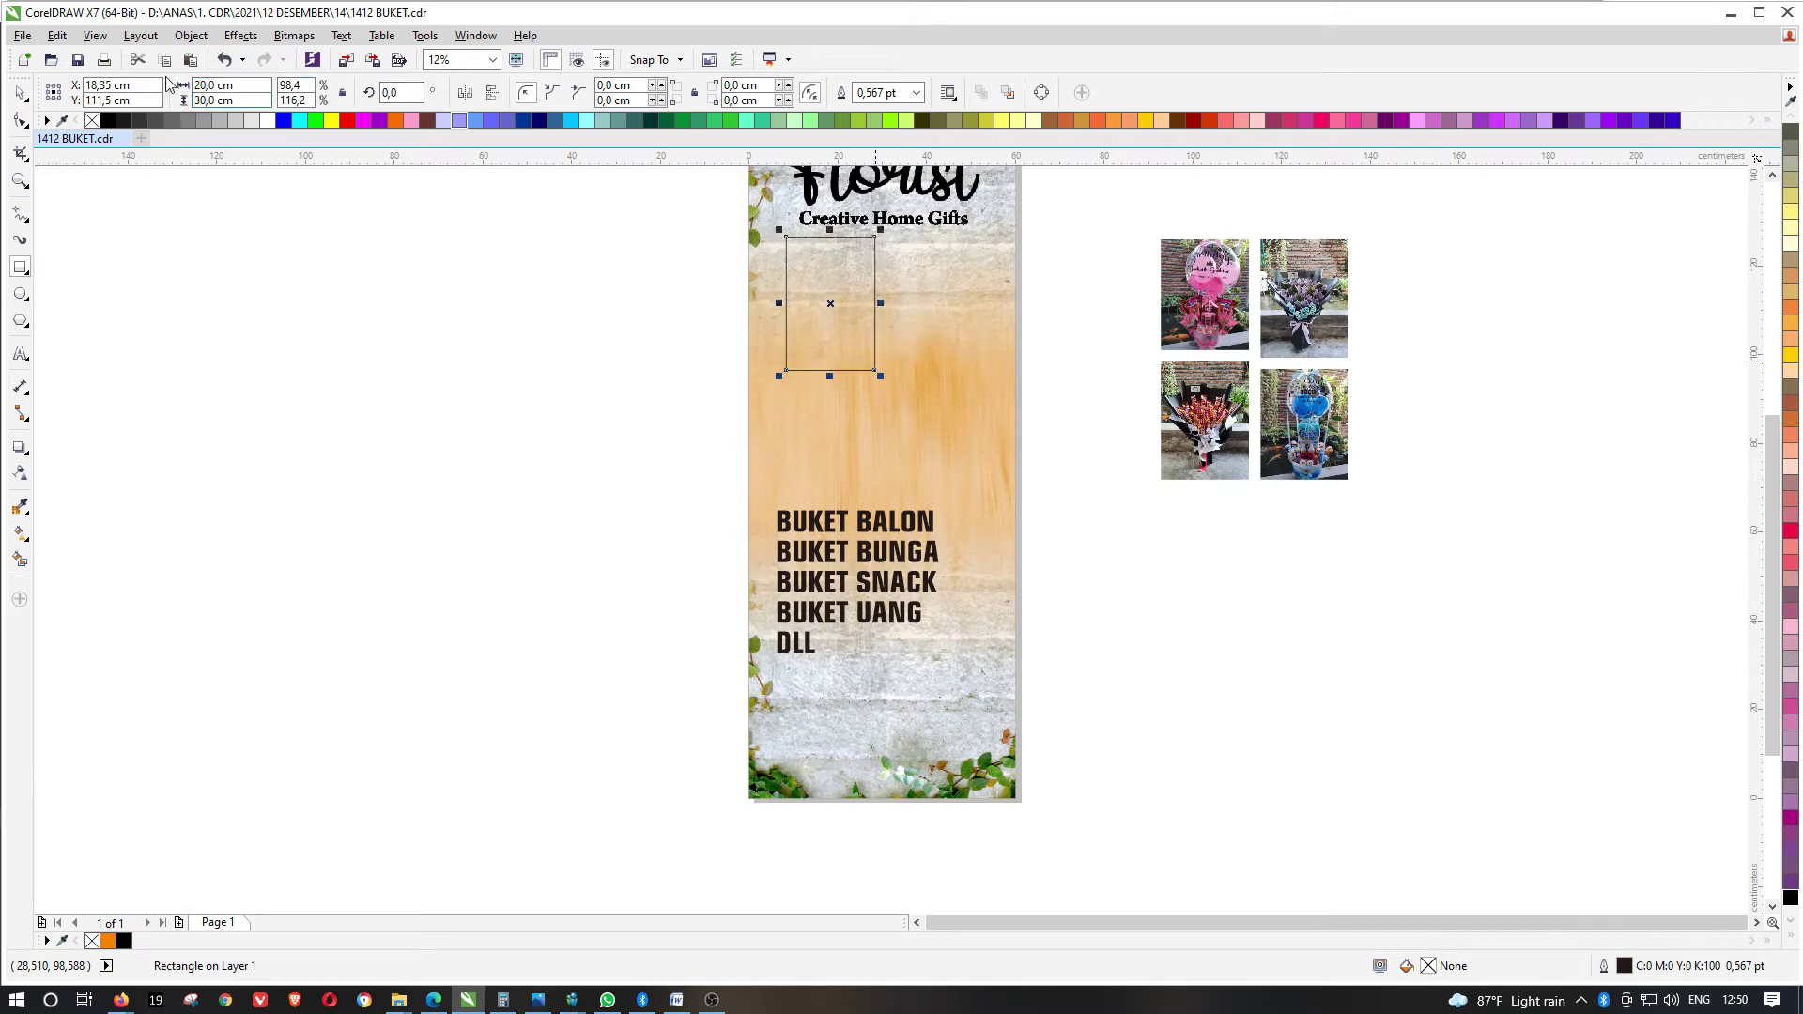
pyautogui.doubleClick(217, 100)
pyautogui.write('25')
pyautogui.press('Return')
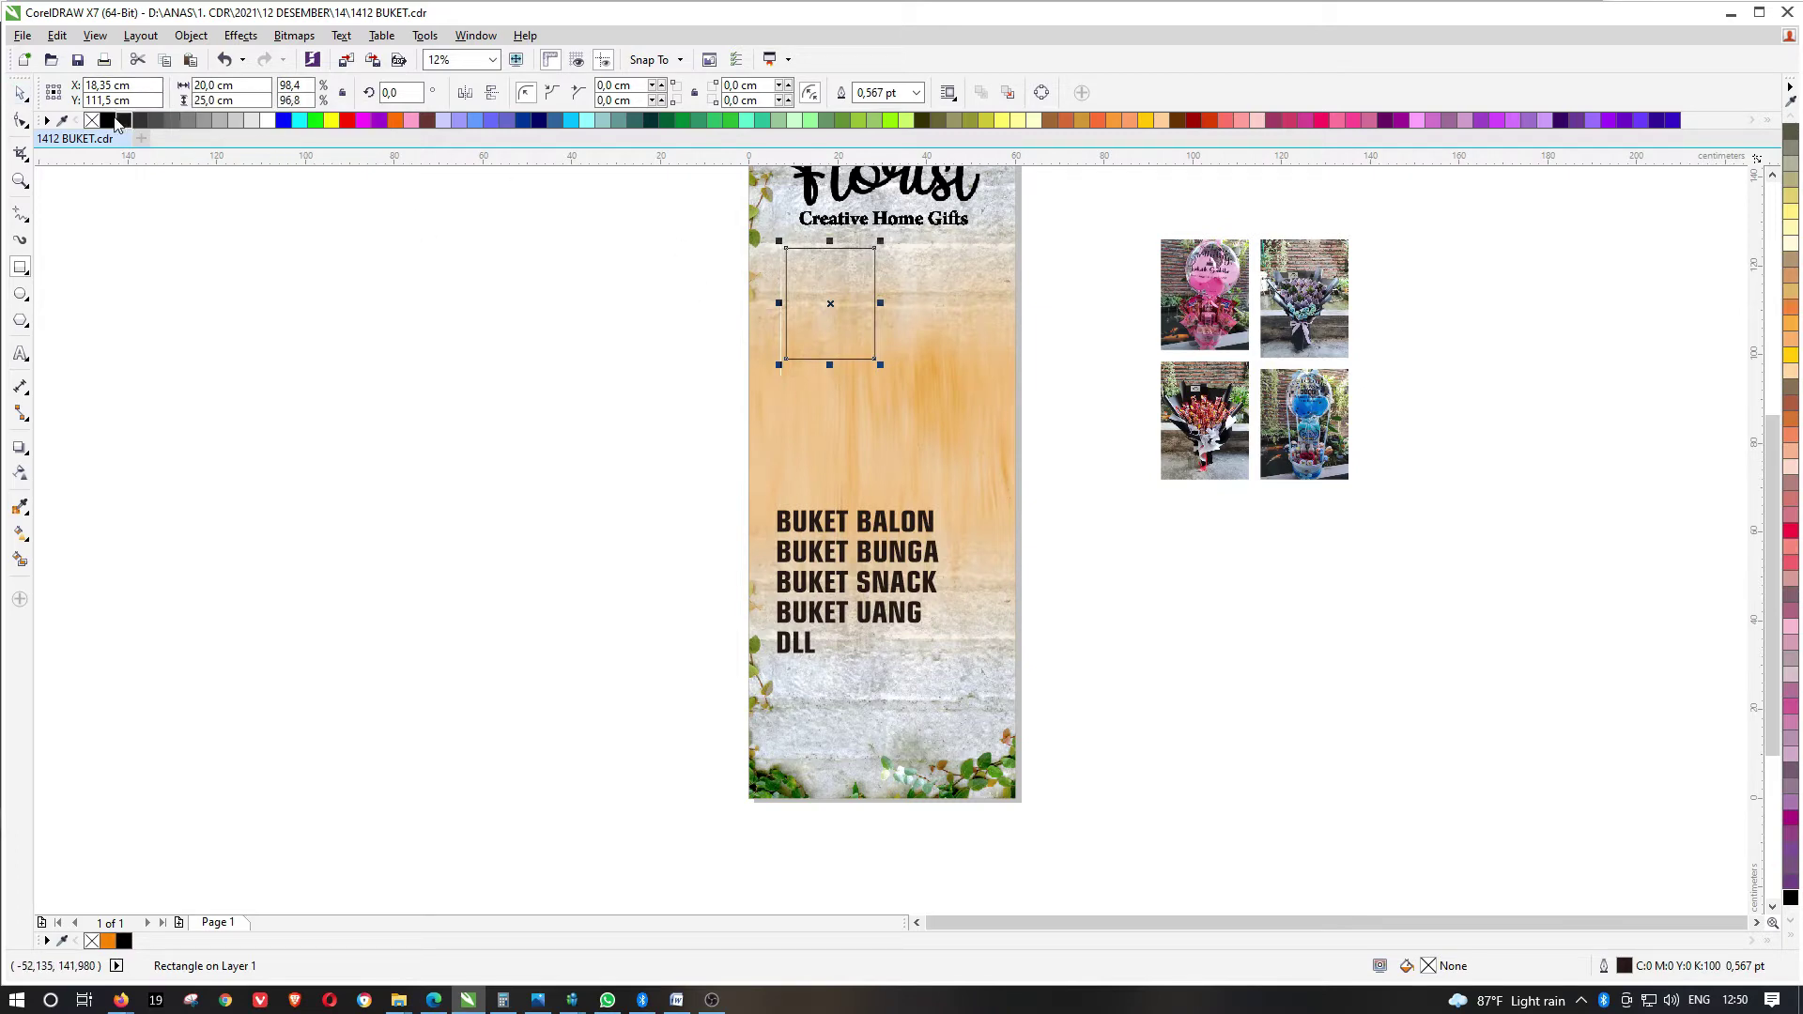
pyautogui.click(267, 120)
pyautogui.rightClick(91, 120)
# Add a one-step outward contour of about 1.27 cm to the white rectangle and break the contour apart
pyautogui.scroll(1, 824, 262)
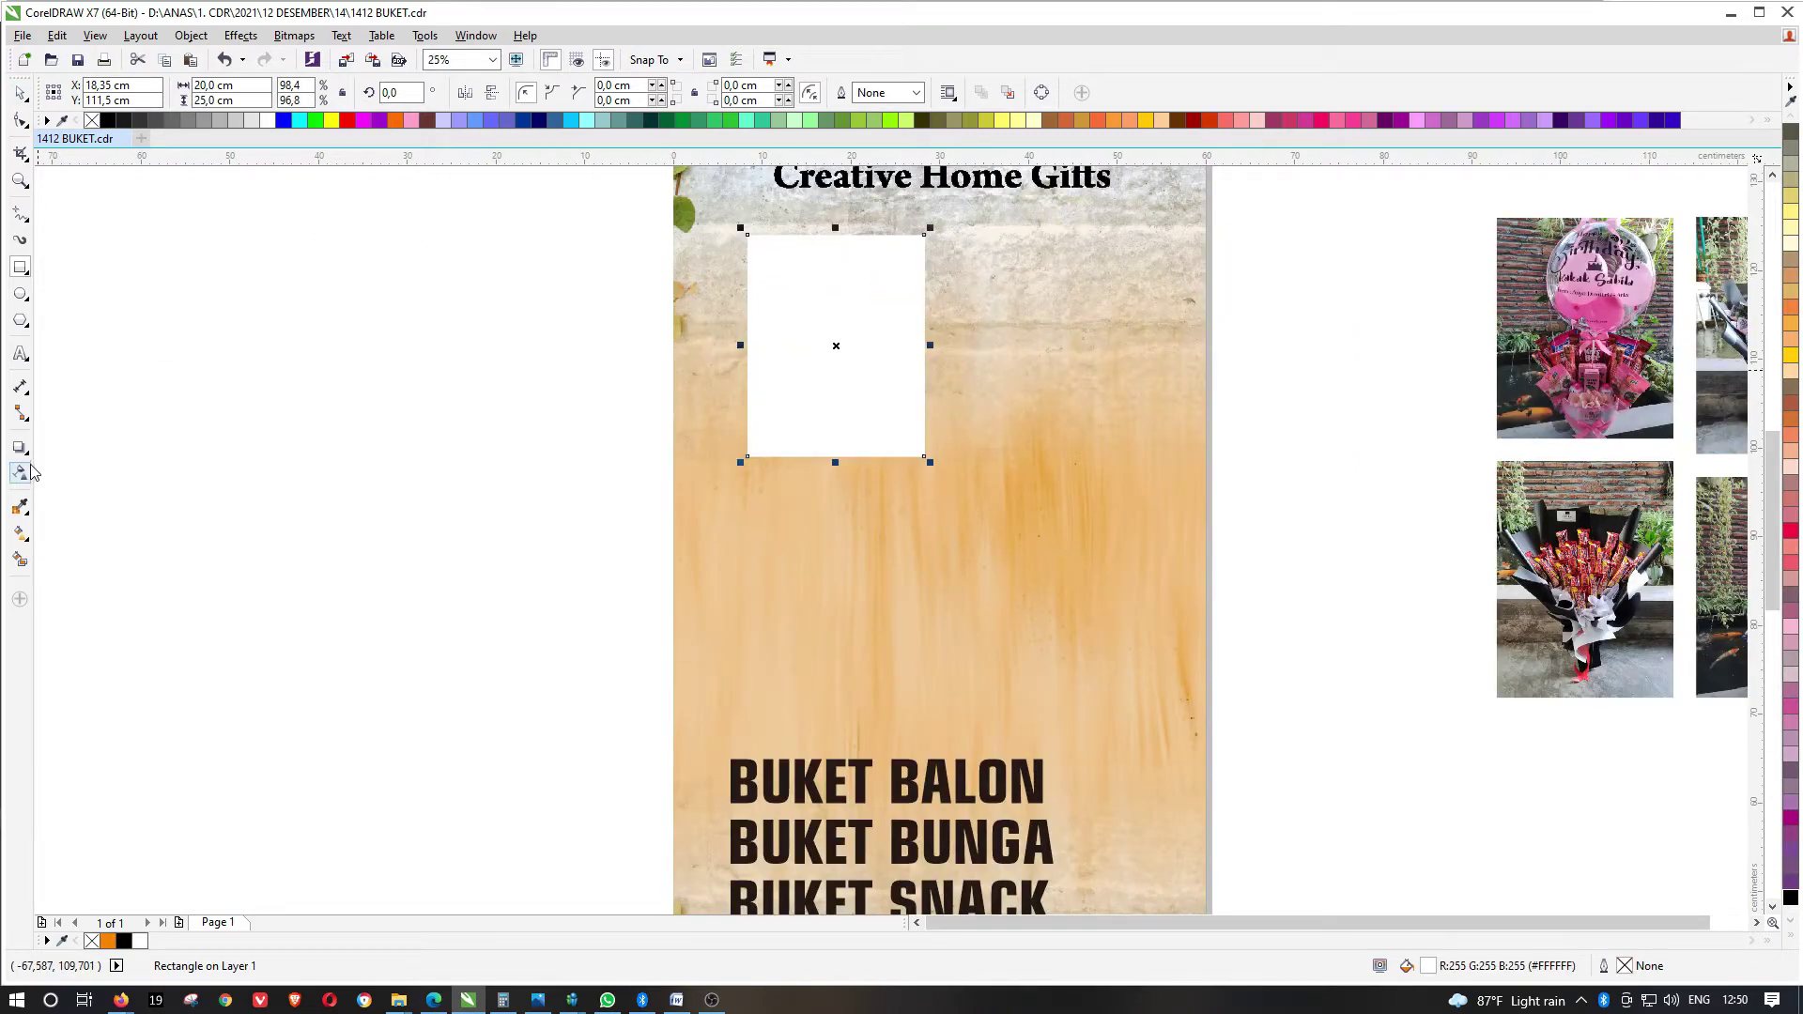
pyautogui.click(22, 449)
pyautogui.click(79, 467)
pyautogui.scroll(1, 926, 207)
pyautogui.moveTo(923, 262); pyautogui.dragTo(939, 230)
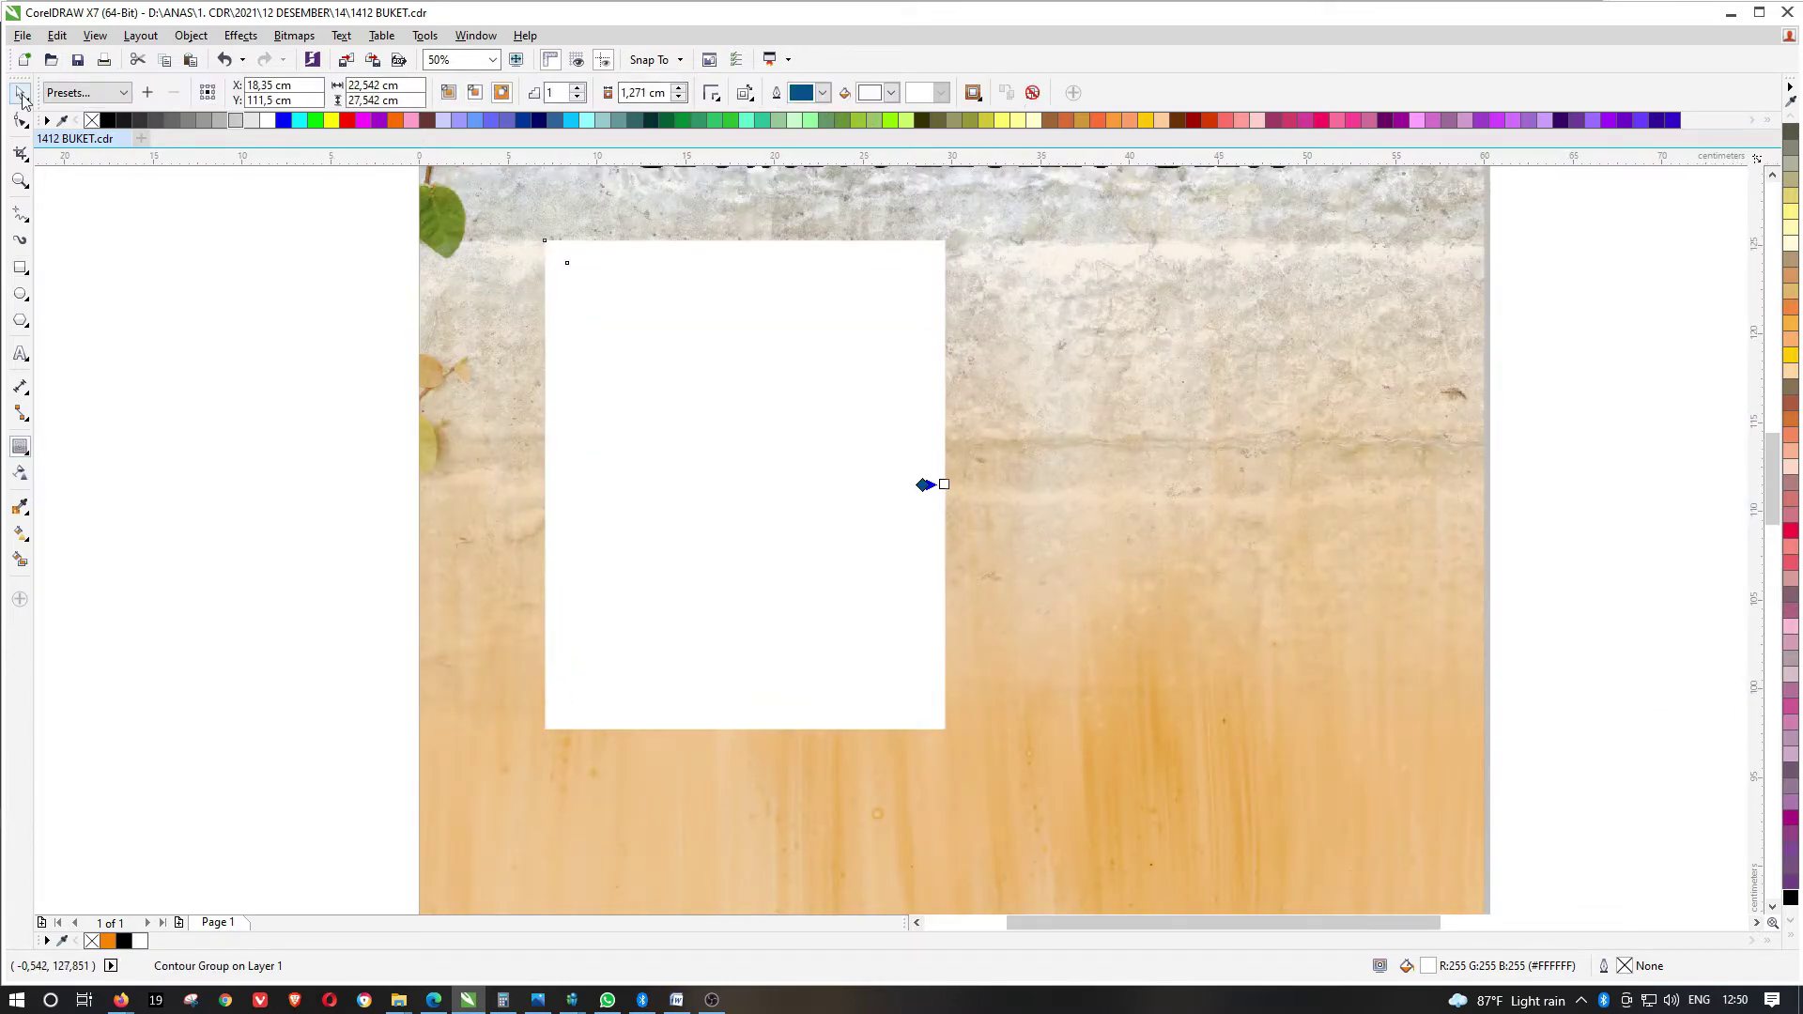
pyautogui.hotkey('ctrl', 'k')
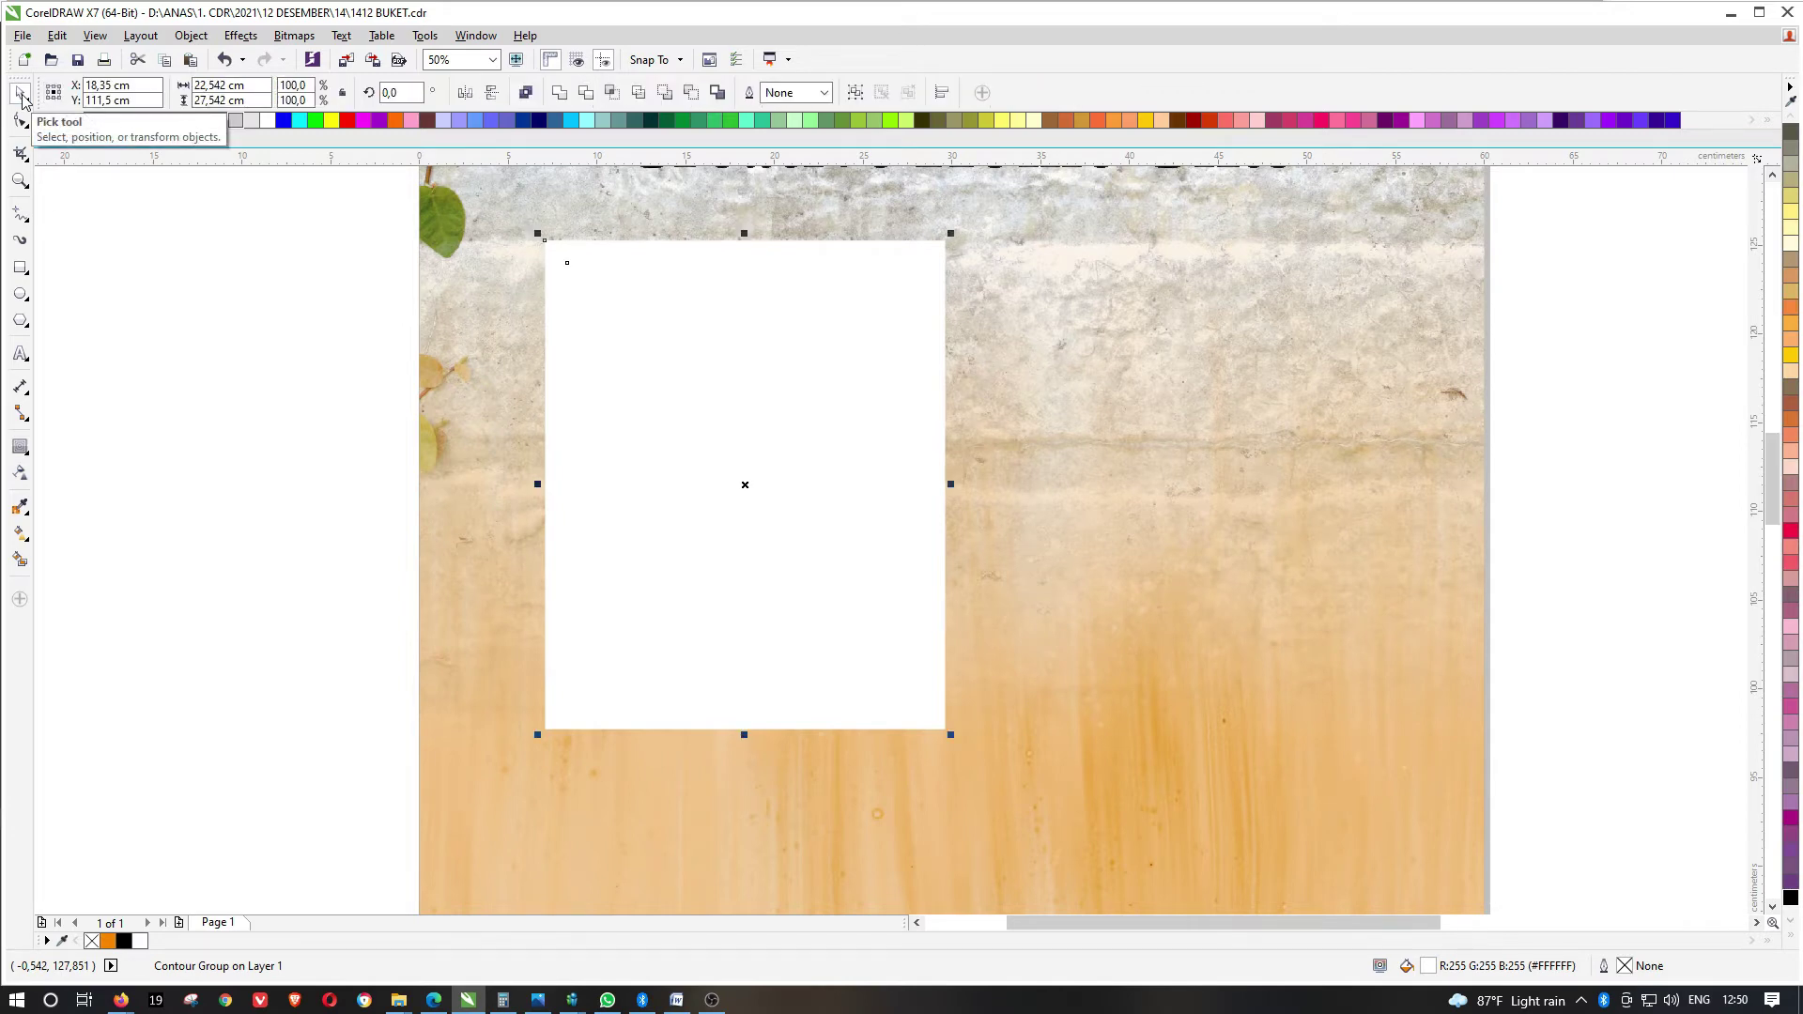
# Fill the larger contour rectangle behind the white one with black
pyautogui.click(363, 310)
pyautogui.click(615, 270)
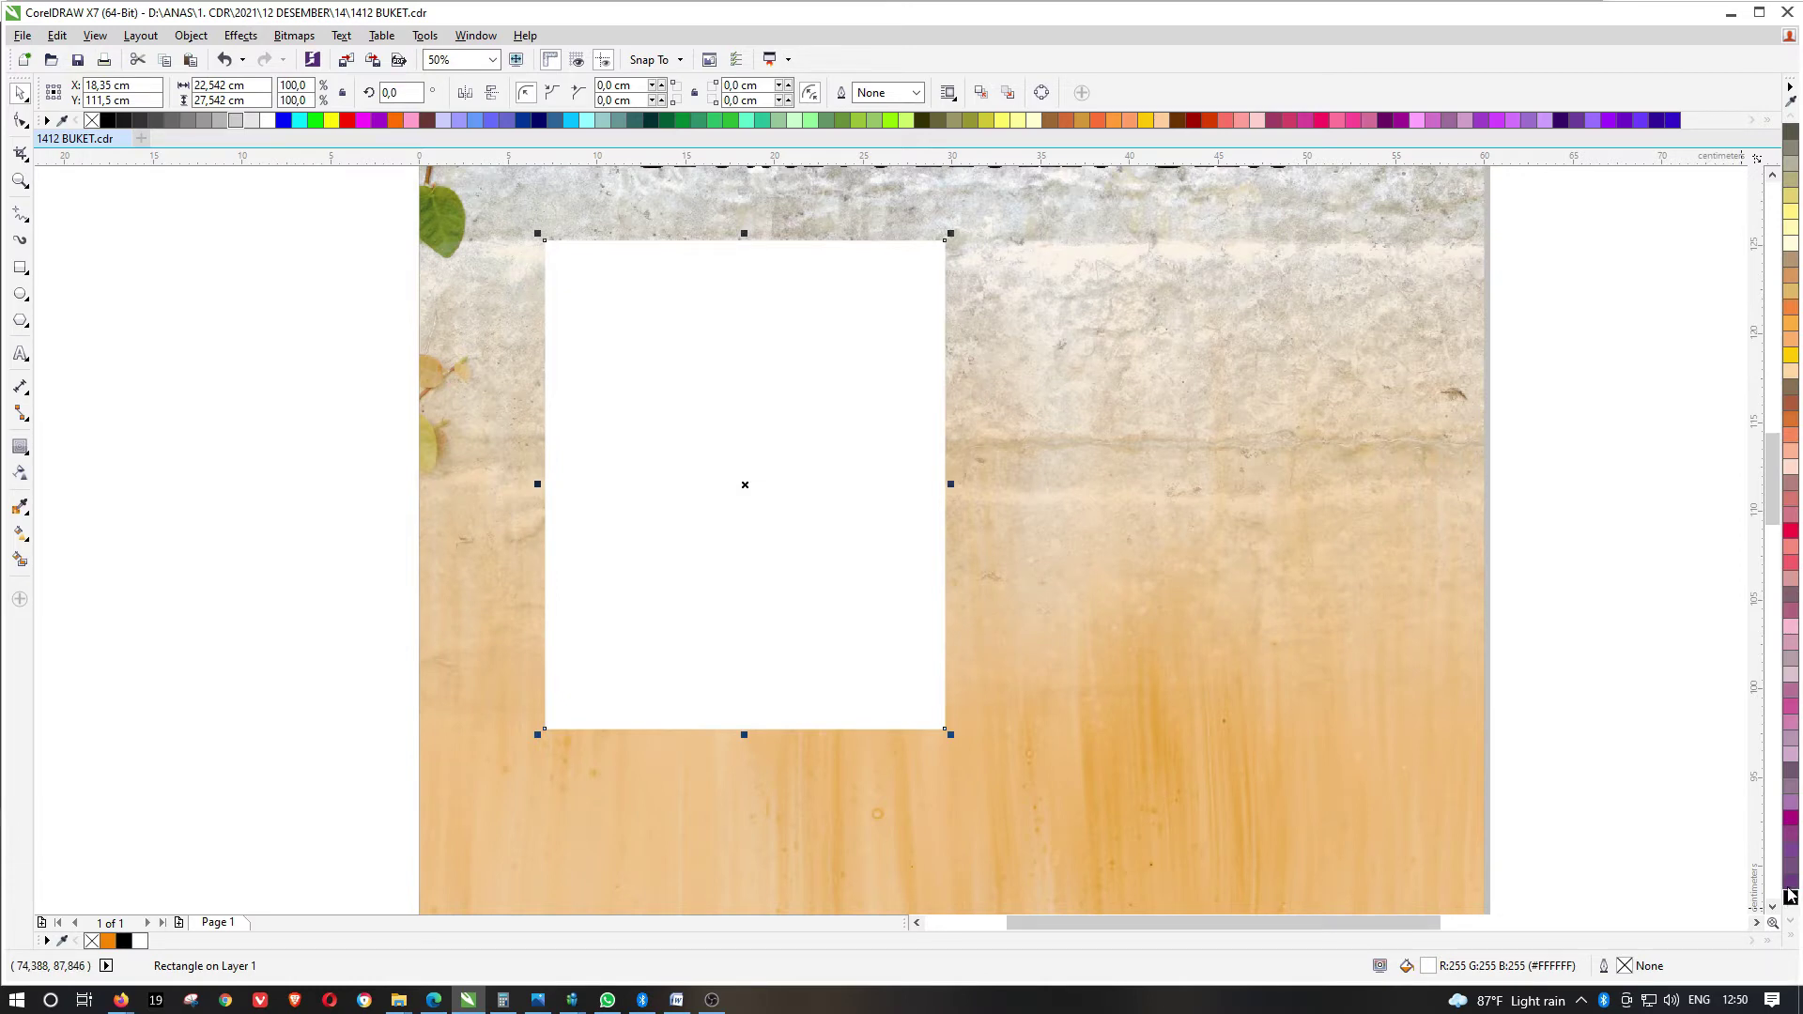
pyautogui.click(1788, 894)
# Enlarge the inner white rectangle to about 20.6 cm wide and adjust its height to even out the black border
pyautogui.click(775, 398)
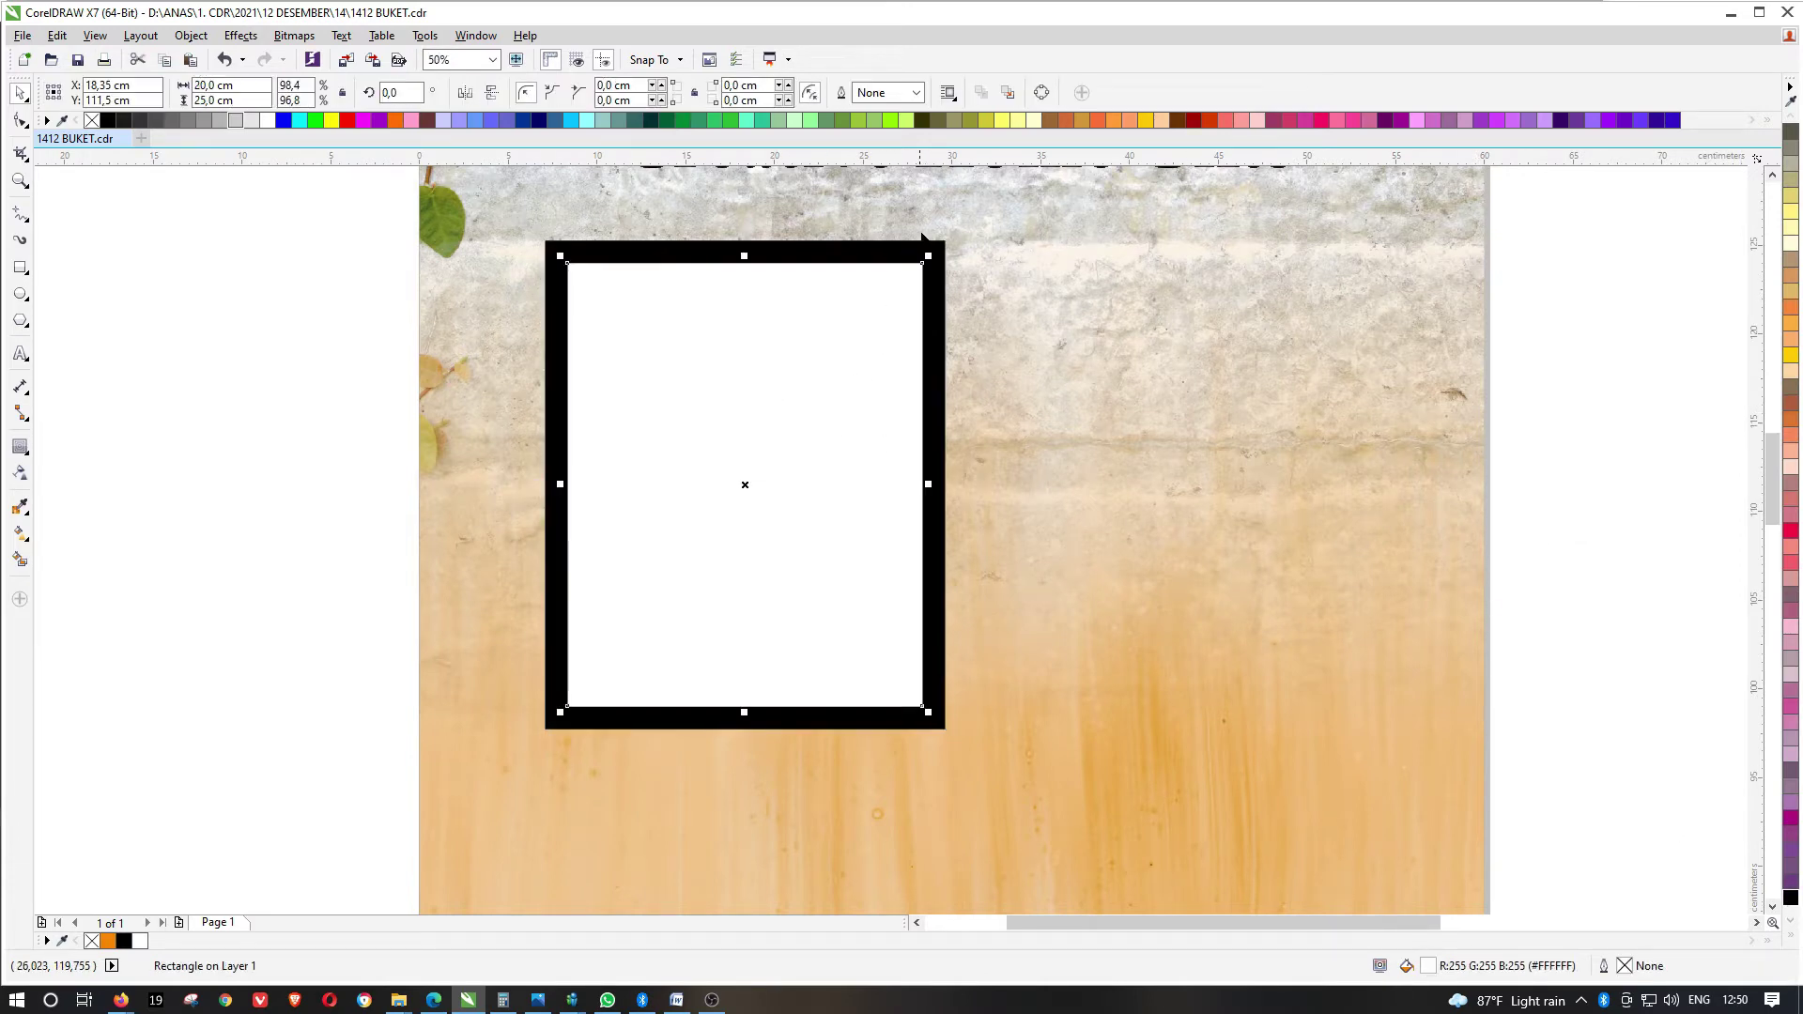
pyautogui.scroll(2, 776, 398)
pyautogui.moveTo(928, 288); pyautogui.dragTo(948, 270)
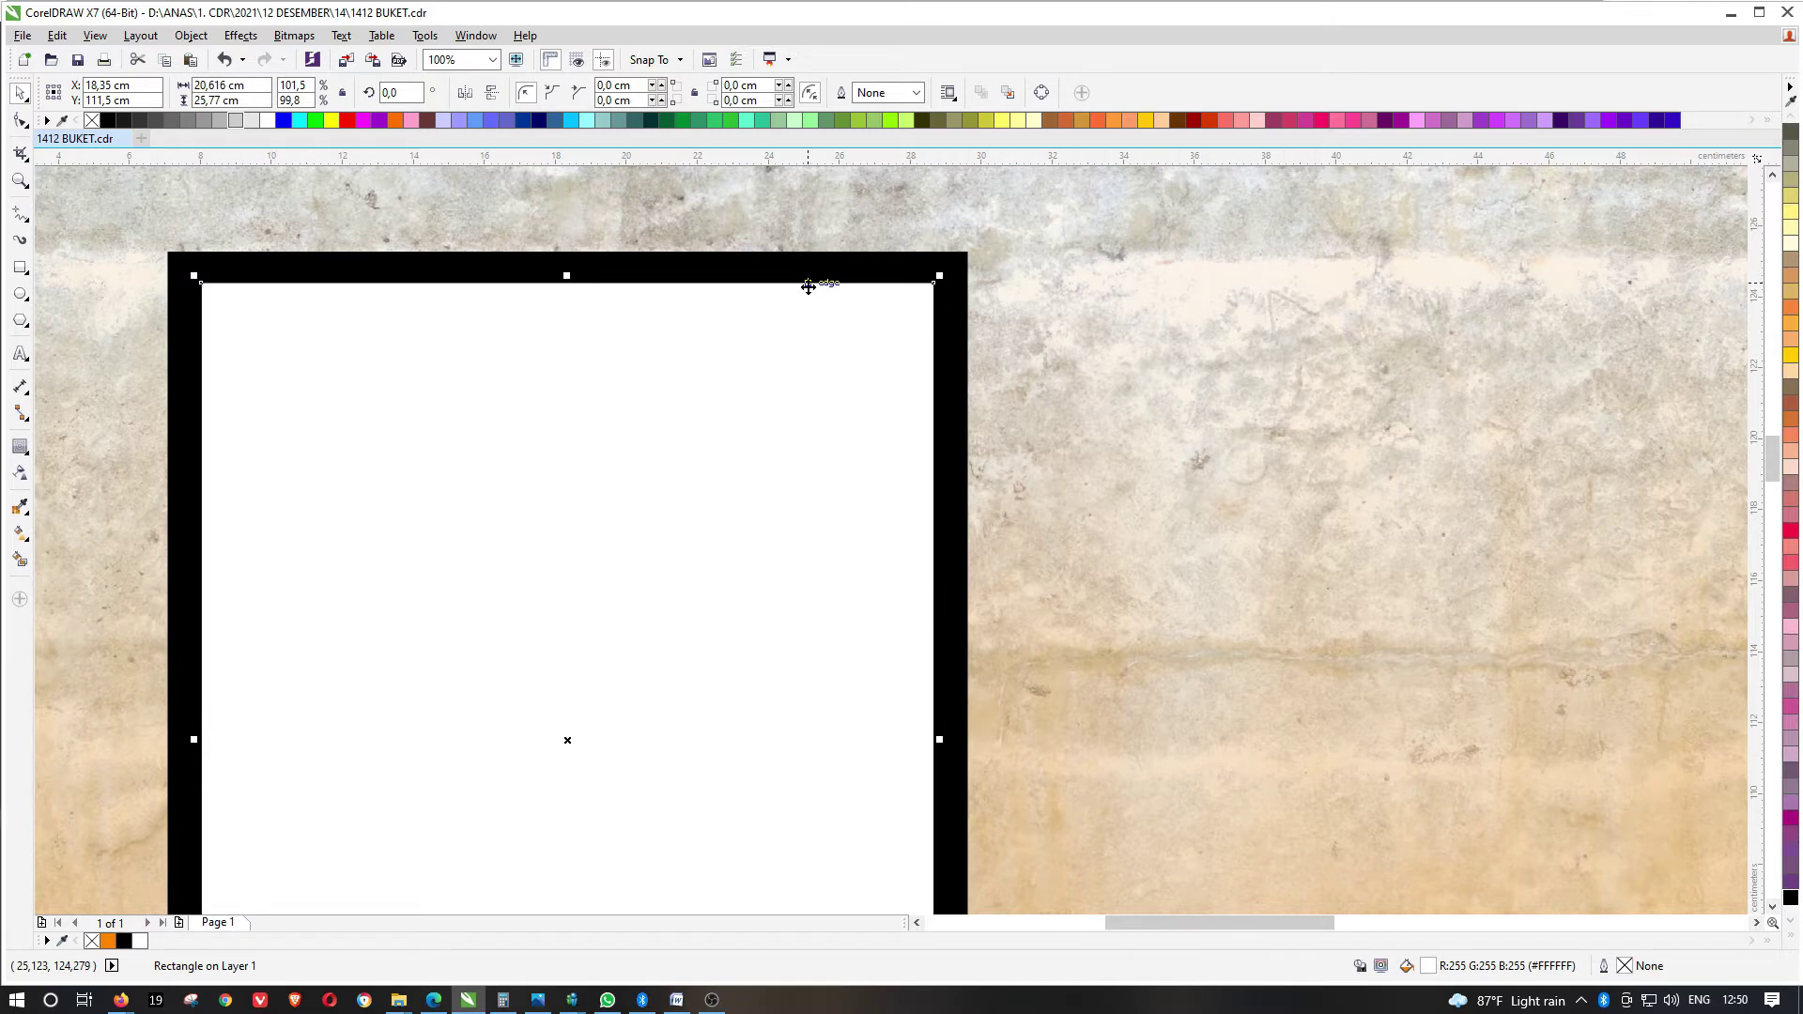
pyautogui.scroll(-2, 780, 220)
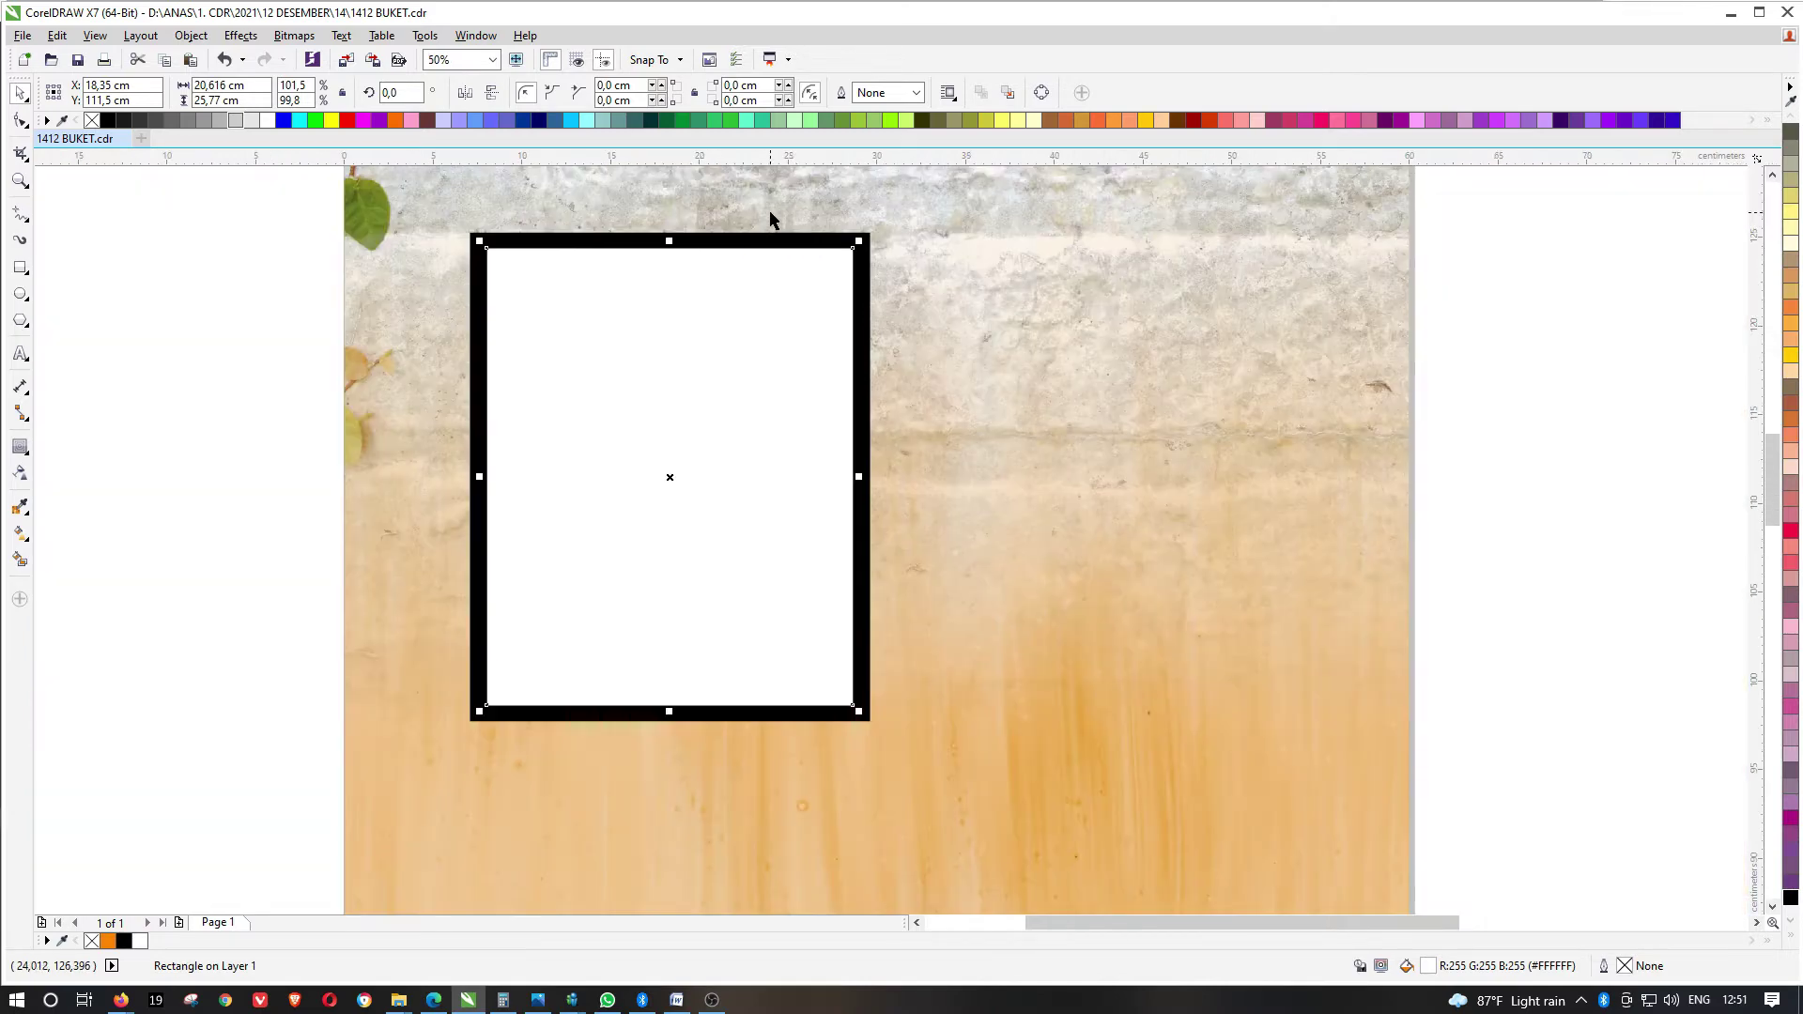
pyautogui.scroll(2, 654, 248)
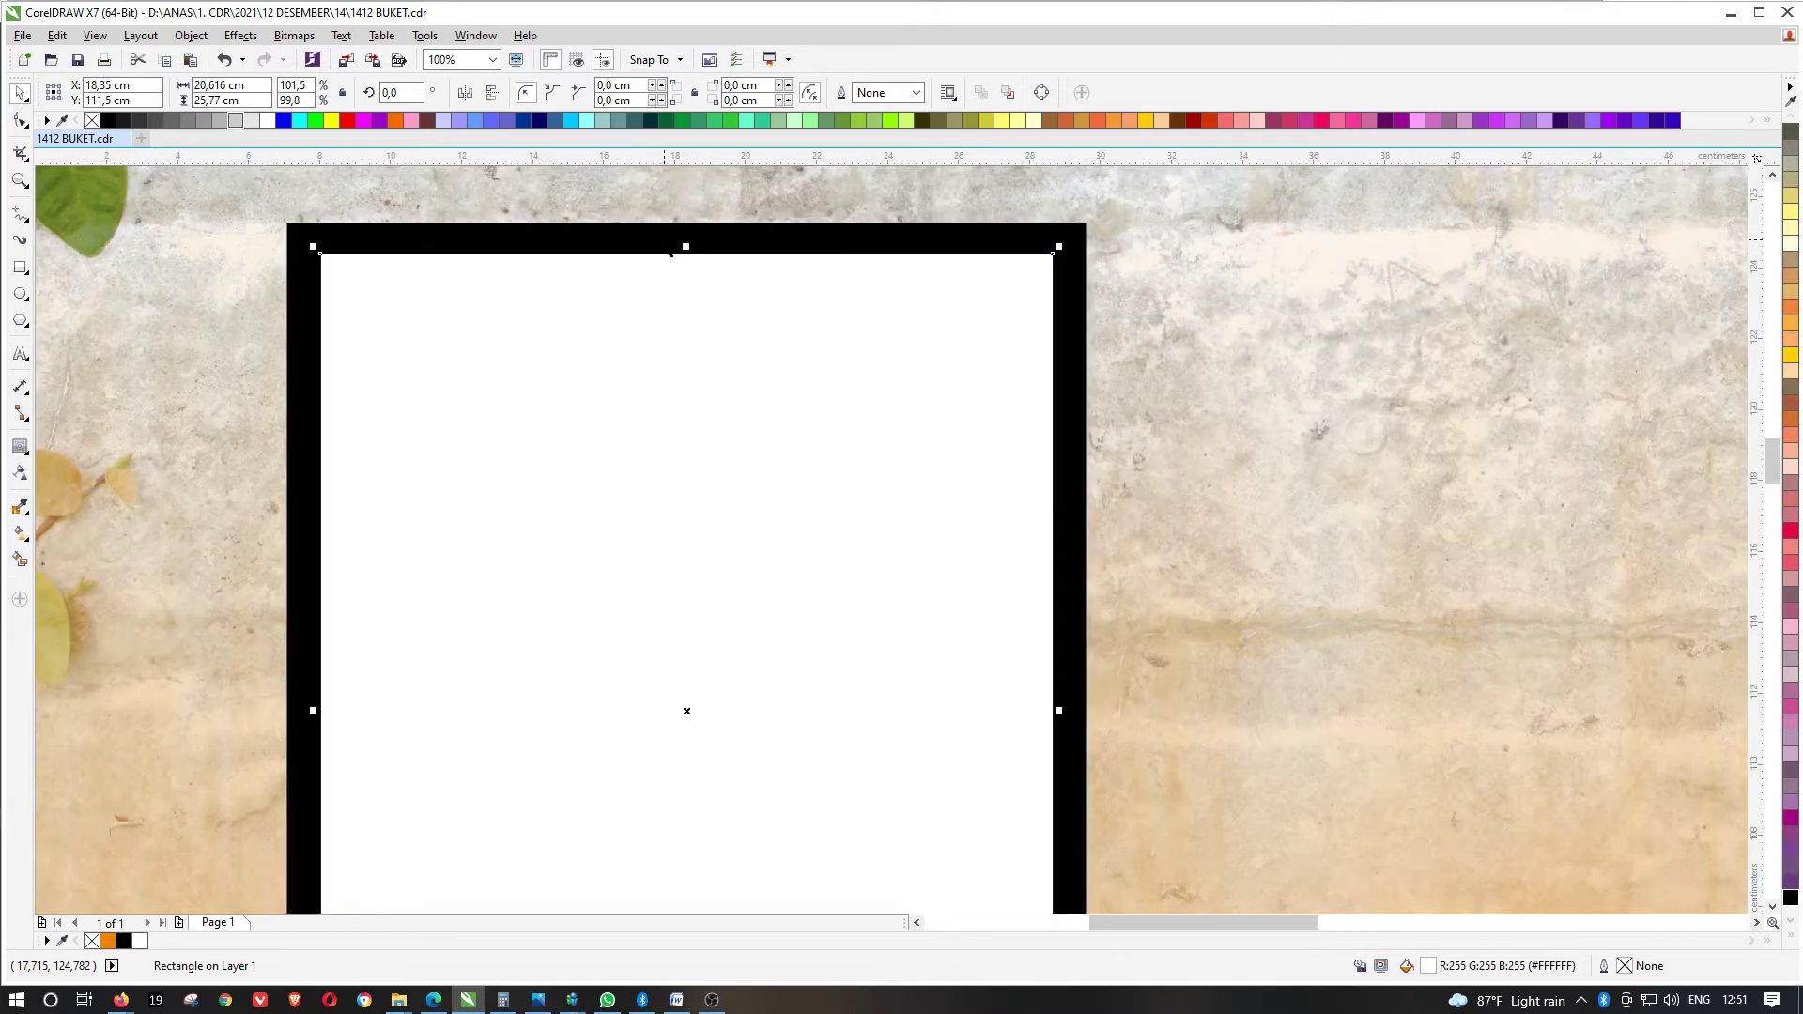
pyautogui.scroll(2, 711, 230)
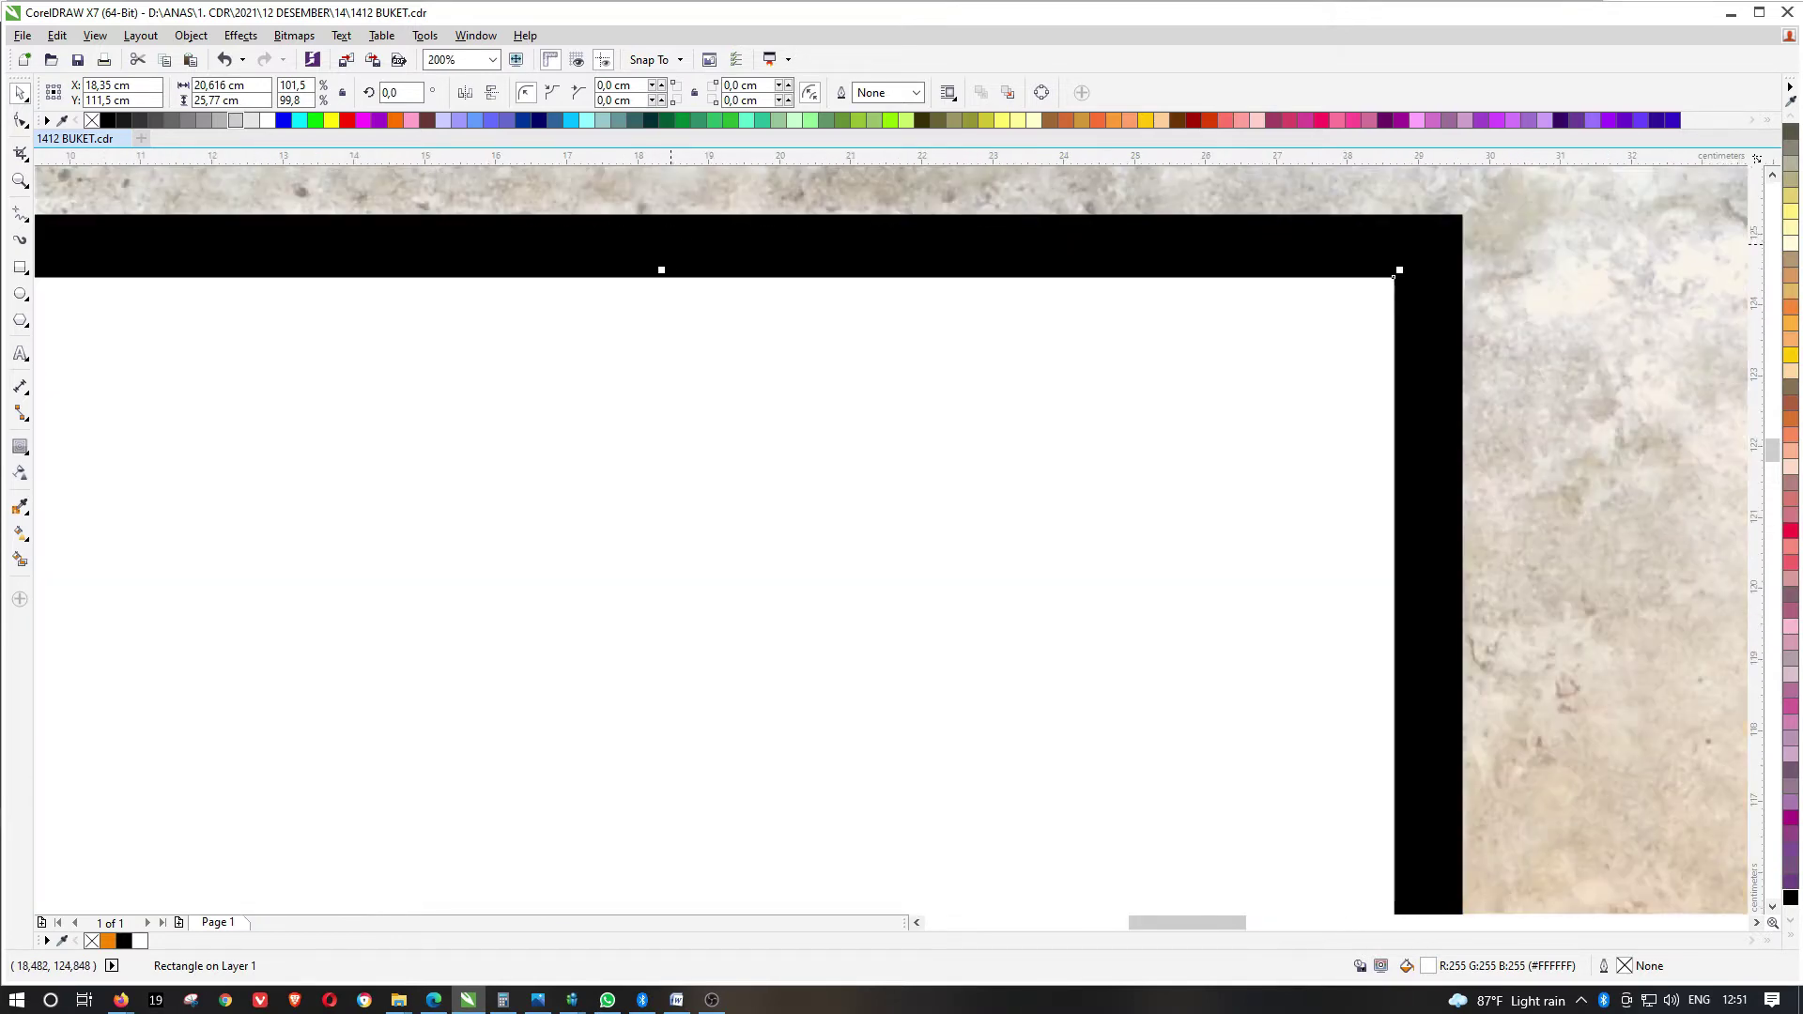
pyautogui.moveTo(660, 265); pyautogui.dragTo(664, 289)
# Duplicate the black-bordered frame horizontally beside the original and place the copy's centre at X about 42 cm
pyautogui.keyDown('shift'); pyautogui.click(663, 225); pyautogui.keyUp('shift')
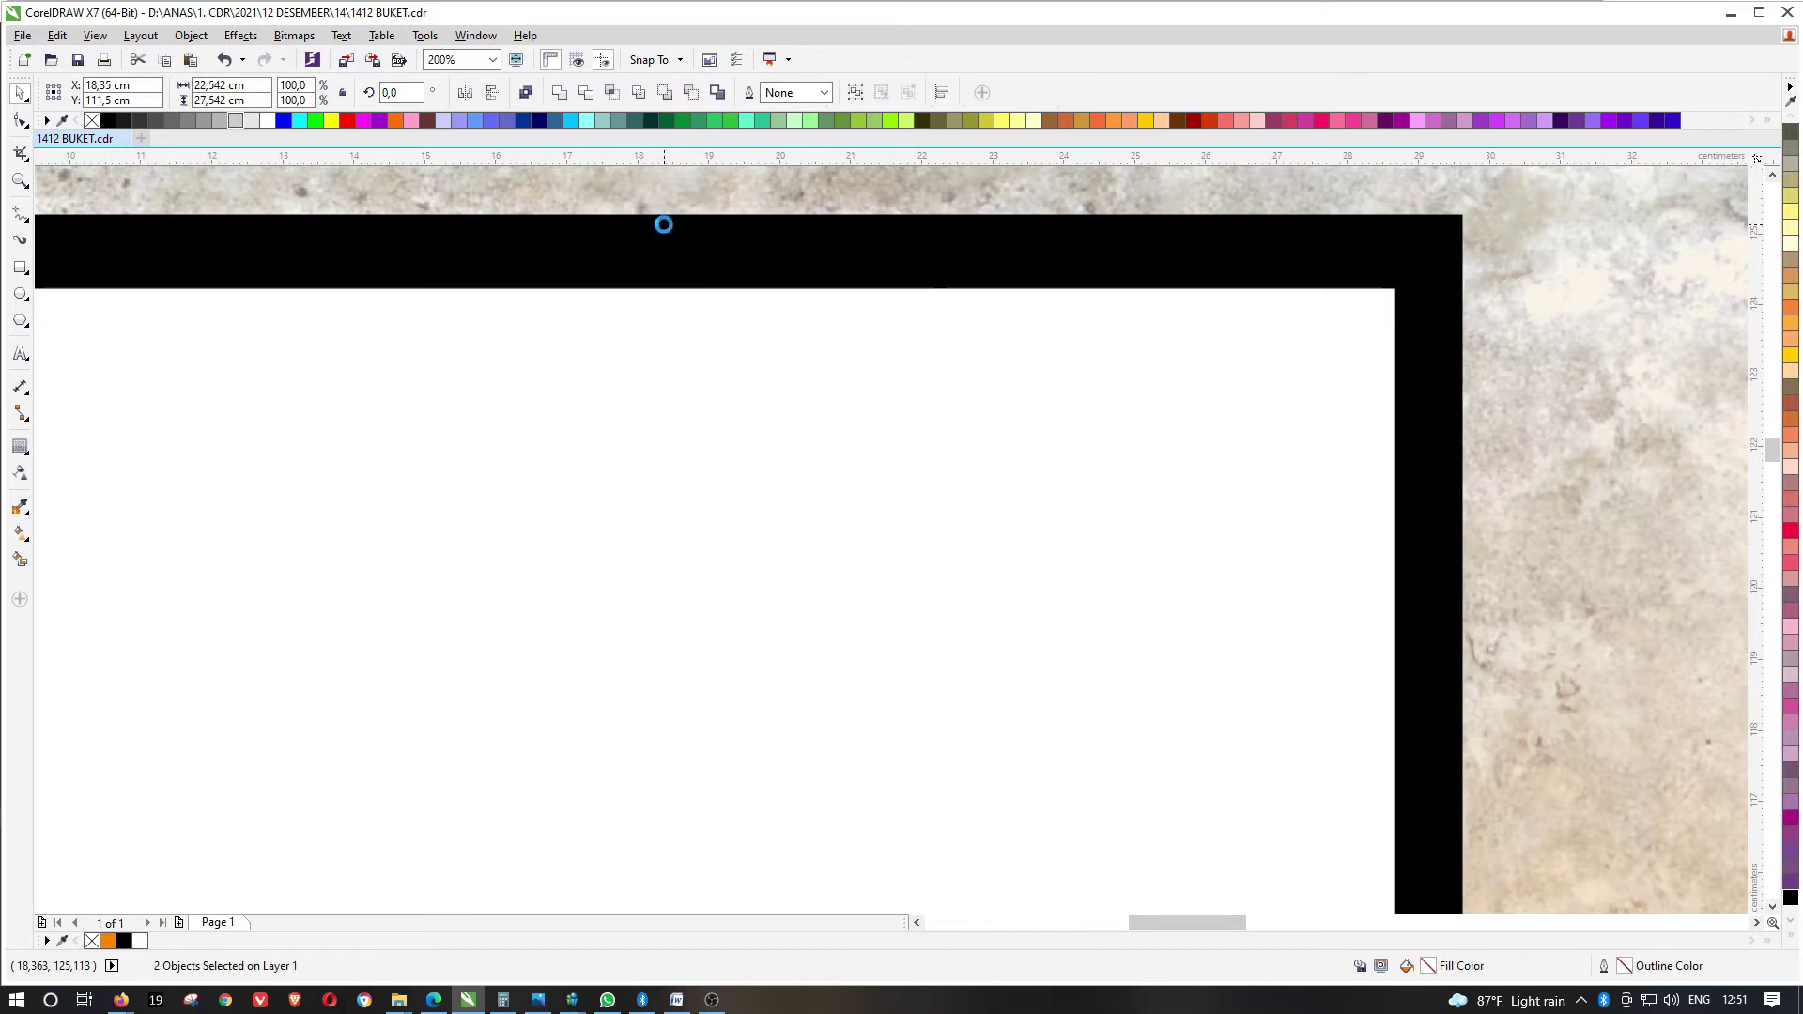
pyautogui.scroll(-4, 697, 289)
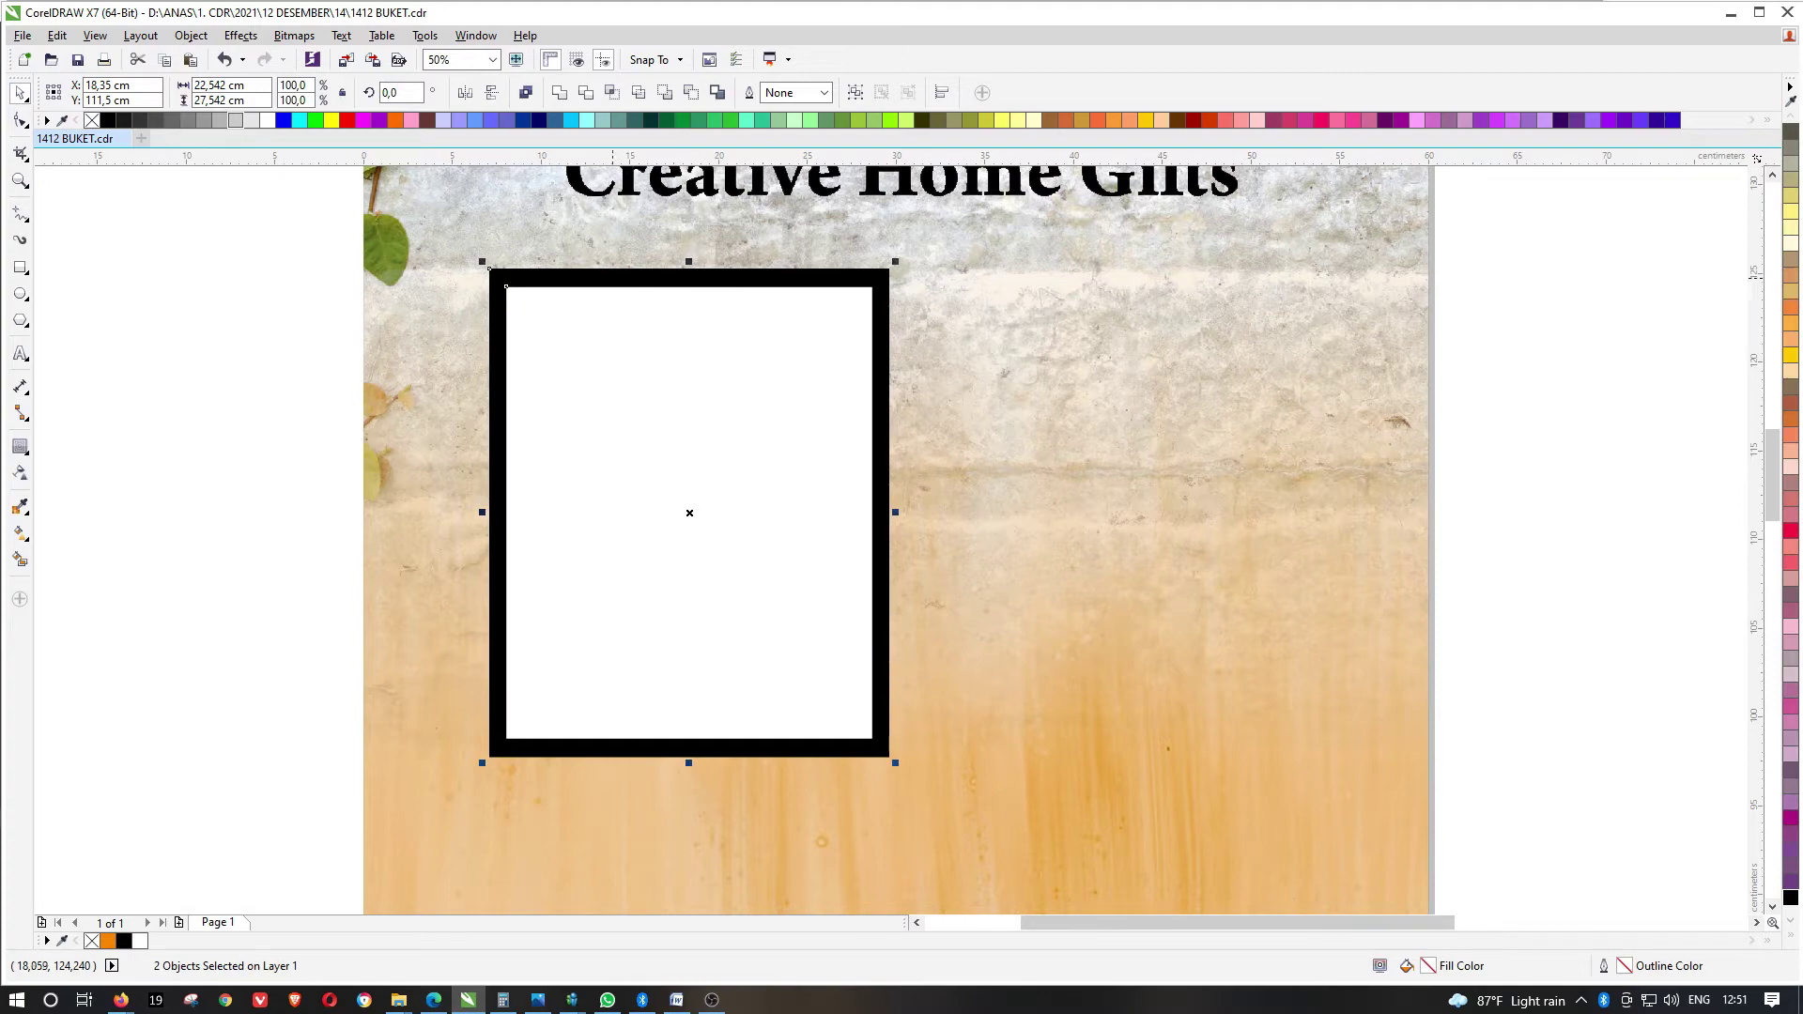
pyautogui.moveTo(239, 234); pyautogui.dragTo(1092, 846)
pyautogui.moveTo(736, 459); pyautogui.dragTo(1066, 430)
pyautogui.scroll(-2, 1139, 438)
pyautogui.click(1341, 344)
pyautogui.scroll(2, 1287, 341)
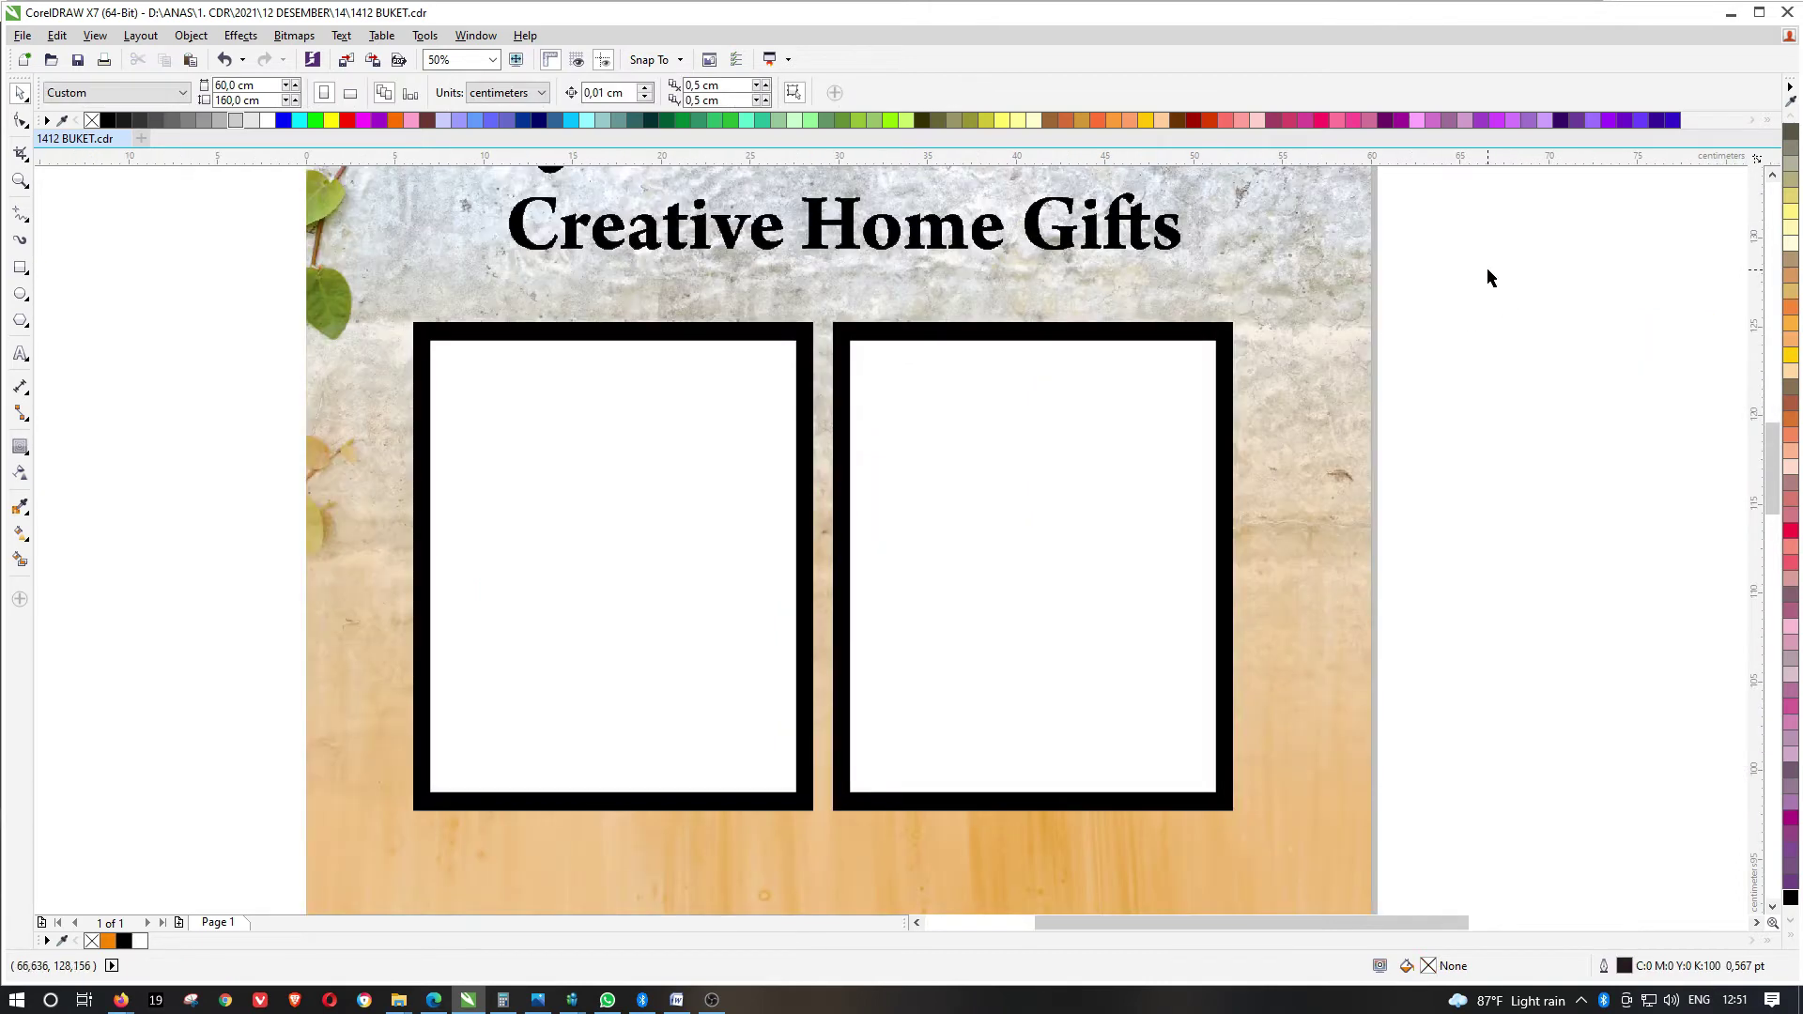
pyautogui.moveTo(1501, 270); pyautogui.dragTo(828, 849)
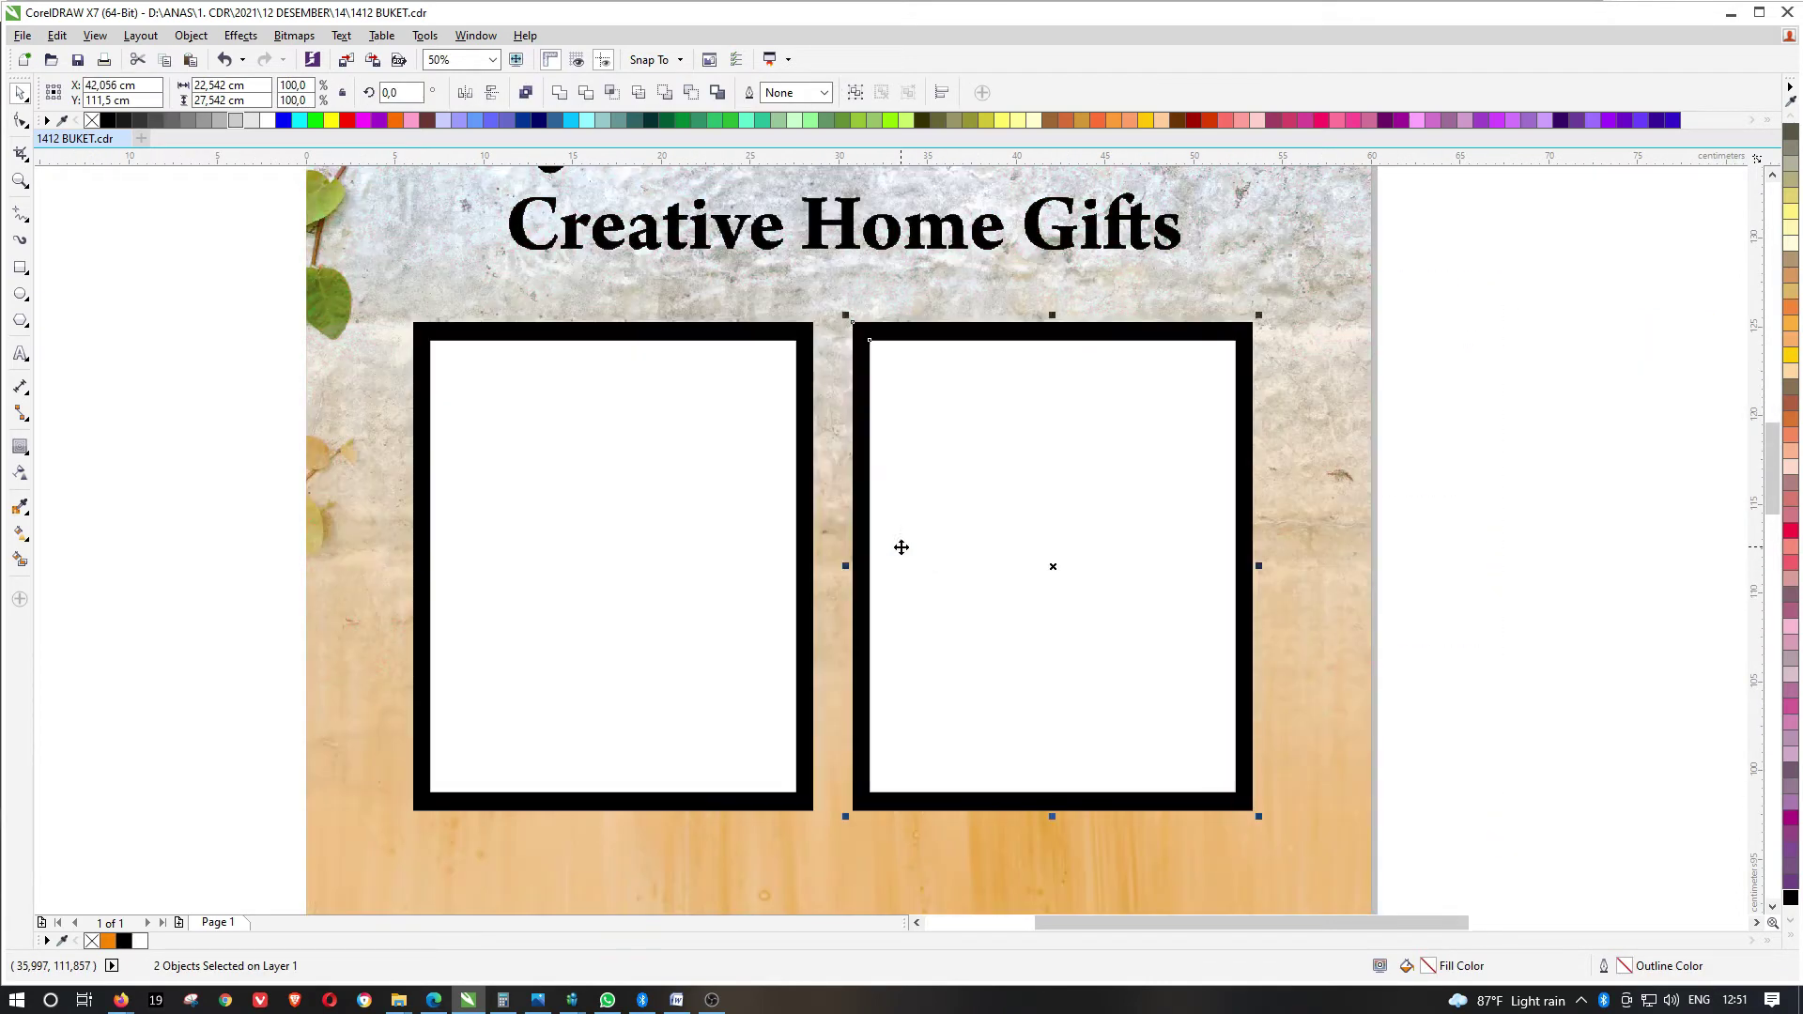
# Duplicate both frames straight down to form a two-by-two grid above the product list
pyautogui.scroll(-2, 935, 534)
pyautogui.moveTo(1248, 391); pyautogui.dragTo(604, 776)
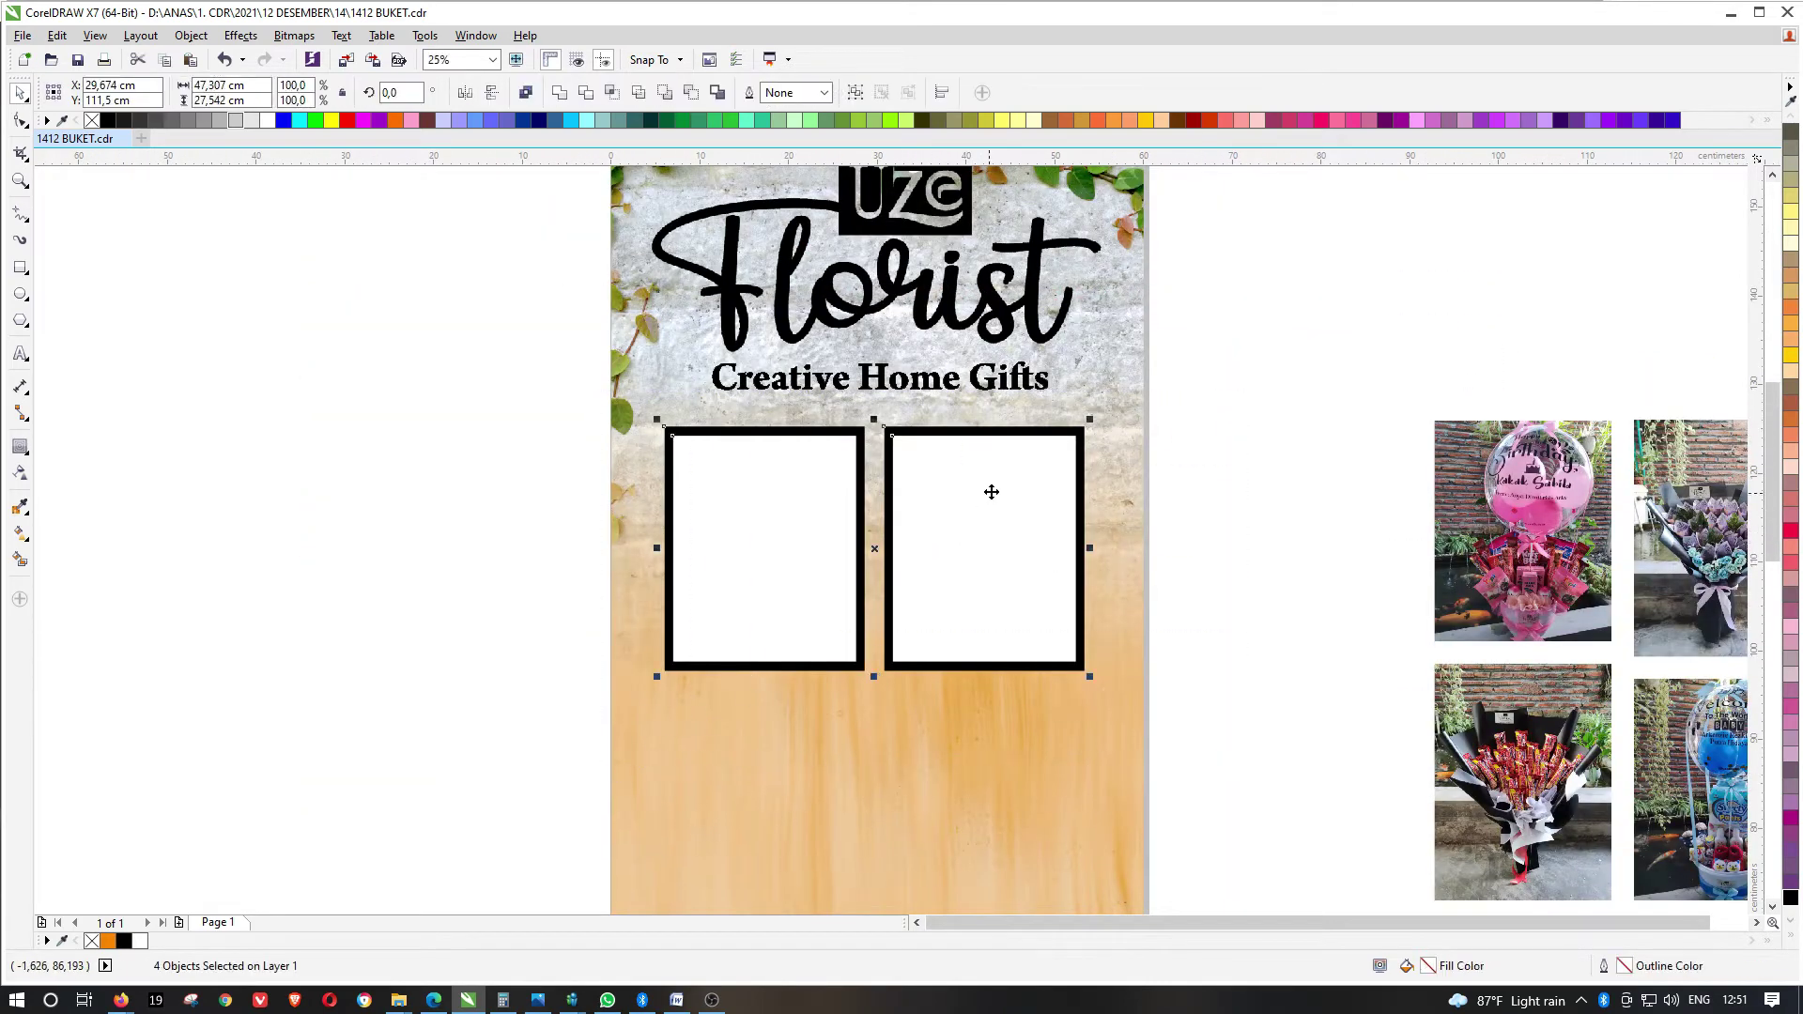
pyautogui.moveTo(990, 491); pyautogui.dragTo(980, 759)
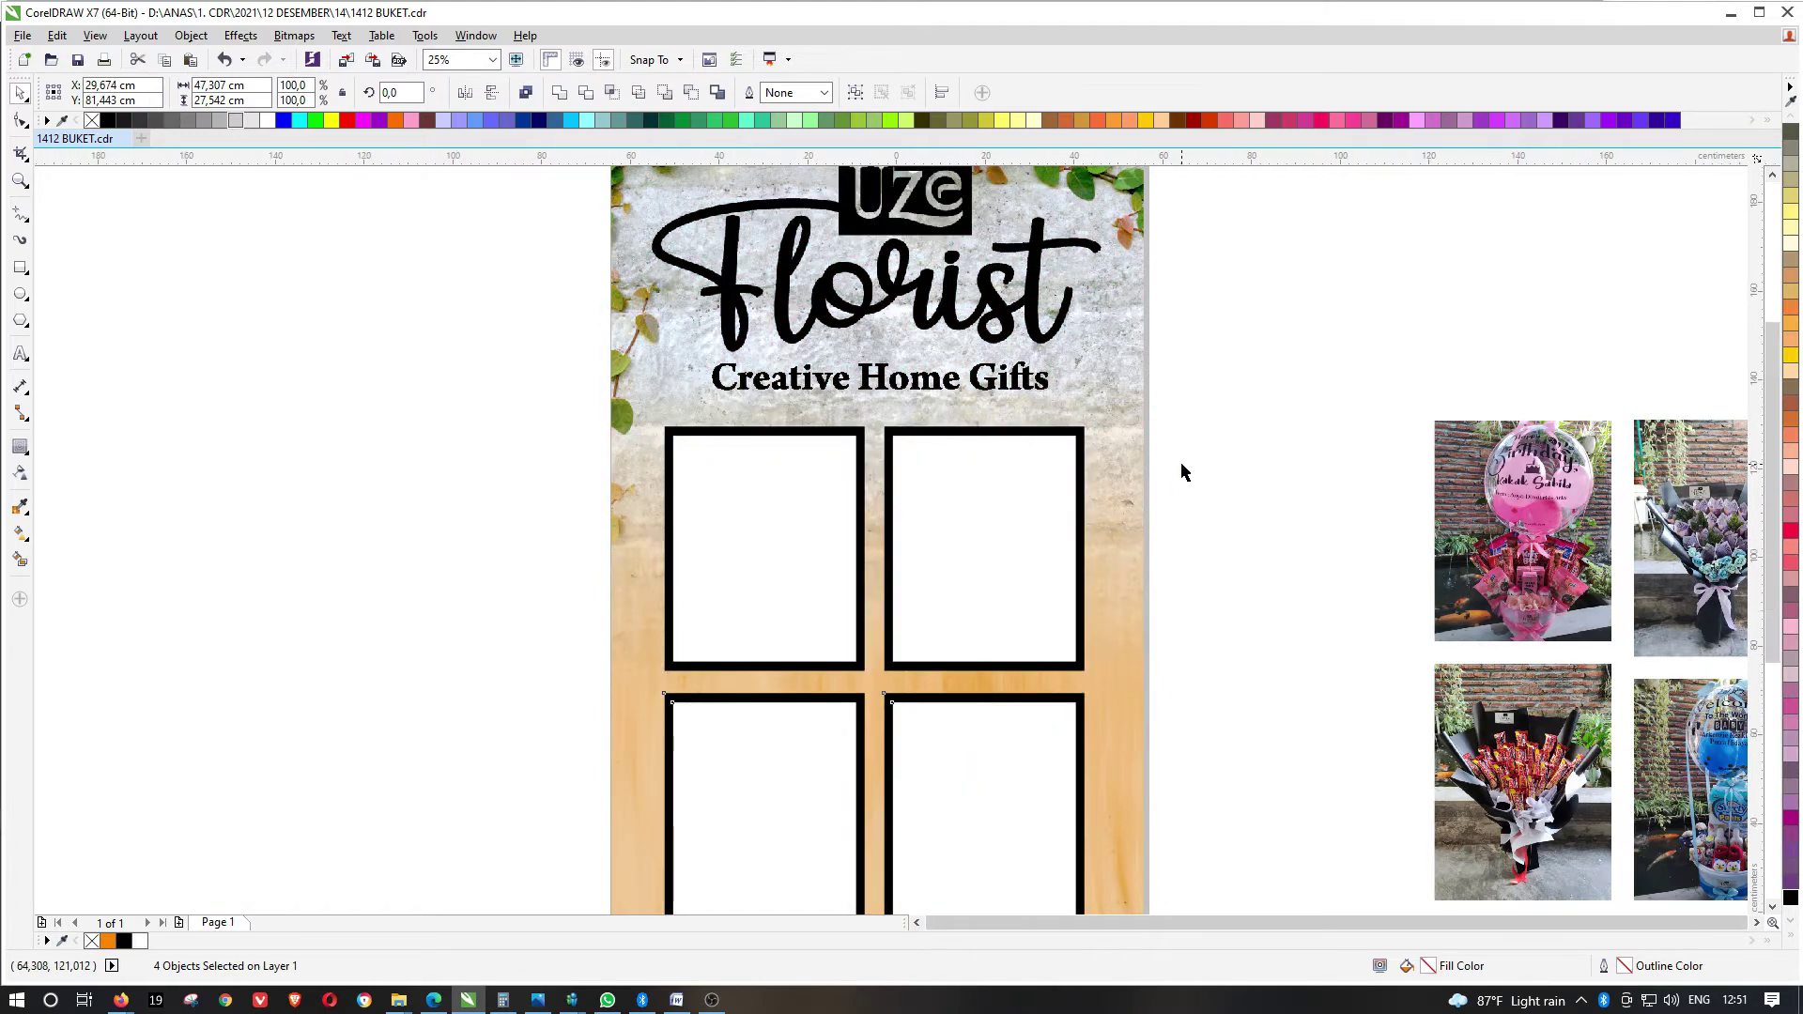
# Group the four frames, centre them horizontally on the banner at X 30 cm and ungroup them again
pyautogui.scroll(-2, 1181, 460)
pyautogui.moveTo(1224, 430); pyautogui.dragTo(798, 717)
pyautogui.hotkey('ctrl', 'g')
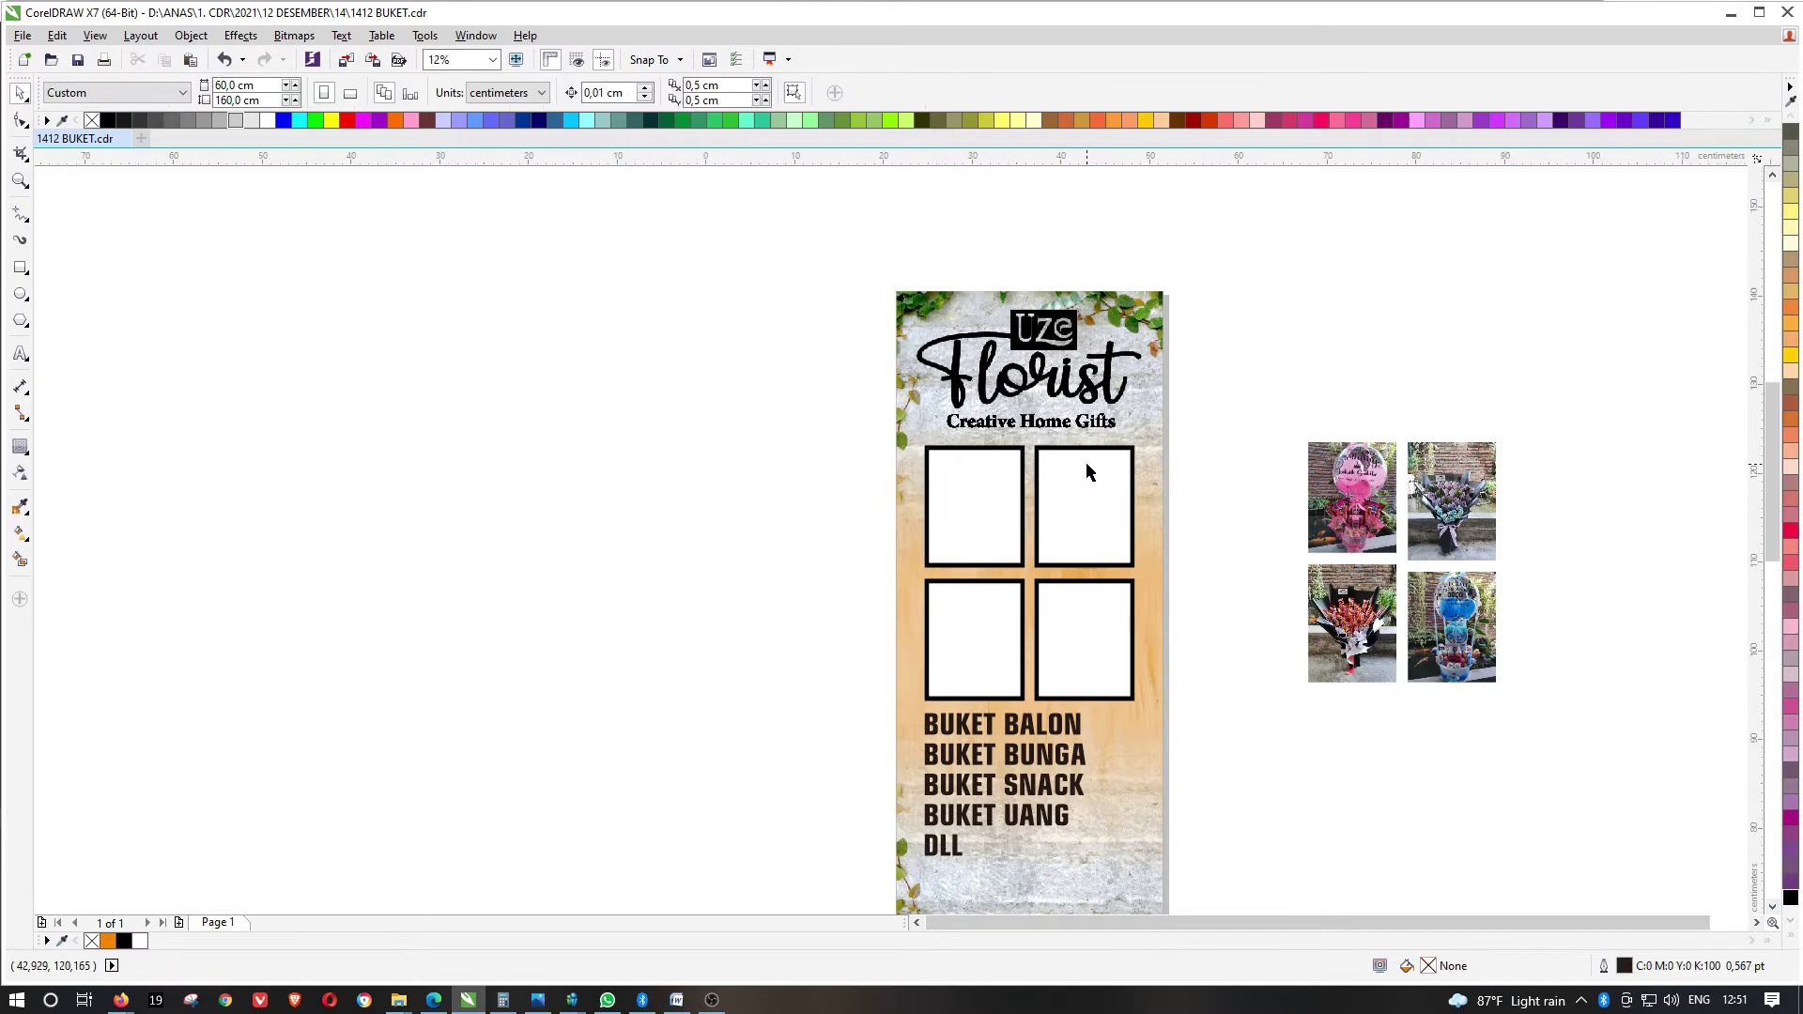
pyautogui.scroll(2, 1080, 470)
pyautogui.moveTo(1095, 498); pyautogui.dragTo(1097, 484)
pyautogui.press('F4')
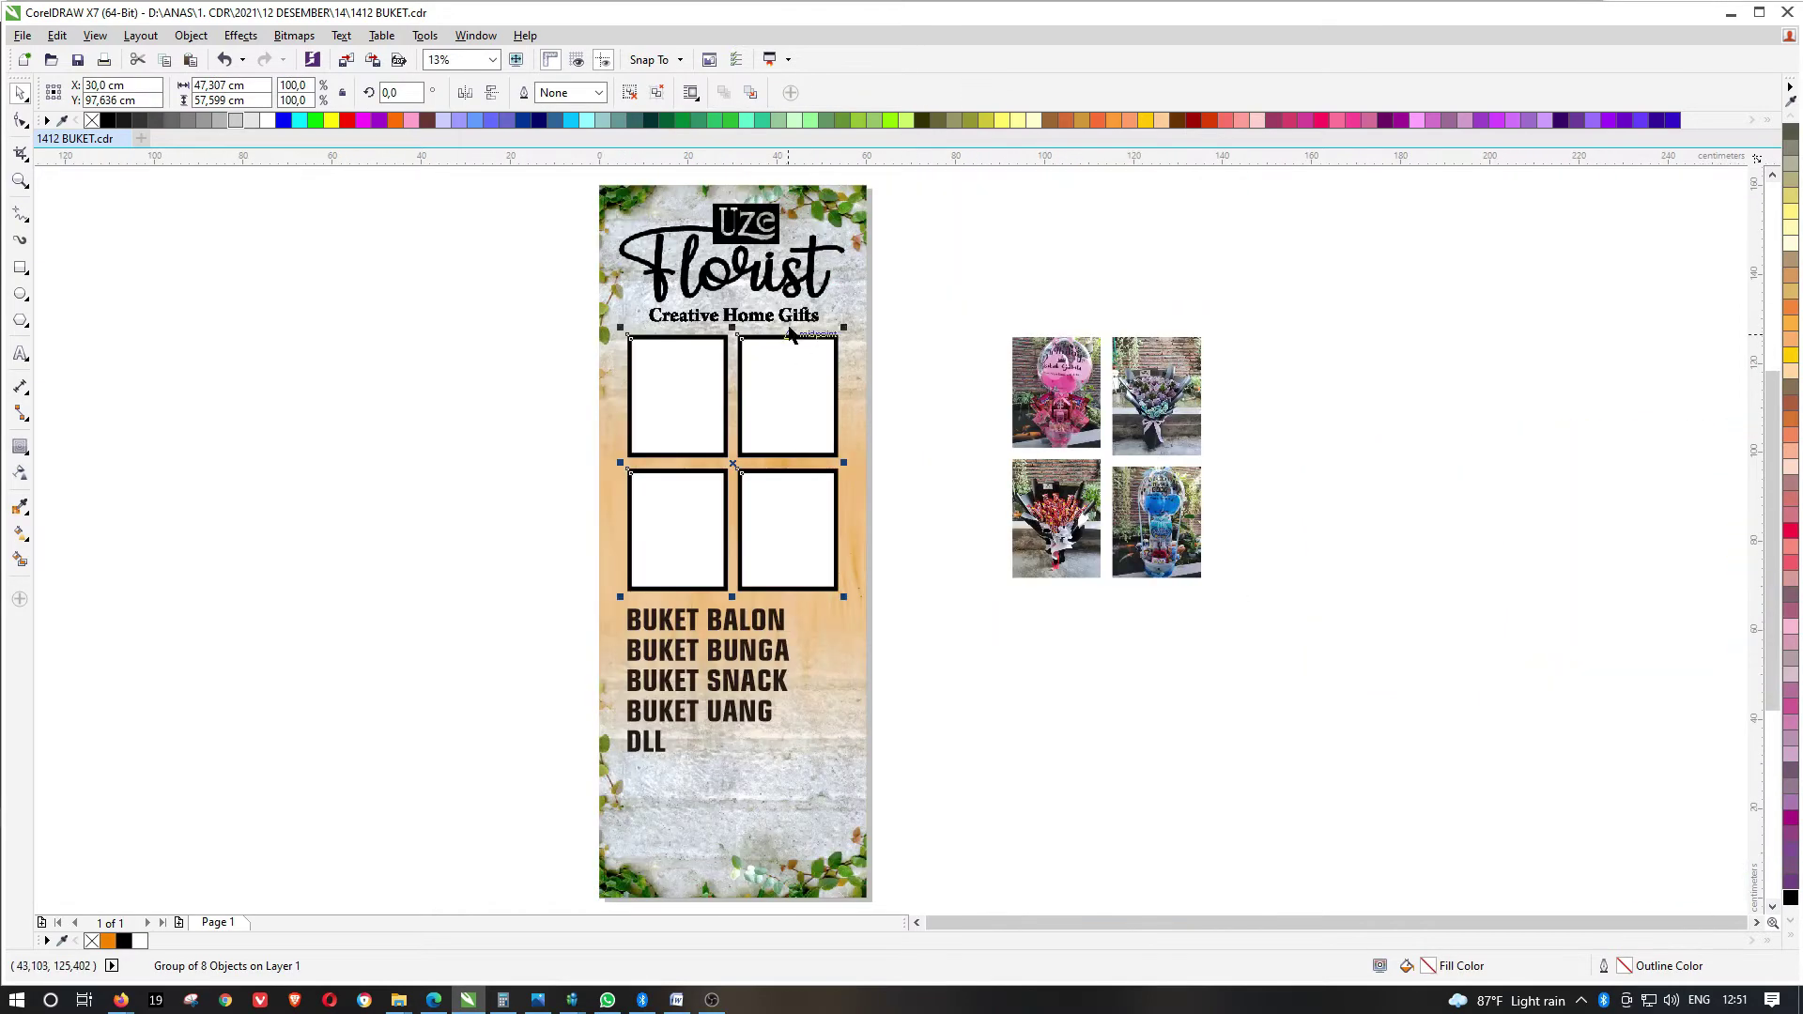
pyautogui.click(656, 94)
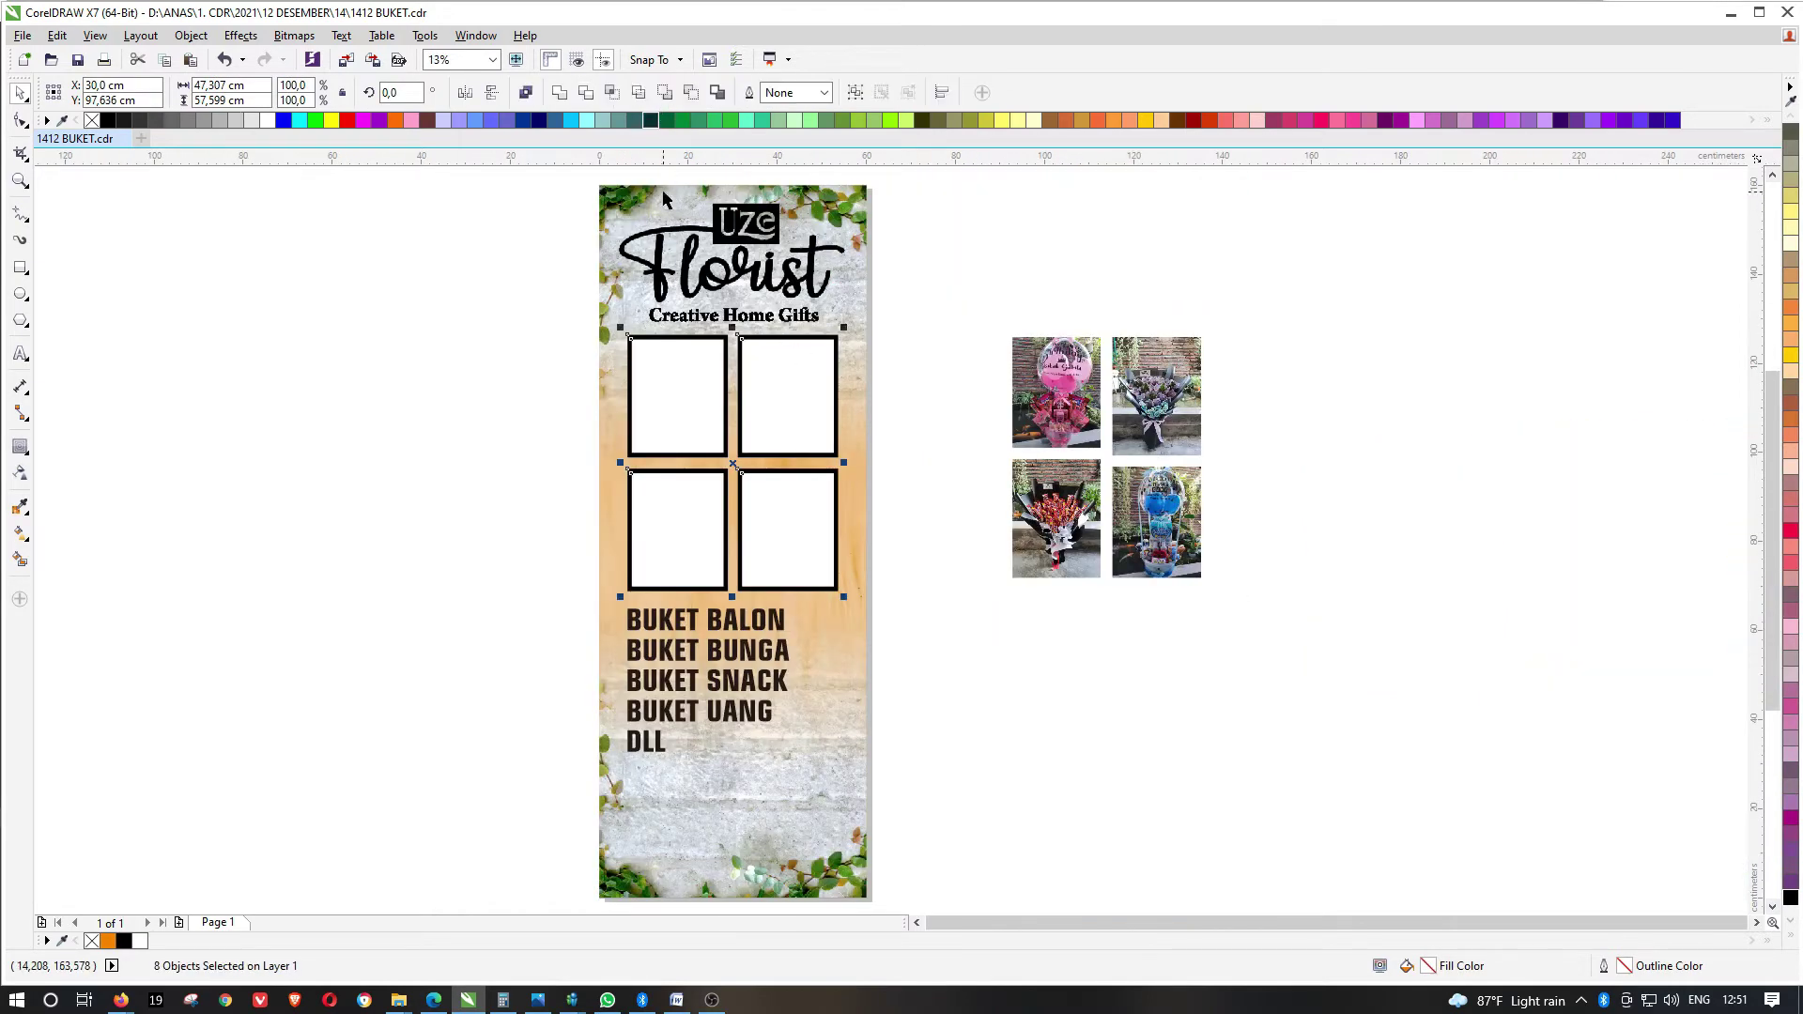
pyautogui.click(895, 285)
# Apply the personal gold fountain fill EMAS BANYAK to the black border rectangles of the upper two frames
pyautogui.scroll(2, 716, 341)
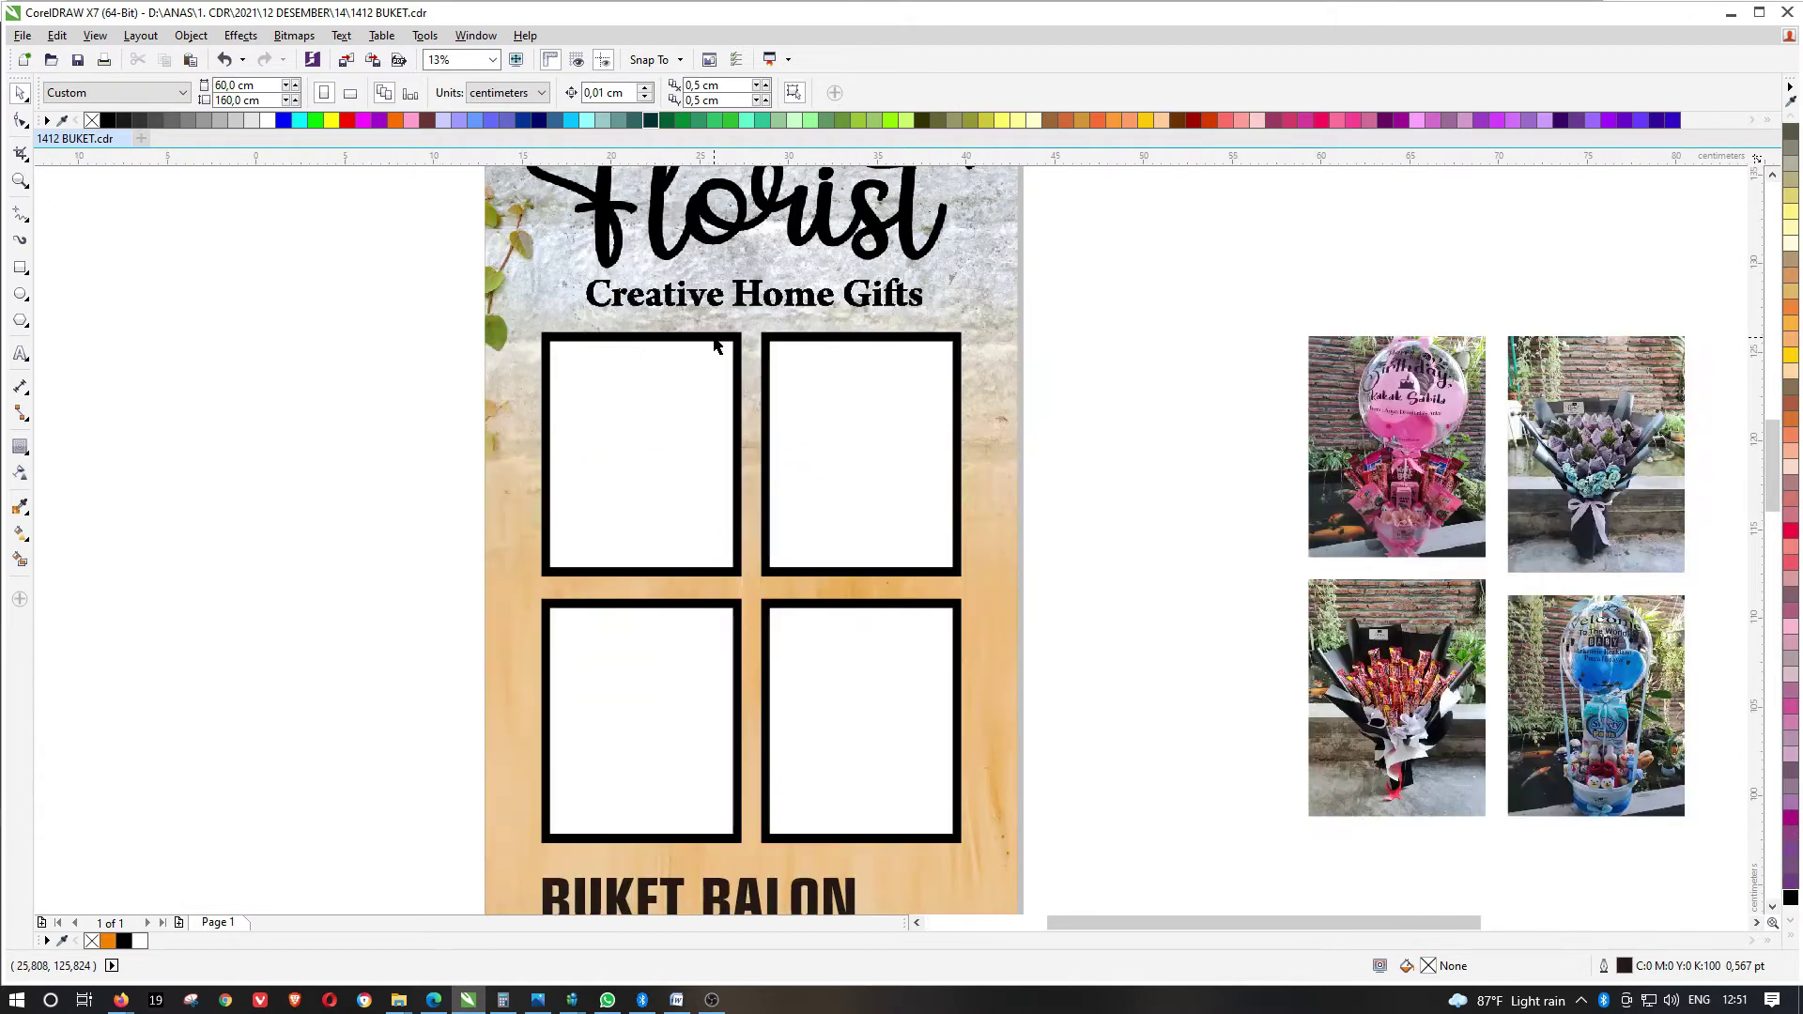
pyautogui.click(715, 340)
pyautogui.keyDown('shift'); pyautogui.click(813, 335); pyautogui.keyUp('shift')
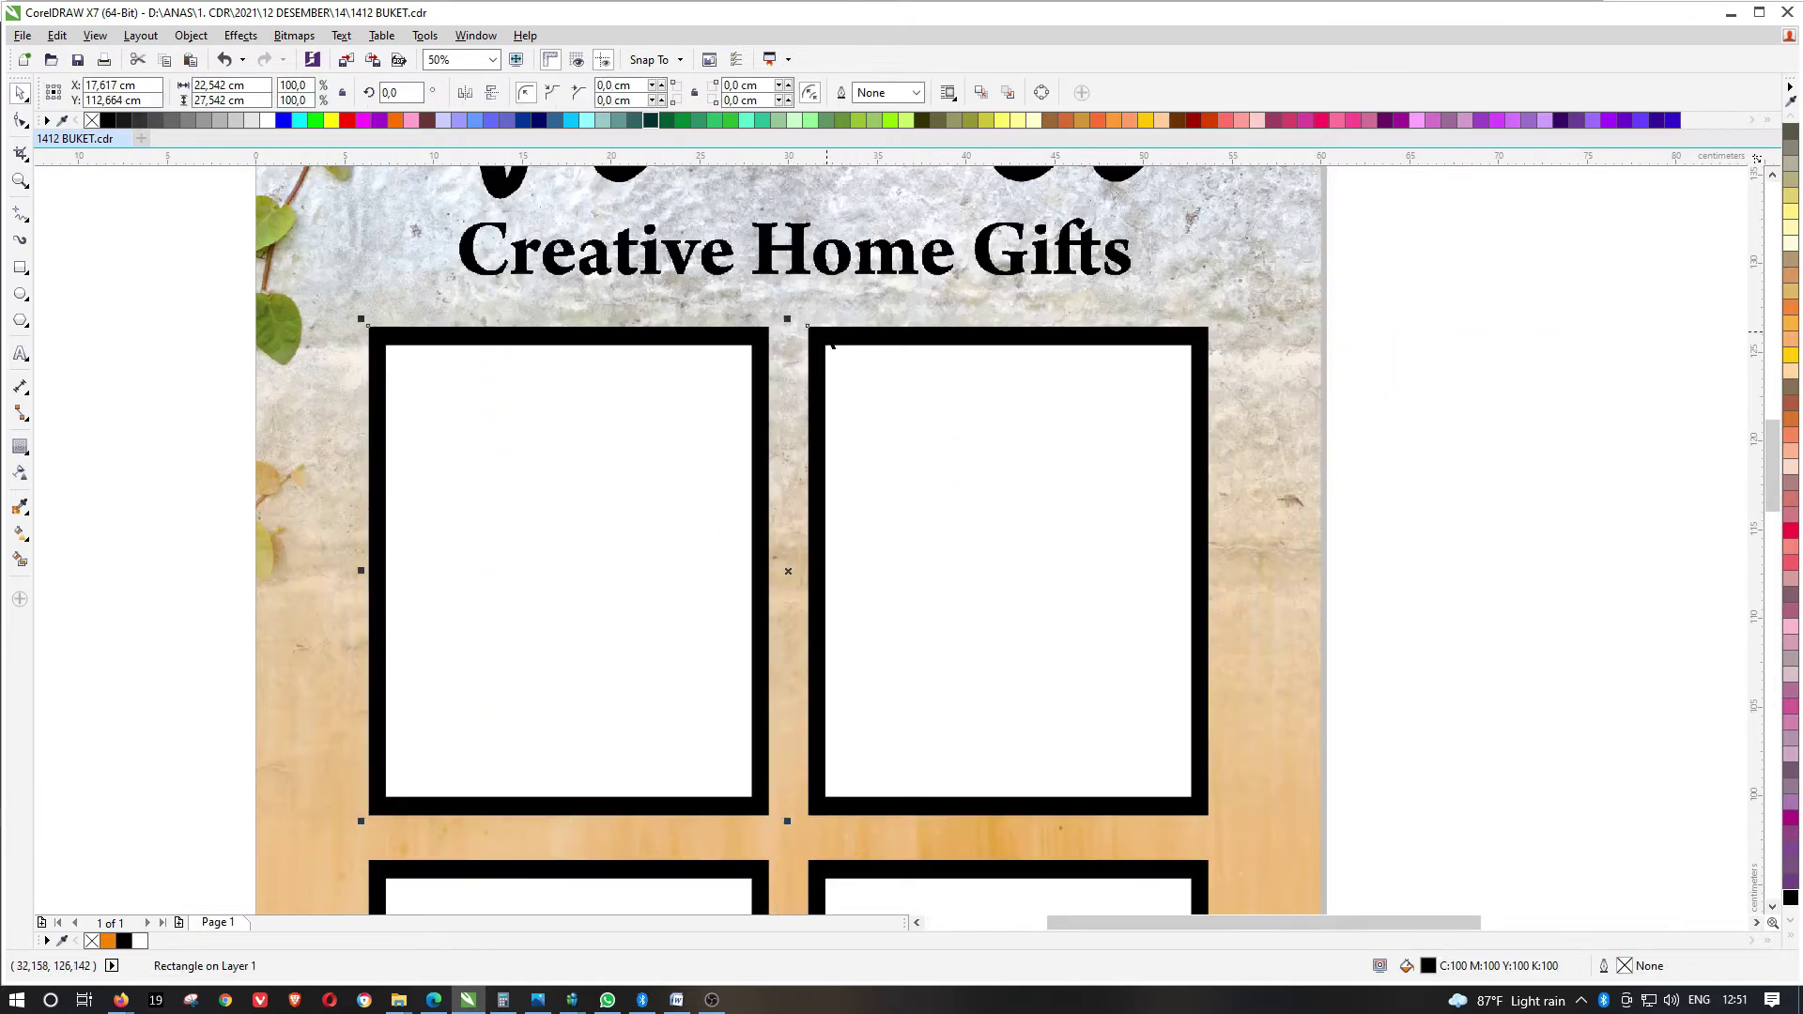
pyautogui.doubleClick(1418, 967)
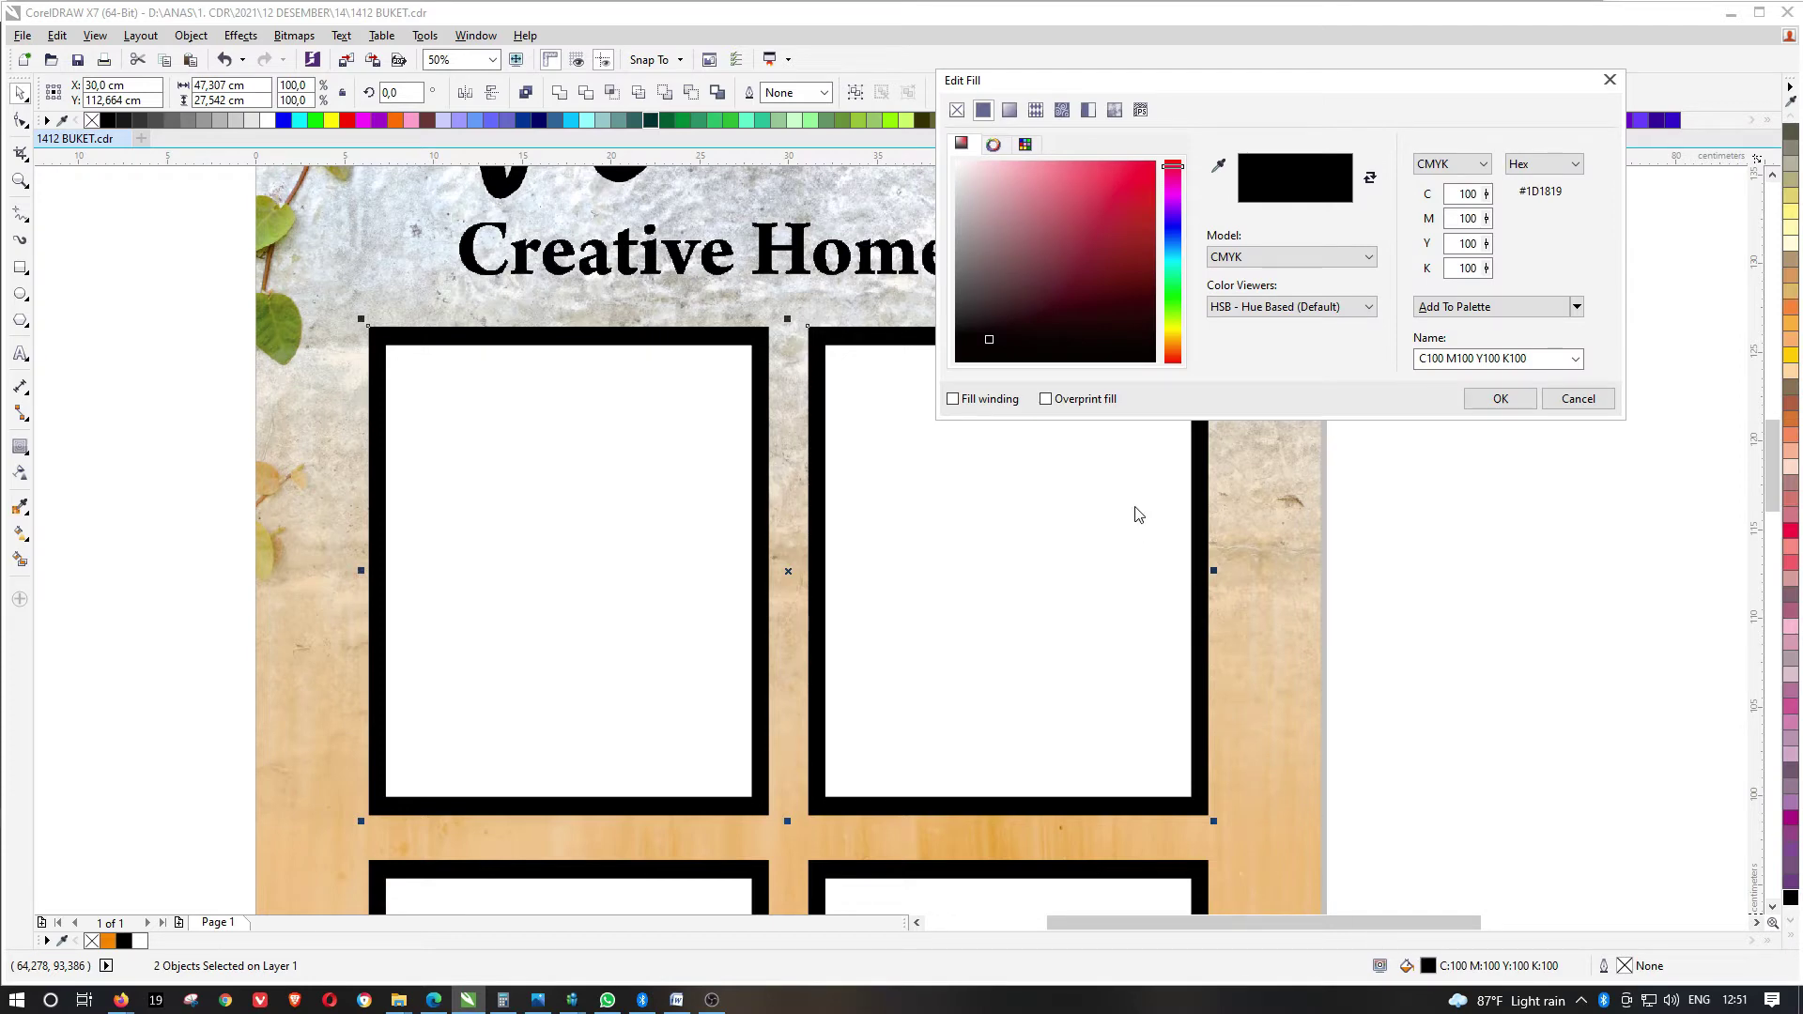
pyautogui.click(1010, 109)
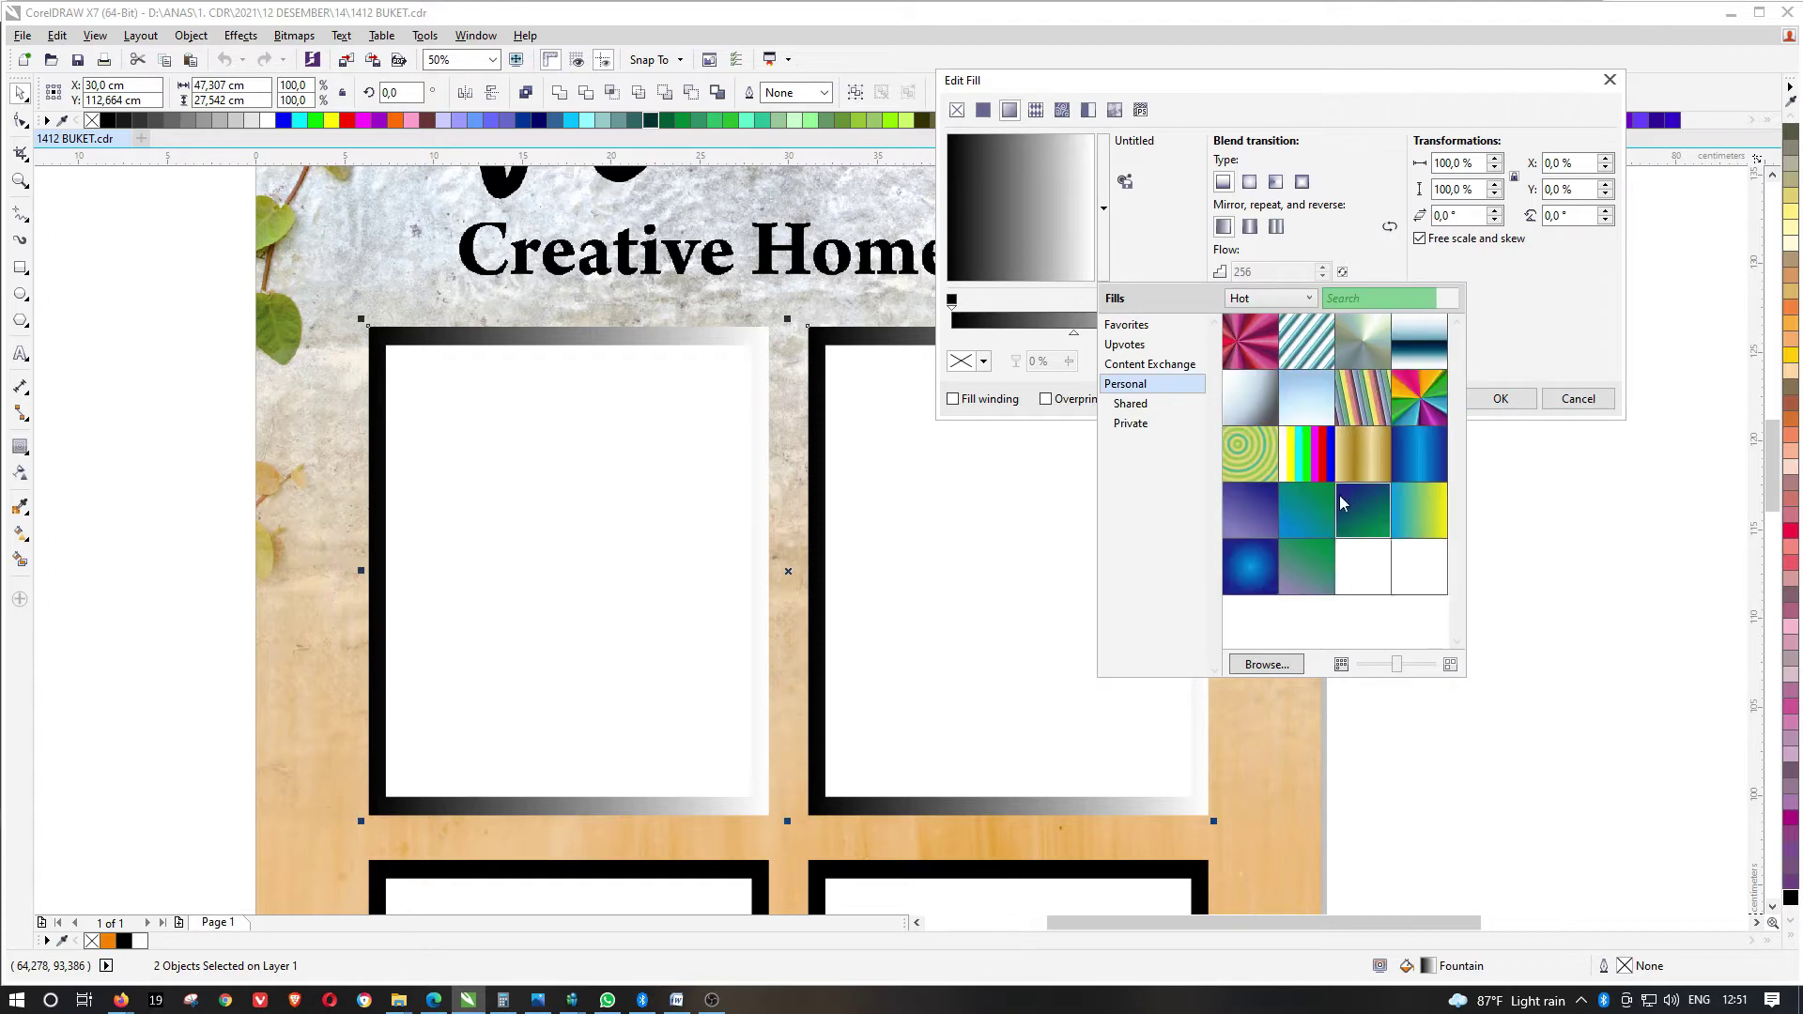
pyautogui.scroll(-2, 1343, 509)
pyautogui.scroll(-2, 1343, 508)
pyautogui.scroll(-4, 1355, 588)
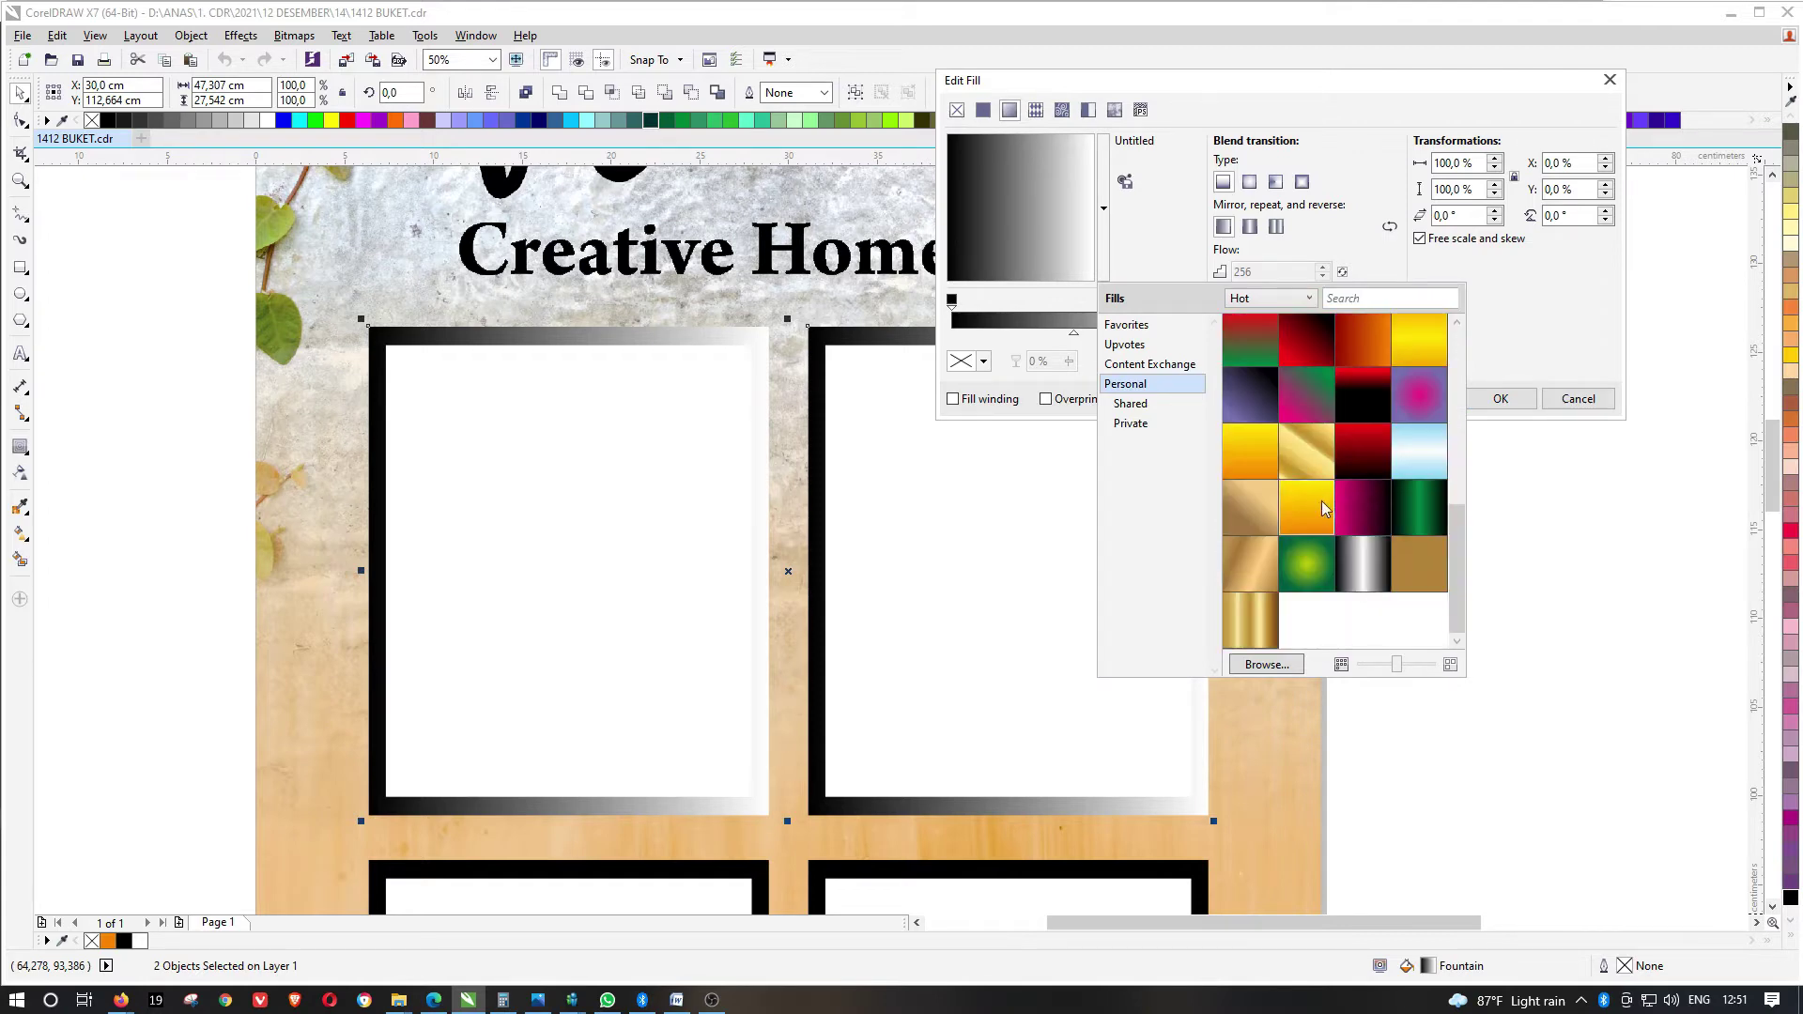
pyautogui.moveTo(1309, 453)
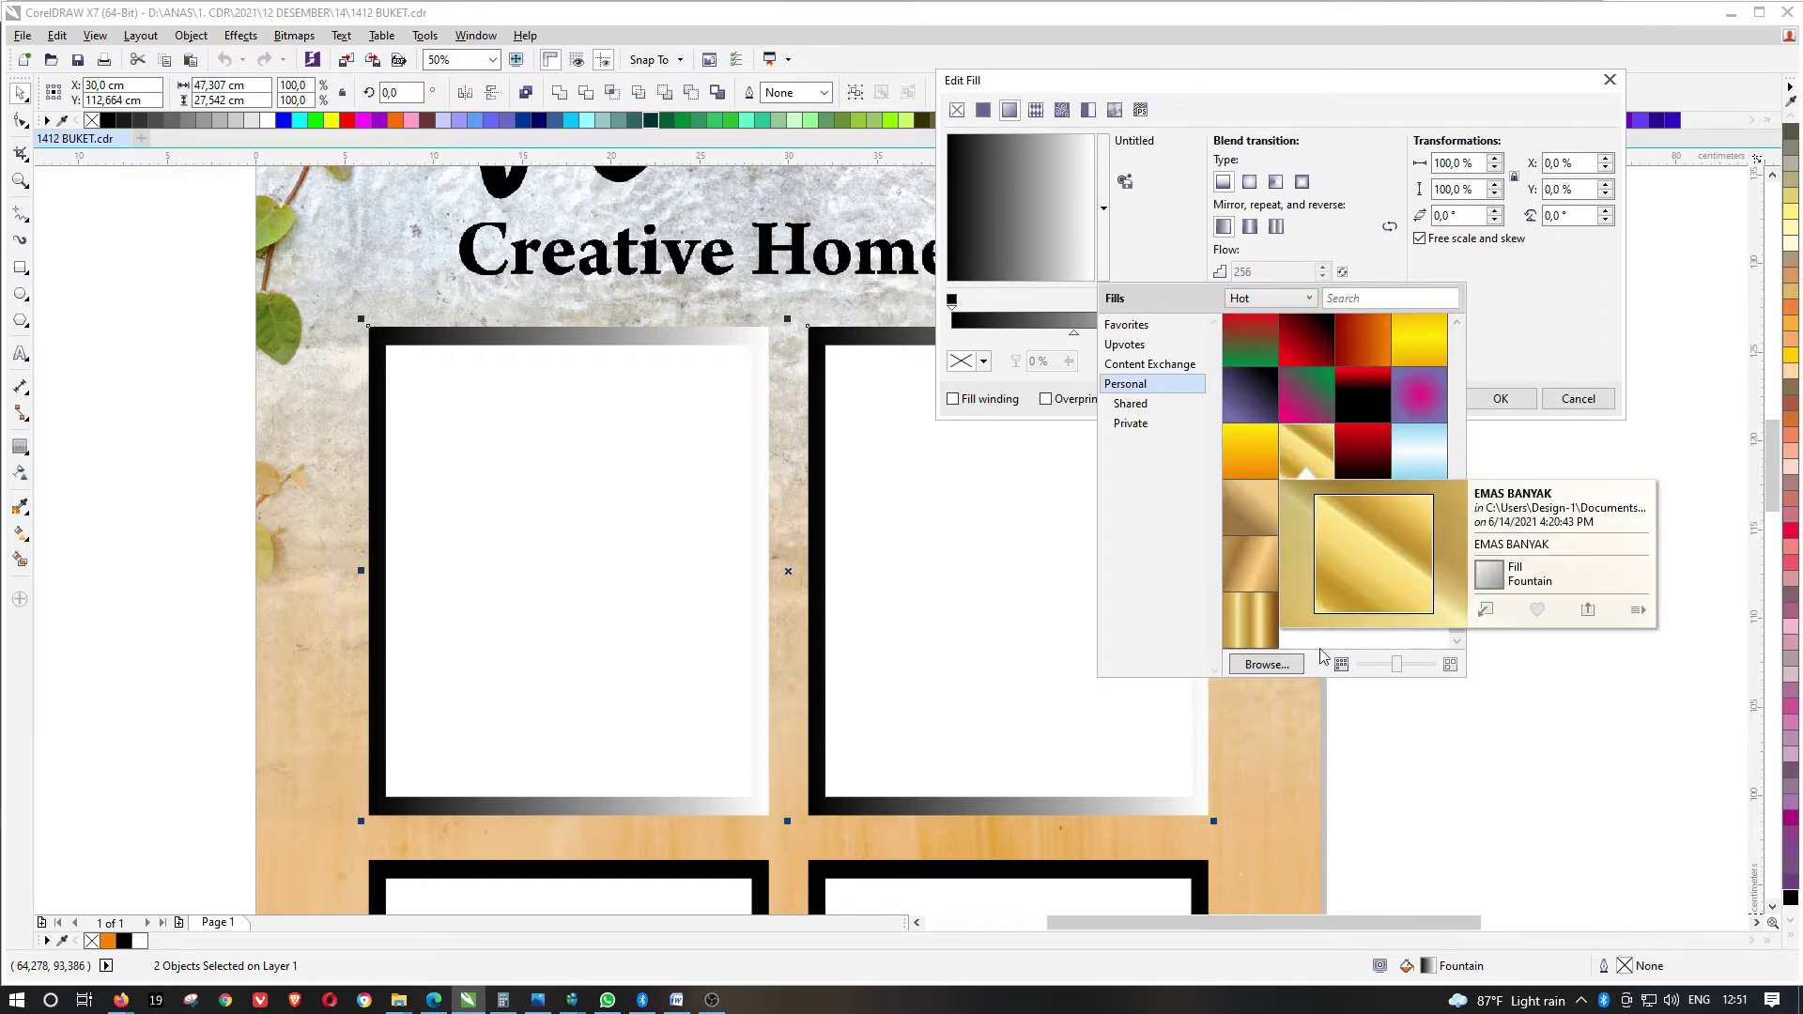
pyautogui.click(1485, 610)
pyautogui.click(1501, 398)
pyautogui.scroll(-1, 1147, 438)
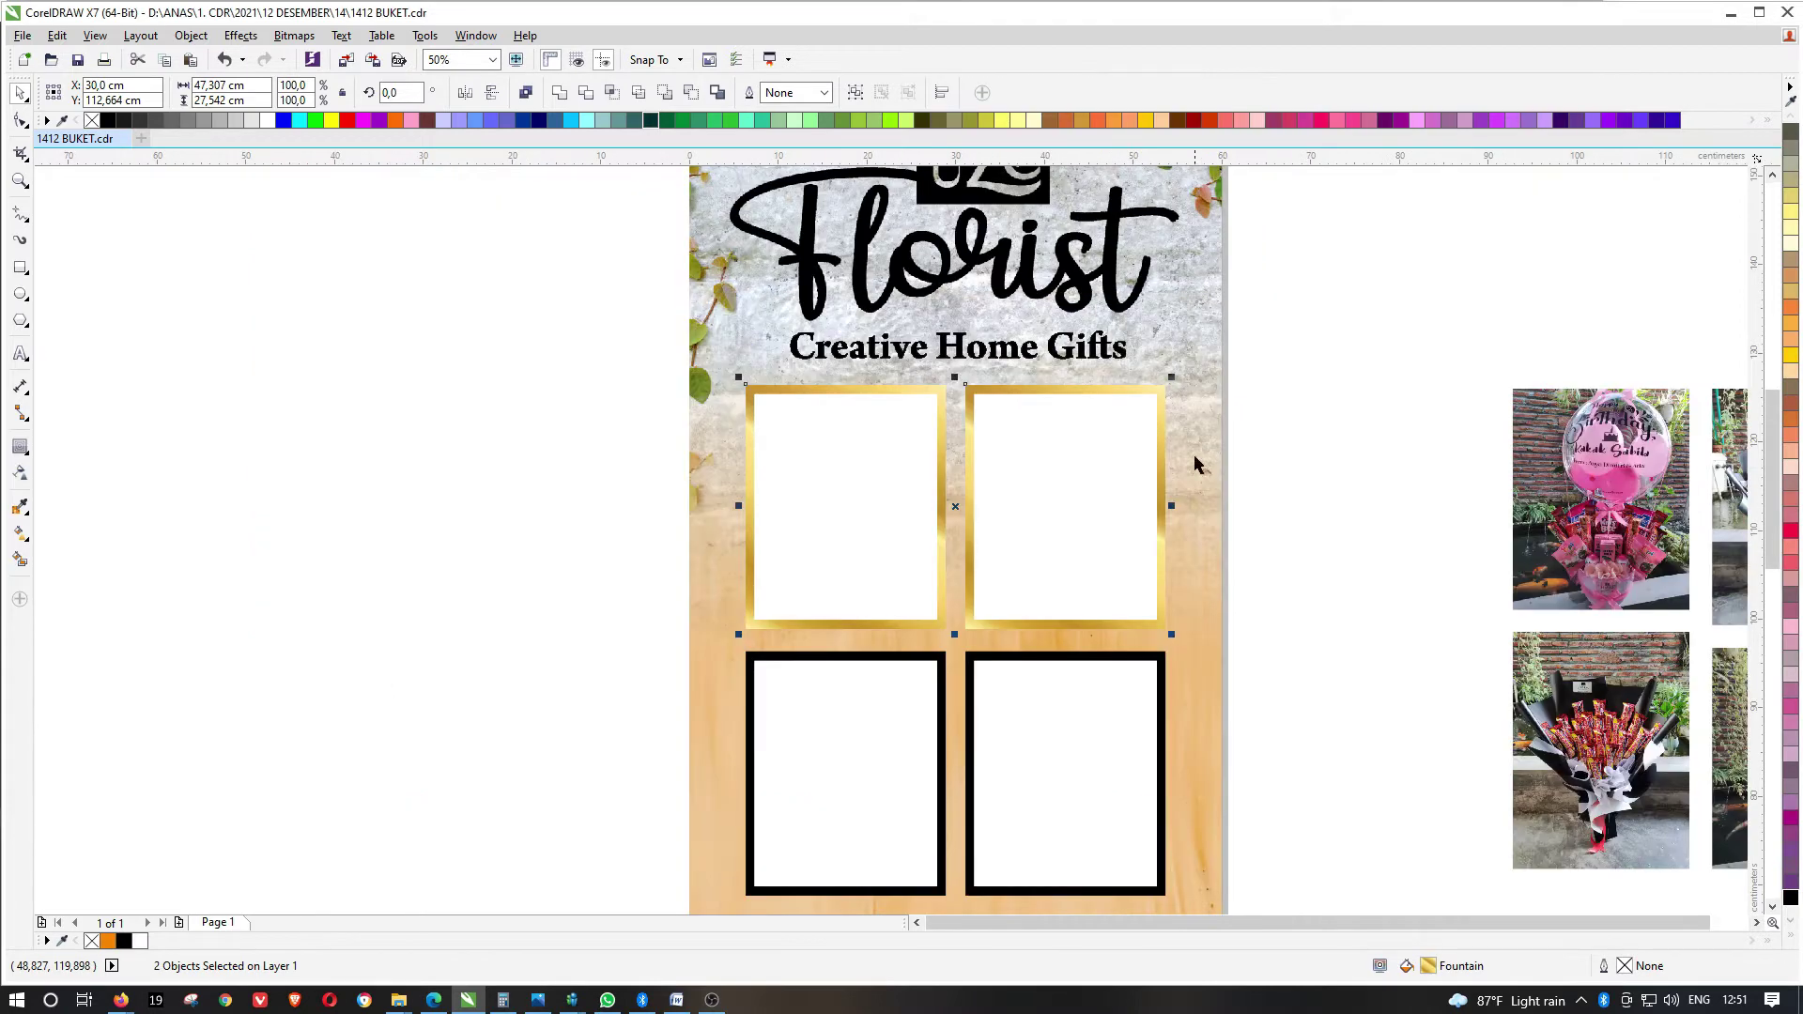
# Apply the personal gold fountain fill EMAS BANYAK to the black border rectangles of the lower two frames
pyautogui.click(998, 657)
pyautogui.keyDown('shift'); pyautogui.click(941, 655); pyautogui.keyUp('shift')
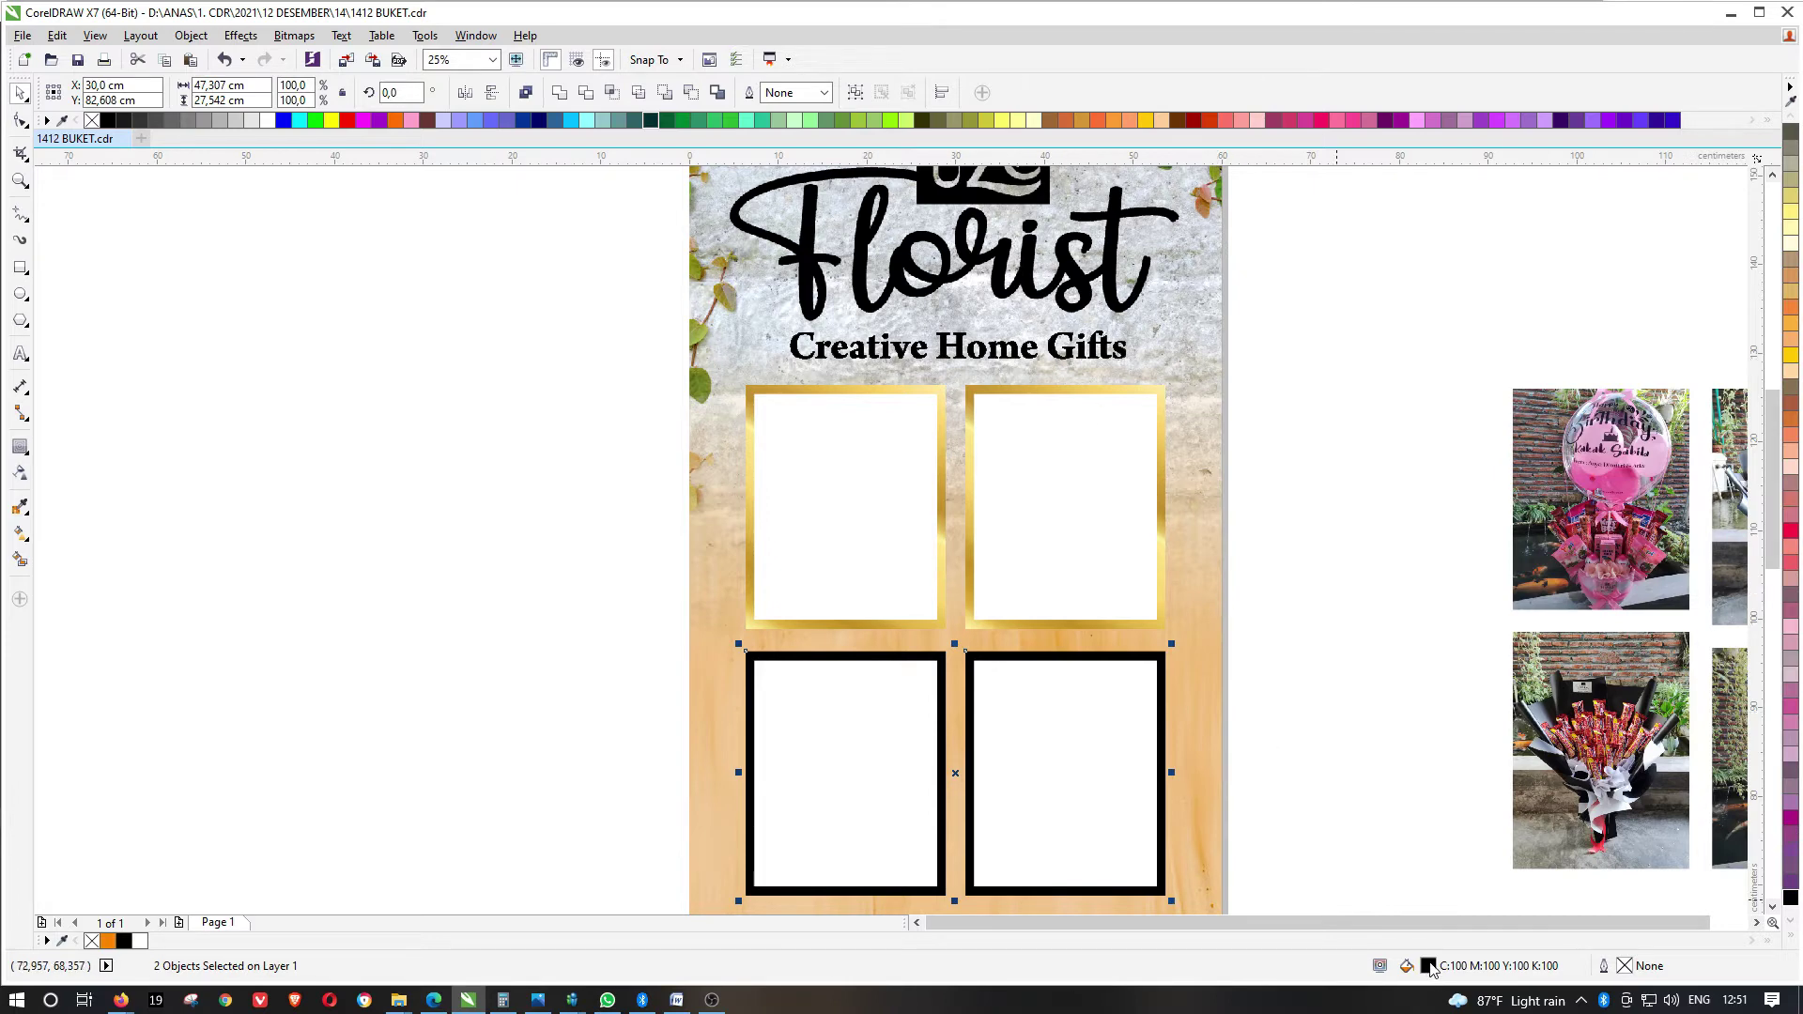
pyautogui.hotkey('shift', 'F11')
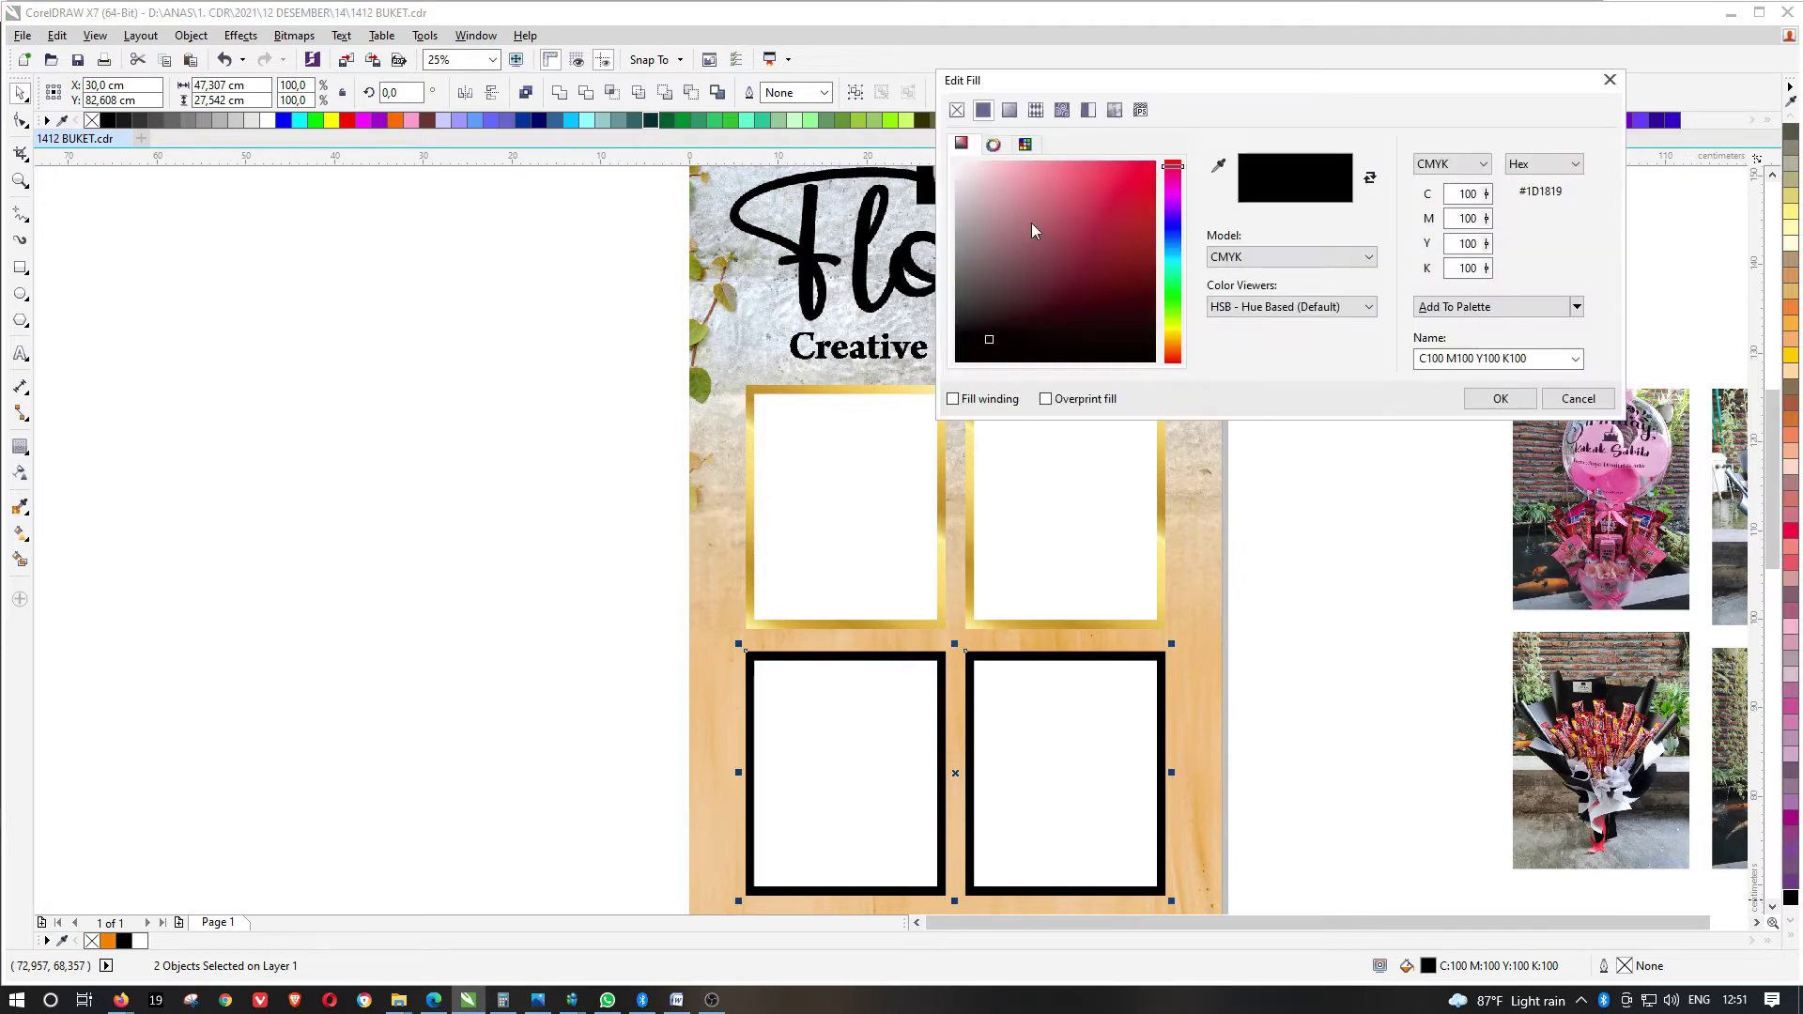
pyautogui.click(1009, 110)
pyautogui.click(1103, 207)
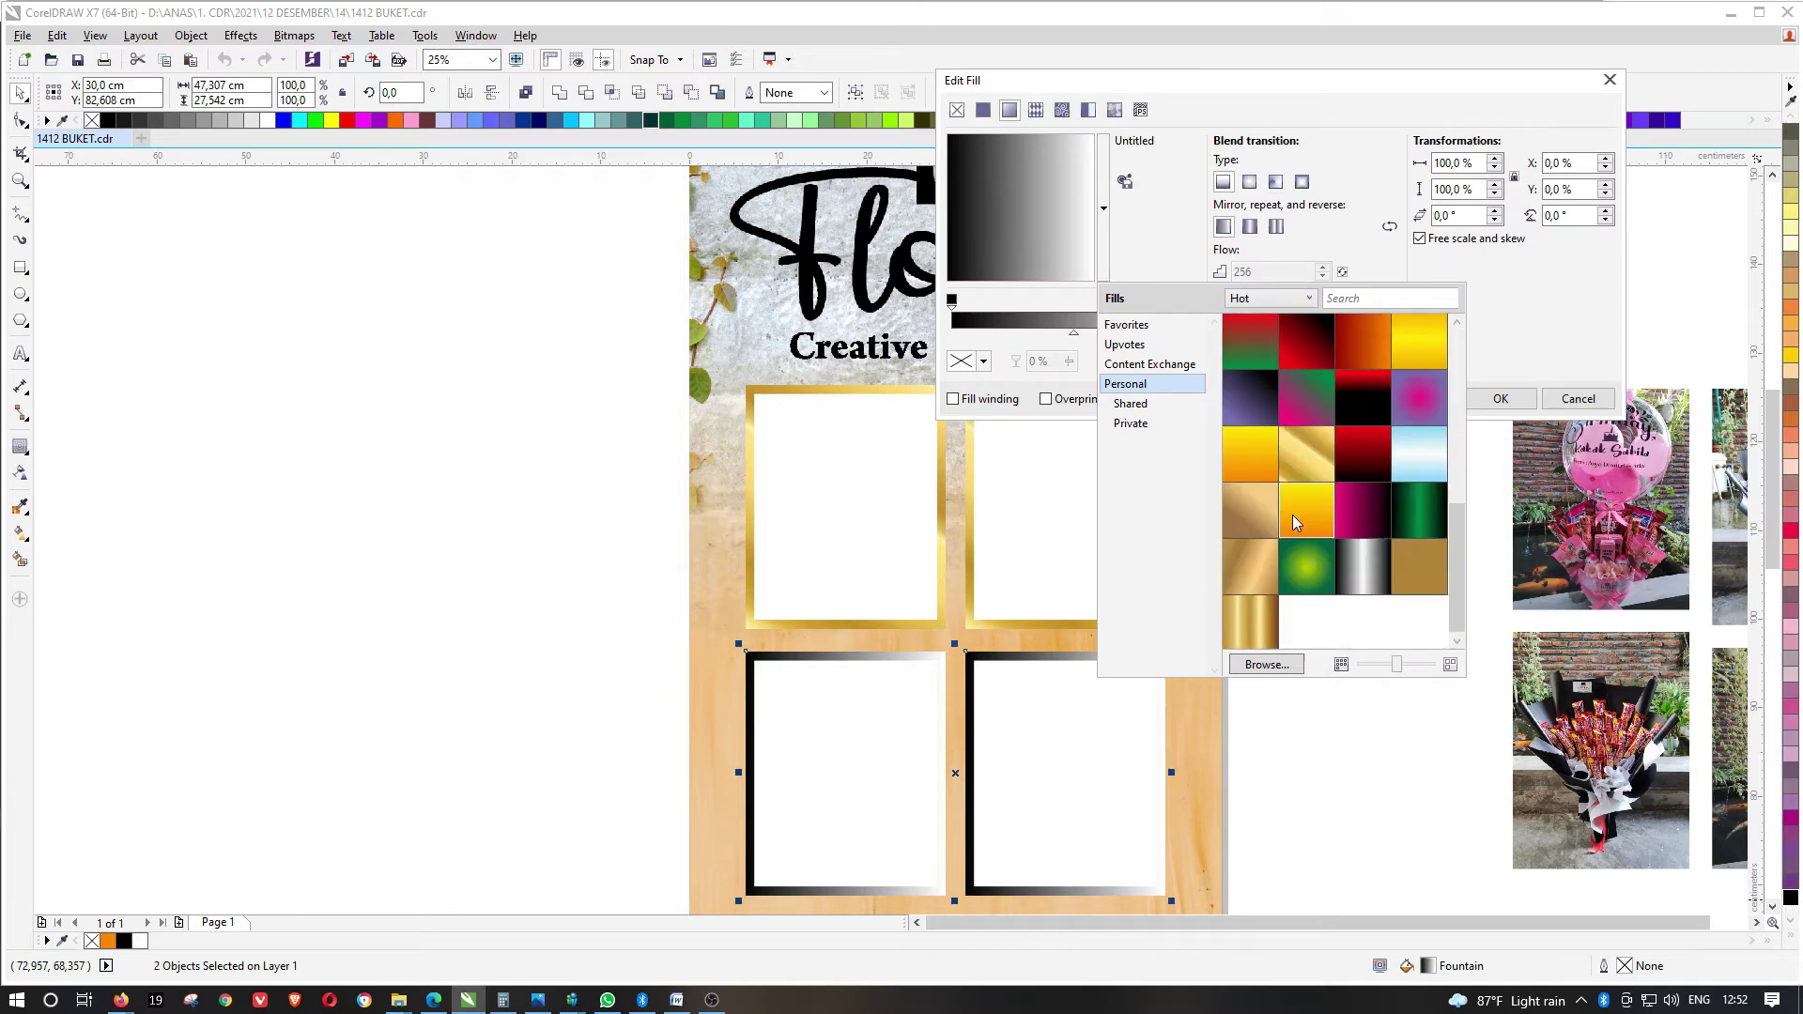
pyautogui.click(1305, 466)
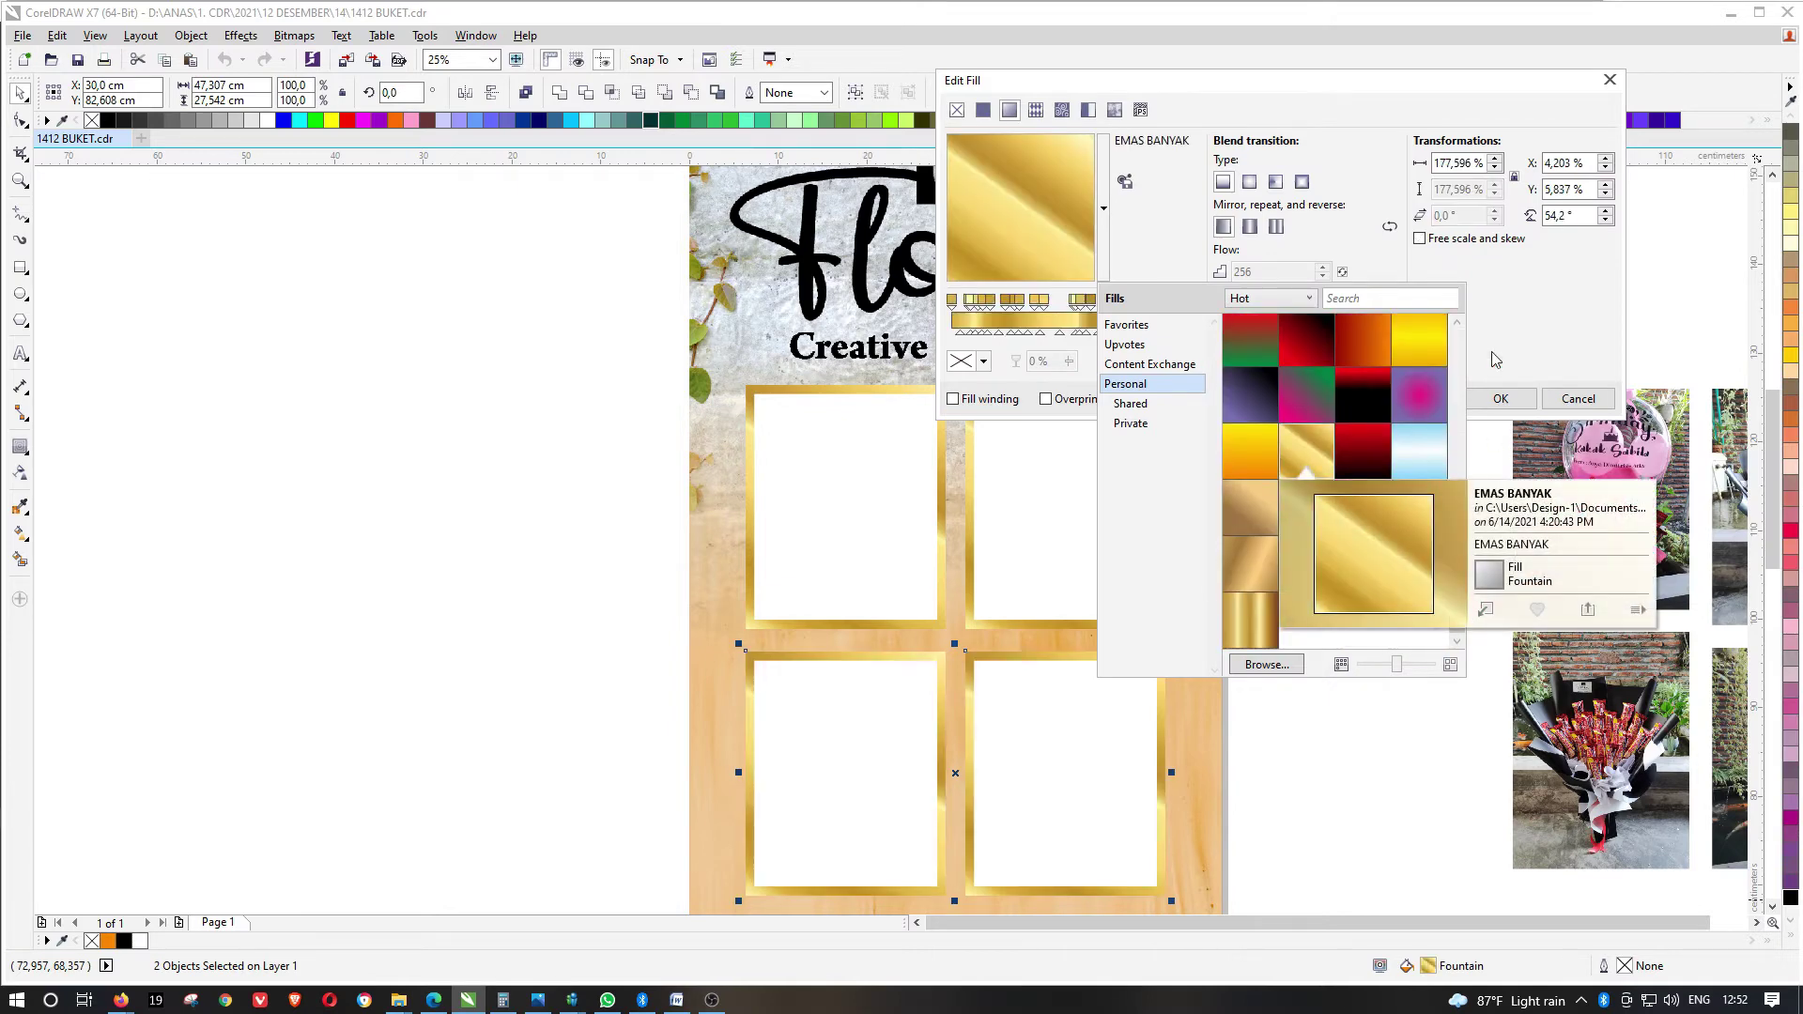
pyautogui.click(1502, 330)
pyautogui.click(1499, 399)
# Fill the white inner rectangles of all four gold frames with black
pyautogui.click(1118, 504)
pyautogui.click(843, 454)
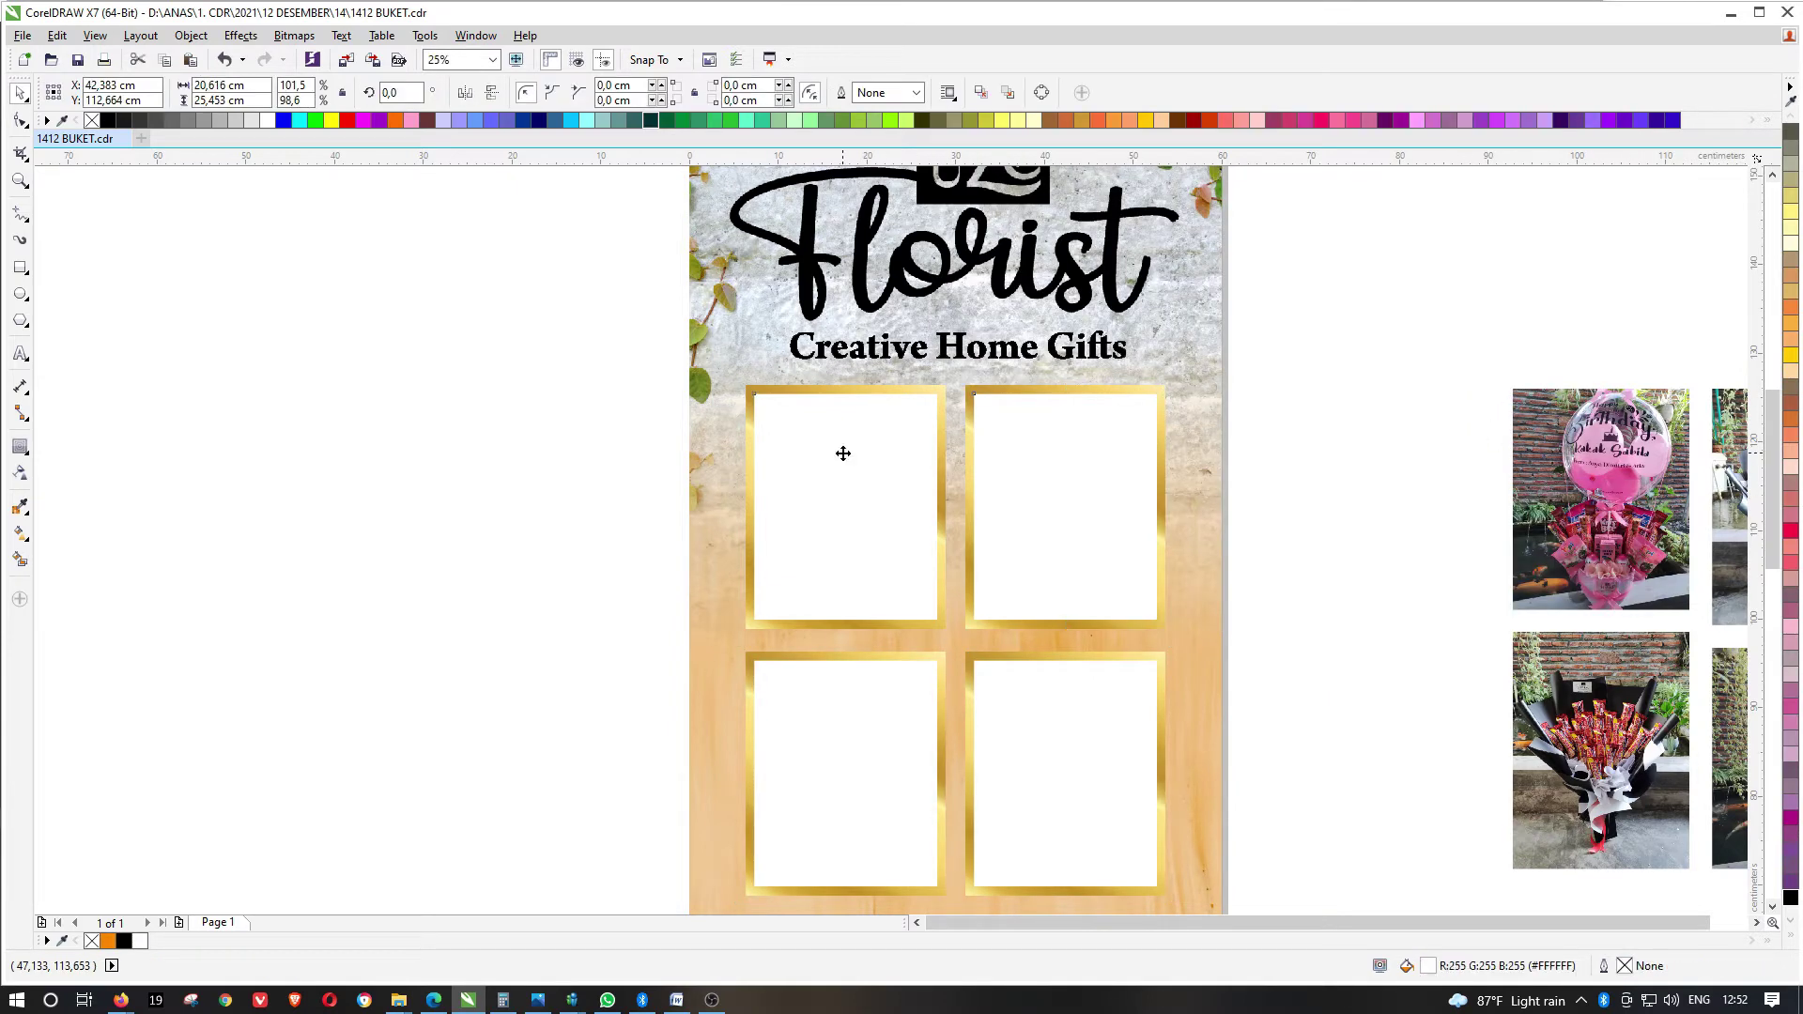
pyautogui.keyDown('shift'); pyautogui.click(865, 730); pyautogui.keyUp('shift')
pyautogui.keyDown('shift'); pyautogui.click(1104, 735); pyautogui.keyUp('shift')
pyautogui.click(1789, 897)
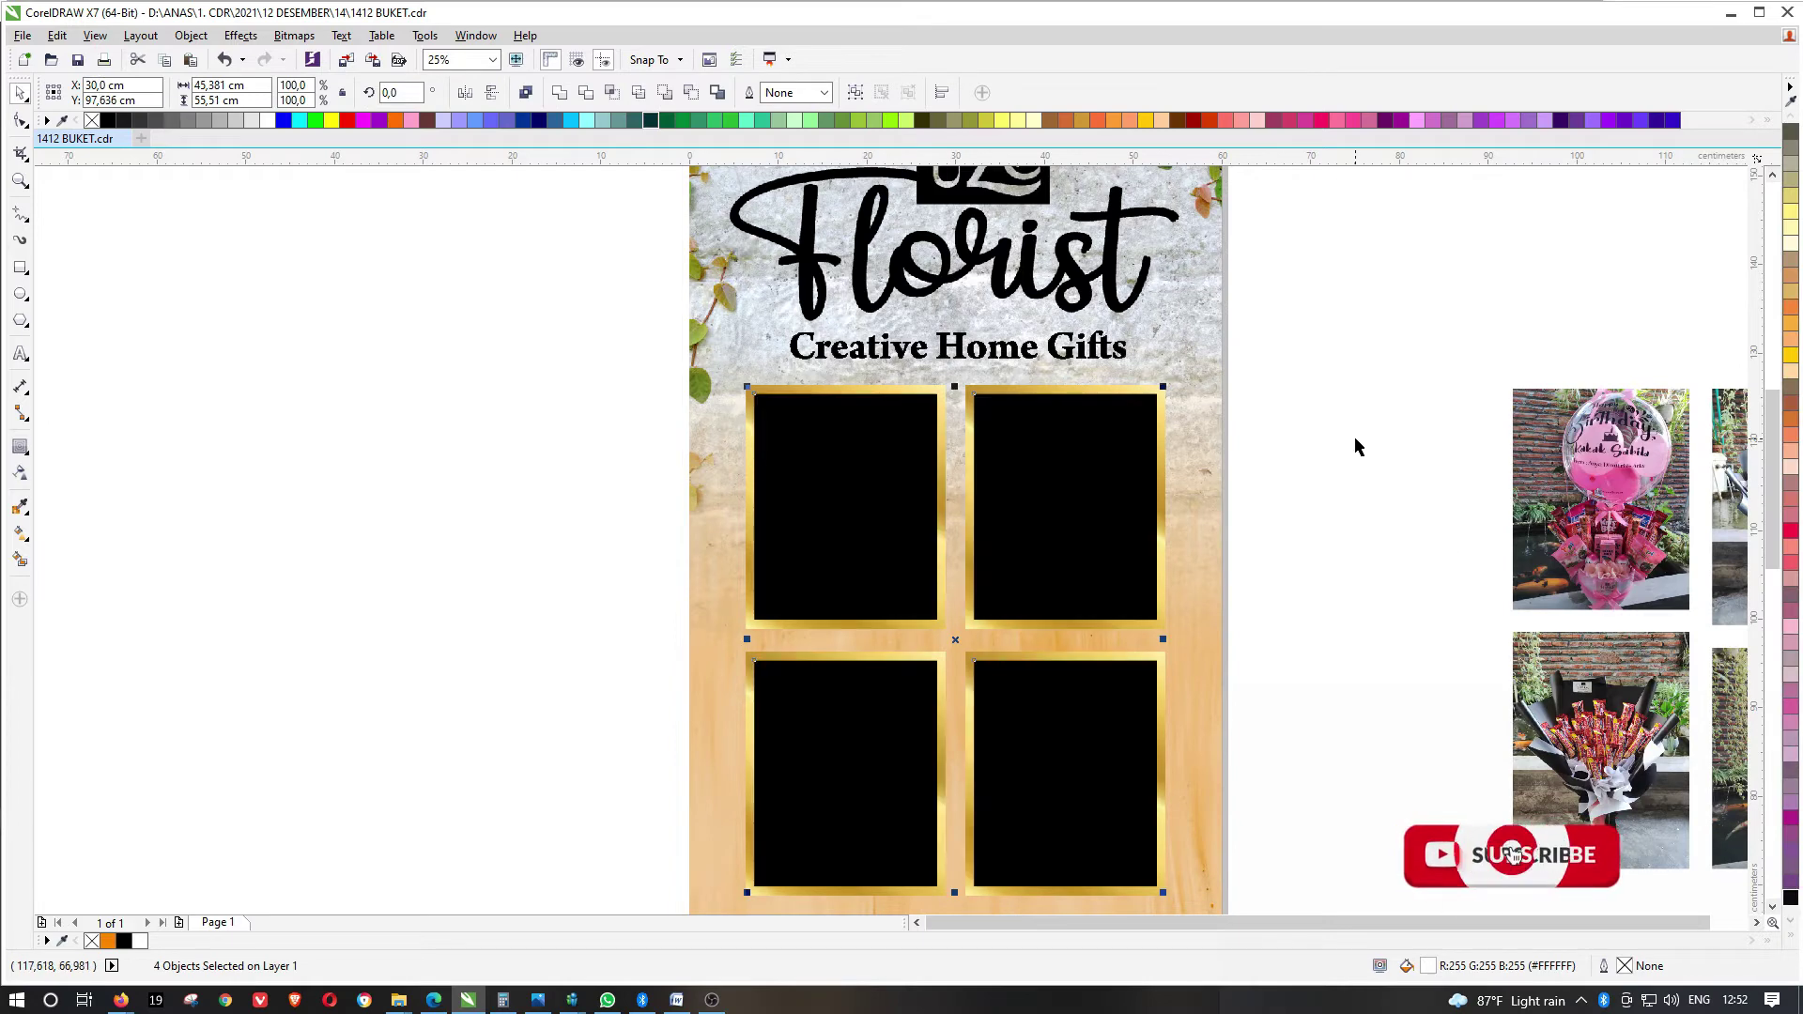
pyautogui.click(1355, 446)
# Add an inward contour of about 0.345 cm to the upper-left frame's black rectangle and break the contour apart into a separate inner rectangle
pyautogui.click(1127, 465)
pyautogui.keyDown('shift'); pyautogui.click(892, 483); pyautogui.keyUp('shift')
pyautogui.click(1336, 370)
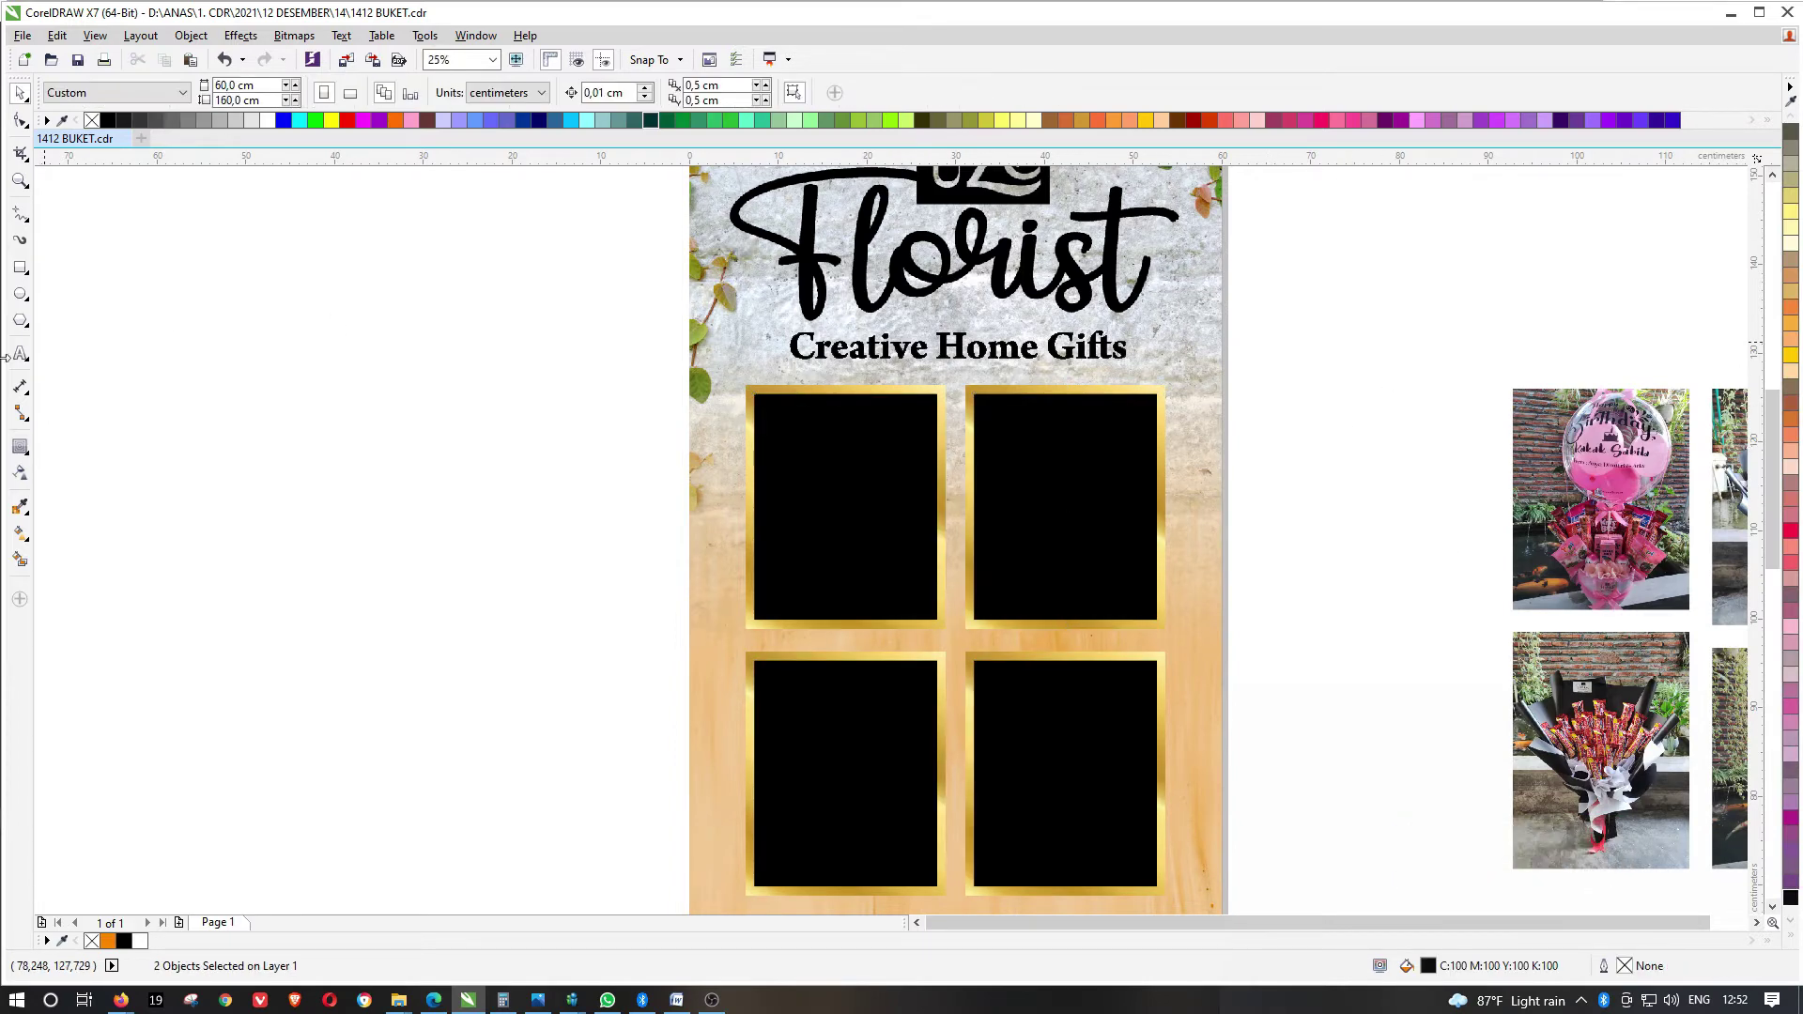
pyautogui.click(20, 446)
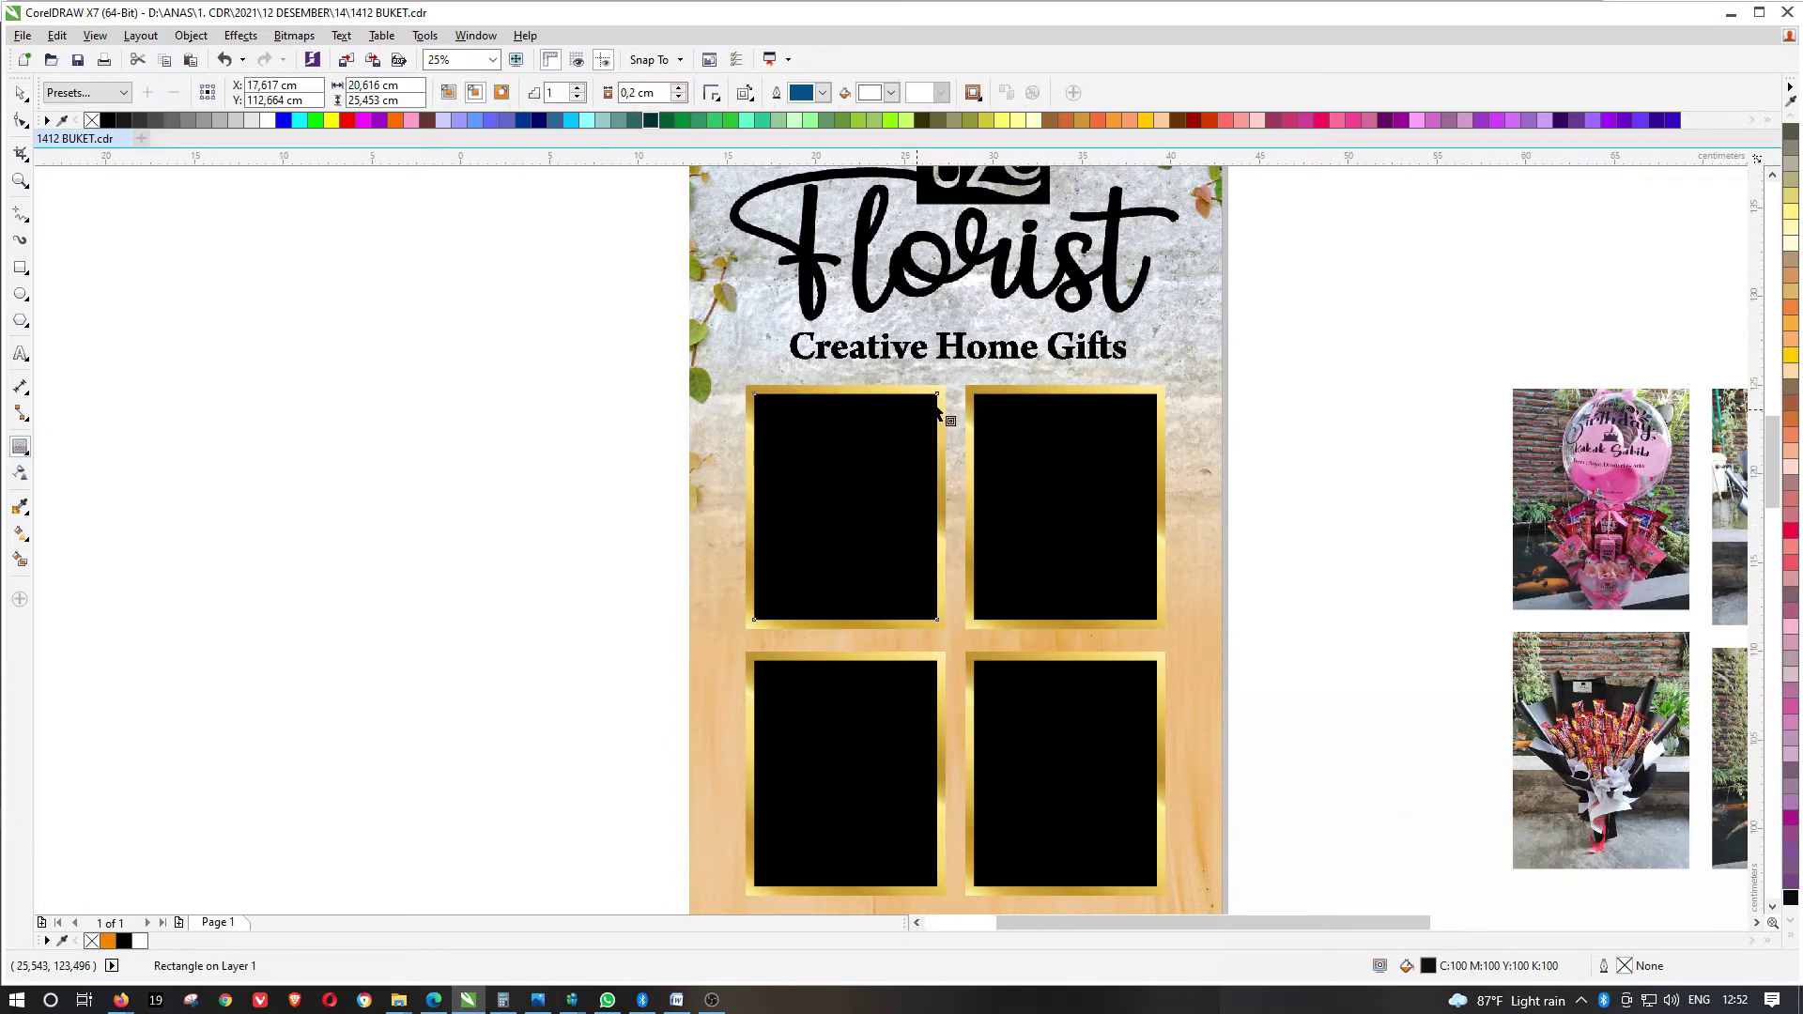
pyautogui.scroll(2, 921, 408)
pyautogui.moveTo(921, 409); pyautogui.dragTo(971, 375)
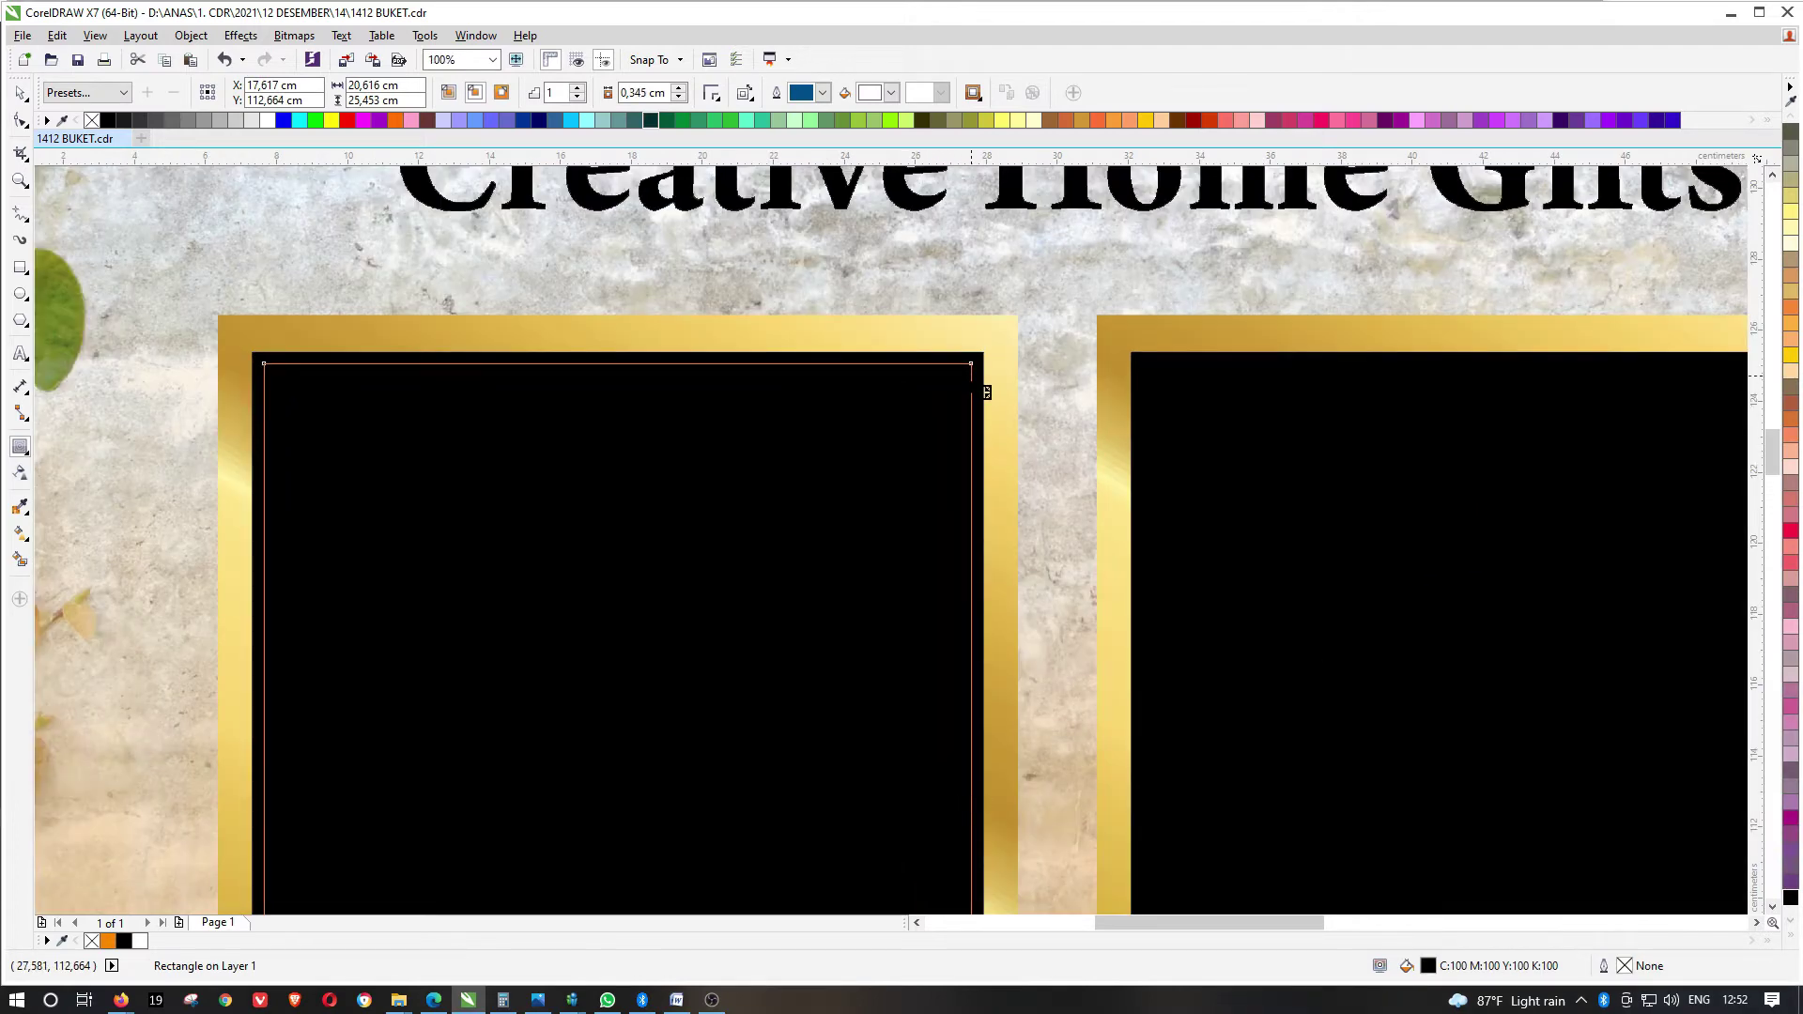
pyautogui.hotkey('ctrl', 'k')
pyautogui.press('Escape')
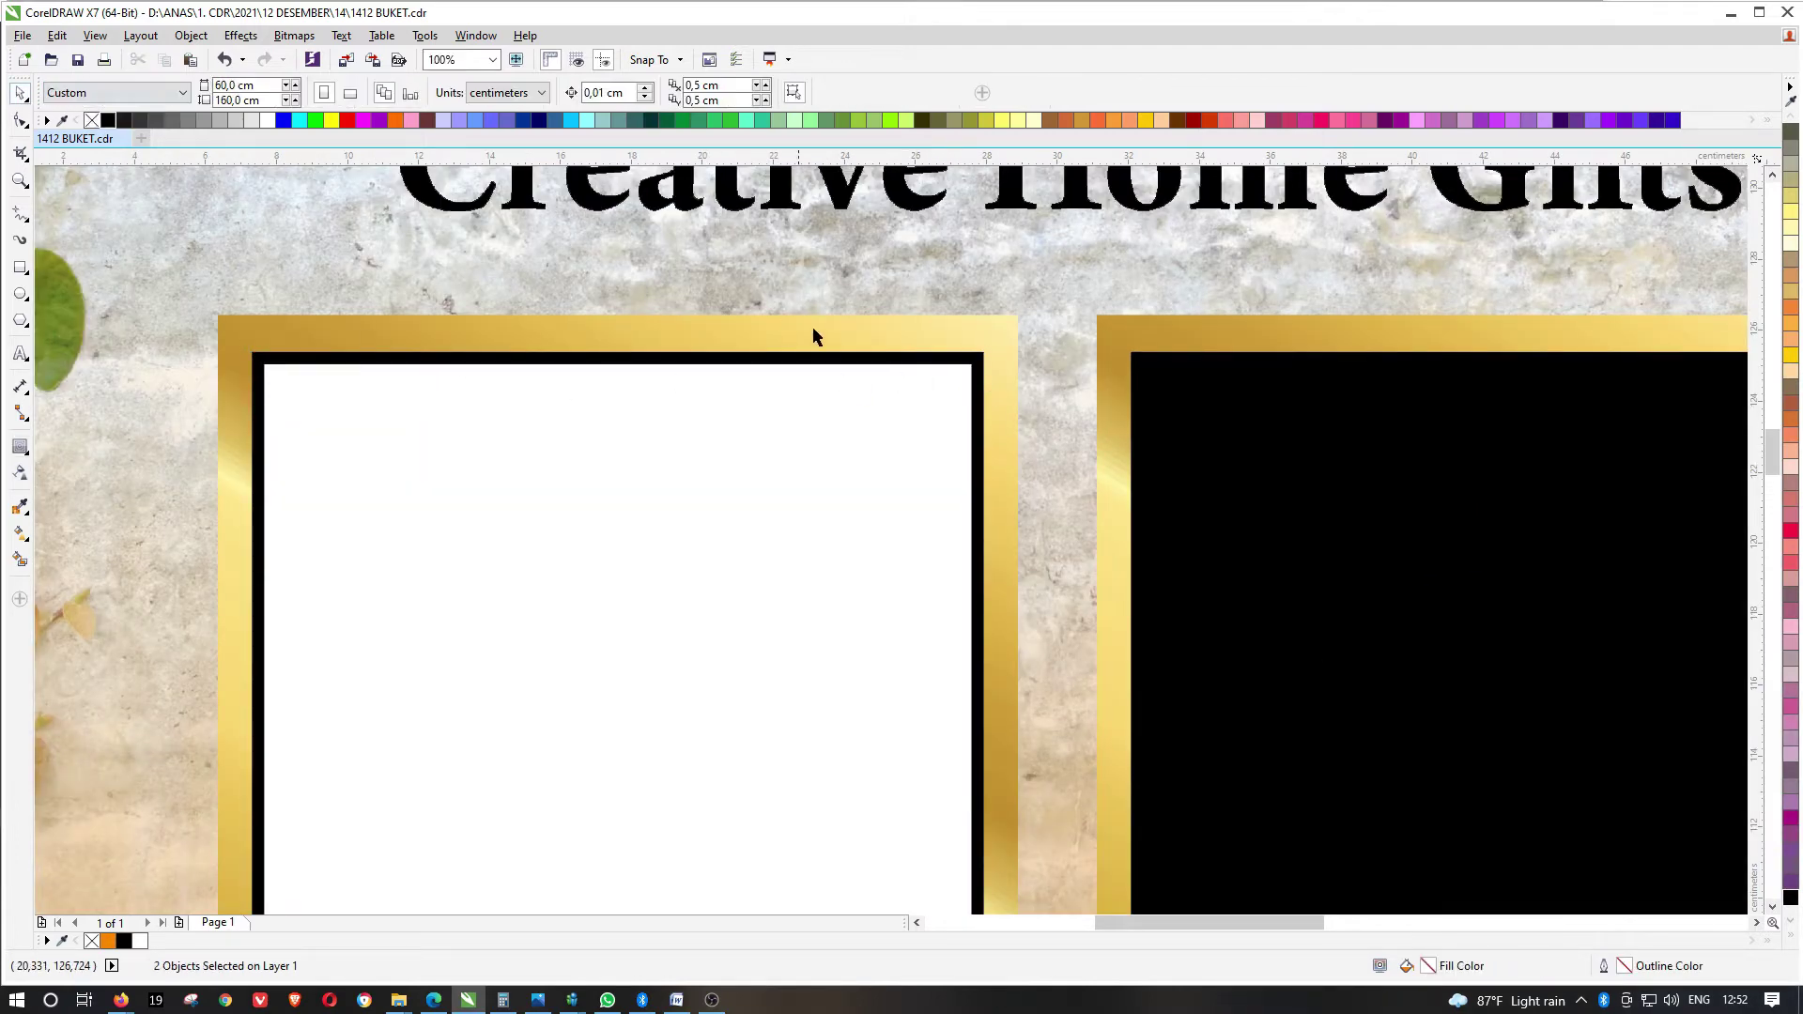
# Delete the lower two frames and the upper-right frame, keeping only the frame with the thin black inner border
pyautogui.scroll(-2, 851, 338)
pyautogui.moveTo(1289, 591); pyautogui.dragTo(663, 882)
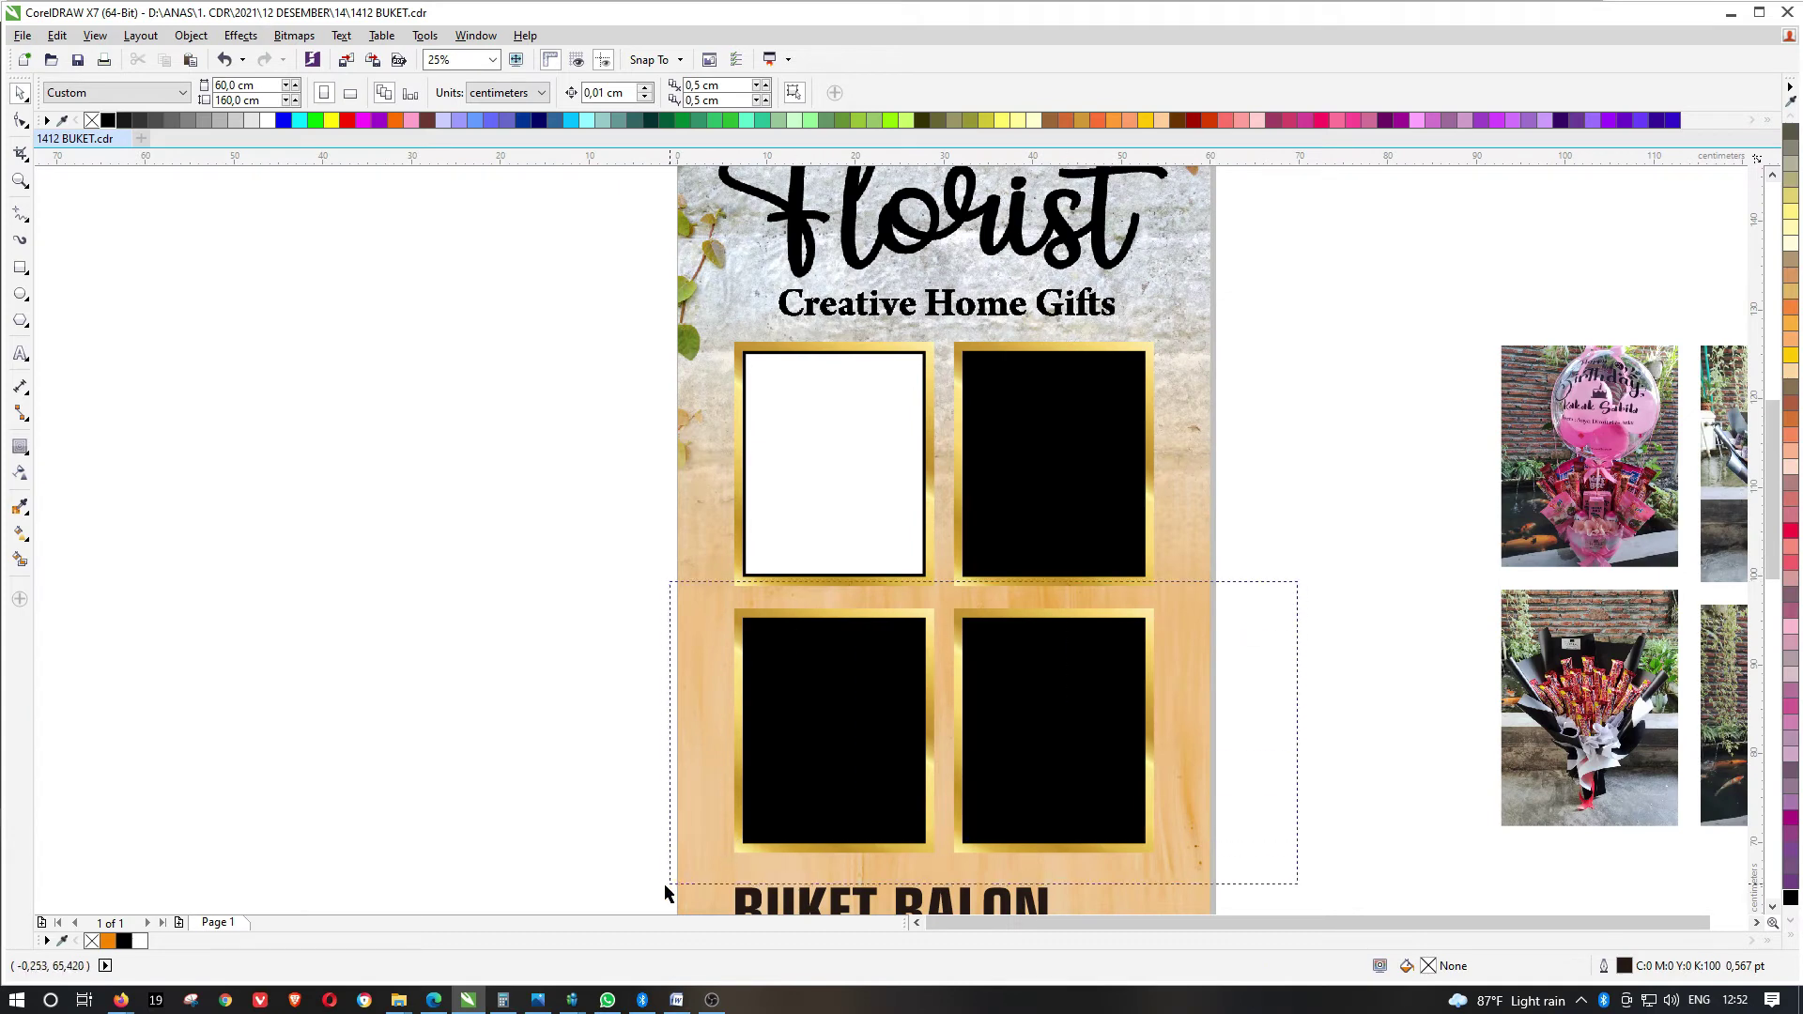
pyautogui.press('Delete')
pyautogui.moveTo(1299, 308); pyautogui.dragTo(952, 633)
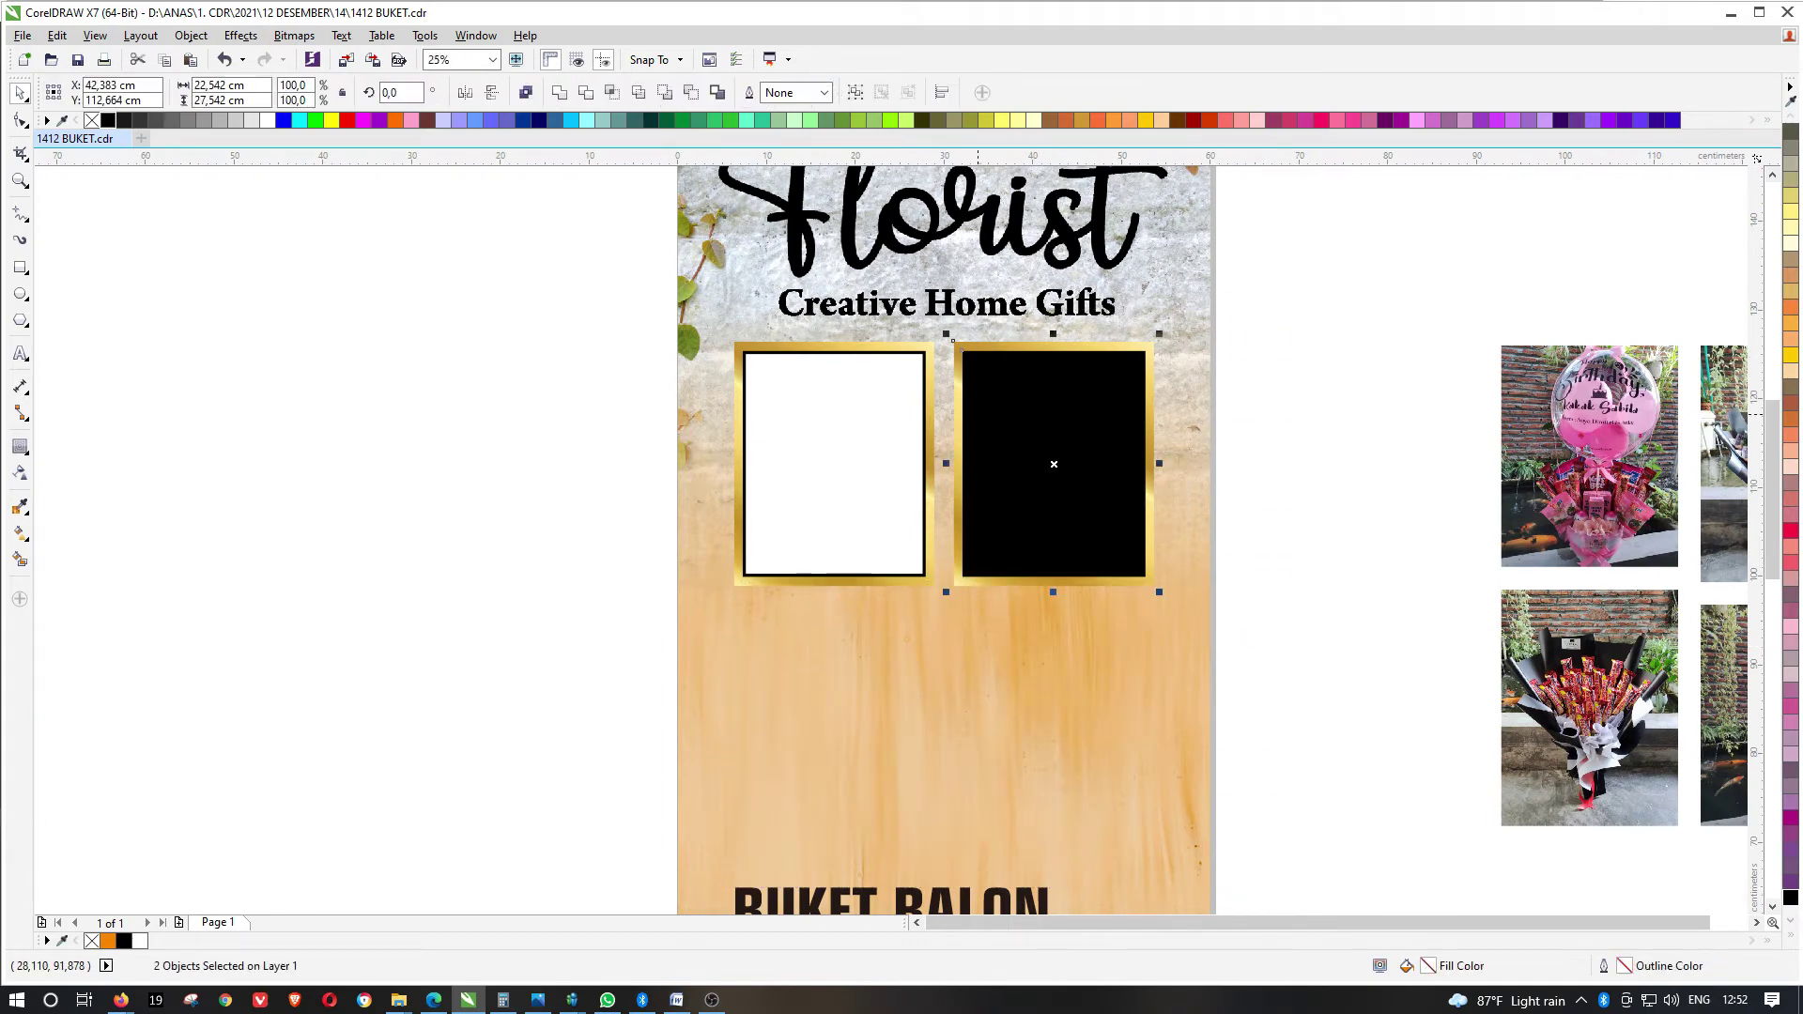
pyautogui.scroll(1, 979, 413)
pyautogui.press('Delete')
# Duplicate the remaining frame beside itself at X about 42 cm, and duplicate the pair straight down to form a two-by-two grid
pyautogui.moveTo(276, 223); pyautogui.dragTo(1167, 414)
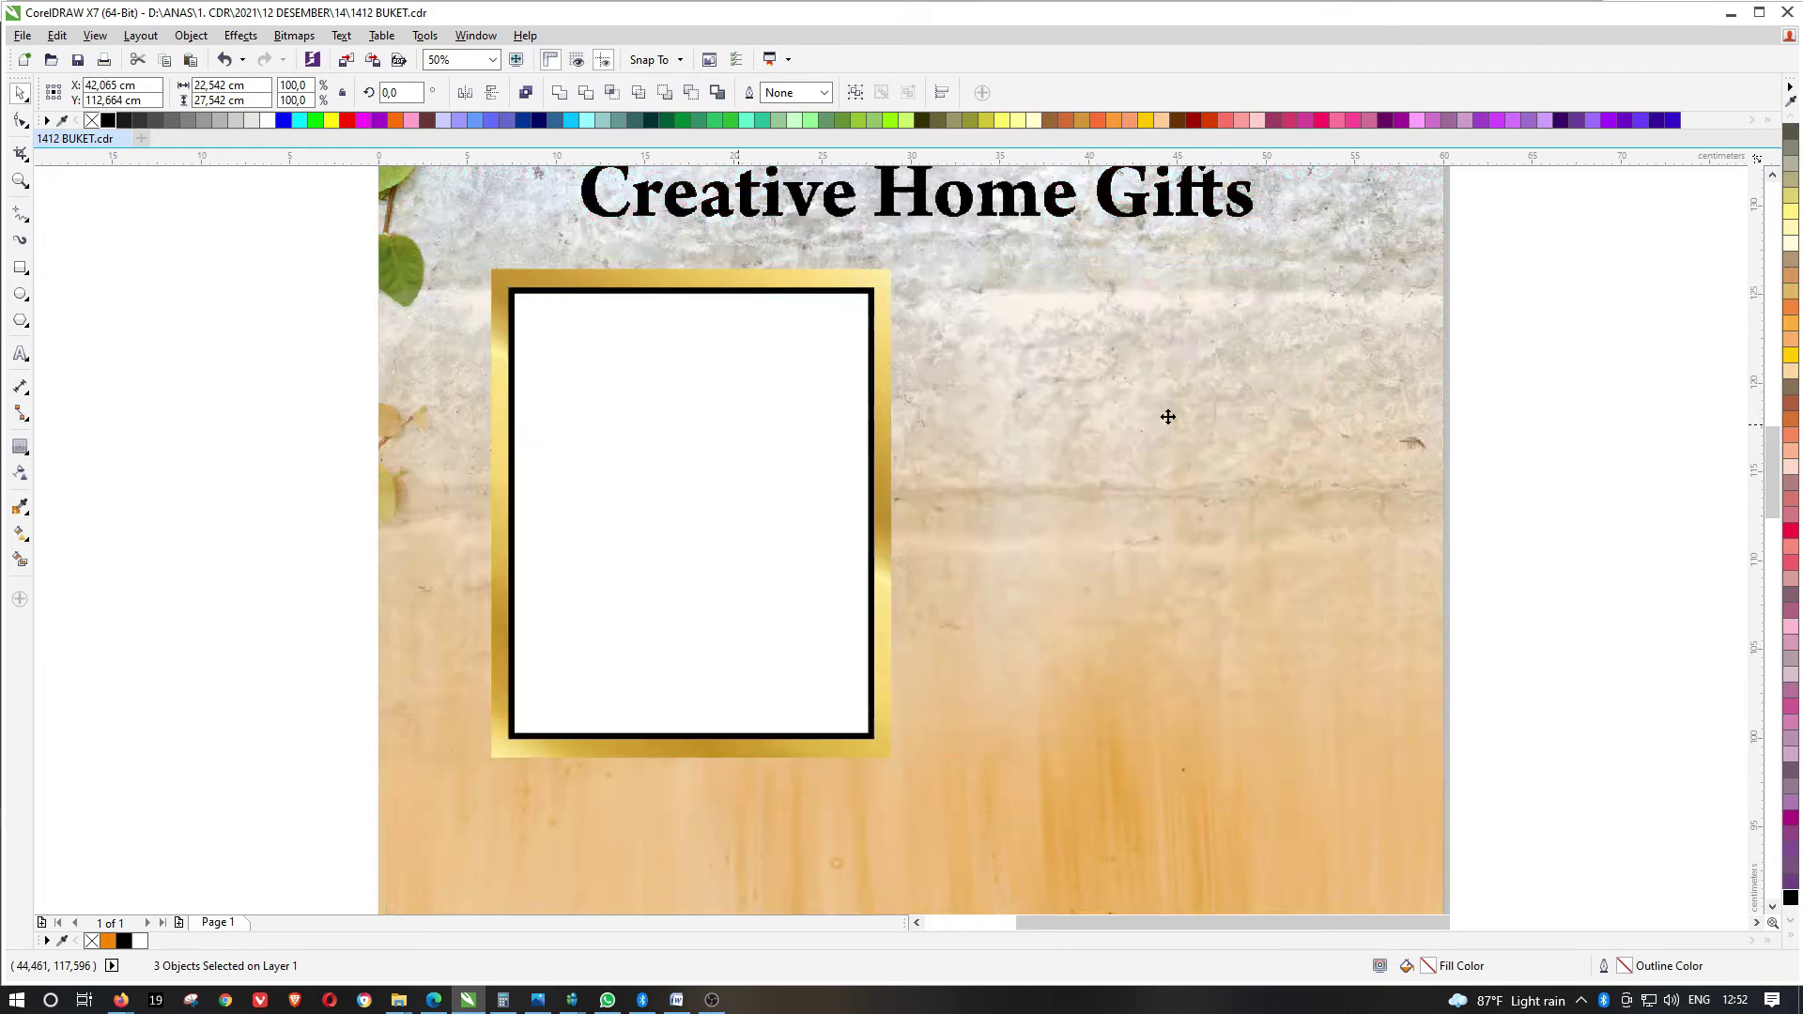
pyautogui.scroll(-1, 1299, 302)
pyautogui.moveTo(1312, 286); pyautogui.dragTo(729, 640)
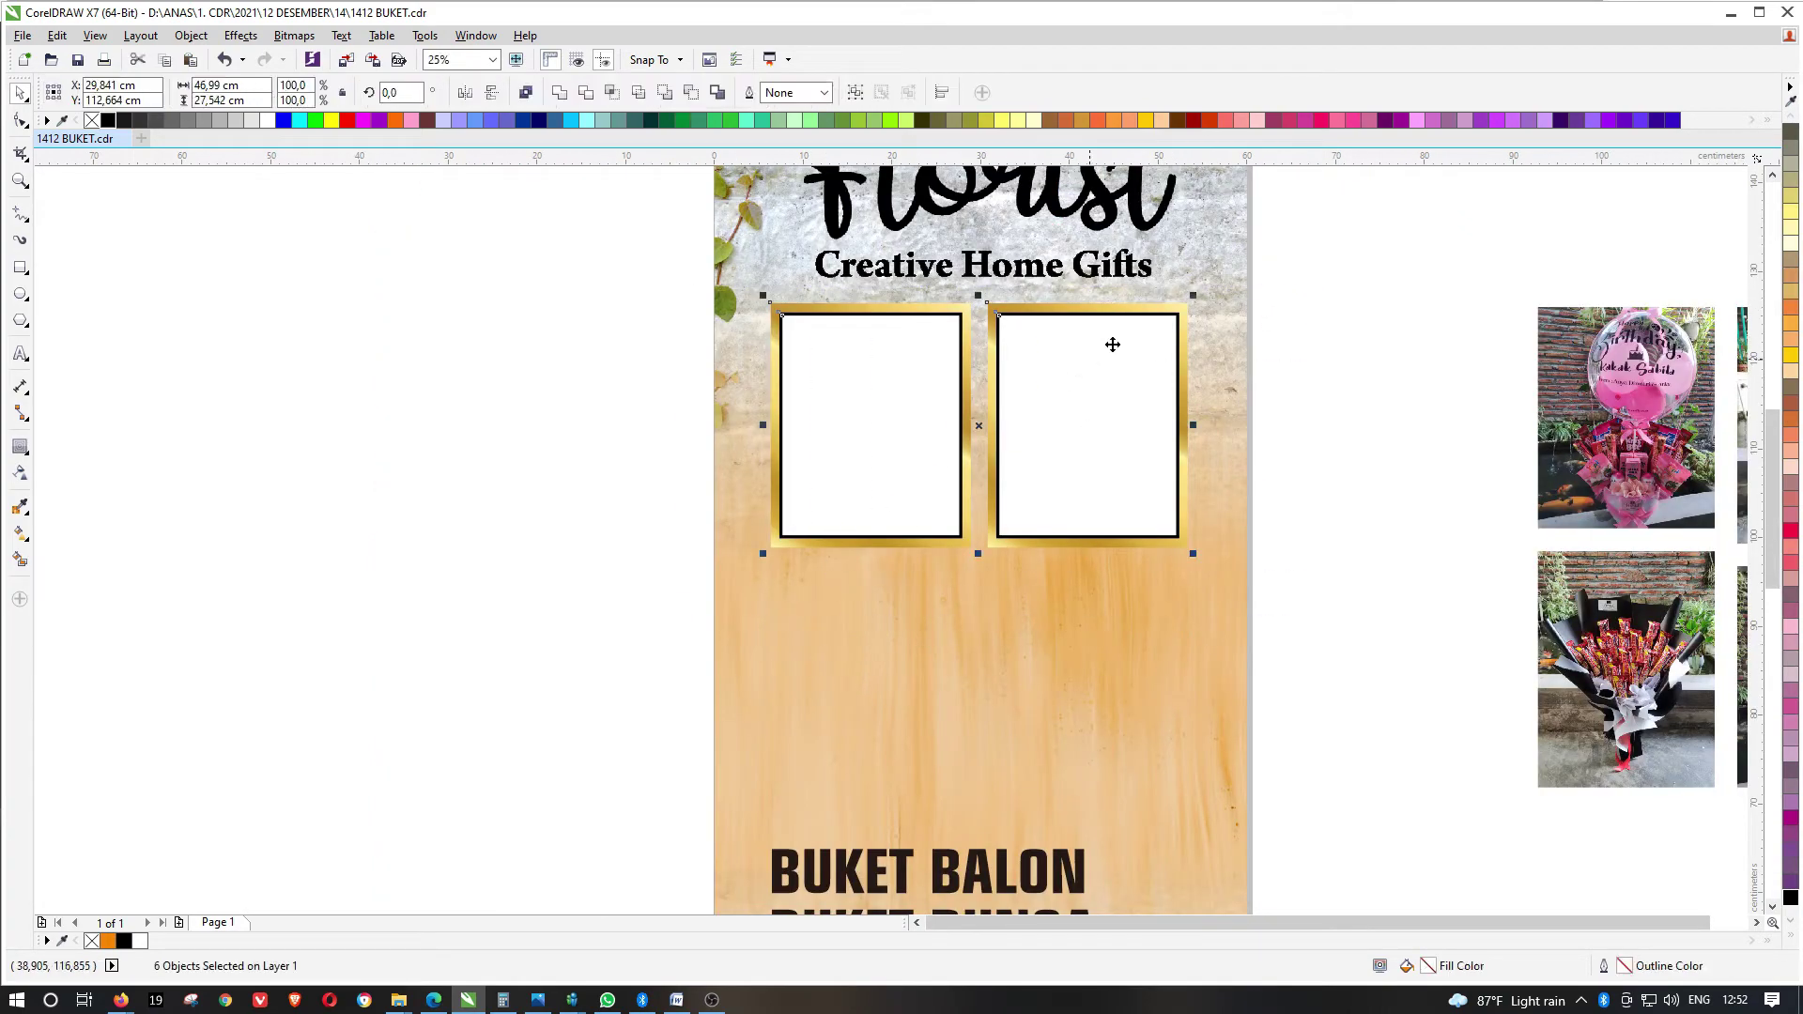
pyautogui.moveTo(1111, 346); pyautogui.dragTo(1109, 601)
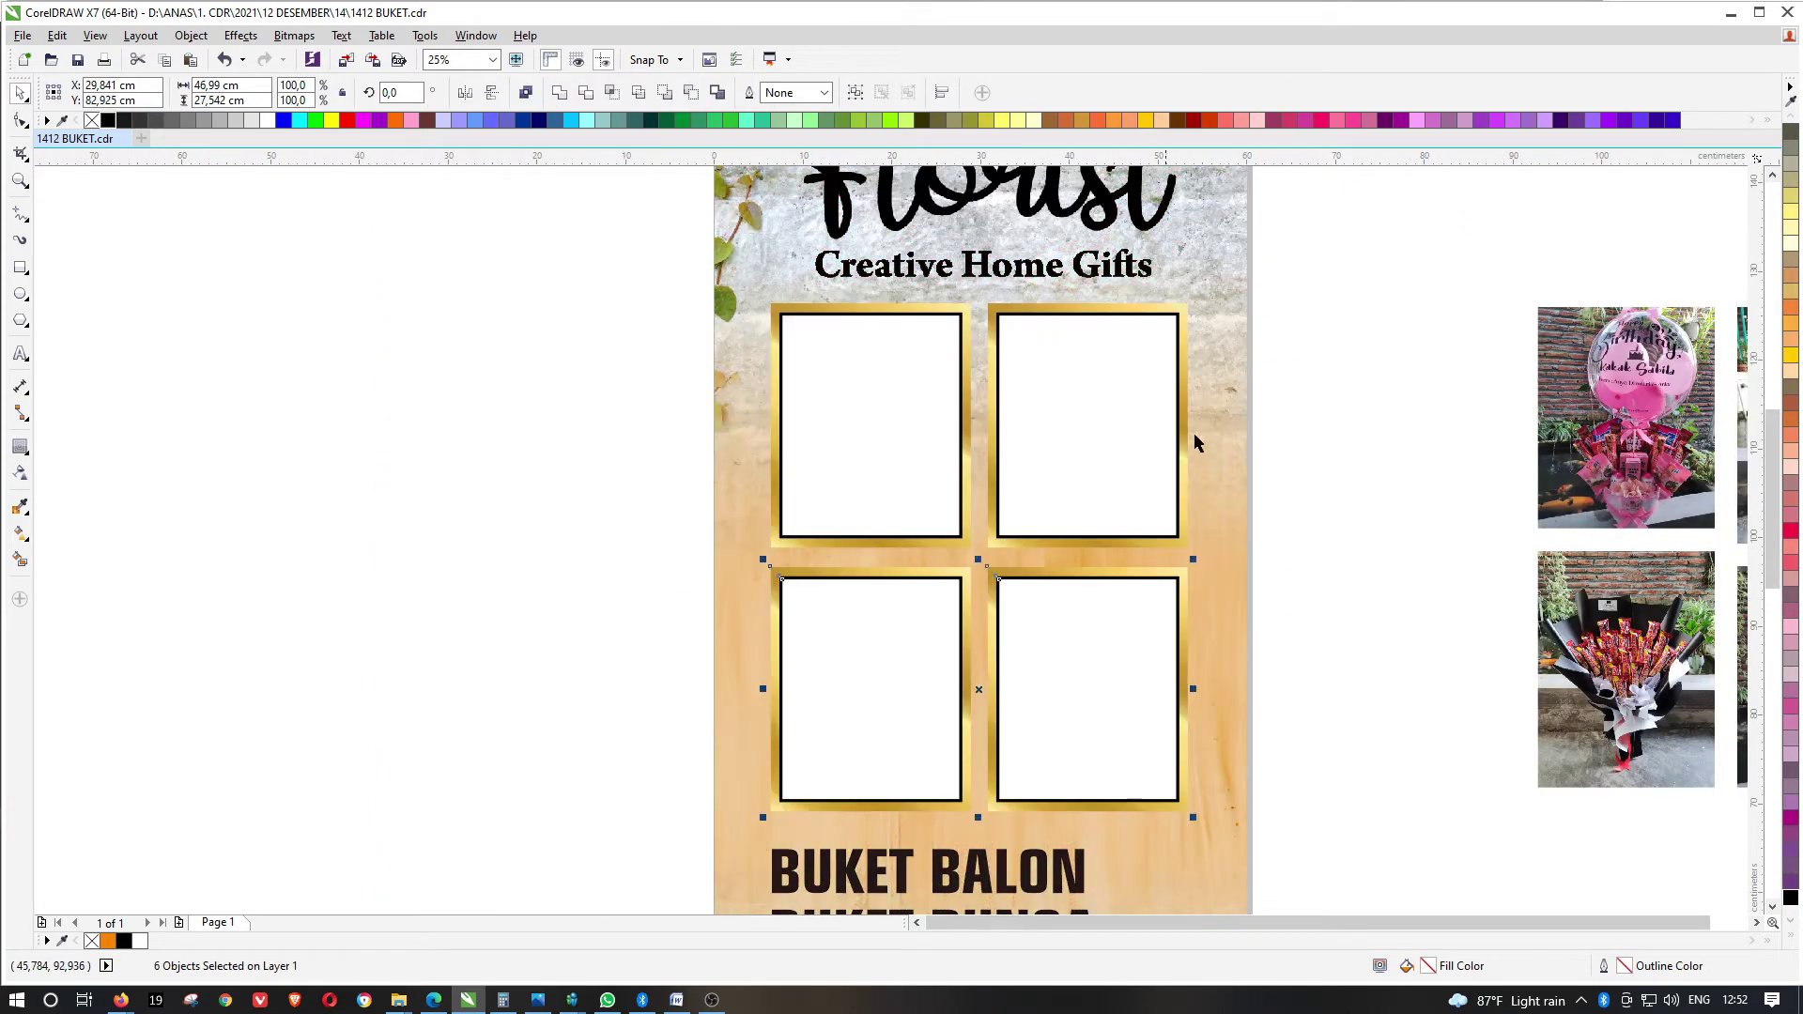
# Group the four black-lined gold frames, centre them horizontally on the banner at X 30 cm and ungroup them
pyautogui.moveTo(1328, 262); pyautogui.dragTo(706, 844)
pyautogui.hotkey('ctrl', 'g')
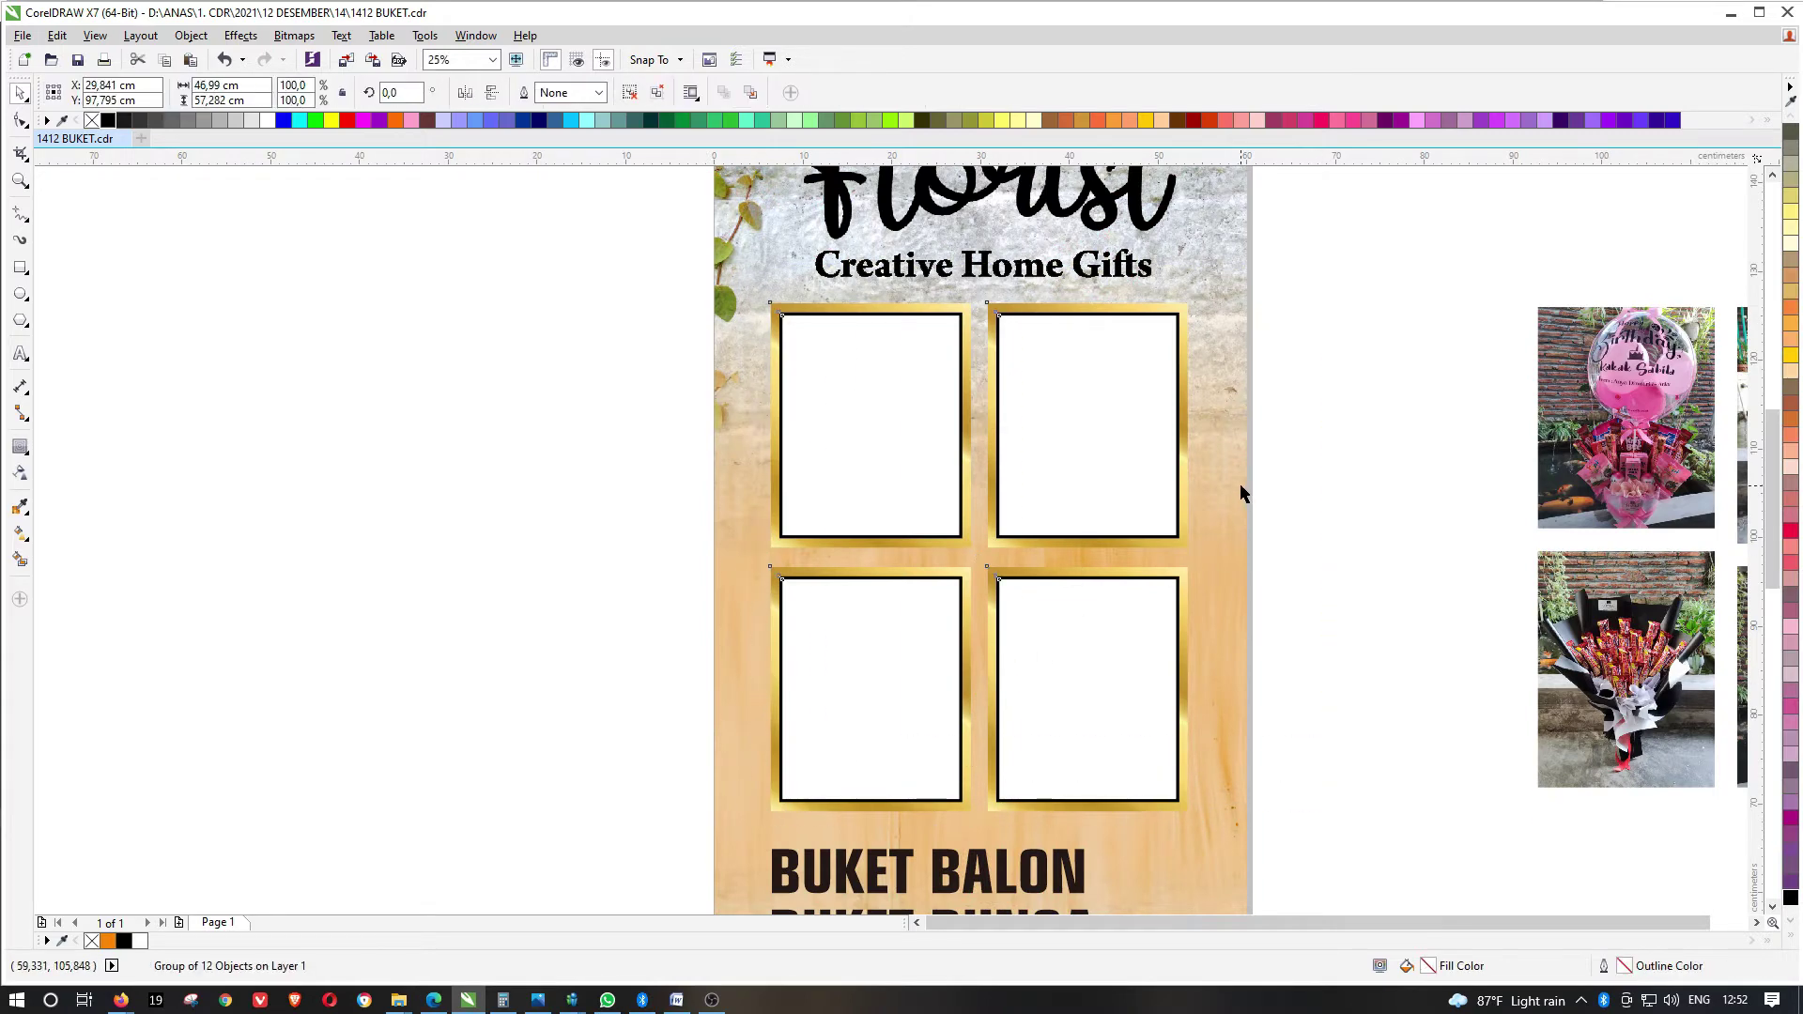
pyautogui.keyDown('shift'); pyautogui.click(1241, 486); pyautogui.keyUp('shift')
pyautogui.press('c')
pyautogui.click(1308, 334)
pyautogui.click(1051, 338)
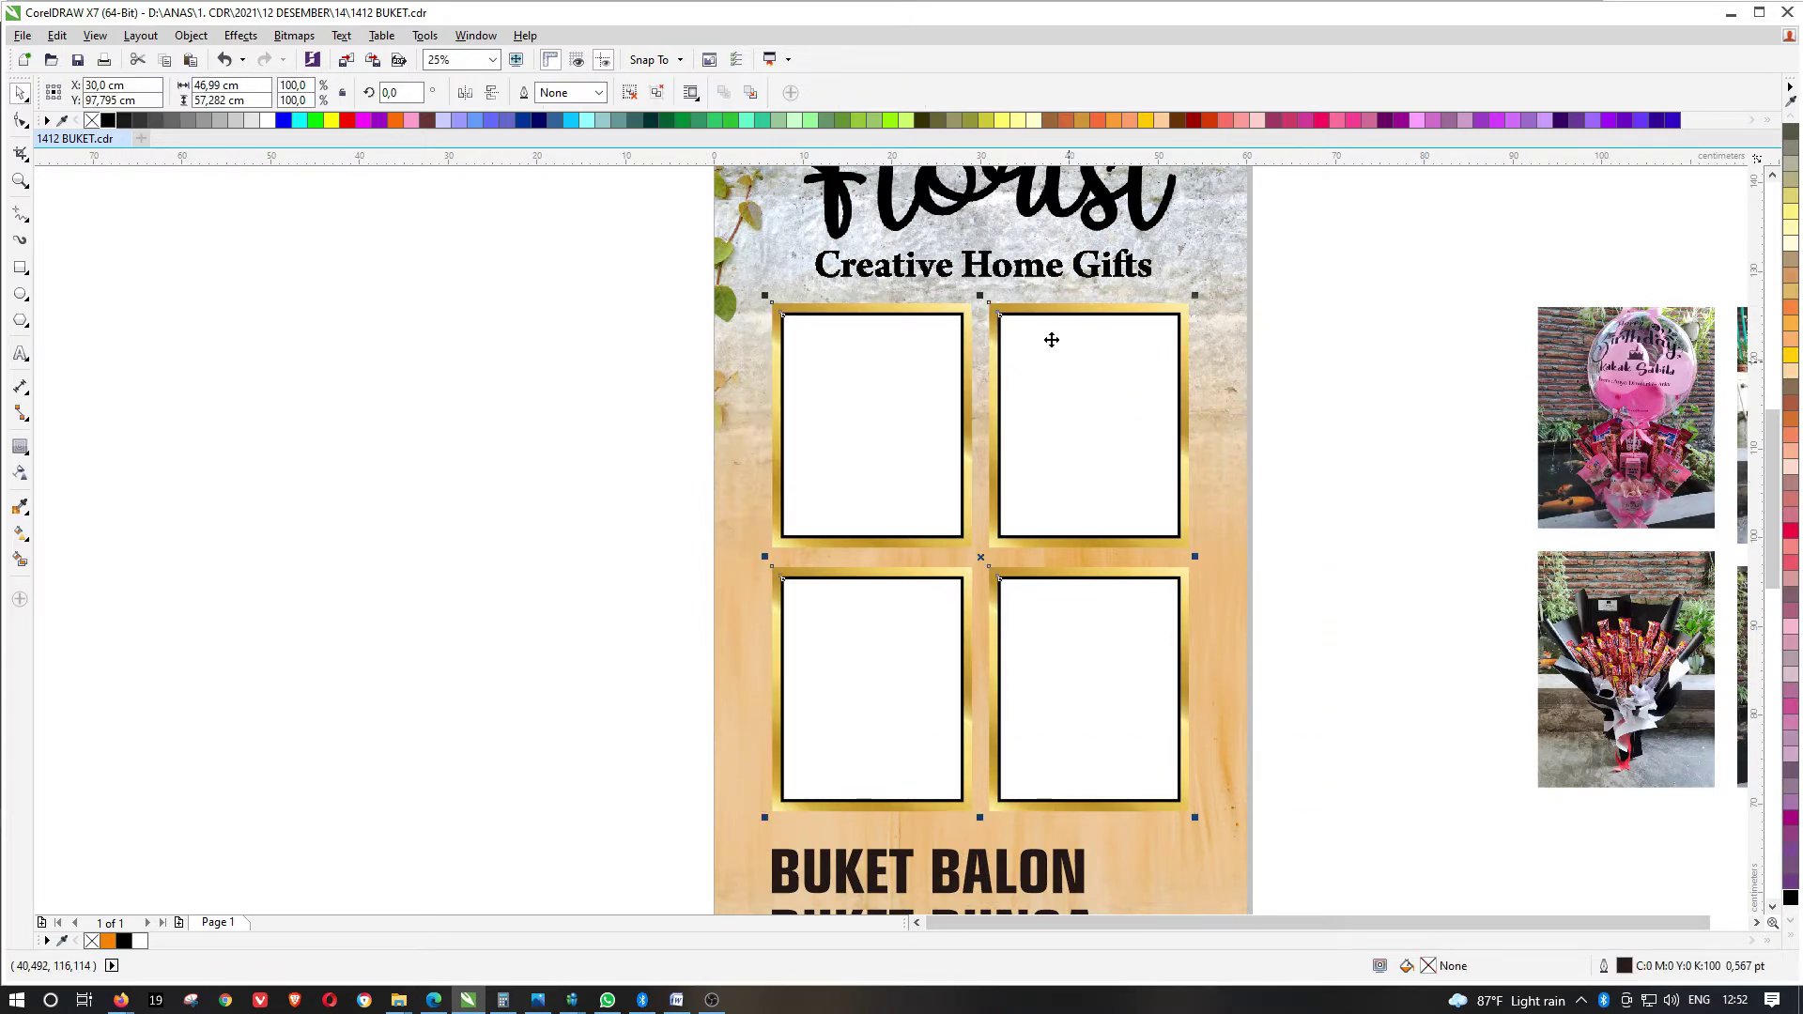
pyautogui.click(627, 92)
pyautogui.click(498, 440)
# Add a drop shadow to the upper-right gold frame, offset about 0.65 cm horizontally and -0.56 cm vertically
pyautogui.scroll(2, 1197, 318)
pyautogui.click(1173, 295)
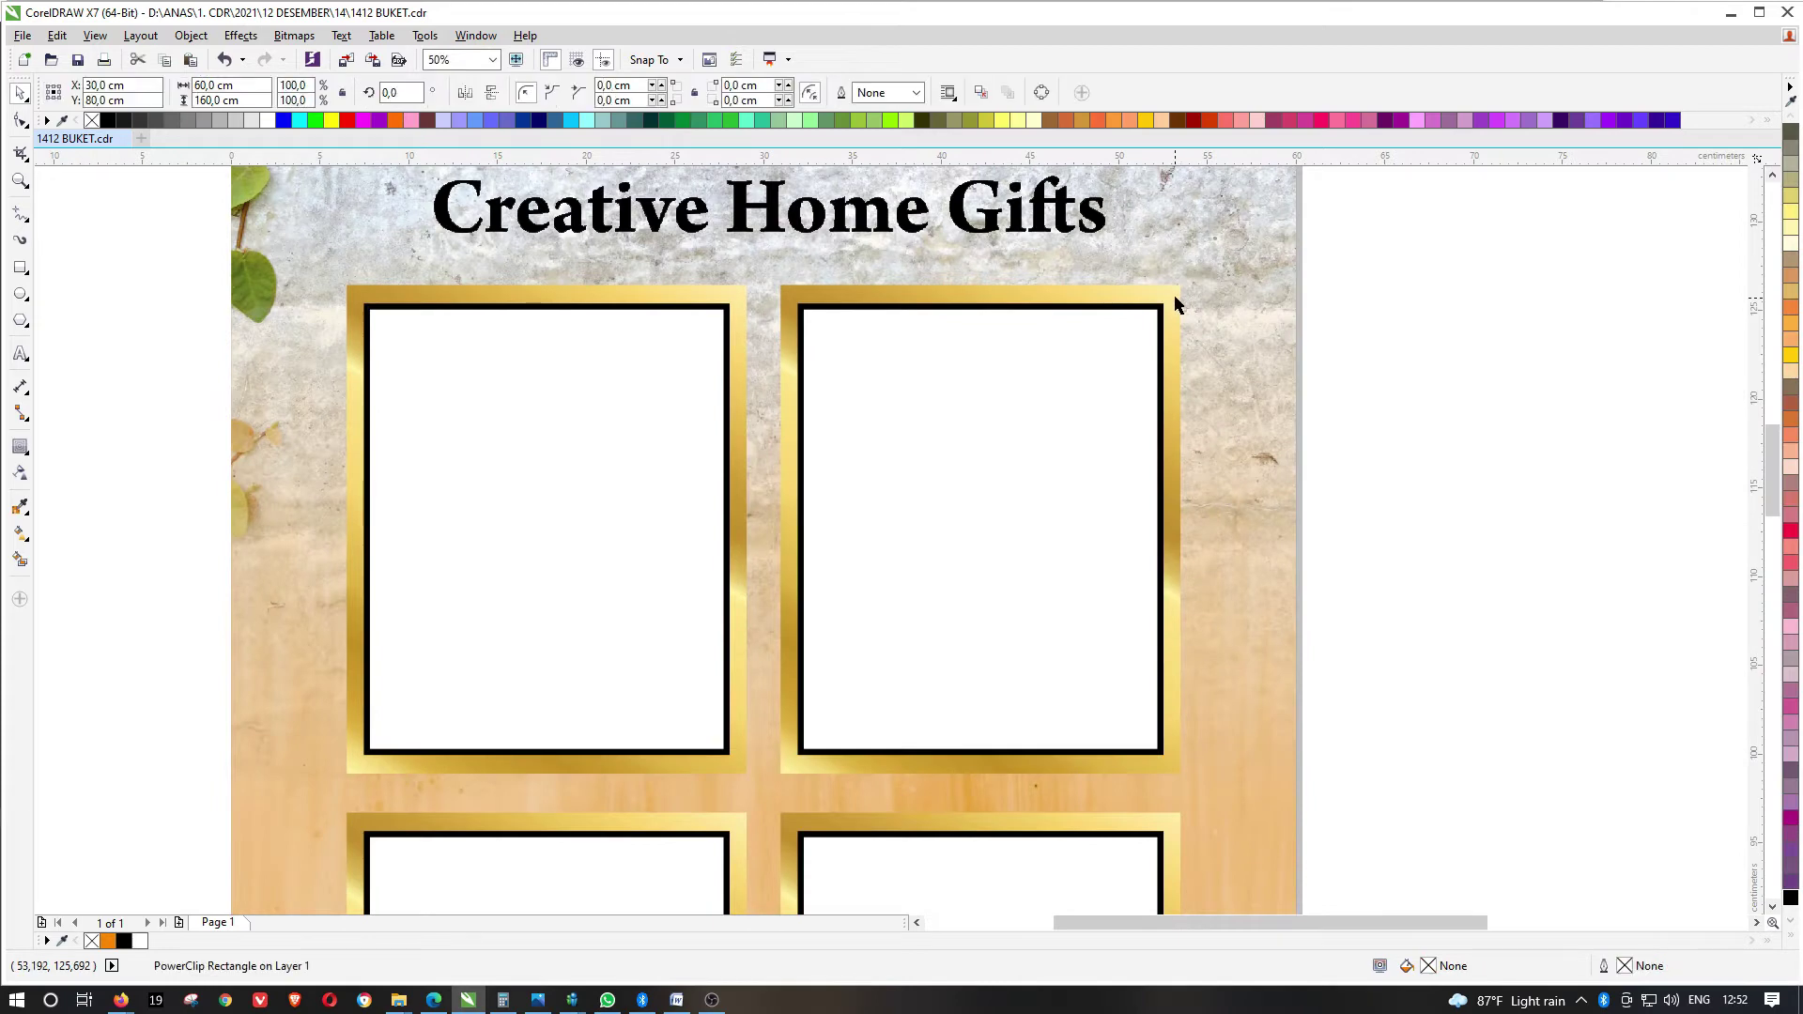
pyautogui.click(23, 452)
pyautogui.click(89, 447)
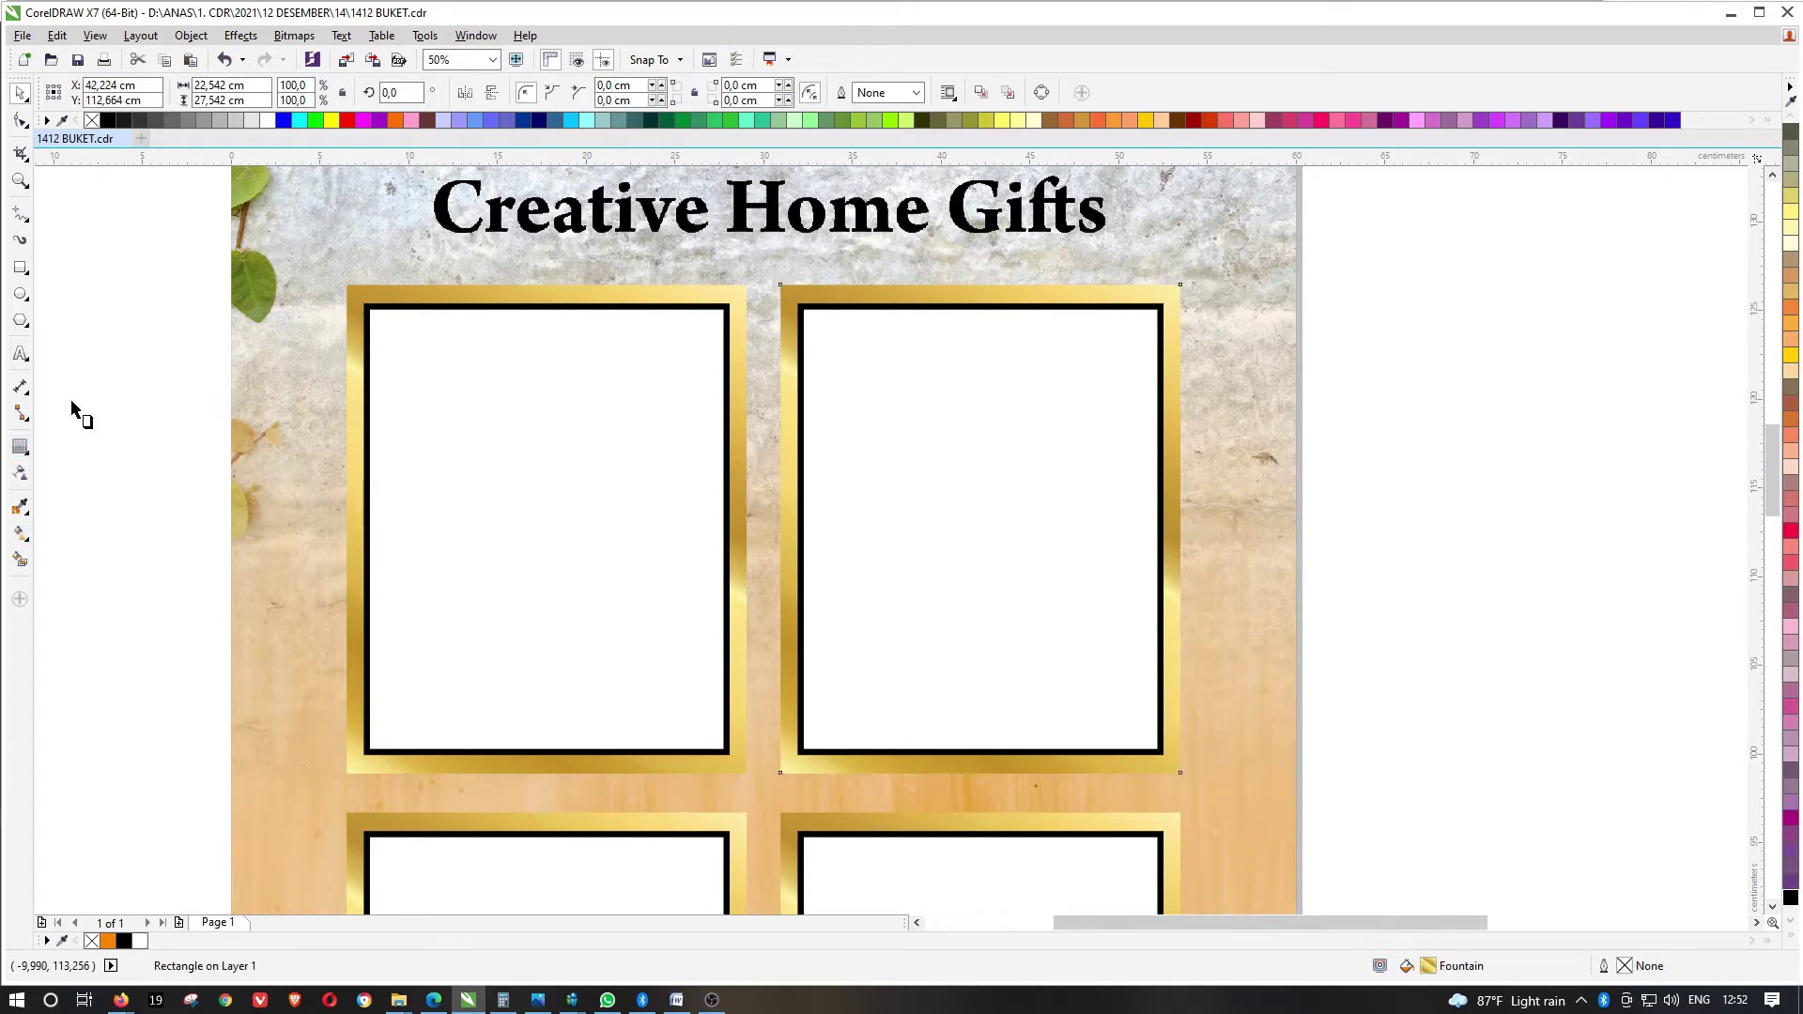
pyautogui.click(113, 92)
pyautogui.click(120, 126)
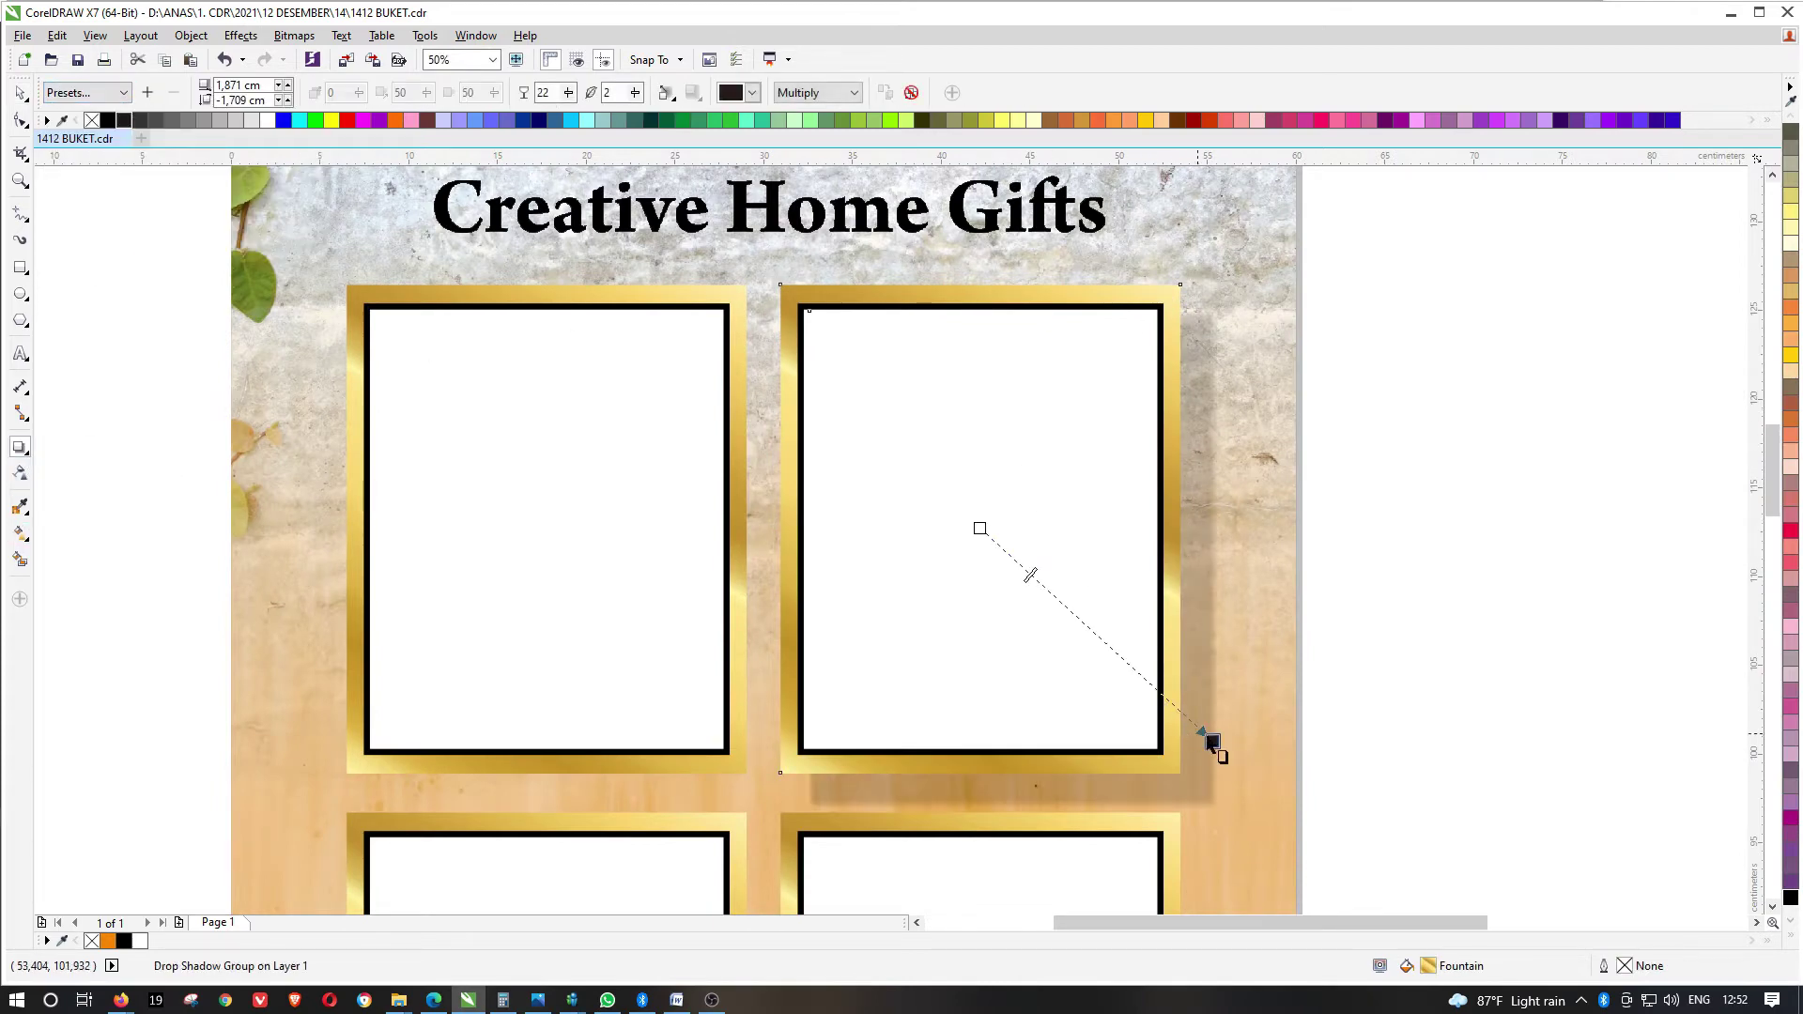
pyautogui.moveTo(1215, 742); pyautogui.dragTo(1183, 699)
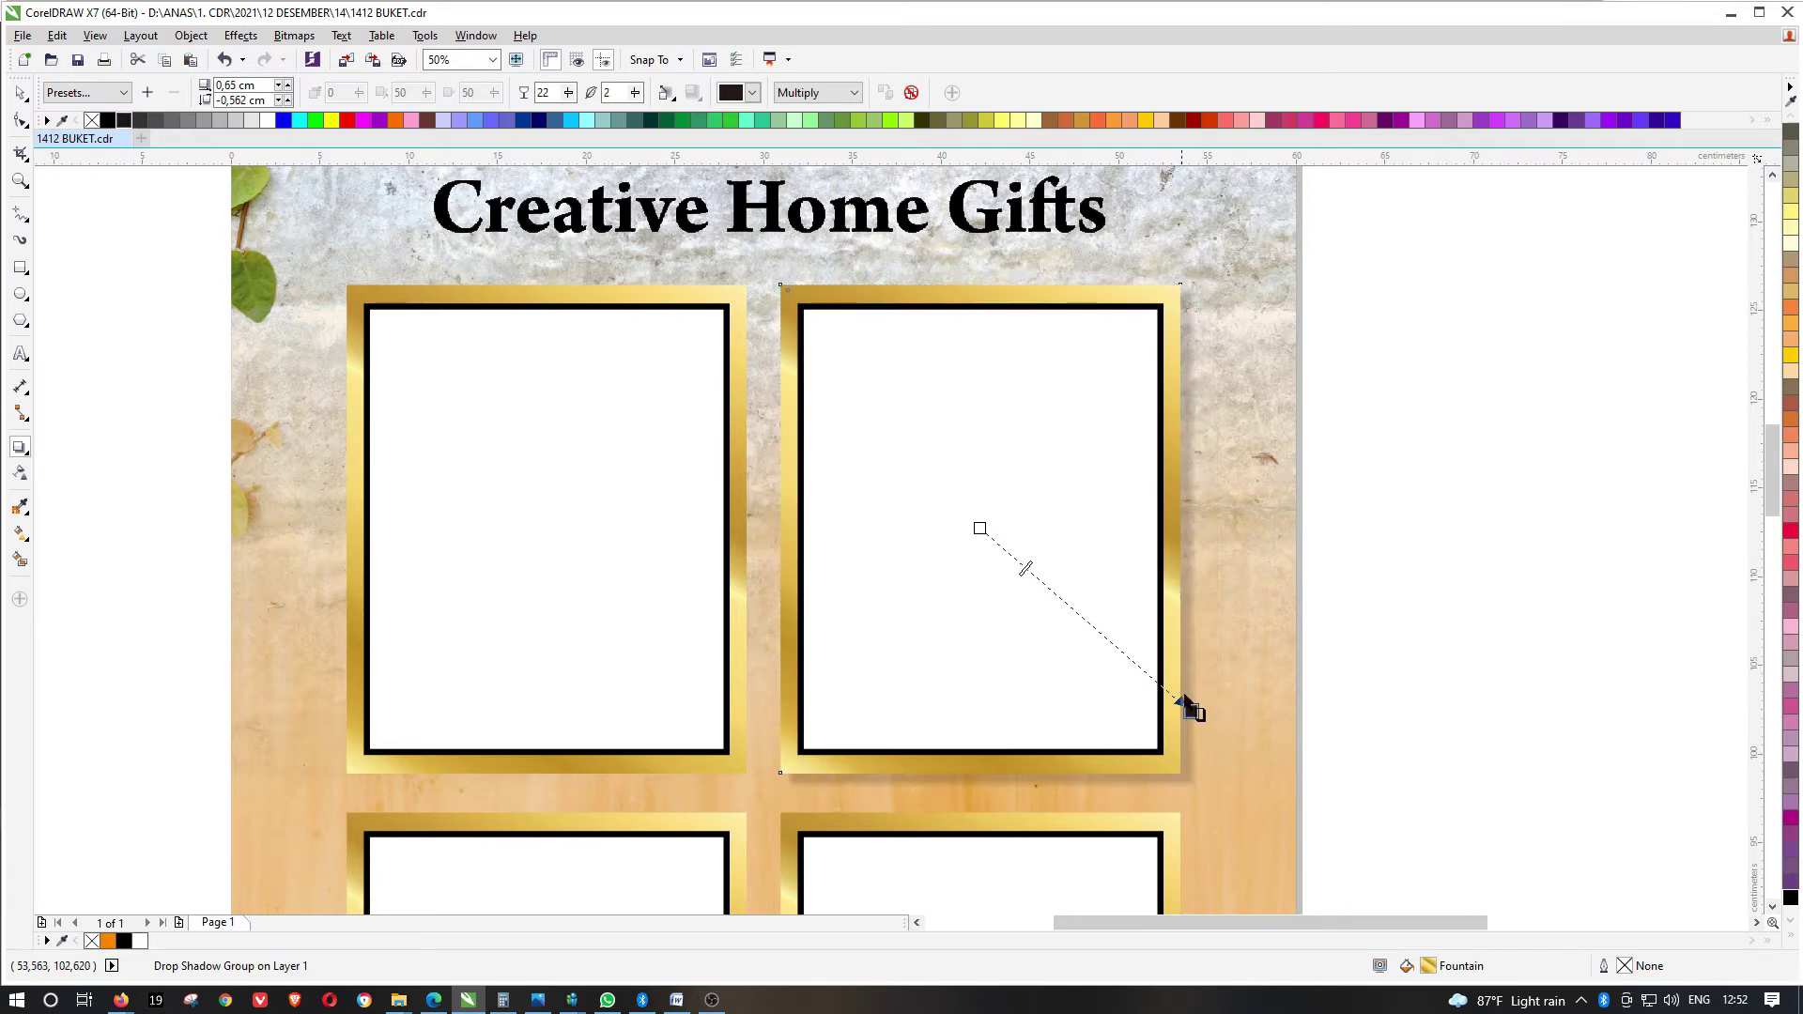
pyautogui.click(20, 92)
# Delete the two left frames and the lower-right frame, keeping only the frame with the drop shadow
pyautogui.scroll(-1, 527, 288)
pyautogui.moveTo(305, 258); pyautogui.dragTo(658, 840)
pyautogui.press('Delete')
pyautogui.moveTo(986, 548); pyautogui.dragTo(636, 824)
pyautogui.press('Delete')
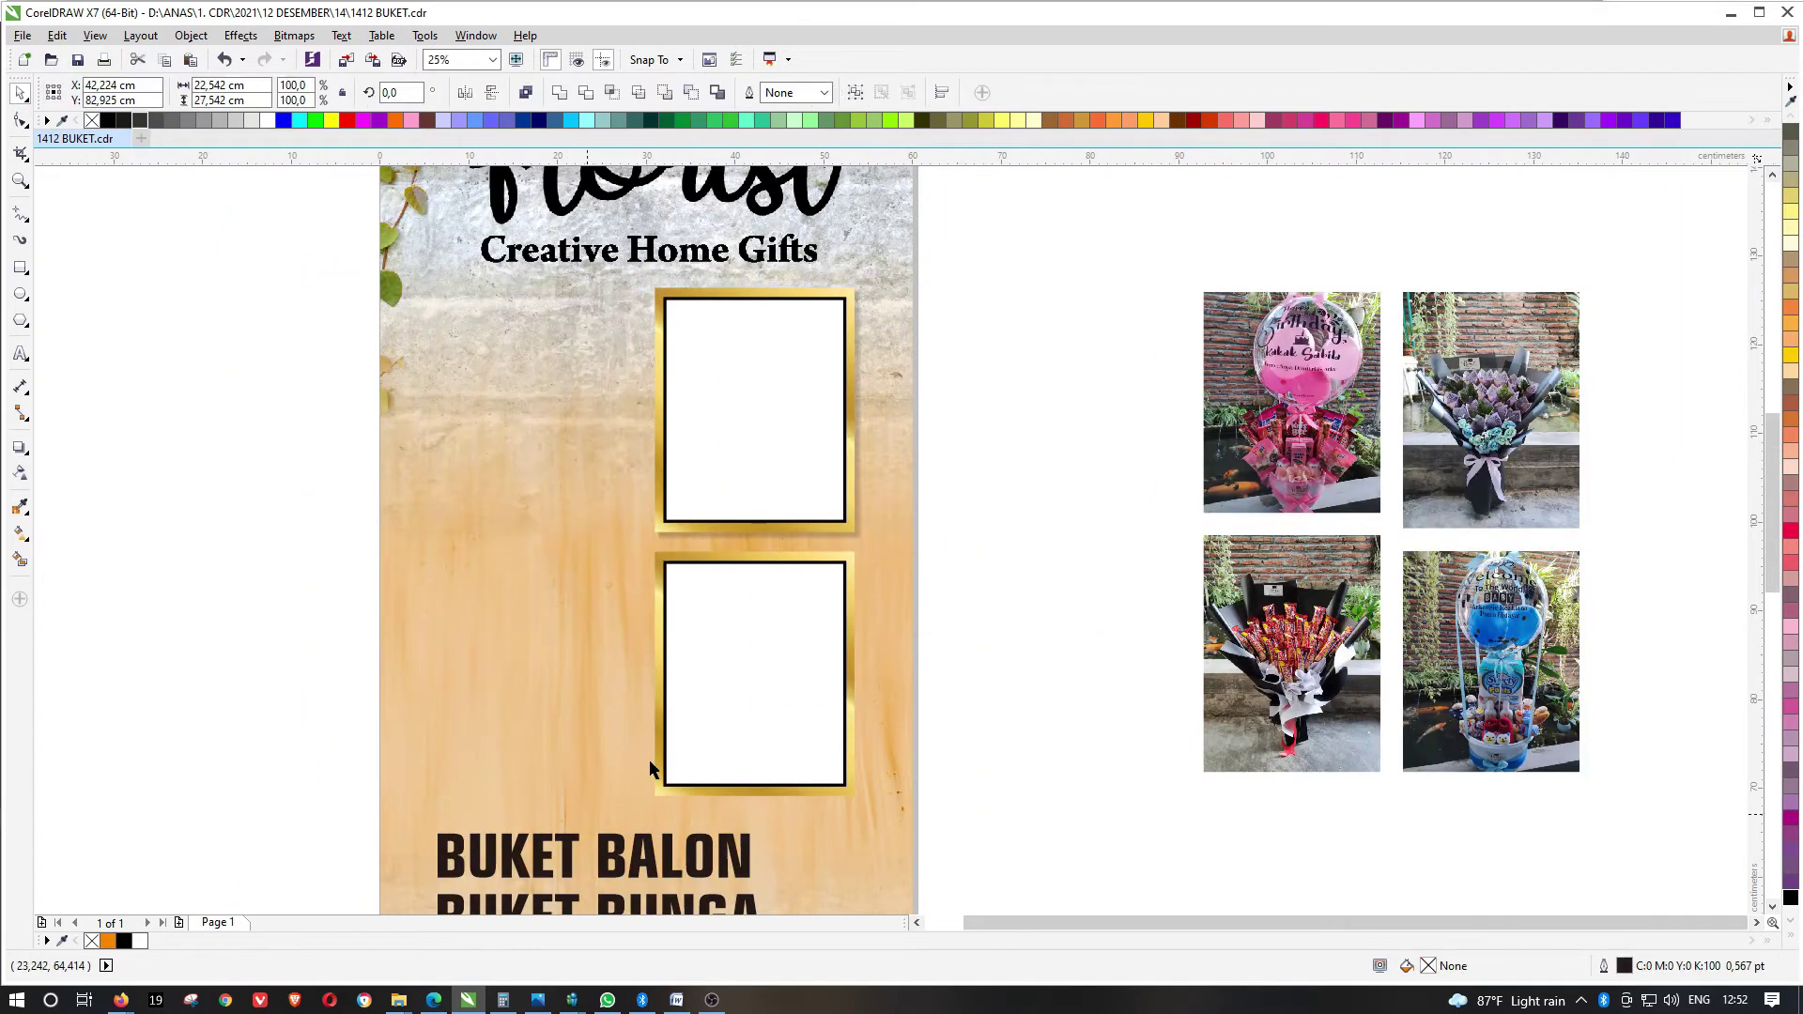
# Group the shadowed frame, duplicate it side by side, and duplicate the pair below to rebuild the two-by-two grid
pyautogui.moveTo(1005, 222); pyautogui.dragTo(651, 538)
pyautogui.moveTo(797, 354)
pyautogui.mouseDown()
pyautogui.moveTo(595, 342)
pyautogui.moveTo(797, 352)
pyautogui.mouseUp()
pyautogui.hotkey('ctrl', 'g')
pyautogui.rightClick(797, 352)
pyautogui.keyDown('shift'); pyautogui.click(560, 503); pyautogui.keyUp('shift')
pyautogui.moveTo(704, 467); pyautogui.dragTo(719, 645)
pyautogui.rightClick(719, 645)
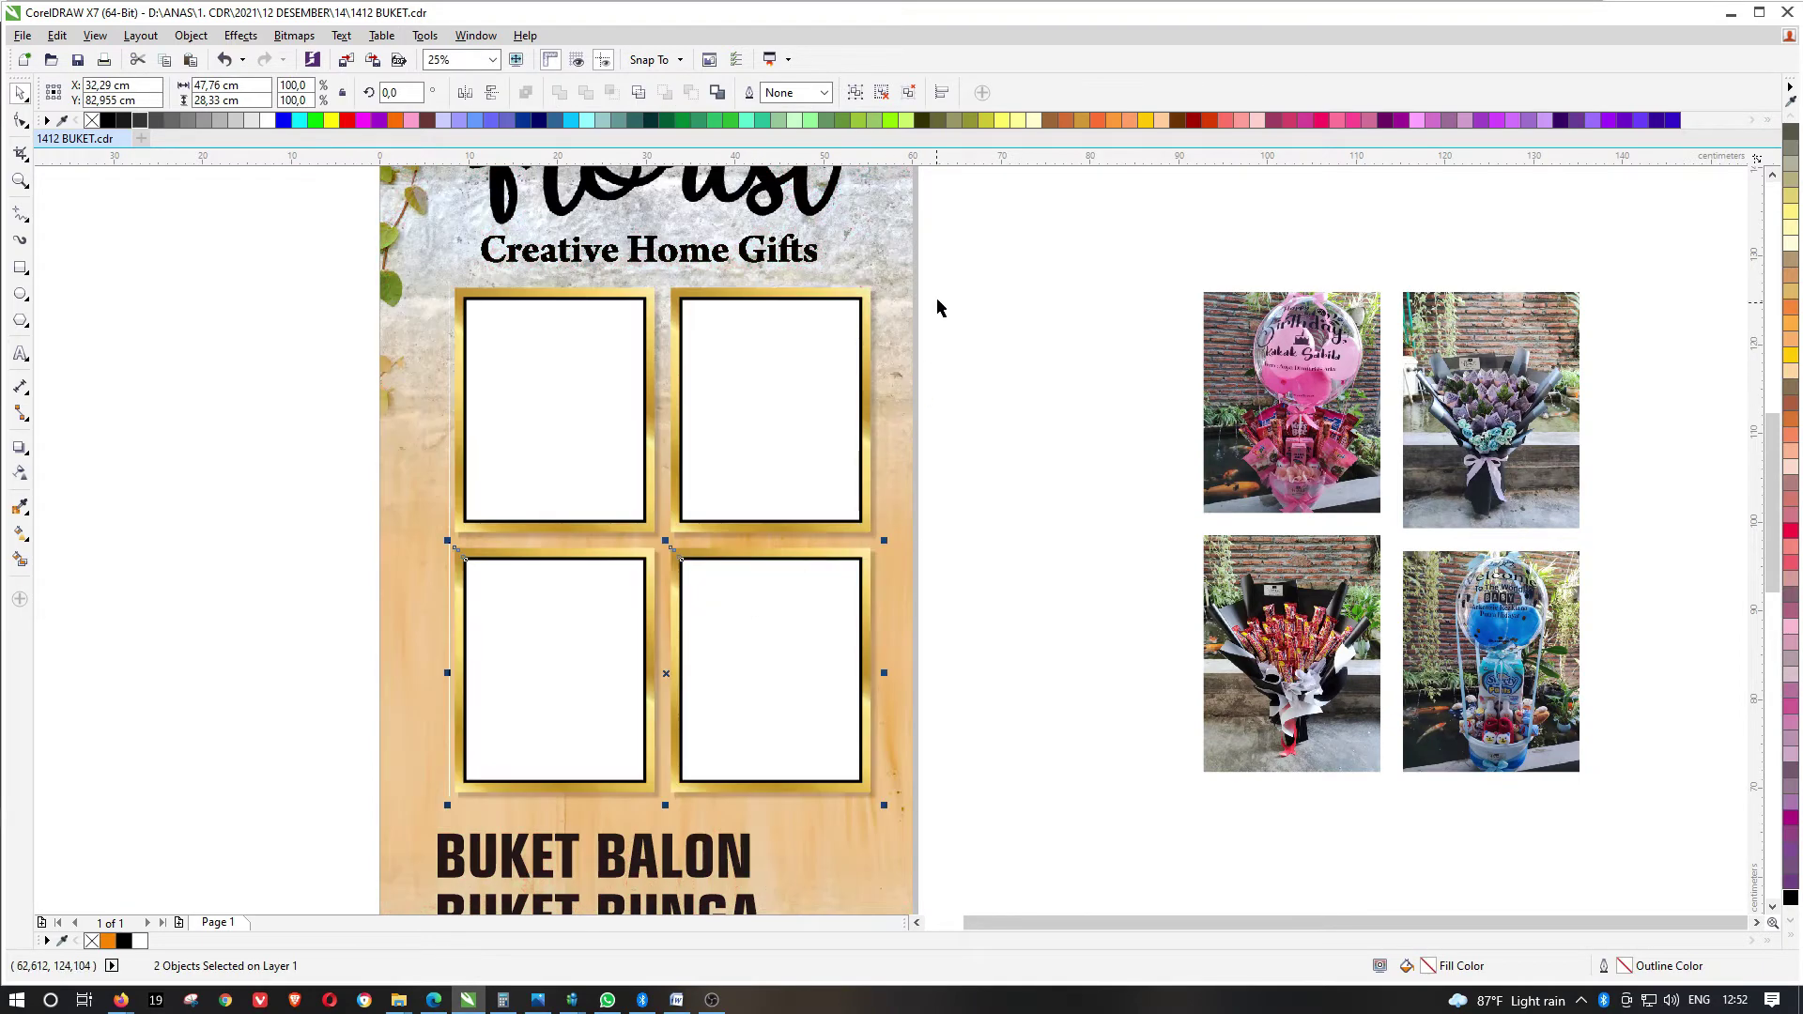
# Group the four shadowed frames, position them at X 30 cm and Y about 96.4 cm on the banner, and ungroup them
pyautogui.moveTo(967, 269); pyautogui.dragTo(348, 831)
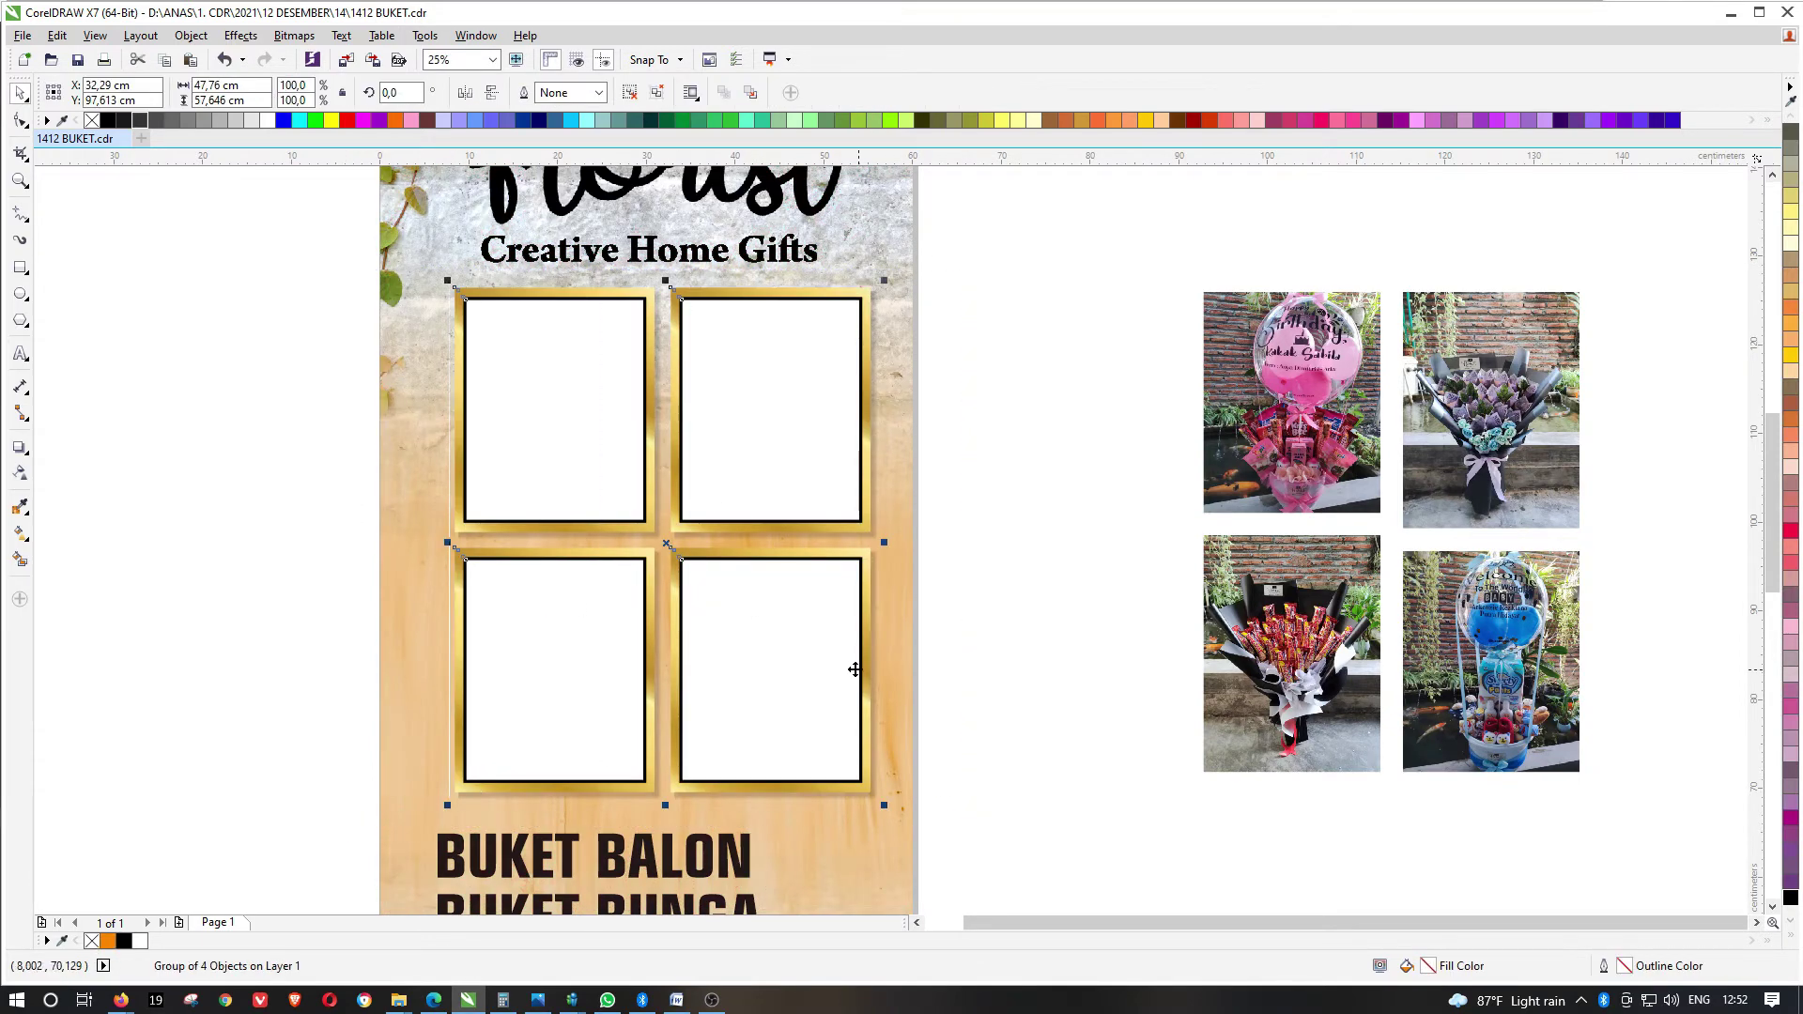
pyautogui.scroll(-2, 870, 466)
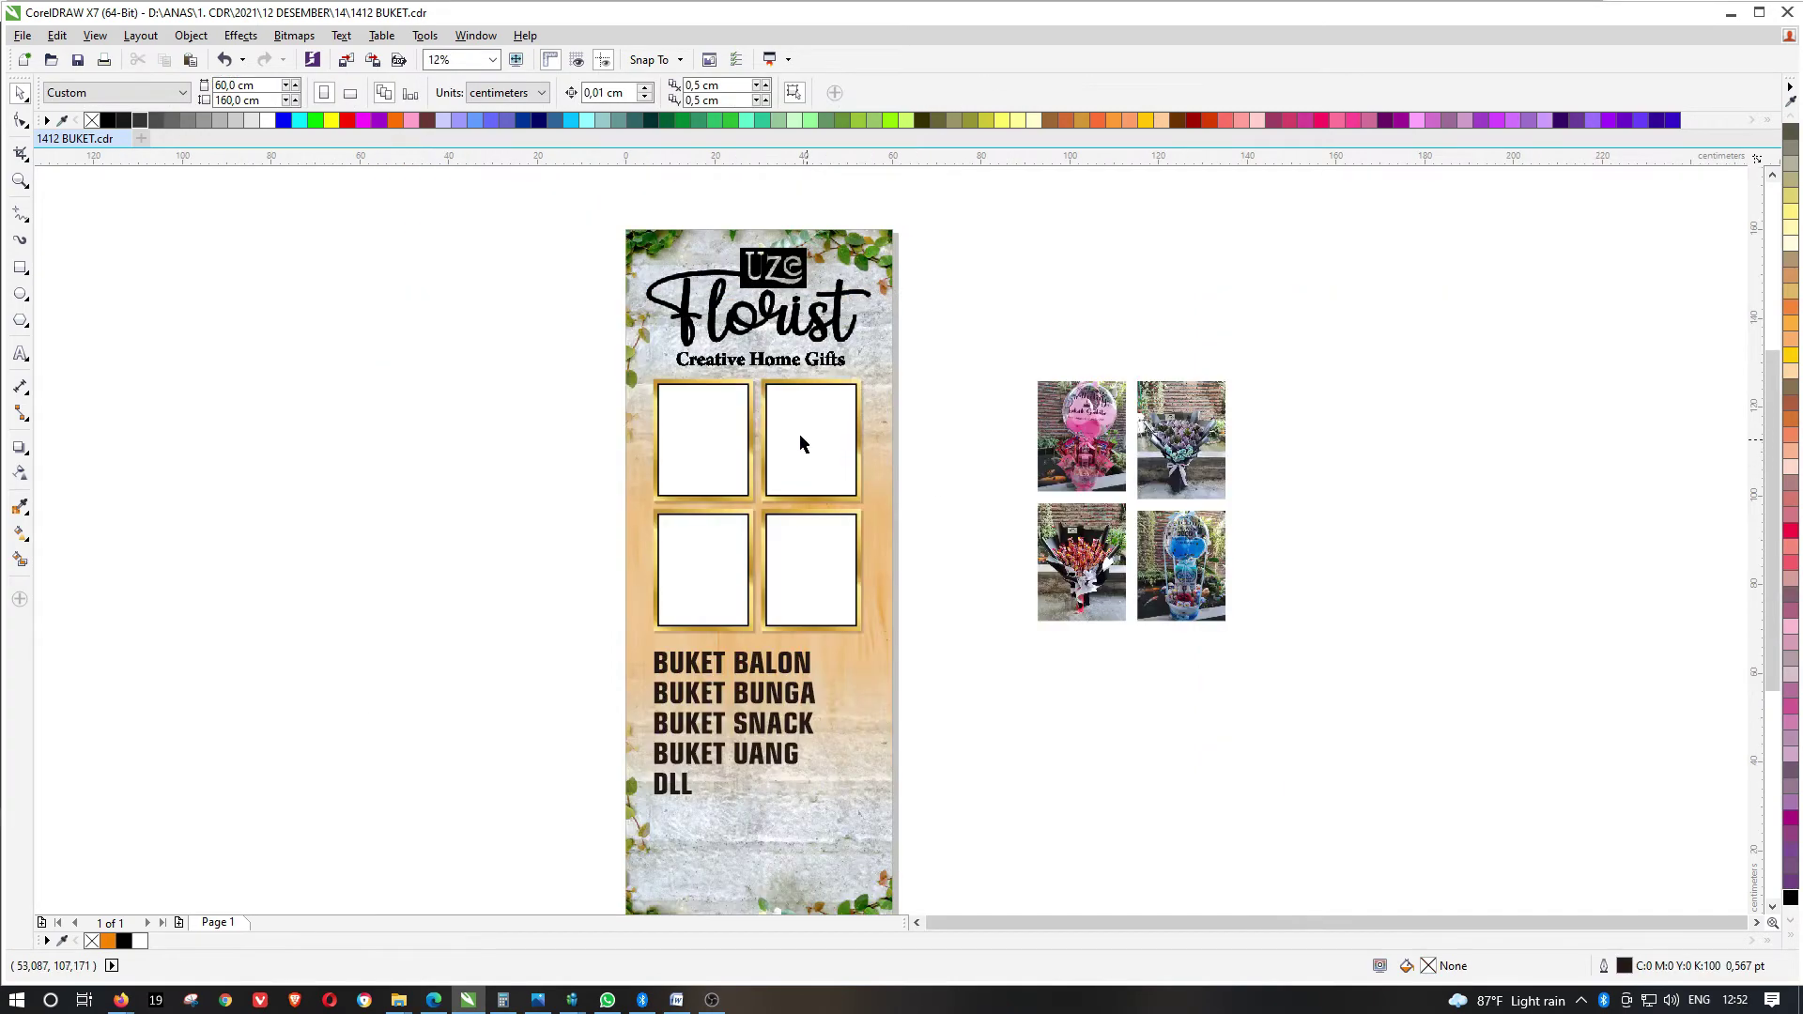
pyautogui.click(812, 418)
pyautogui.scroll(2, 812, 418)
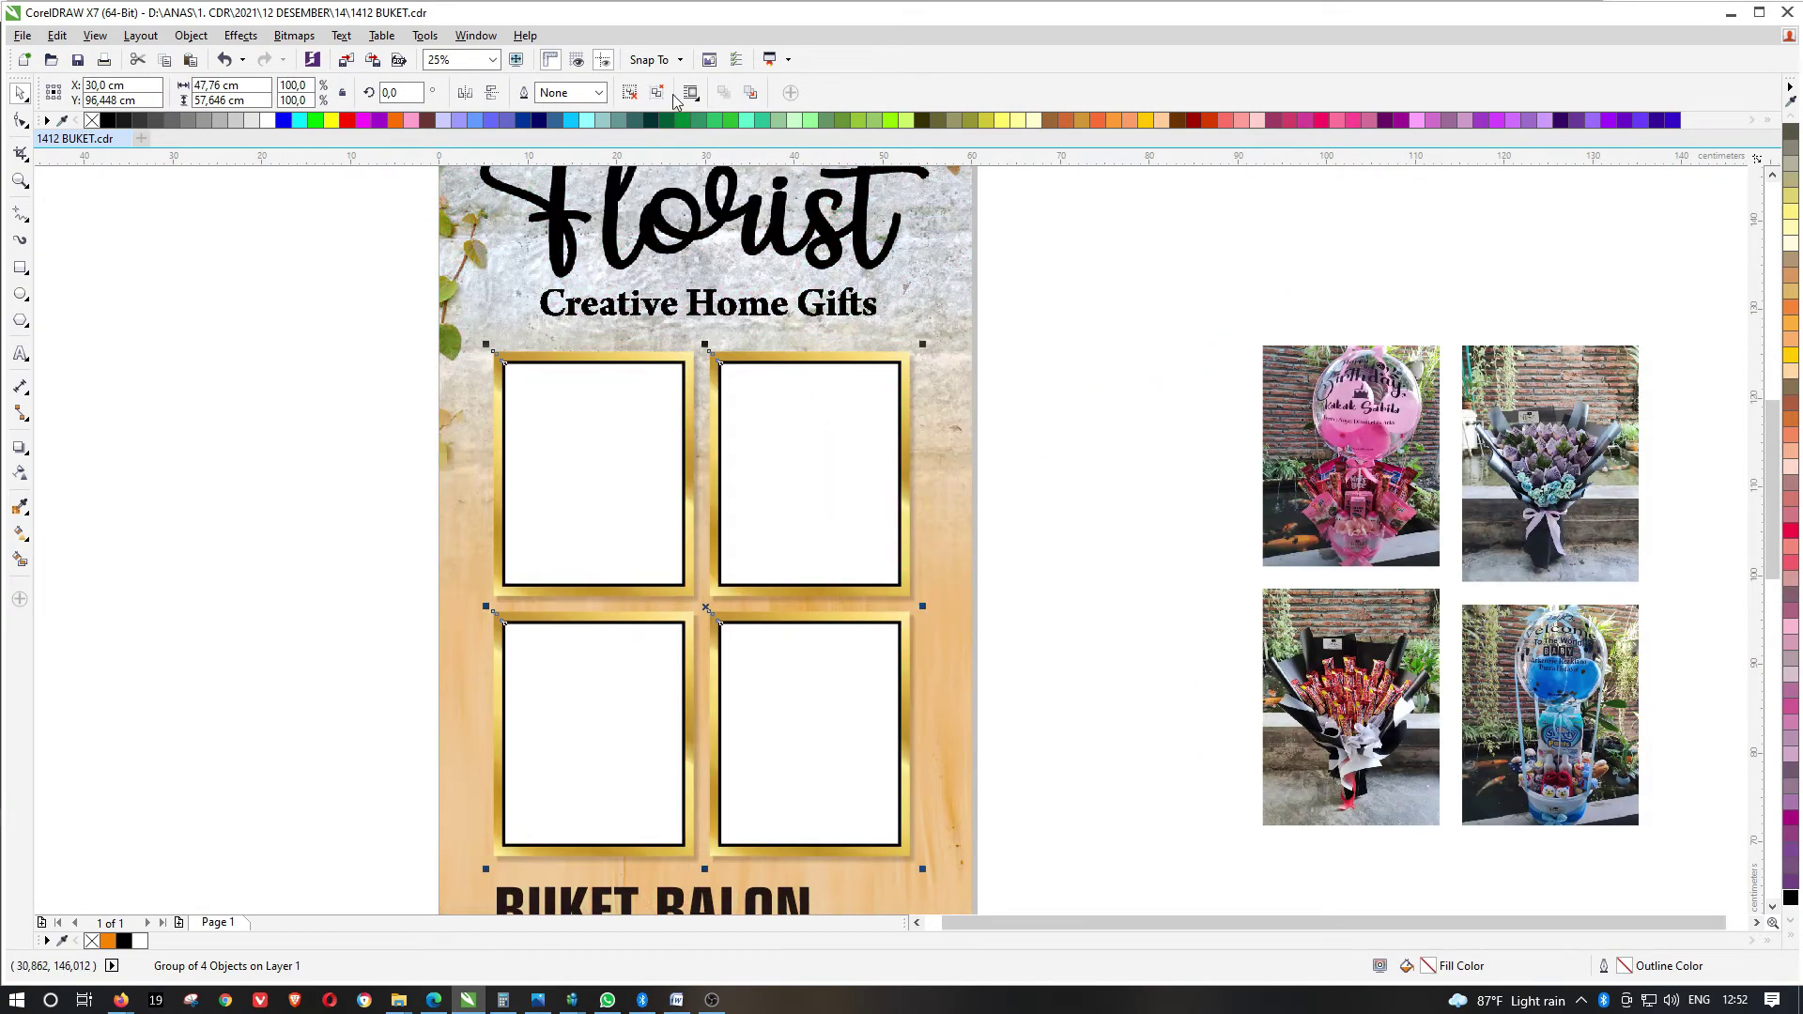
pyautogui.click(1106, 341)
# Try to PowerClip the whole group of product photos into the upper-left frame's white rectangle and undo it
pyautogui.scroll(-1, 1159, 350)
pyautogui.scroll(1, 1288, 391)
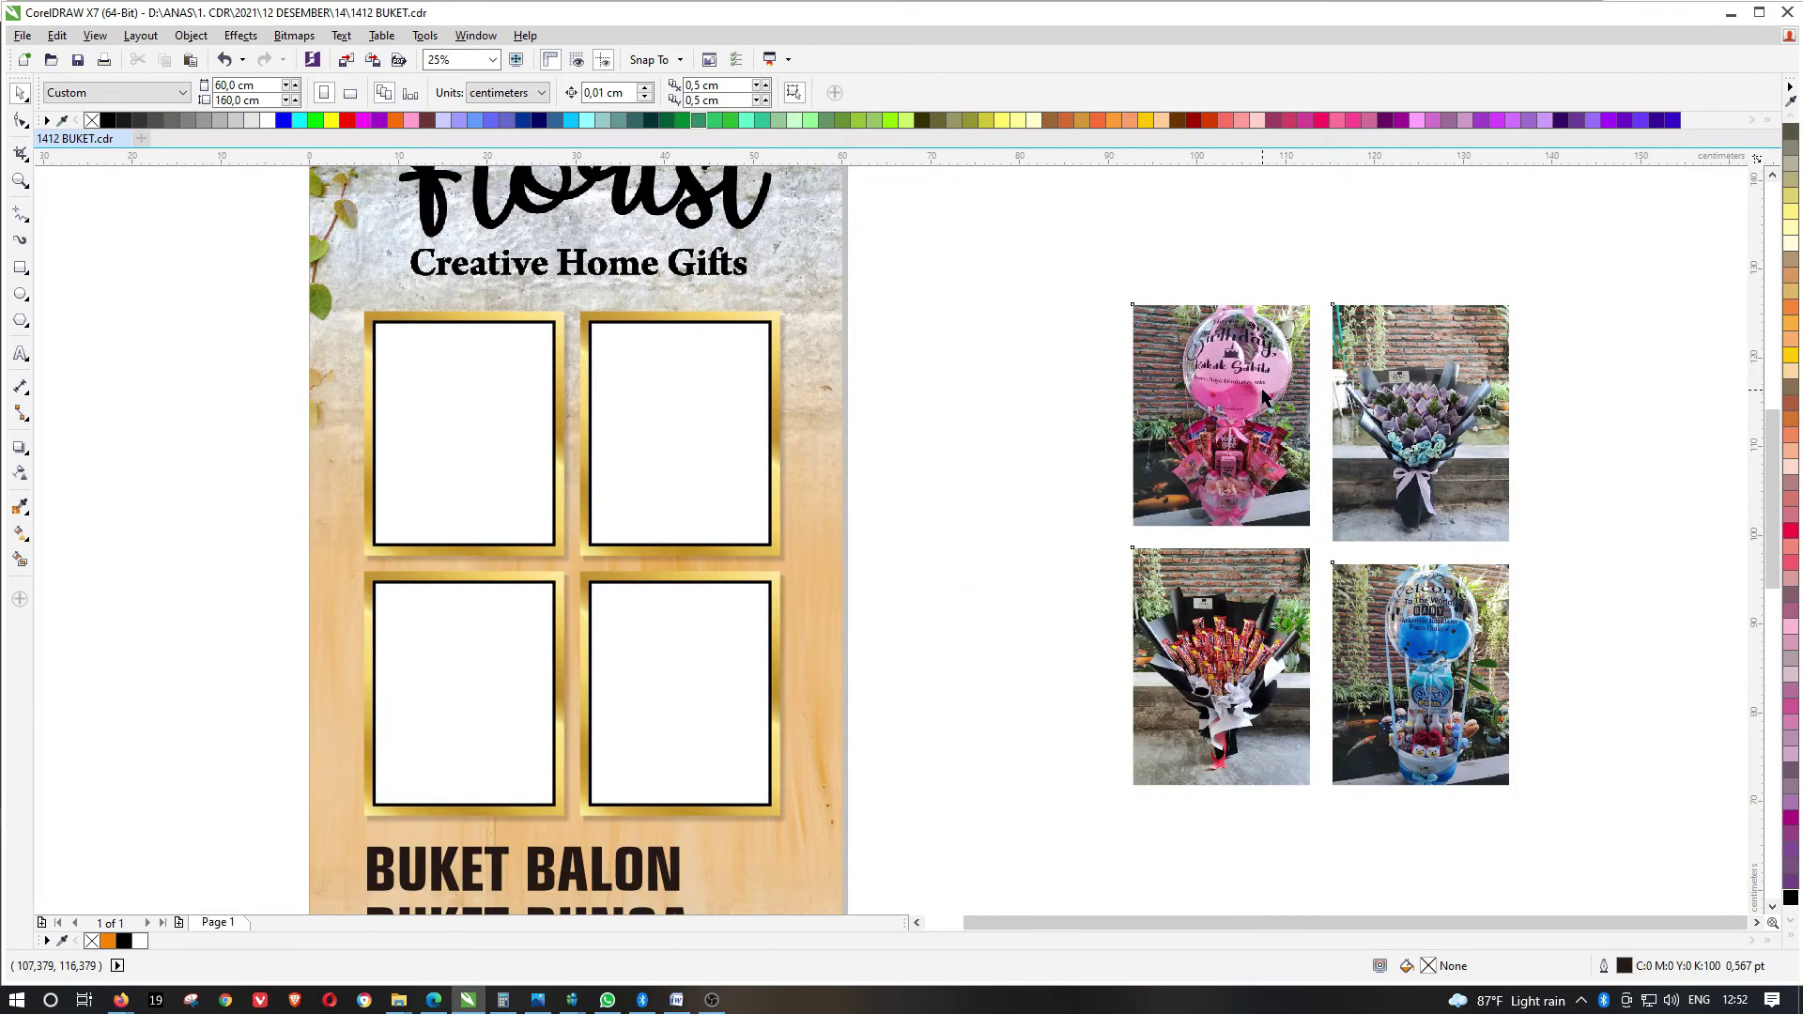
pyautogui.click(1263, 396)
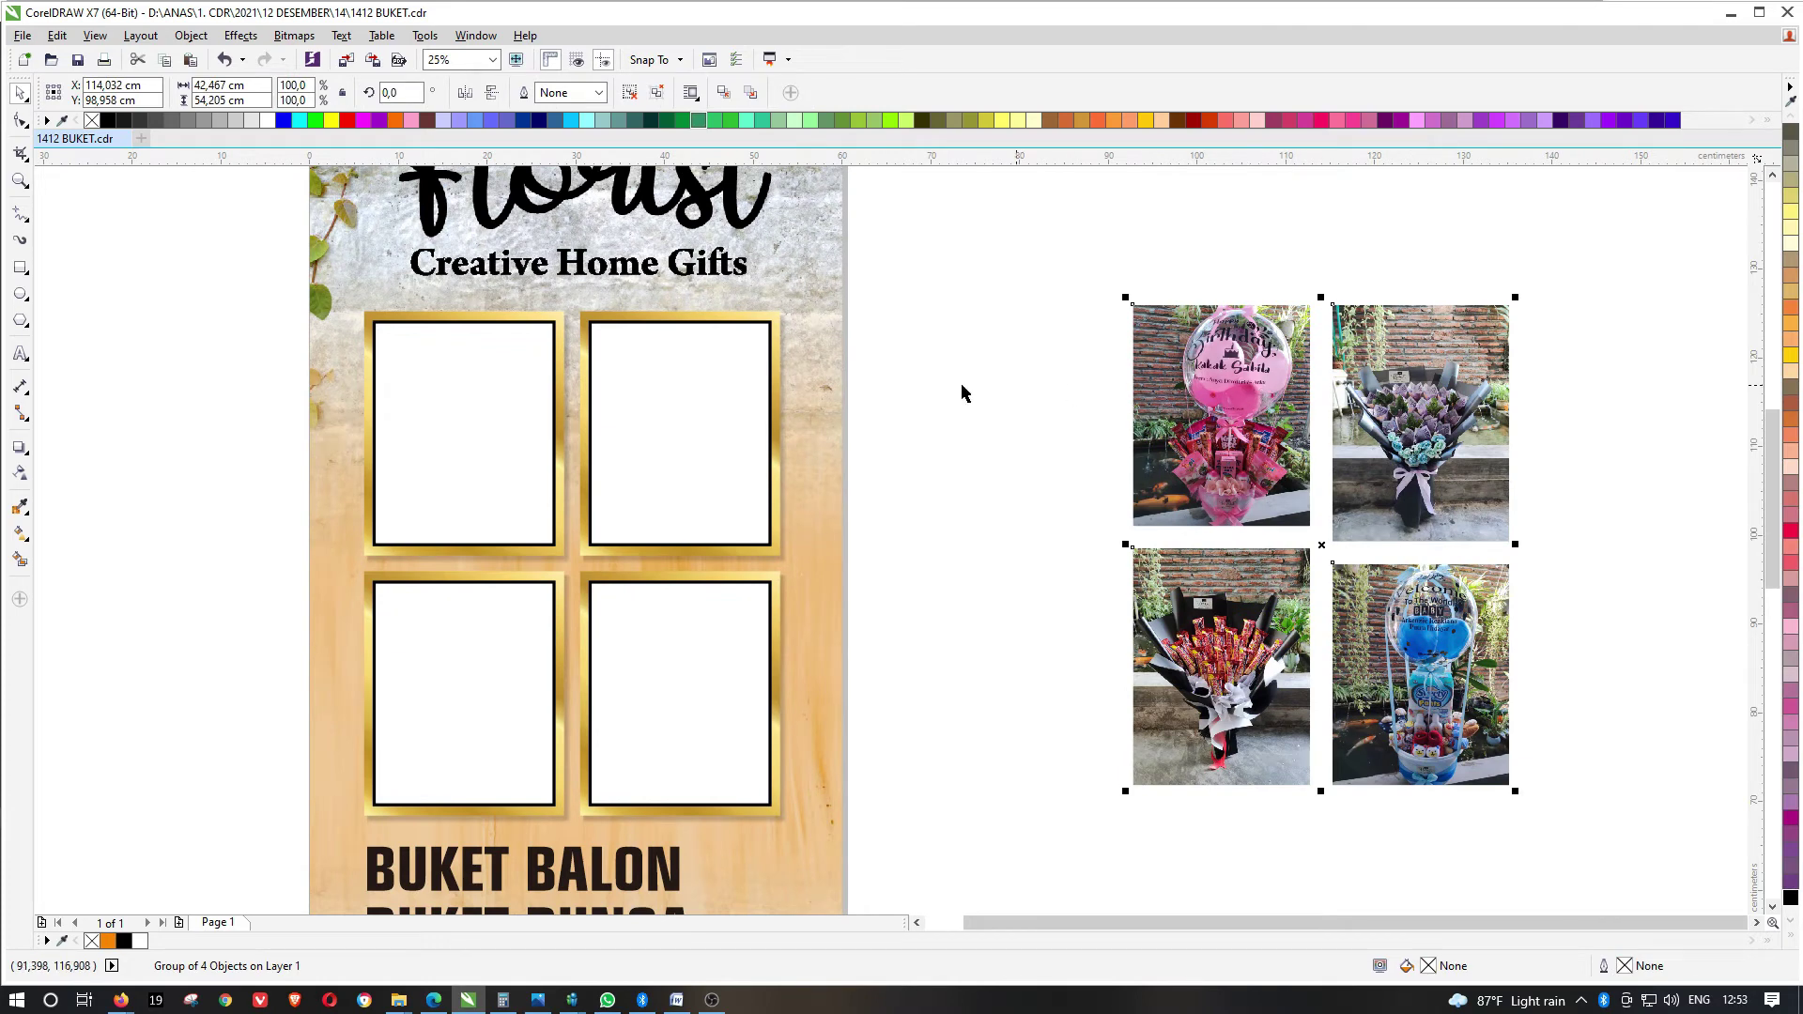
pyautogui.hotkey('ctrl', '1')
pyautogui.click(504, 373)
pyautogui.hotkey('ctrl', 'z')
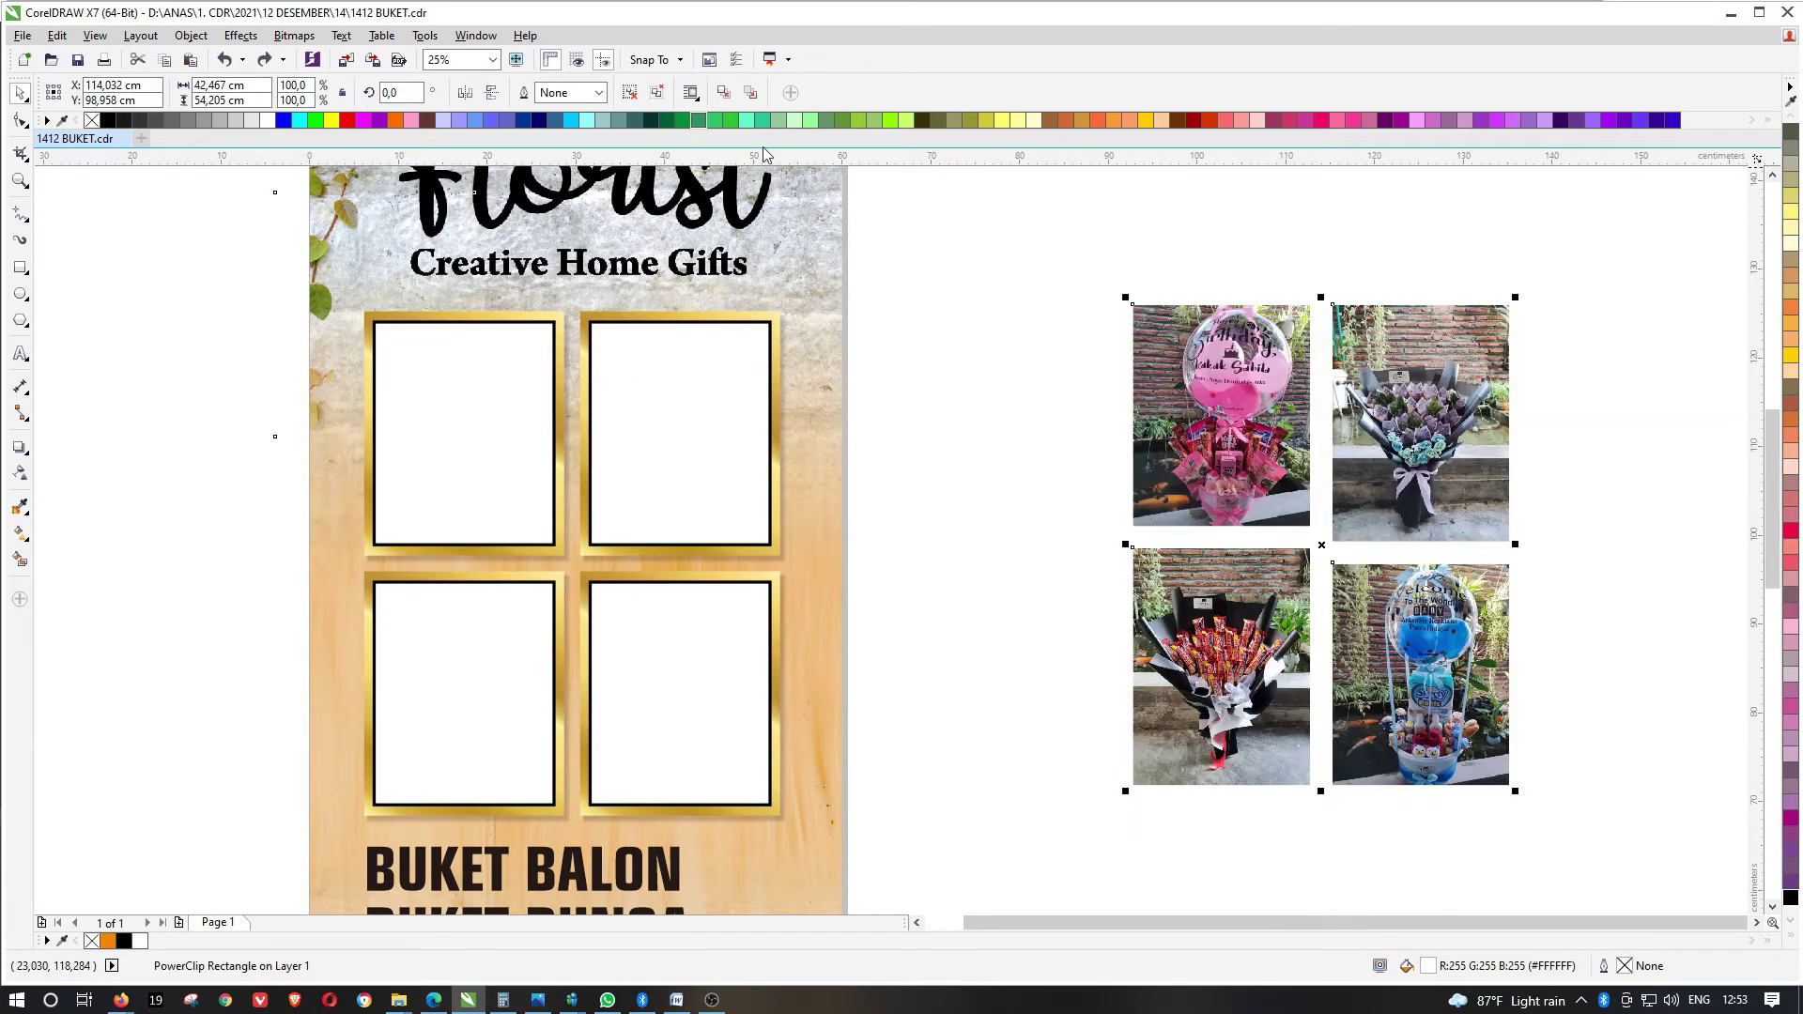
# Ungroup the product photos and PowerClip the pink balloon bouquet photo into the upper-left frame
pyautogui.click(656, 93)
pyautogui.click(977, 327)
pyautogui.click(1235, 408)
pyautogui.hotkey('ctrl', '1')
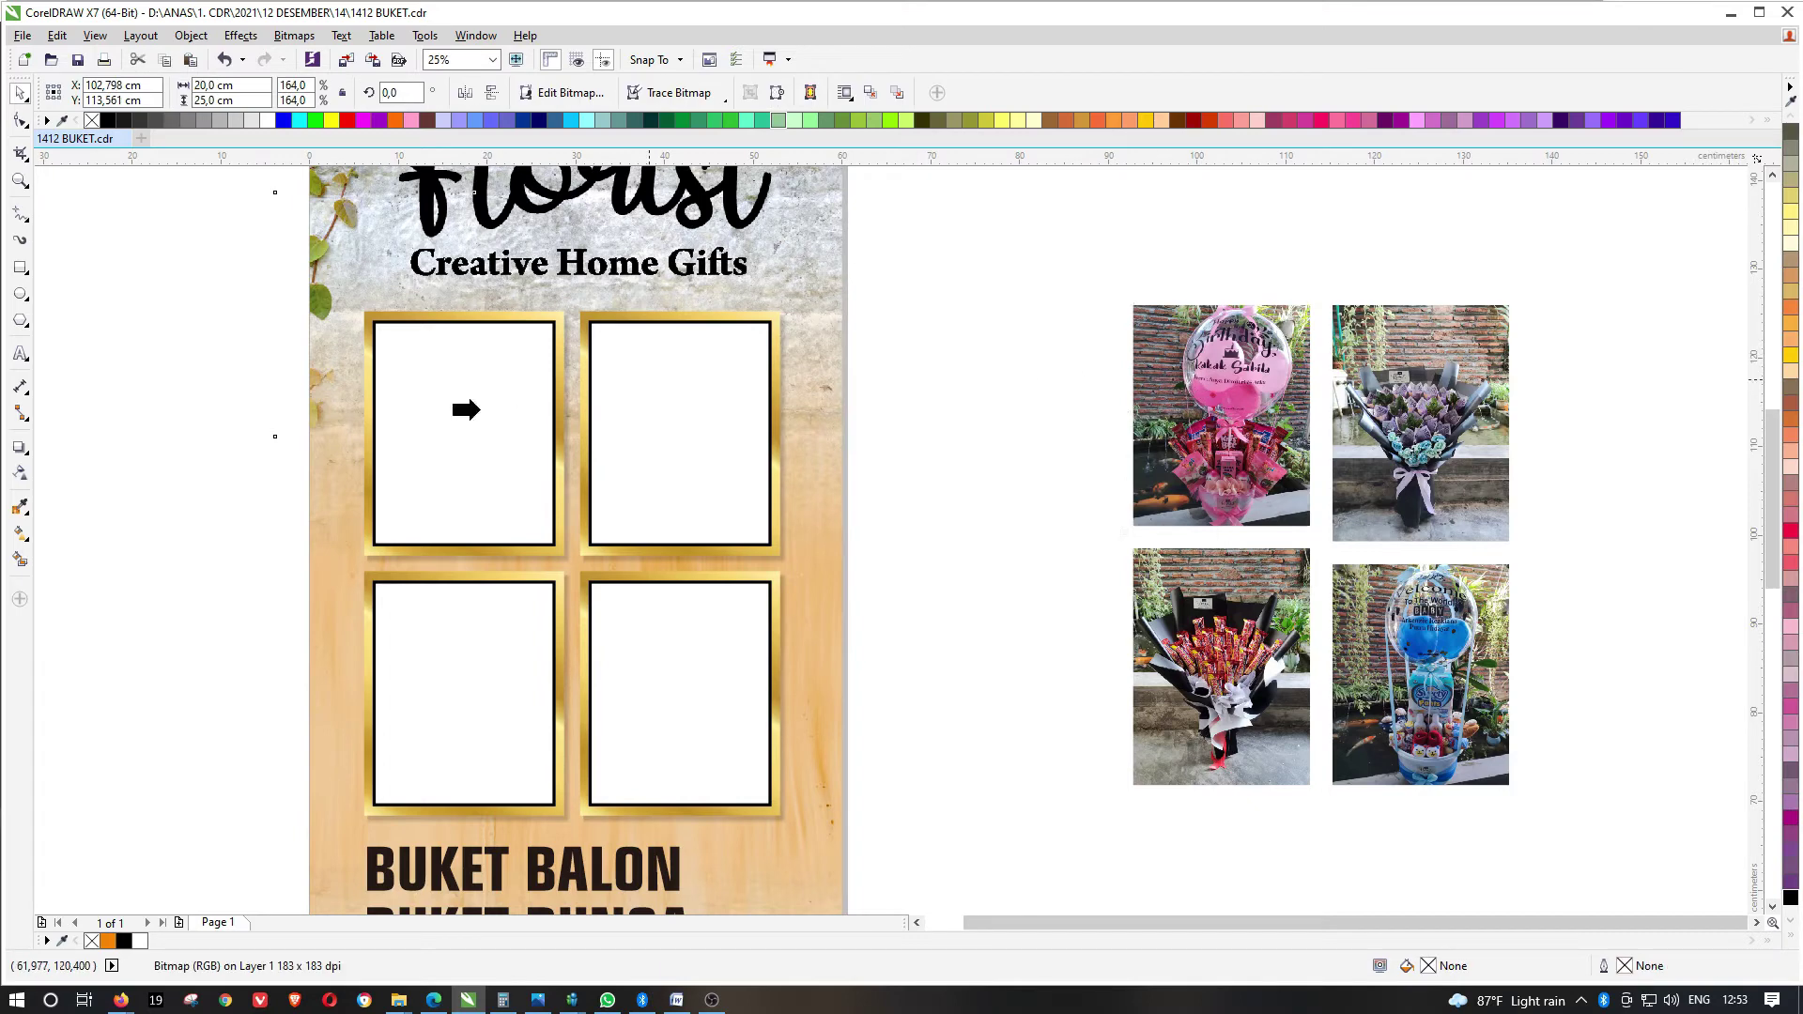
pyautogui.click(466, 409)
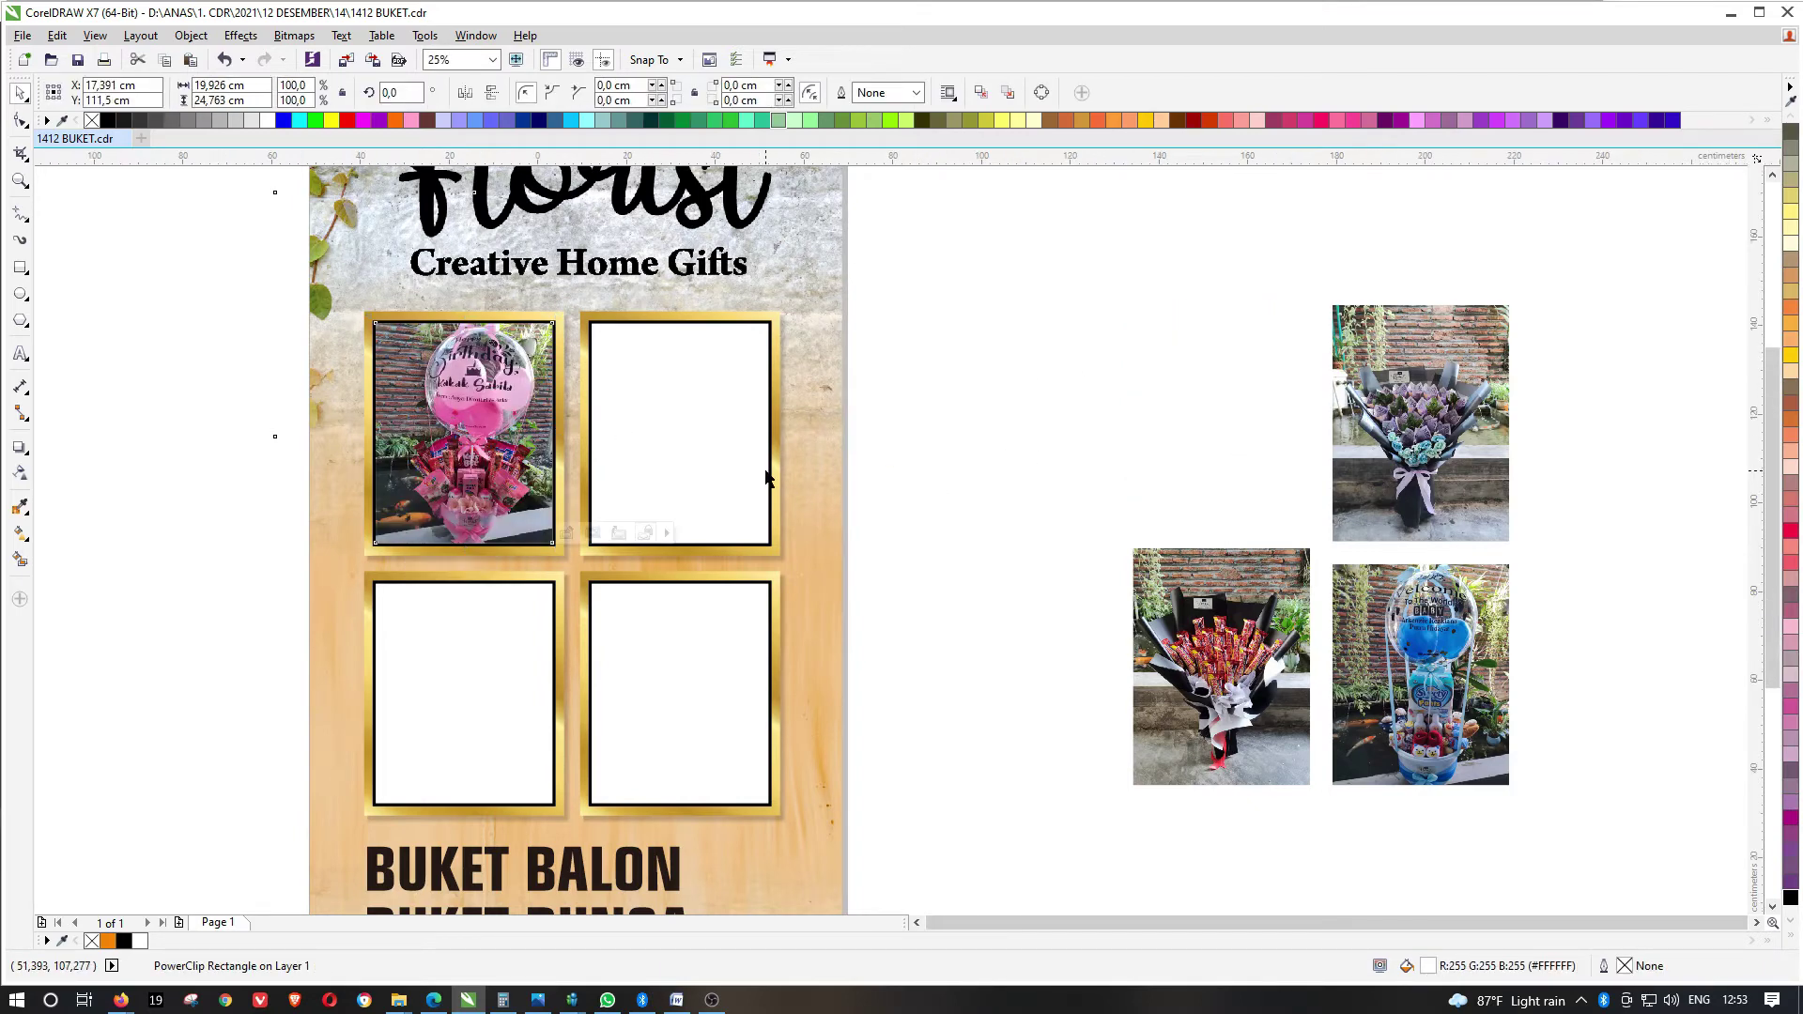
# PowerClip the purple flower bouquet photo into the white rectangle of the upper-right frame
pyautogui.scroll(-2, 765, 469)
pyautogui.scroll(3, 1026, 554)
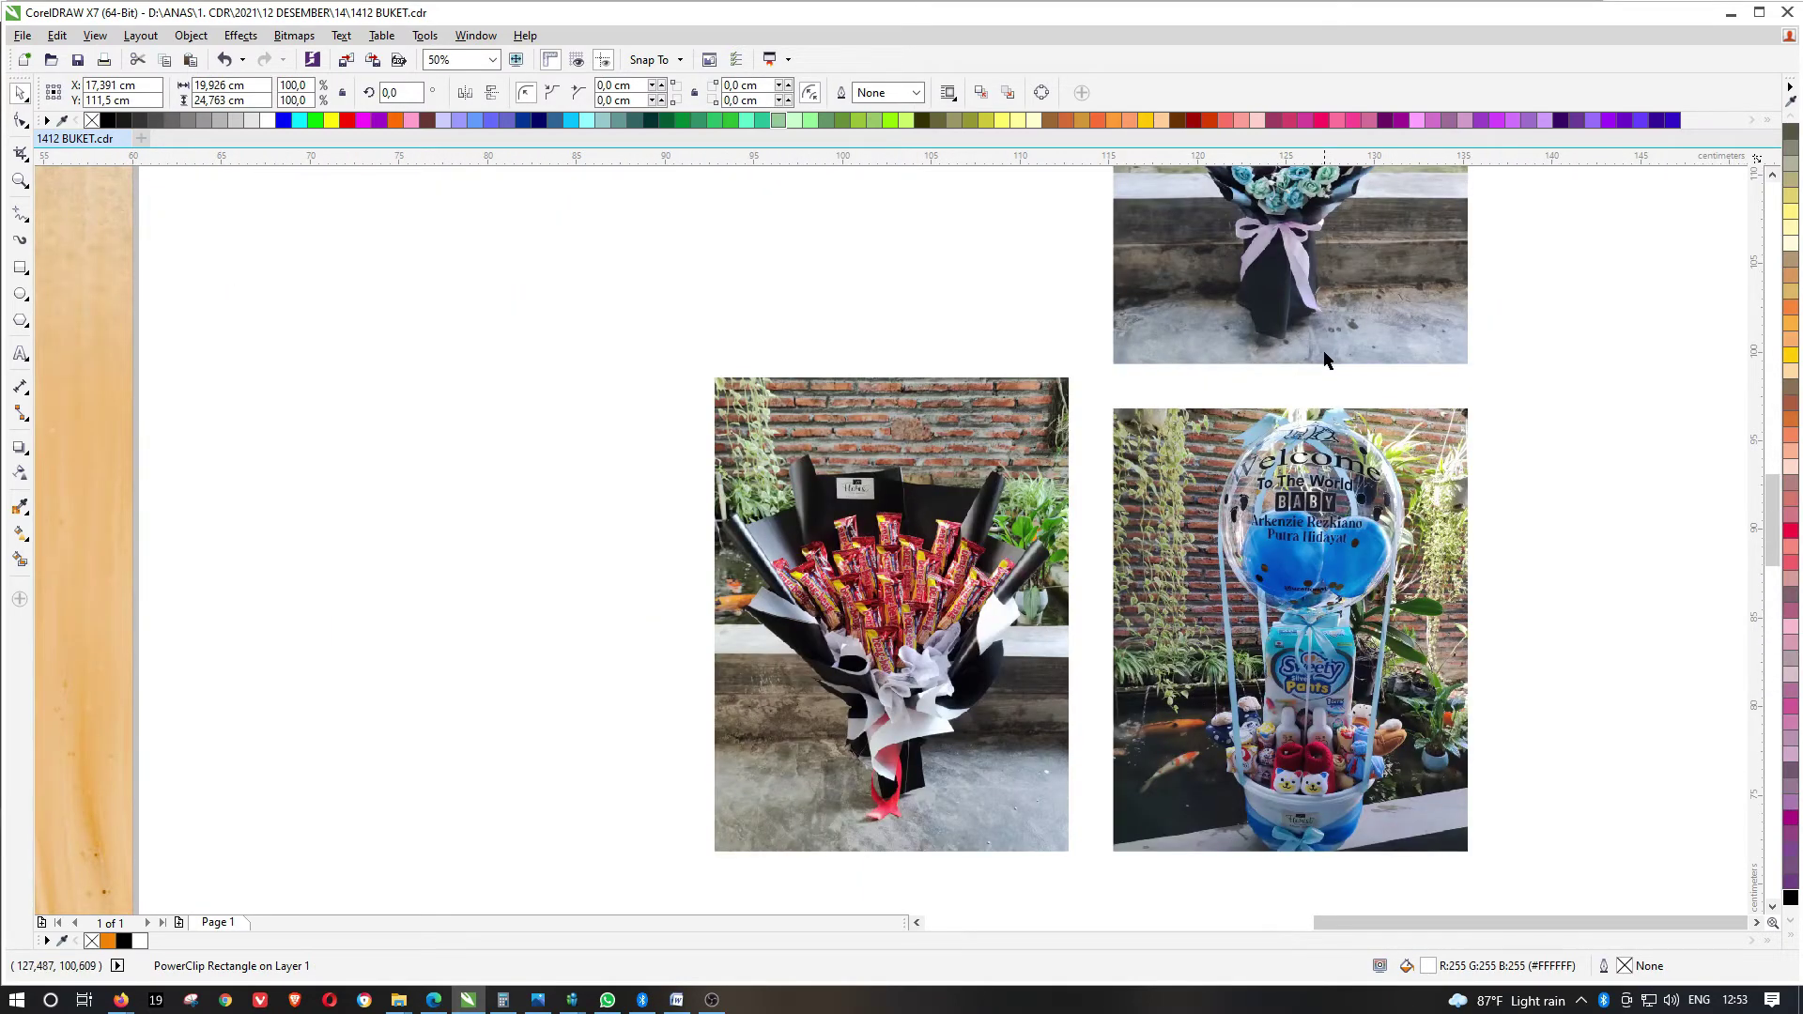
pyautogui.scroll(-1, 1324, 360)
pyautogui.click(1331, 250)
pyautogui.hotkey('ctrl', '1')
pyautogui.click(539, 250)
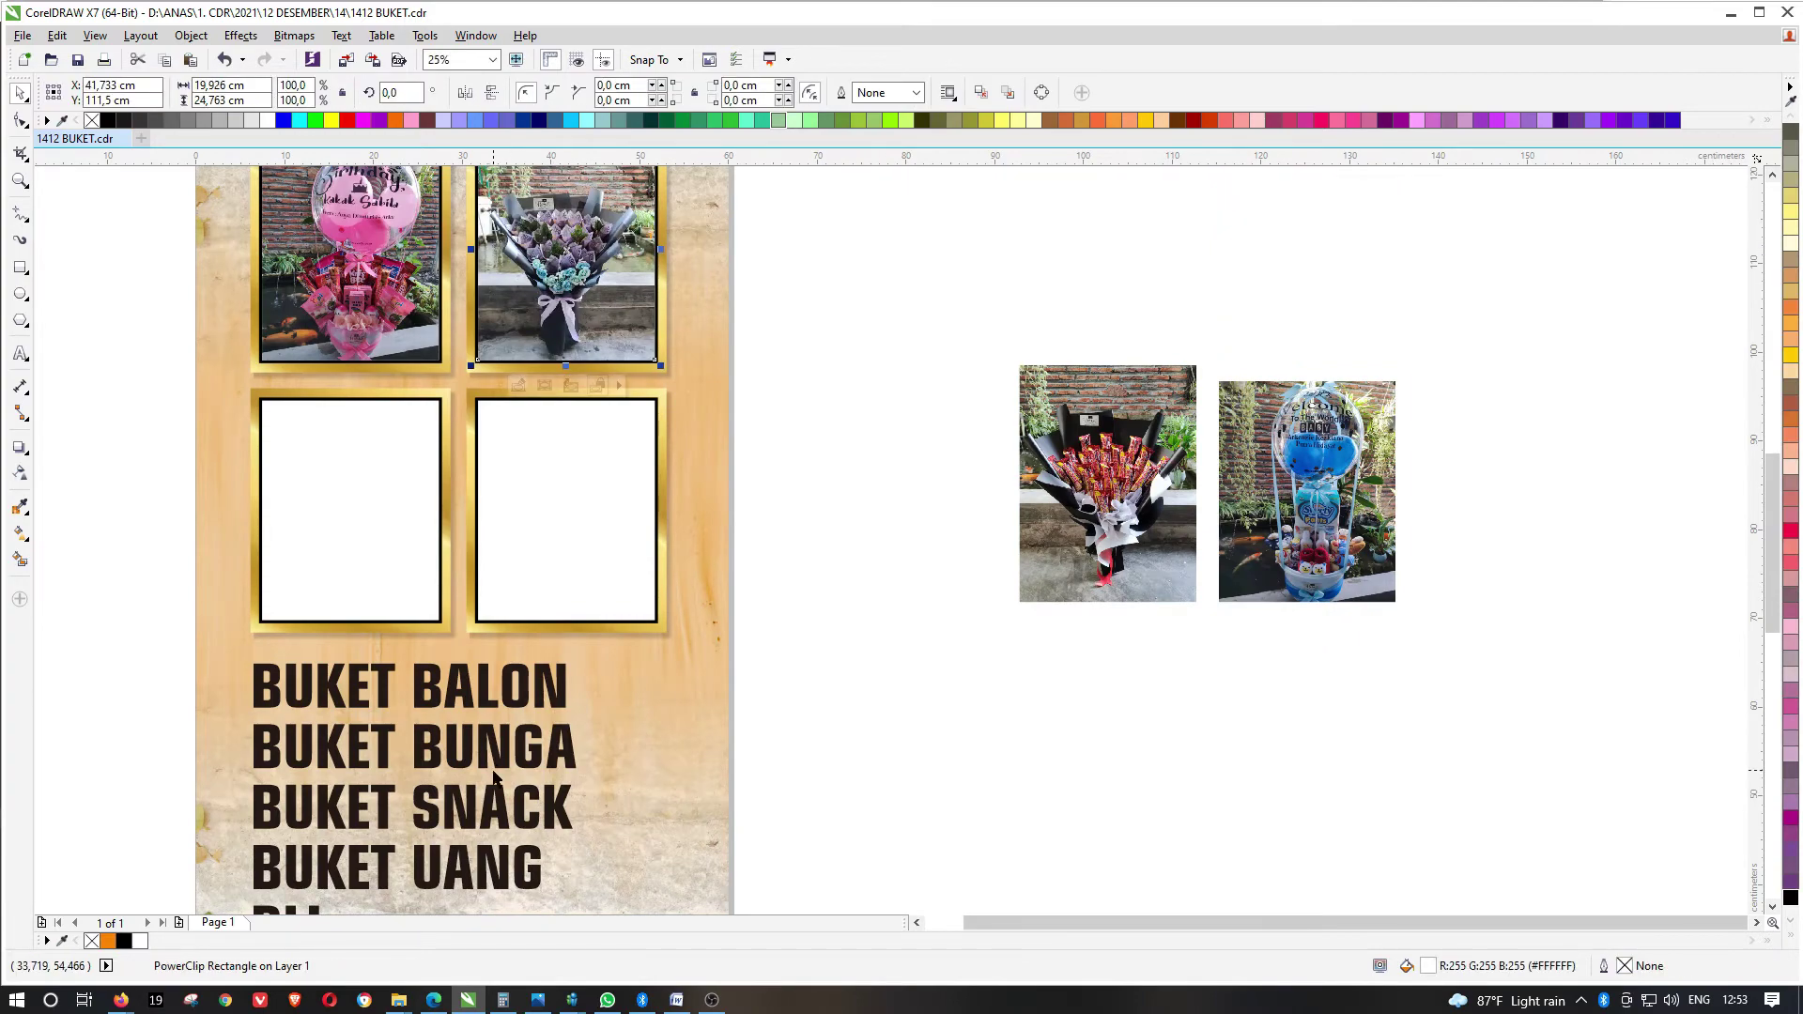
# PowerClip the red snack bouquet photo into the white rectangle of the lower-left frame
pyautogui.moveTo(1108, 483); pyautogui.dragTo(372, 502)
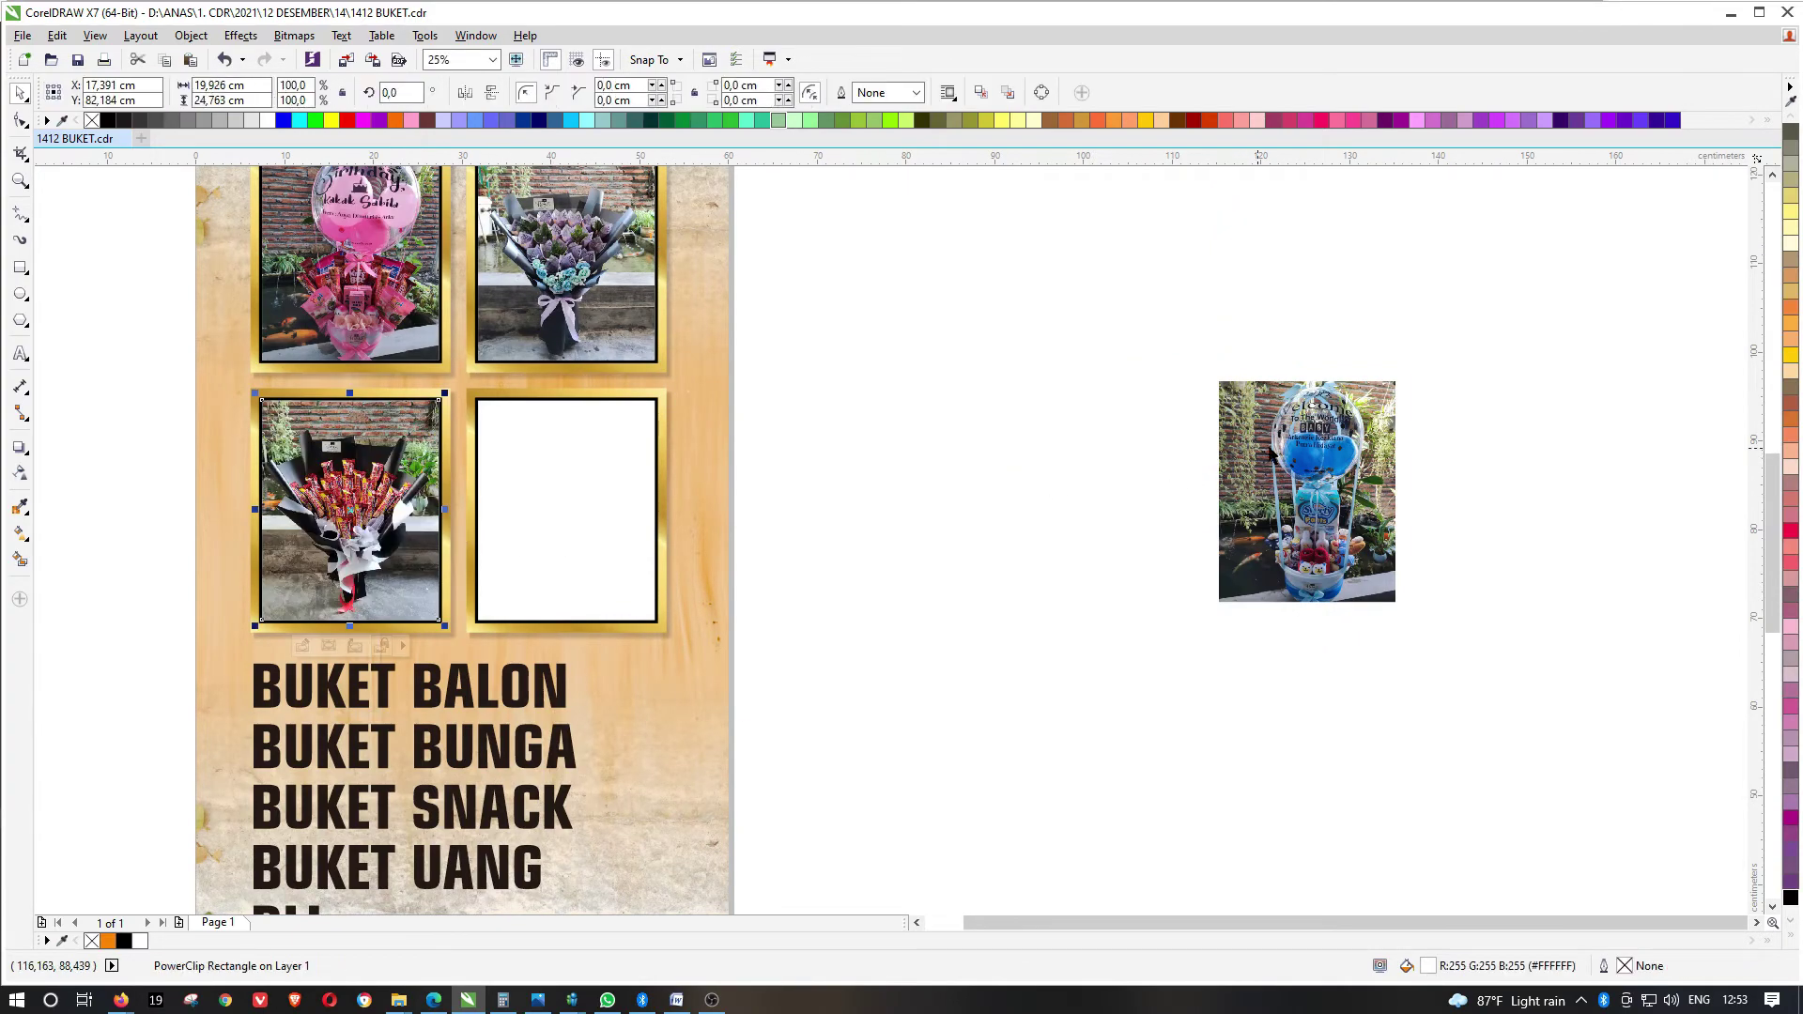
pyautogui.scroll(2, 1355, 446)
pyautogui.scroll(1, 1282, 284)
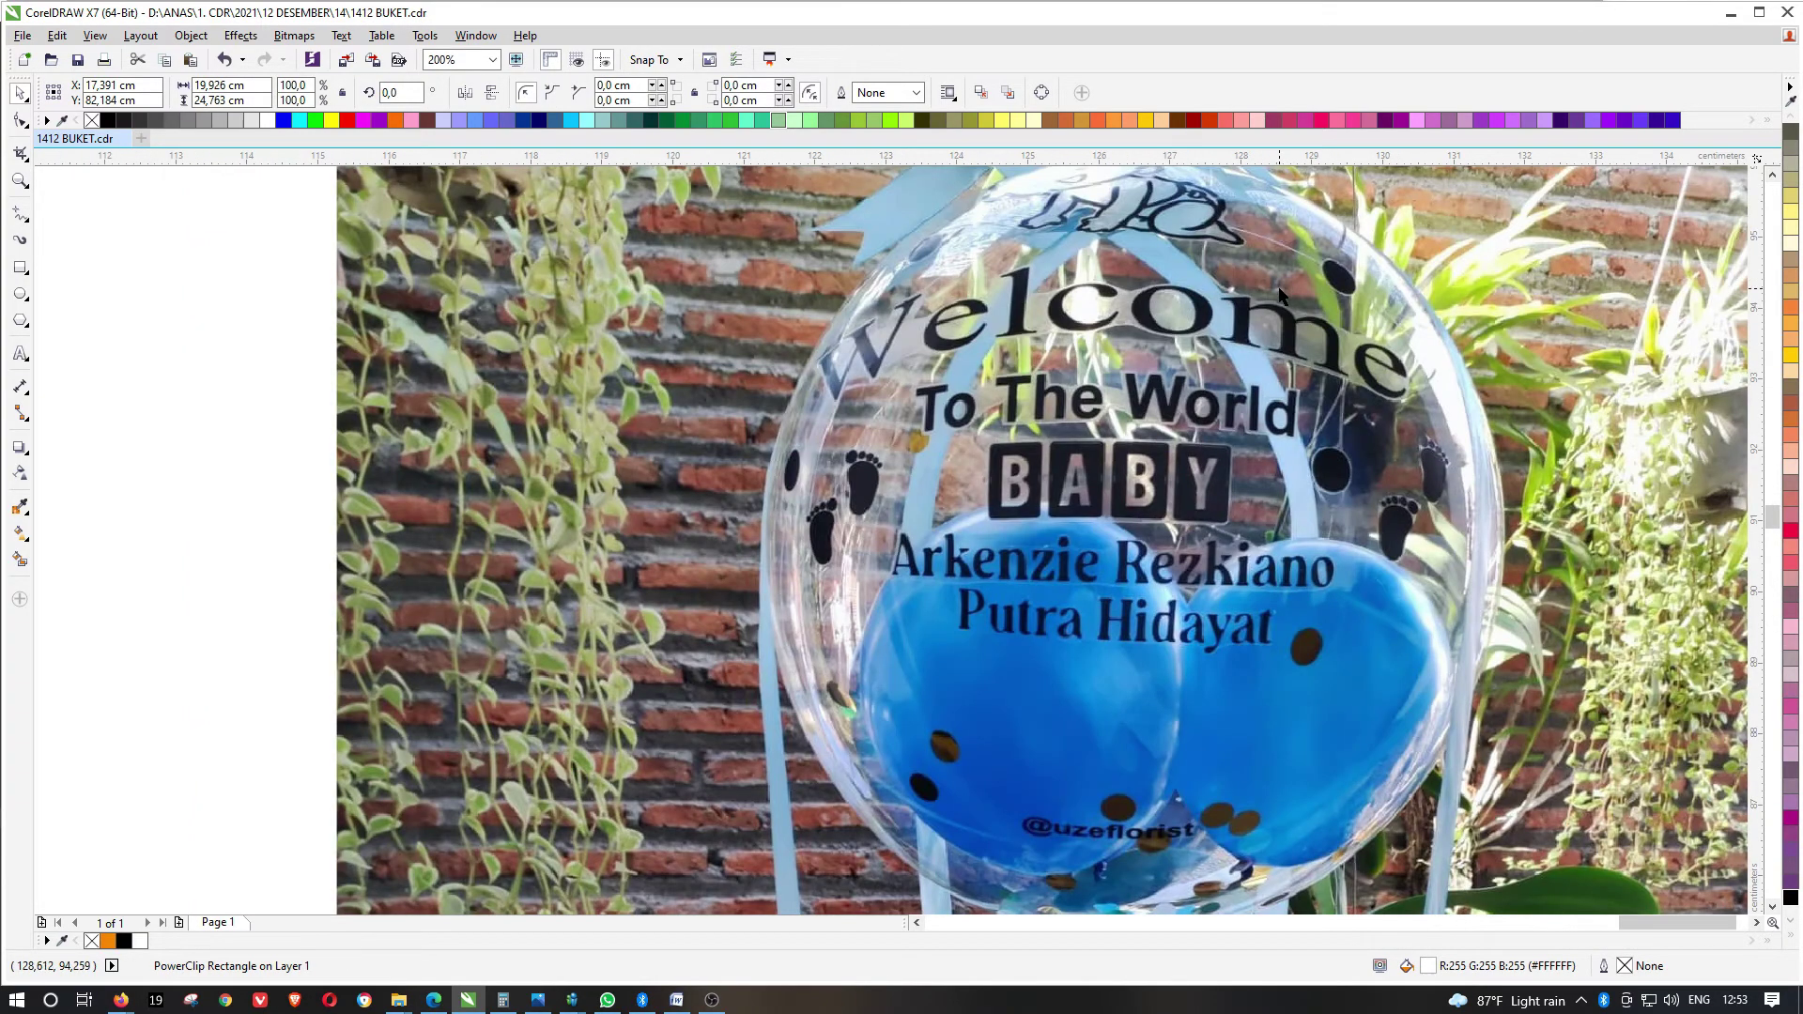
# PowerClip the blue balloon bouquet photo into the white rectangle of the lower-right frame
pyautogui.scroll(-1, 1276, 319)
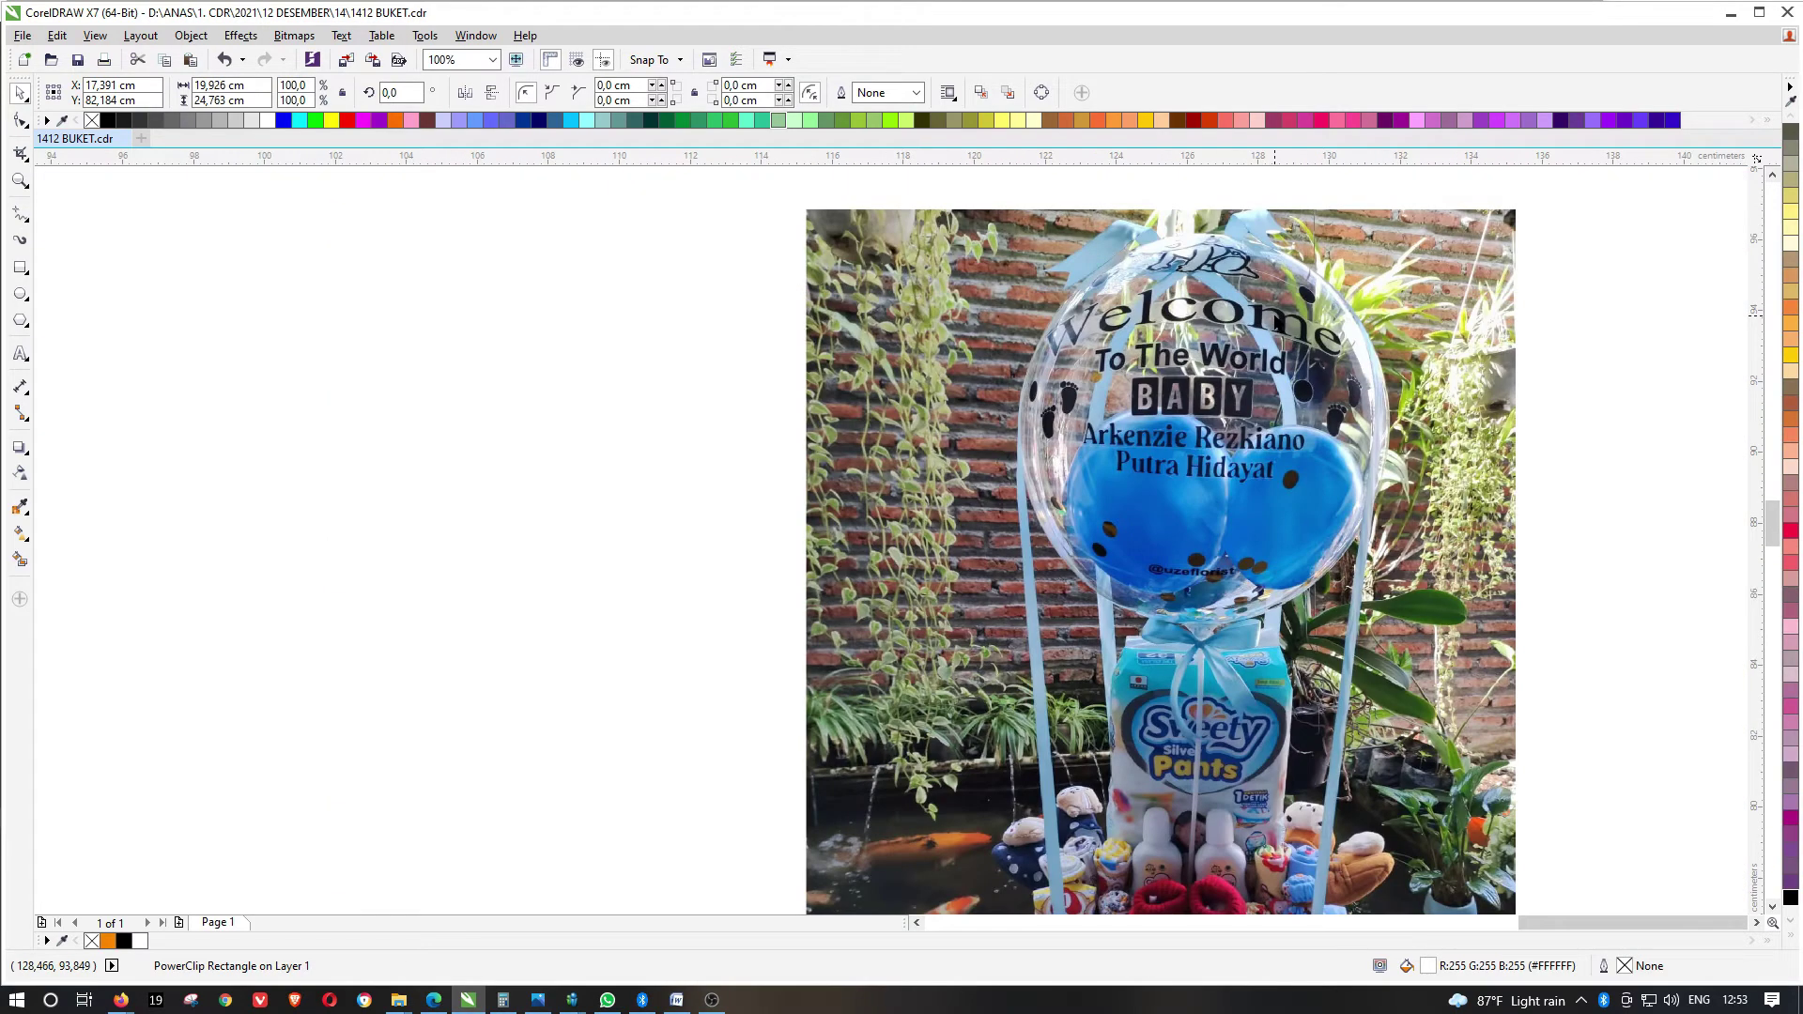
pyautogui.scroll(-1, 1277, 318)
pyautogui.click(1260, 349)
pyautogui.scroll(-2, 1258, 350)
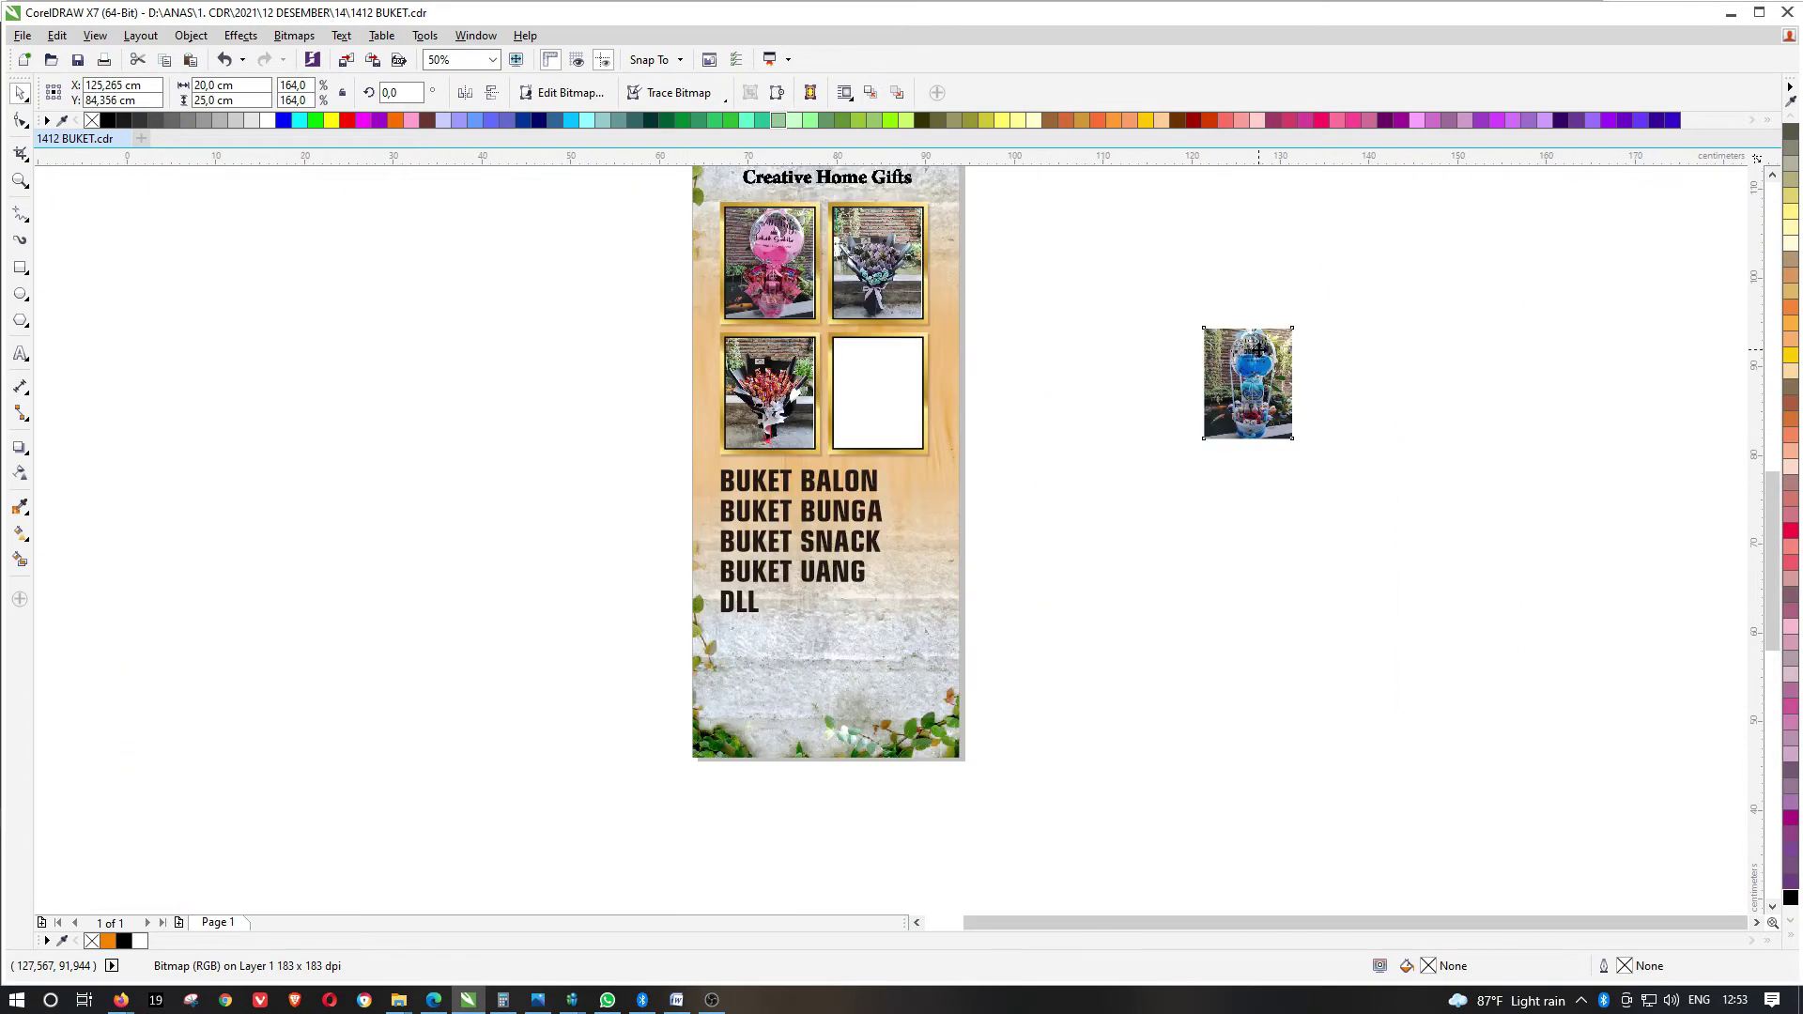
pyautogui.scroll(1, 1258, 350)
pyautogui.hotkey('ctrl', '1')
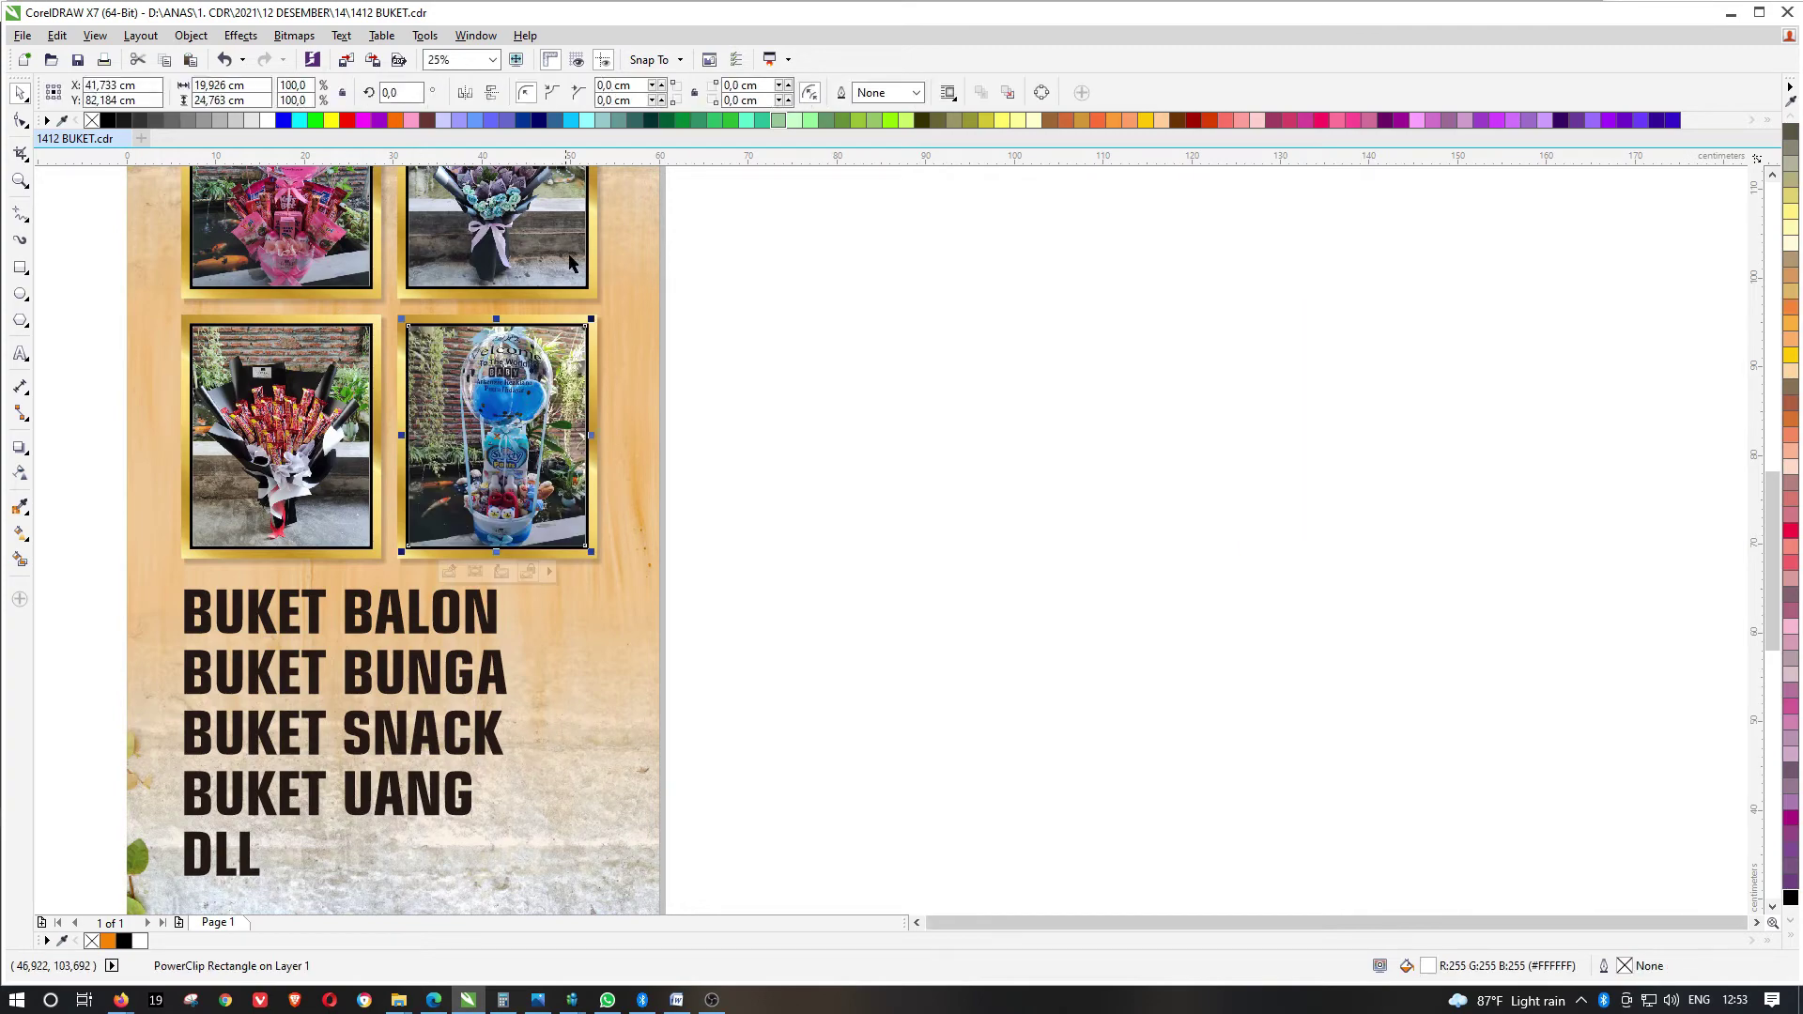
# Extract the purple flower bouquet photo from the upper-right frame and move it onto the empty area beside the banner
pyautogui.scroll(-1, 599, 320)
pyautogui.scroll(2, 553, 227)
pyautogui.scroll(1, 553, 234)
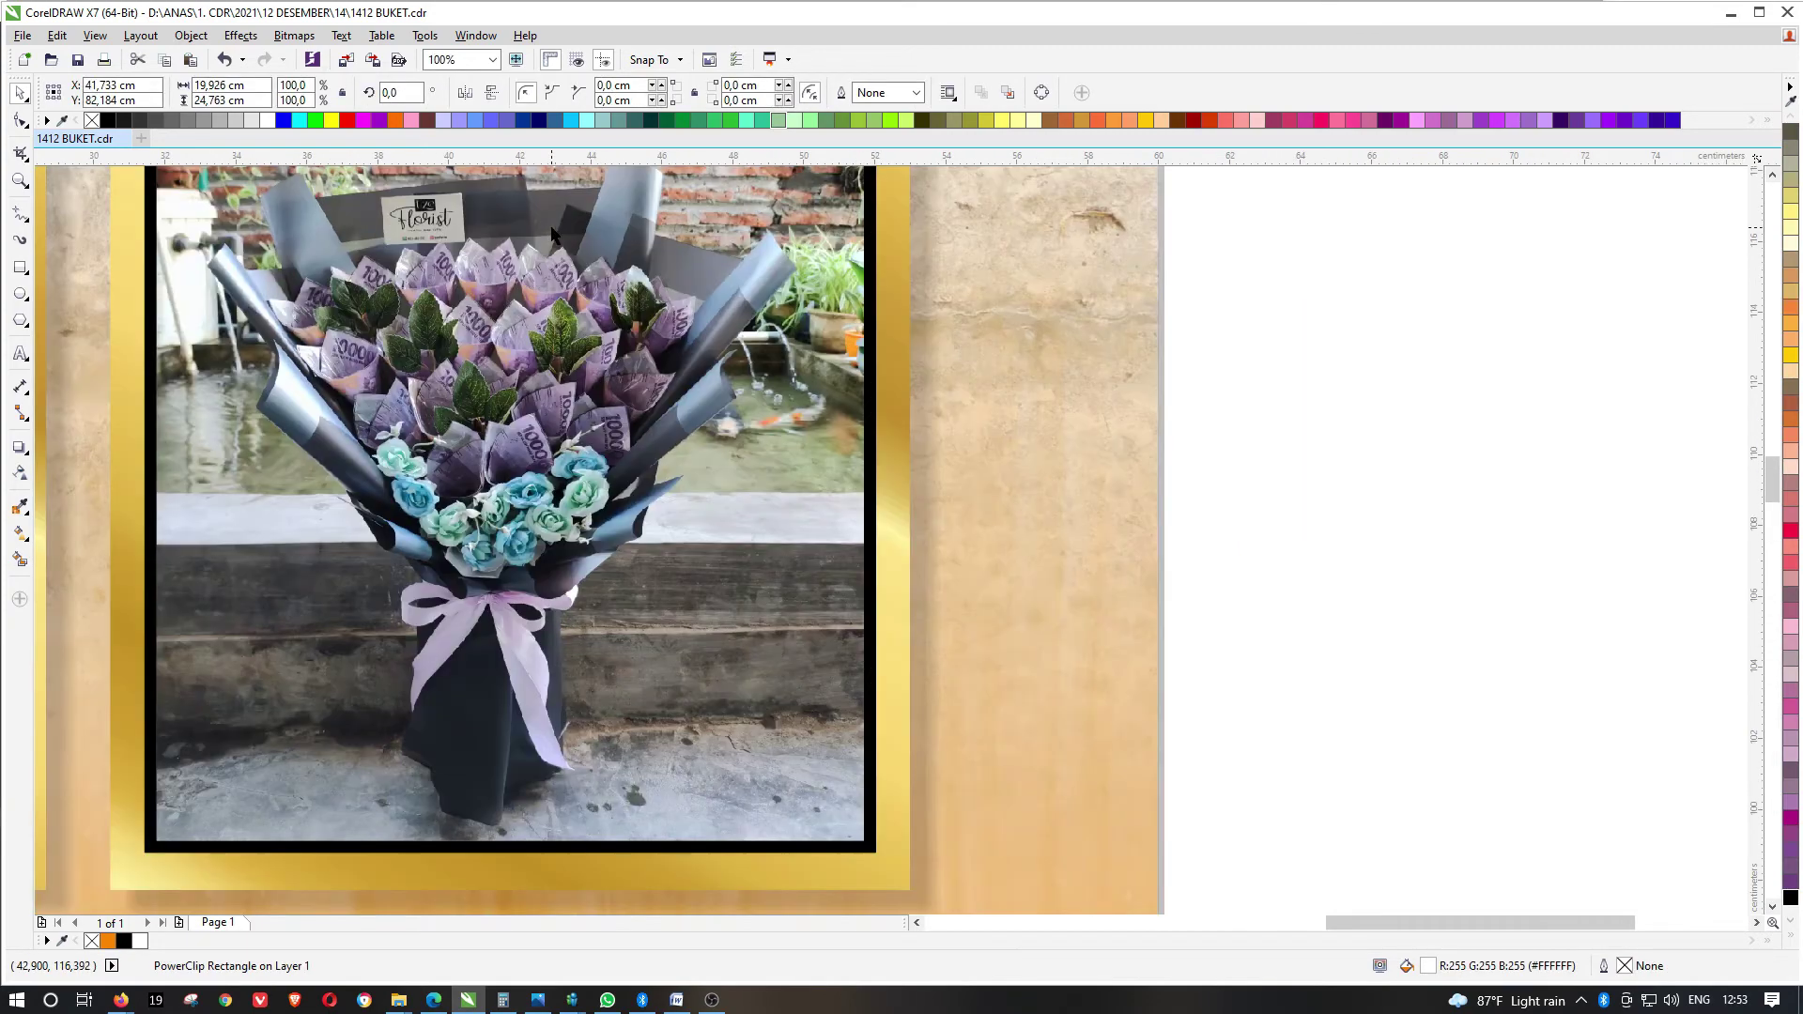
pyautogui.click(553, 235)
pyautogui.scroll(-3, 553, 234)
pyautogui.scroll(2, 554, 231)
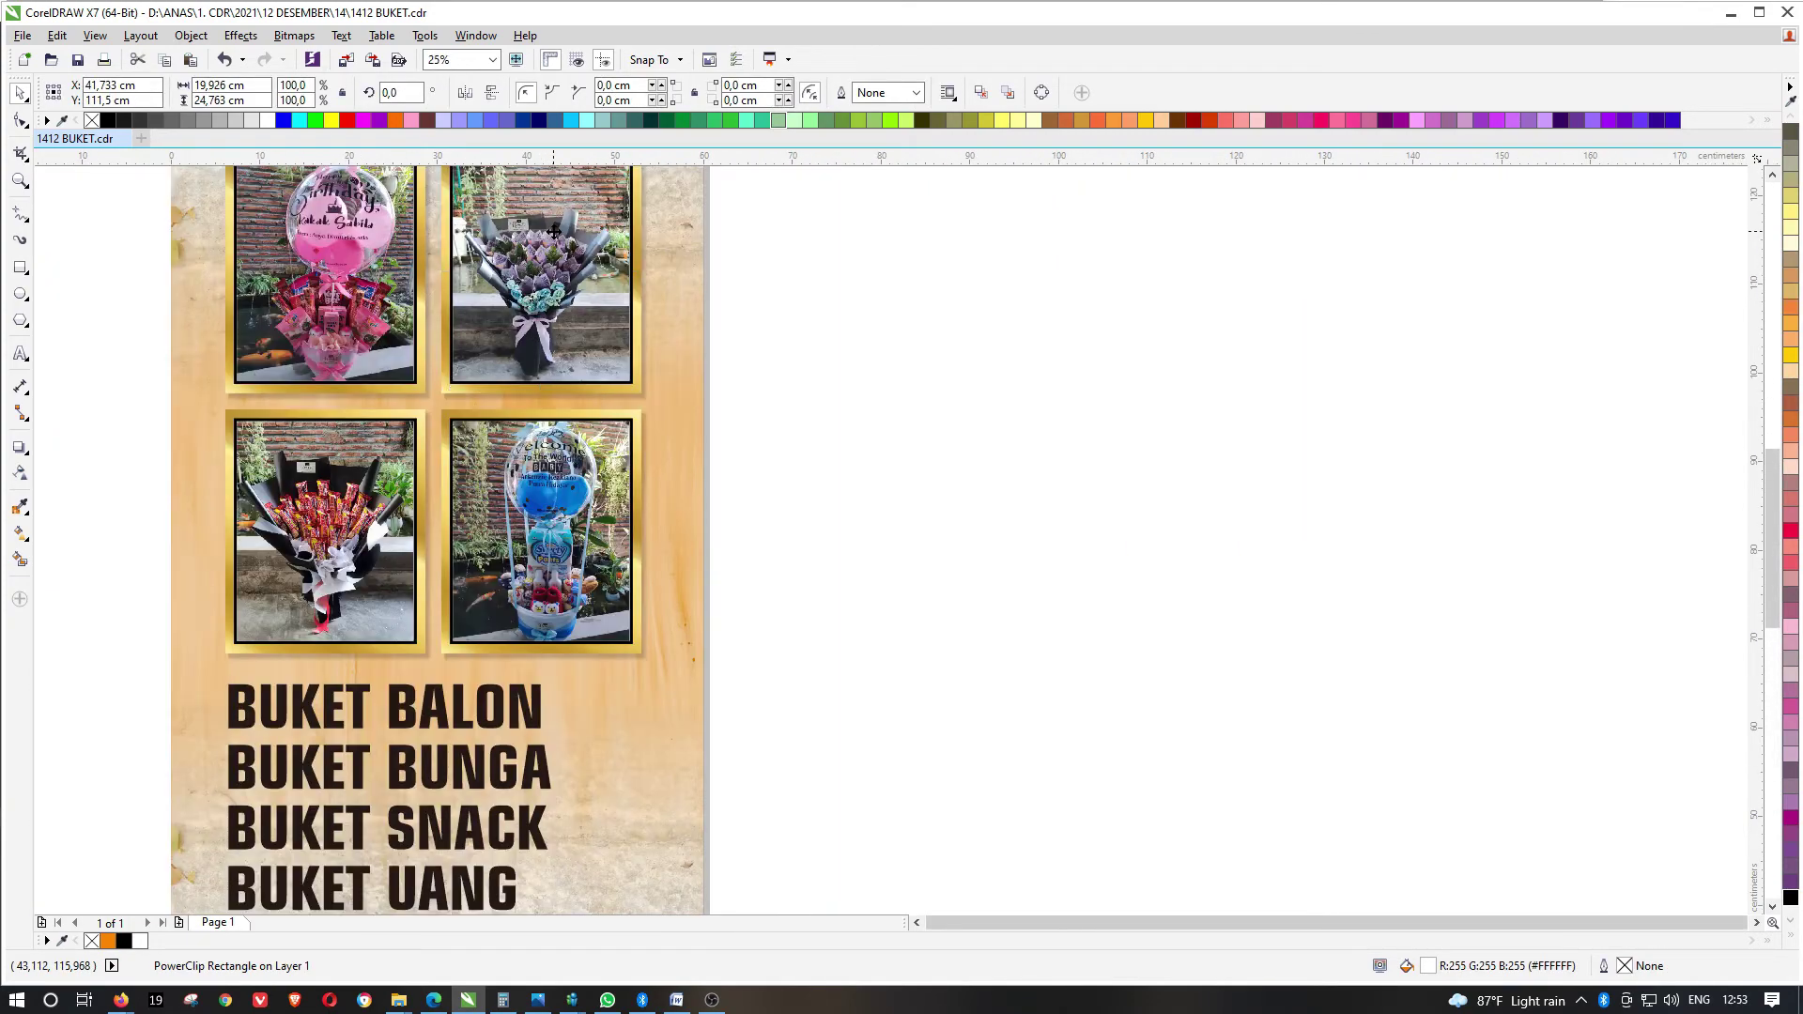
pyautogui.hotkey('ctrl', '2')
pyautogui.moveTo(554, 231); pyautogui.dragTo(934, 262)
# Extract the blue balloon photo and PowerClip it into the upper-right frame, and PowerClip the purple bouquet photo into the lower-right frame
pyautogui.click(572, 432)
pyautogui.hotkey('ctrl', '2')
pyautogui.hotkey('ctrl', '1')
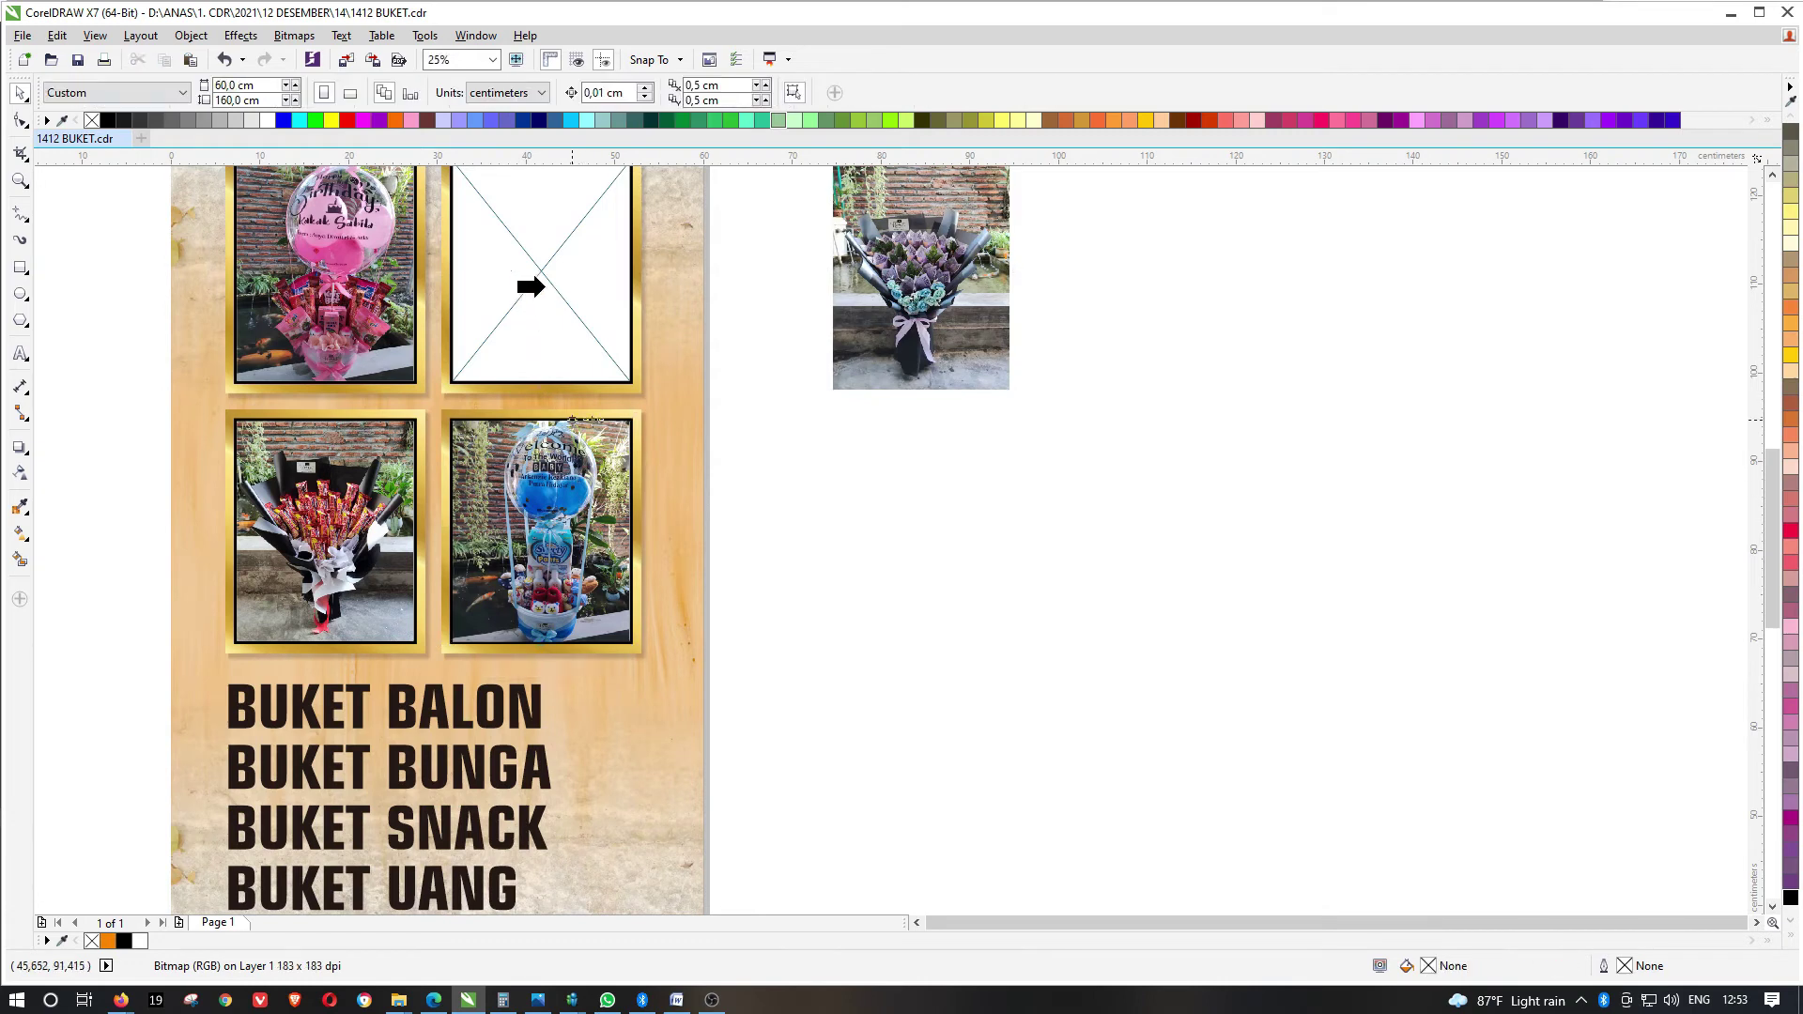
pyautogui.moveTo(531, 287); pyautogui.dragTo(531, 287)
pyautogui.moveTo(854, 302); pyautogui.dragTo(581, 452)
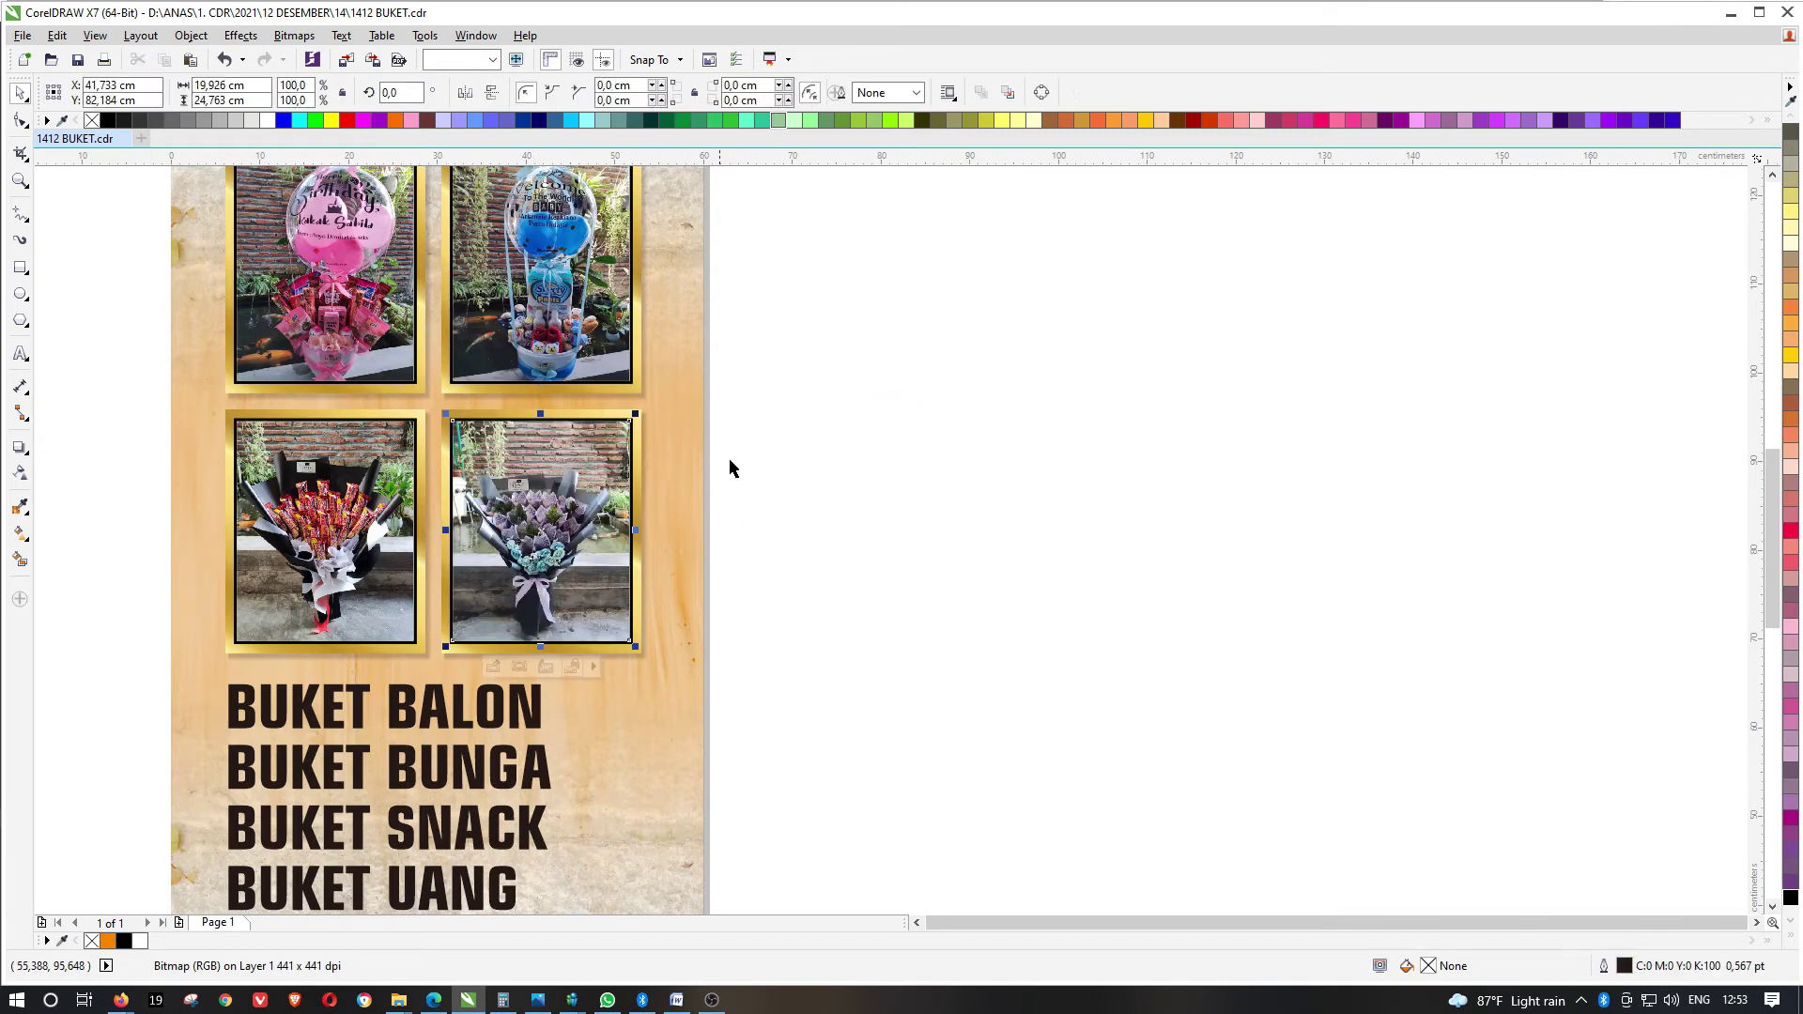
pyautogui.click(948, 423)
pyautogui.scroll(1, 387, 474)
pyautogui.scroll(-1, 887, 476)
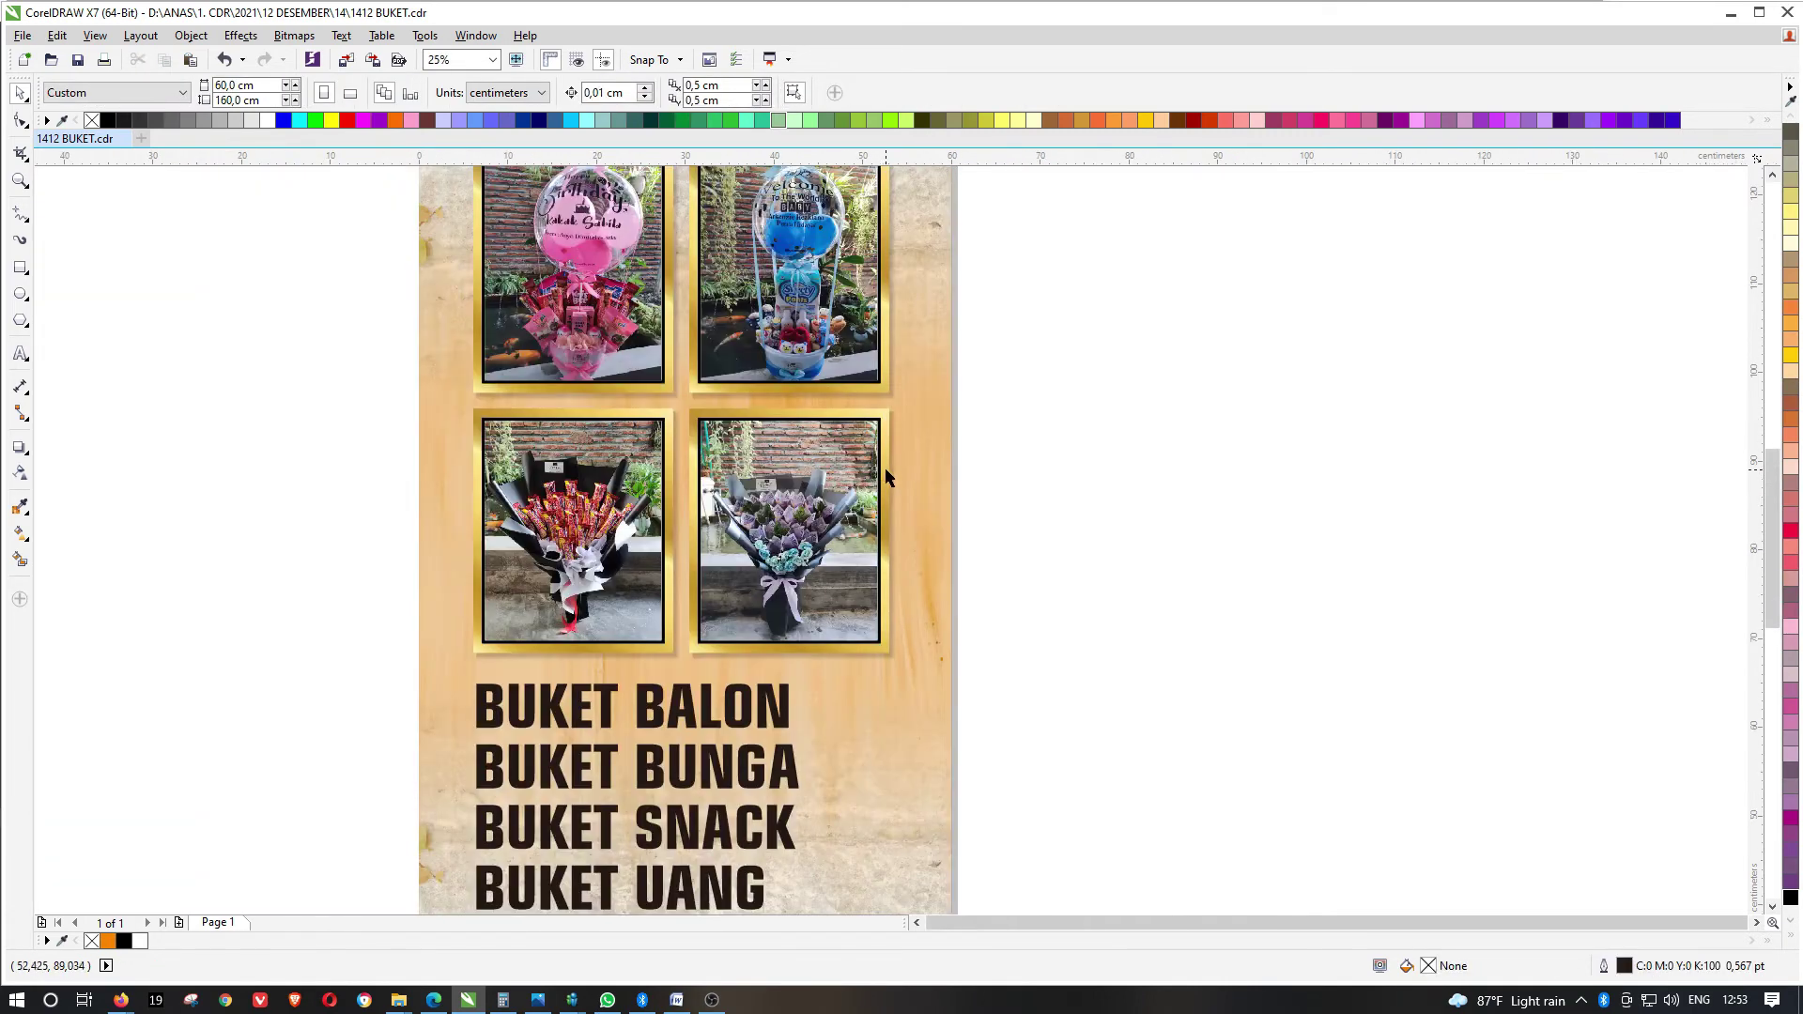
# Centre-align the product list text and merge its last two lines into "BUKET UANG, DLL"
pyautogui.scroll(-1, 887, 476)
pyautogui.scroll(1, 932, 706)
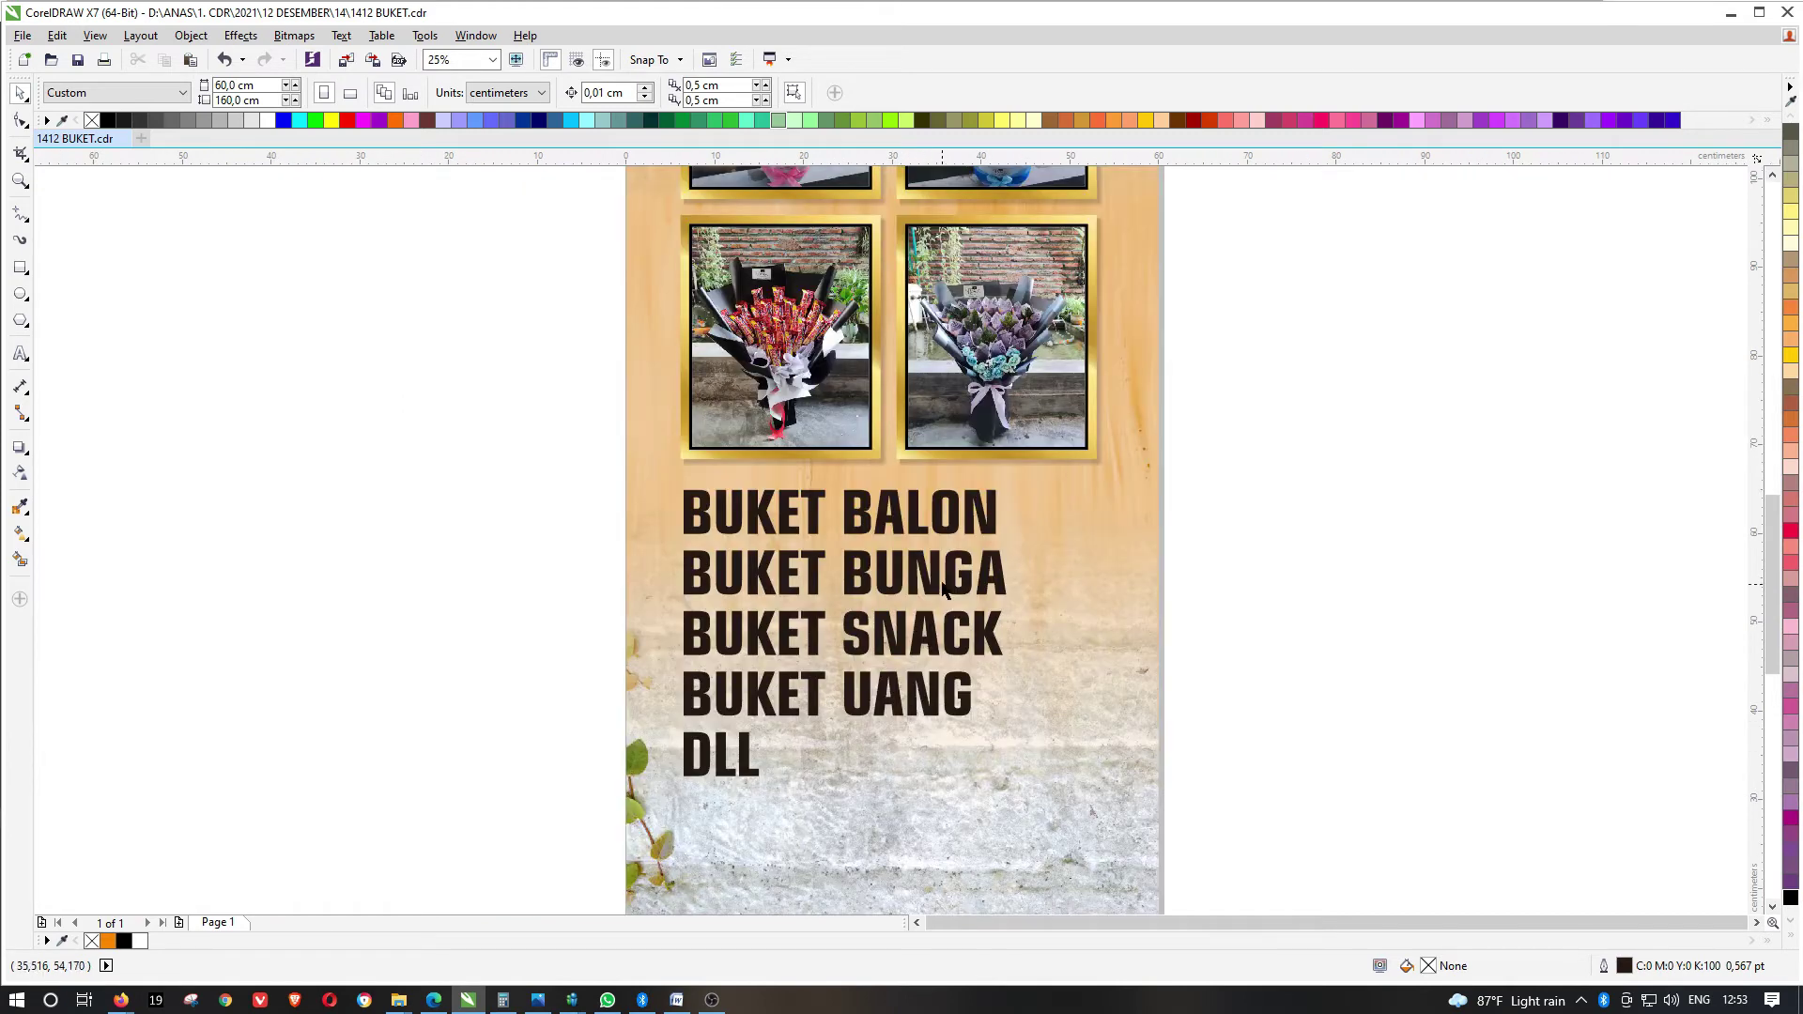
pyautogui.click(909, 538)
pyautogui.click(810, 94)
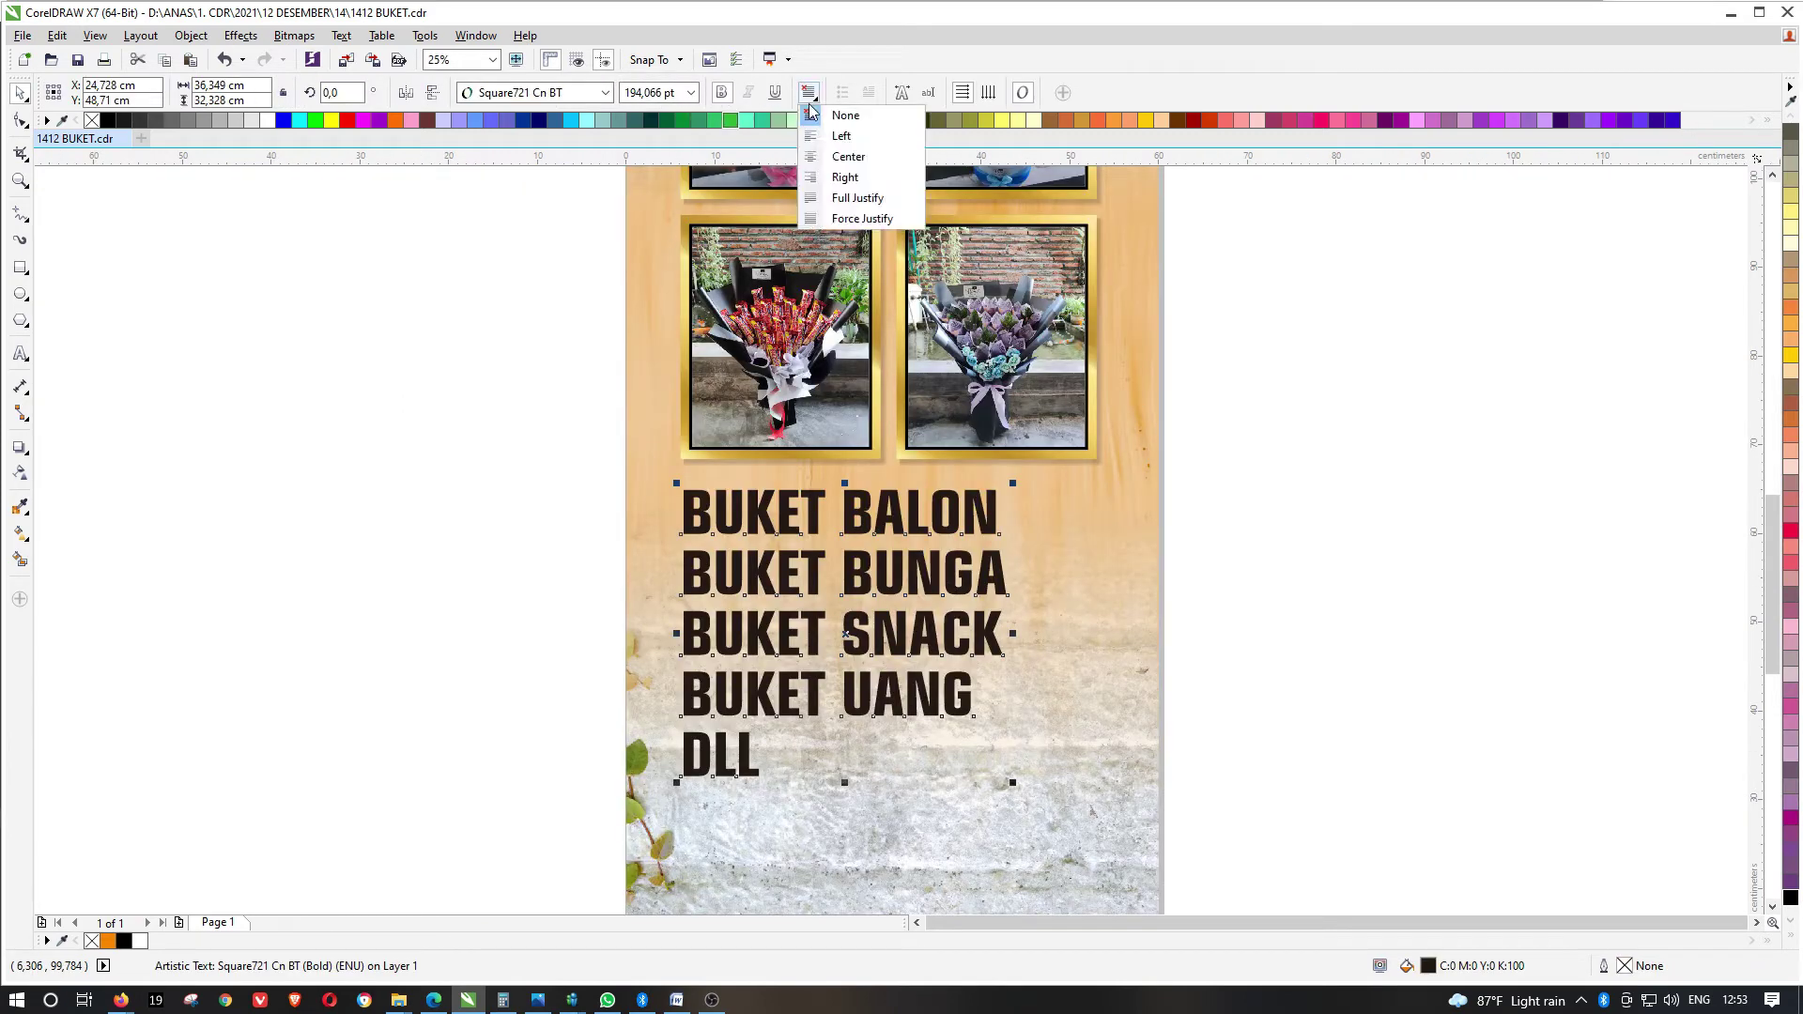
pyautogui.click(848, 157)
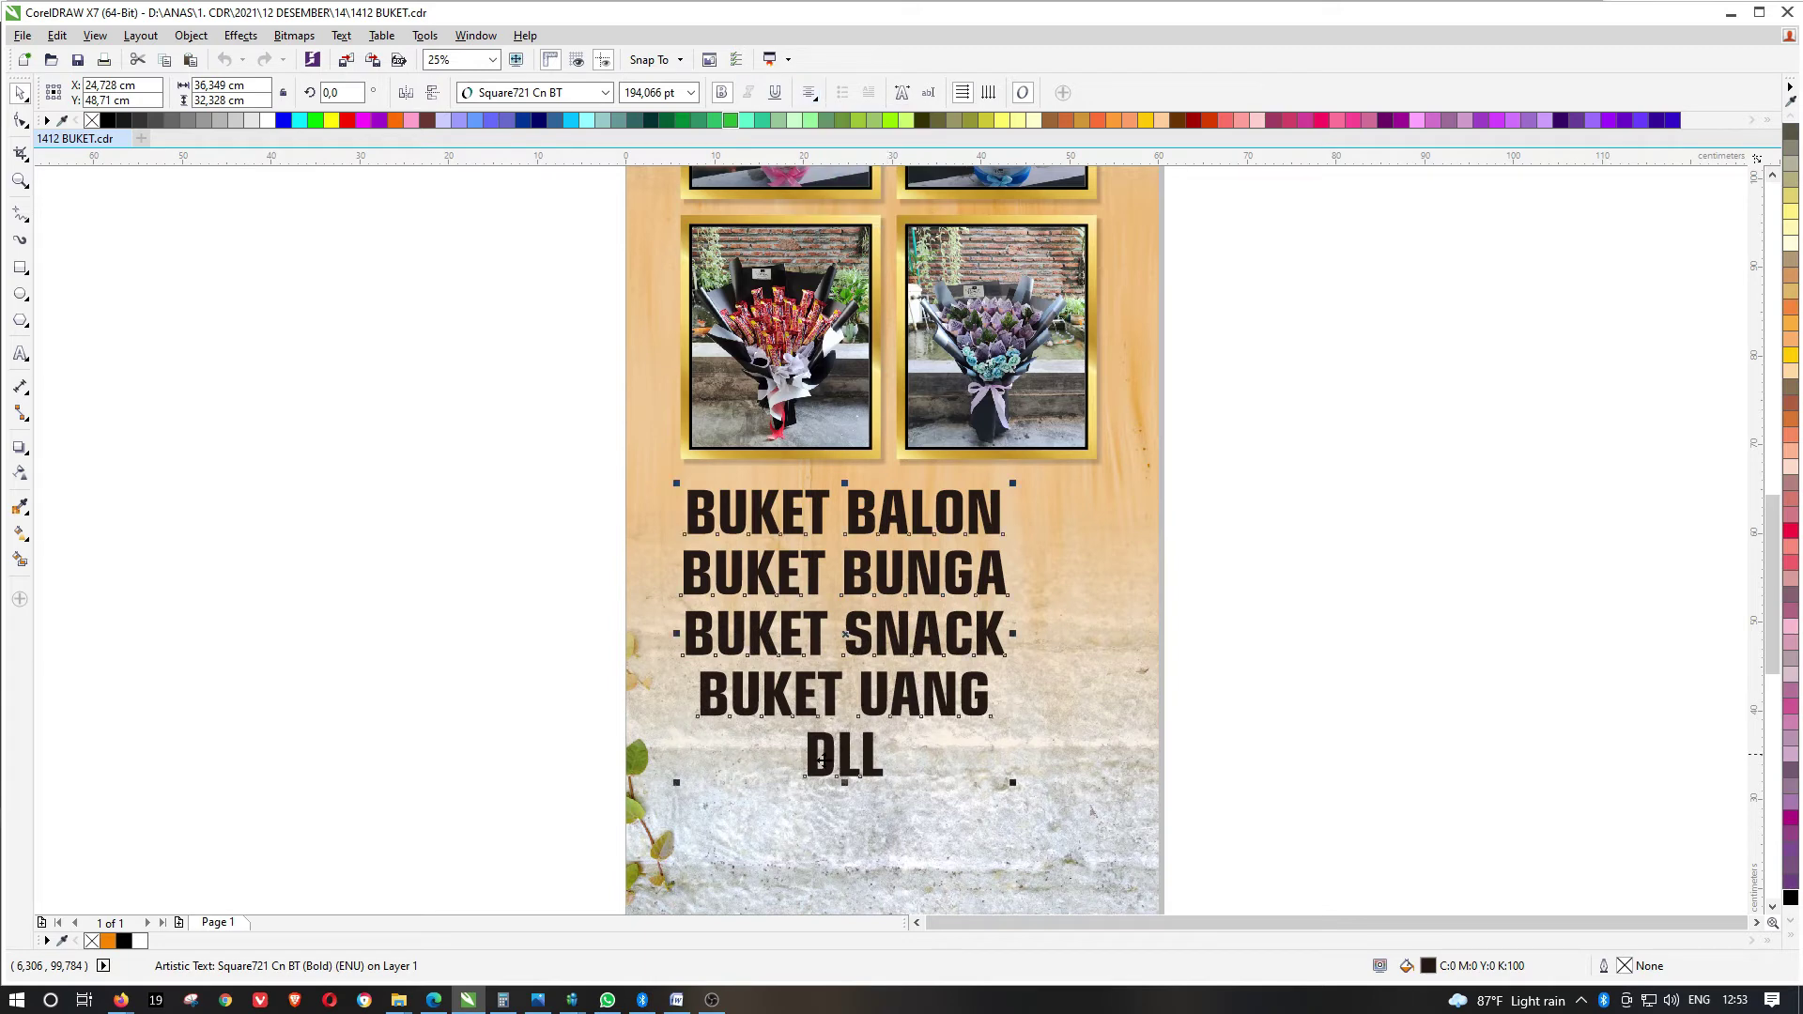
pyautogui.press('BackSpace')
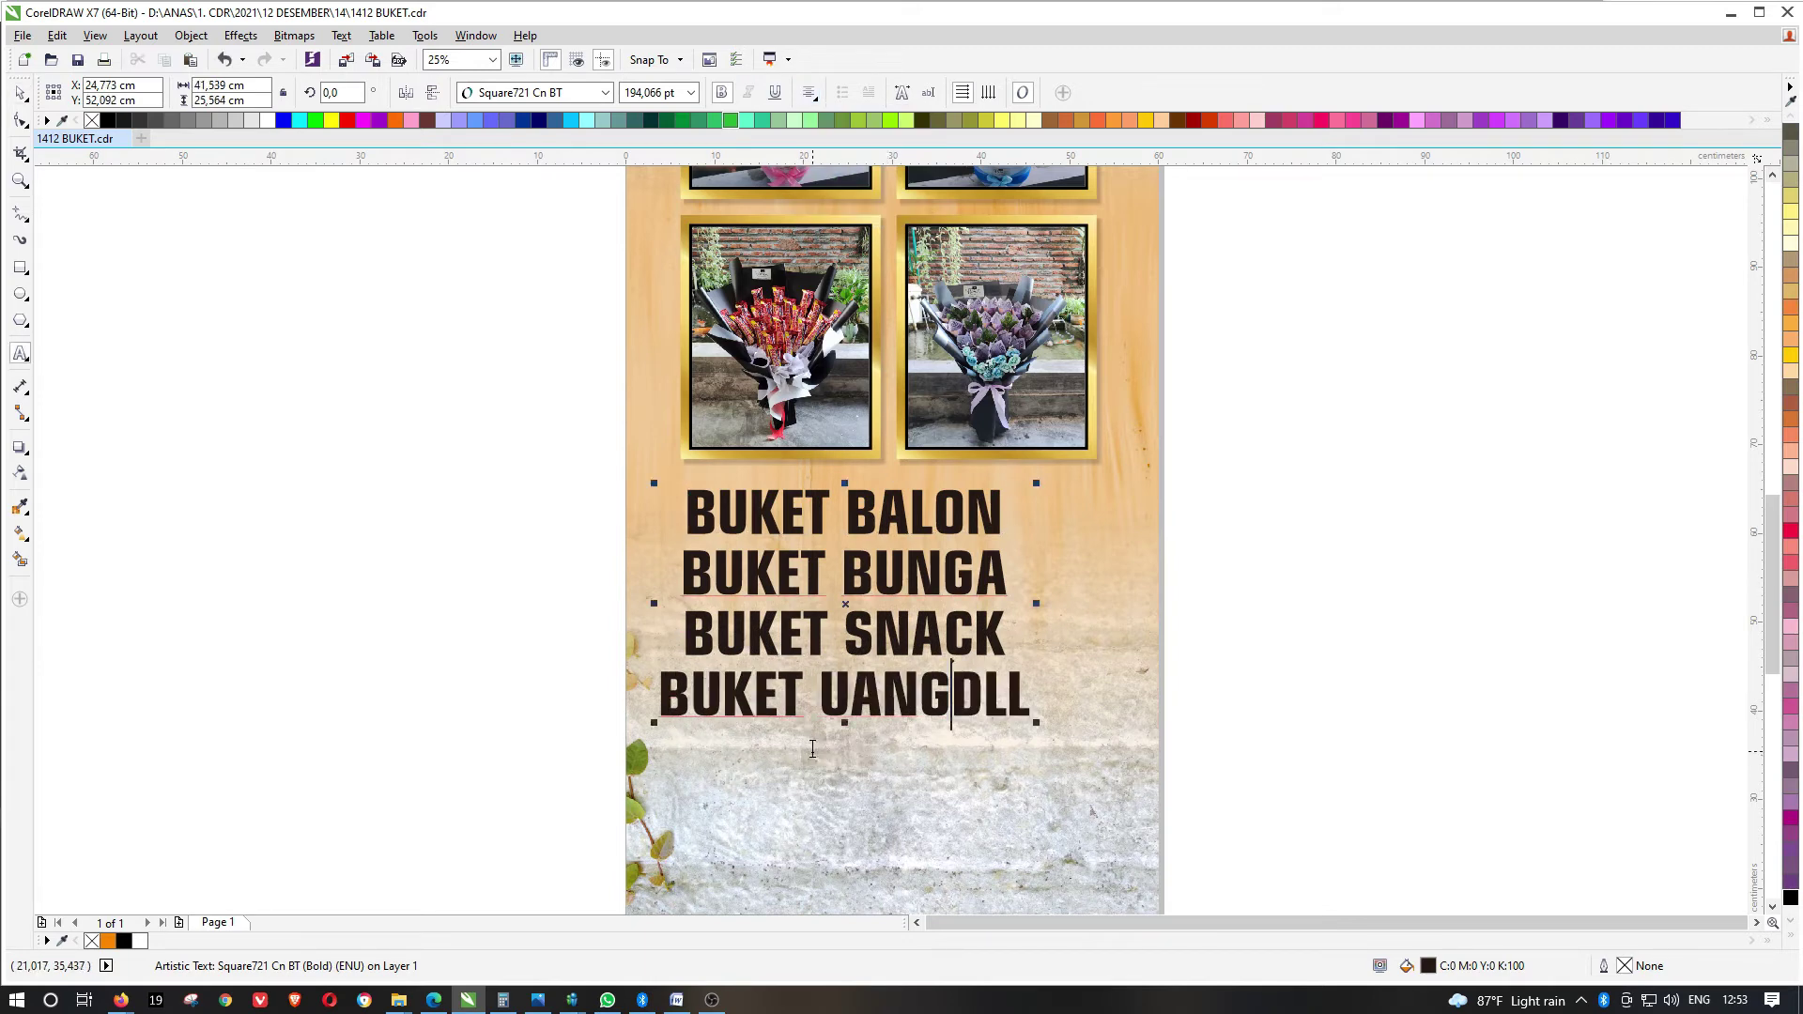
pyautogui.write(',')
pyautogui.hotkey('ctrl', 'a')
pyautogui.press('Escape')
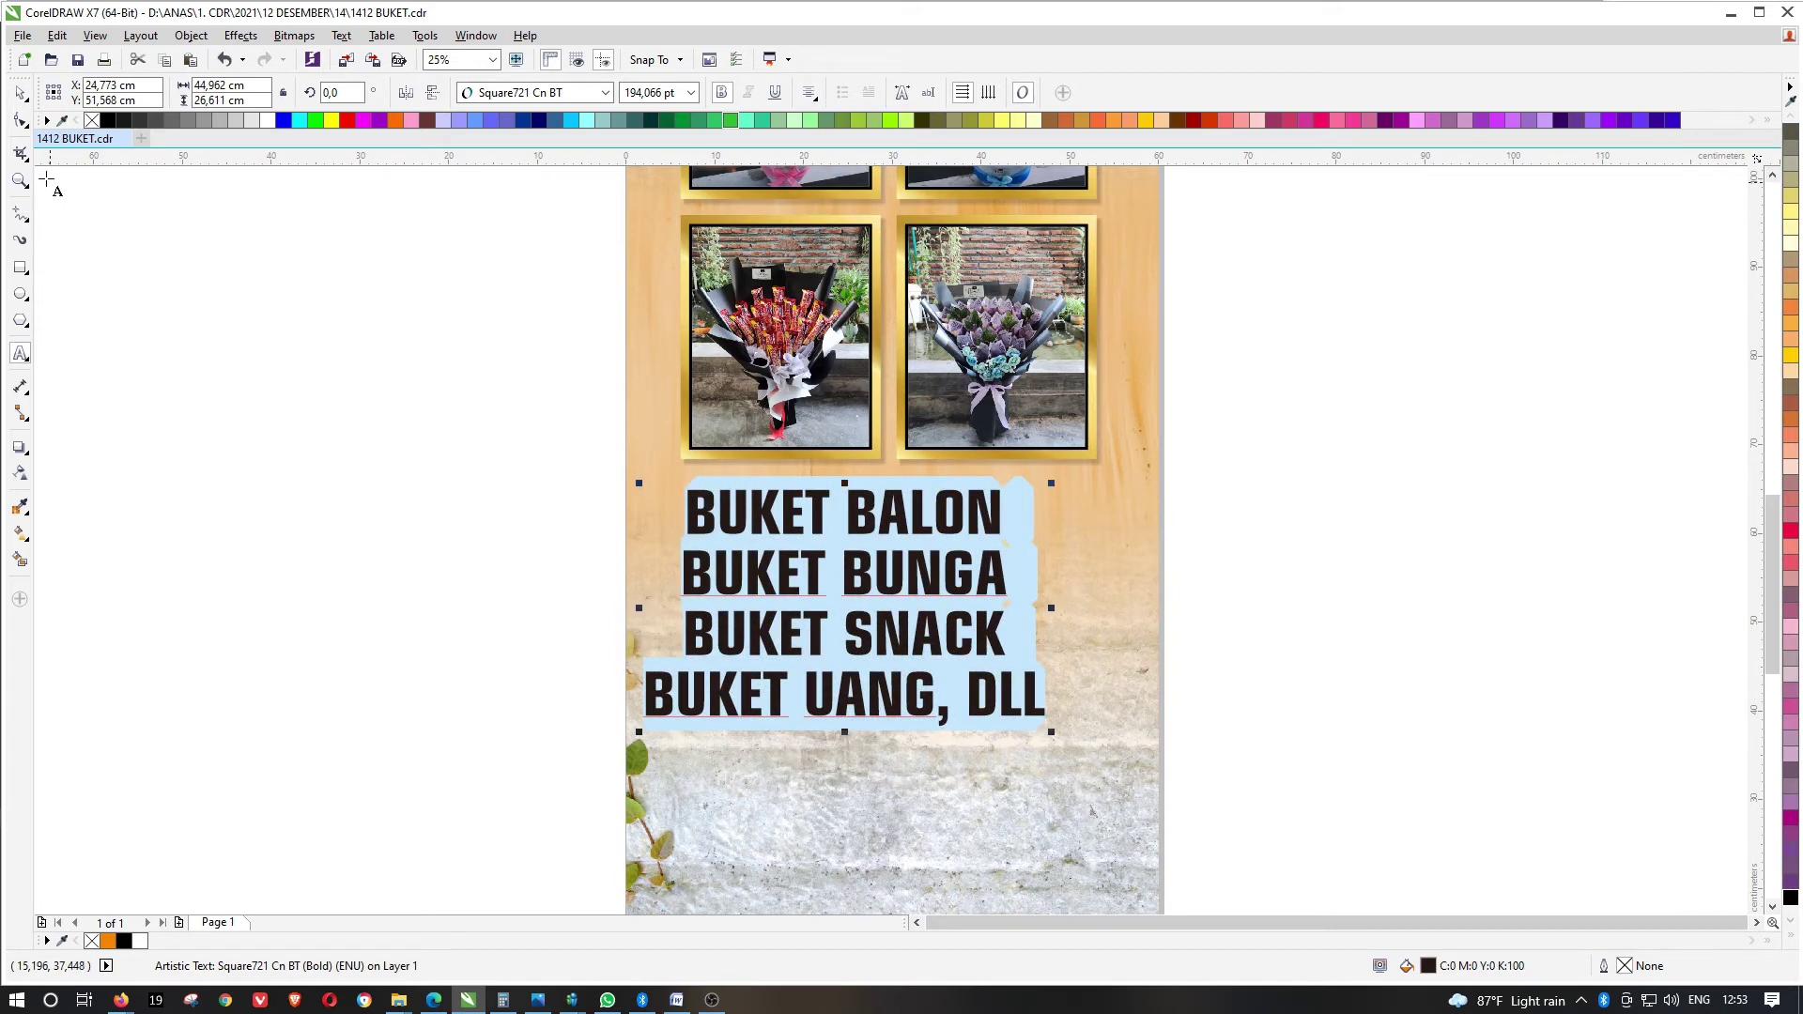
# Centre the product list horizontally on the banner and enlarge it to about 49 cm wide
pyautogui.click(20, 95)
pyautogui.press('c')
pyautogui.moveTo(1286, 433); pyautogui.dragTo(645, 824)
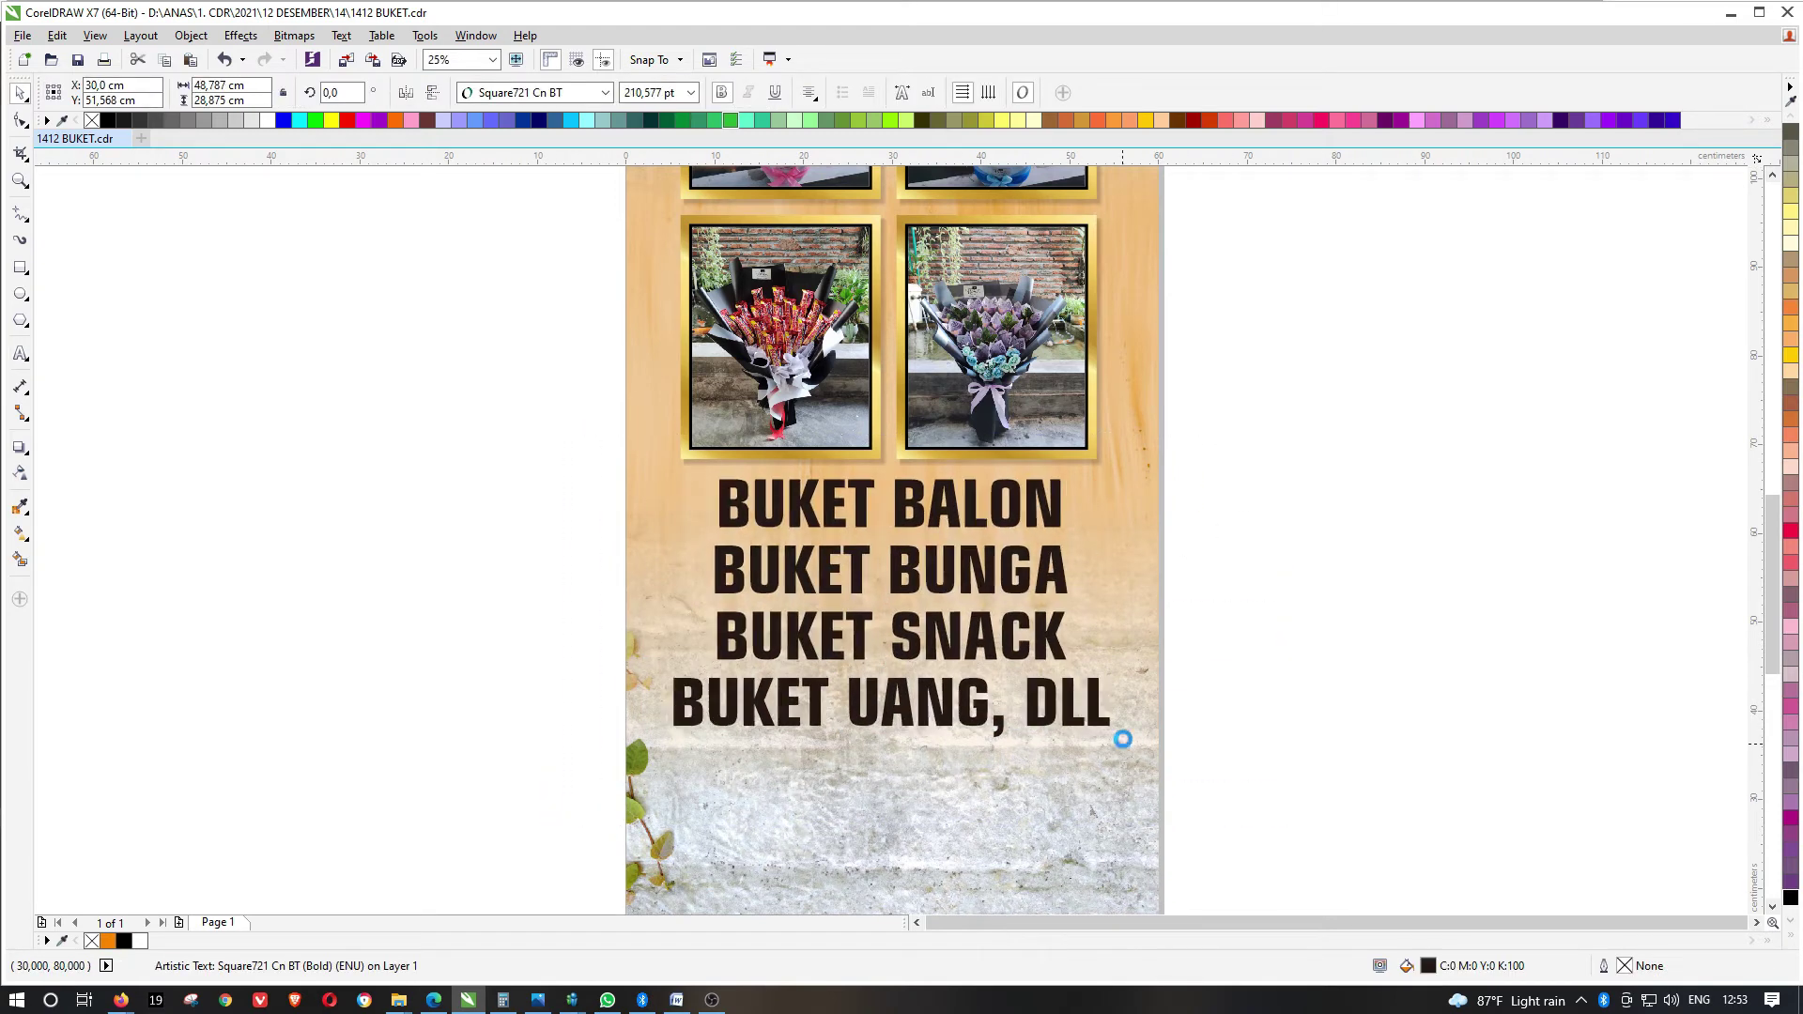
pyautogui.click(1226, 533)
pyautogui.hotkey('shift', 'F4')
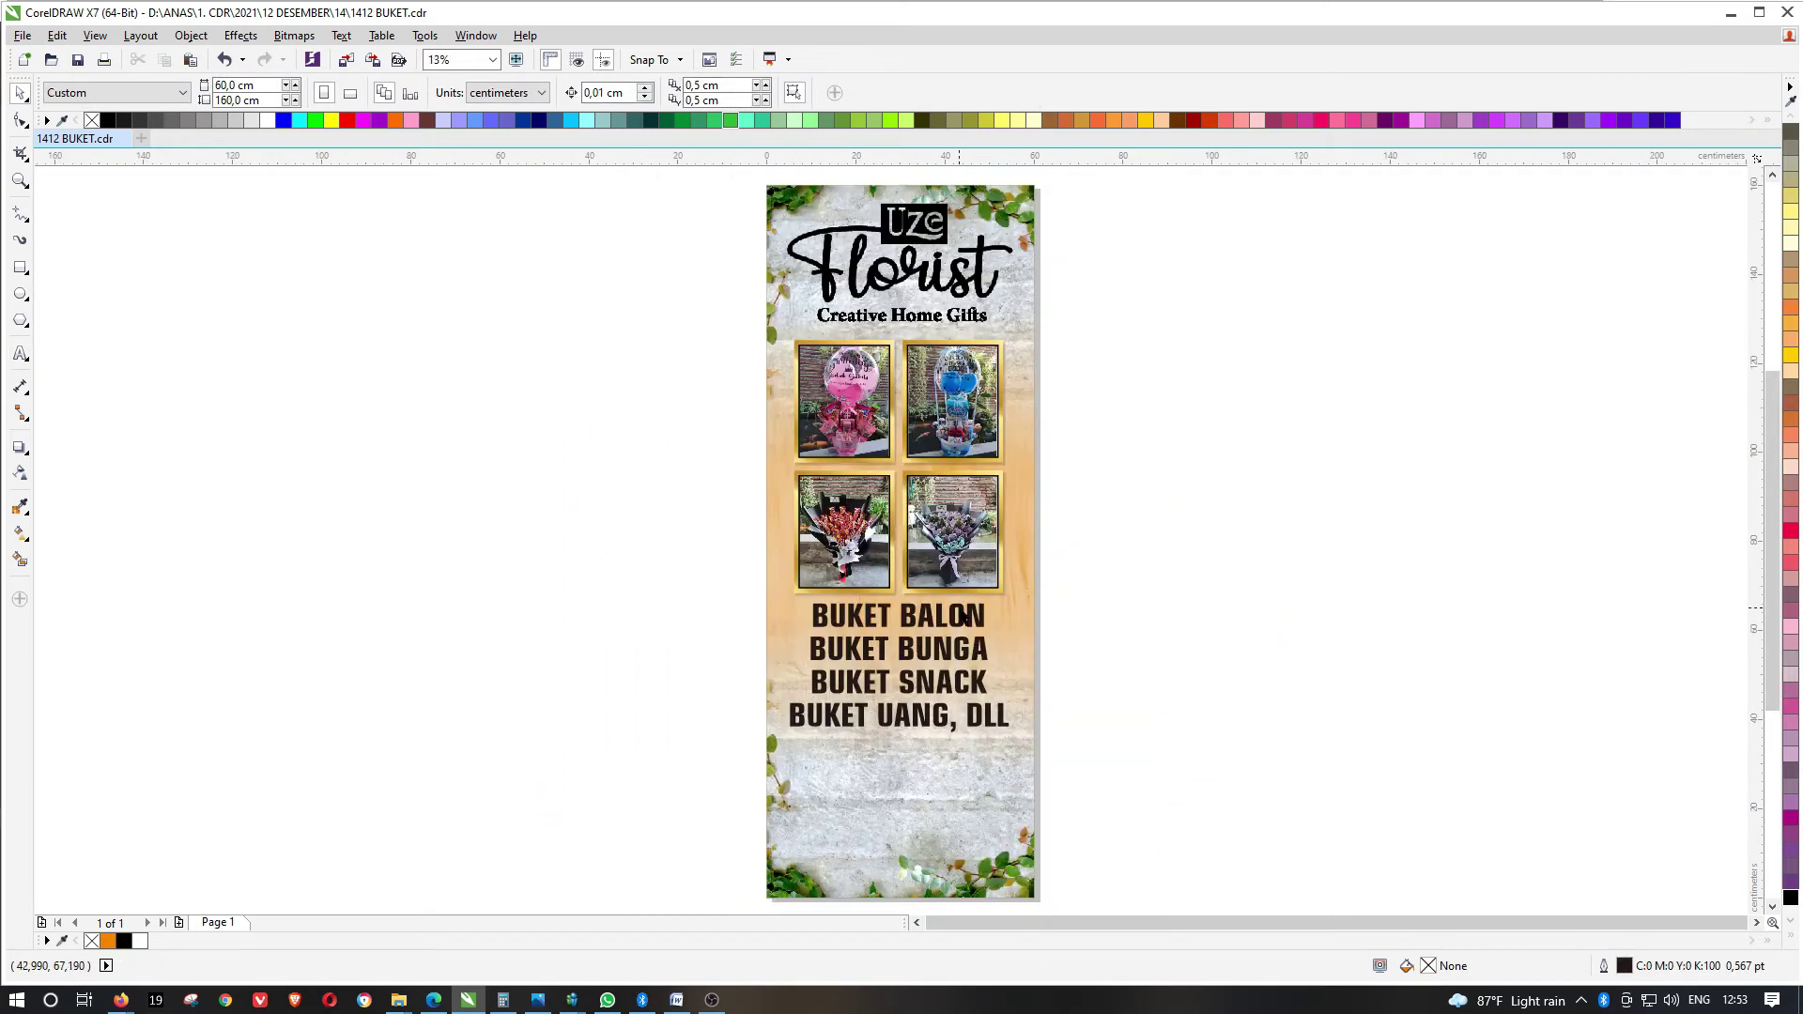
# Move the product list further down the banner and enlarge the four framed photos together to about 52 × 62 cm
pyautogui.moveTo(963, 616); pyautogui.dragTo(977, 661)
pyautogui.moveTo(1121, 326); pyautogui.dragTo(706, 626)
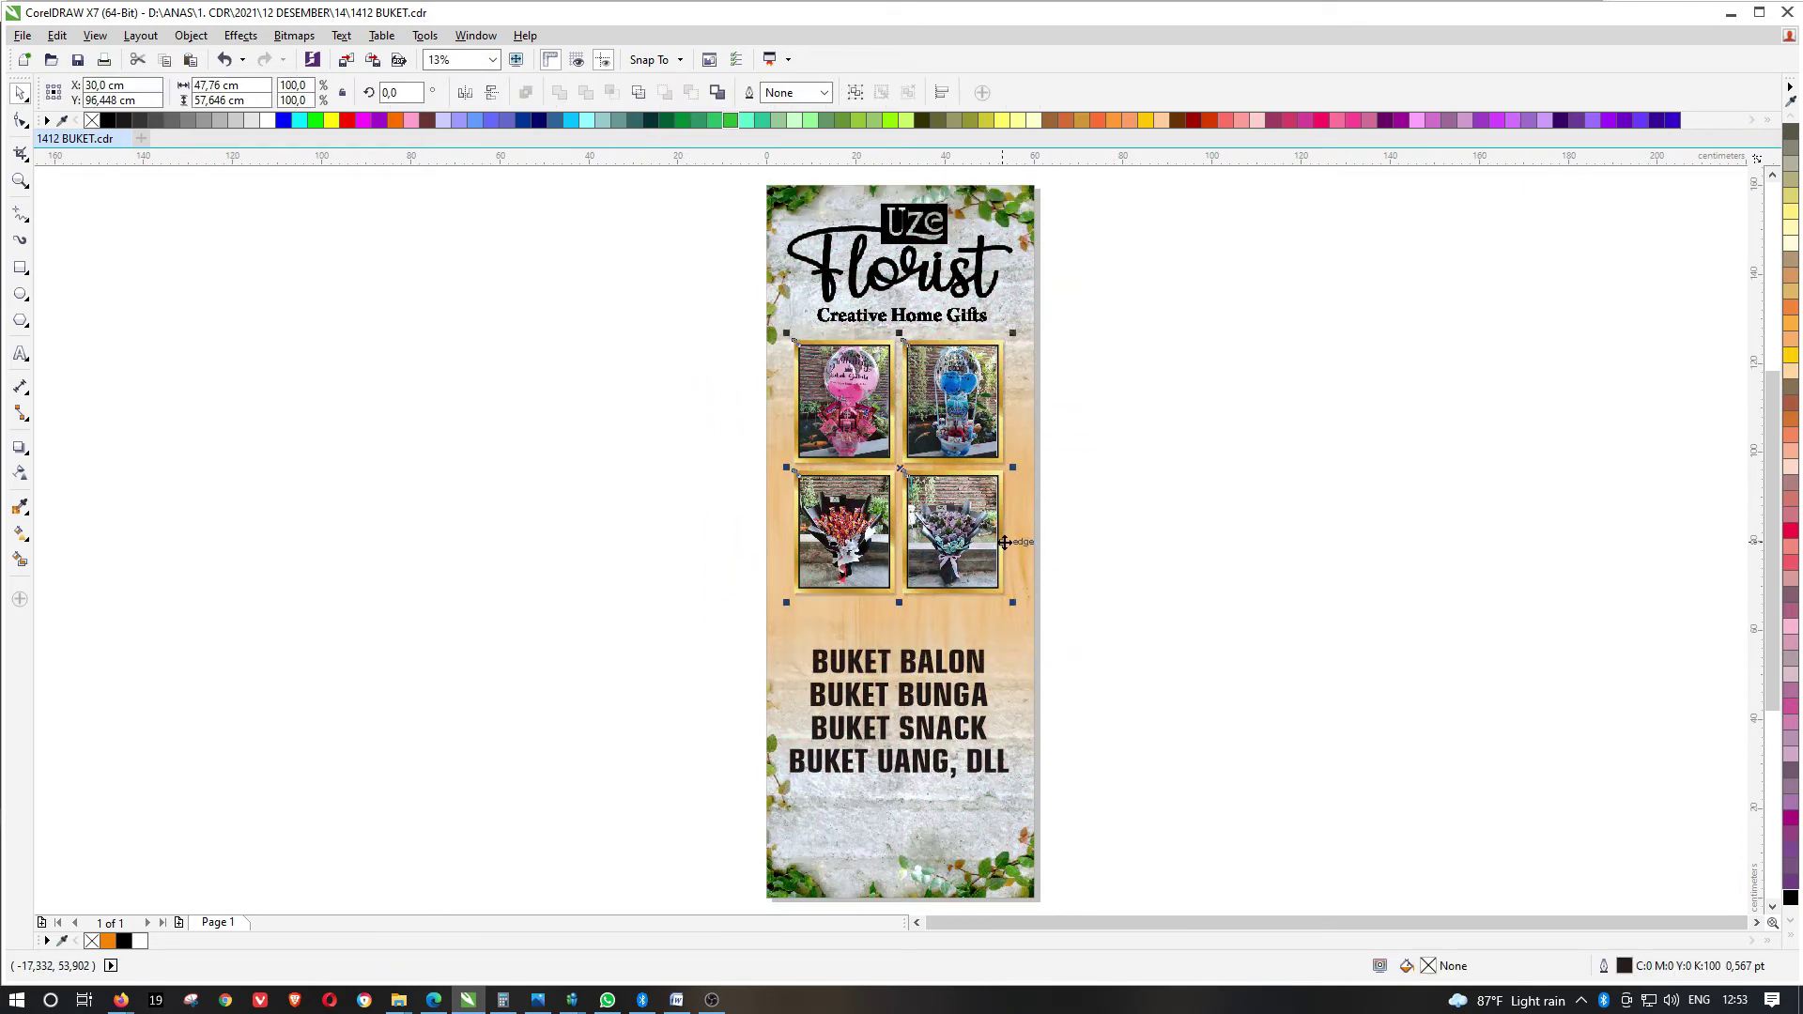
pyautogui.moveTo(1012, 601); pyautogui.dragTo(1025, 615)
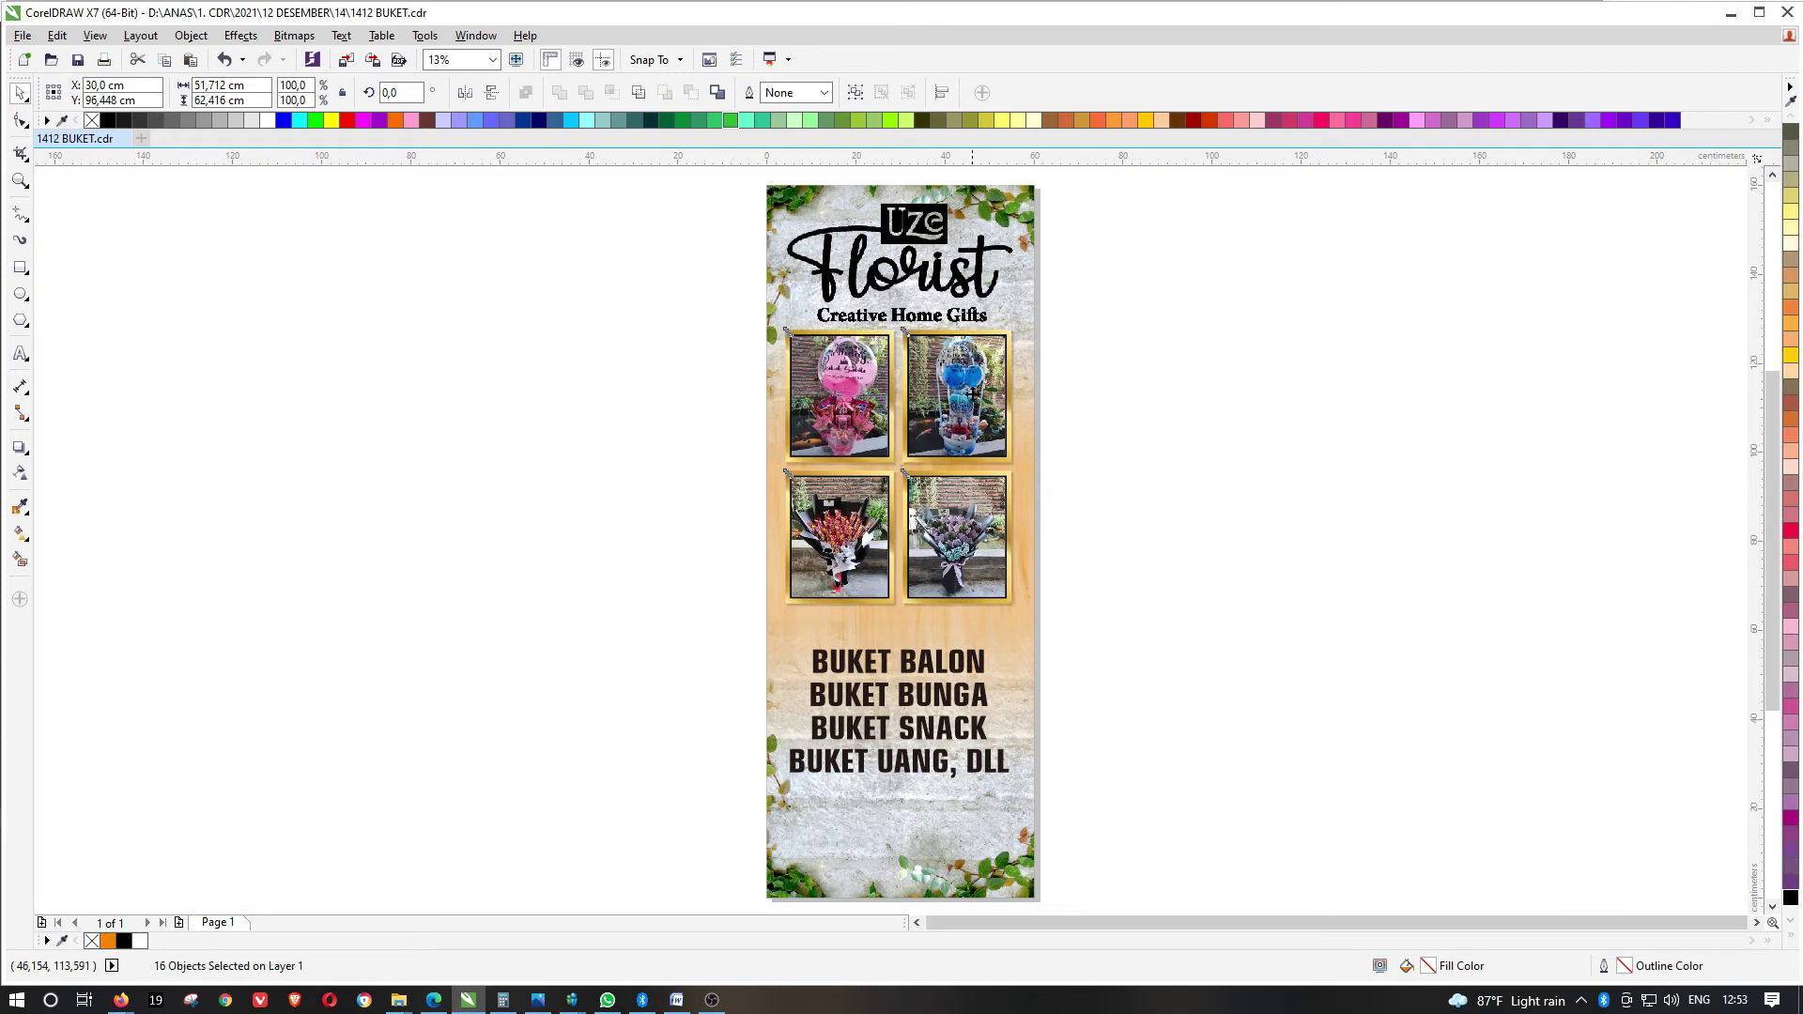
pyautogui.click(1155, 451)
pyautogui.scroll(-2, 1042, 495)
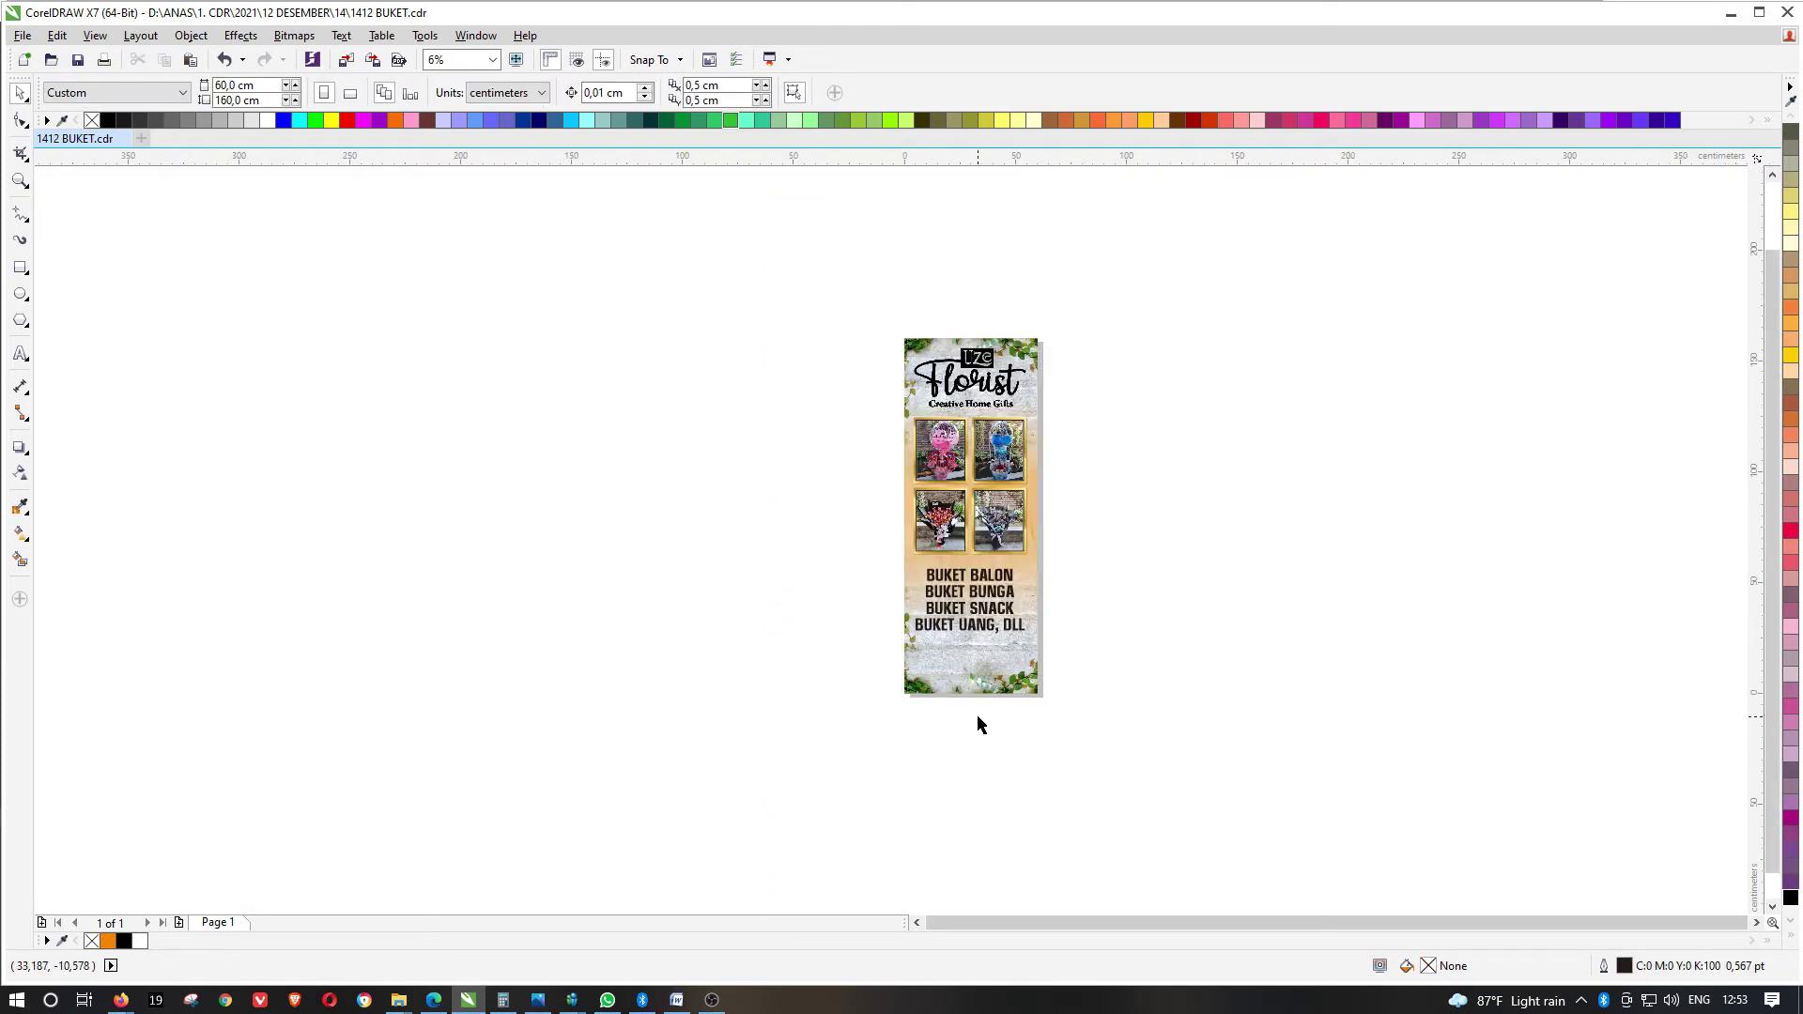
# Duplicate the product list directly below itself and replace the copy's text with the shop's hyphenated phone number
pyautogui.scroll(2, 1007, 618)
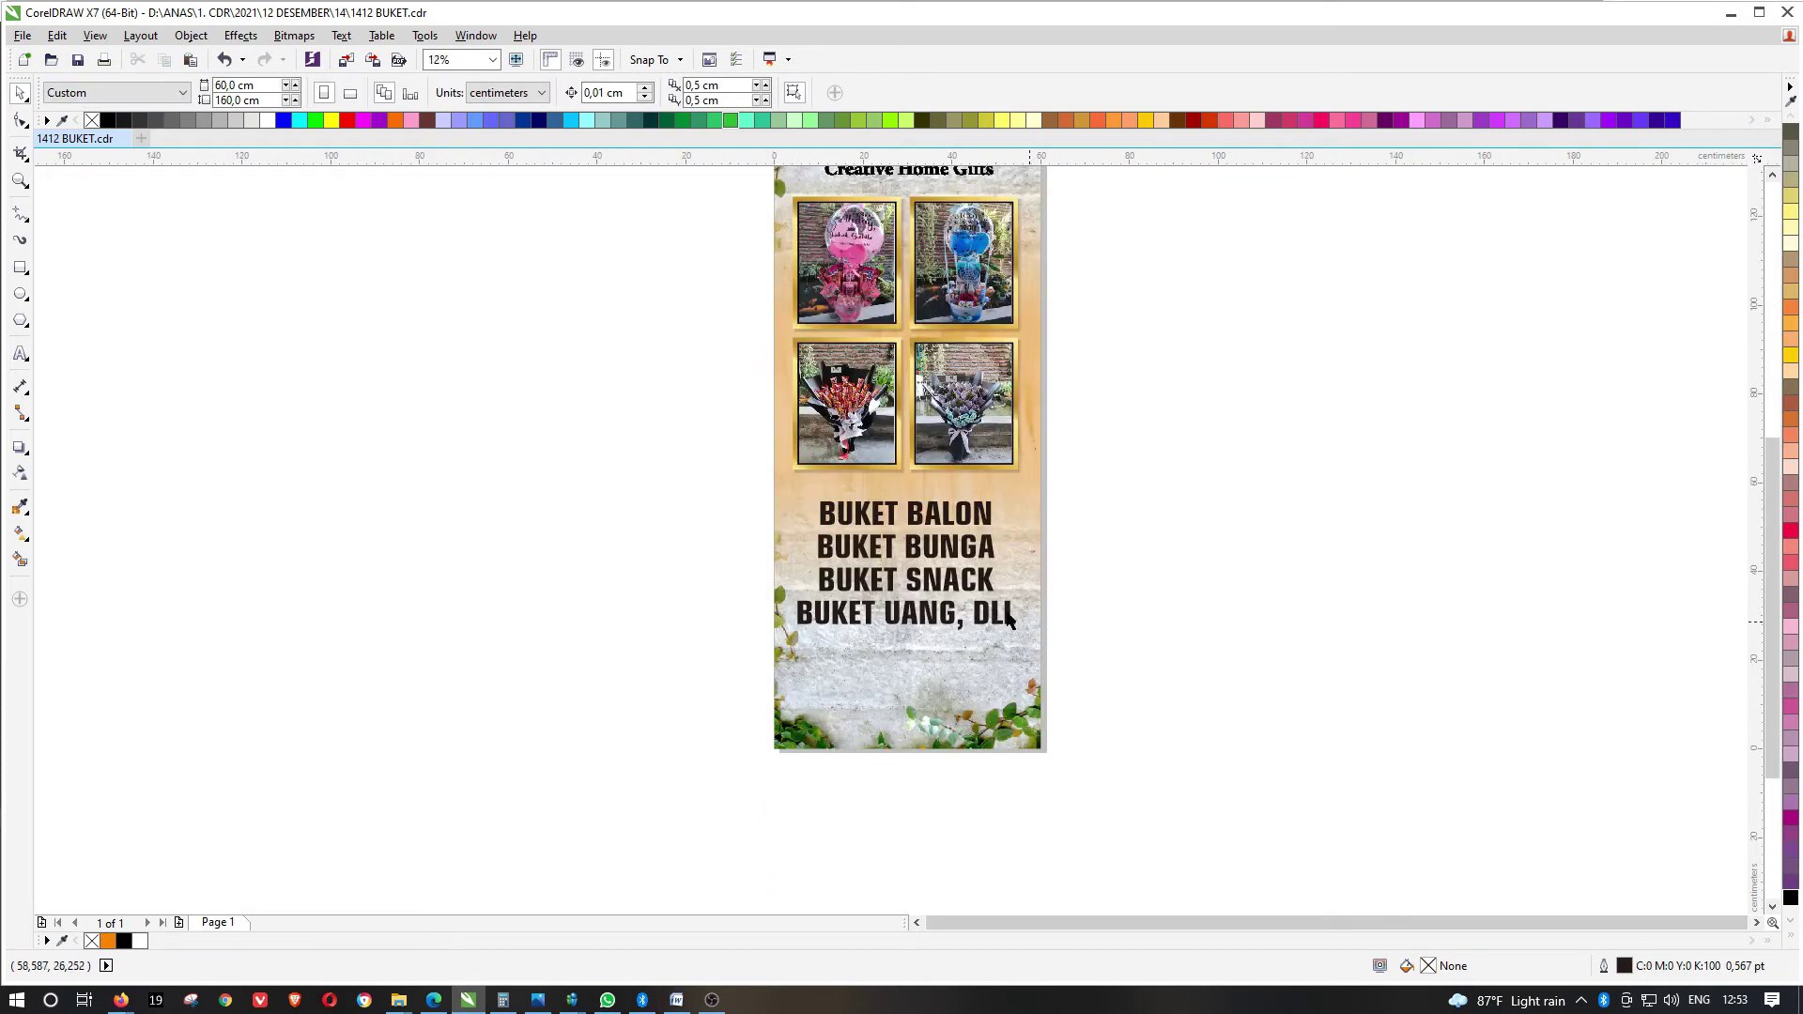
pyautogui.click(959, 526)
pyautogui.moveTo(959, 516); pyautogui.dragTo(959, 680)
pyautogui.rightClick(959, 680)
pyautogui.doubleClick(959, 679)
pyautogui.hotkey('ctrl', 'a')
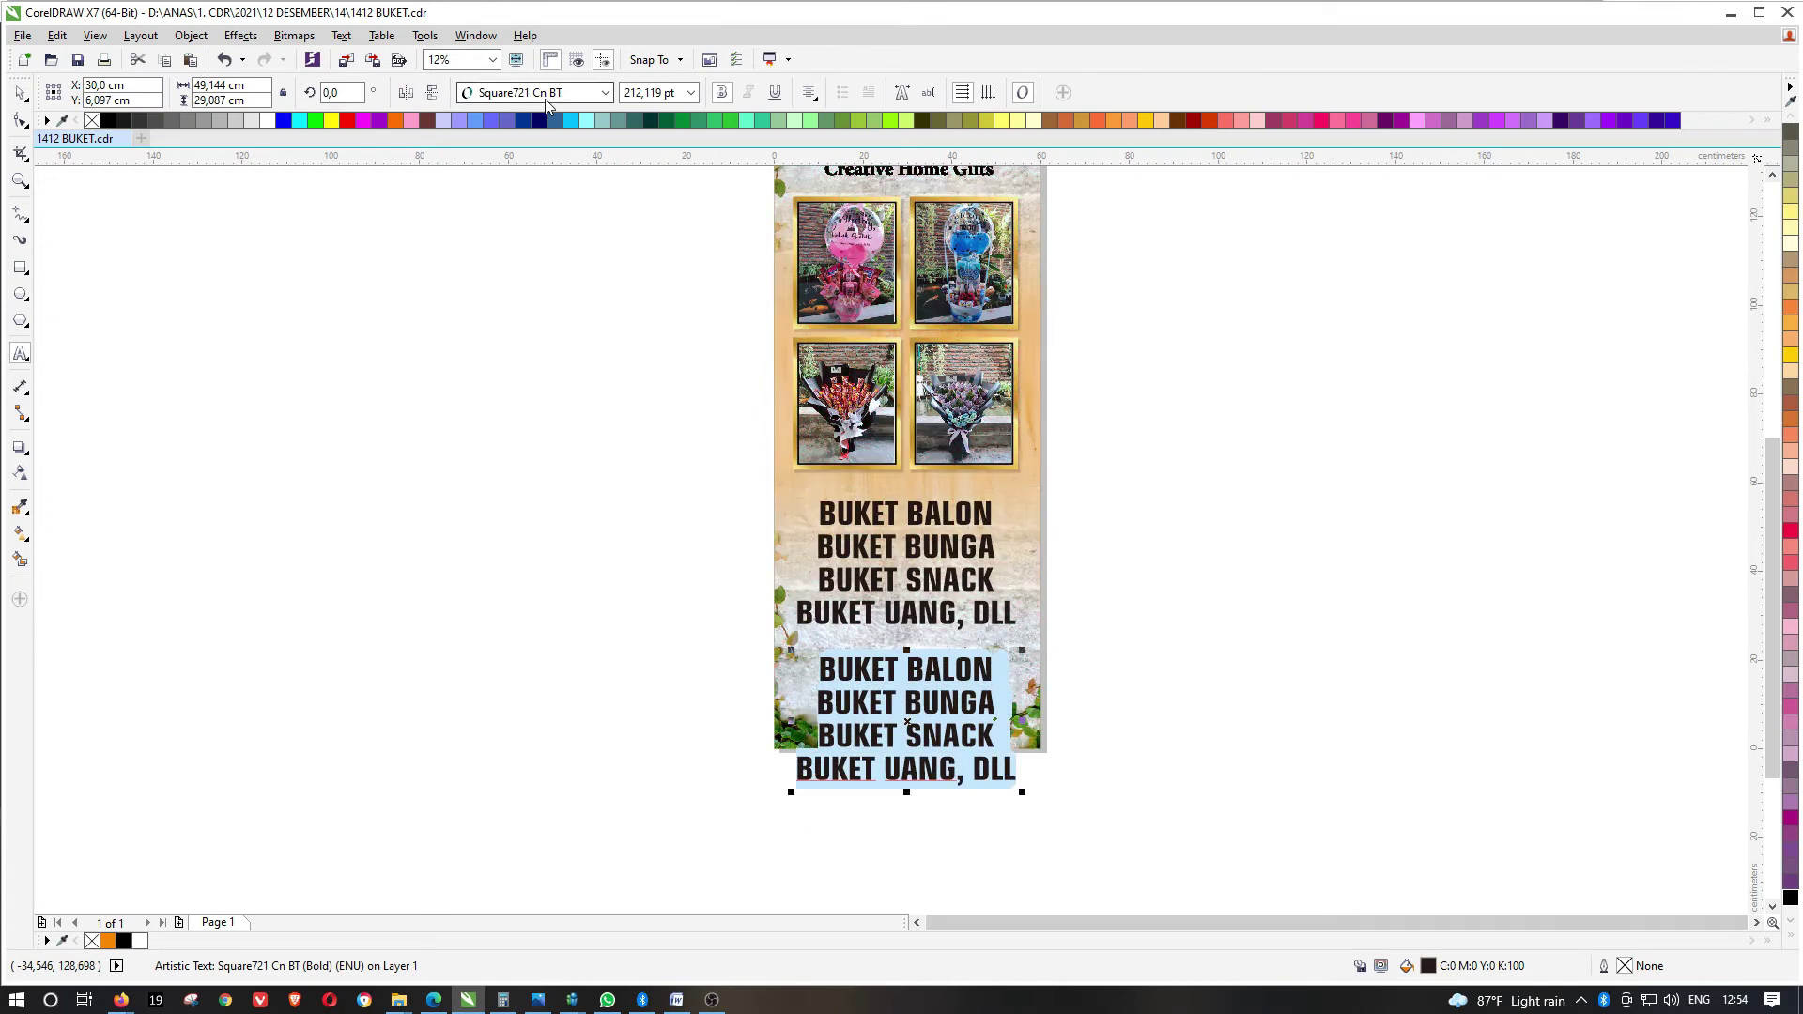
pyautogui.hotkey('ctrl', 'v')
pyautogui.click(851, 656)
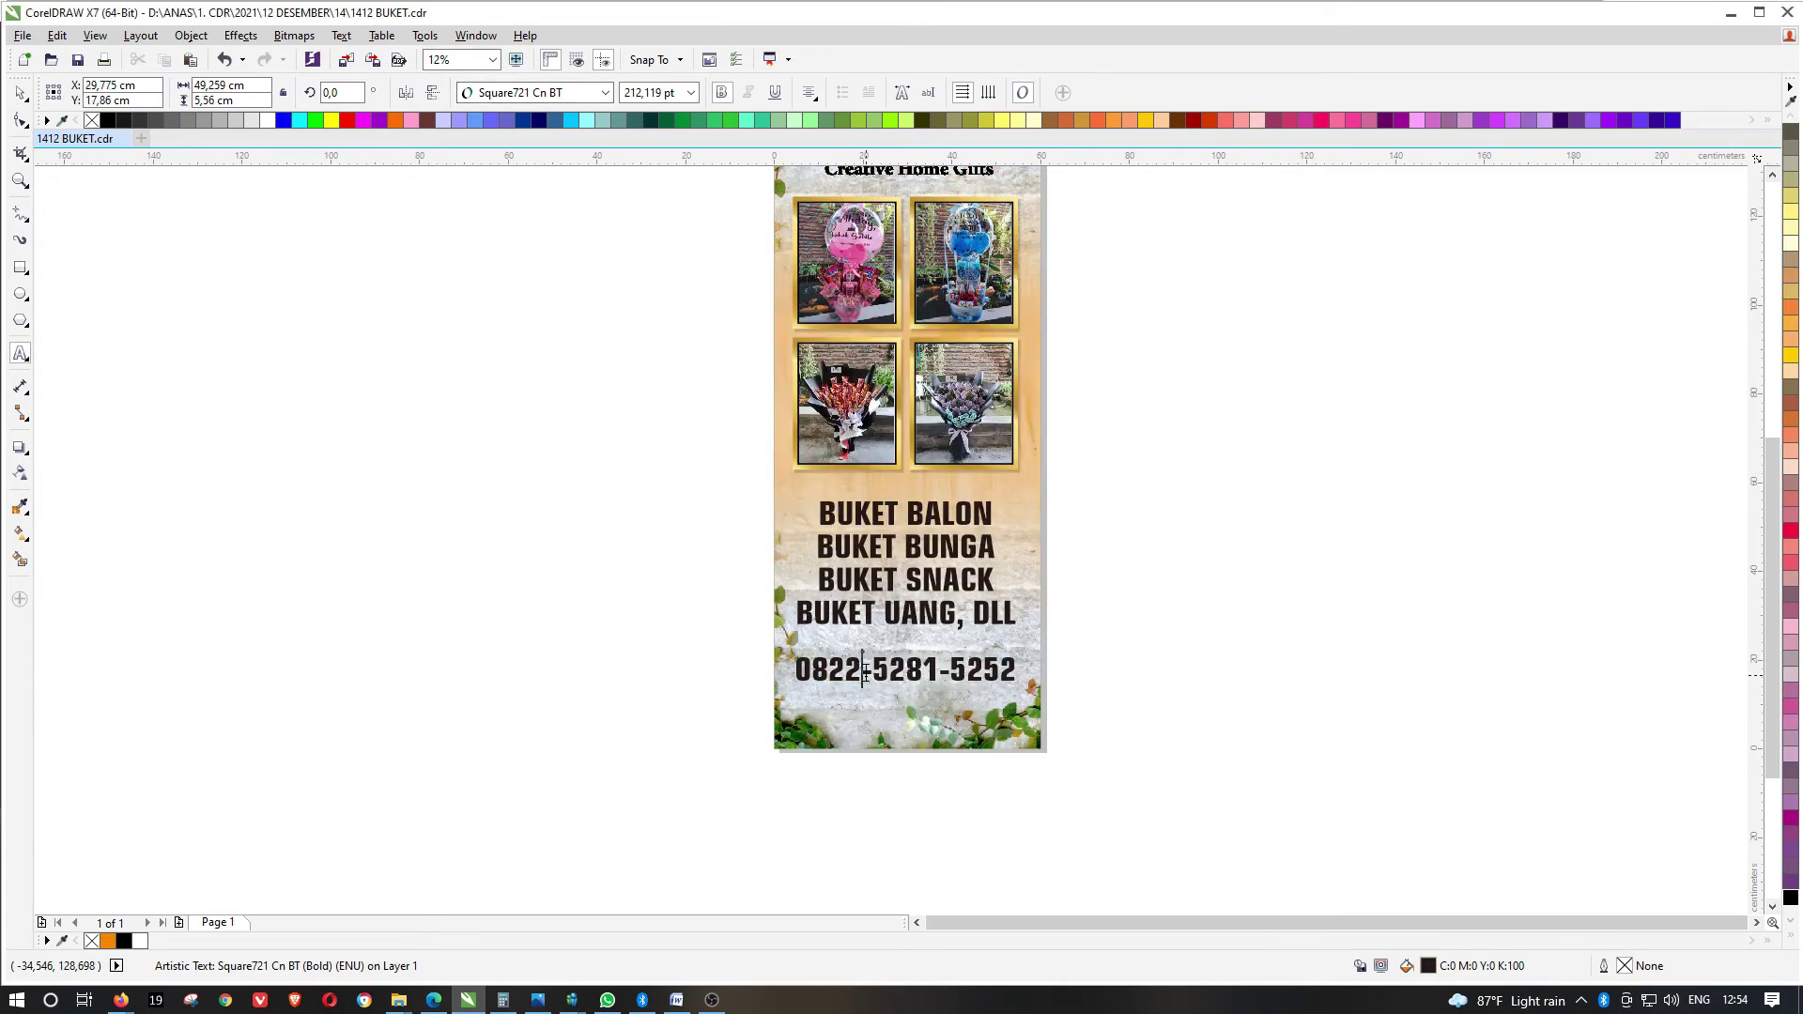
pyautogui.hotkey('ctrl', 'a')
pyautogui.click(21, 94)
# Shrink the phone number text to about 39 cm wide and centre it horizontally on the banner
pyautogui.scroll(2, 1016, 700)
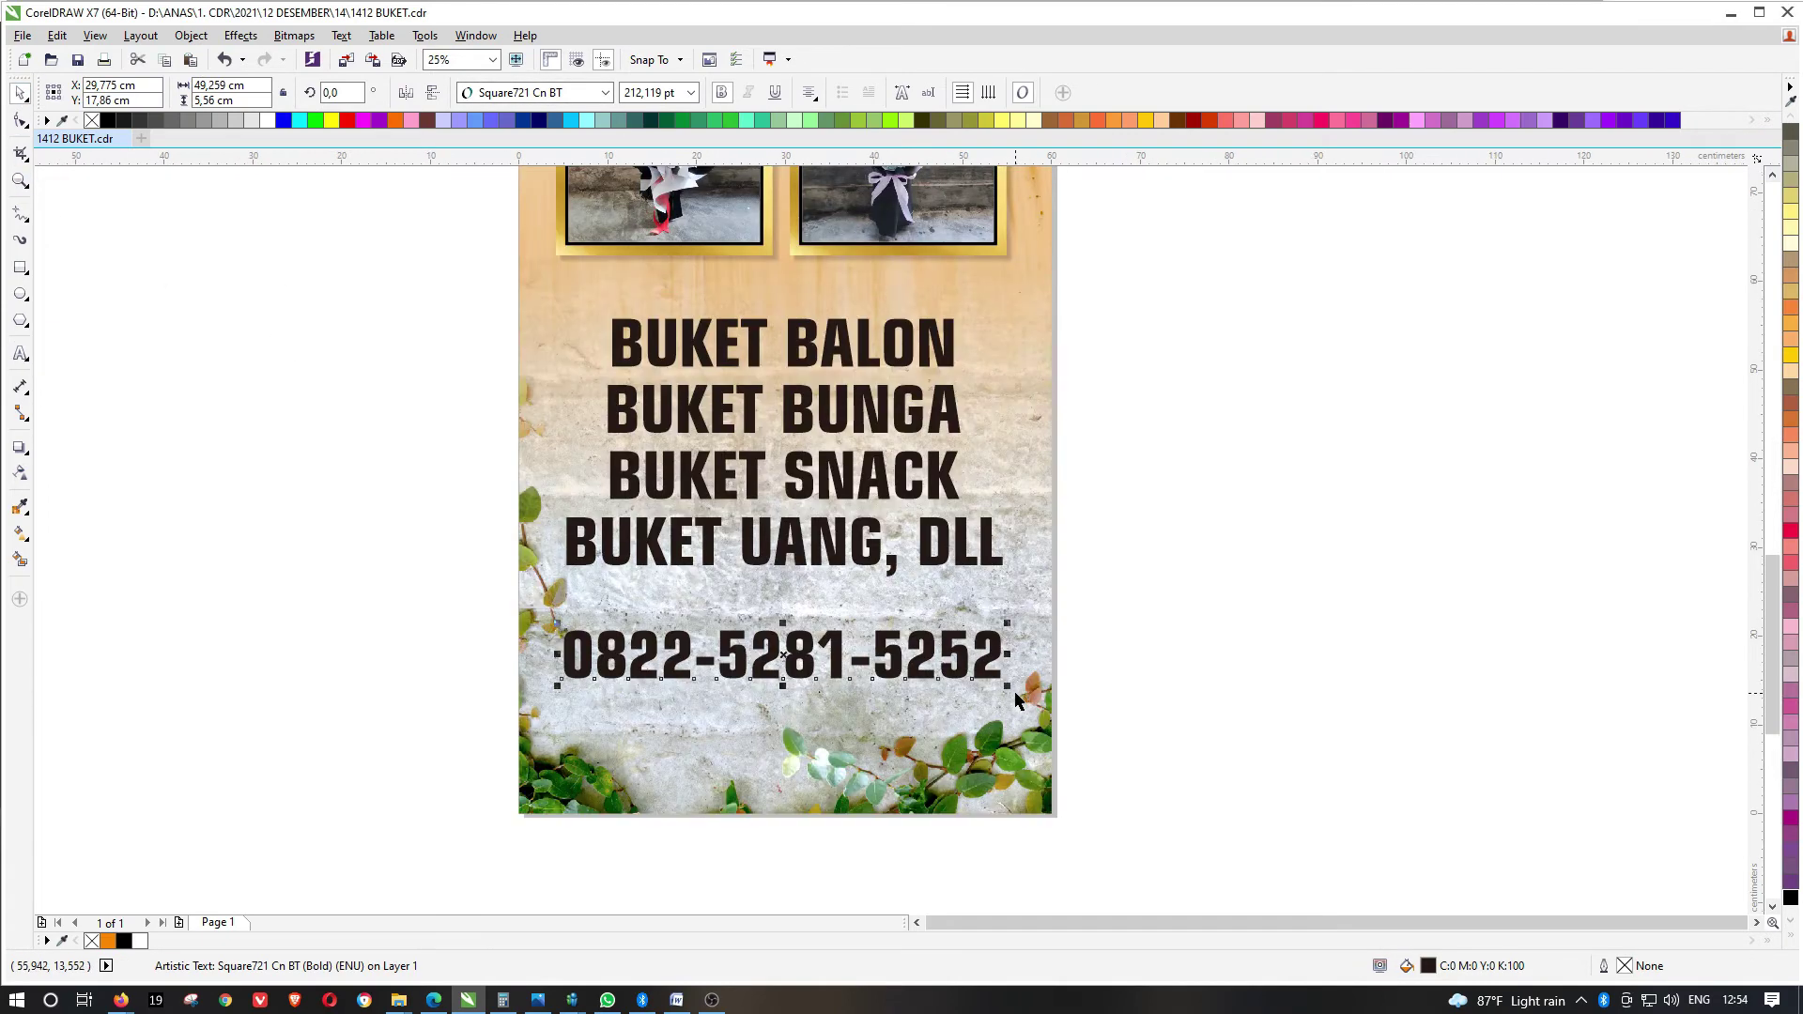
pyautogui.moveTo(1004, 704); pyautogui.dragTo(959, 706)
pyautogui.keyDown('shift'); pyautogui.click(915, 718); pyautogui.keyUp('shift')
pyautogui.press('c')
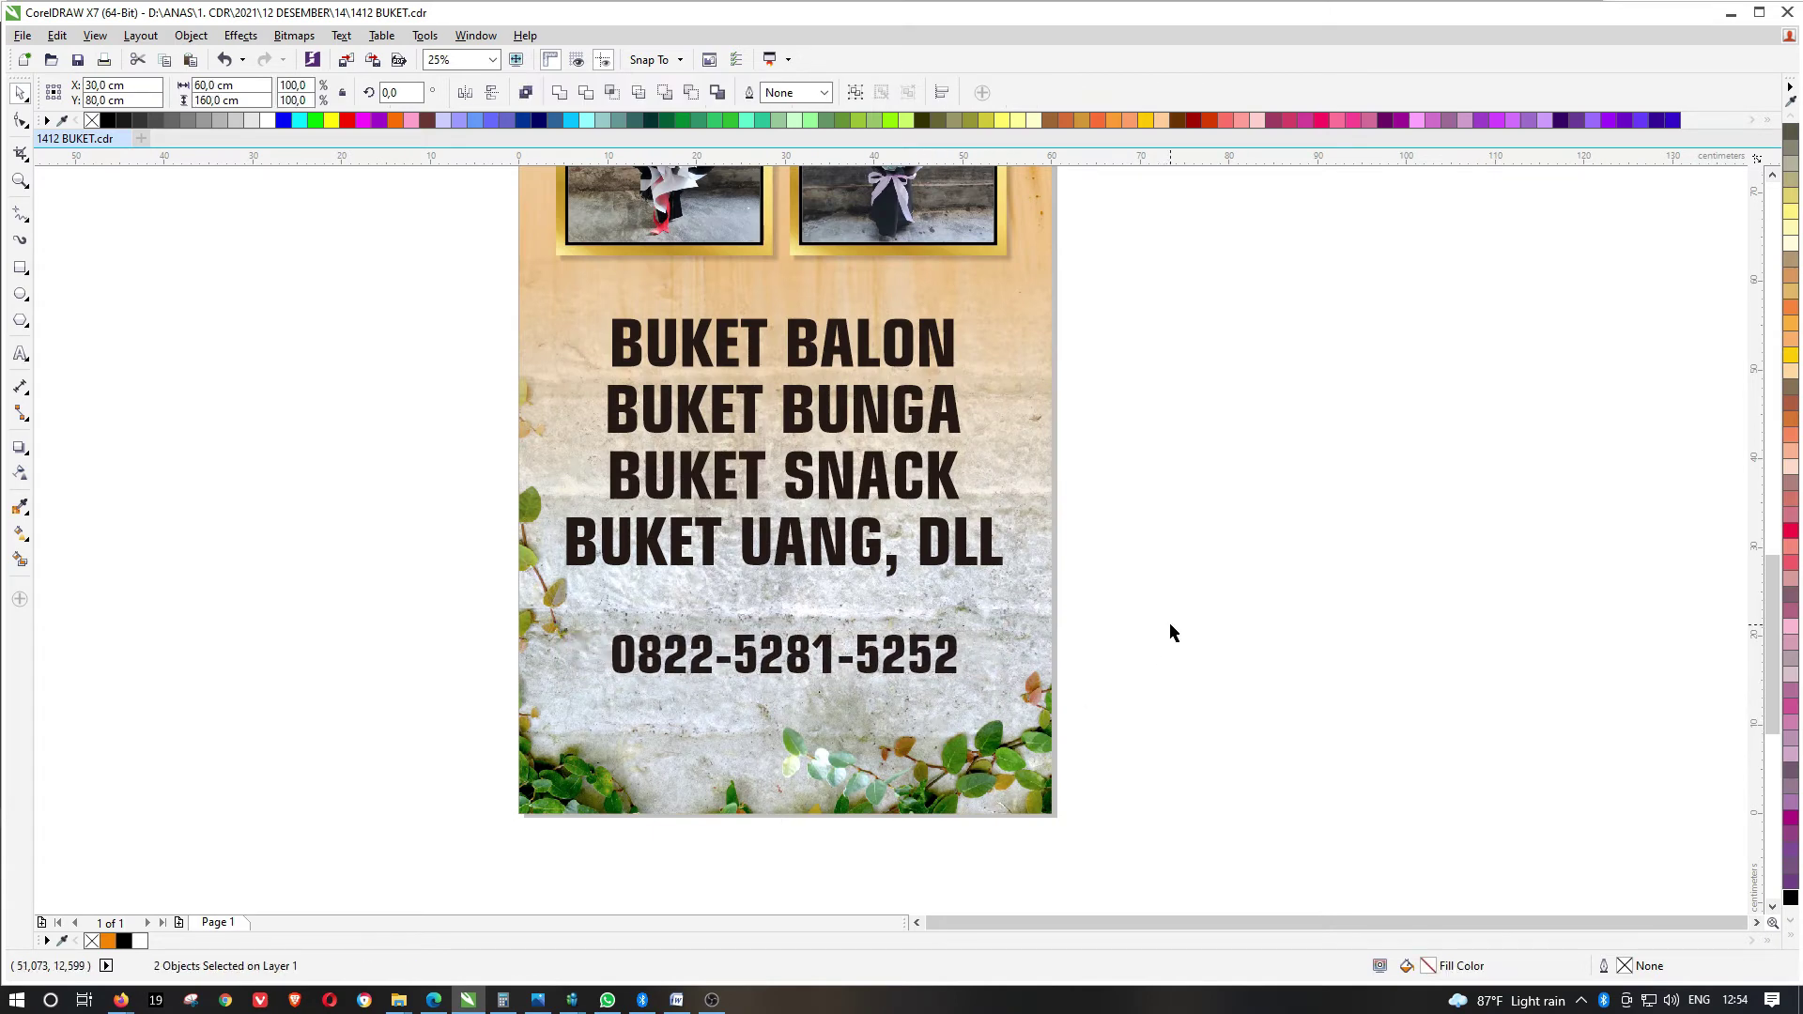
pyautogui.click(1169, 625)
# Change the phone number's font to AvantGarde Bk BT (Bold) and recentre it horizontally on the banner
pyautogui.click(956, 652)
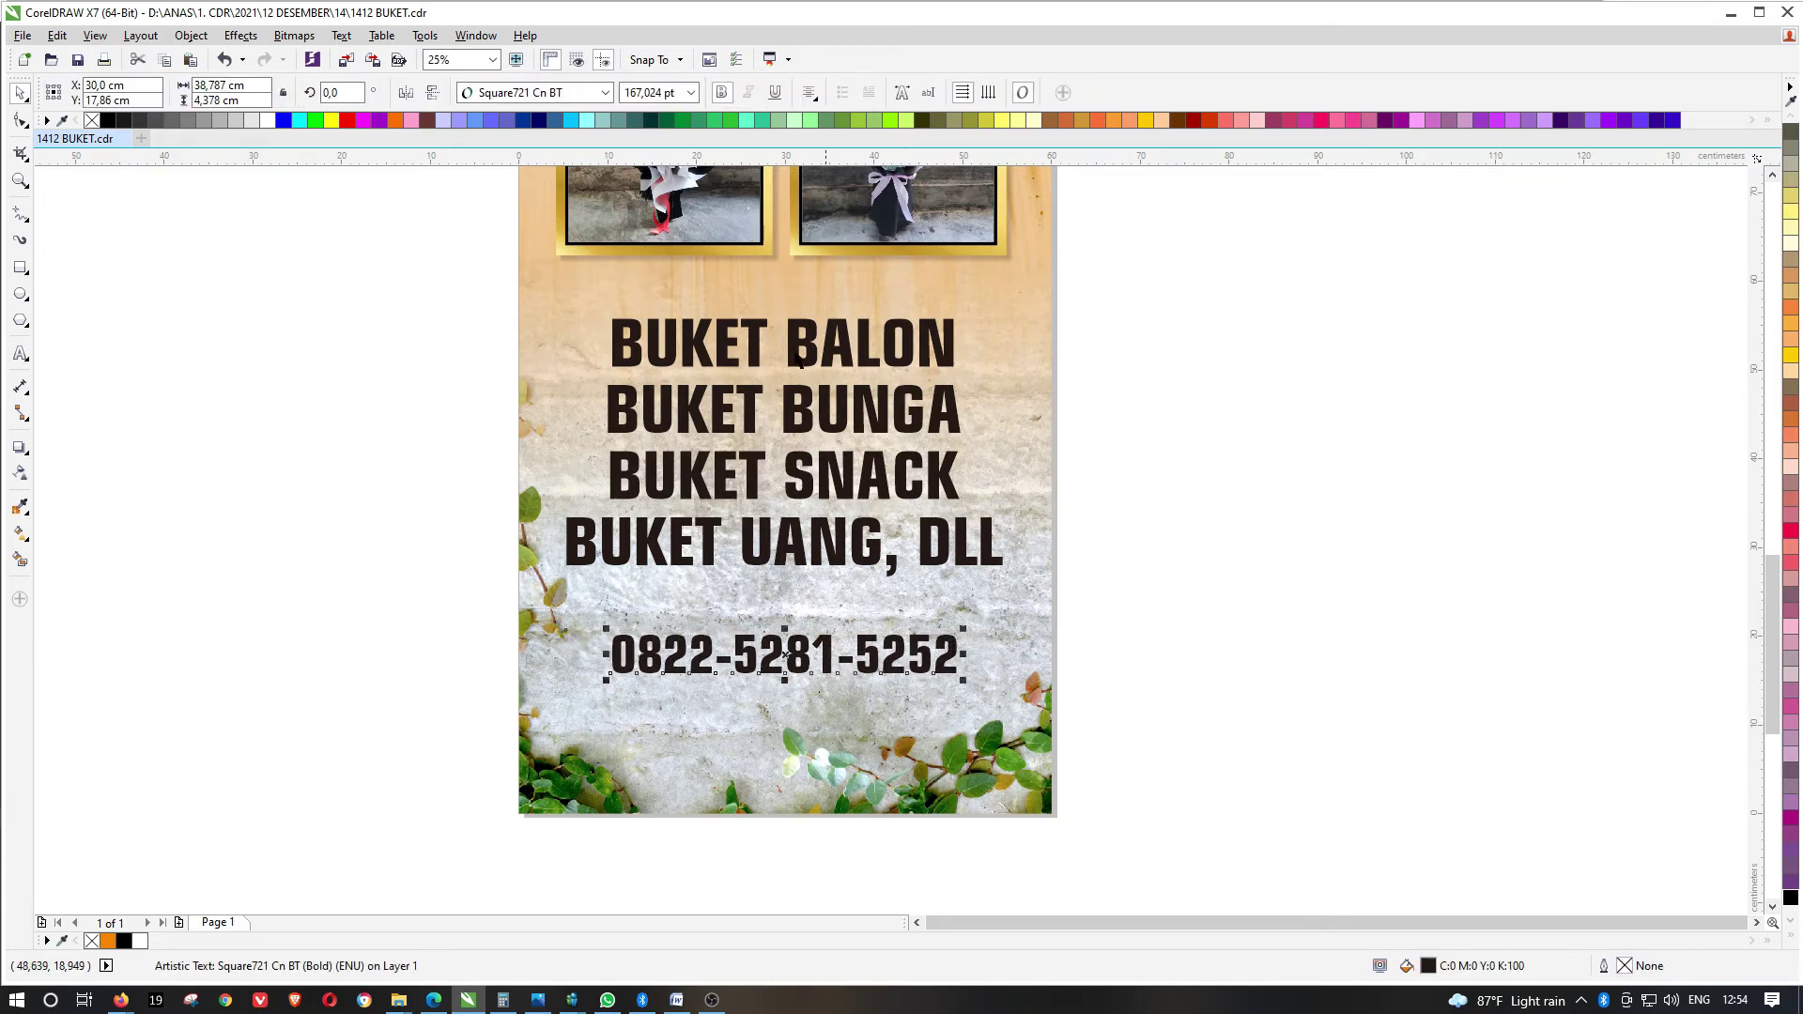
pyautogui.click(558, 93)
pyautogui.write('ave')
pyautogui.press('Down')
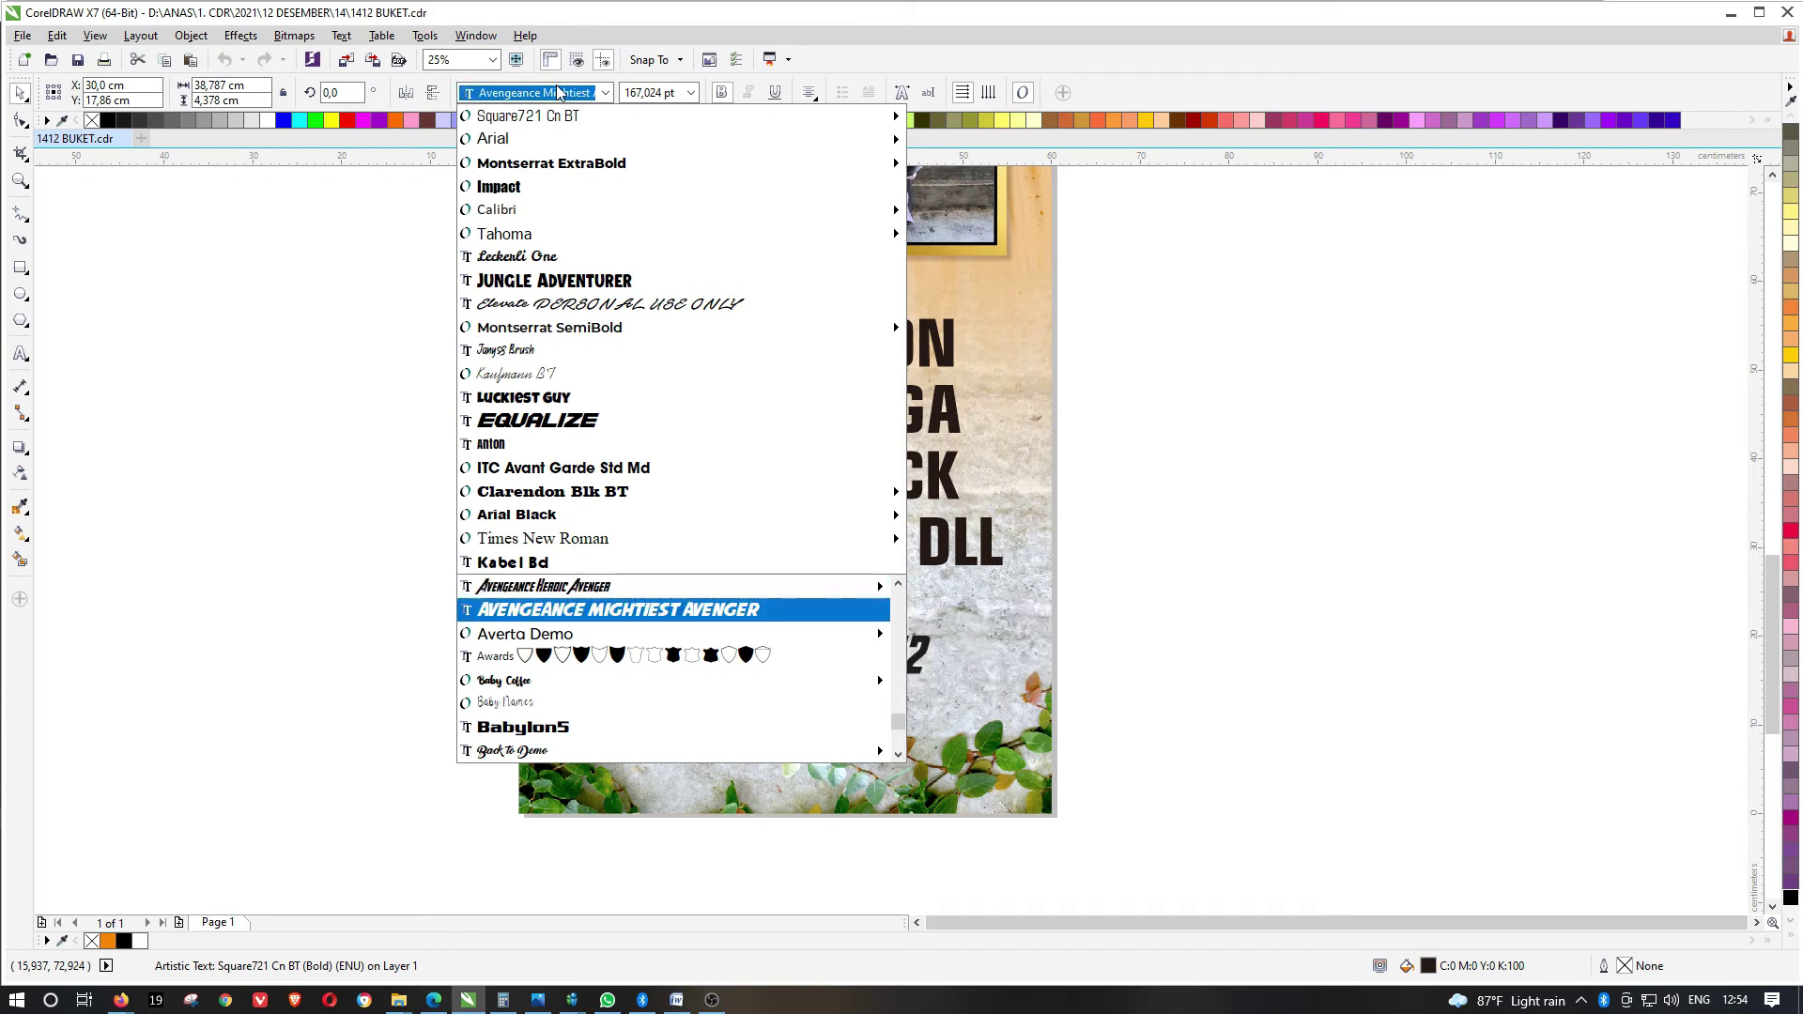
pyautogui.press('Down')
pyautogui.press('Down')
pyautogui.press('Down')
pyautogui.press('Up')
pyautogui.press('Up')
pyautogui.press('Up')
pyautogui.press('Up')
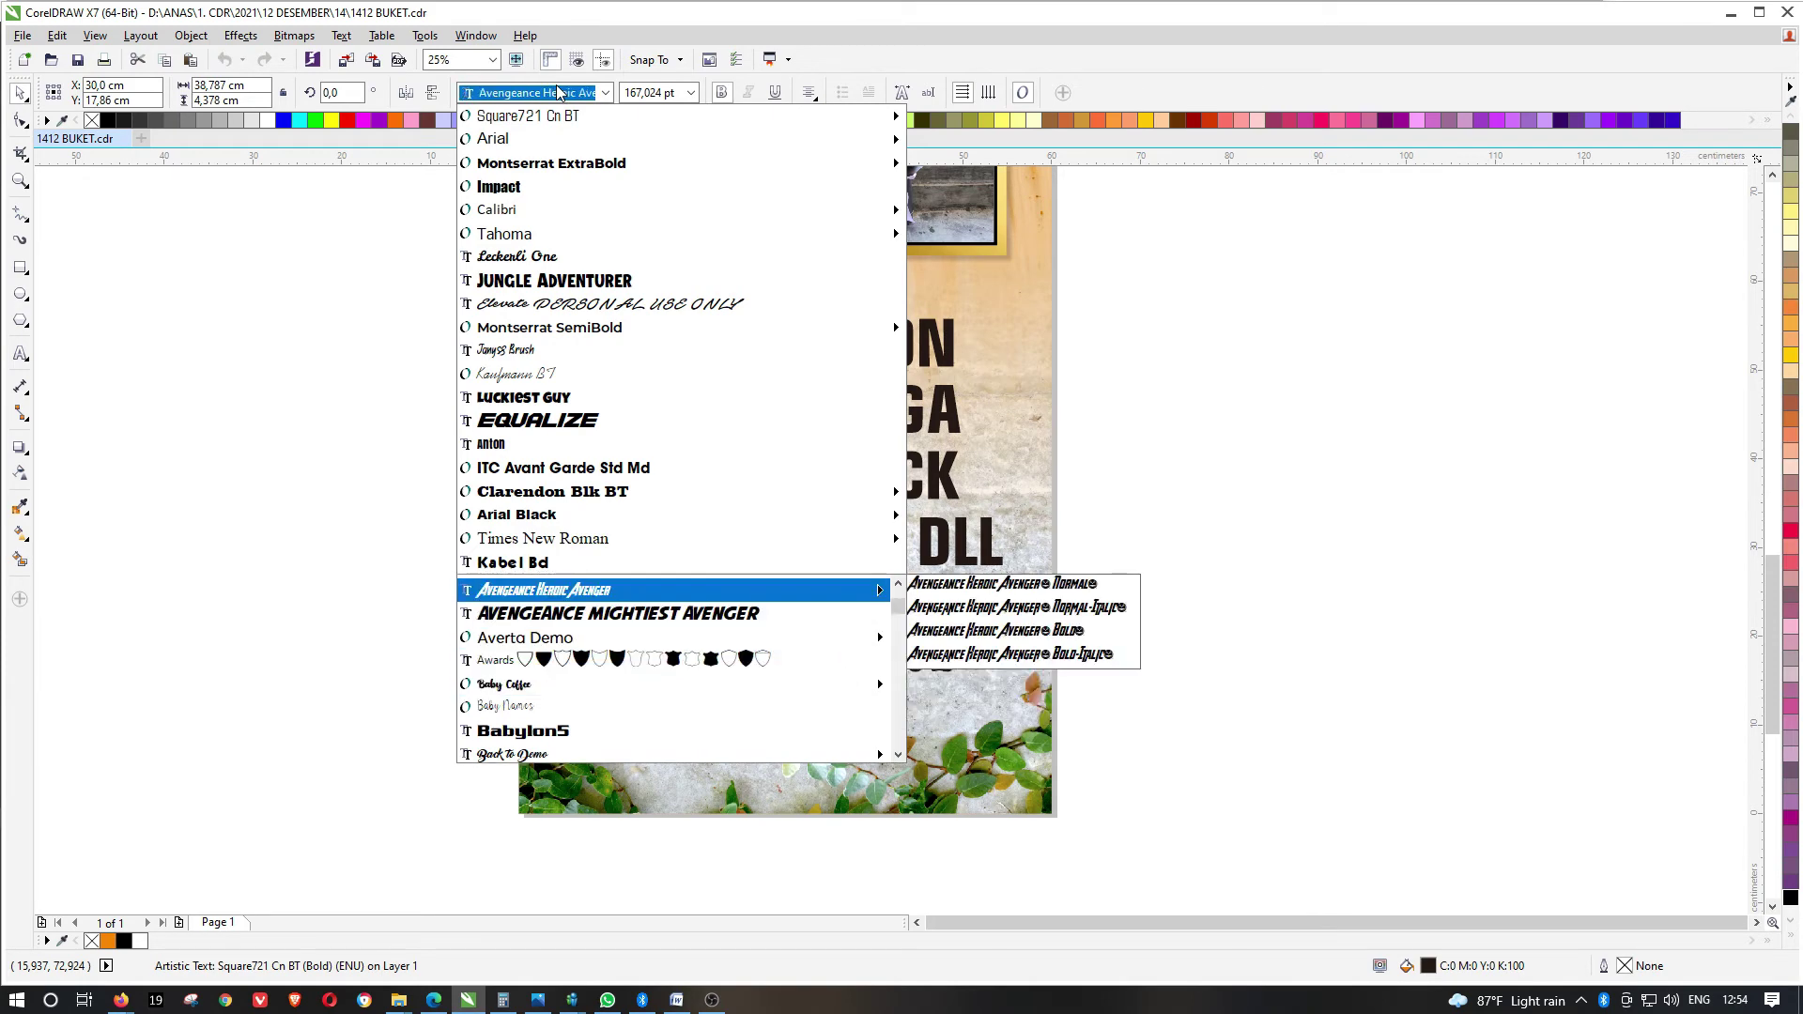
pyautogui.press('Up')
pyautogui.press('Right')
pyautogui.press('Down')
pyautogui.press('Down')
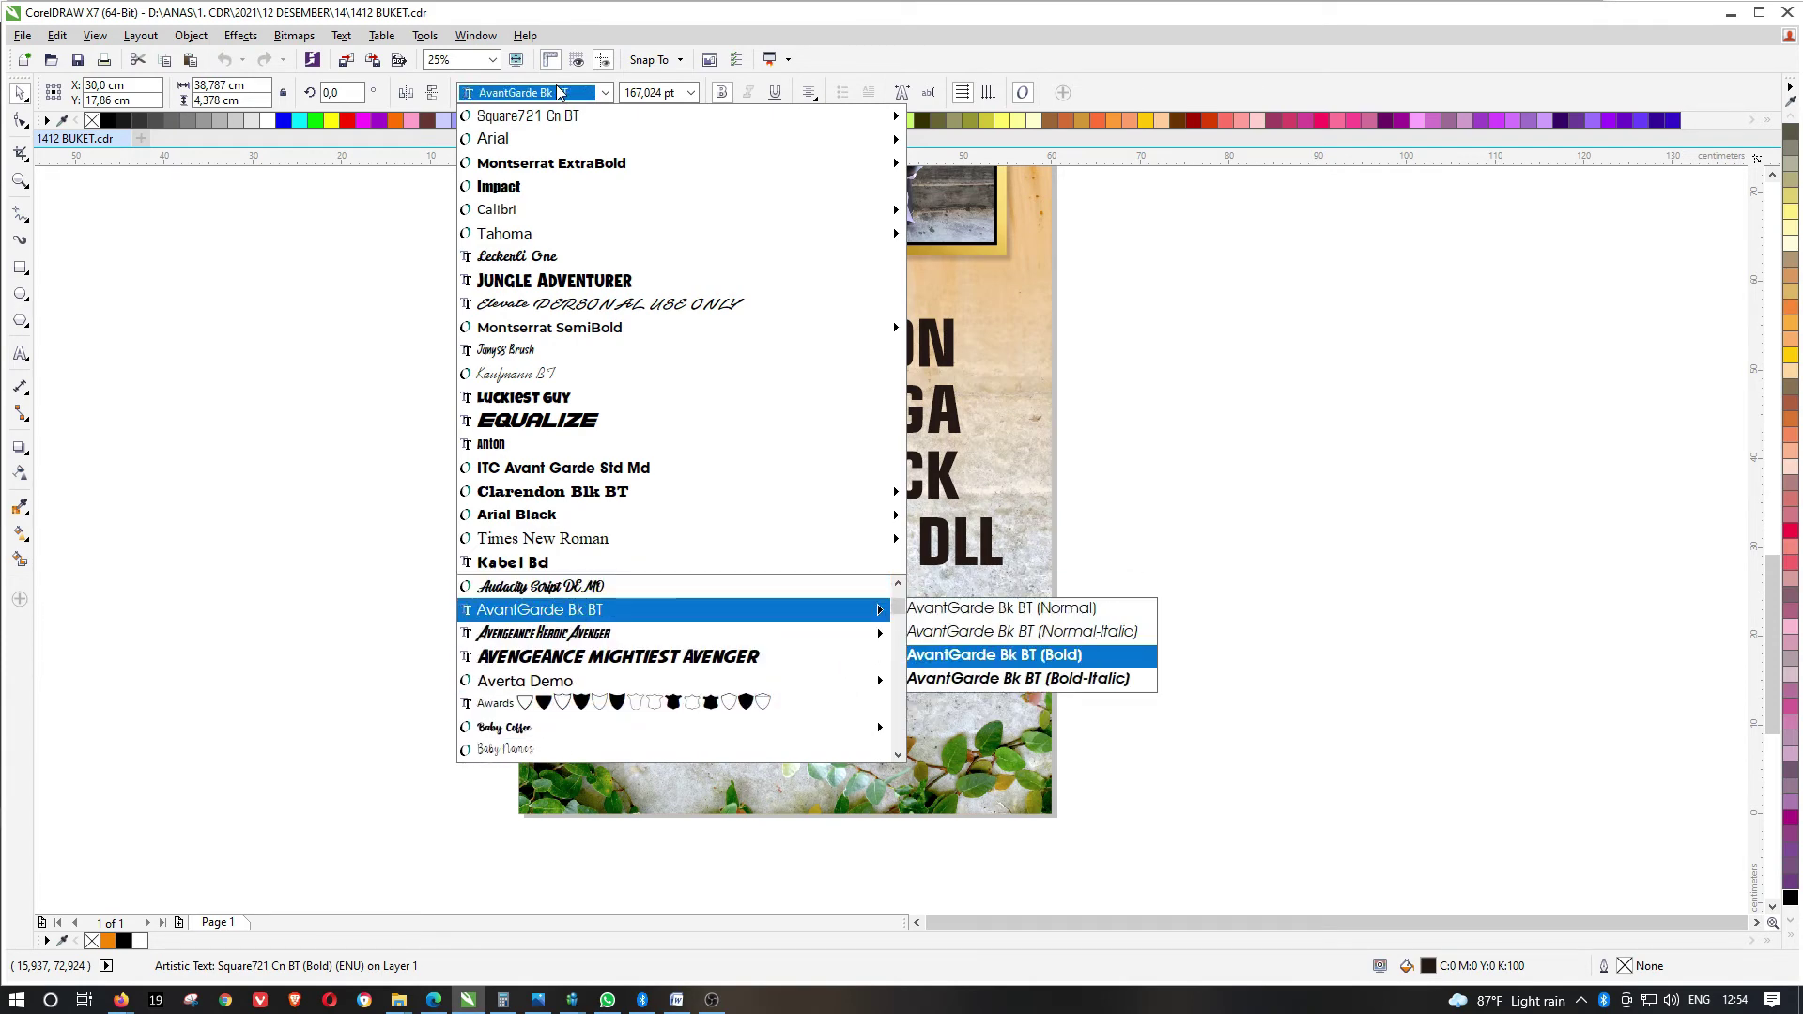
pyautogui.press('Return')
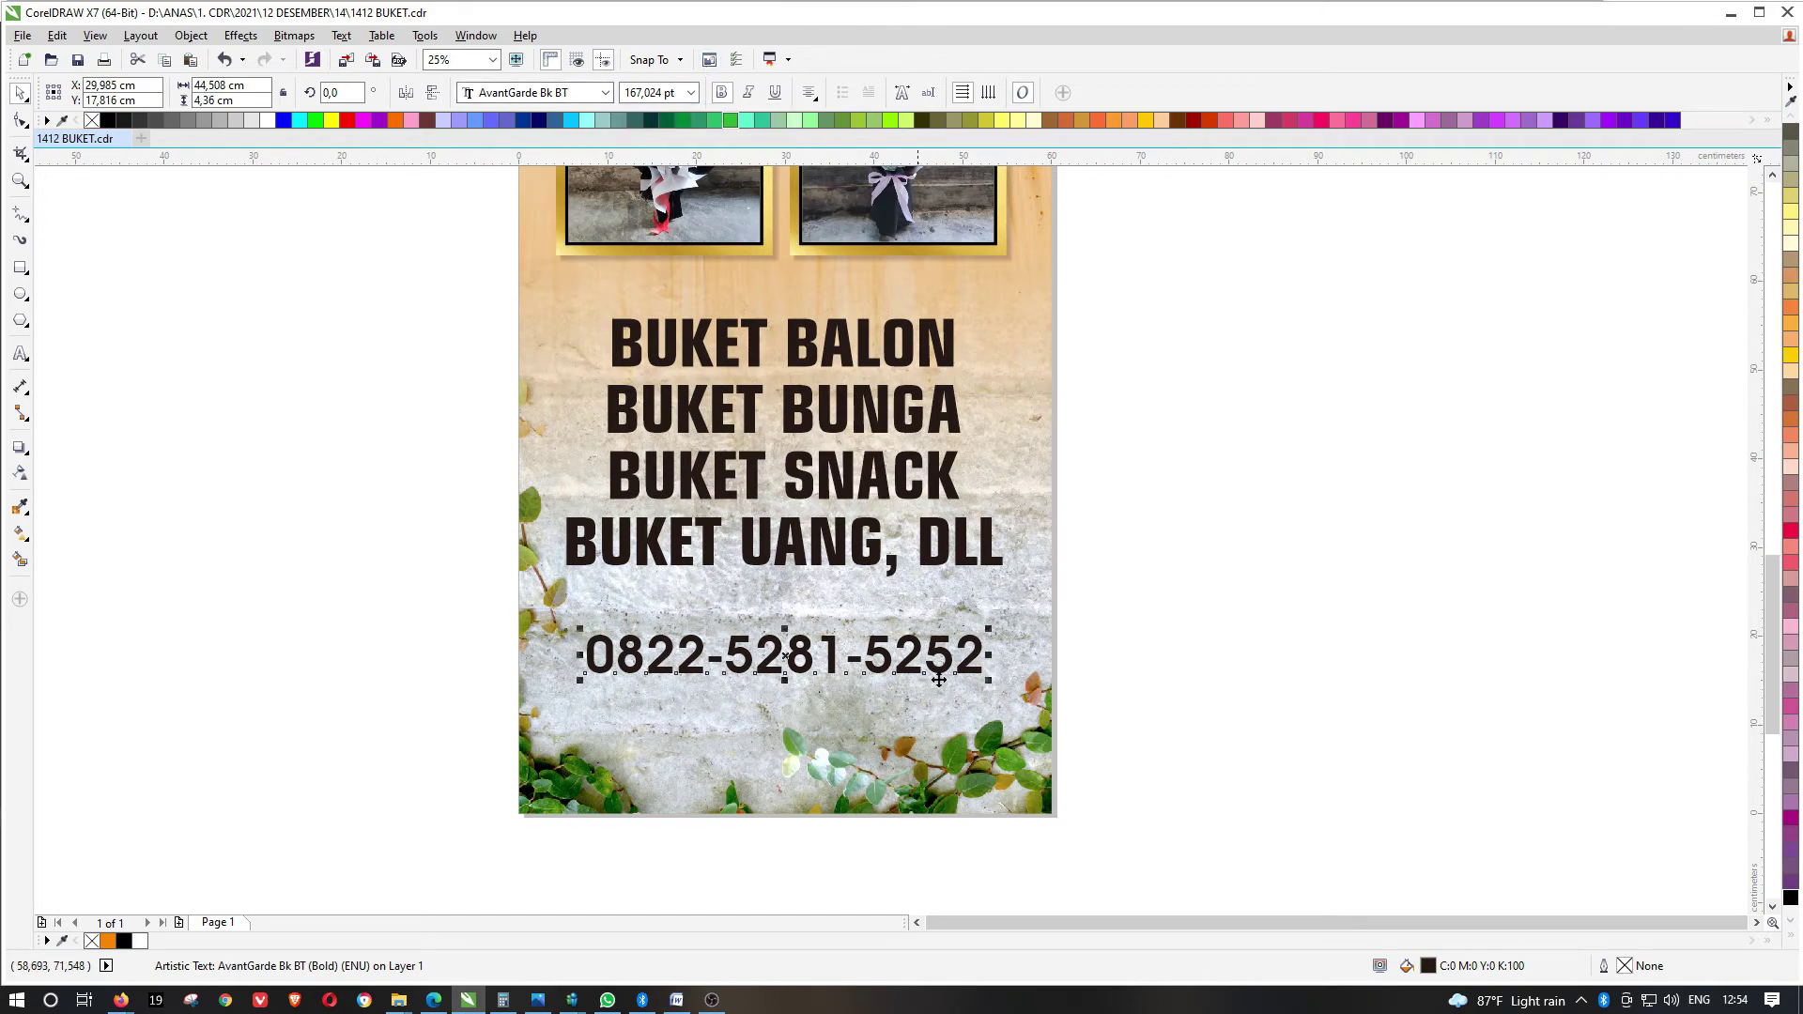
pyautogui.keyDown('shift'); pyautogui.click(1032, 631); pyautogui.keyUp('shift')
pyautogui.press('c')
pyautogui.press('Escape')
# Duplicate the phone number line just below it and replace the copy with the pasted text "uzeflorist", discarding fonts and formatting
pyautogui.moveTo(979, 647); pyautogui.dragTo(974, 693)
pyautogui.rightClick(974, 694)
pyautogui.doubleClick(950, 696)
pyautogui.doubleClick(940, 686)
pyautogui.hotkey('ctrl', 'a')
pyautogui.hotkey('ctrl', 'v')
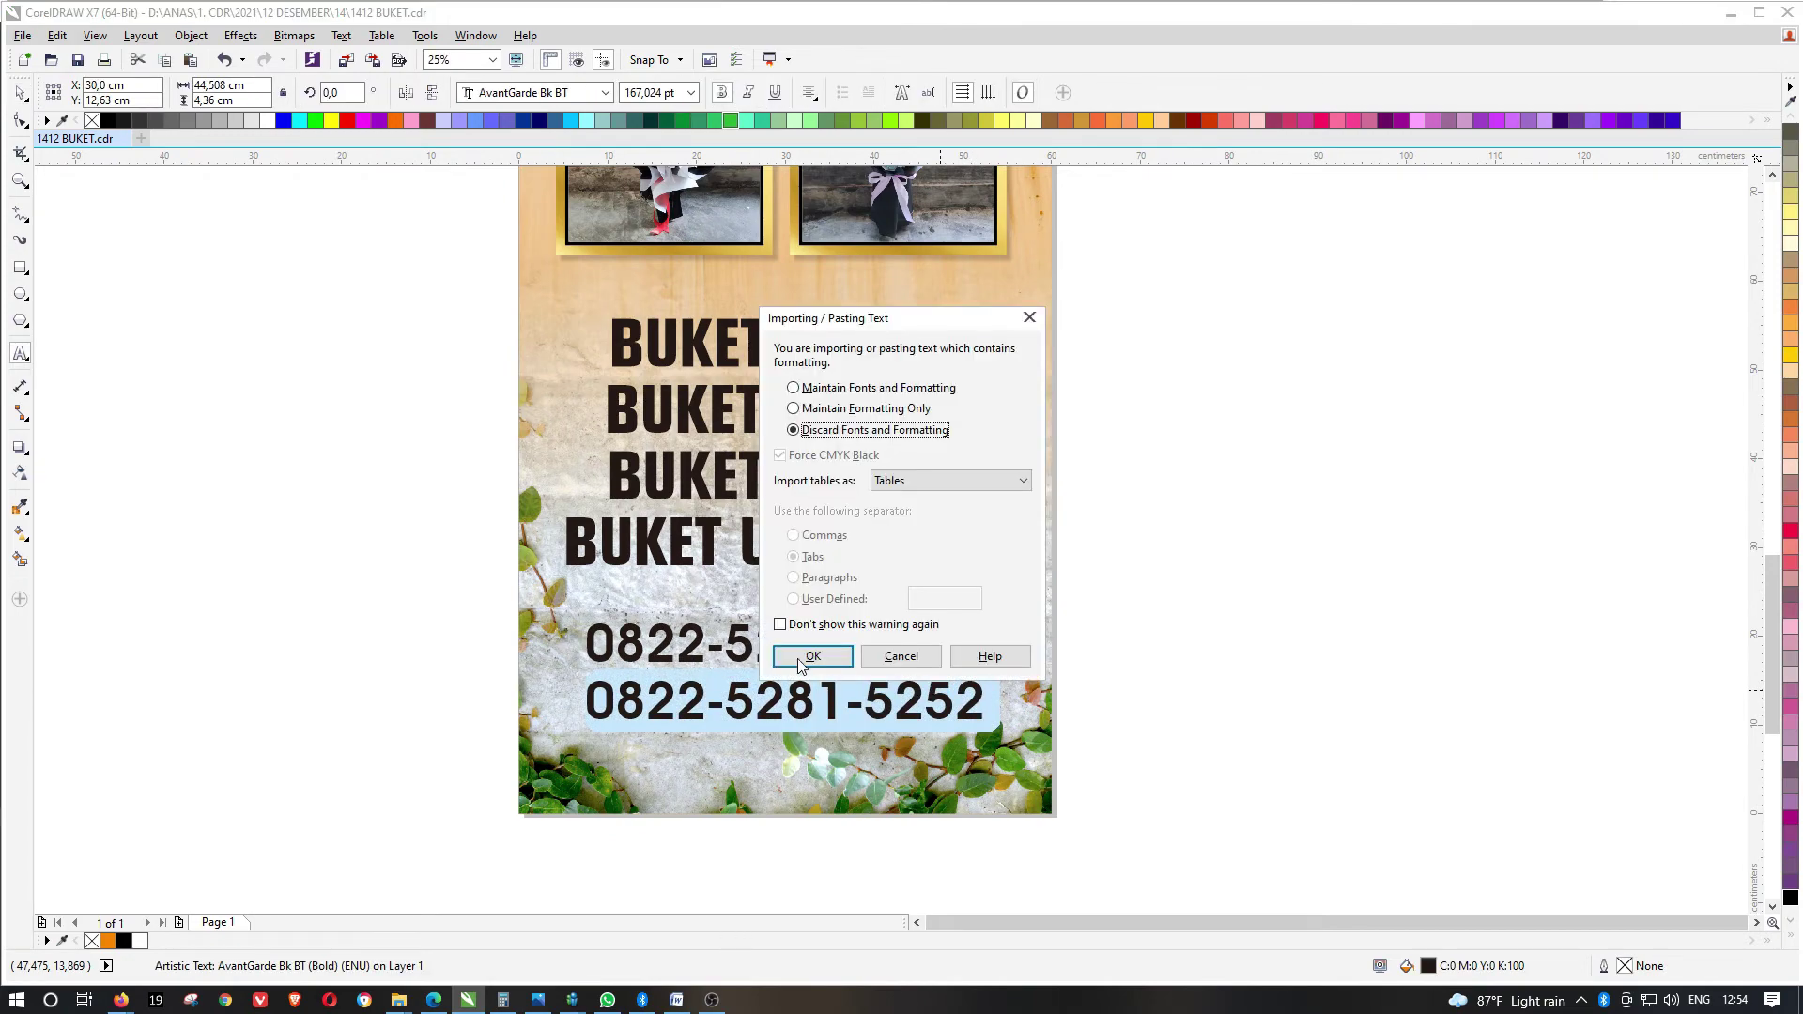
pyautogui.click(799, 655)
pyautogui.click(21, 98)
# Place the Instagram icon immediately before the "uzeflorist" text, scaled down to about 5.8 cm and vertically matched to the line
pyautogui.moveTo(1643, 274); pyautogui.dragTo(659, 514)
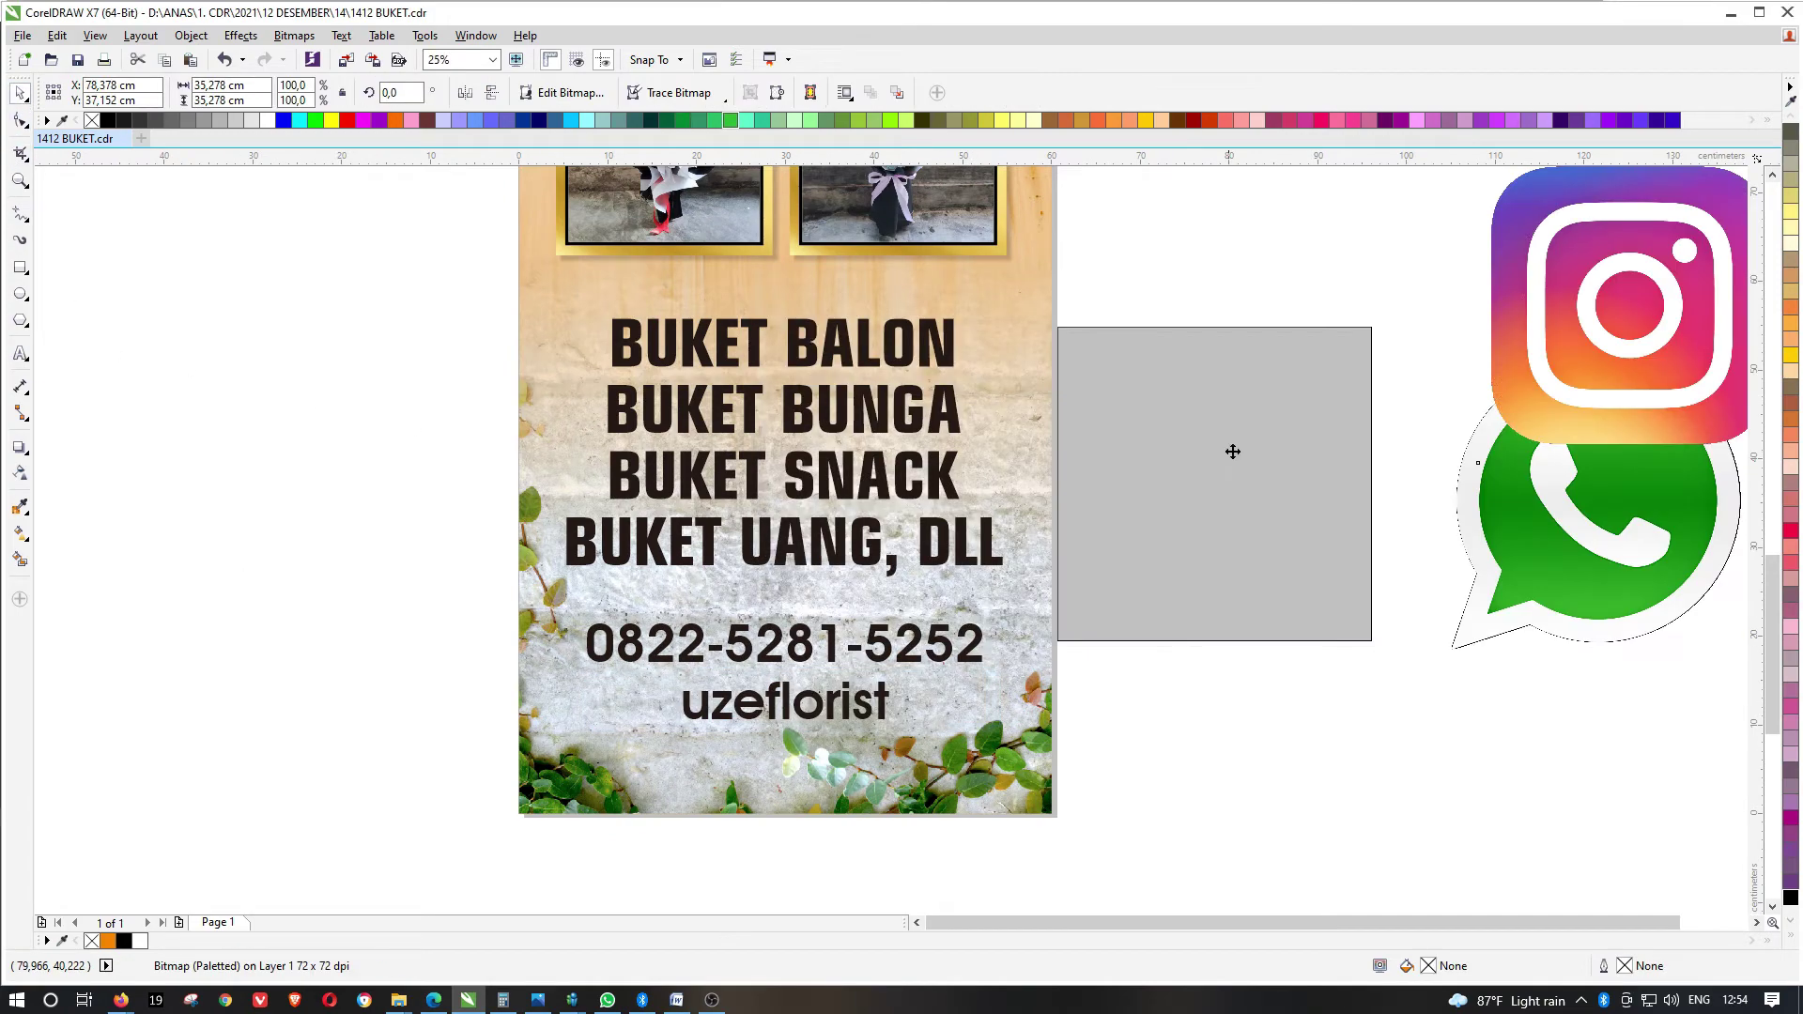
pyautogui.moveTo(797, 389); pyautogui.dragTo(766, 598)
pyautogui.scroll(2, 648, 715)
pyautogui.moveTo(686, 660); pyautogui.dragTo(697, 673)
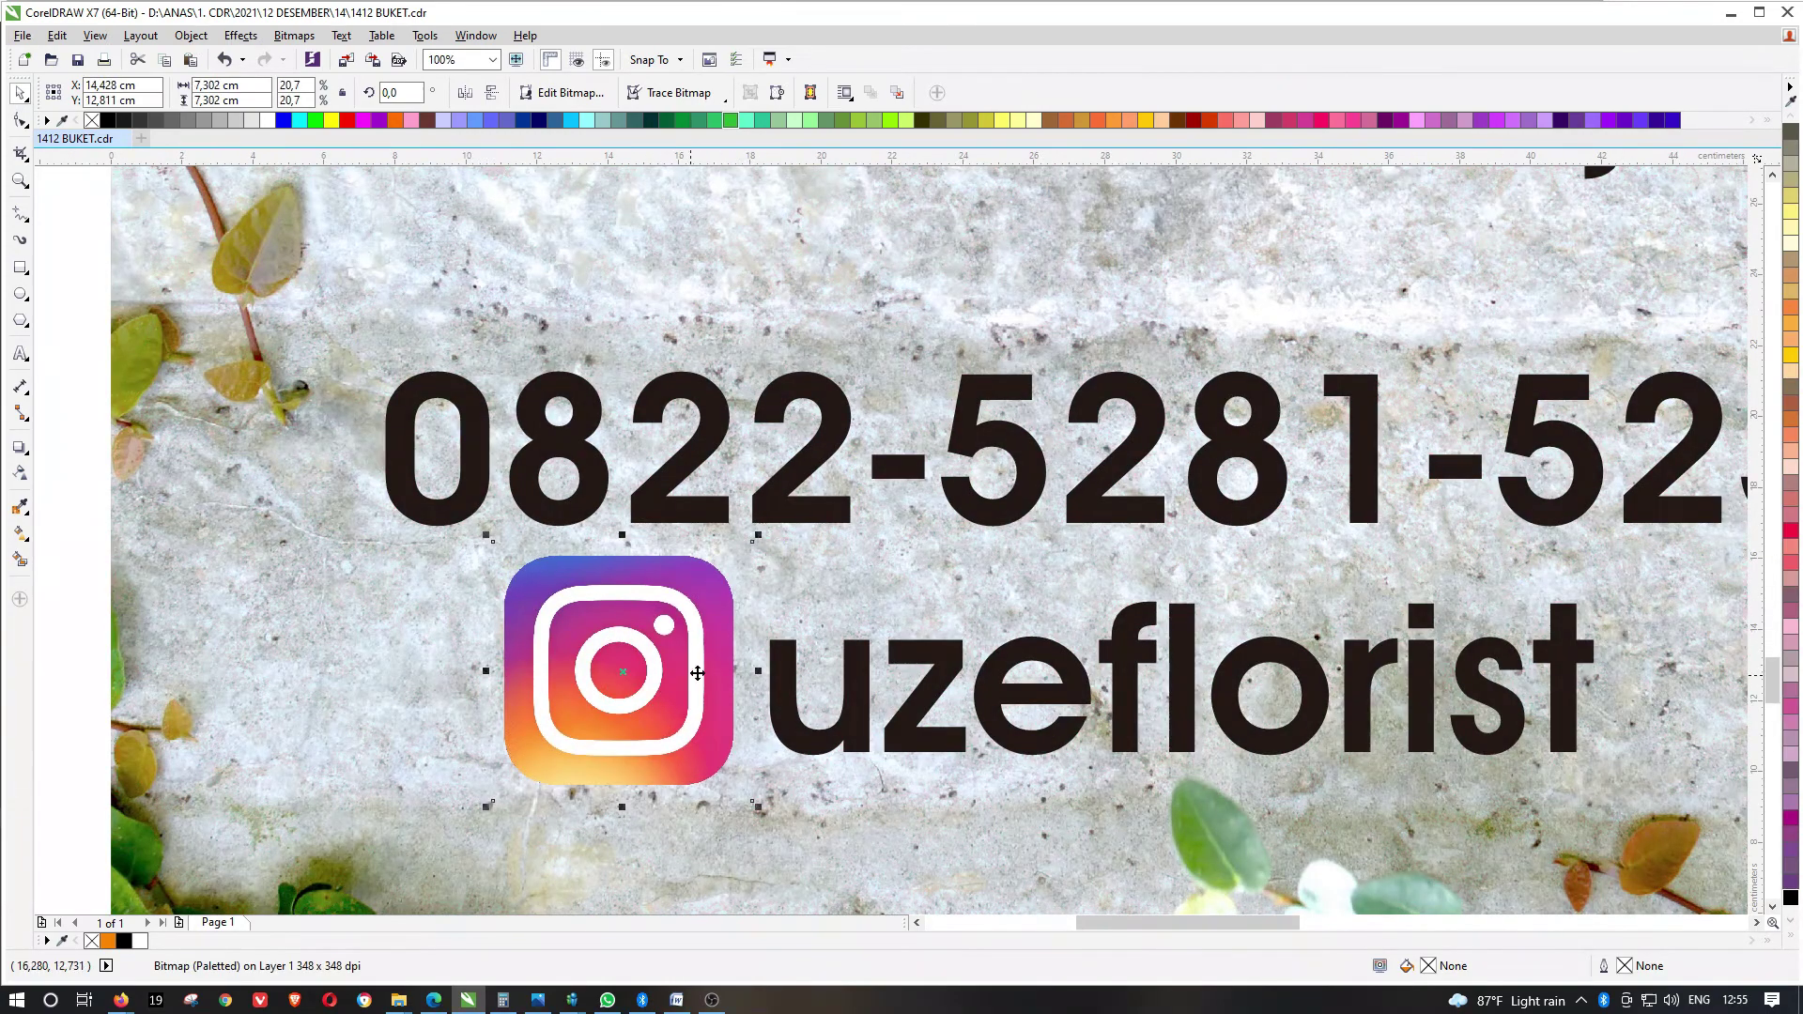
pyautogui.moveTo(761, 532); pyautogui.dragTo(736, 558)
pyautogui.moveTo(654, 649); pyautogui.dragTo(677, 657)
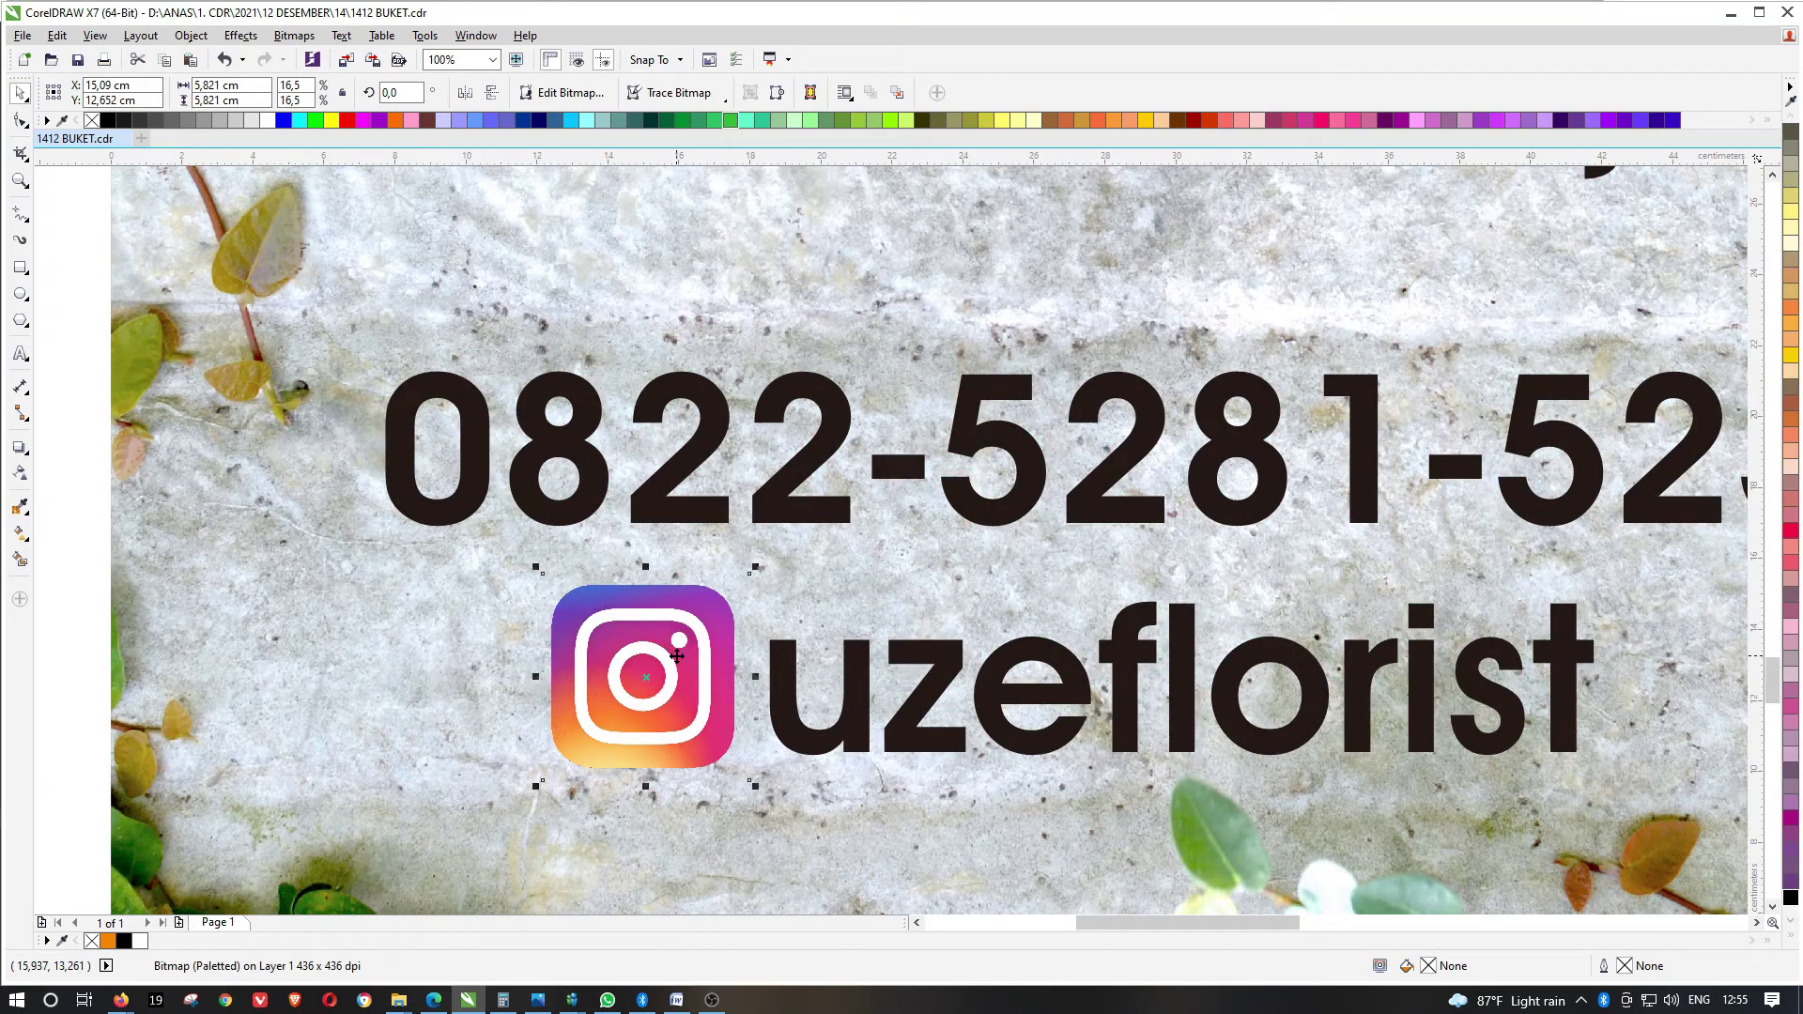
pyautogui.moveTo(677, 656); pyautogui.dragTo(697, 644)
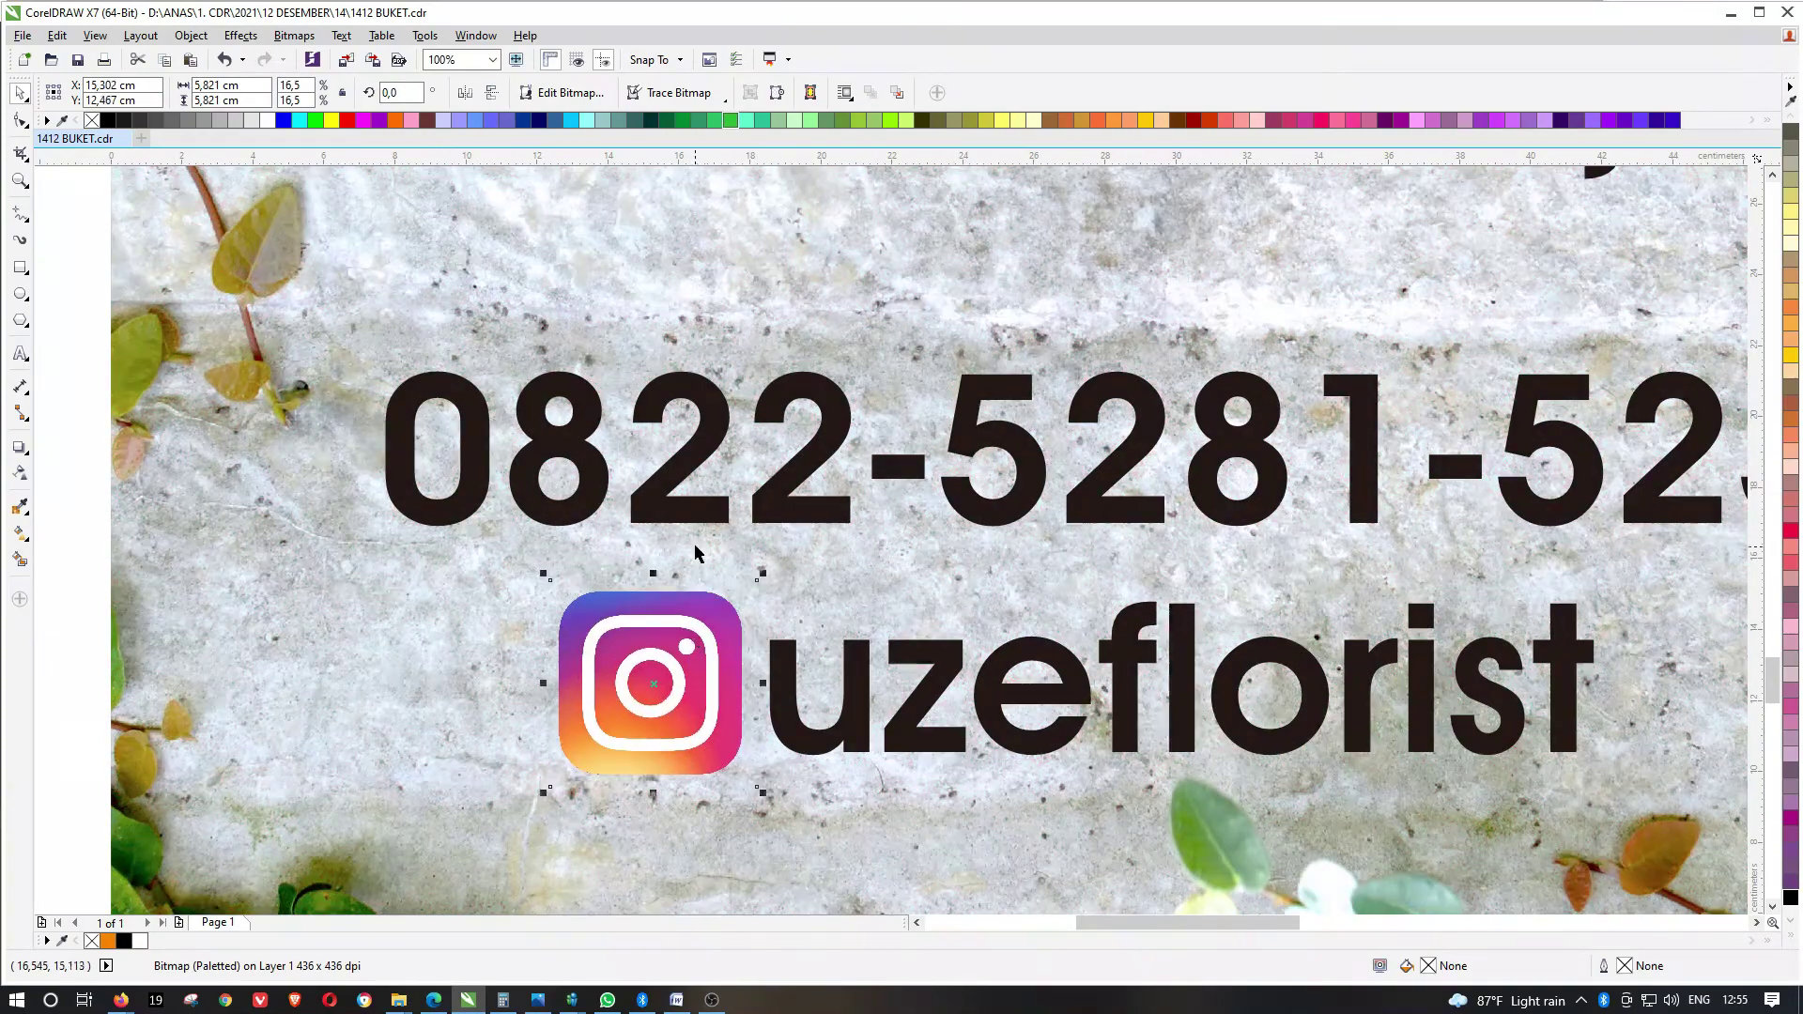
pyautogui.scroll(-1, 693, 542)
pyautogui.scroll(1, 689, 619)
pyautogui.moveTo(690, 575); pyautogui.dragTo(692, 580)
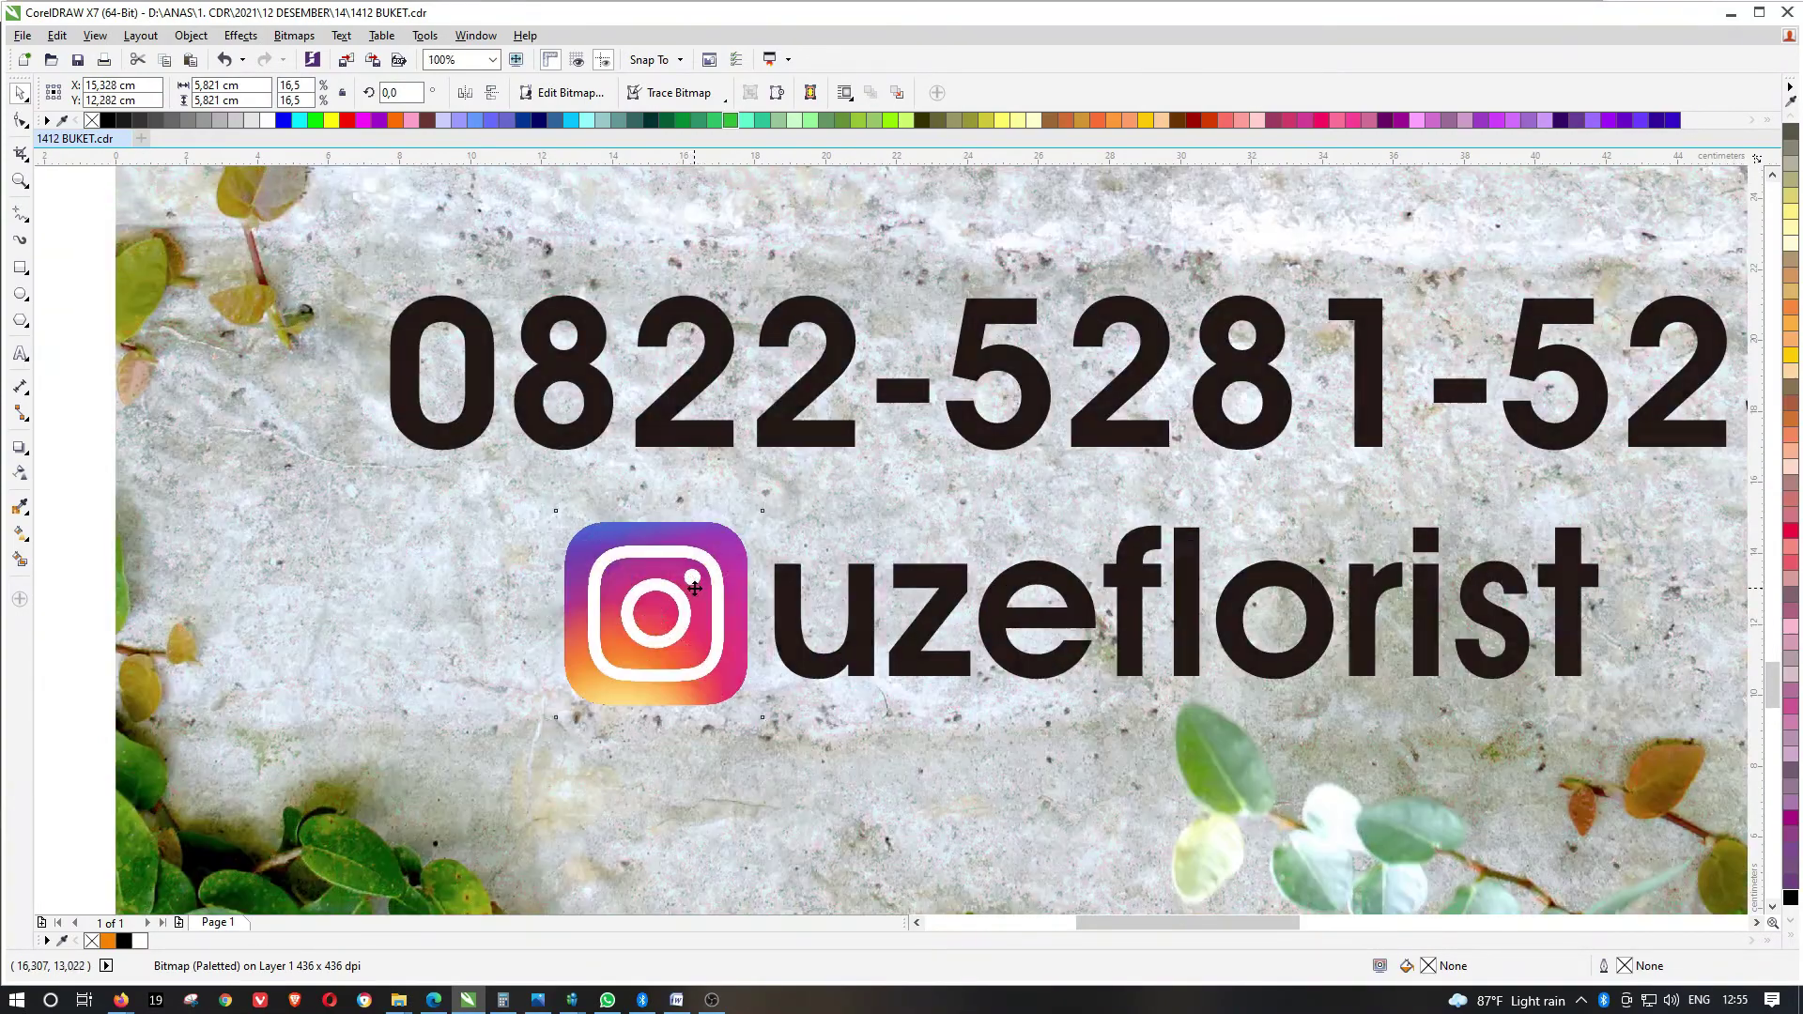
# Place the WhatsApp icon immediately before the phone number, scaled down to about 6.3 cm
pyautogui.scroll(-2, 692, 583)
pyautogui.moveTo(1495, 406); pyautogui.dragTo(372, 498)
pyautogui.moveTo(662, 312); pyautogui.dragTo(768, 463)
pyautogui.scroll(1, 399, 582)
pyautogui.moveTo(655, 554); pyautogui.dragTo(705, 501)
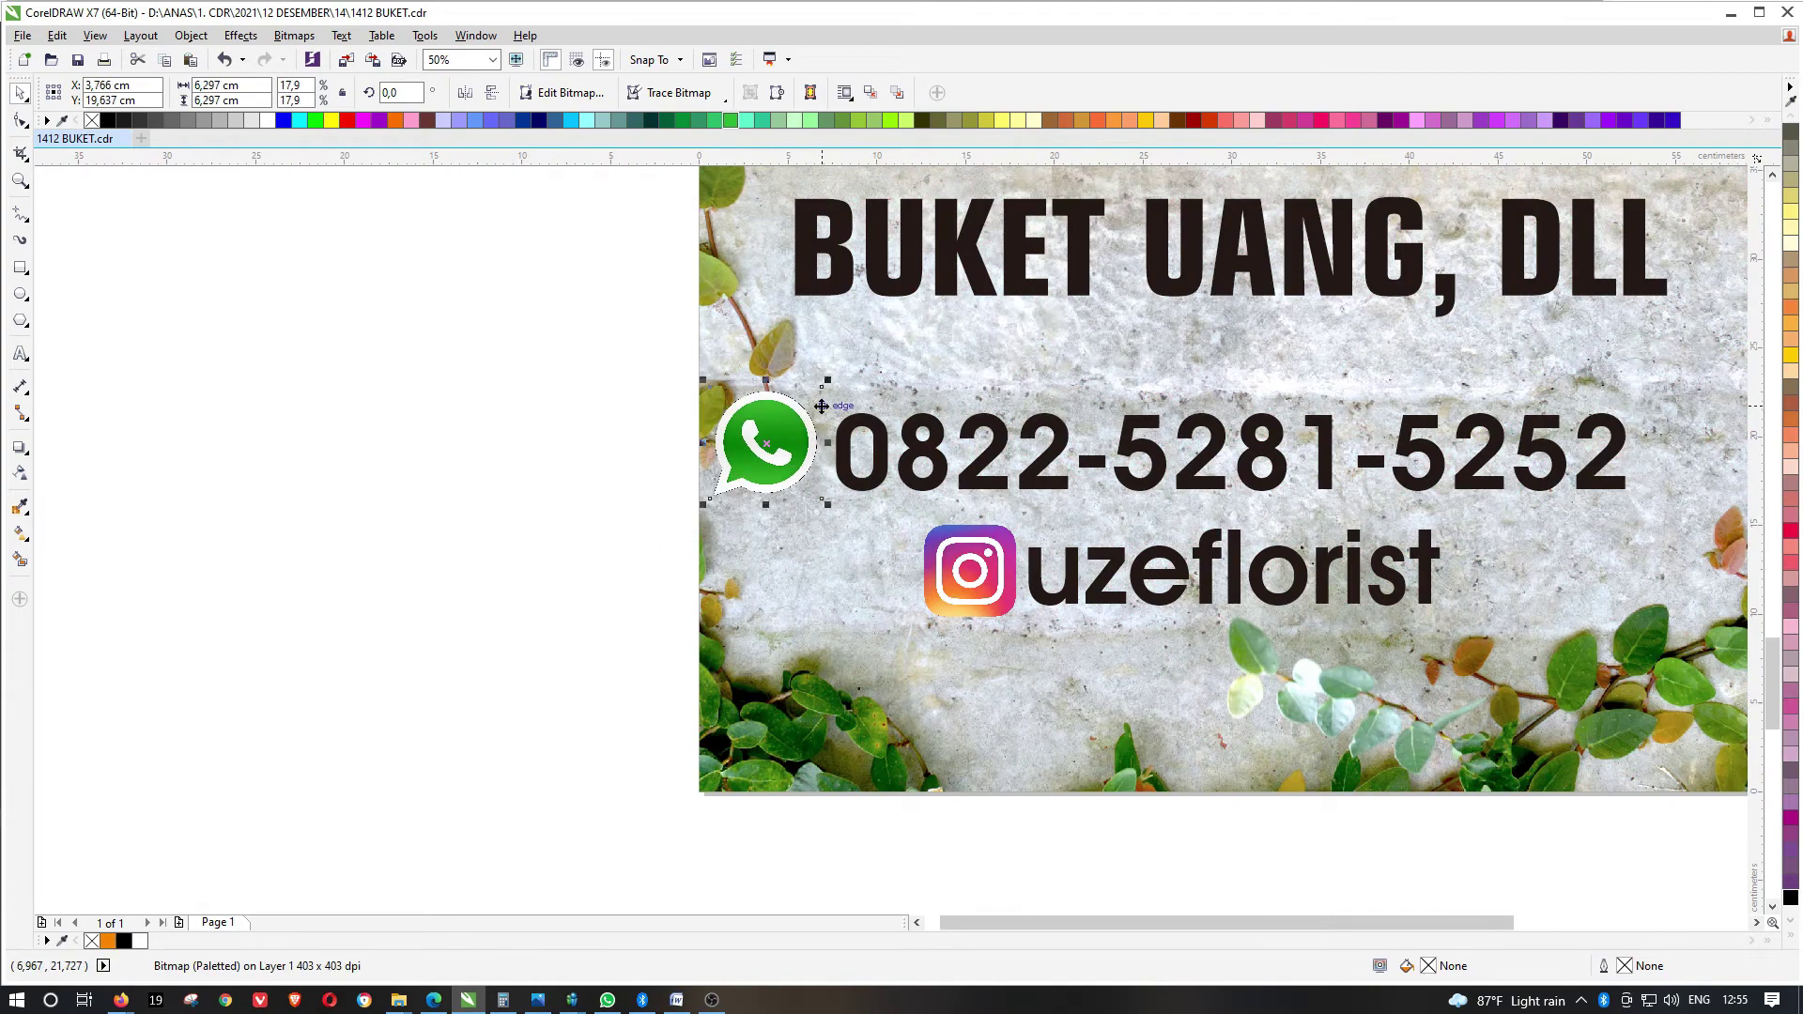
# Scale the WhatsApp icon down to about 5.6 cm and place it close before the phone number
pyautogui.scroll(1, 789, 427)
pyautogui.moveTo(792, 429); pyautogui.dragTo(799, 434)
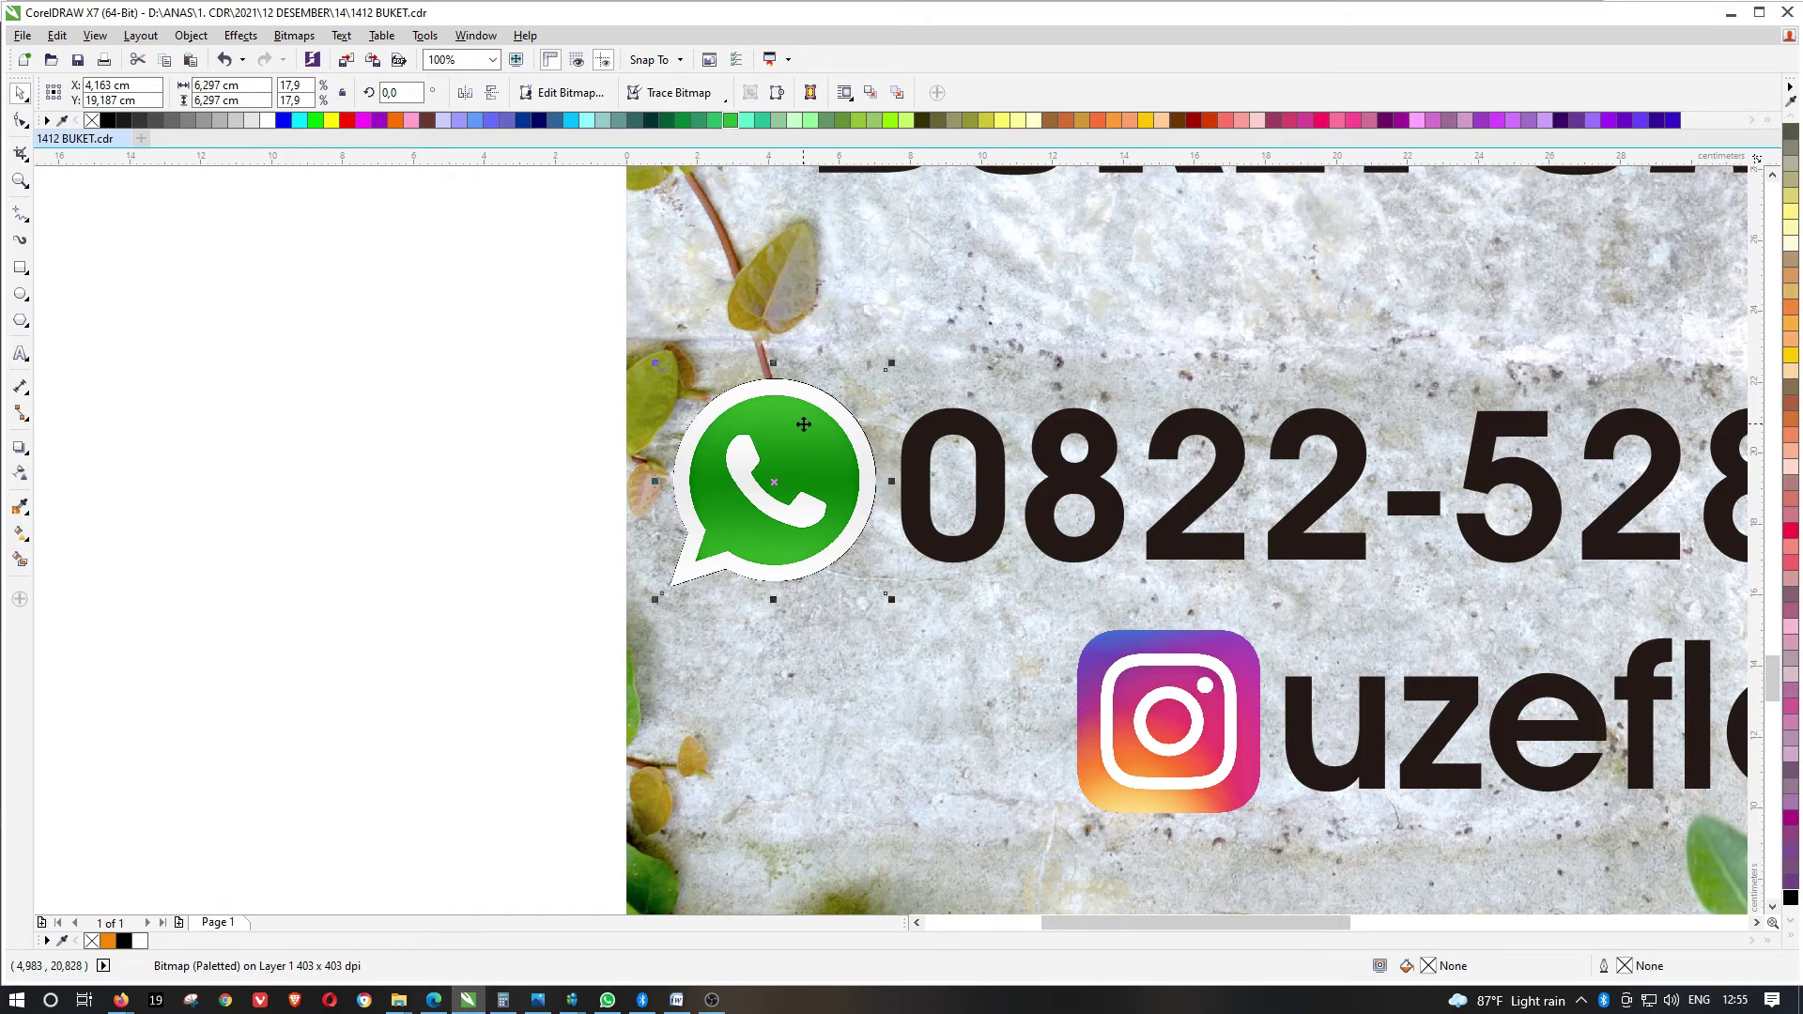
pyautogui.moveTo(885, 369); pyautogui.dragTo(861, 394)
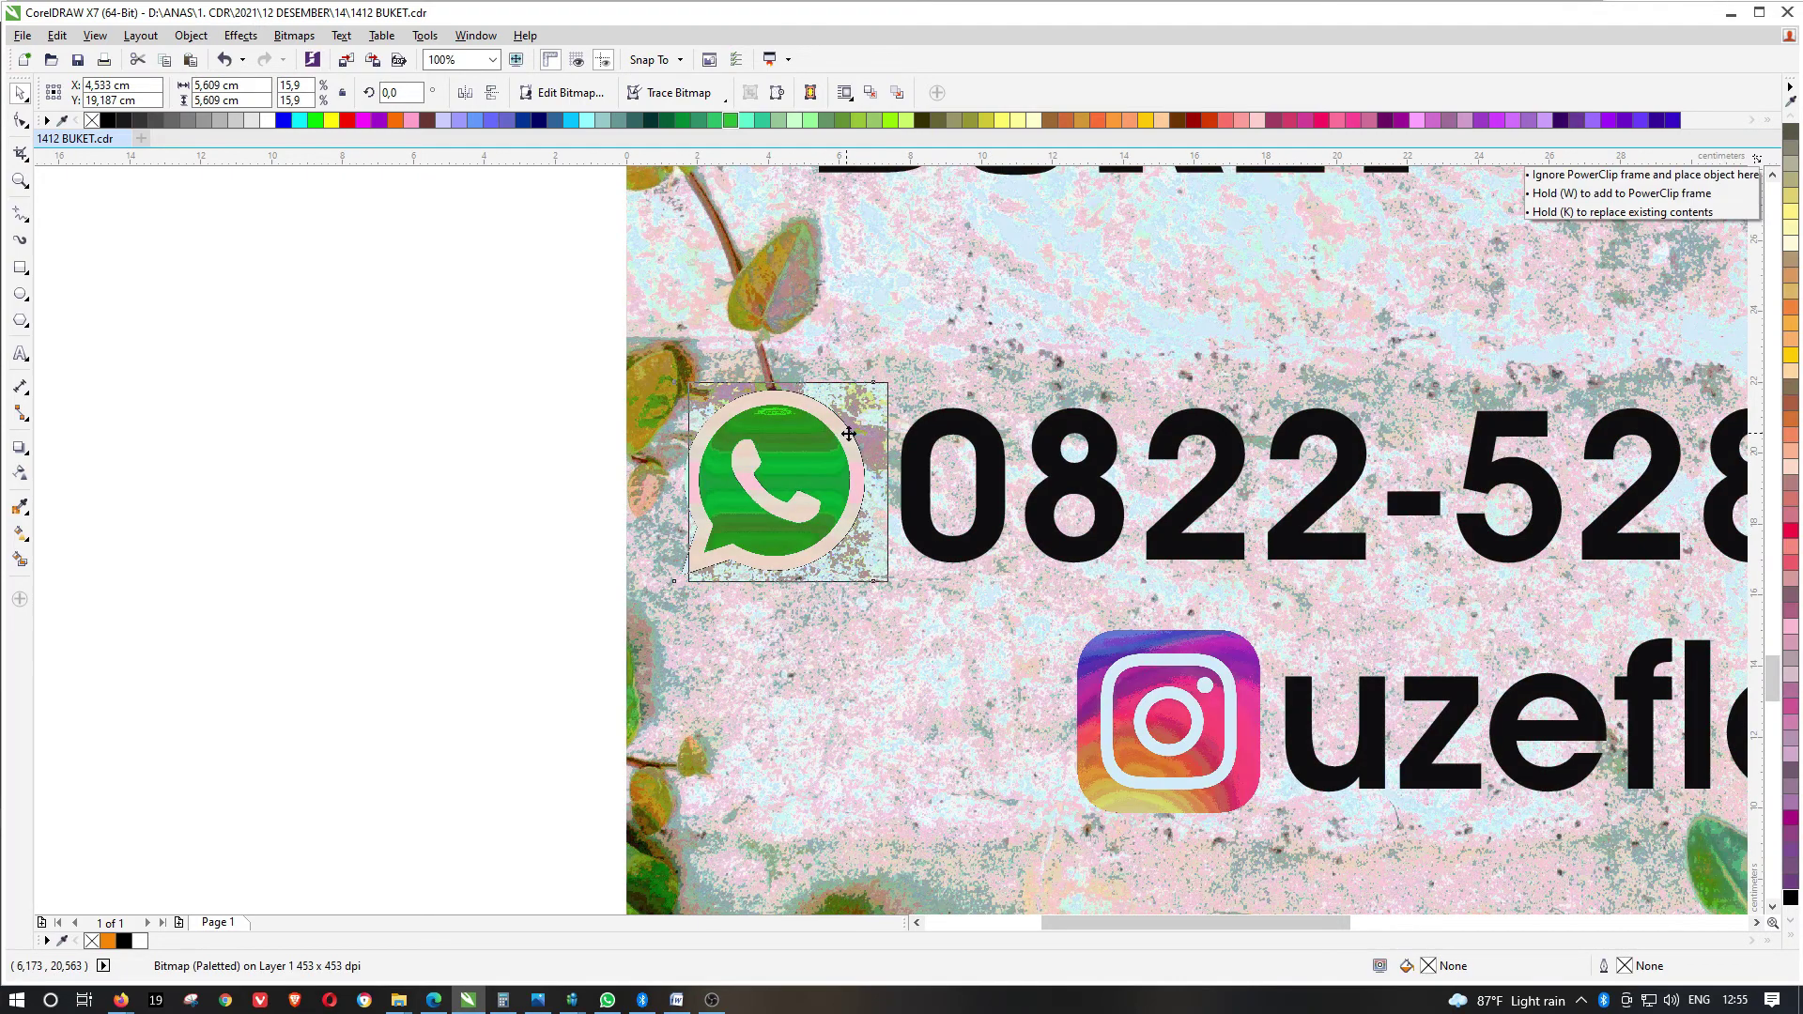
pyautogui.scroll(-2, 822, 434)
pyautogui.scroll(2, 1002, 573)
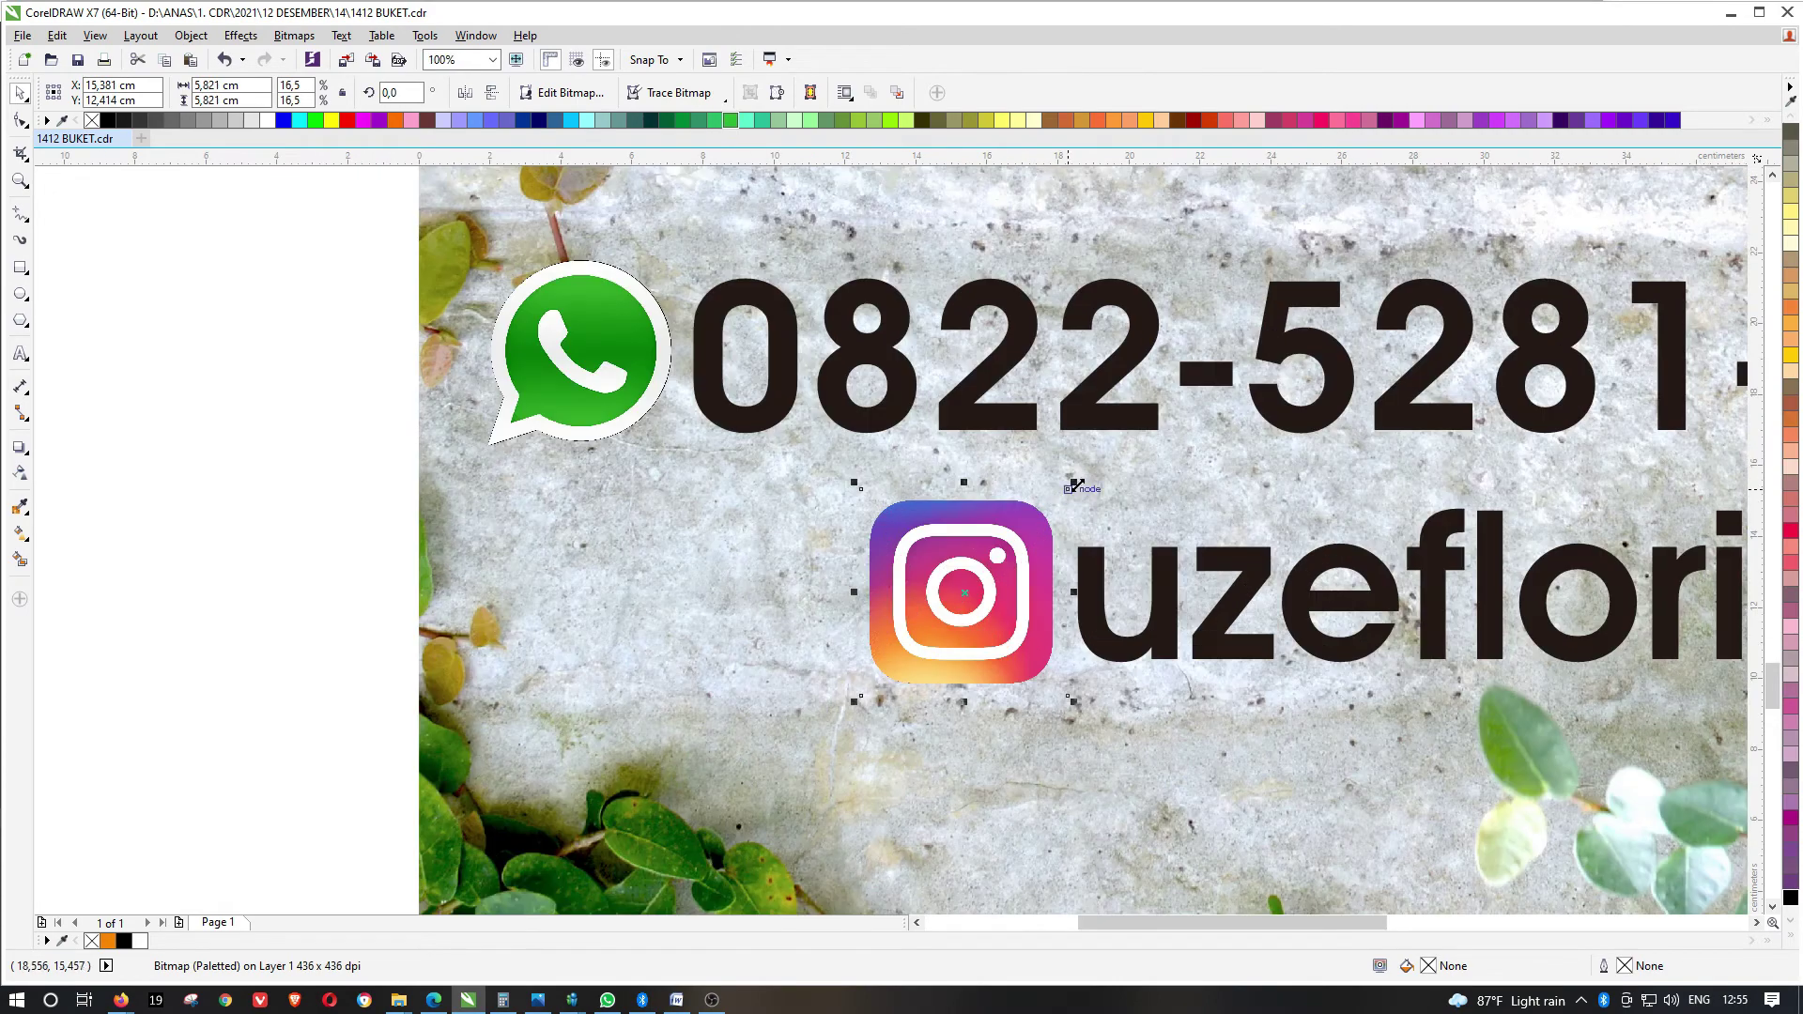
# Group the two contact lines with their icons and centre the group vertically in line with the banner background
pyautogui.scroll(-4, 1077, 500)
pyautogui.moveTo(1489, 394); pyautogui.dragTo(767, 618)
pyautogui.hotkey('ctrl', 'g')
pyautogui.keyDown('shift'); pyautogui.click(1002, 569); pyautogui.keyUp('shift')
pyautogui.press('e')
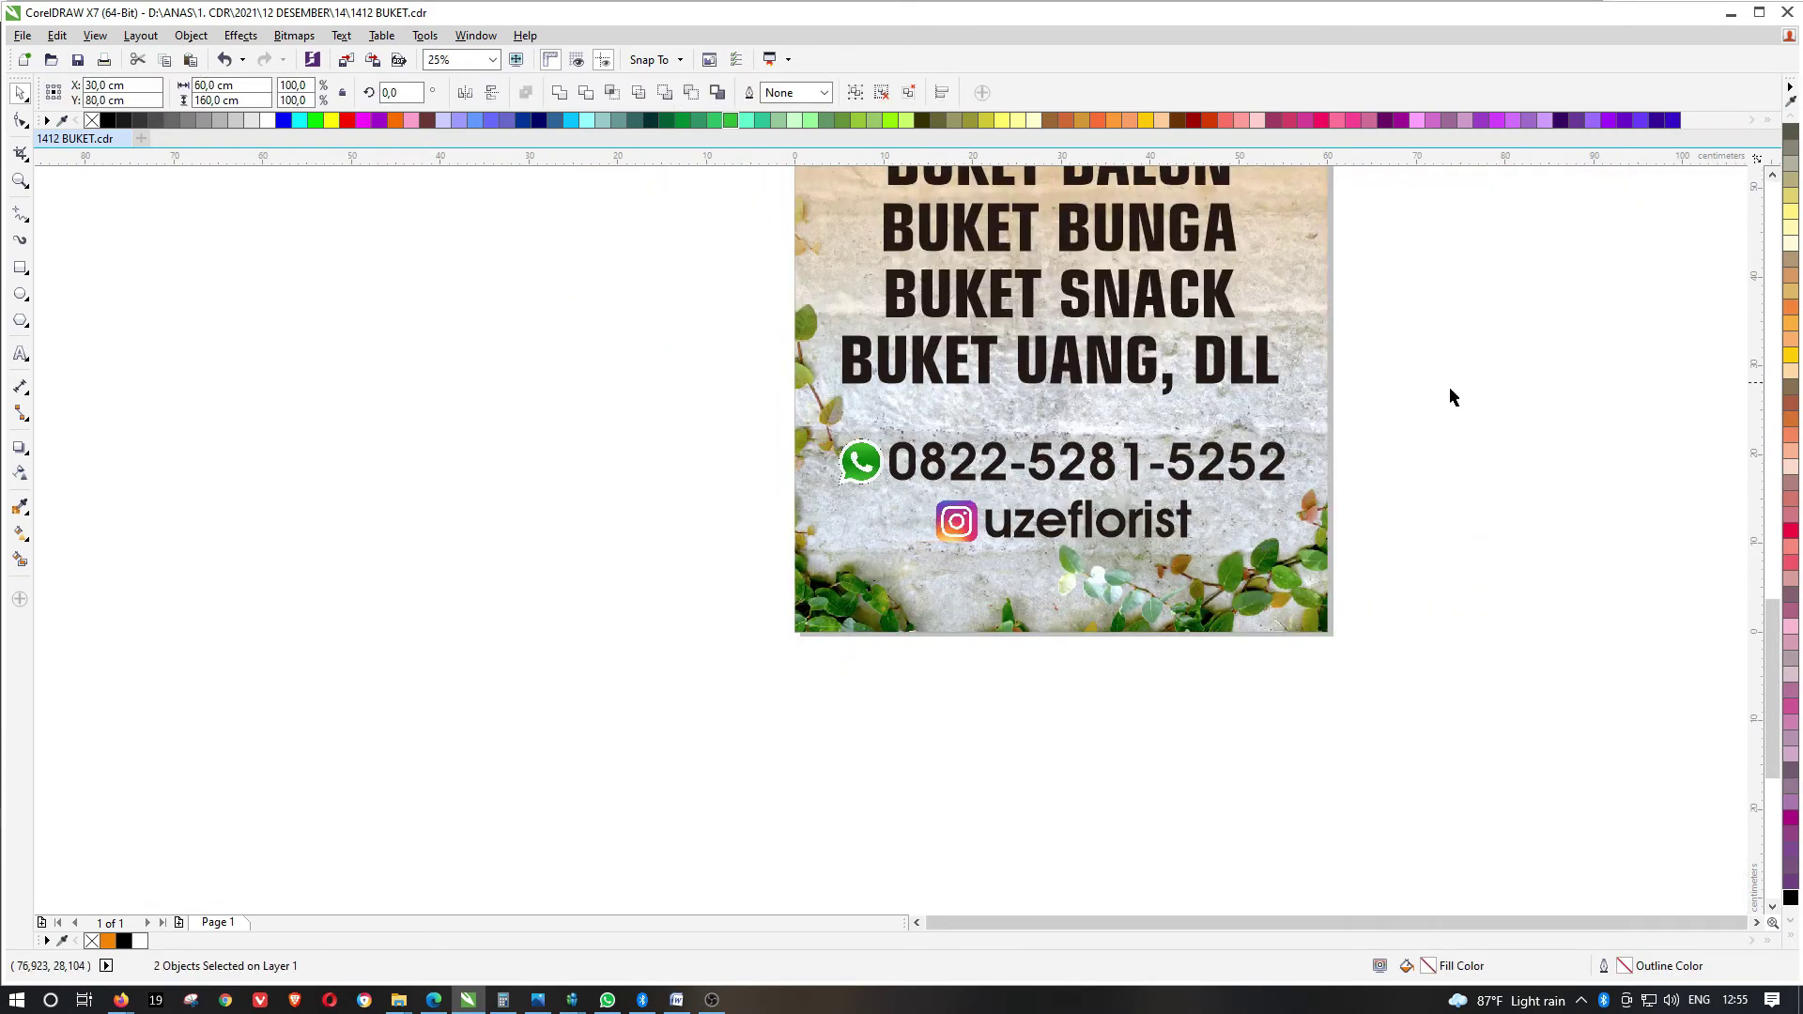
# Scale the contact group down to about 43.5 cm wide, centred on the banner, and ungroup it
pyautogui.keyDown('shift'); pyautogui.click(1287, 545); pyautogui.keyUp('shift')
pyautogui.moveTo(1291, 551); pyautogui.dragTo(1259, 542)
pyautogui.keyDown('shift'); pyautogui.click(1319, 437); pyautogui.keyUp('shift')
pyautogui.click(1402, 431)
pyautogui.scroll(1, 1208, 487)
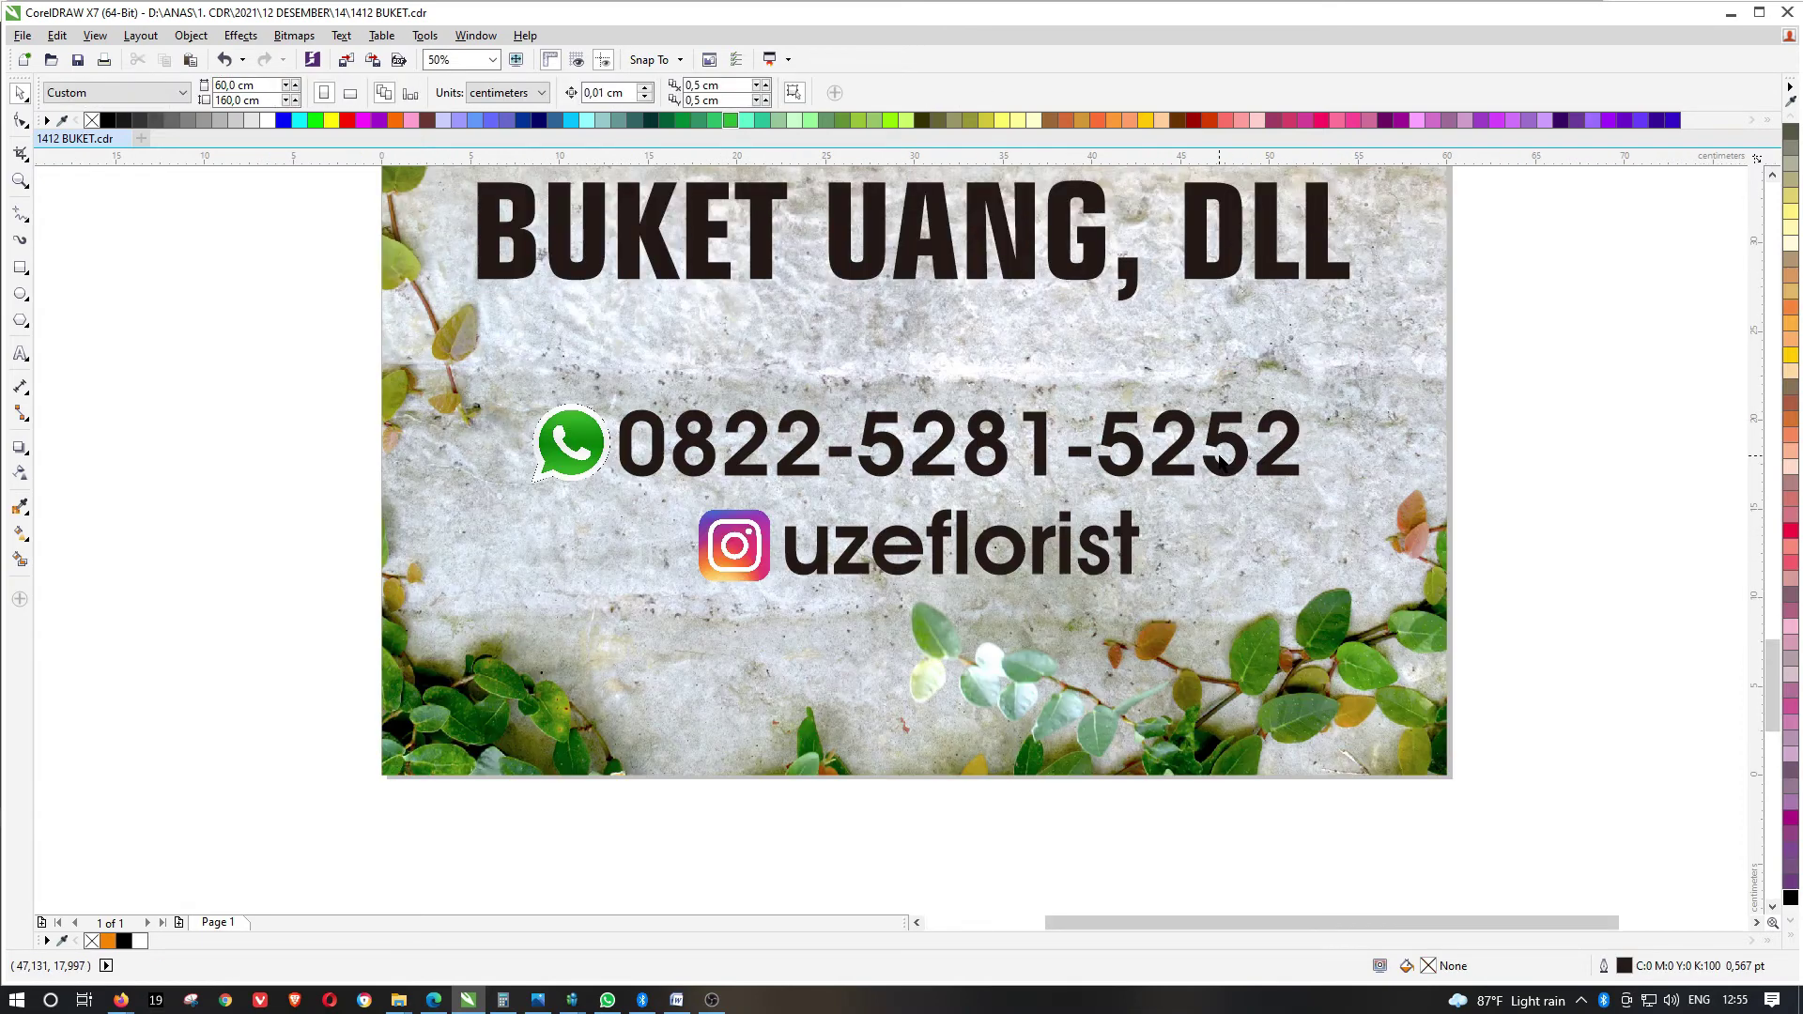
pyautogui.click(1224, 444)
pyautogui.hotkey('ctrl', 'u')
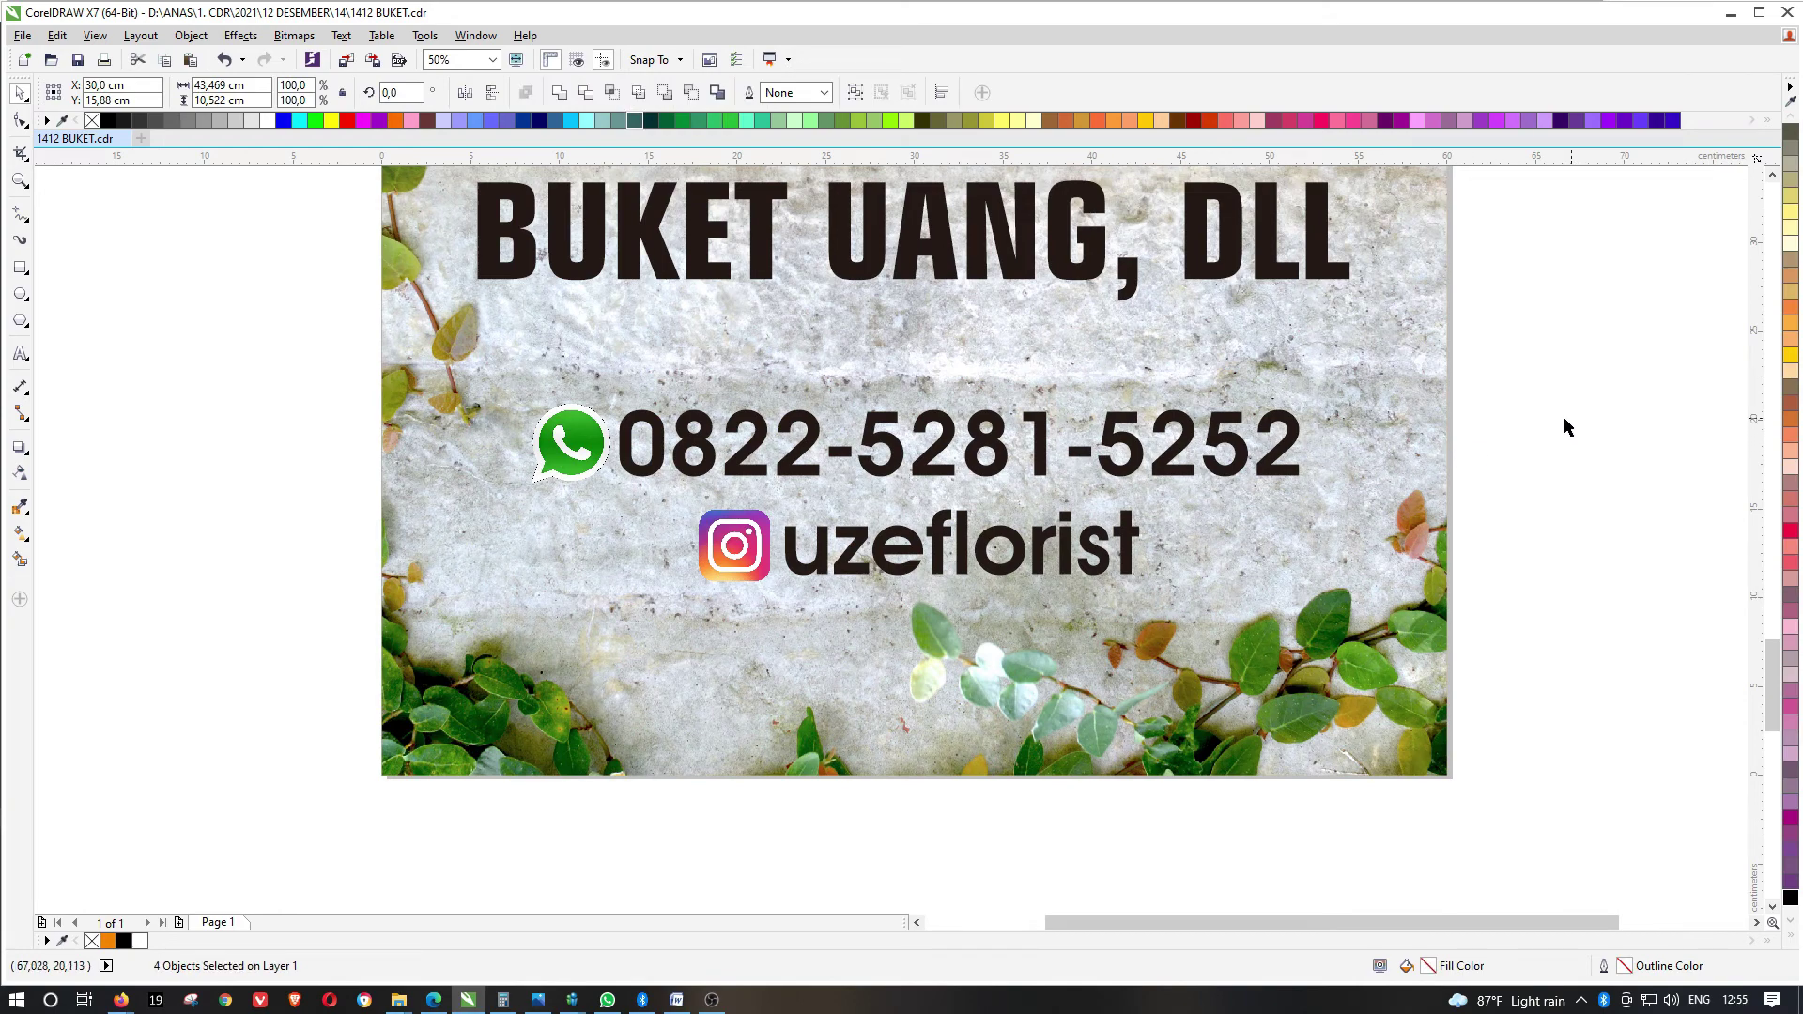
# Fill the phone number and "uzeflorist" texts with yellow and give them a black 25 pt outline with rounded corners
pyautogui.click(1565, 422)
pyautogui.click(1230, 443)
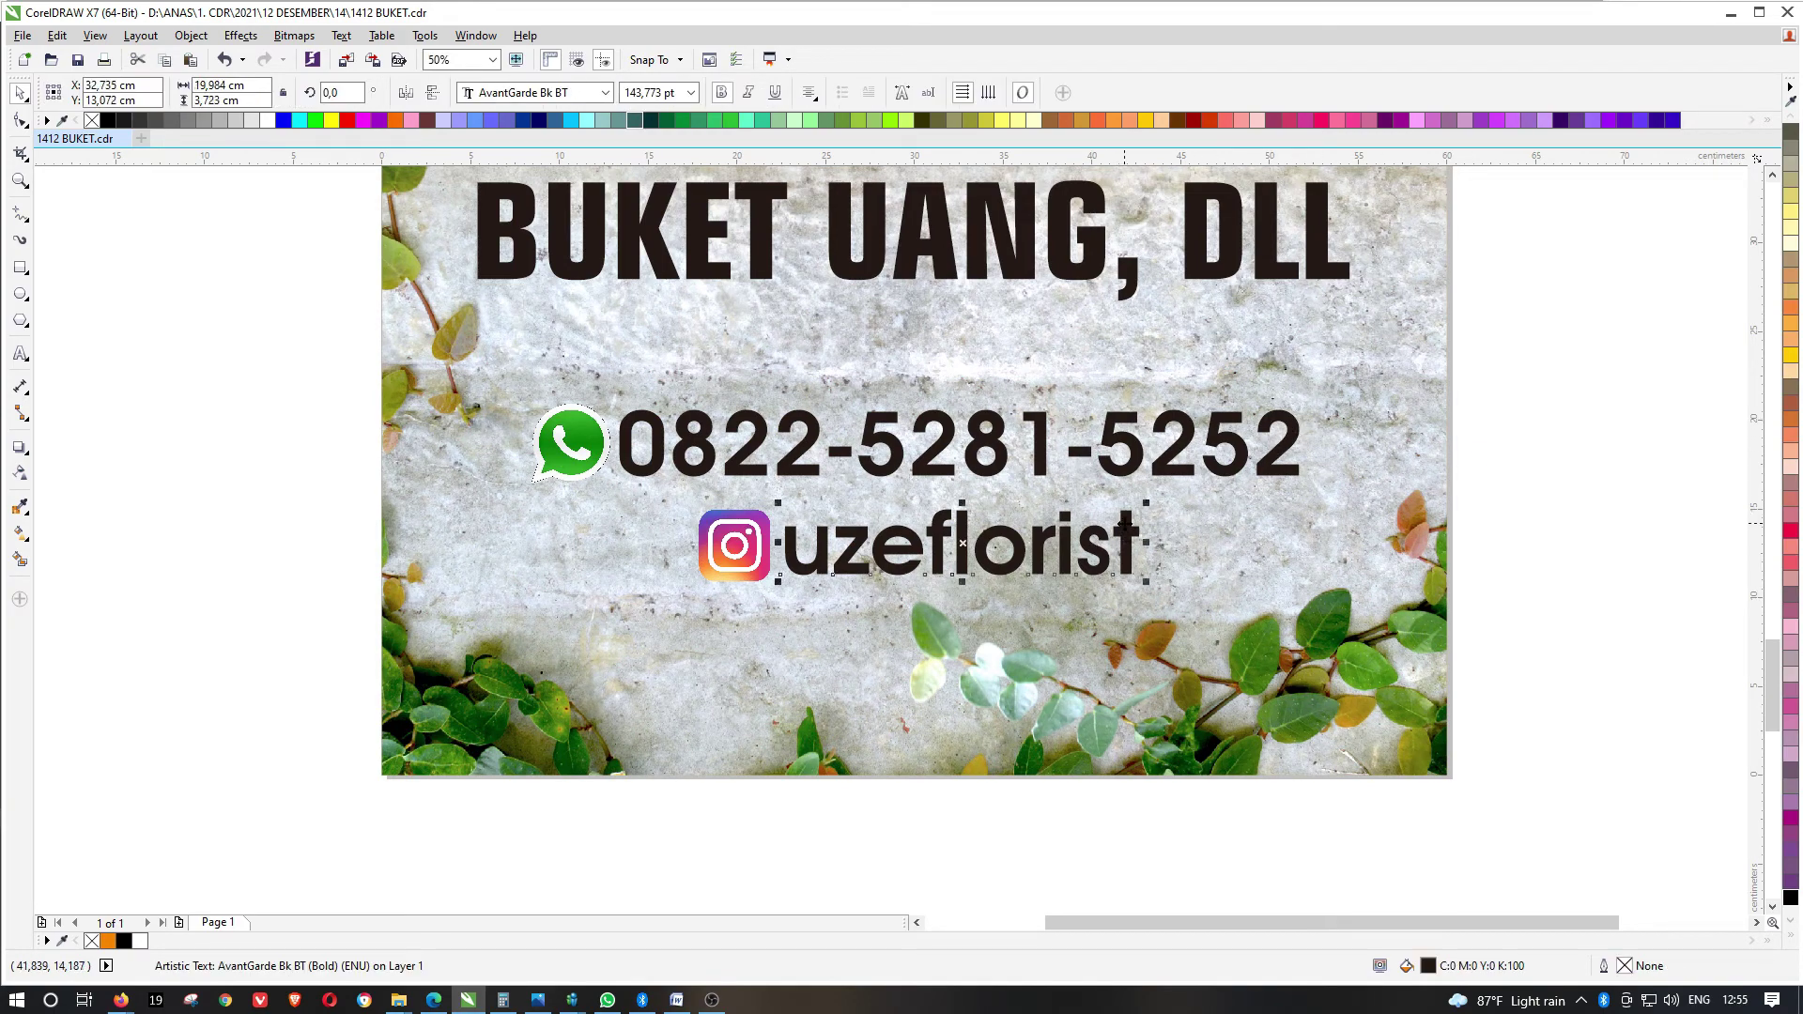
pyautogui.keyDown('shift'); pyautogui.click(1117, 444); pyautogui.keyUp('shift')
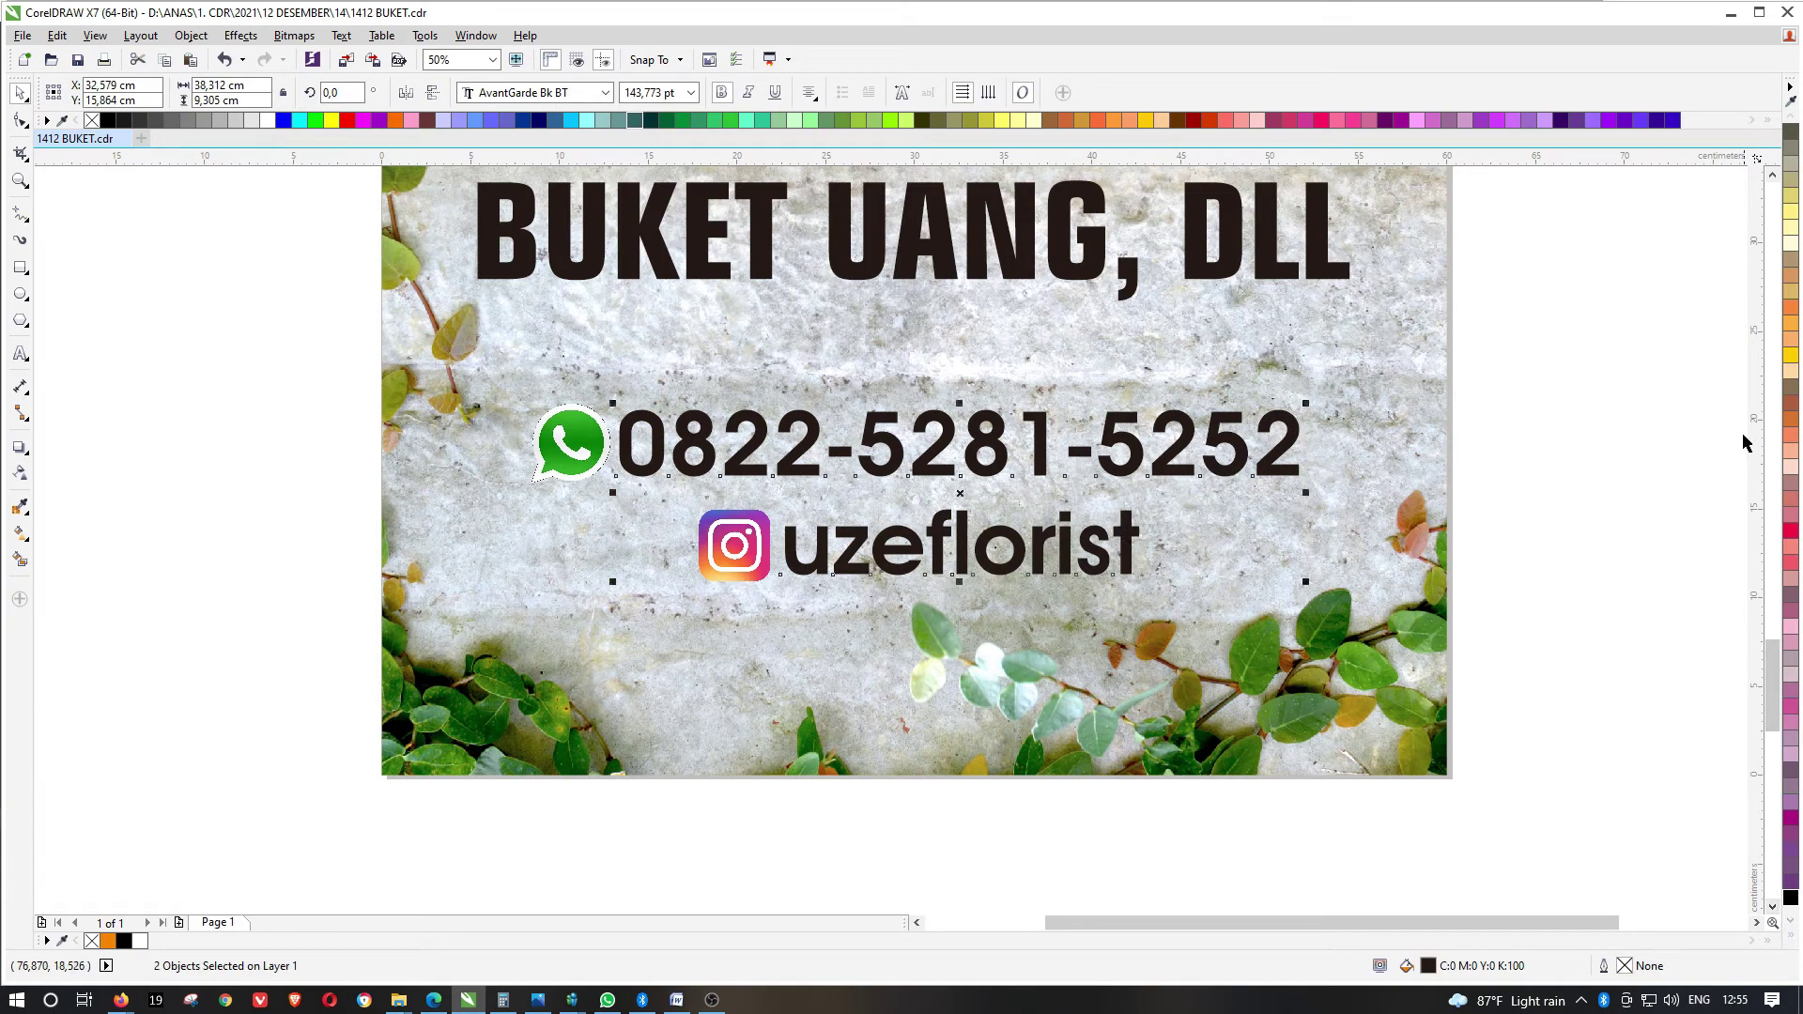
pyautogui.click(1793, 940)
pyautogui.click(1761, 361)
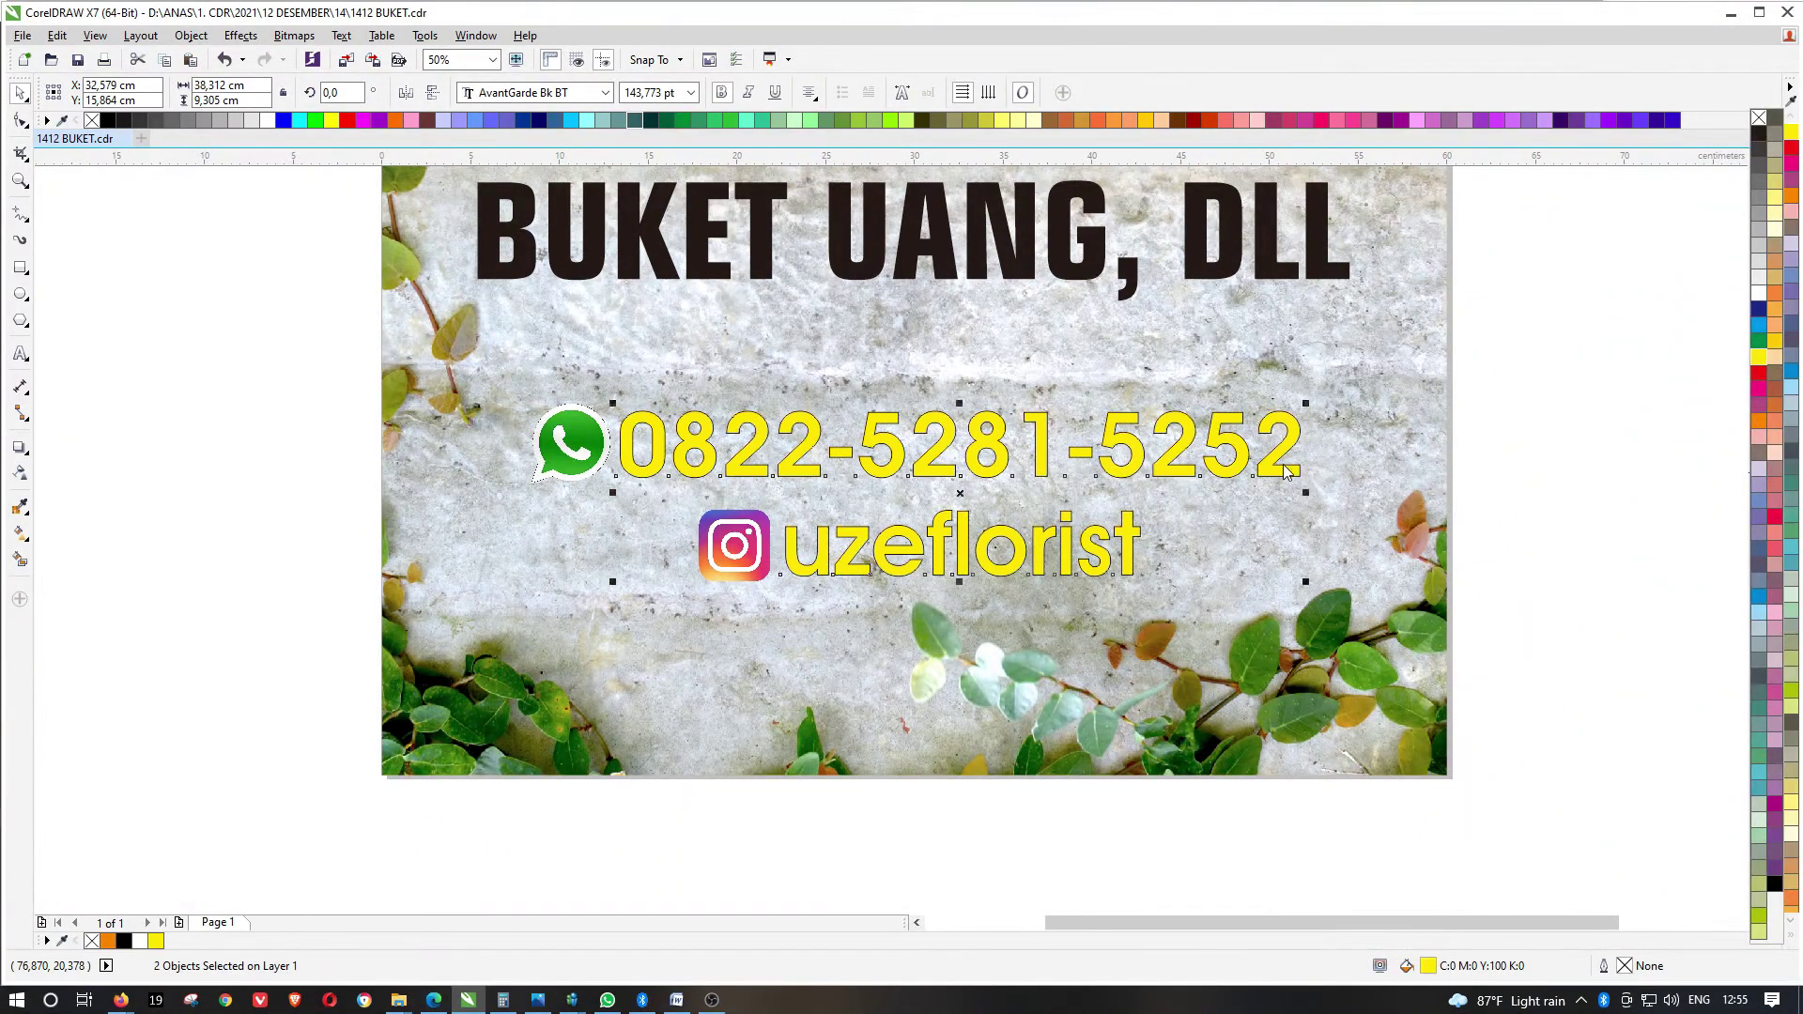
pyautogui.press('F12')
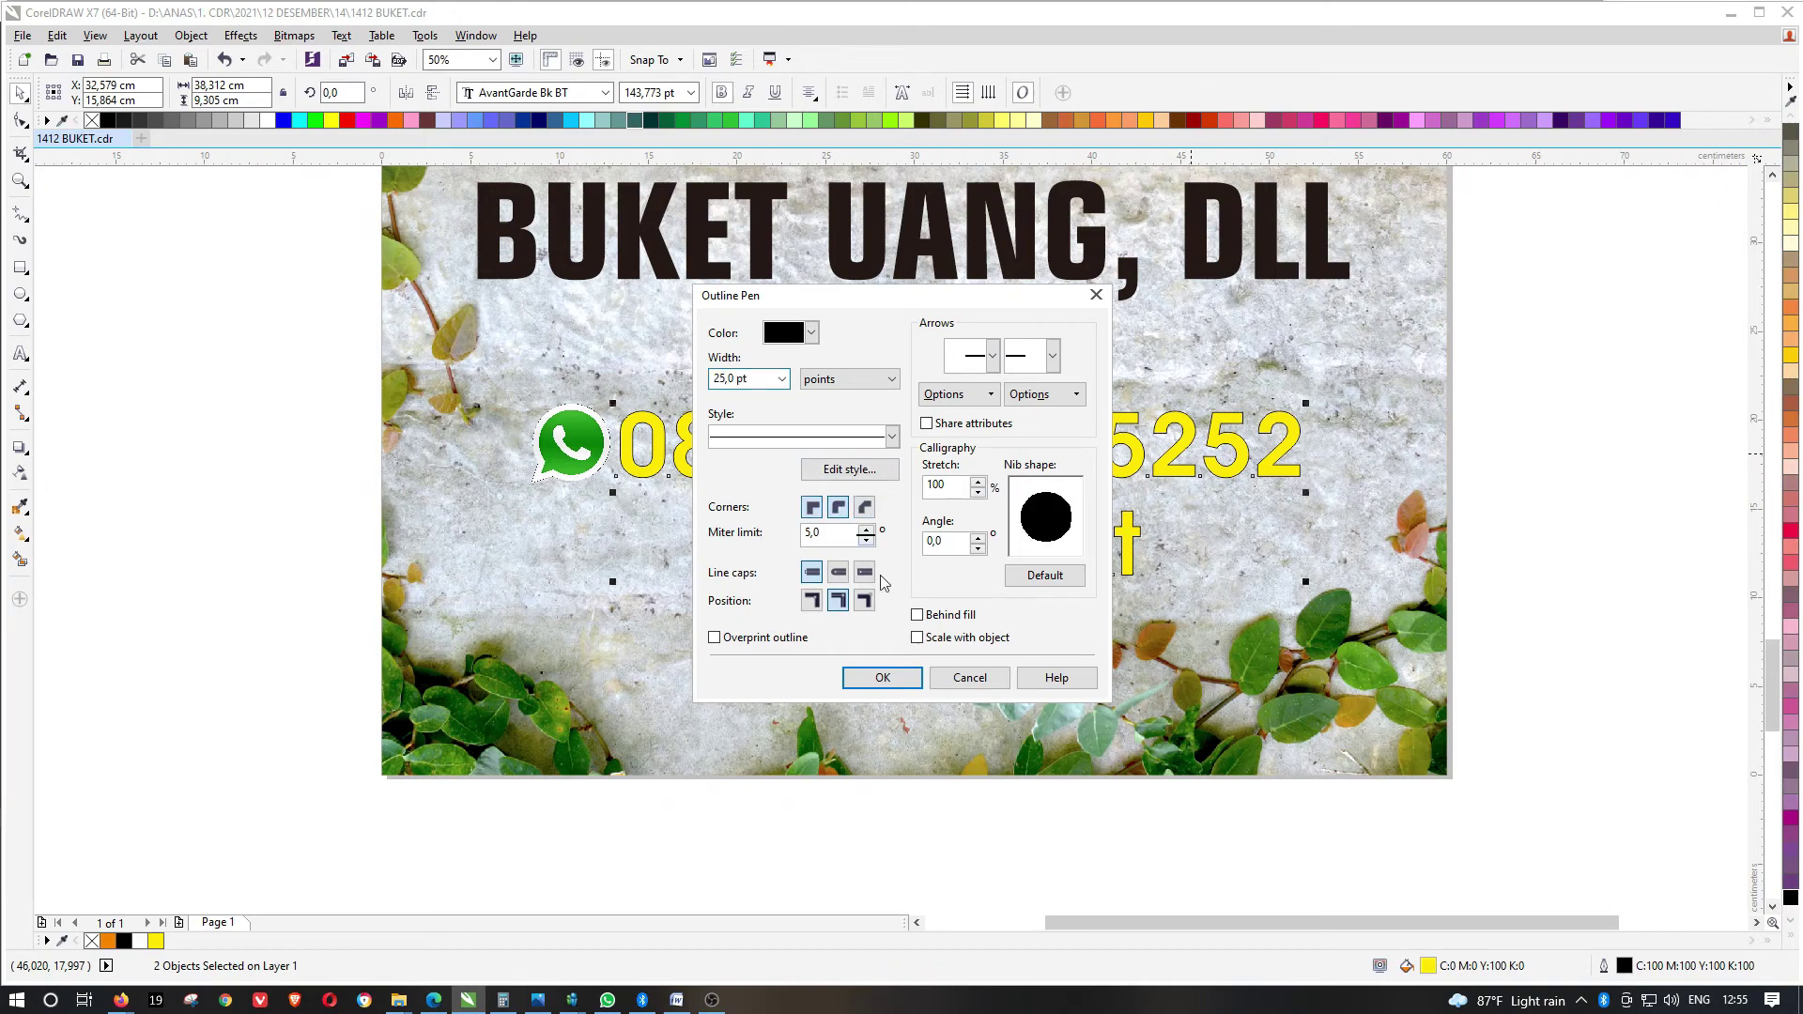
pyautogui.click(896, 677)
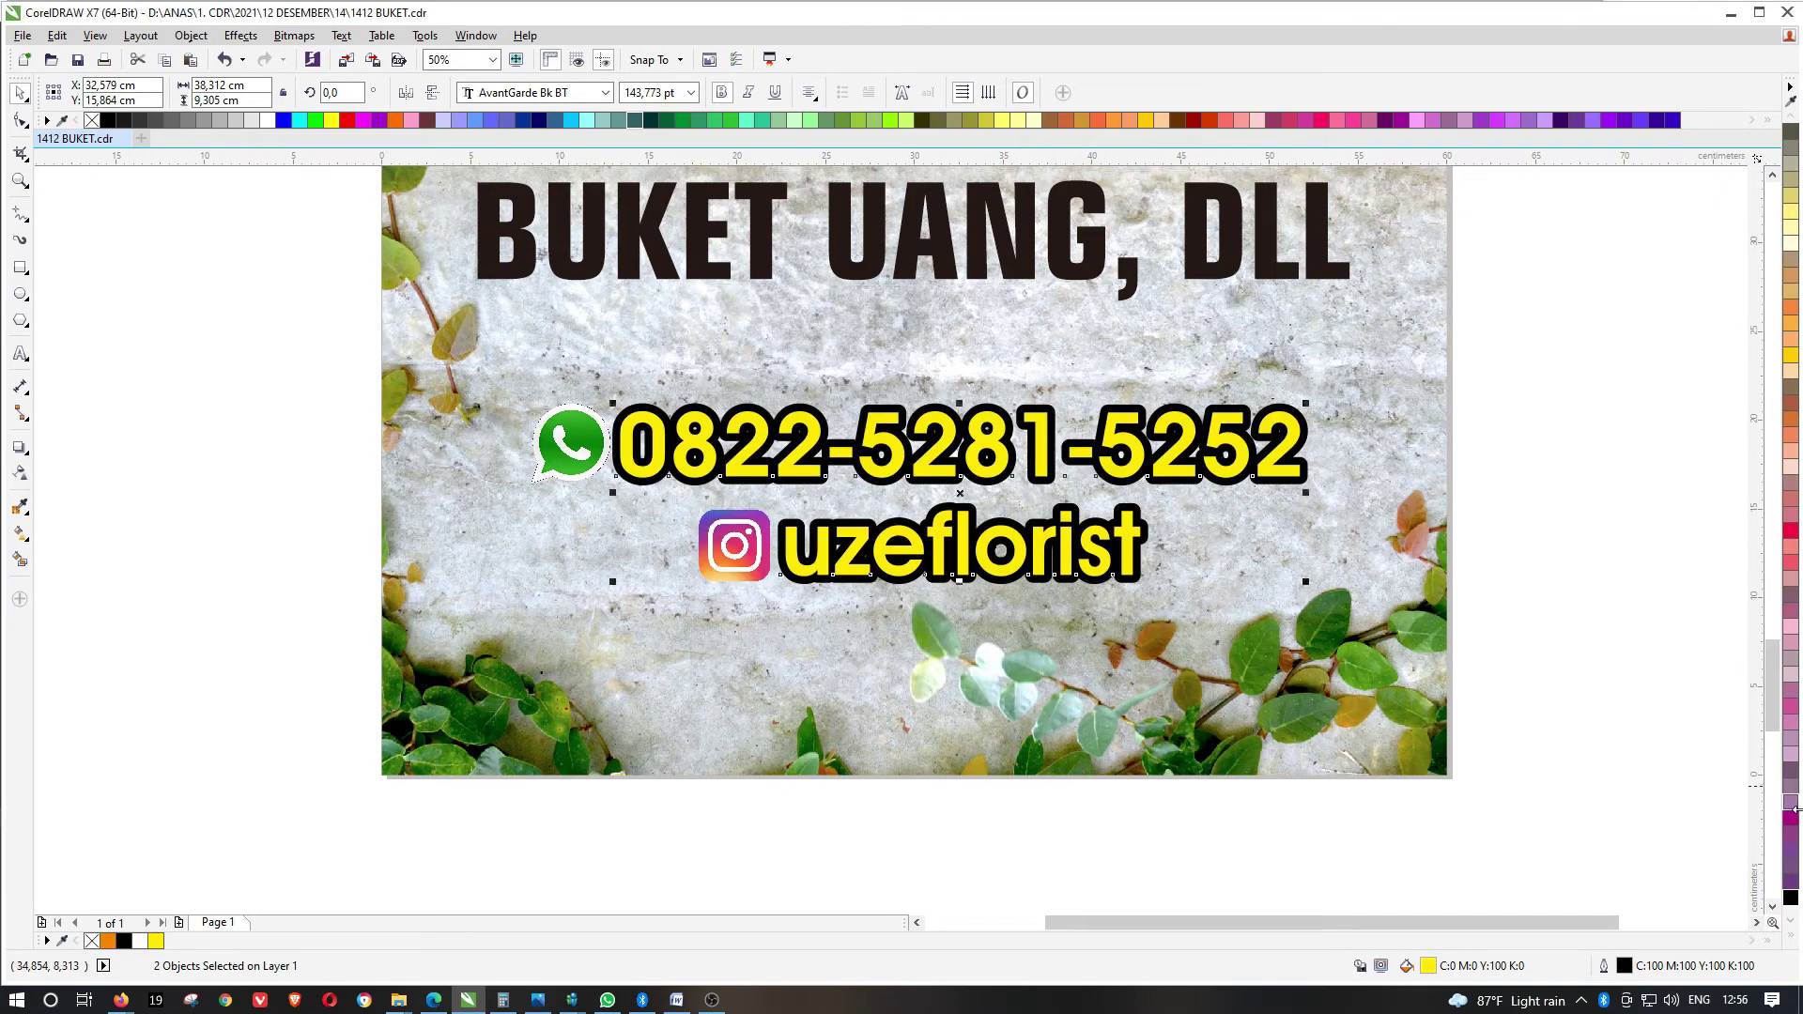
# Recolour the phone number and "uzeflorist" texts with a red fill and a white outline
pyautogui.click(1792, 936)
pyautogui.click(1760, 380)
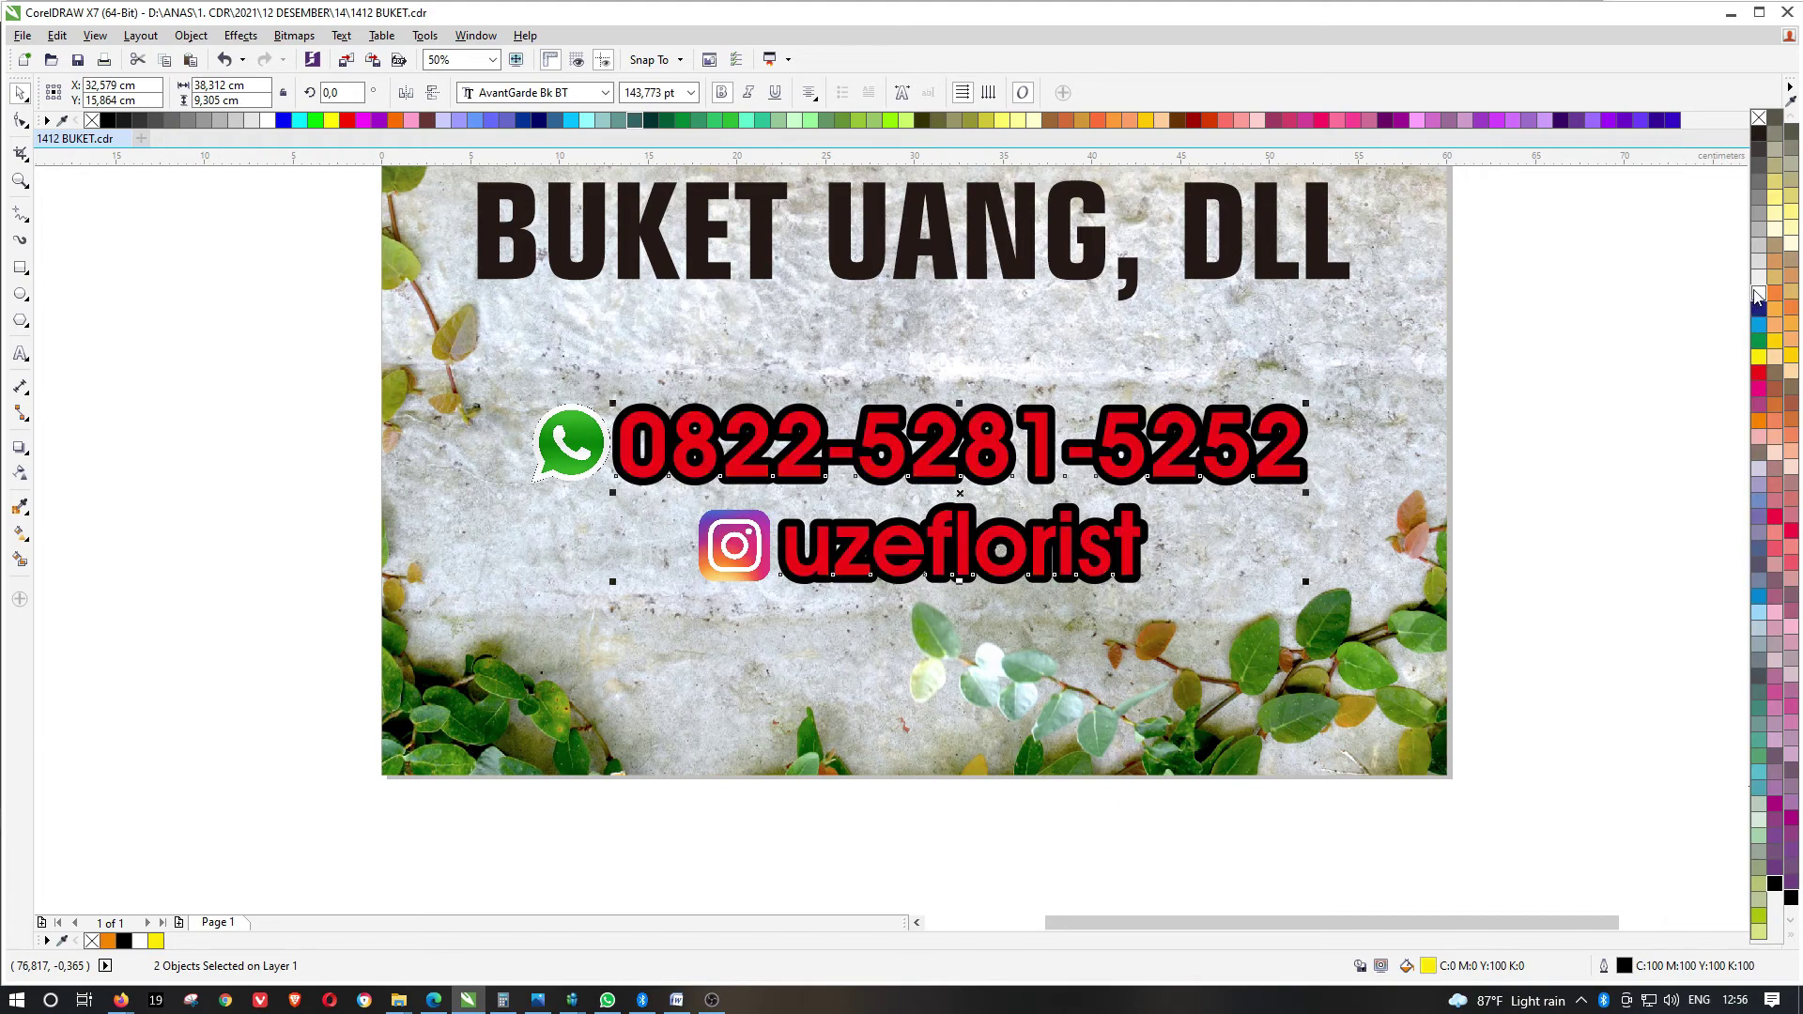
pyautogui.rightClick(1758, 293)
pyautogui.scroll(-1, 1004, 410)
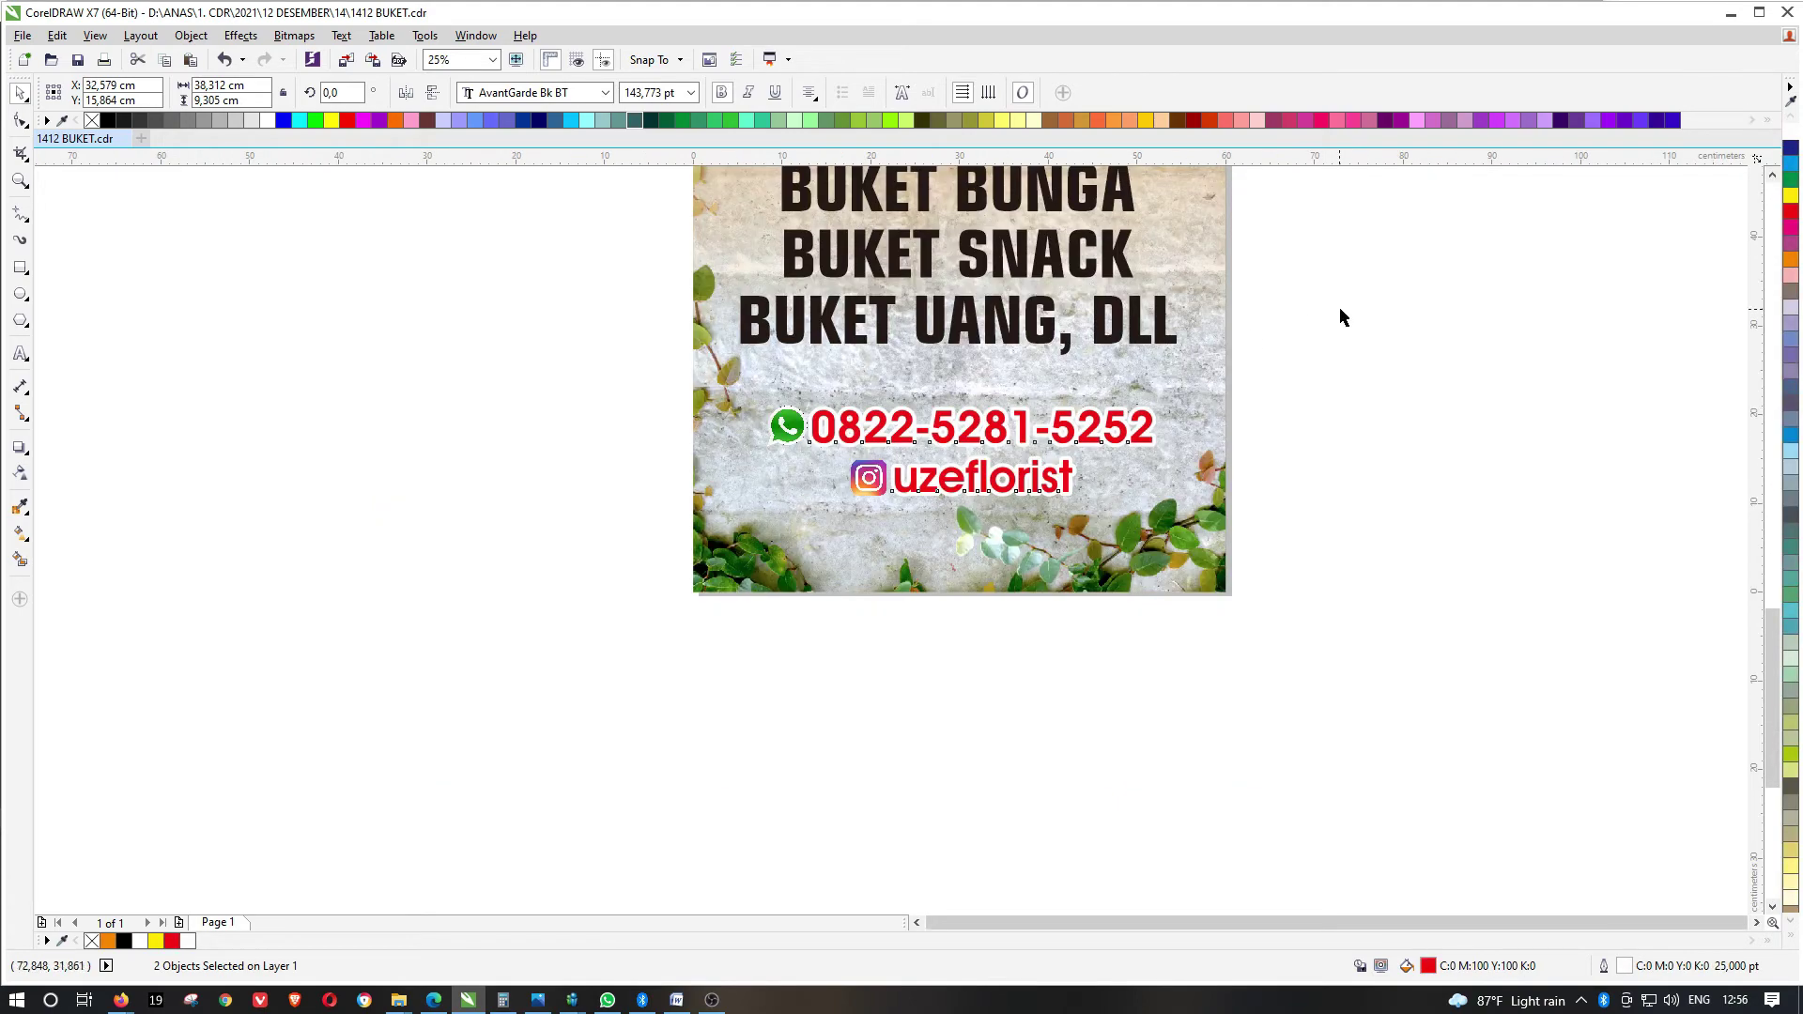
pyautogui.click(1341, 312)
# Fill the product list with yellow and give it a black 5 pt outline with rounded corners
pyautogui.click(1023, 263)
pyautogui.click(1791, 864)
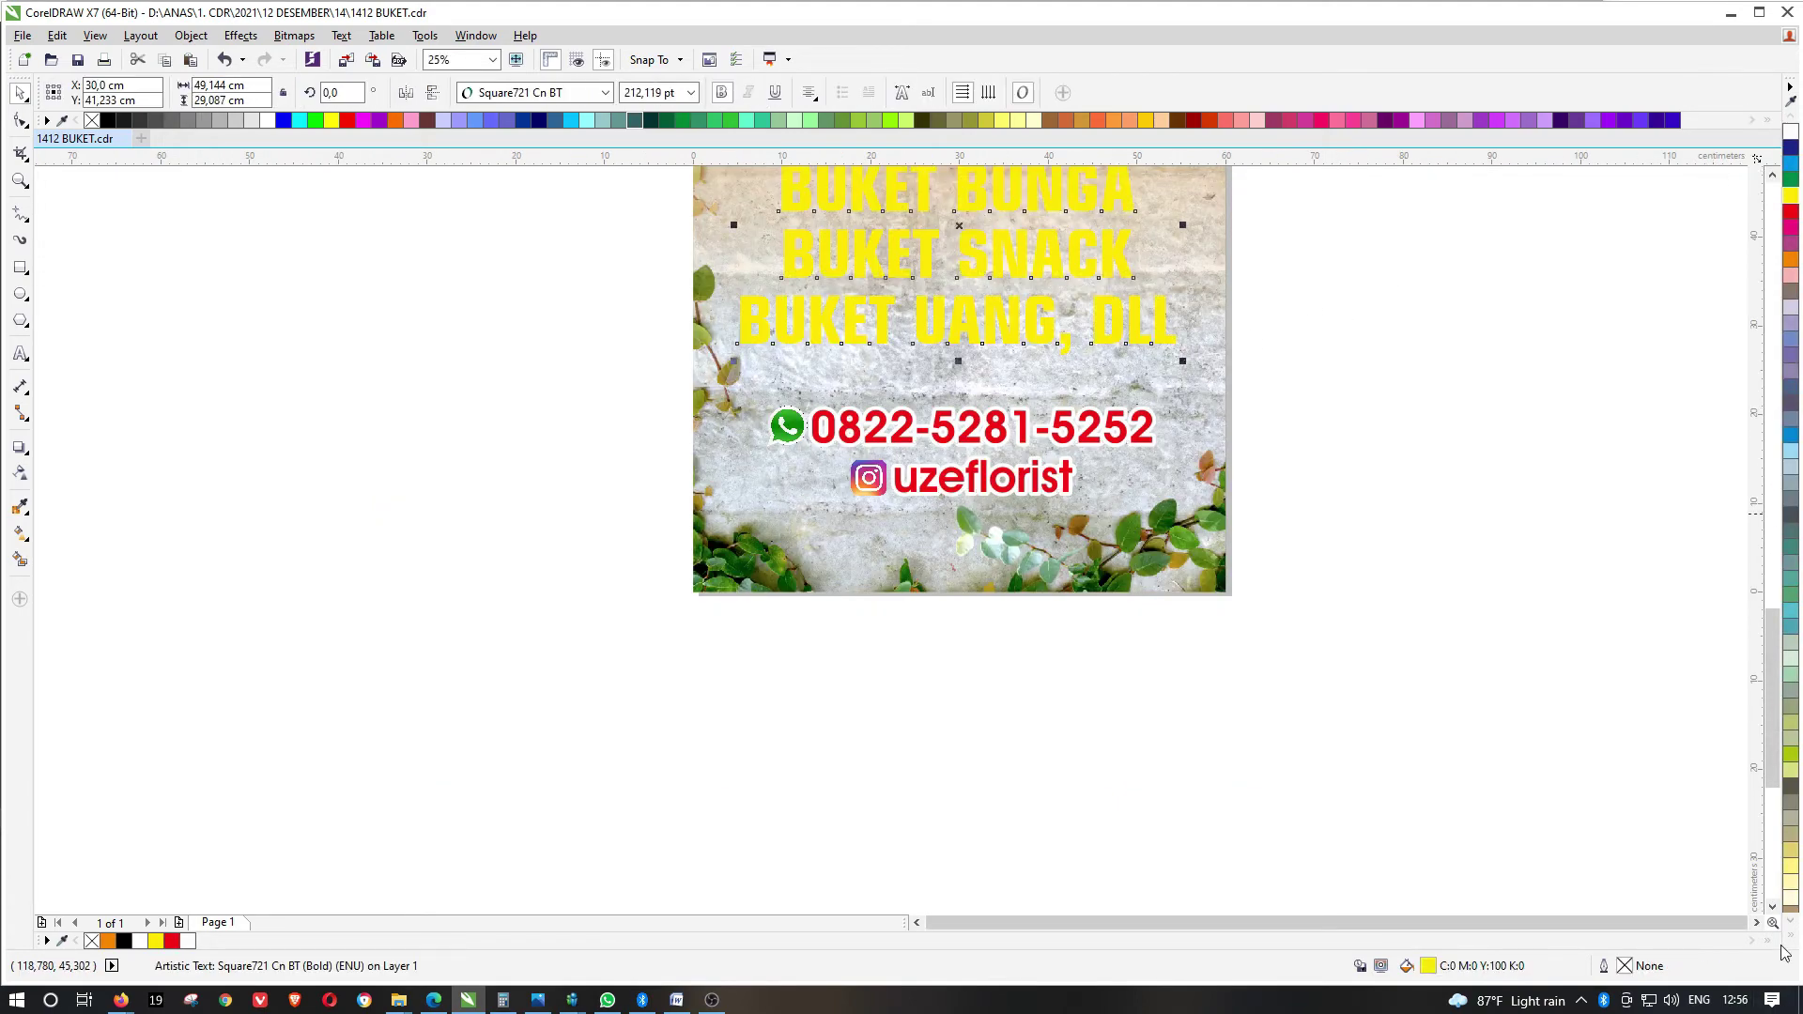
pyautogui.click(1792, 936)
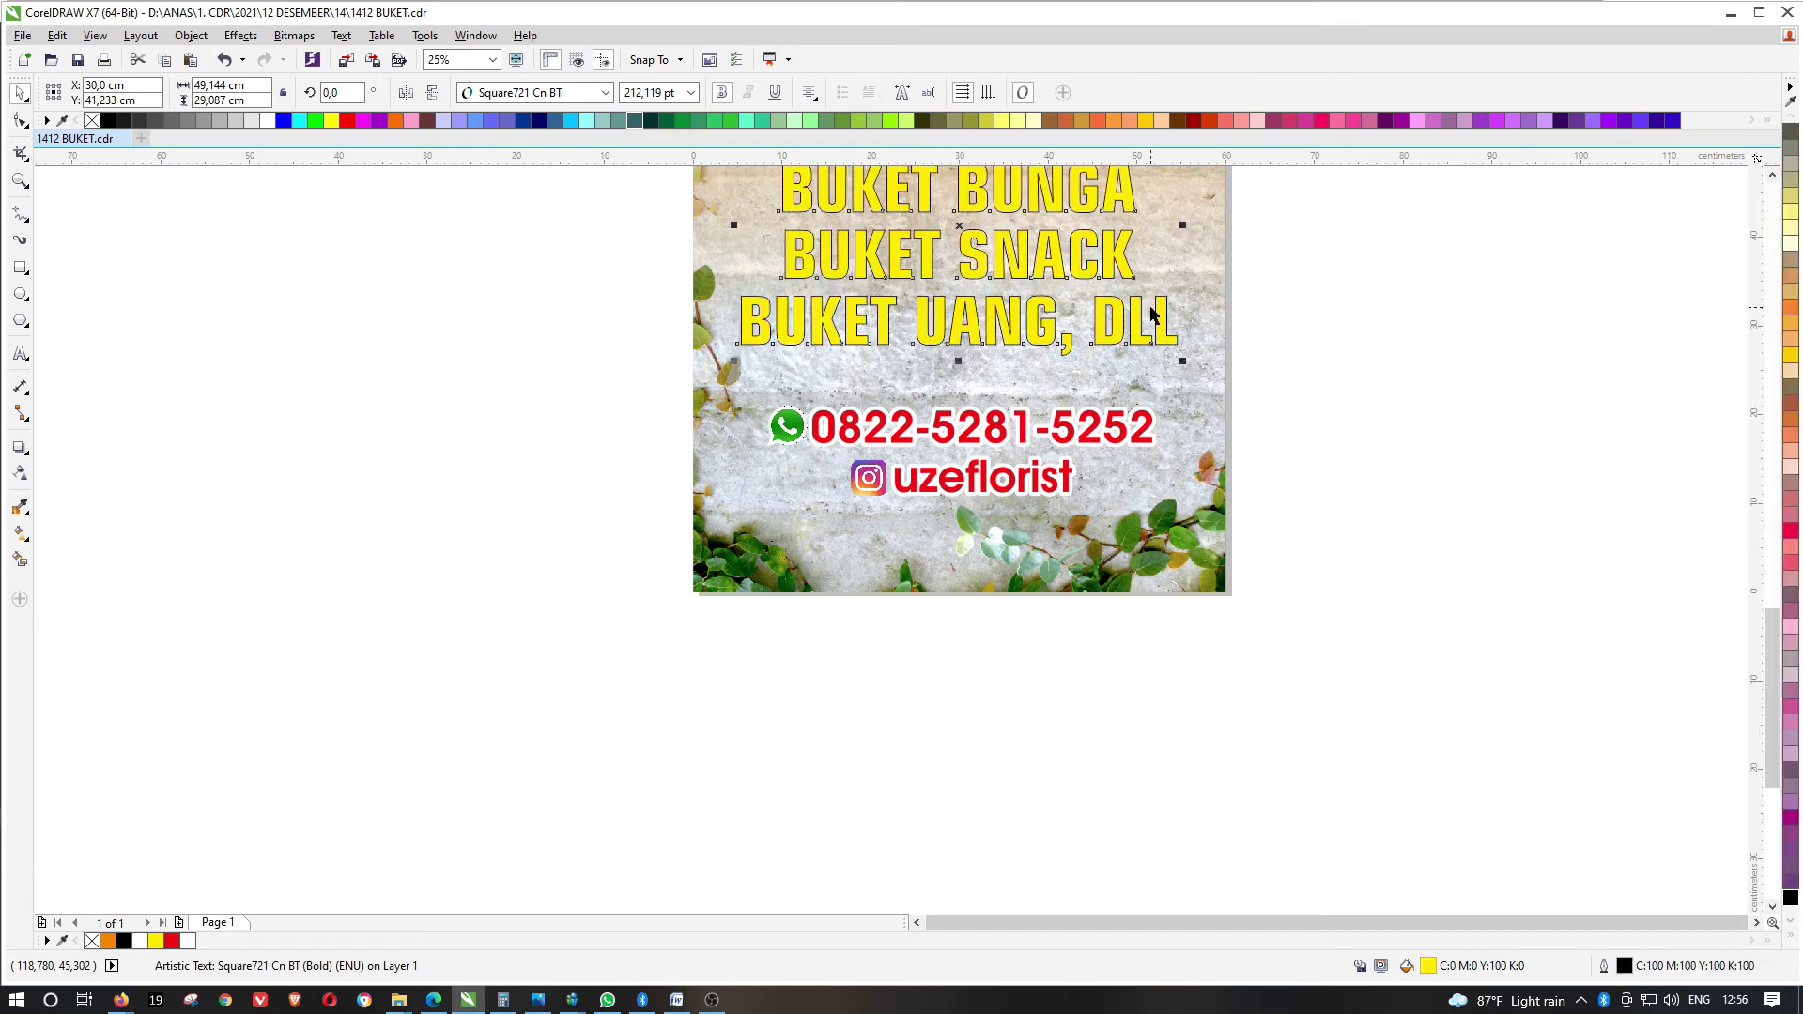
pyautogui.press('F12')
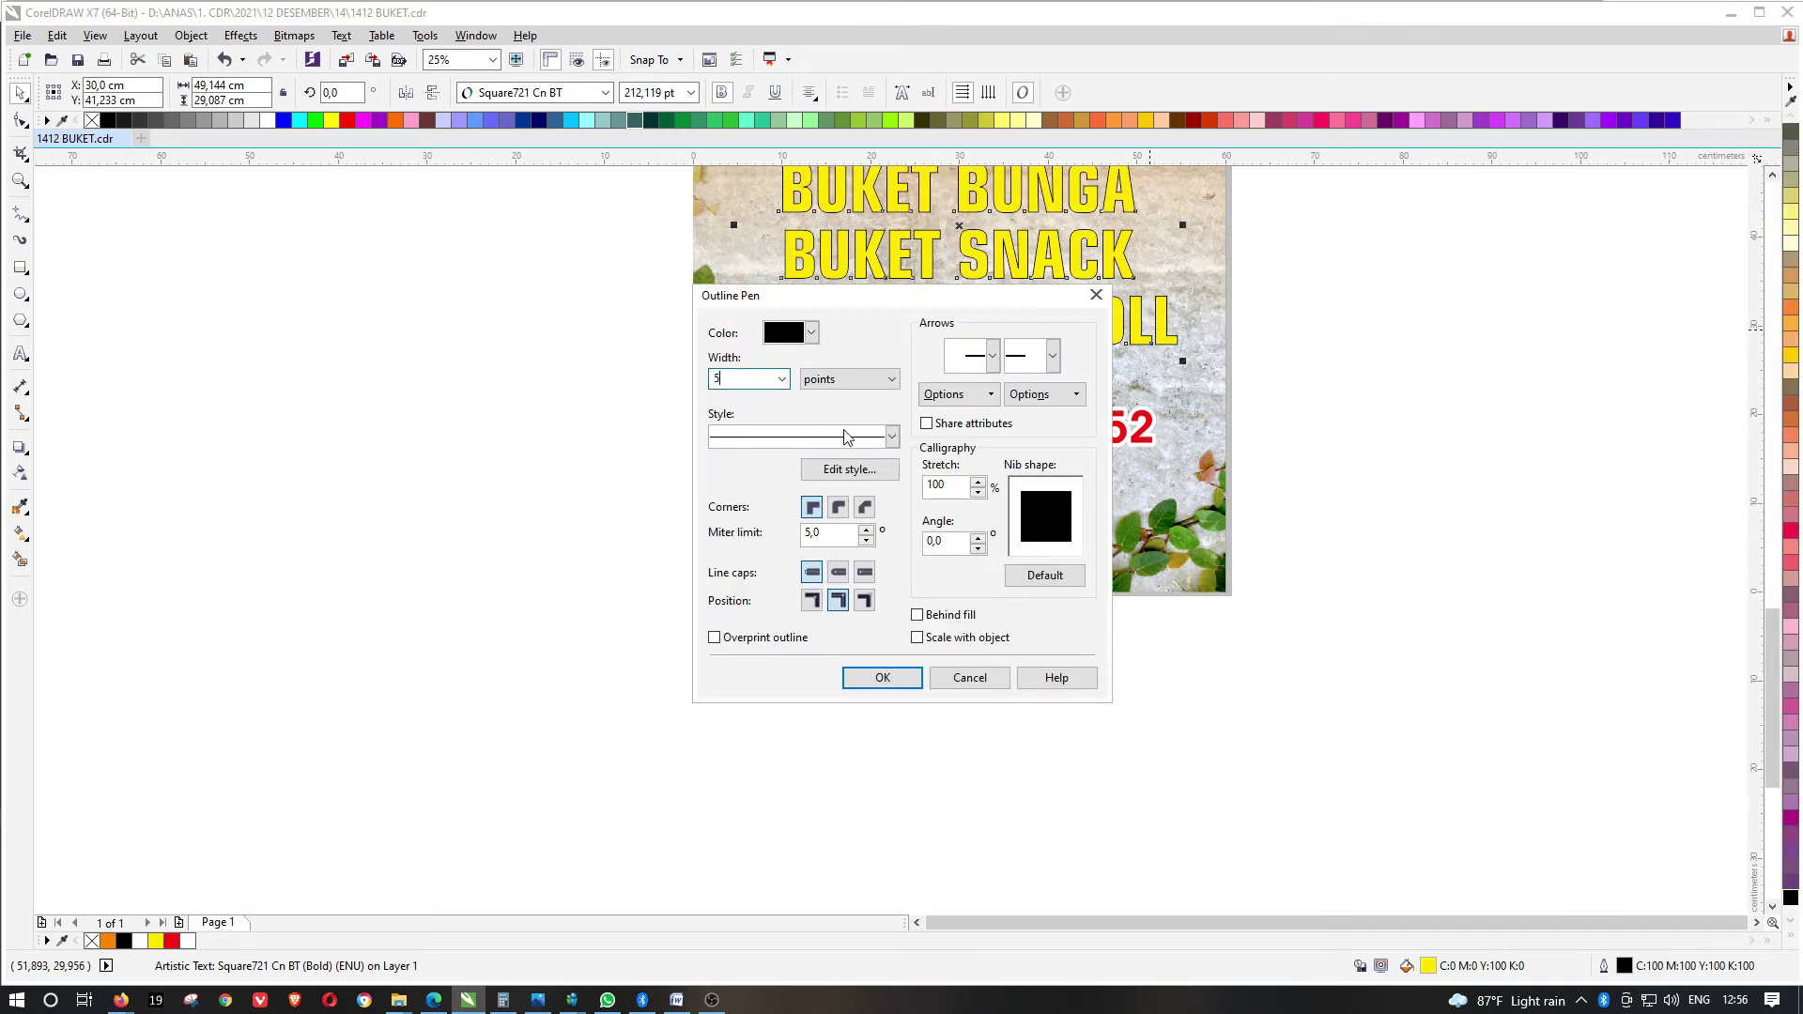
pyautogui.click(841, 513)
pyautogui.click(917, 668)
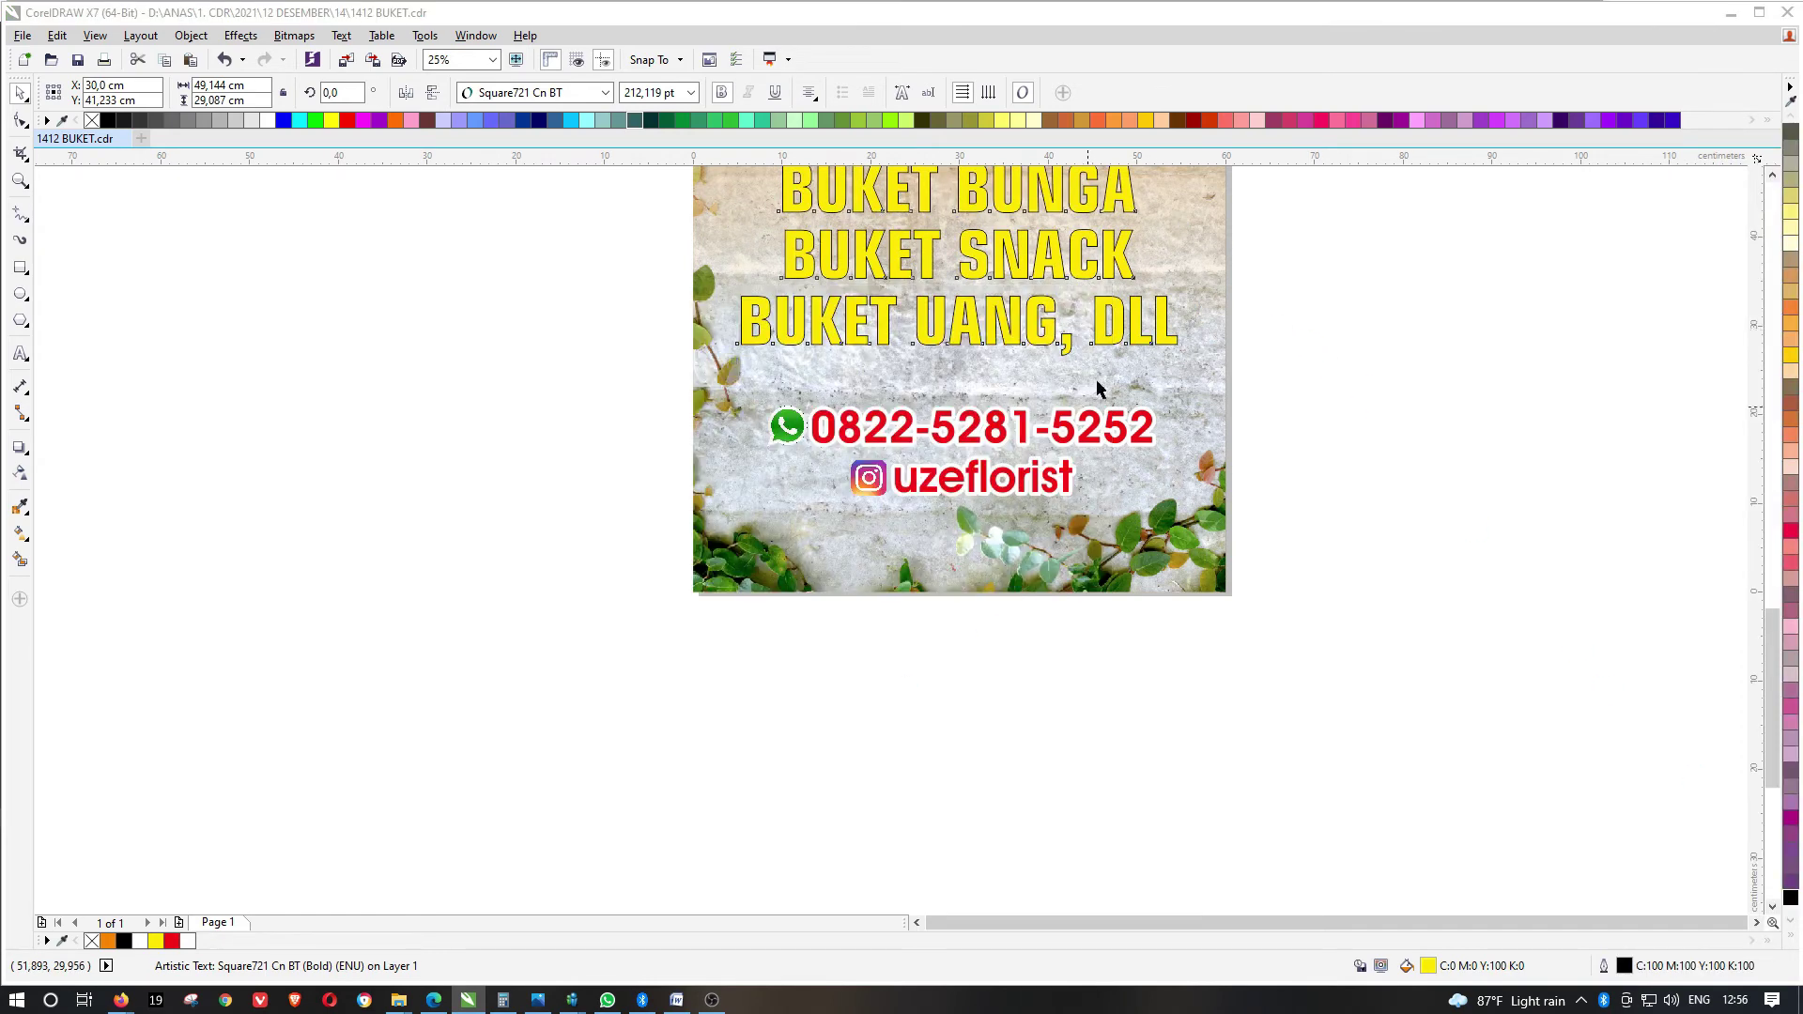
# Thicken the product list's black outline, trying 85 pt and 75 pt before setting it to 65 pt
pyautogui.scroll(1, 1104, 275)
pyautogui.scroll(1, 1104, 275)
pyautogui.press('F12')
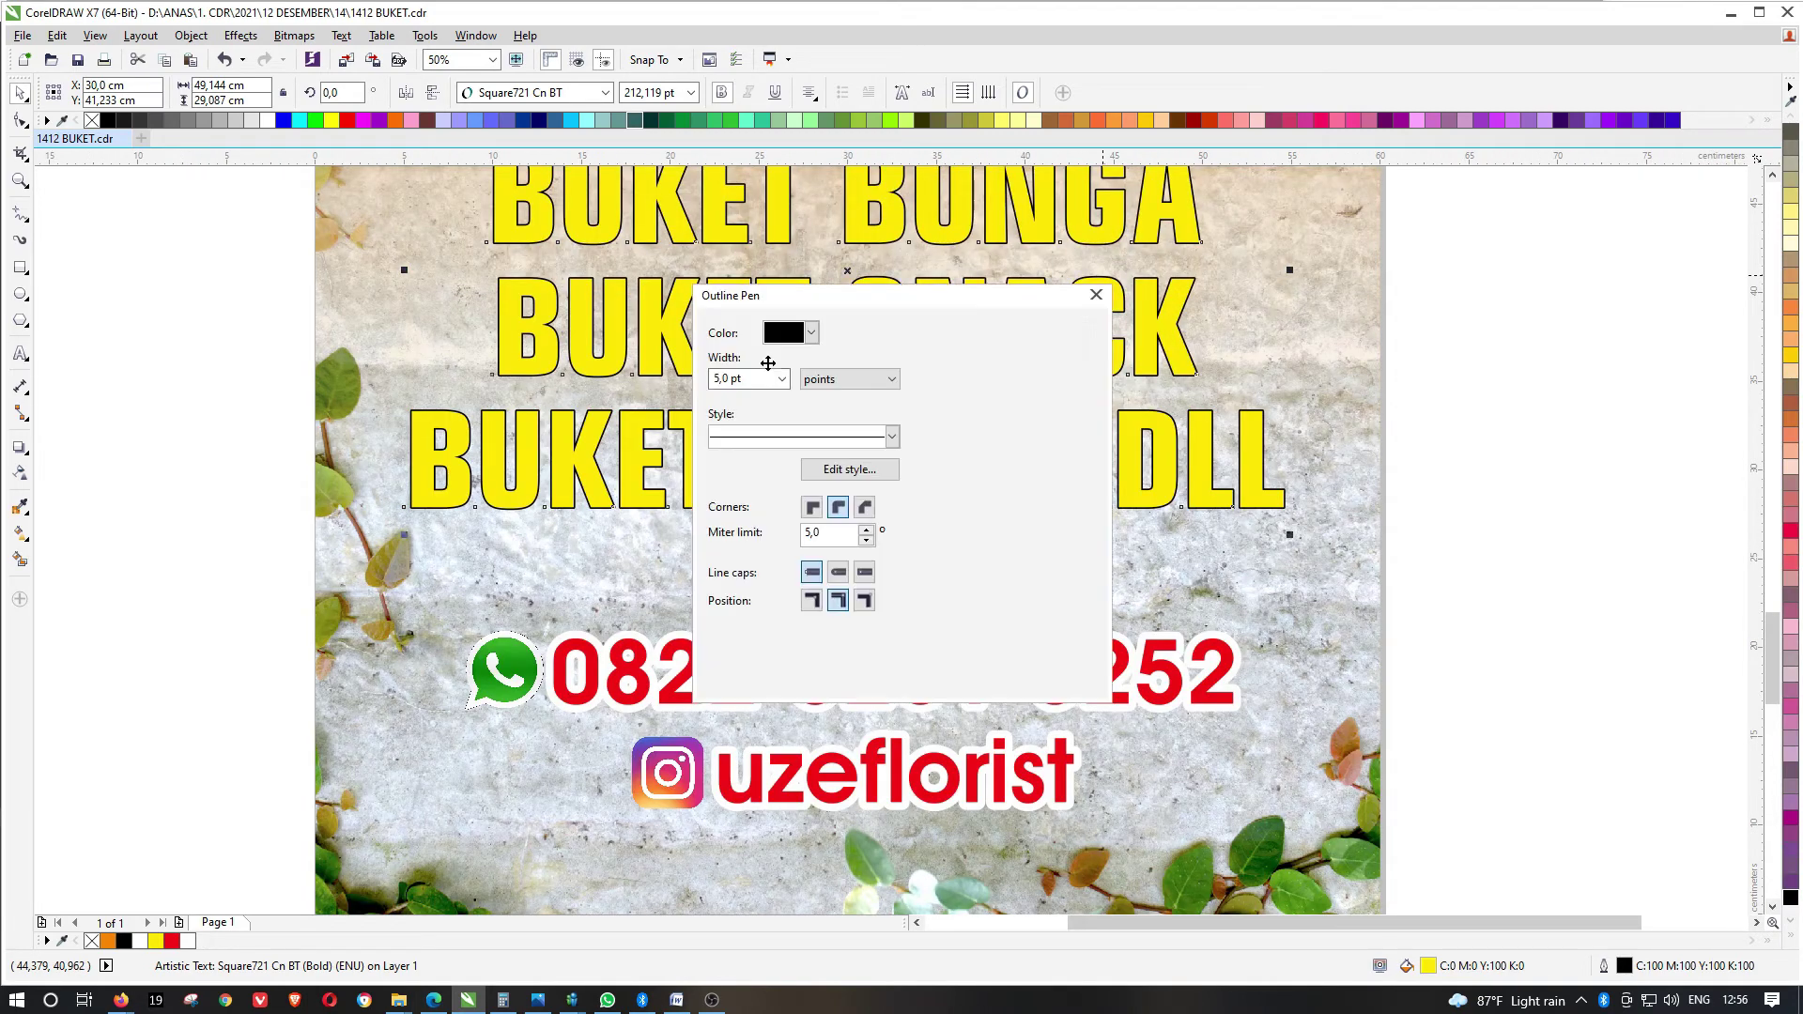
pyautogui.write('85')
pyautogui.press('Return')
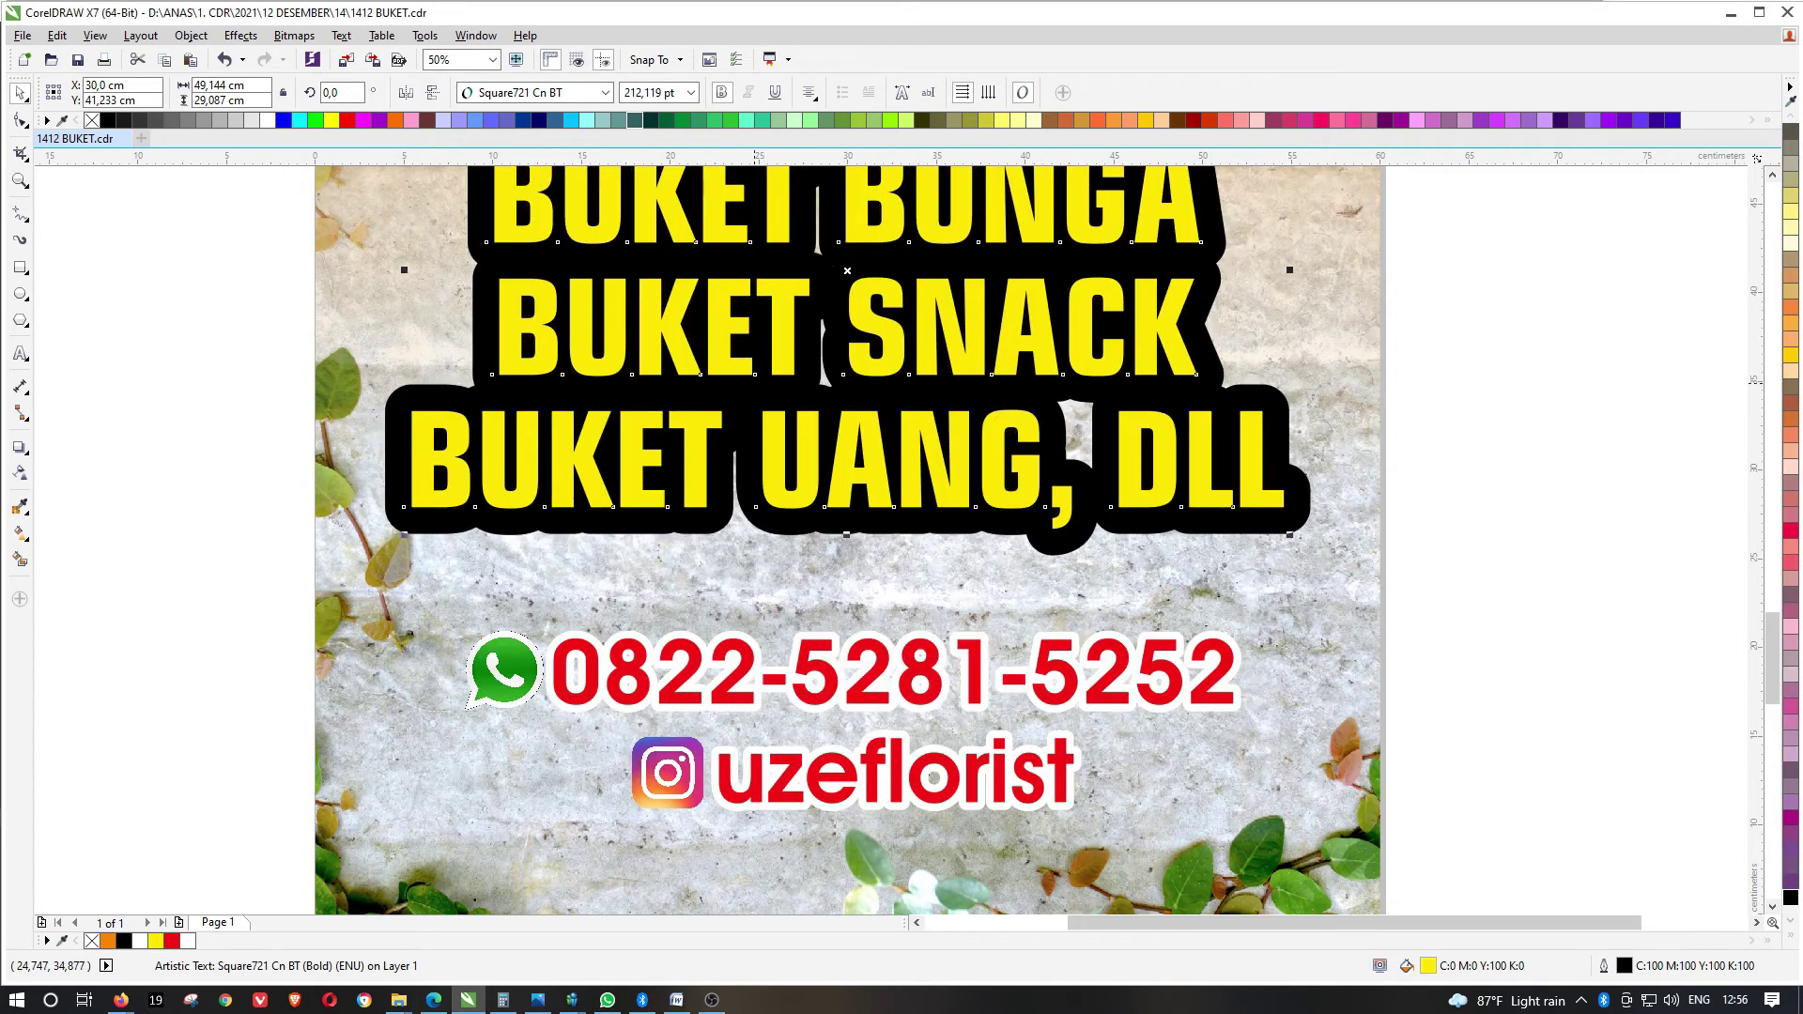
pyautogui.press('F12')
pyautogui.write('75')
pyautogui.press('Return')
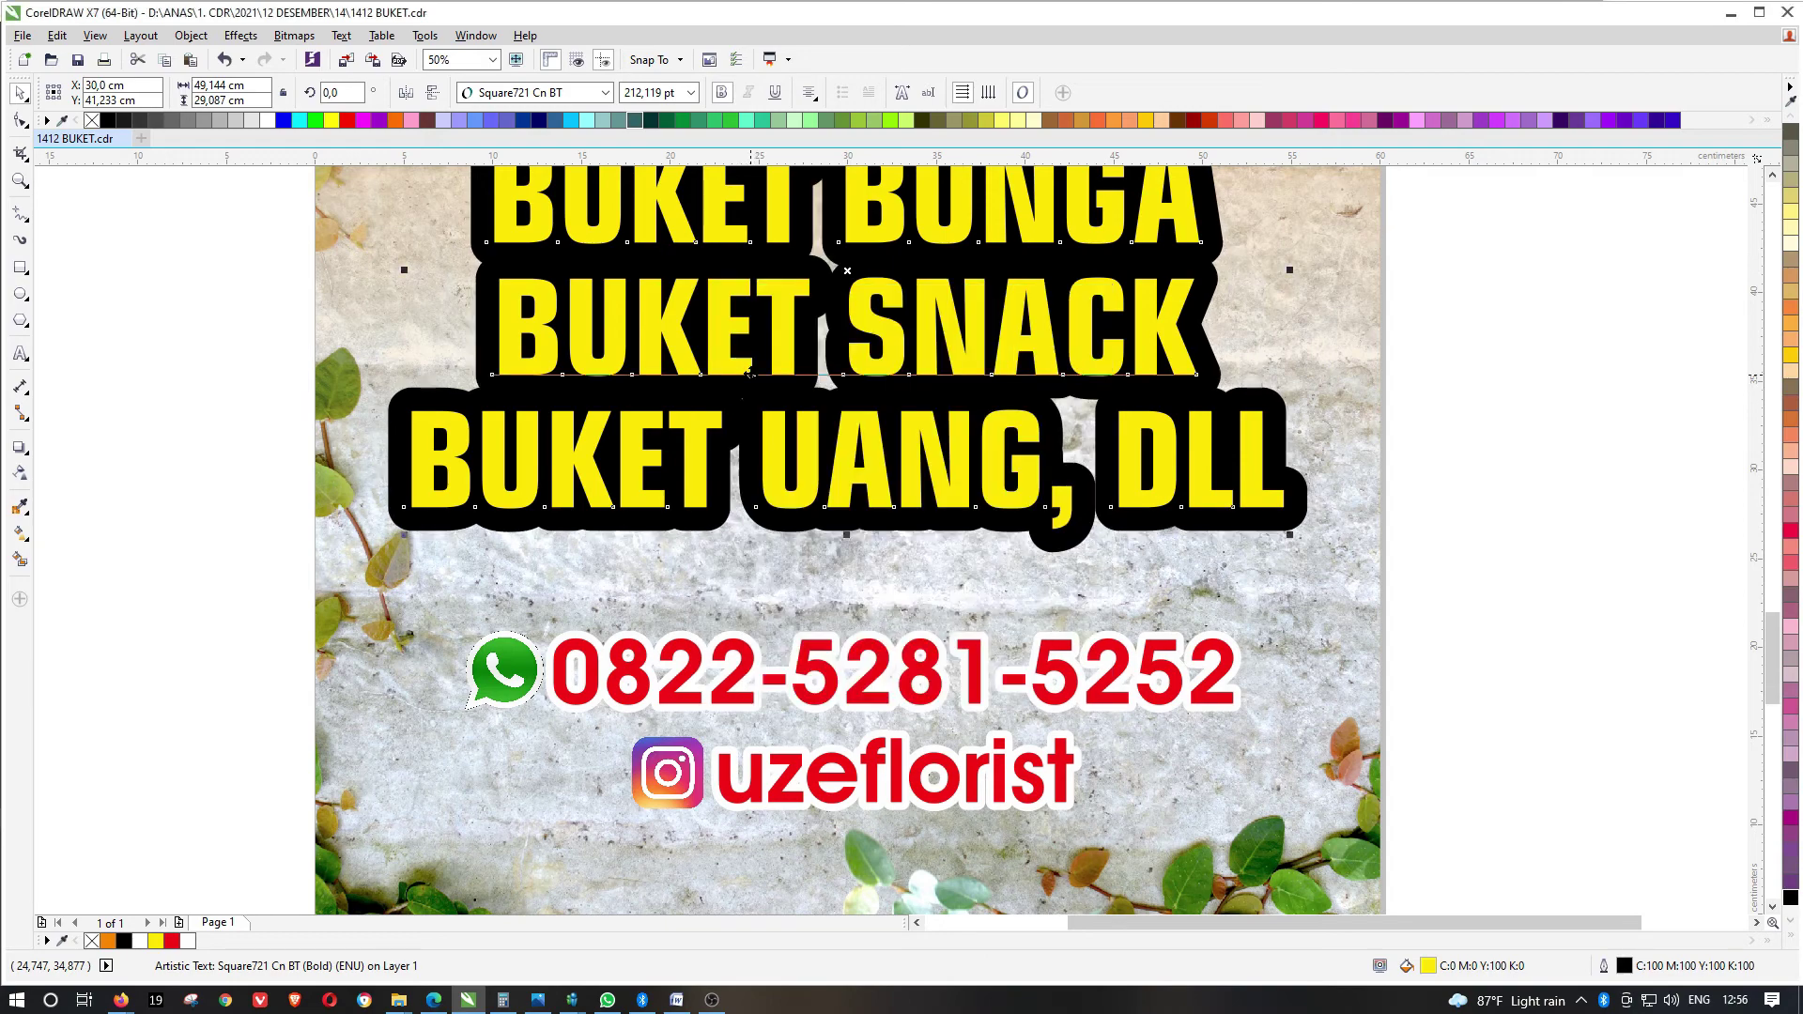
pyautogui.press('F12')
pyautogui.write('65')
pyautogui.press('Return')
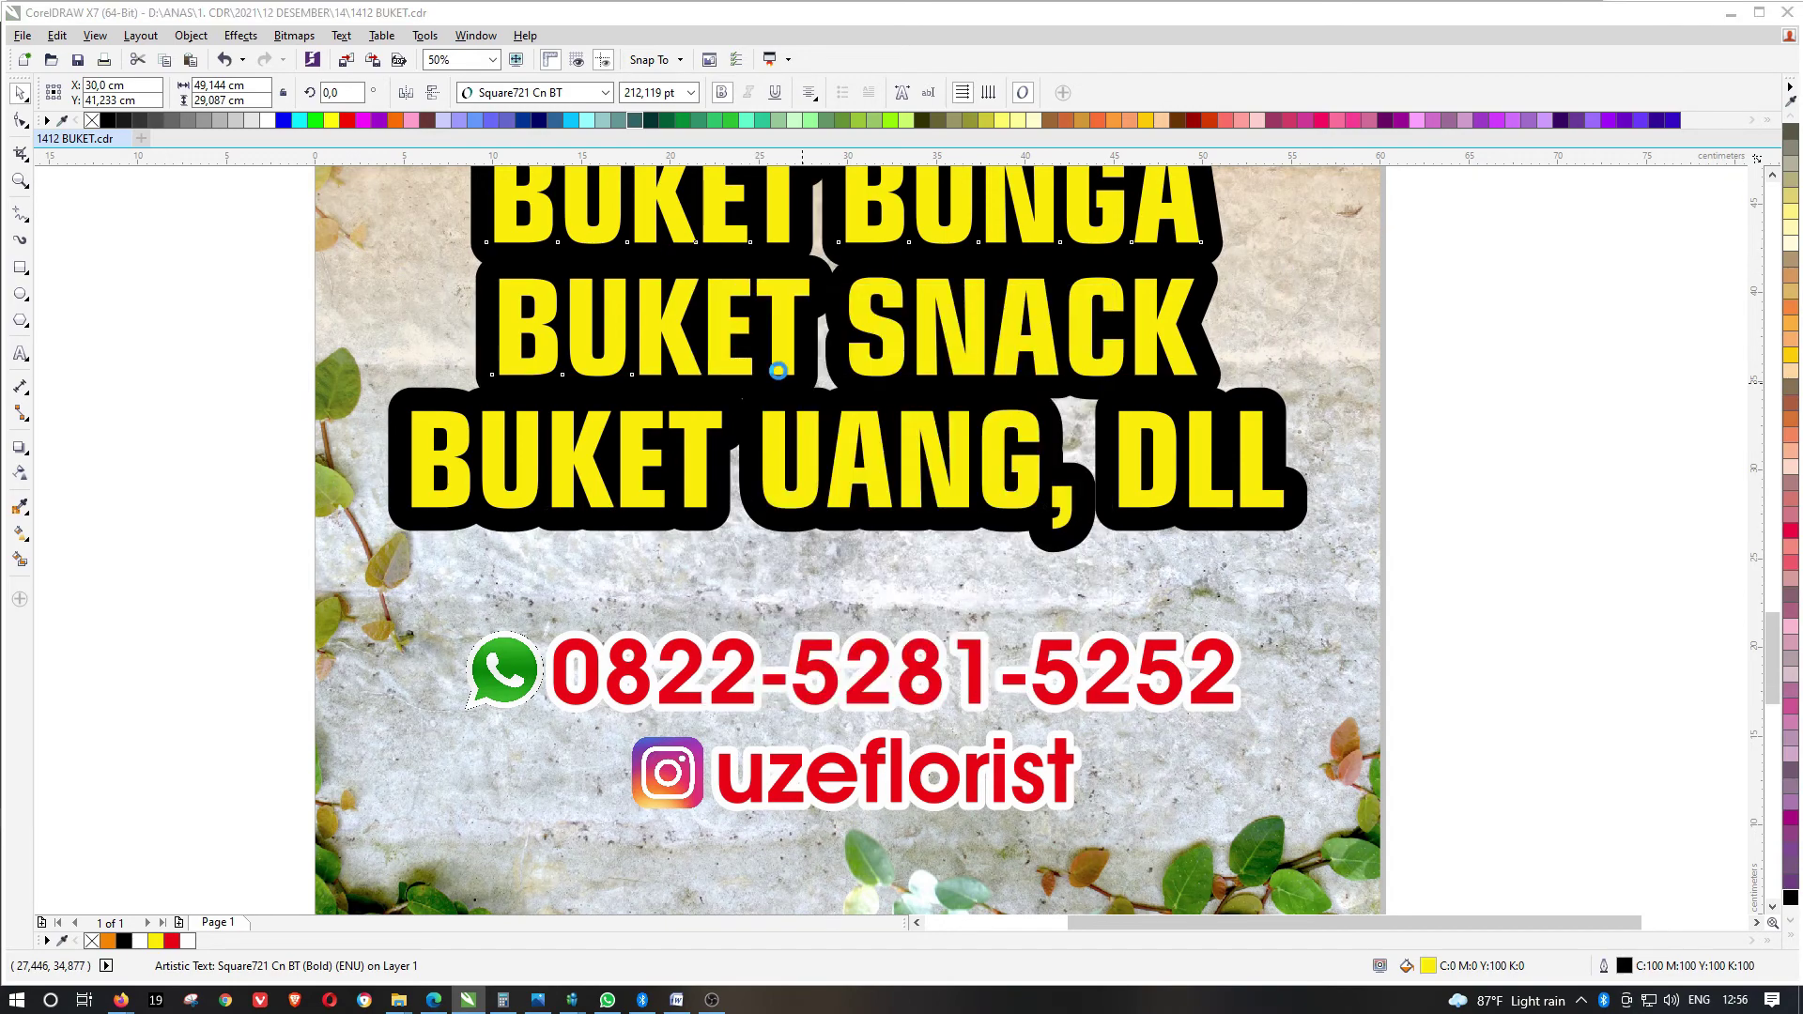
# Scale the product list down to about 45.8 cm wide and change its font to AvantGarde Bk BT (Bold)
pyautogui.scroll(-1, 1243, 478)
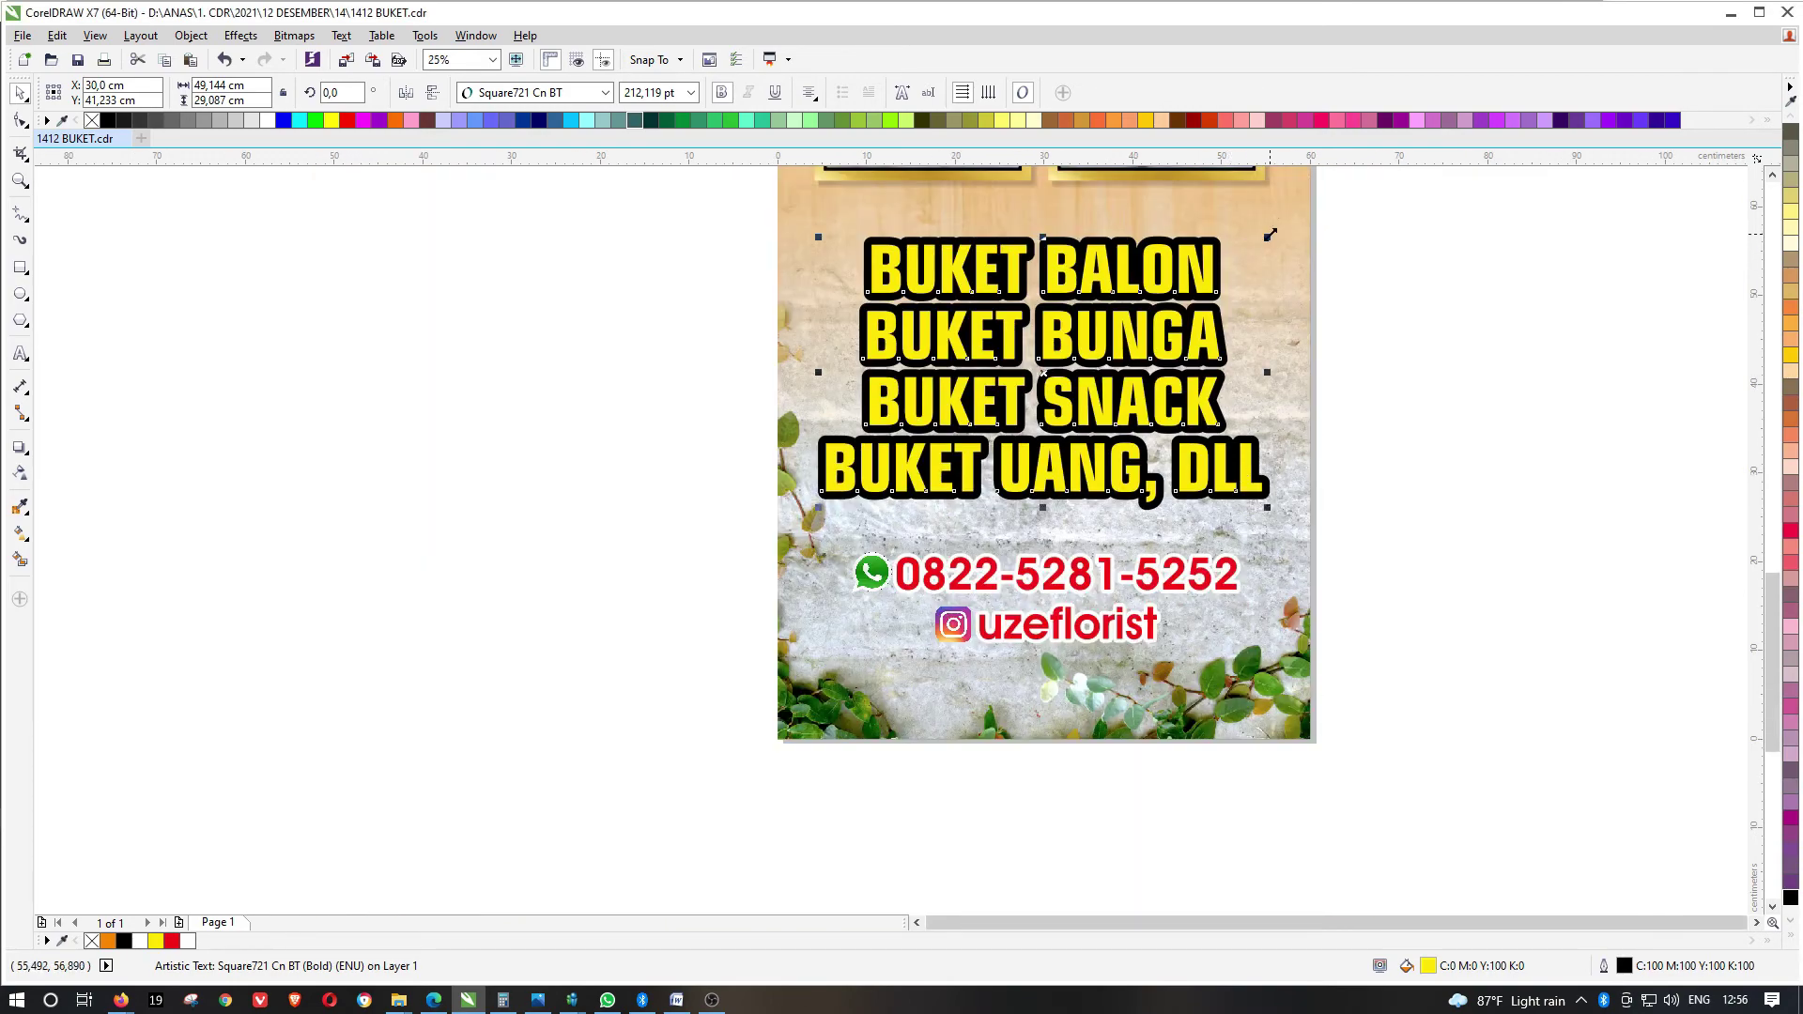
pyautogui.moveTo(1269, 235); pyautogui.dragTo(1251, 245)
pyautogui.click(605, 92)
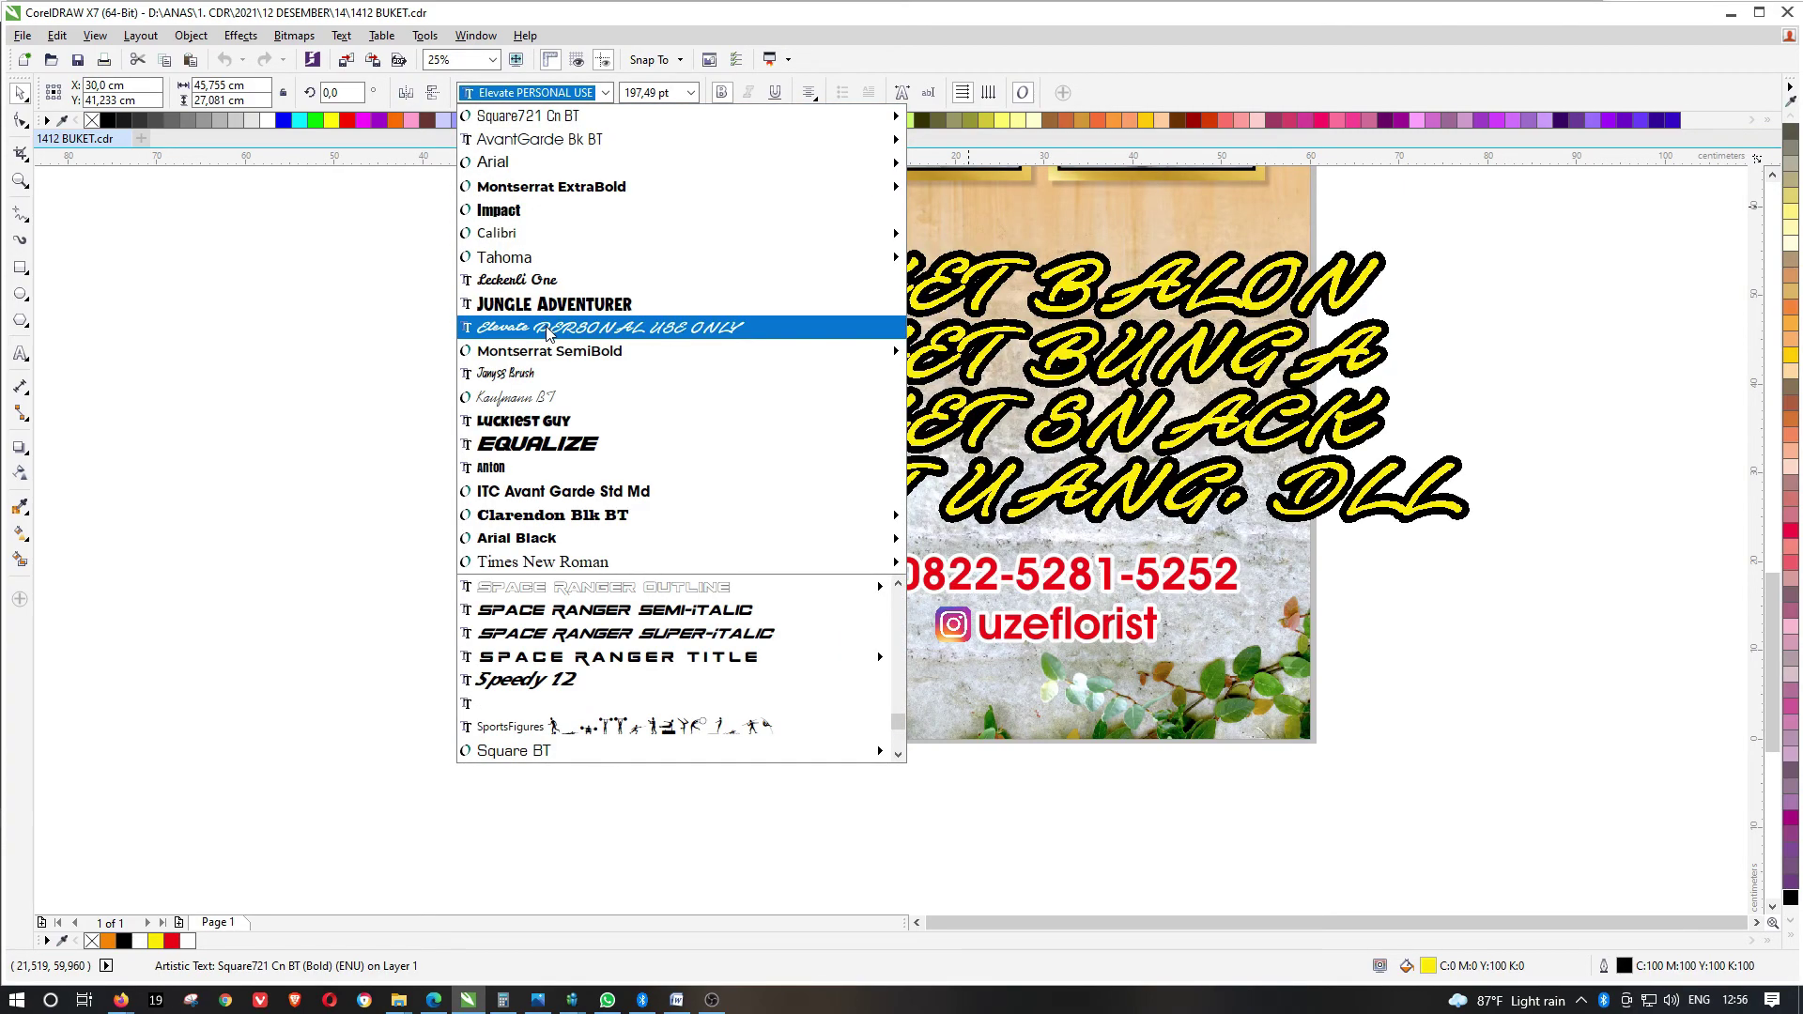
pyautogui.click(546, 139)
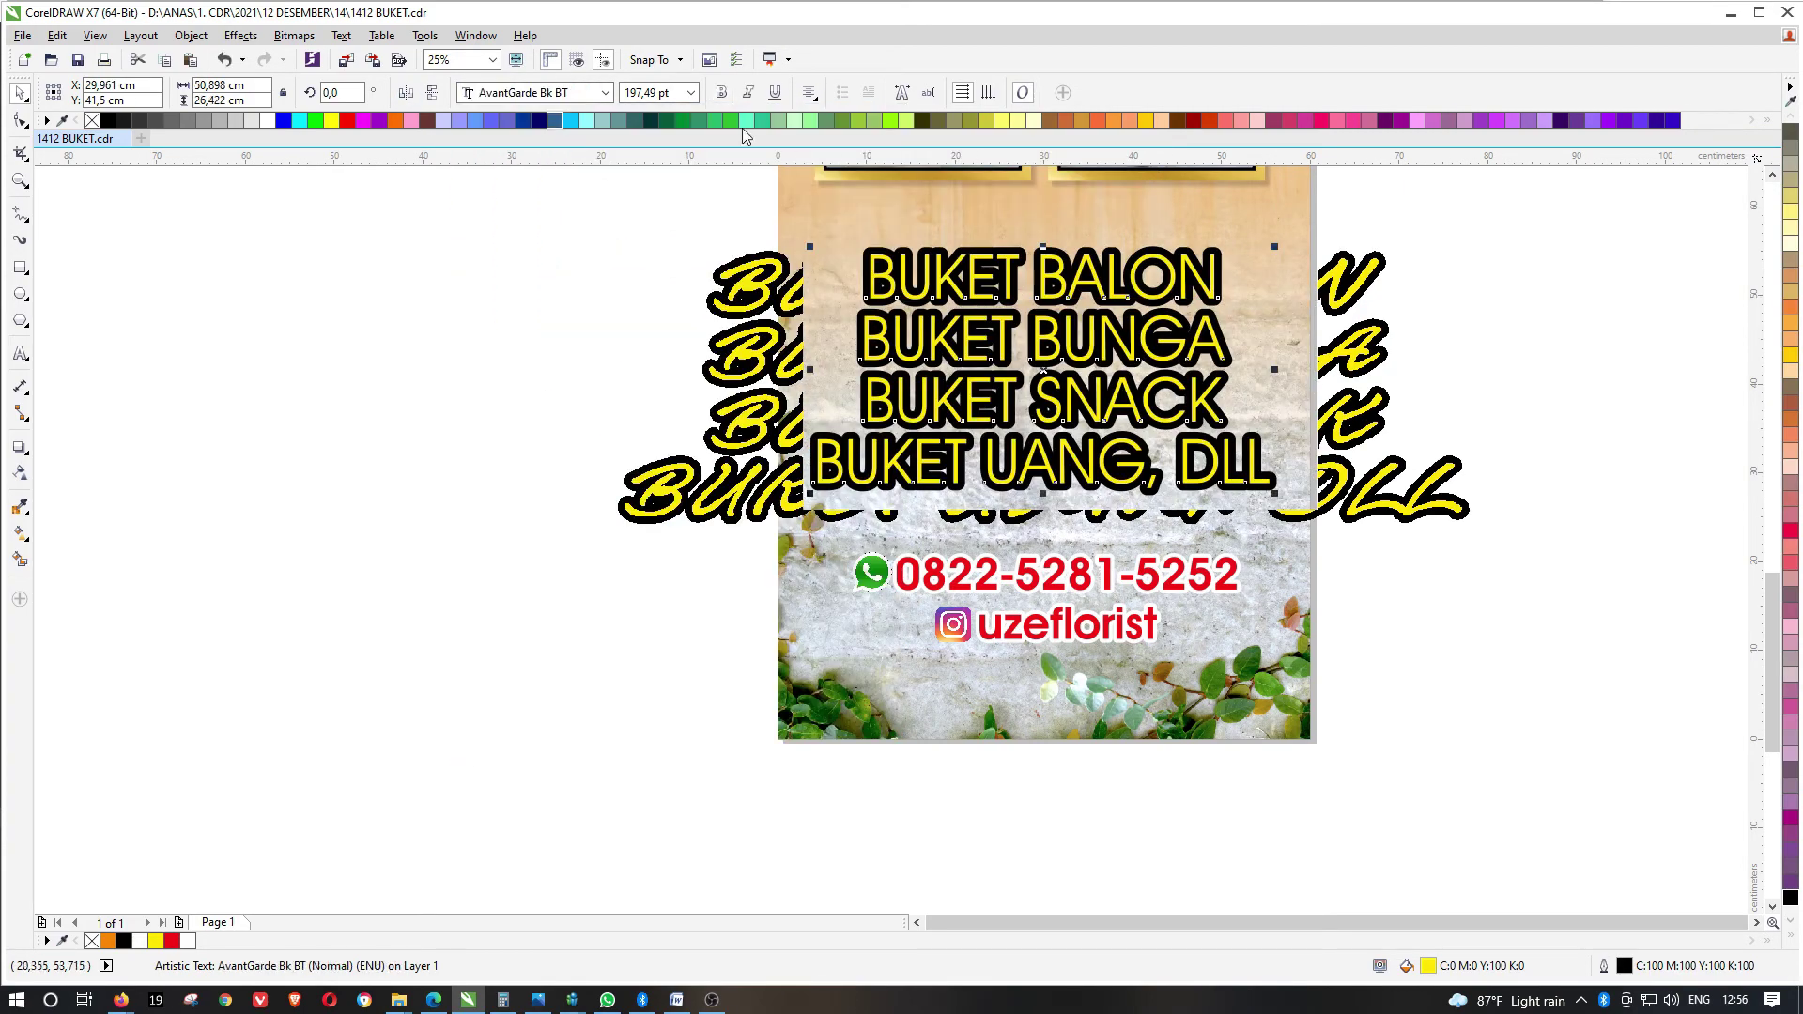
pyautogui.click(721, 92)
pyautogui.scroll(-2, 1183, 432)
pyautogui.click(1342, 383)
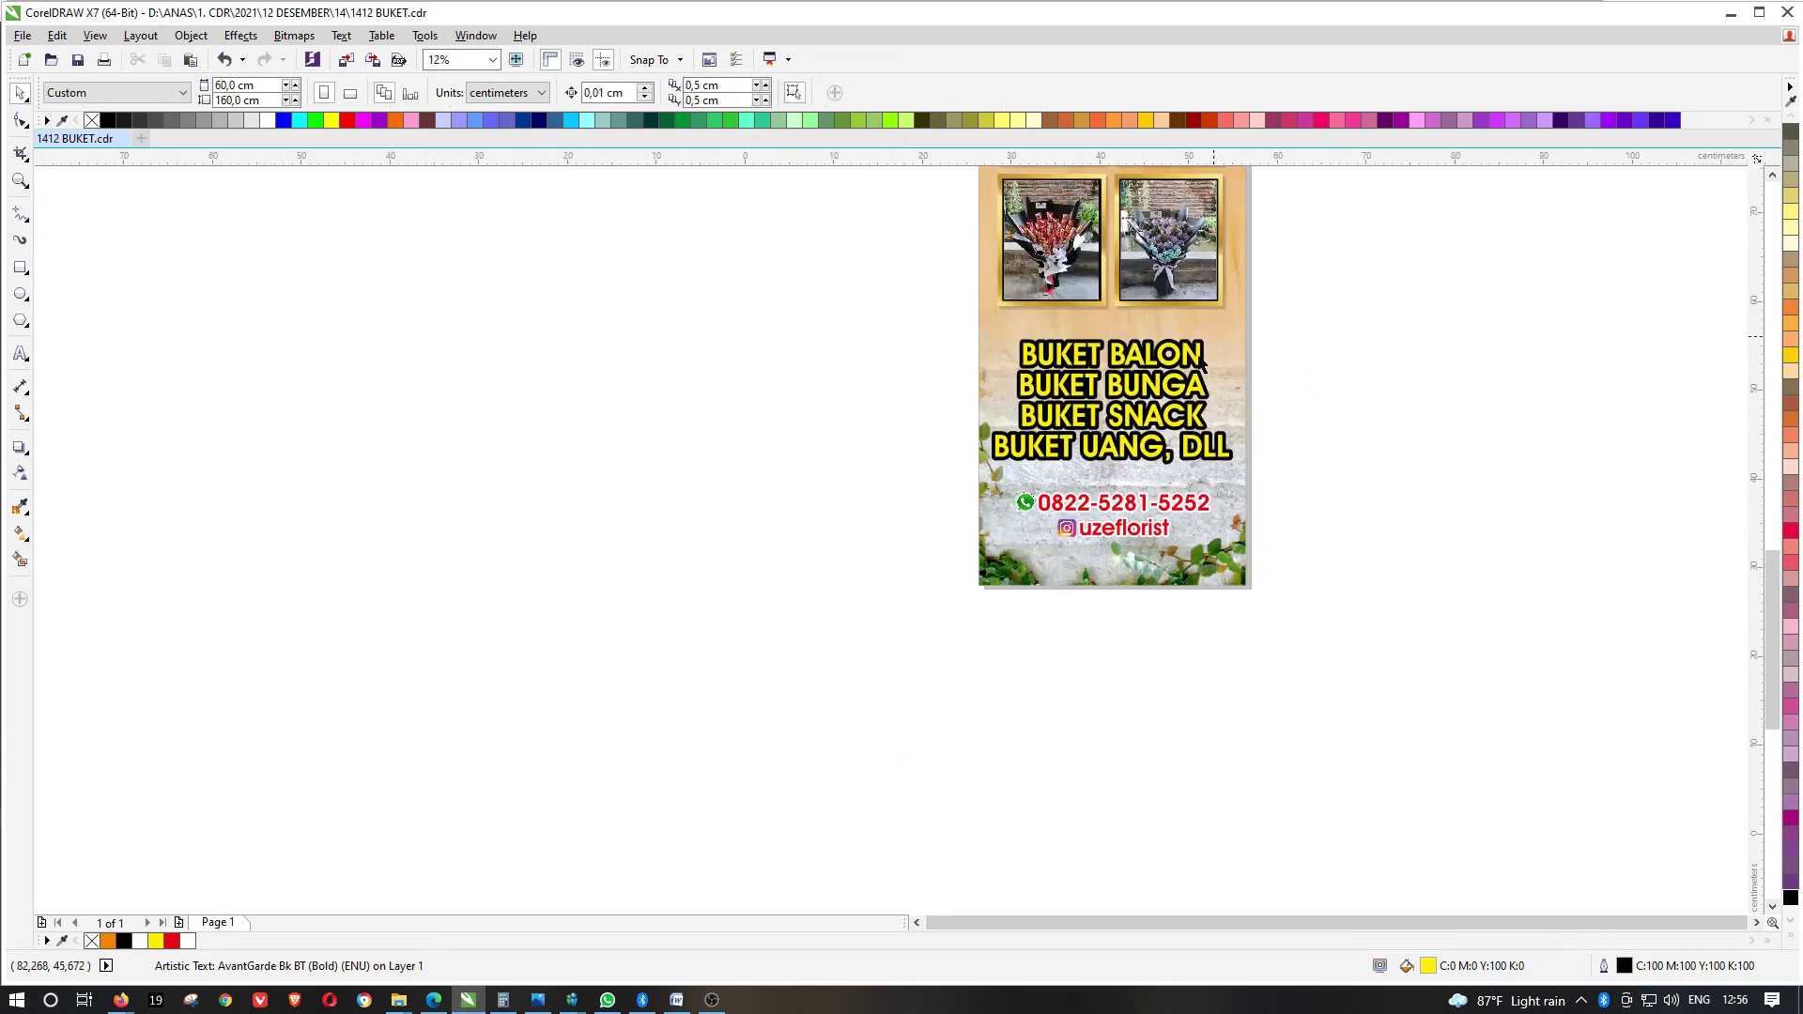
# Scale the product list down to about 48.7 cm wide and move it closer to the contact lines
pyautogui.scroll(2, 1201, 364)
pyautogui.click(1249, 580)
pyautogui.moveTo(1252, 596); pyautogui.dragTo(1228, 605)
pyautogui.moveTo(1171, 447); pyautogui.dragTo(1178, 491)
# Duplicate the product list above itself and turn the copy into a "Menerima Pesanan" heading in the Elevate PERSONAL USE ONLY font
pyautogui.moveTo(1115, 416); pyautogui.dragTo(869, 230)
pyautogui.click(579, 94)
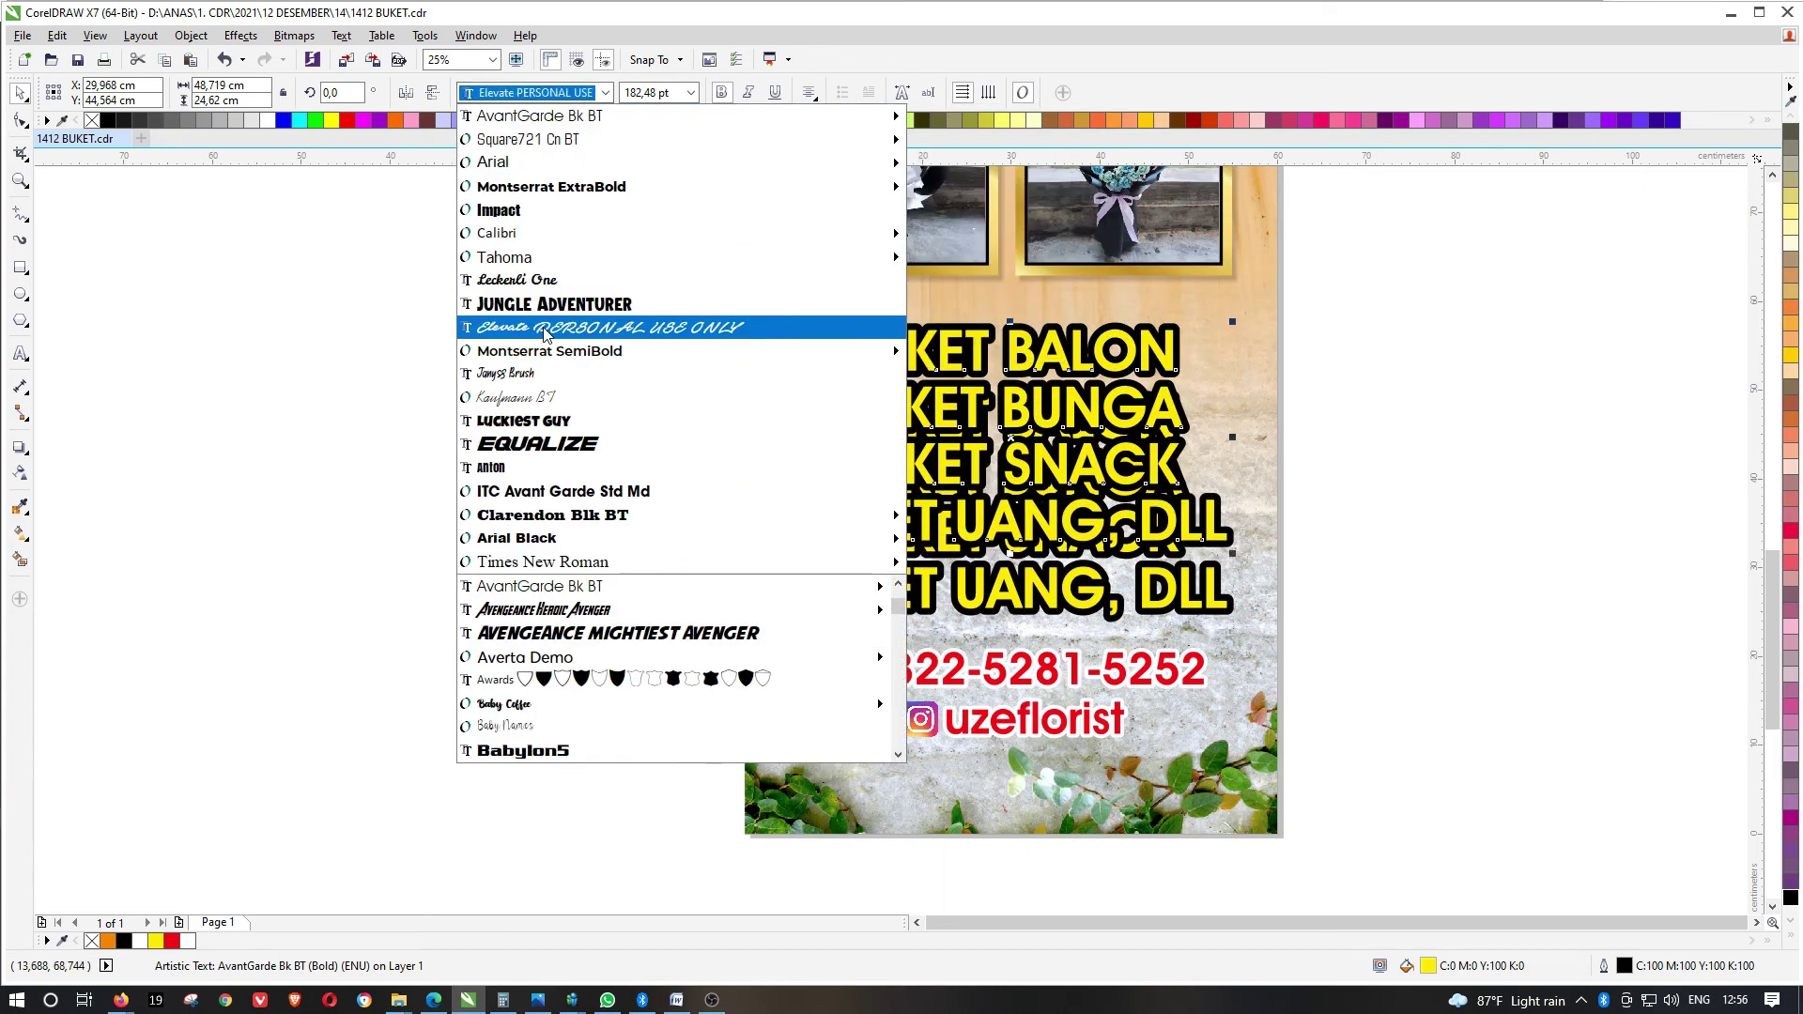
pyautogui.click(676, 323)
pyautogui.doubleClick(1063, 343)
pyautogui.hotkey('ctrl', 'a')
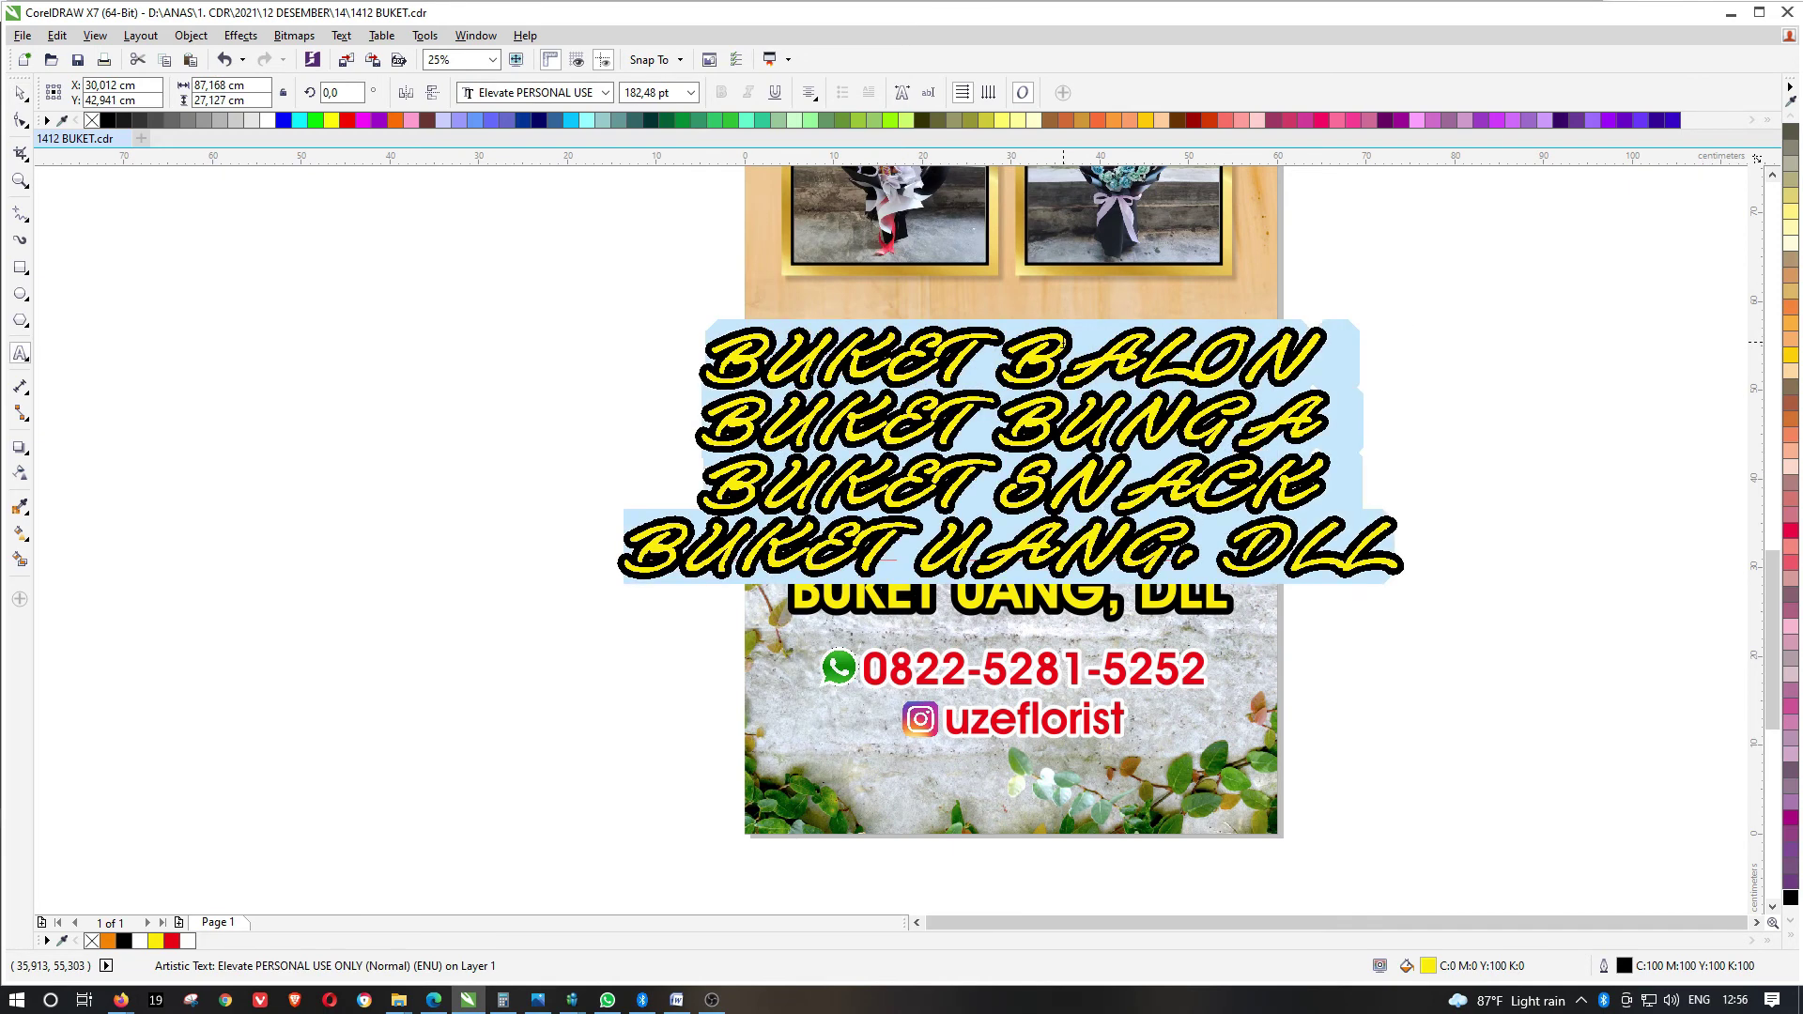
pyautogui.write('Mener')
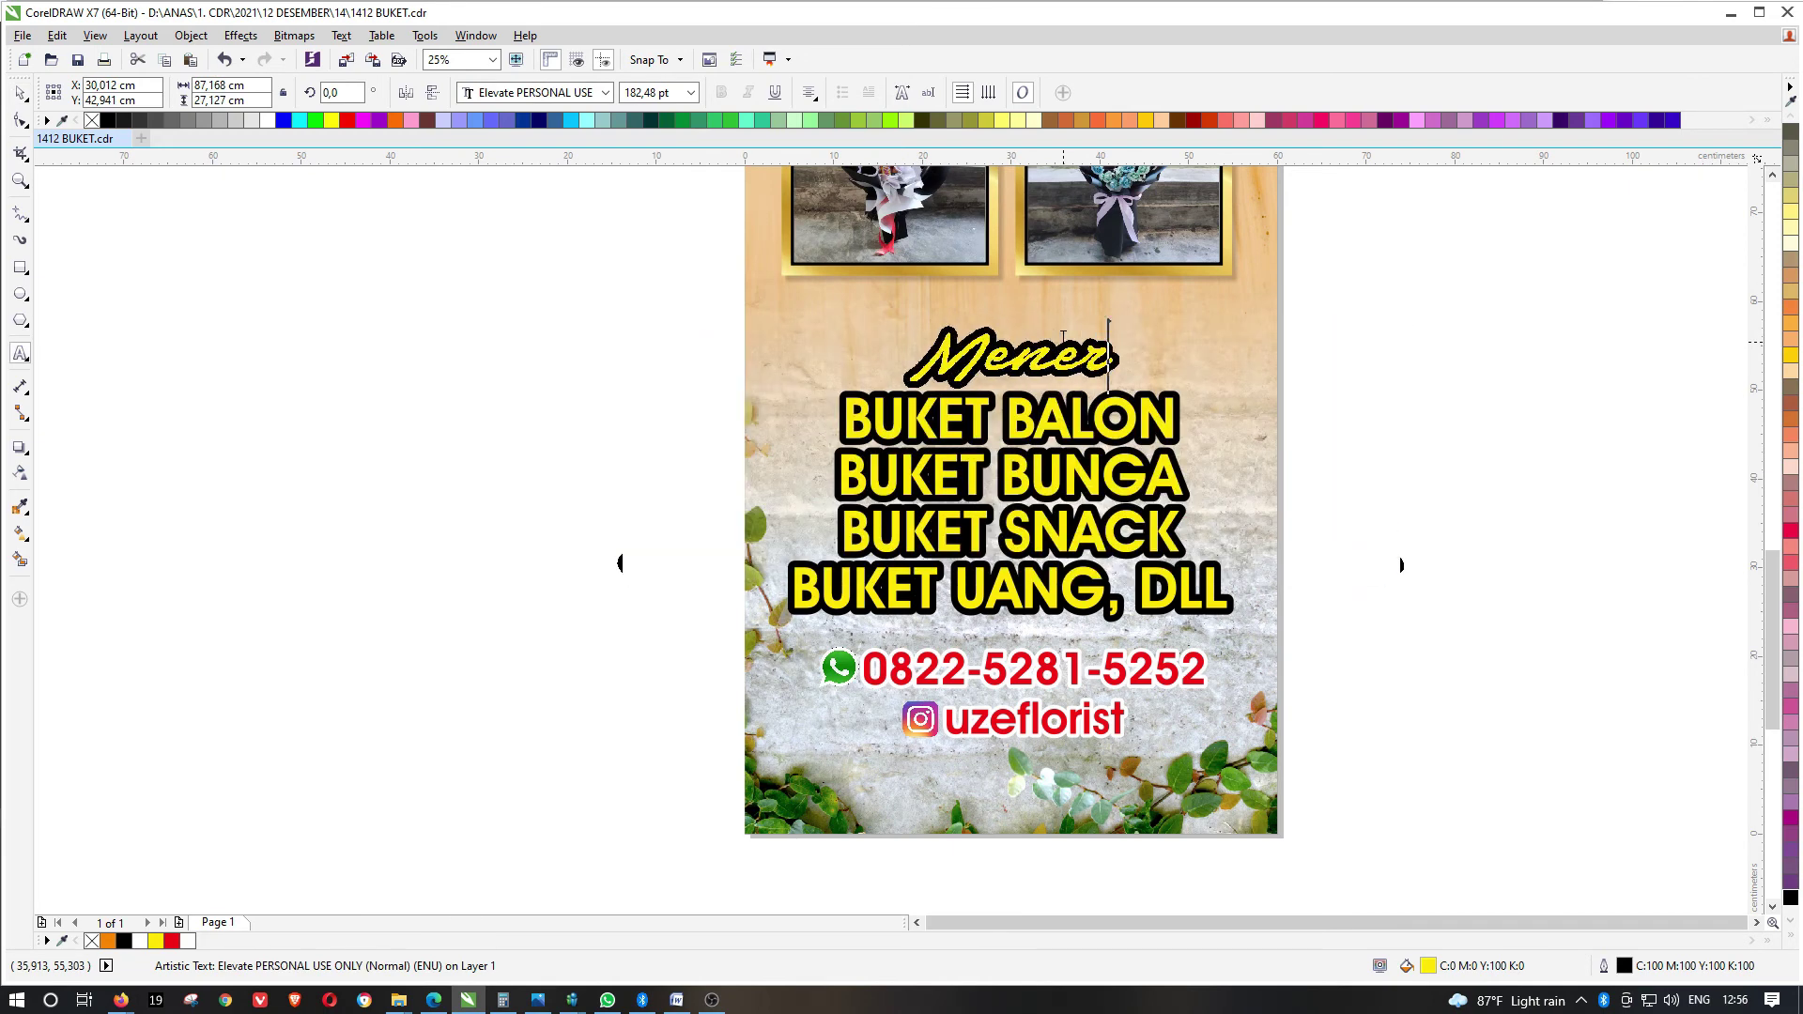
pyautogui.write('ima Pesanan')
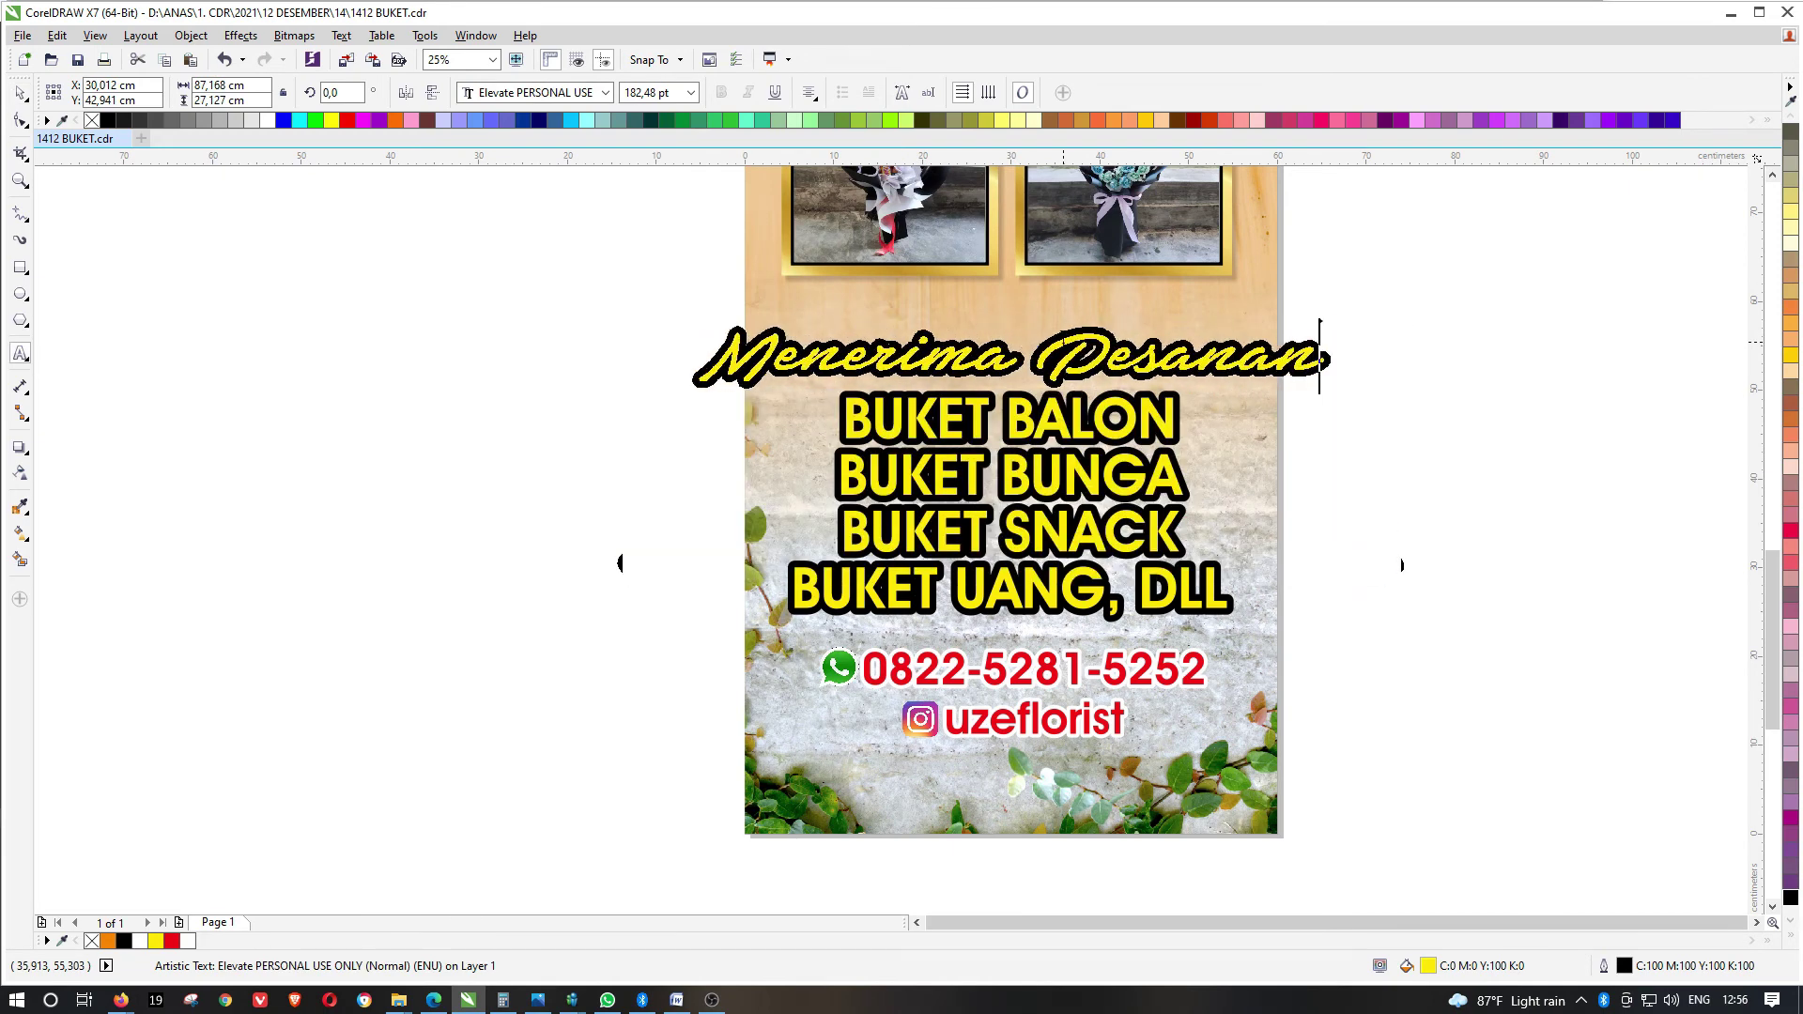
# Try the "Menerima Pesanan" heading at about 44 cm wide, higher above the product list, and delete it
pyautogui.hotkey('ctrl', 'a')
pyautogui.click(20, 94)
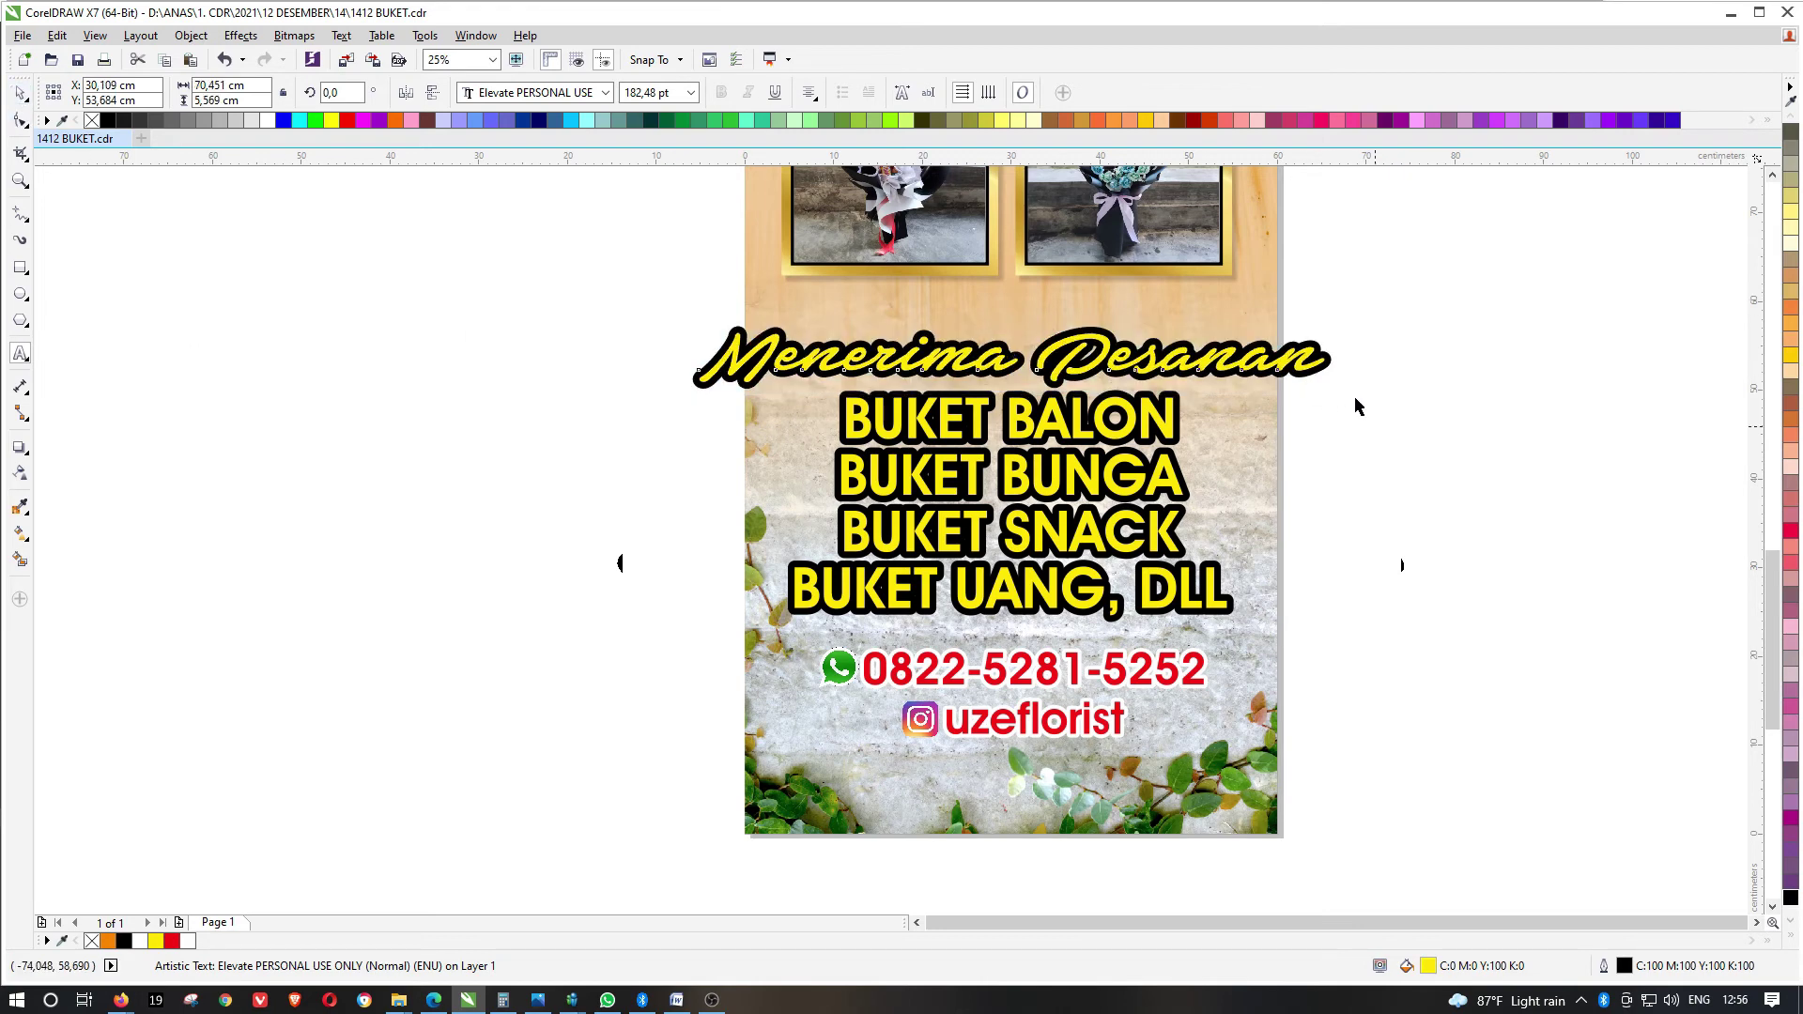
pyautogui.moveTo(1335, 388); pyautogui.dragTo(1207, 463)
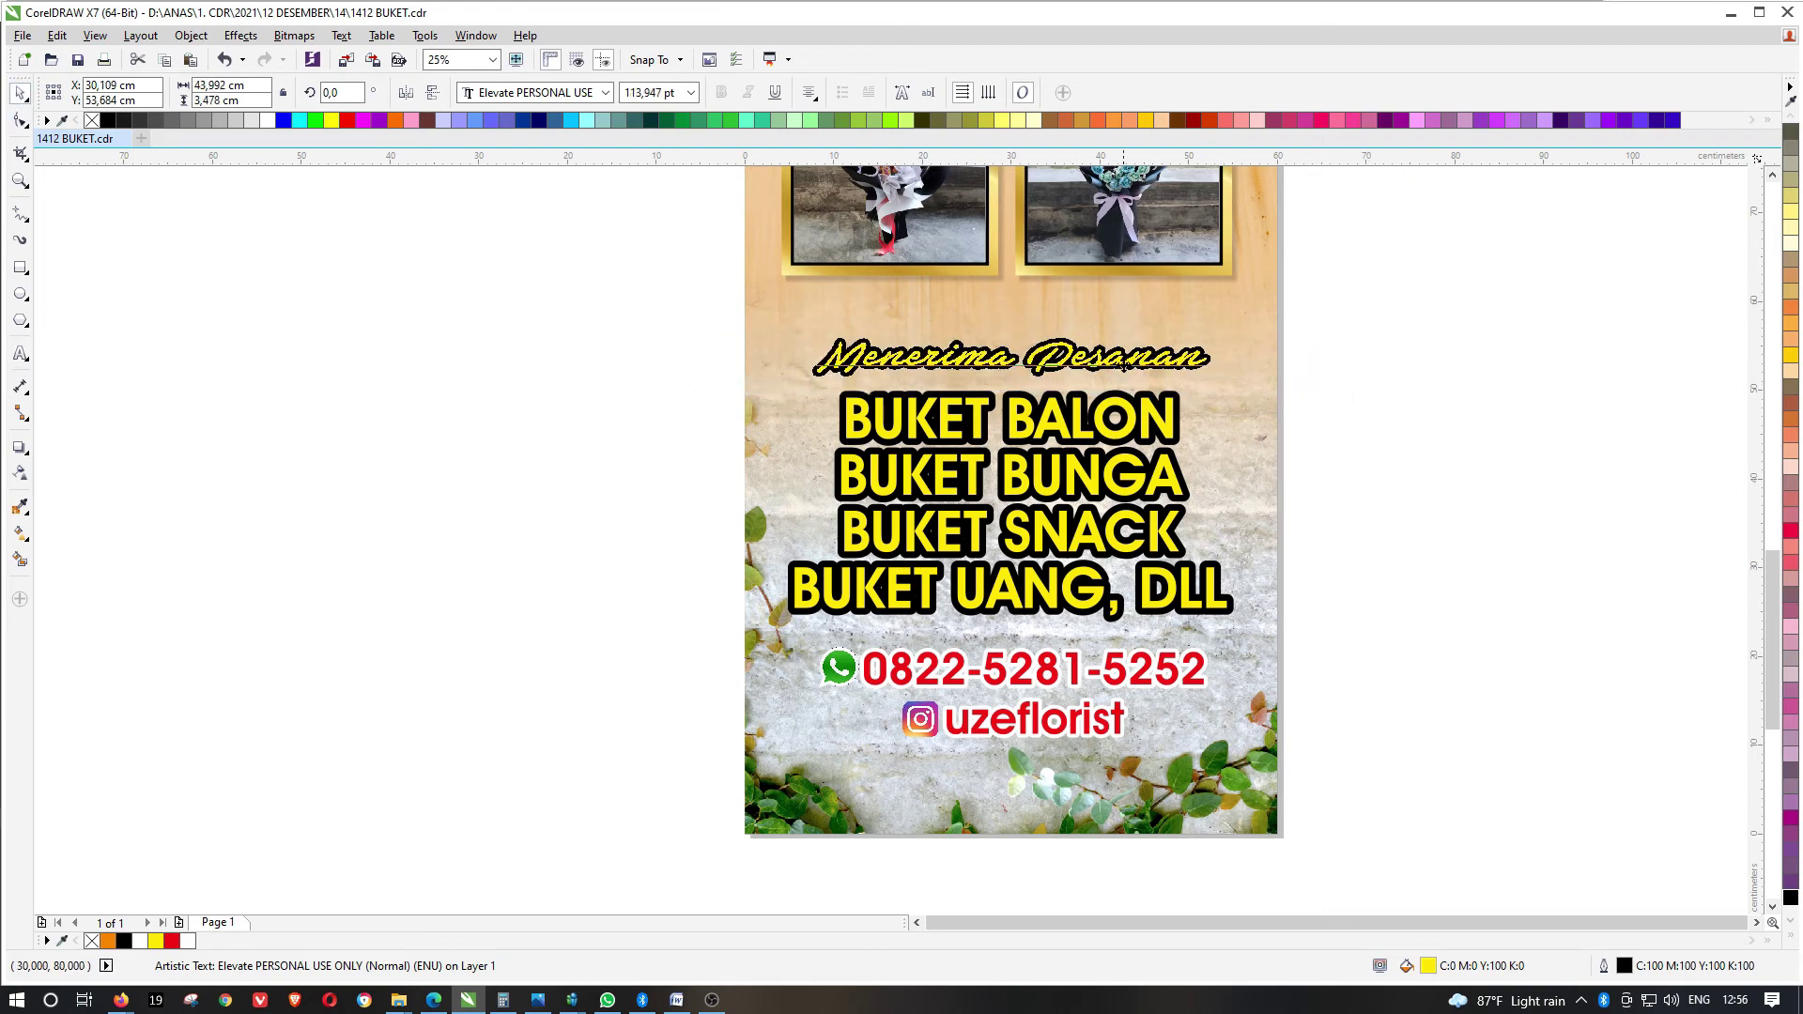
pyautogui.moveTo(1124, 344); pyautogui.dragTo(1124, 318)
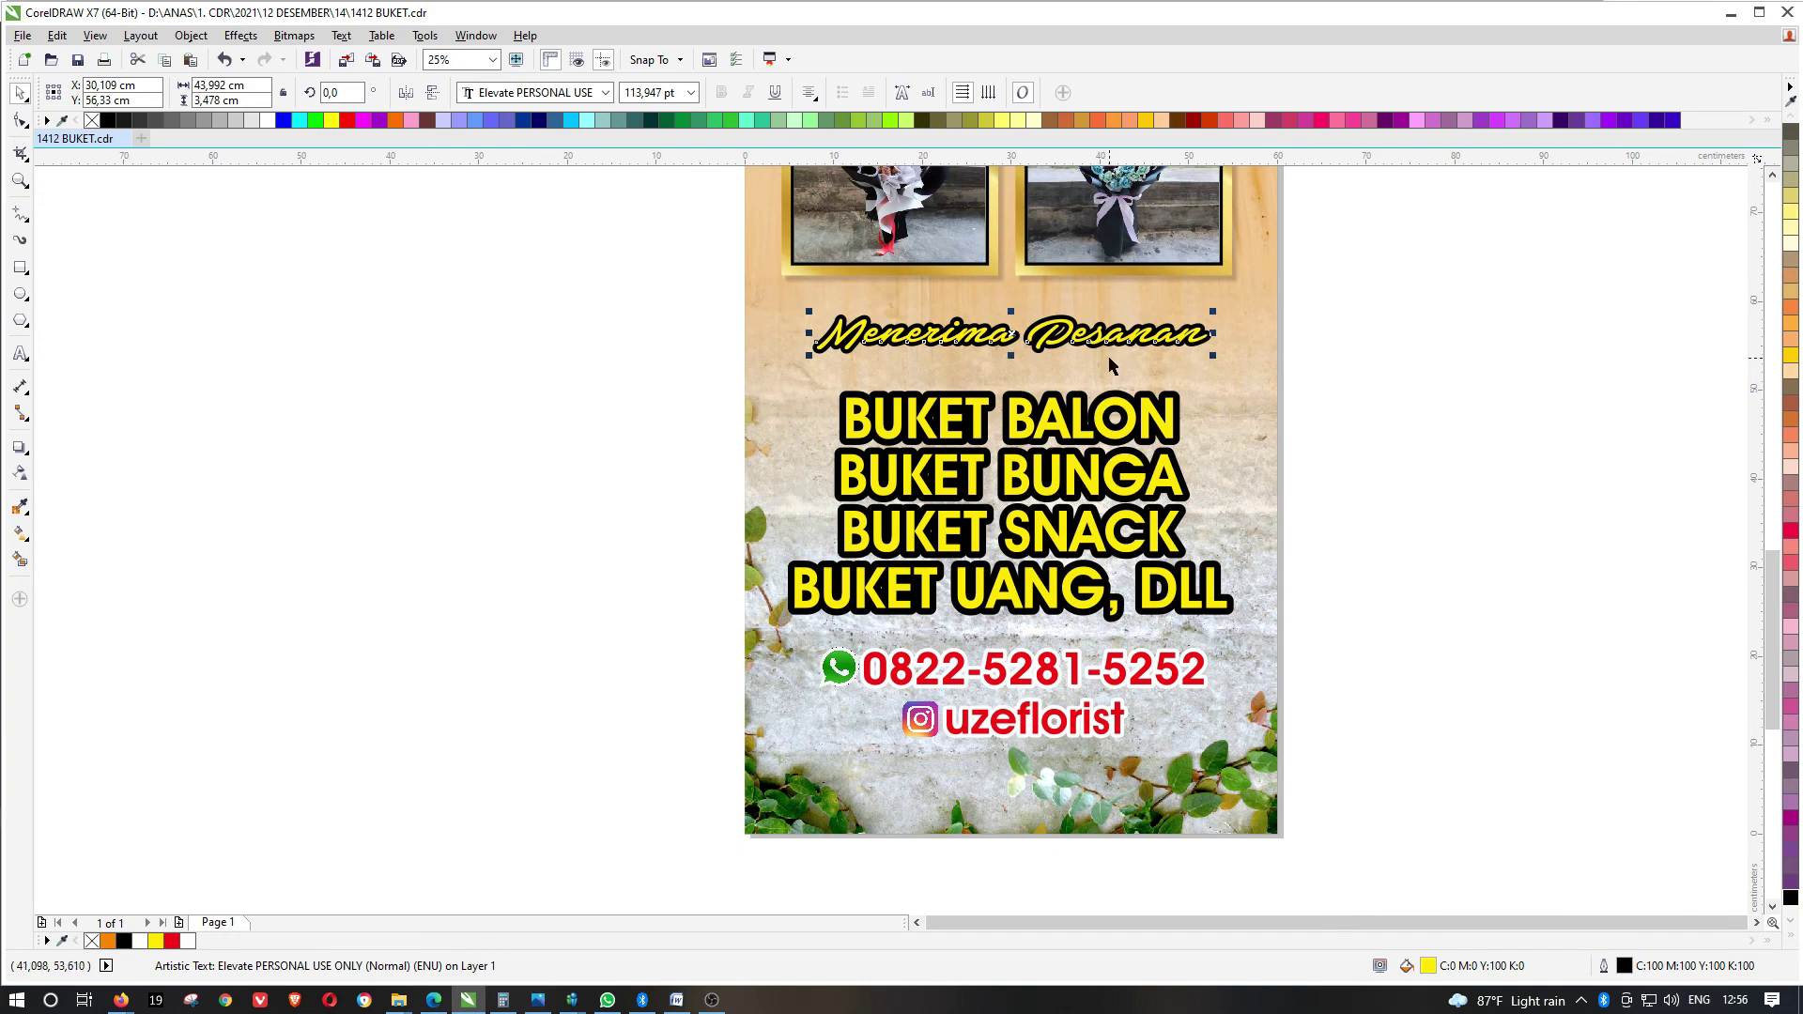
pyautogui.press('Delete')
# Move the product list up towards the framed photos and set its outline width to 40 pt
pyautogui.moveTo(1101, 423); pyautogui.dragTo(1101, 387)
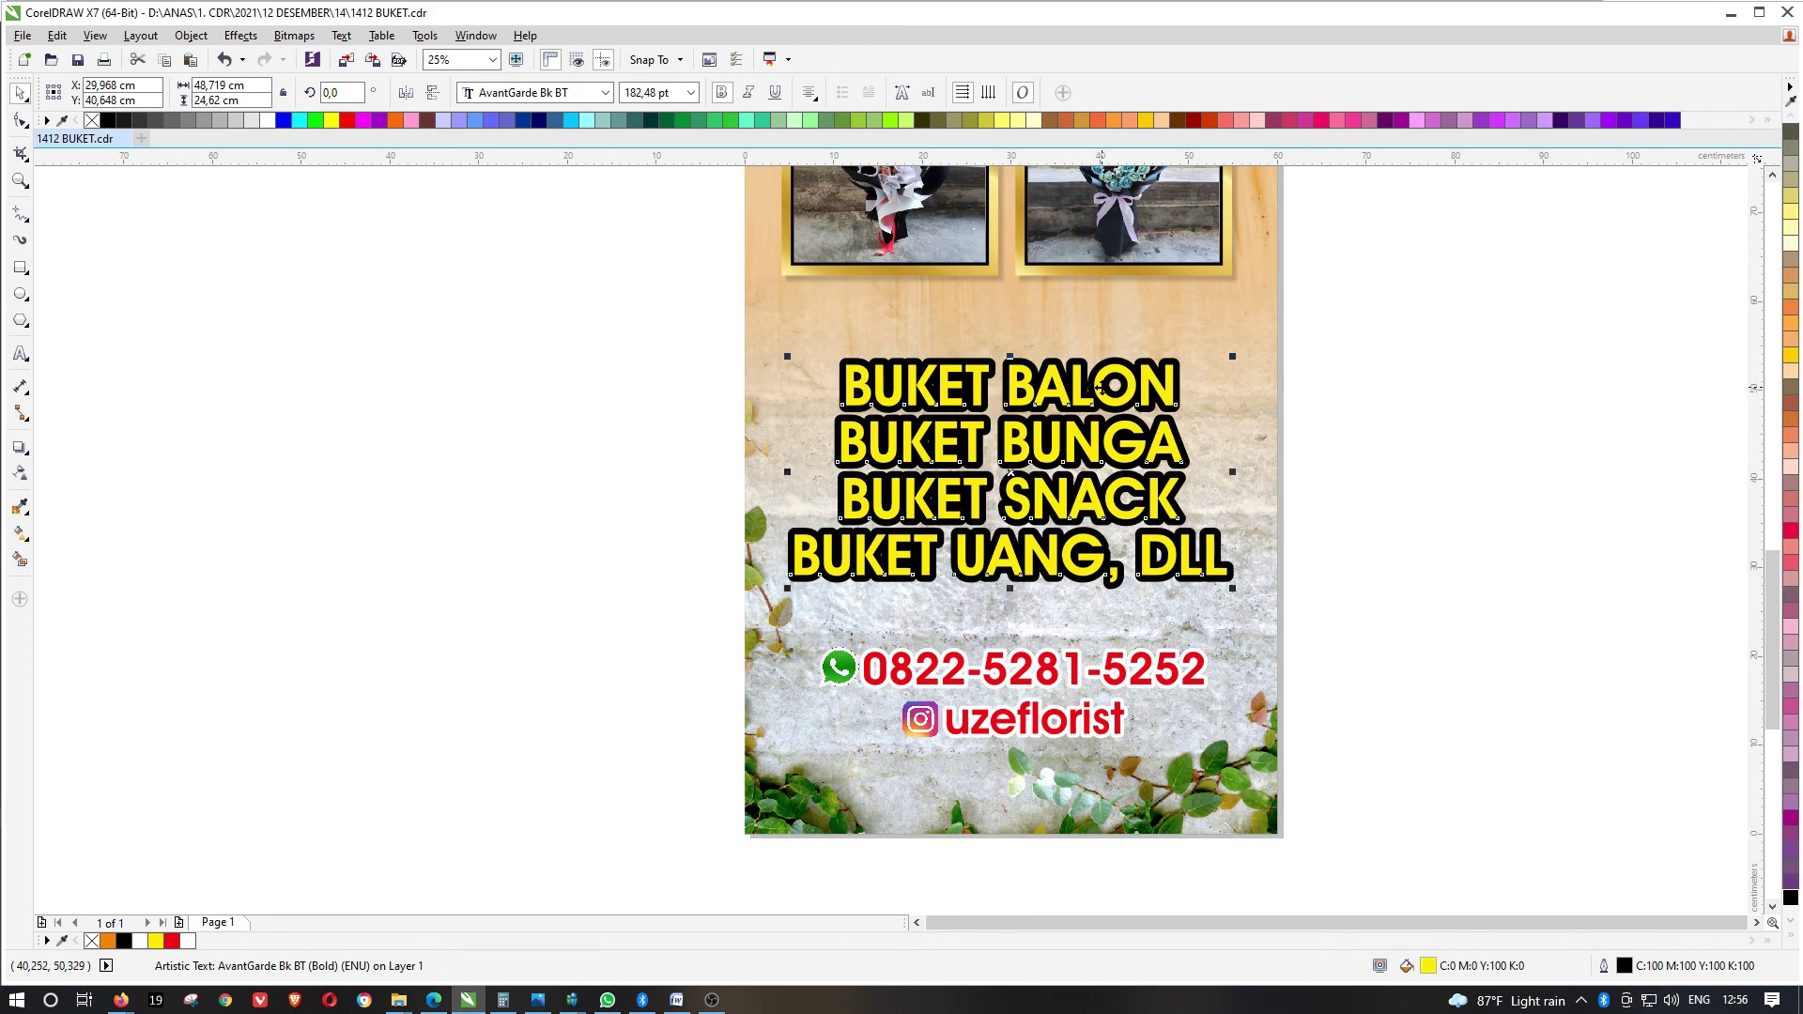
pyautogui.press('F12')
pyautogui.doubleClick(761, 380)
pyautogui.write('40')
pyautogui.press('Return')
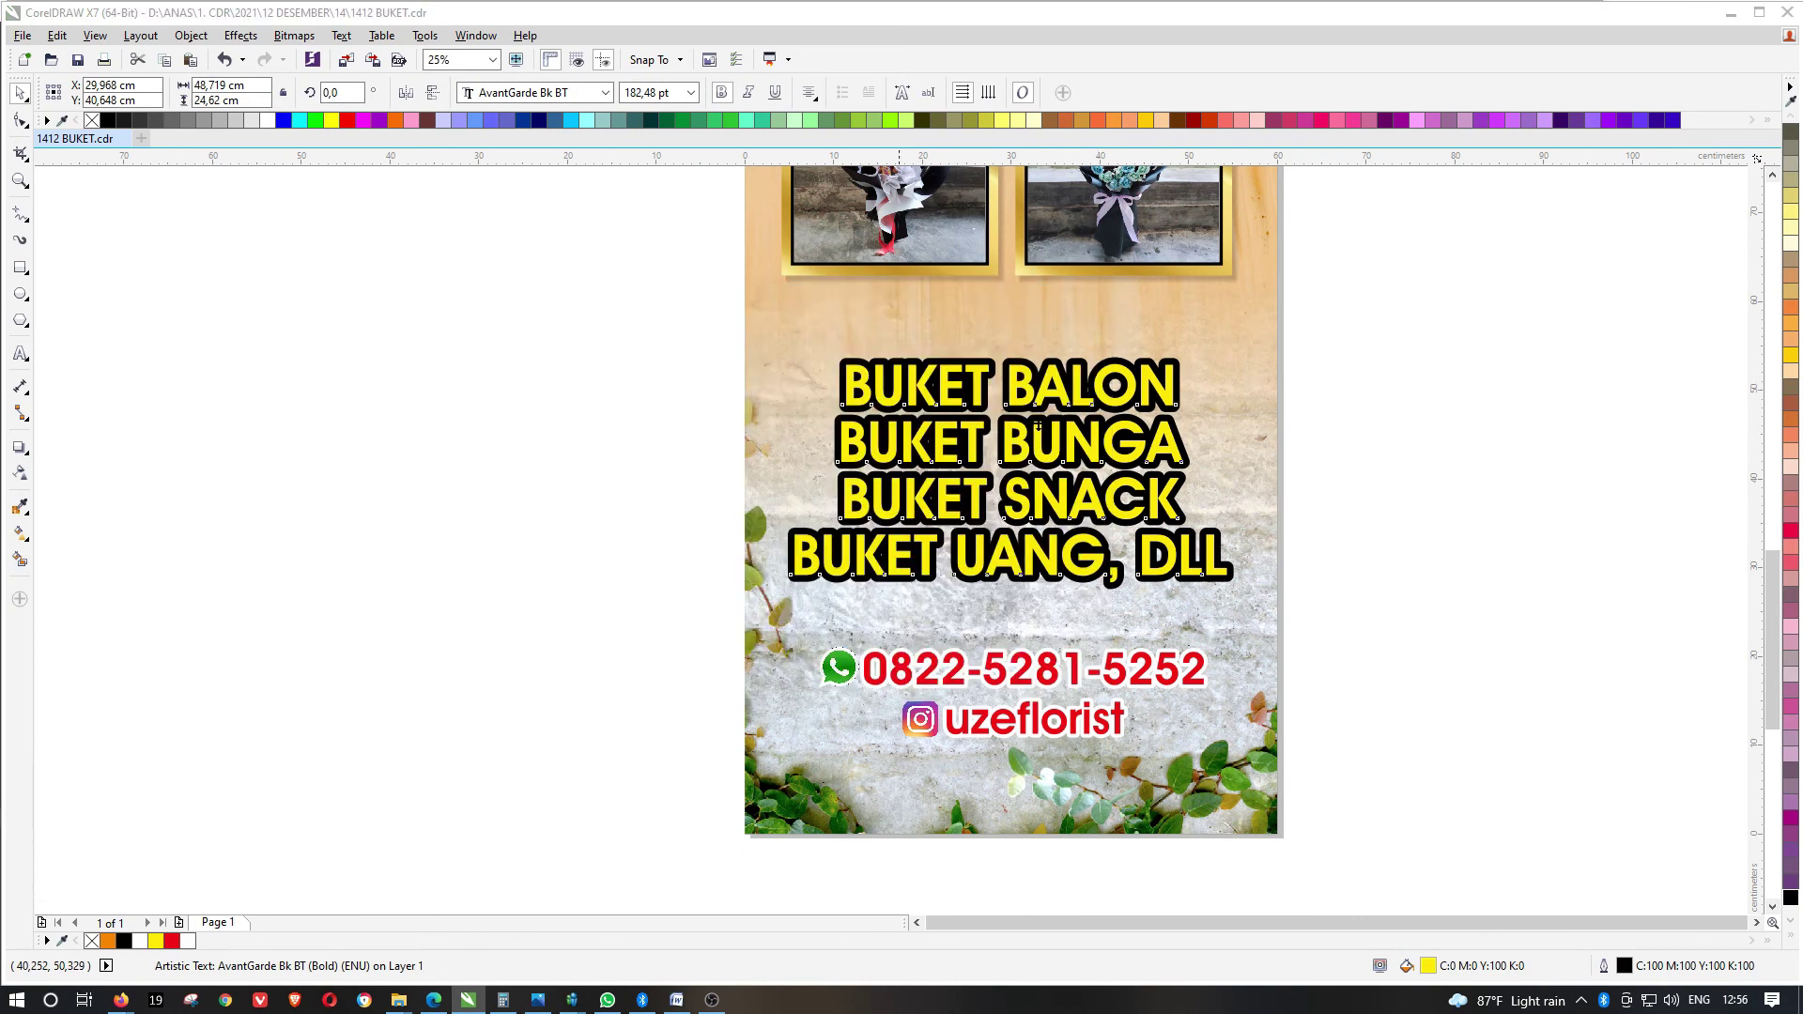
# Increase the line spacing of the product list until the text block is about 26 cm high
pyautogui.press('F10')
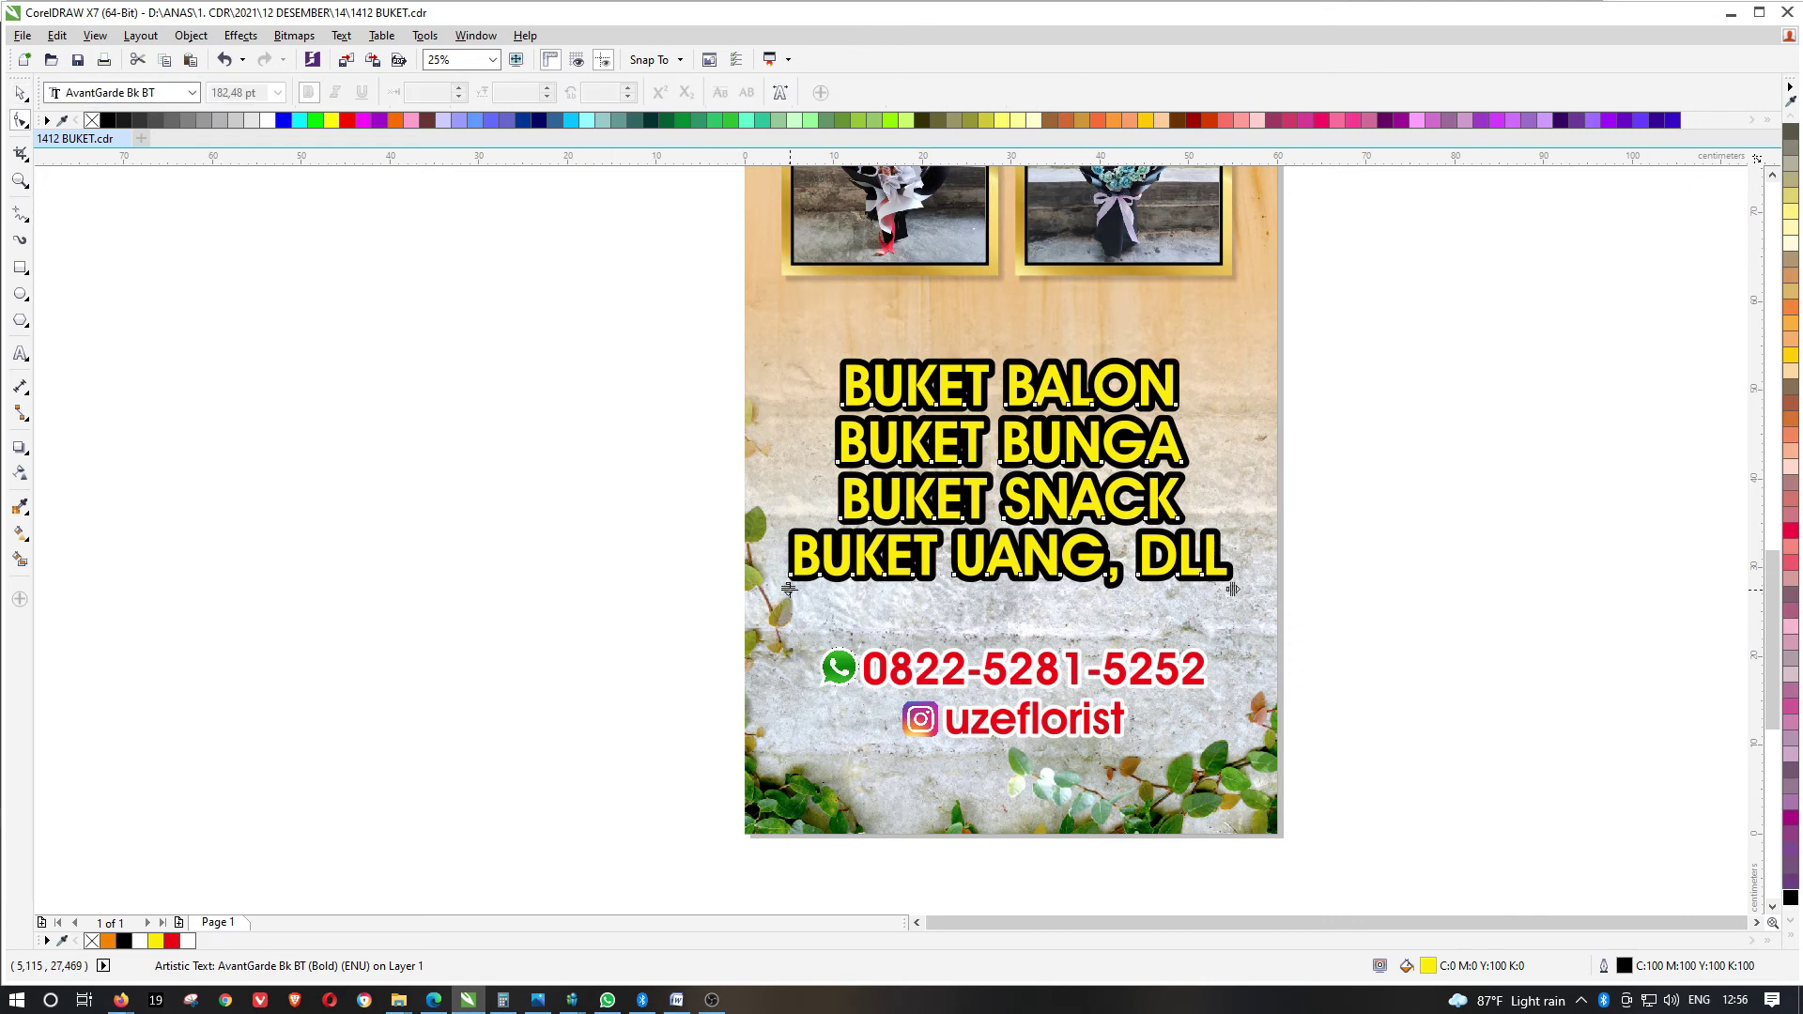
pyautogui.moveTo(788, 589); pyautogui.dragTo(788, 604)
pyautogui.press('space')
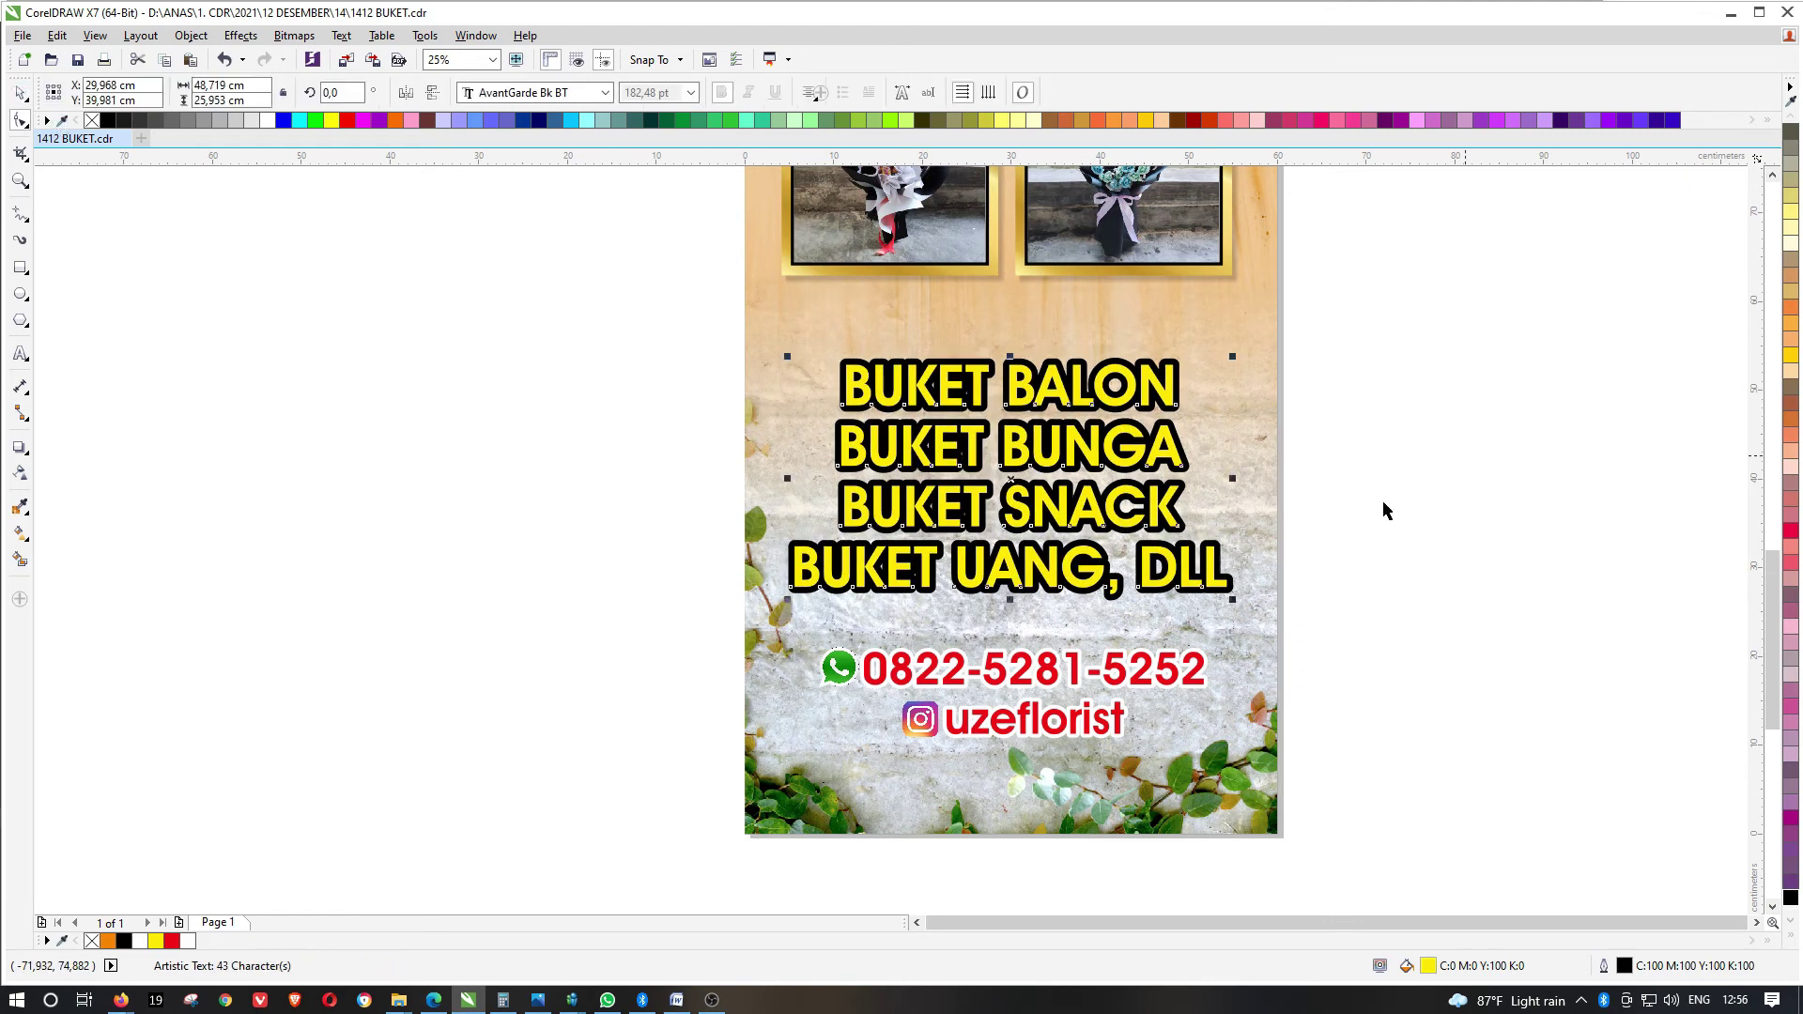
# Remove ", DLL" from the product list's last line and add a new line below it reading "Dan lain-lain"
pyautogui.doubleClick(1228, 578)
pyautogui.press('BackSpace')
pyautogui.press('BackSpace')
pyautogui.press('BackSpace')
pyautogui.press('BackSpace')
pyautogui.press('BackSpace')
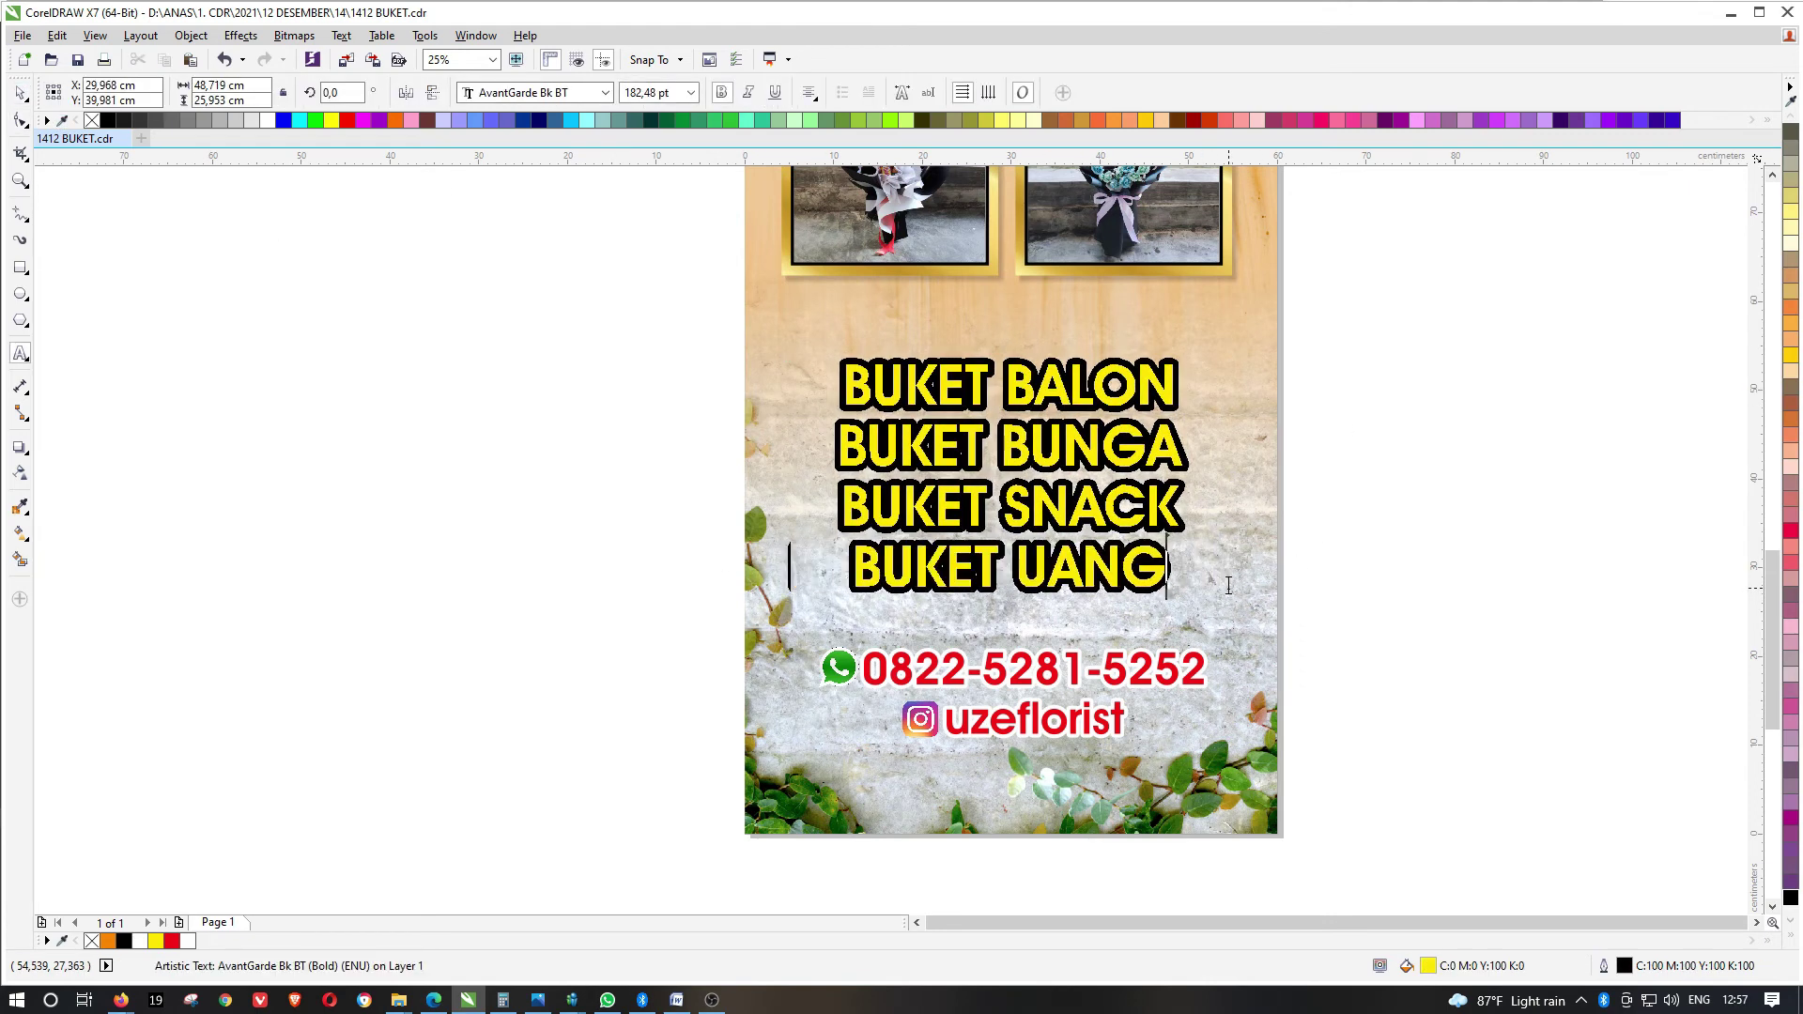
pyautogui.write('d')
pyautogui.press('BackSpace')
pyautogui.write('Dan lain')
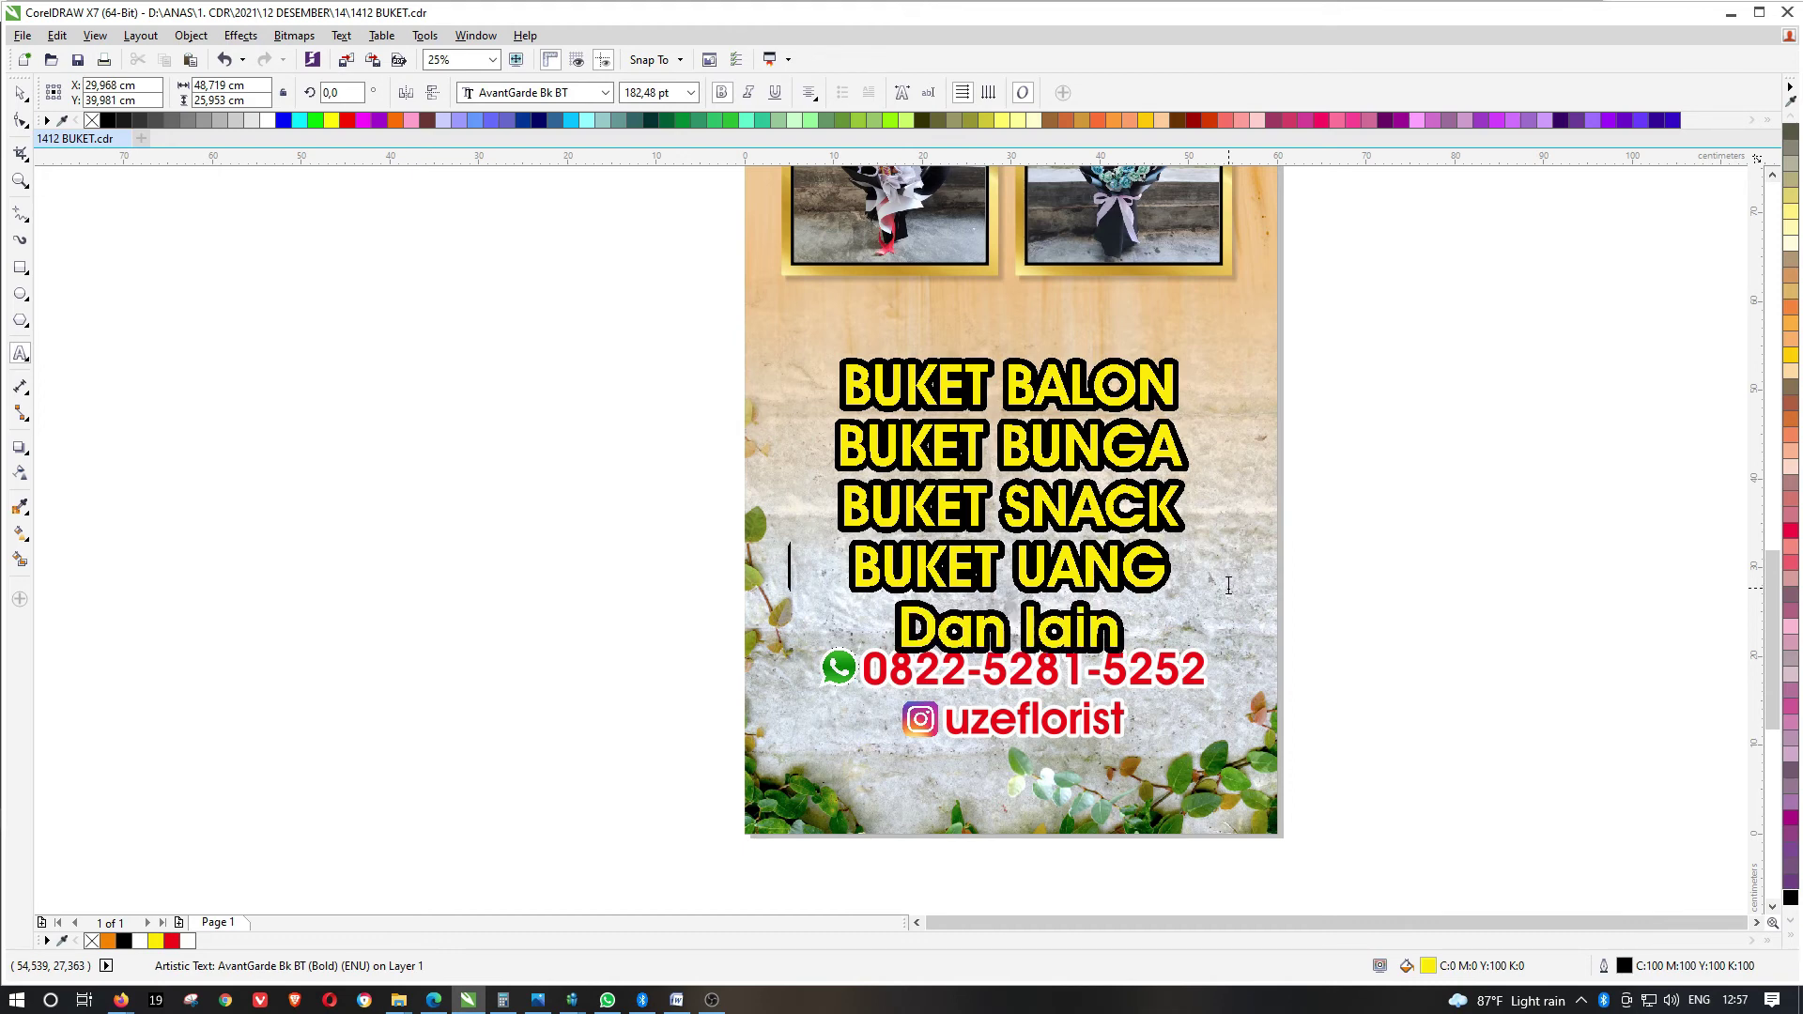
pyautogui.write('-lain')
pyautogui.hotkey('ctrl', 'a')
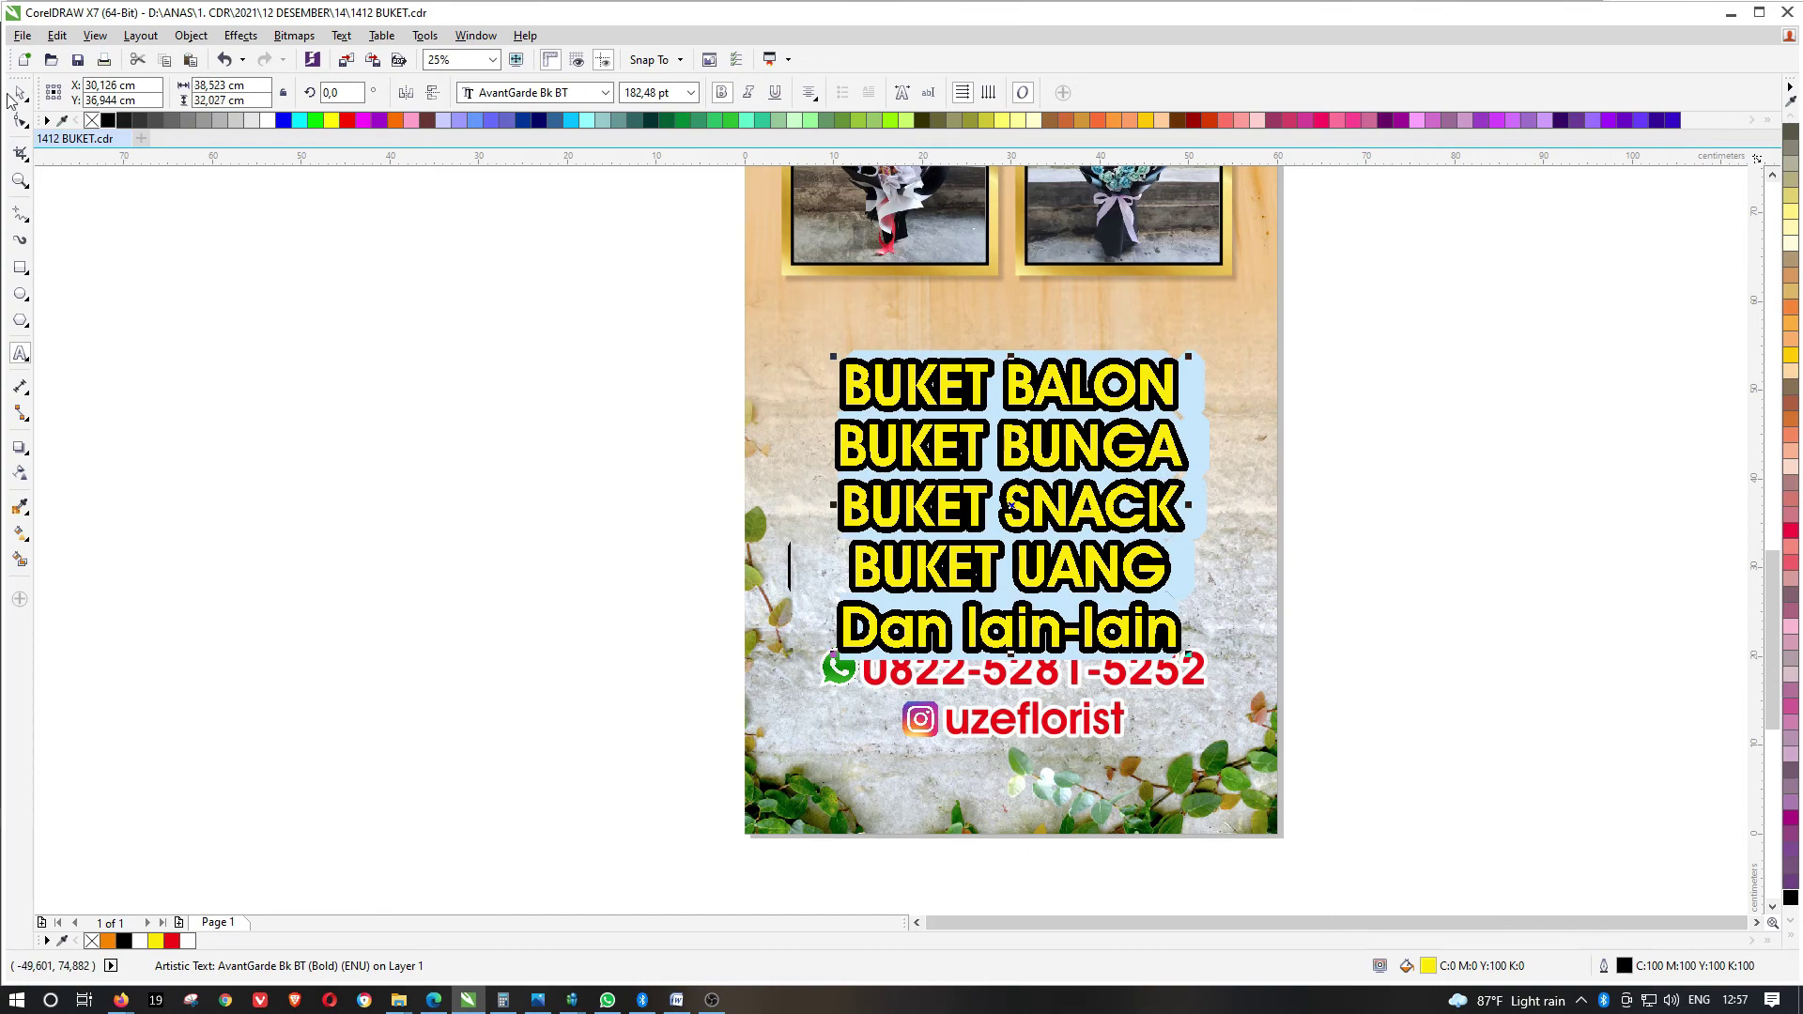
pyautogui.click(20, 91)
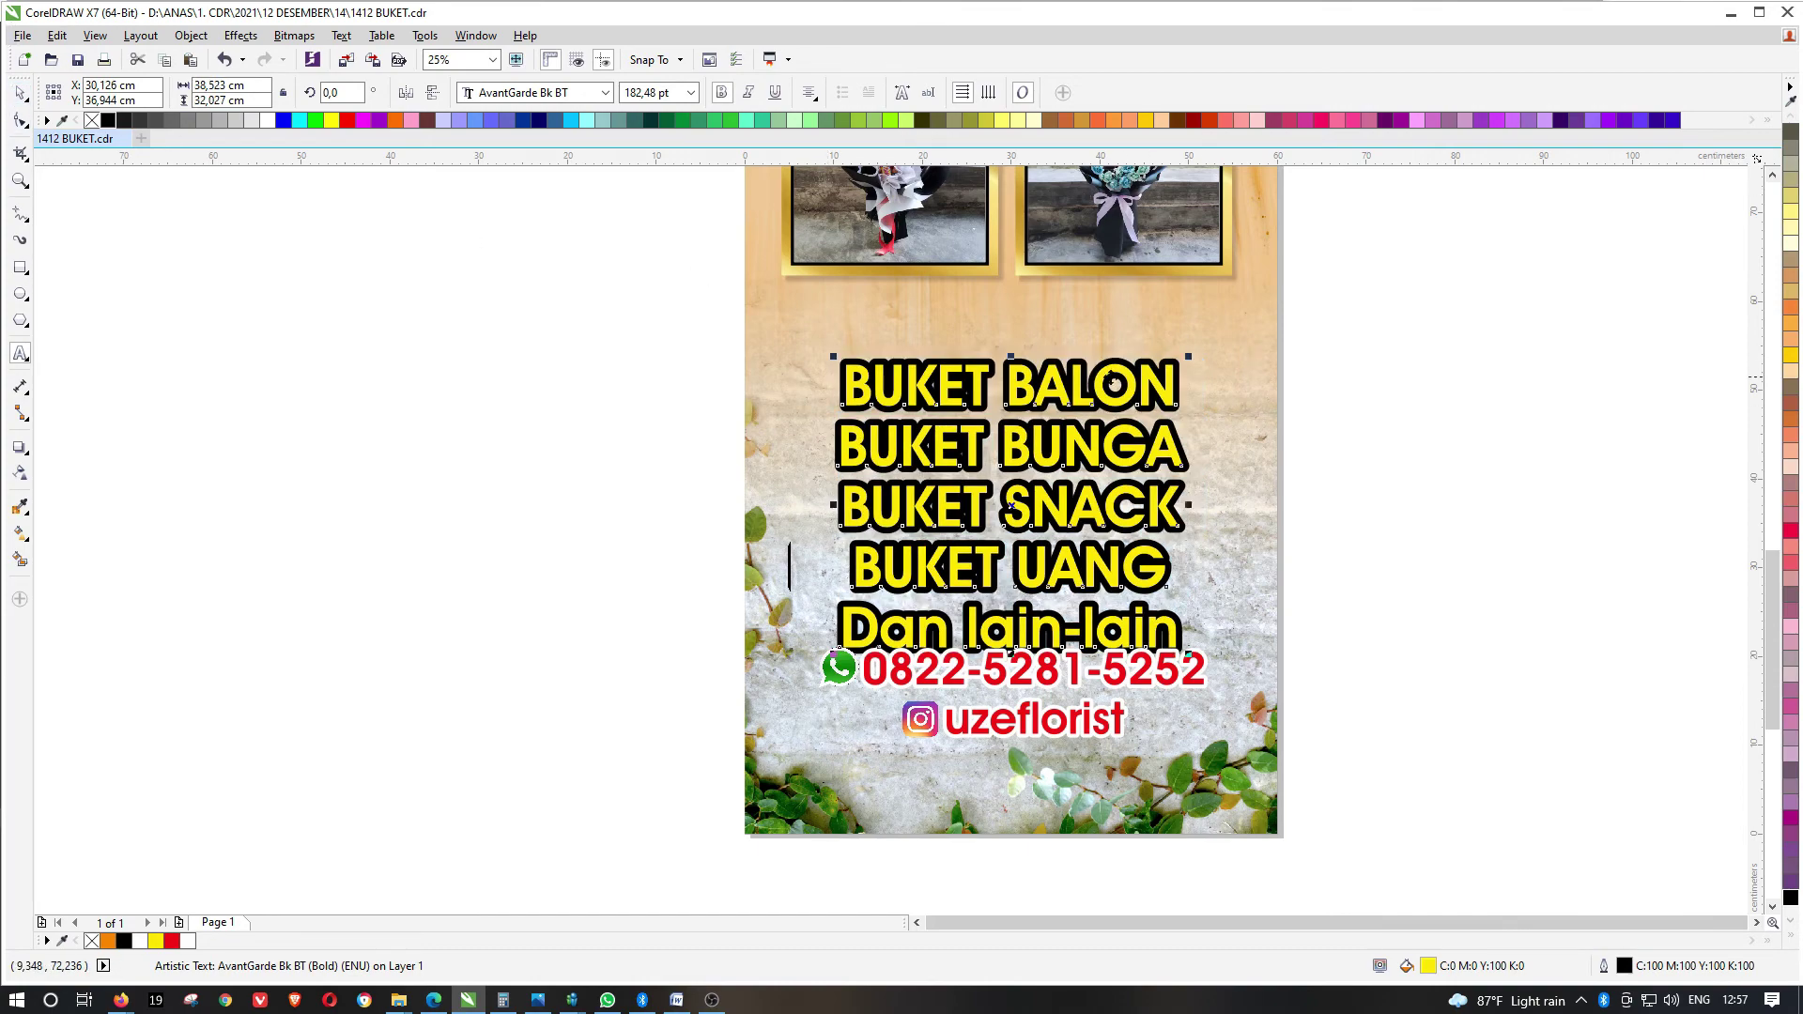
# Move the product list up towards the framed photos and enlarge the contact lines to about 48 cm wide
pyautogui.moveTo(1109, 374); pyautogui.dragTo(1109, 329)
pyautogui.moveTo(1495, 606); pyautogui.dragTo(787, 799)
pyautogui.moveTo(1208, 644); pyautogui.dragTo(1232, 626)
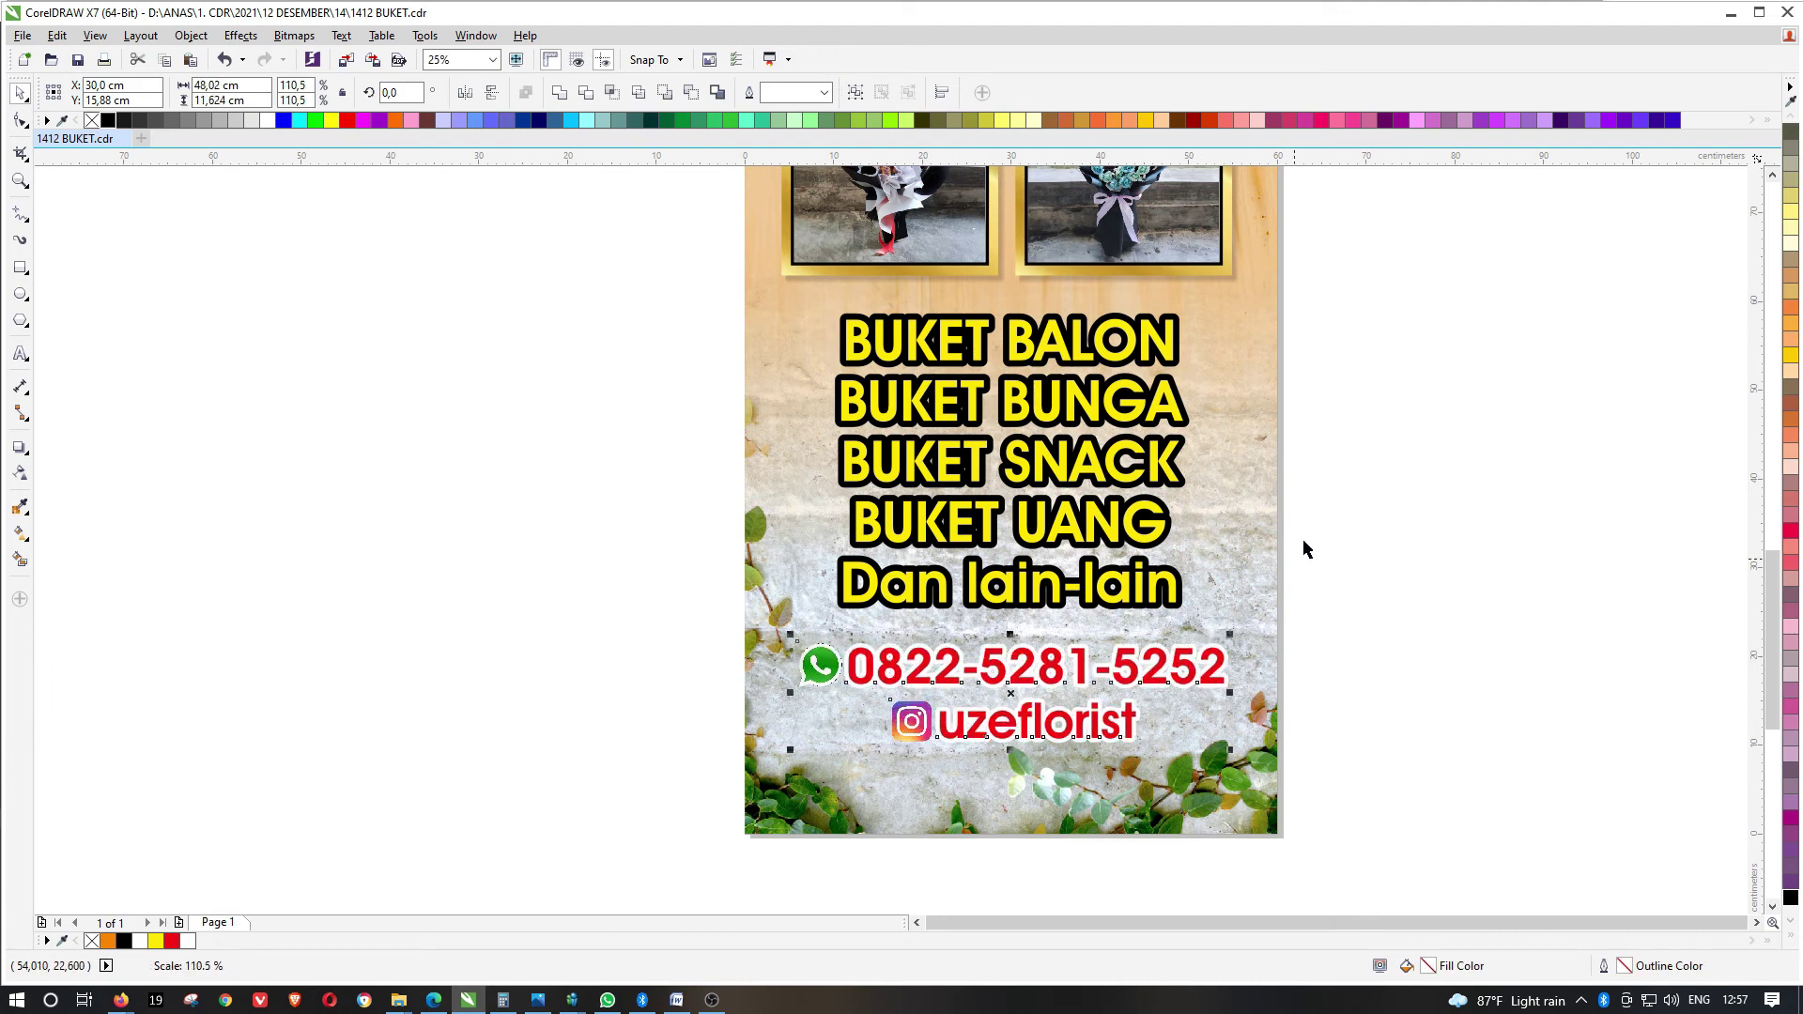
# Enlarge the product list to about 40.1 cm wide and set its outline width to 40 pt
pyautogui.click(1172, 340)
pyautogui.moveTo(1188, 314); pyautogui.dragTo(1199, 307)
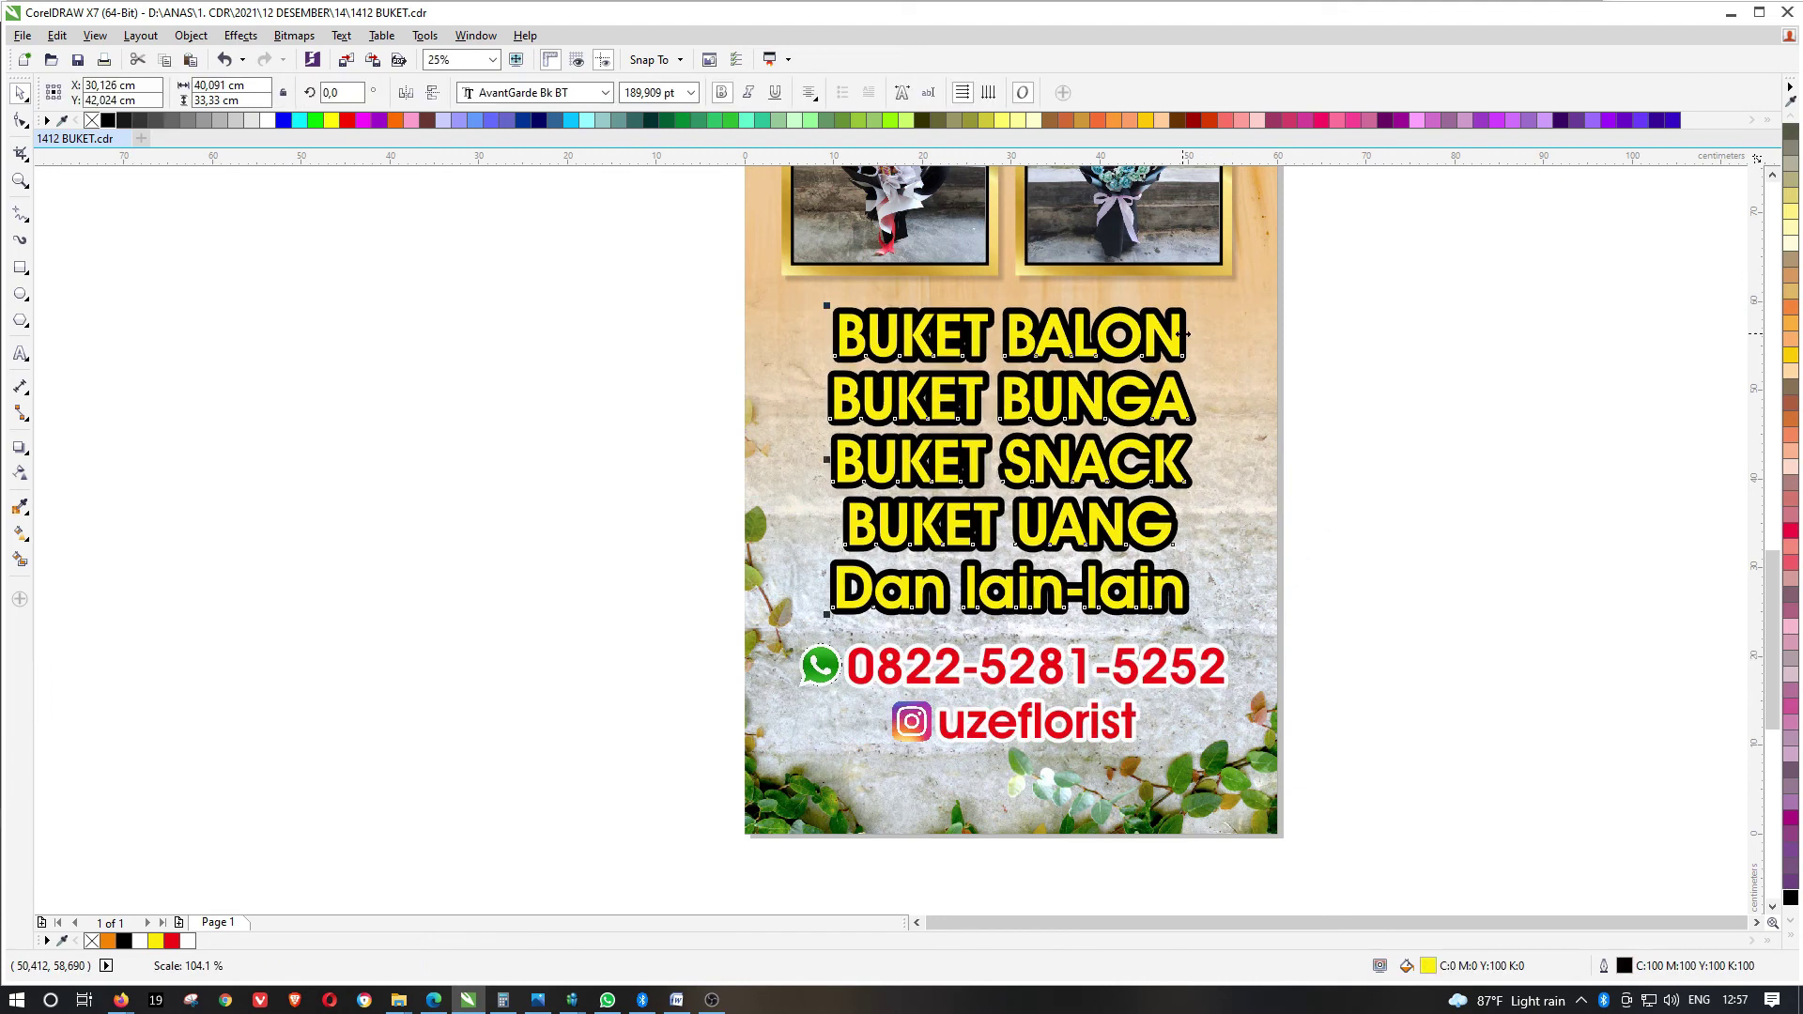
pyautogui.click(1011, 460)
pyautogui.press('F12')
pyautogui.doubleClick(759, 376)
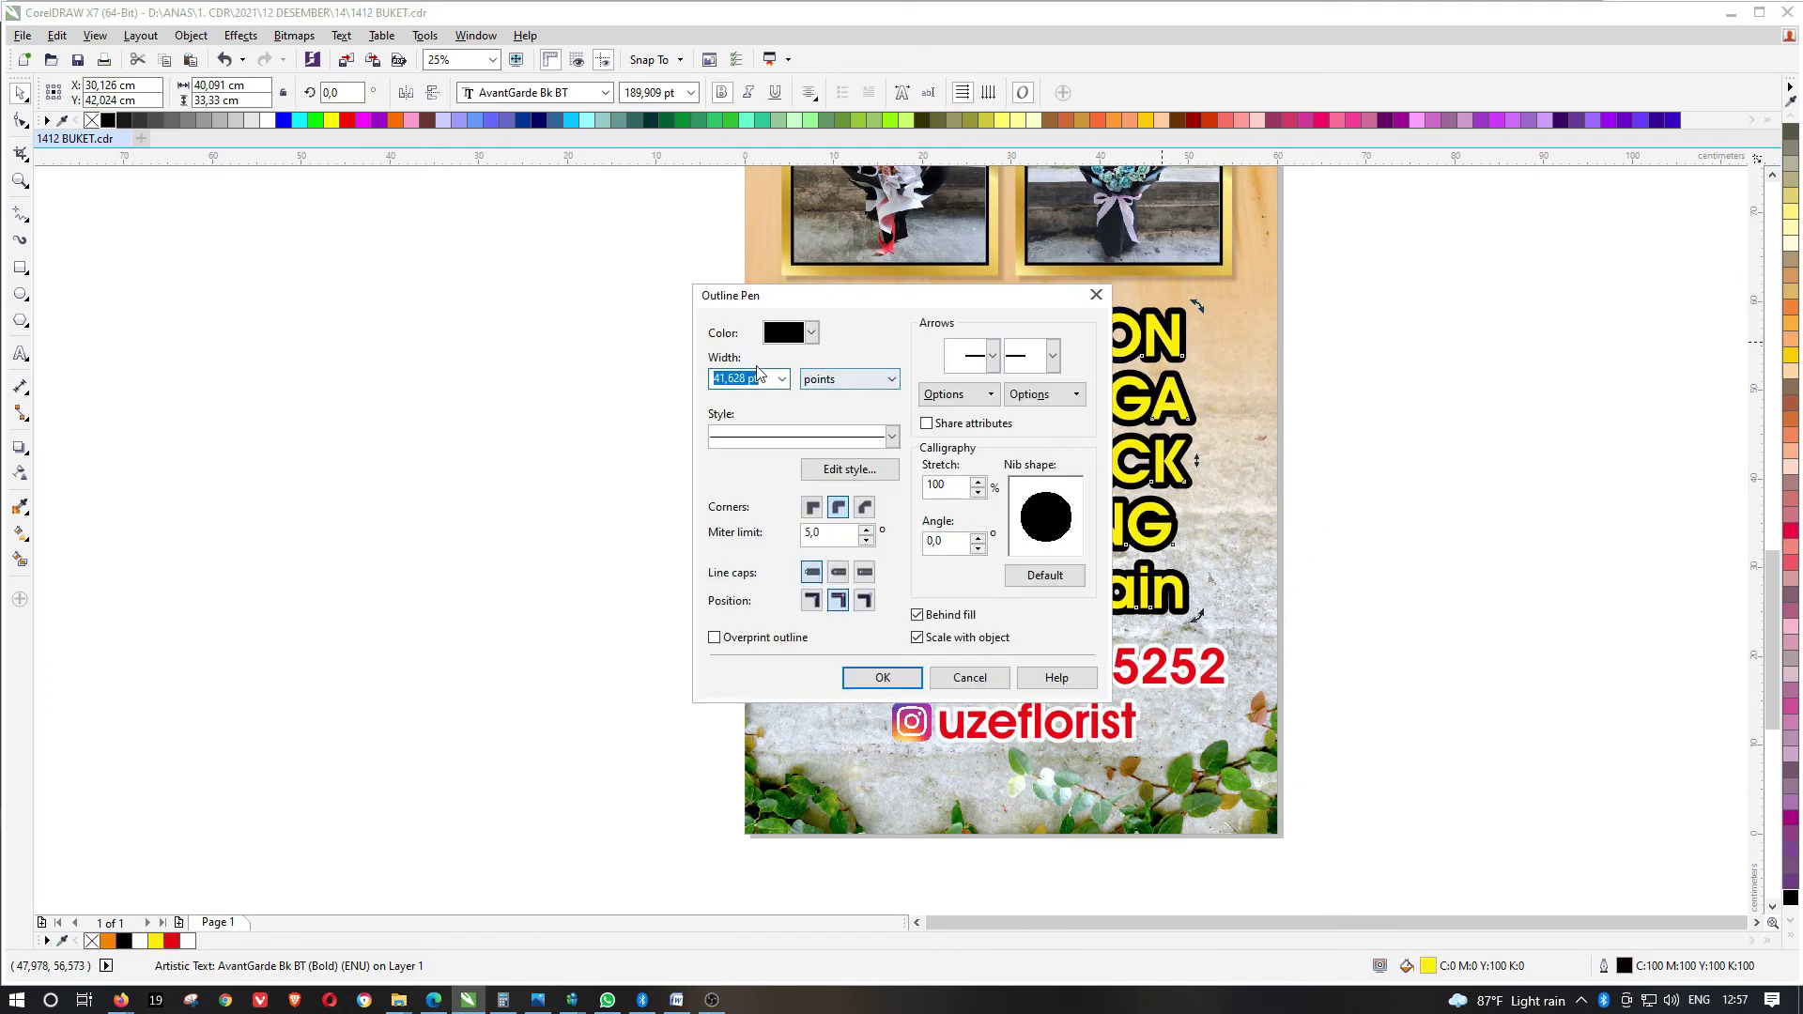
pyautogui.press('Return')
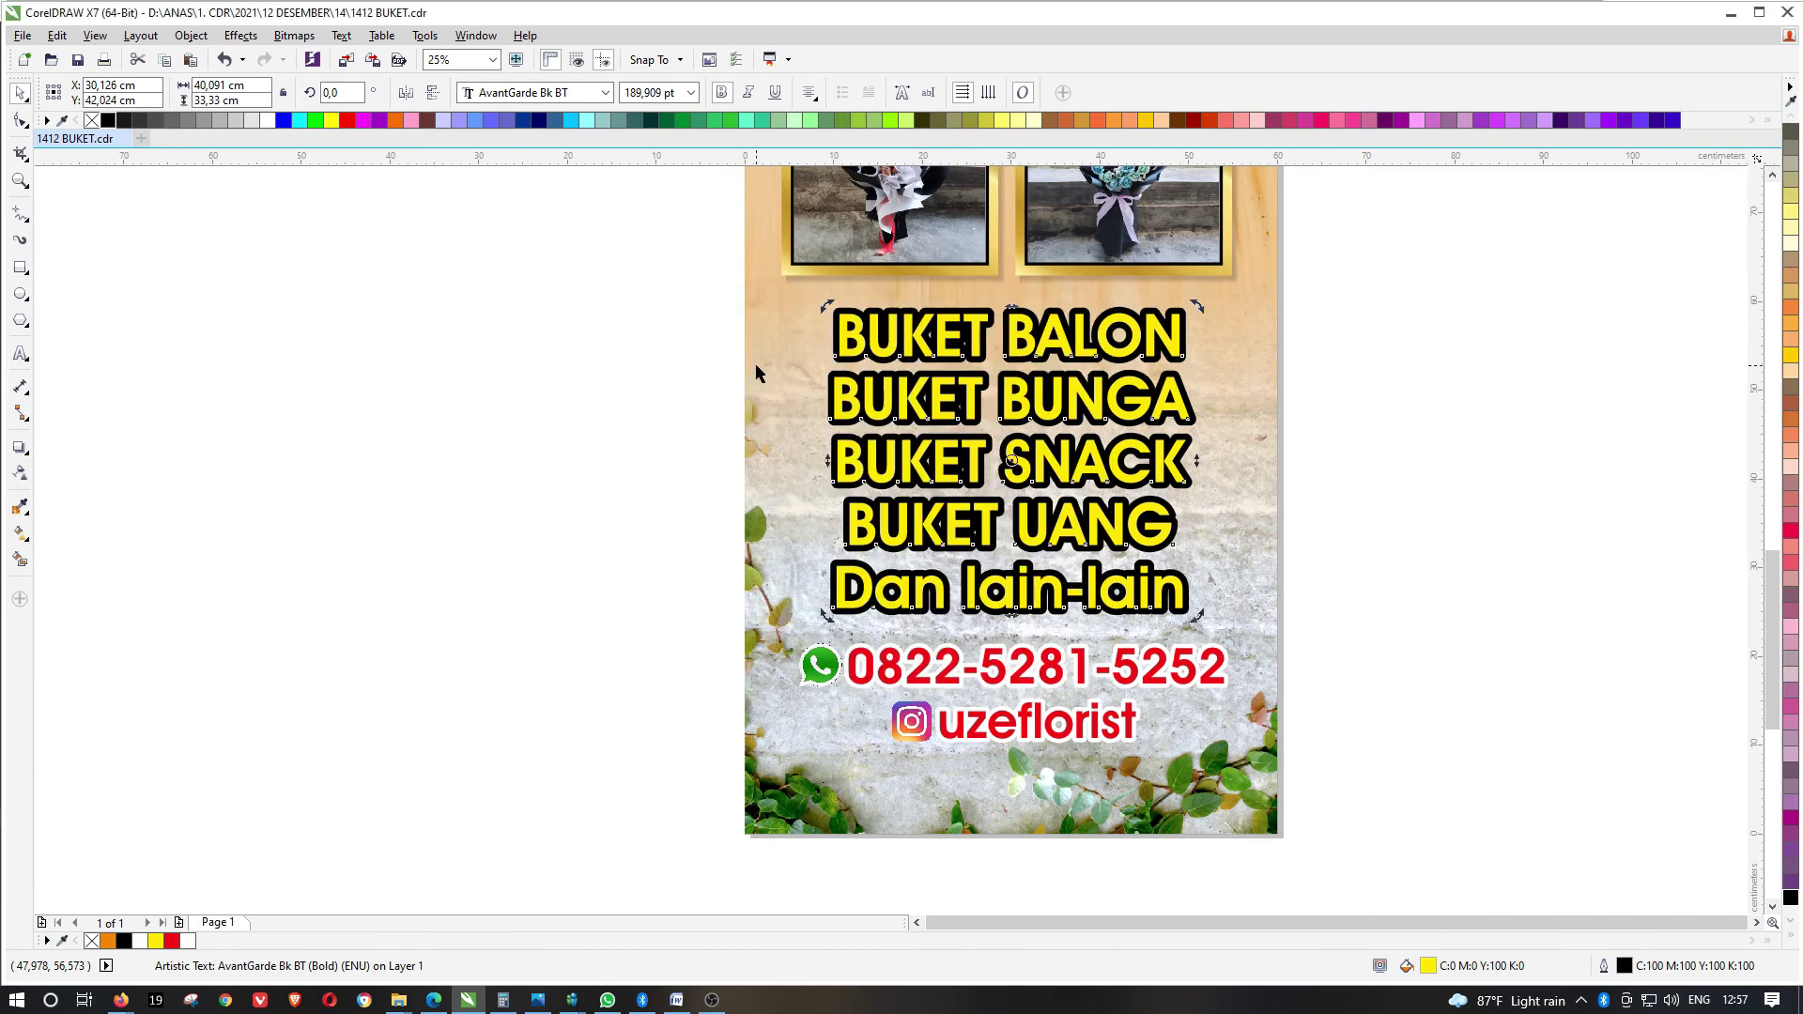
# Recolour the product list dark blue (C100 M100 Y0 K0) with a white 50 pt outline, and save the file
pyautogui.click(1791, 936)
pyautogui.click(1758, 310)
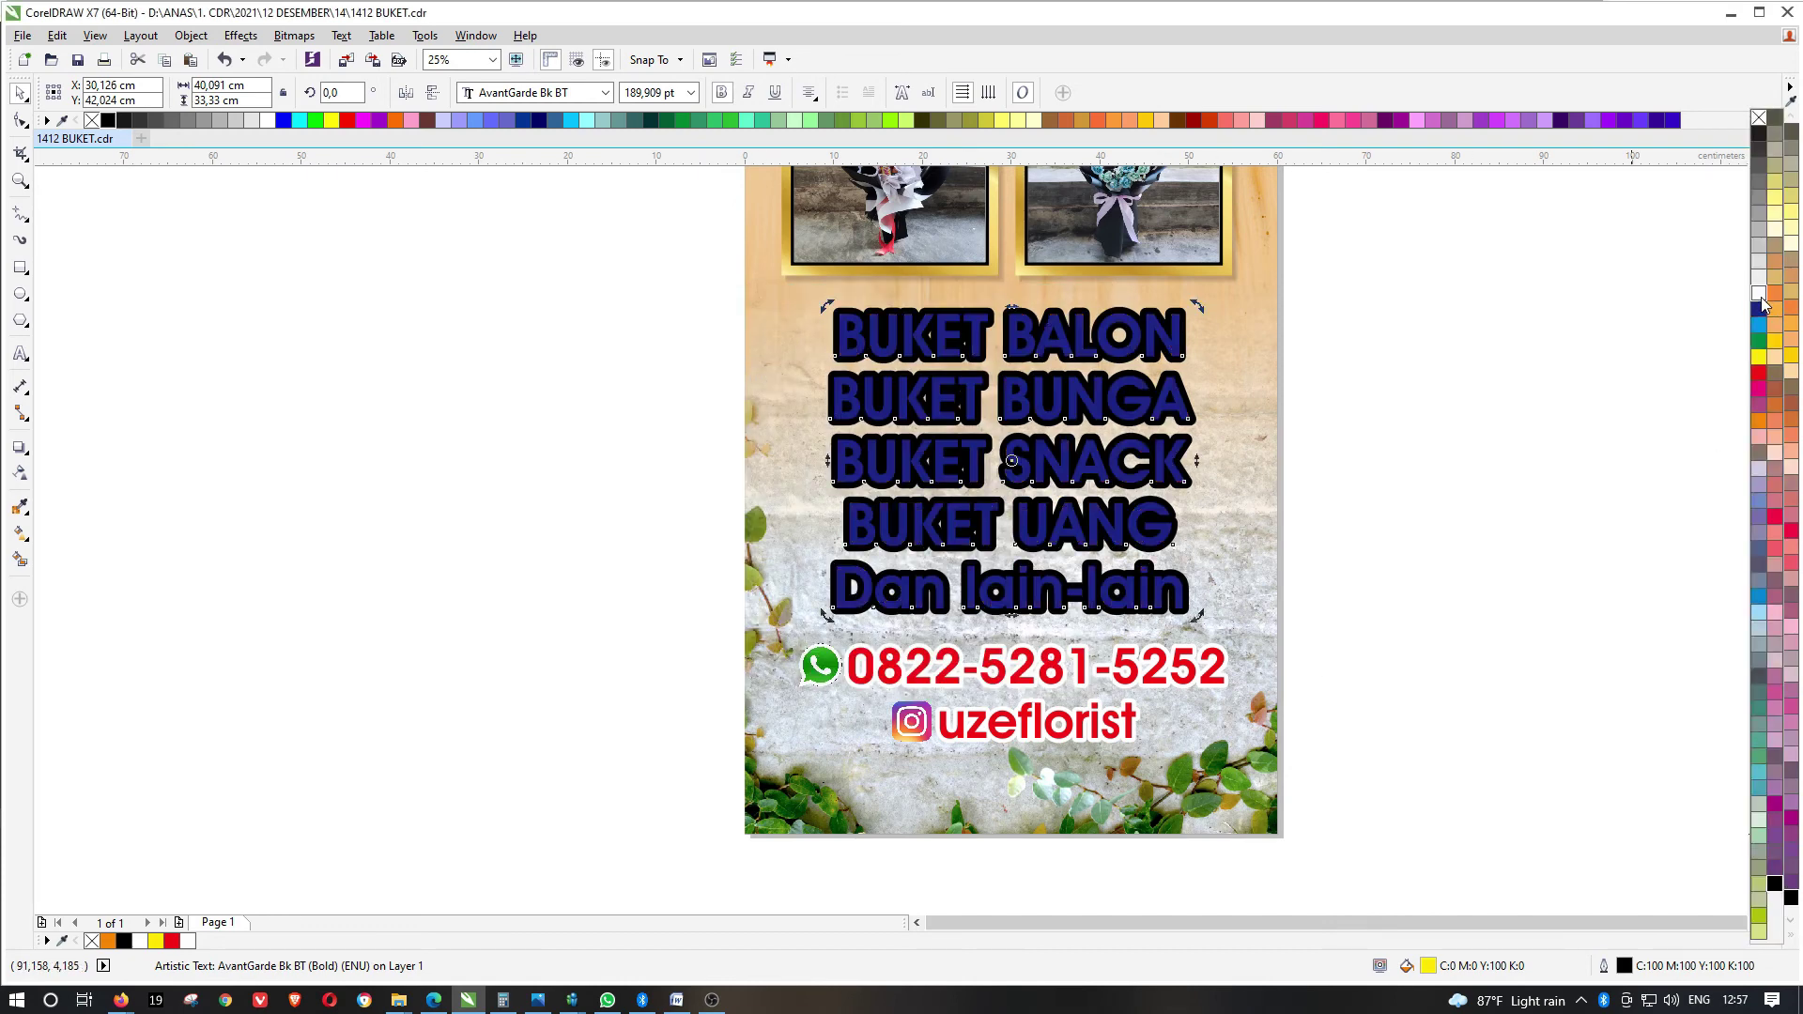
pyautogui.press('F12')
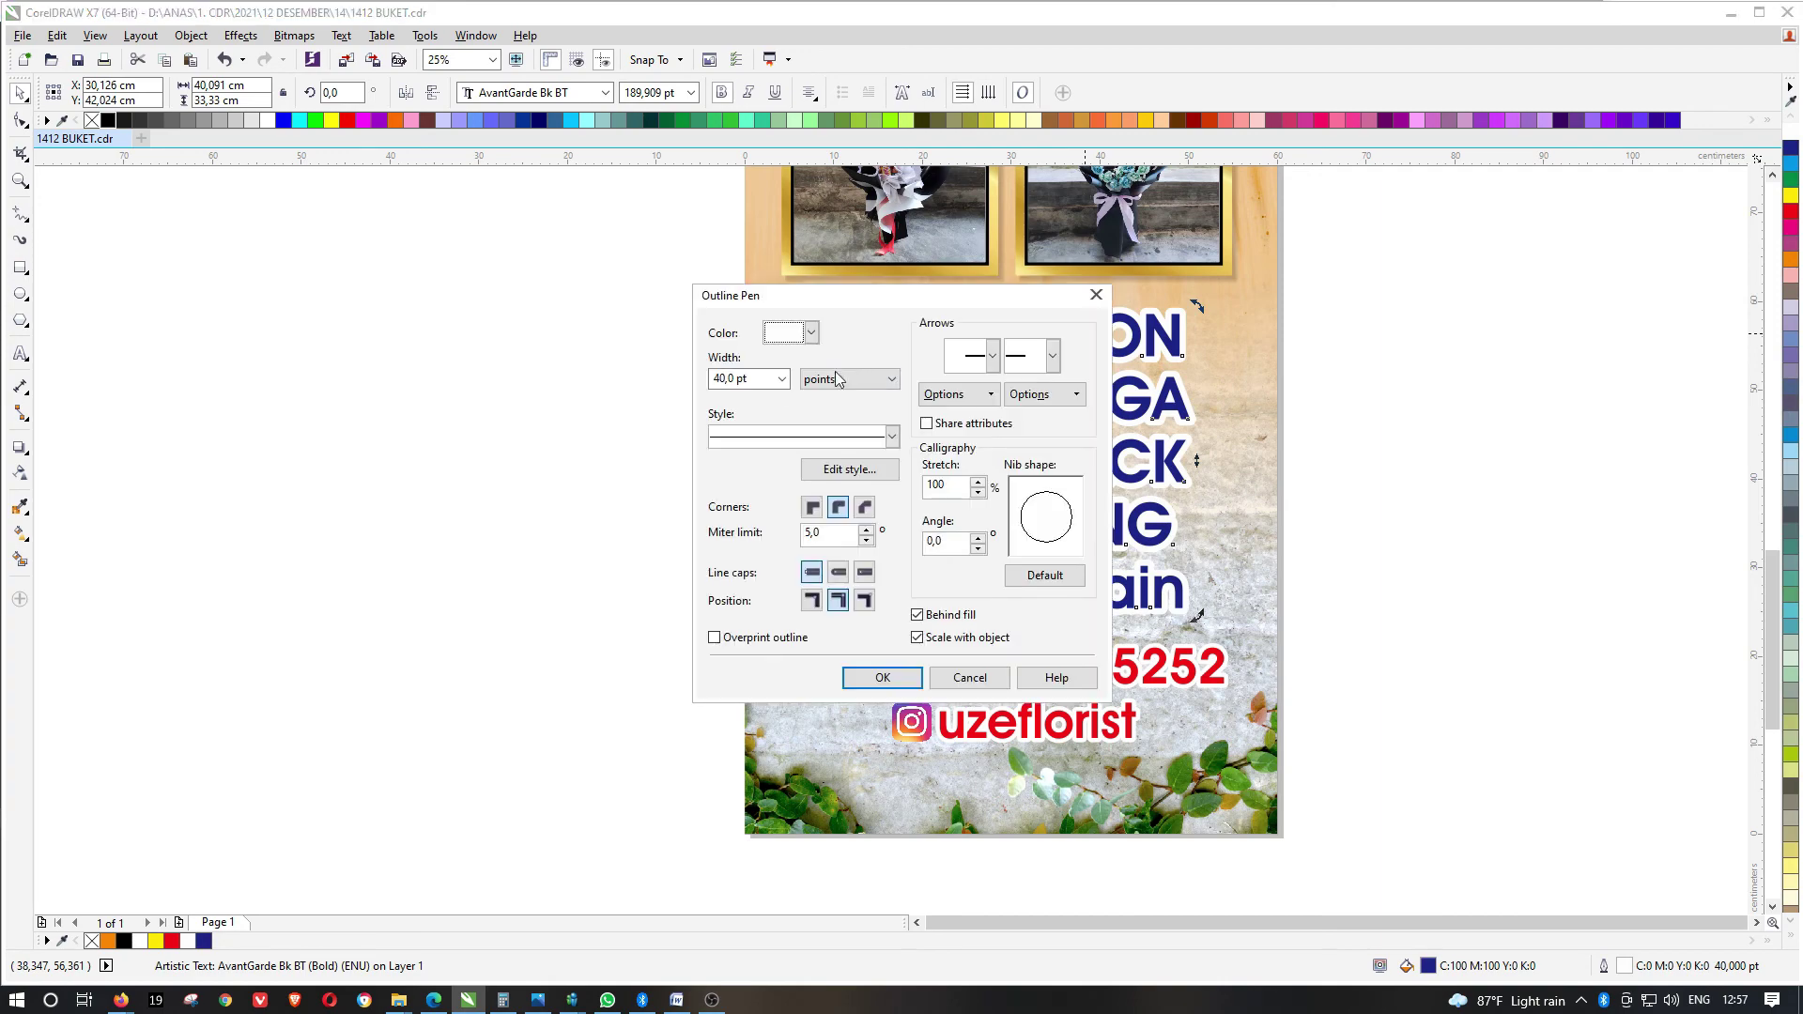
pyautogui.click(755, 377)
pyautogui.click(881, 677)
pyautogui.click(1311, 359)
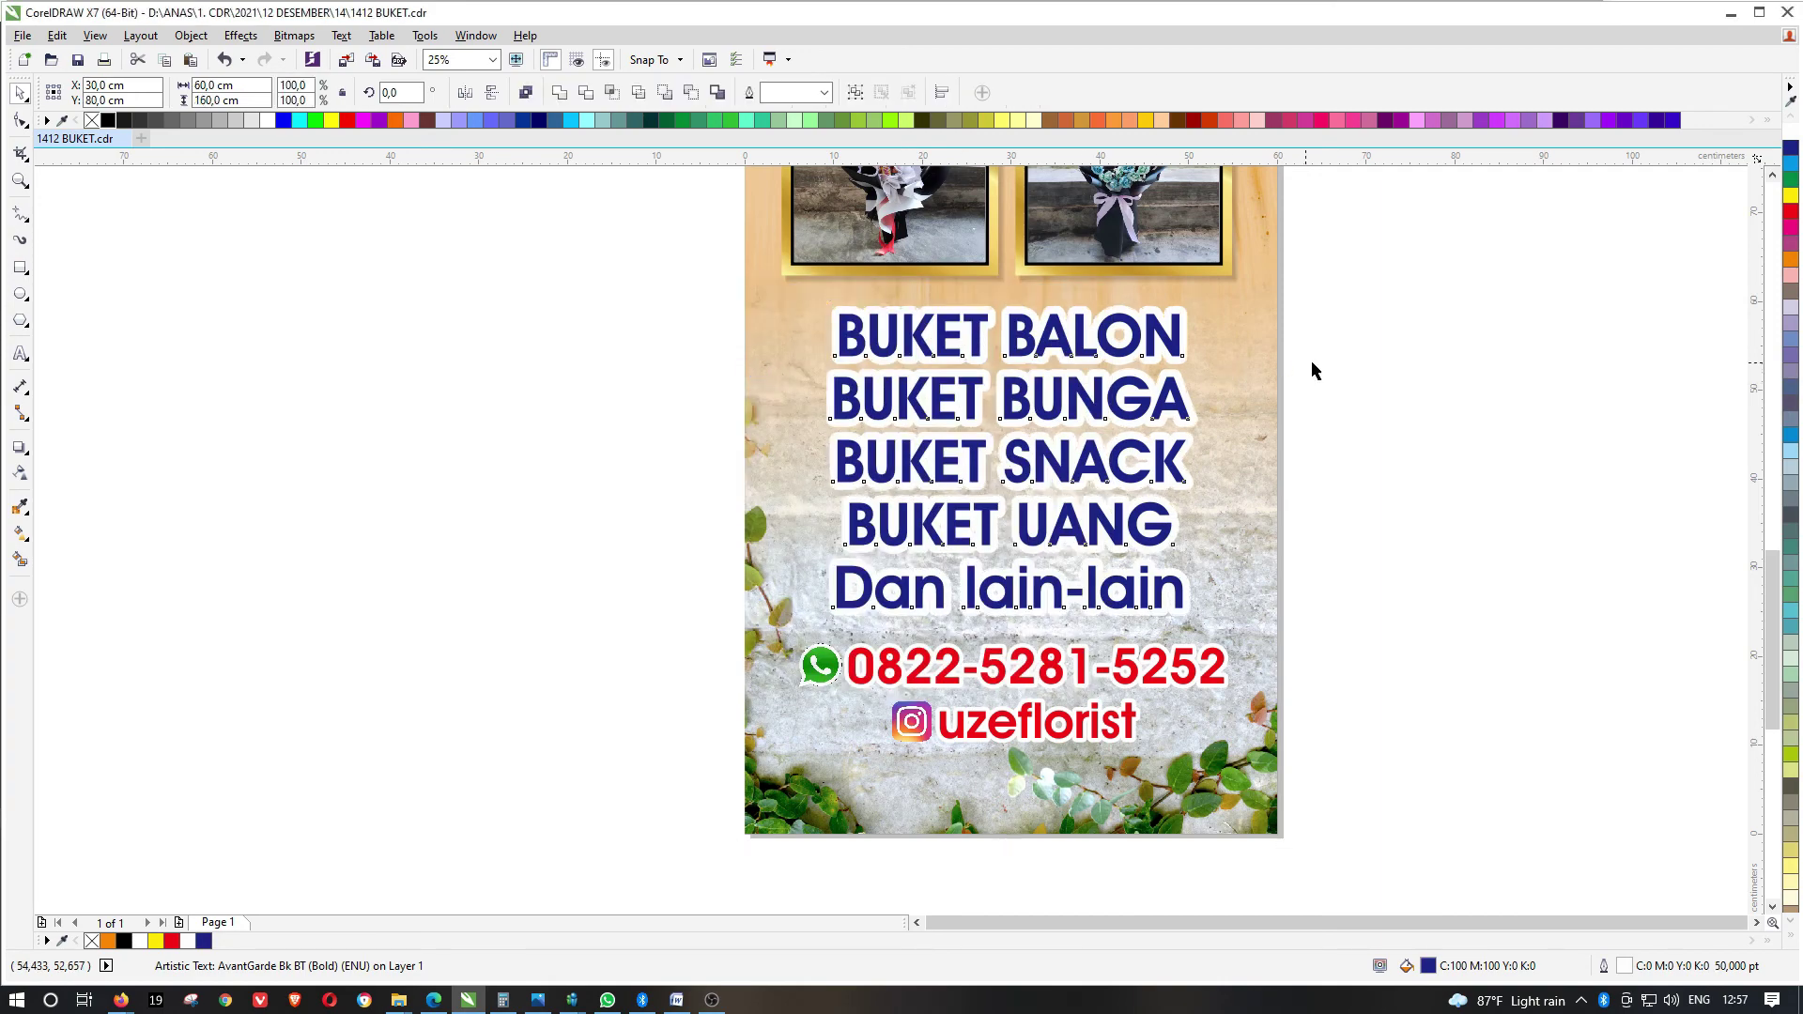
pyautogui.press('F4')
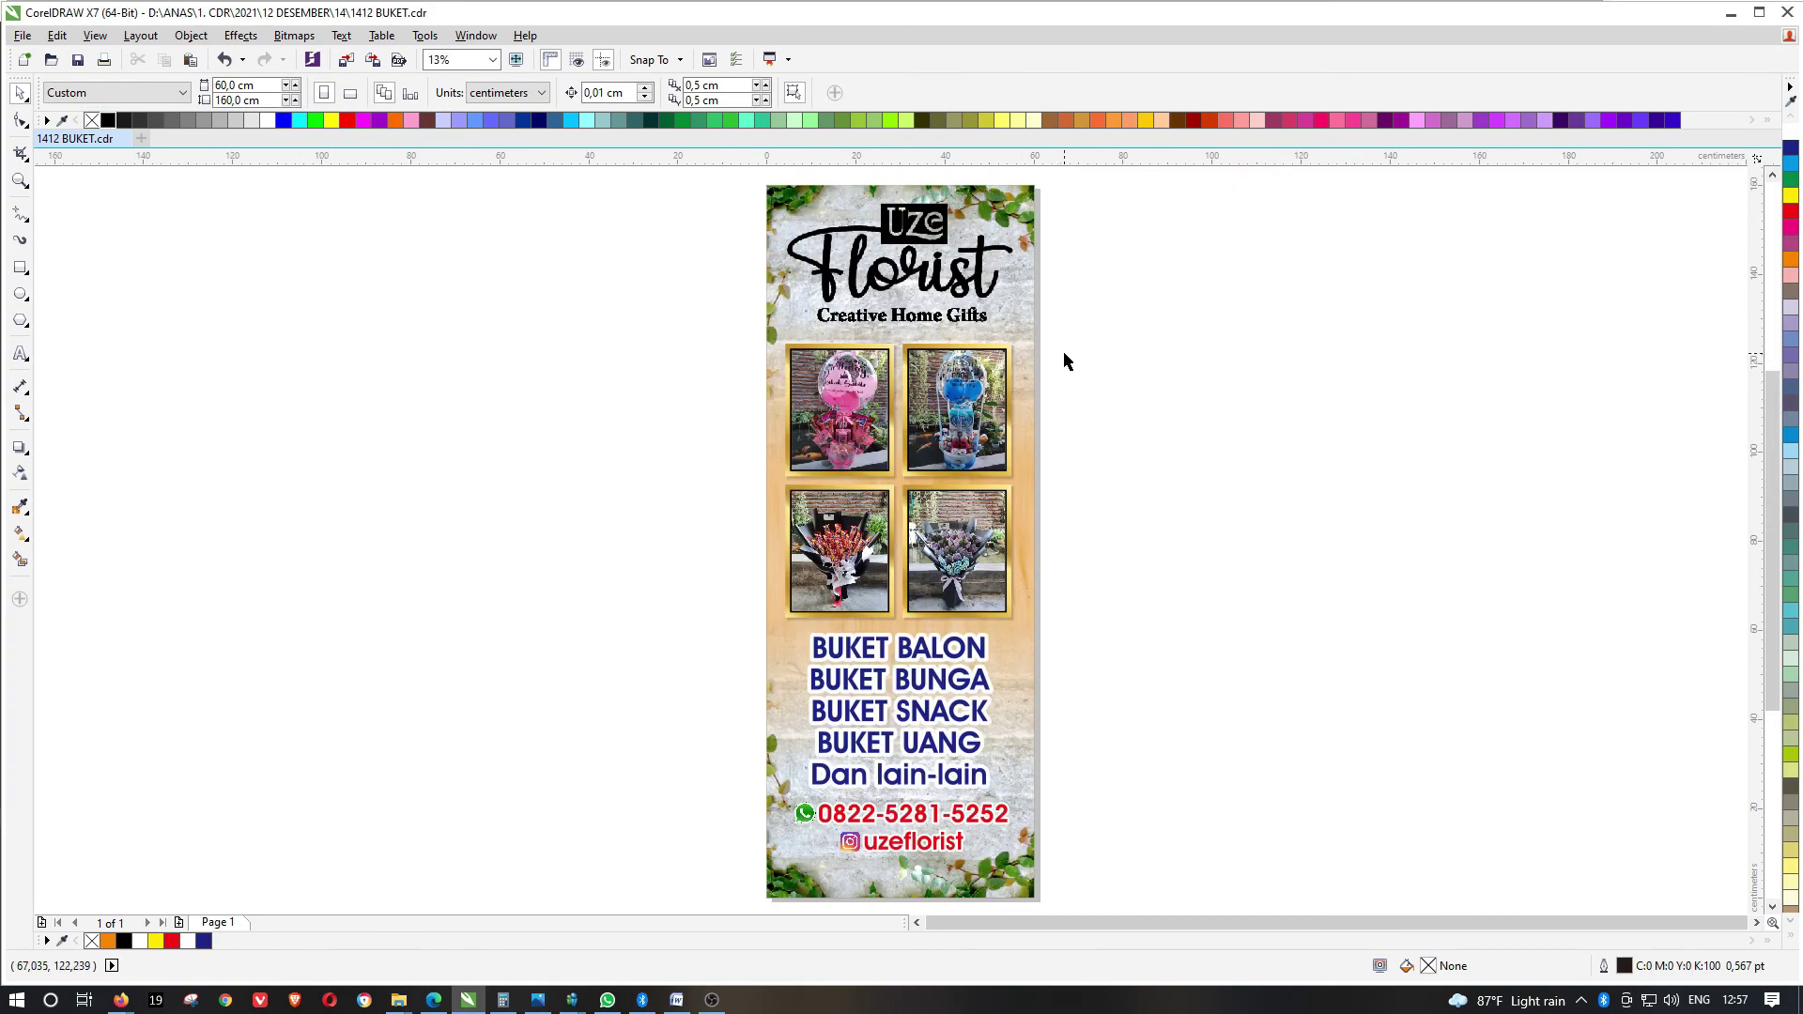
pyautogui.hotkey('ctrl', 's')
# Give the product list a Flat Bottom Right drop shadow and shorten its offset to about 0.4 cm across and 0.36 cm down
pyautogui.scroll(2, 959, 817)
pyautogui.moveTo(1003, 492); pyautogui.dragTo(1010, 489)
pyautogui.keyDown('shift'); pyautogui.click(1058, 506); pyautogui.keyUp('shift')
pyautogui.click(1218, 477)
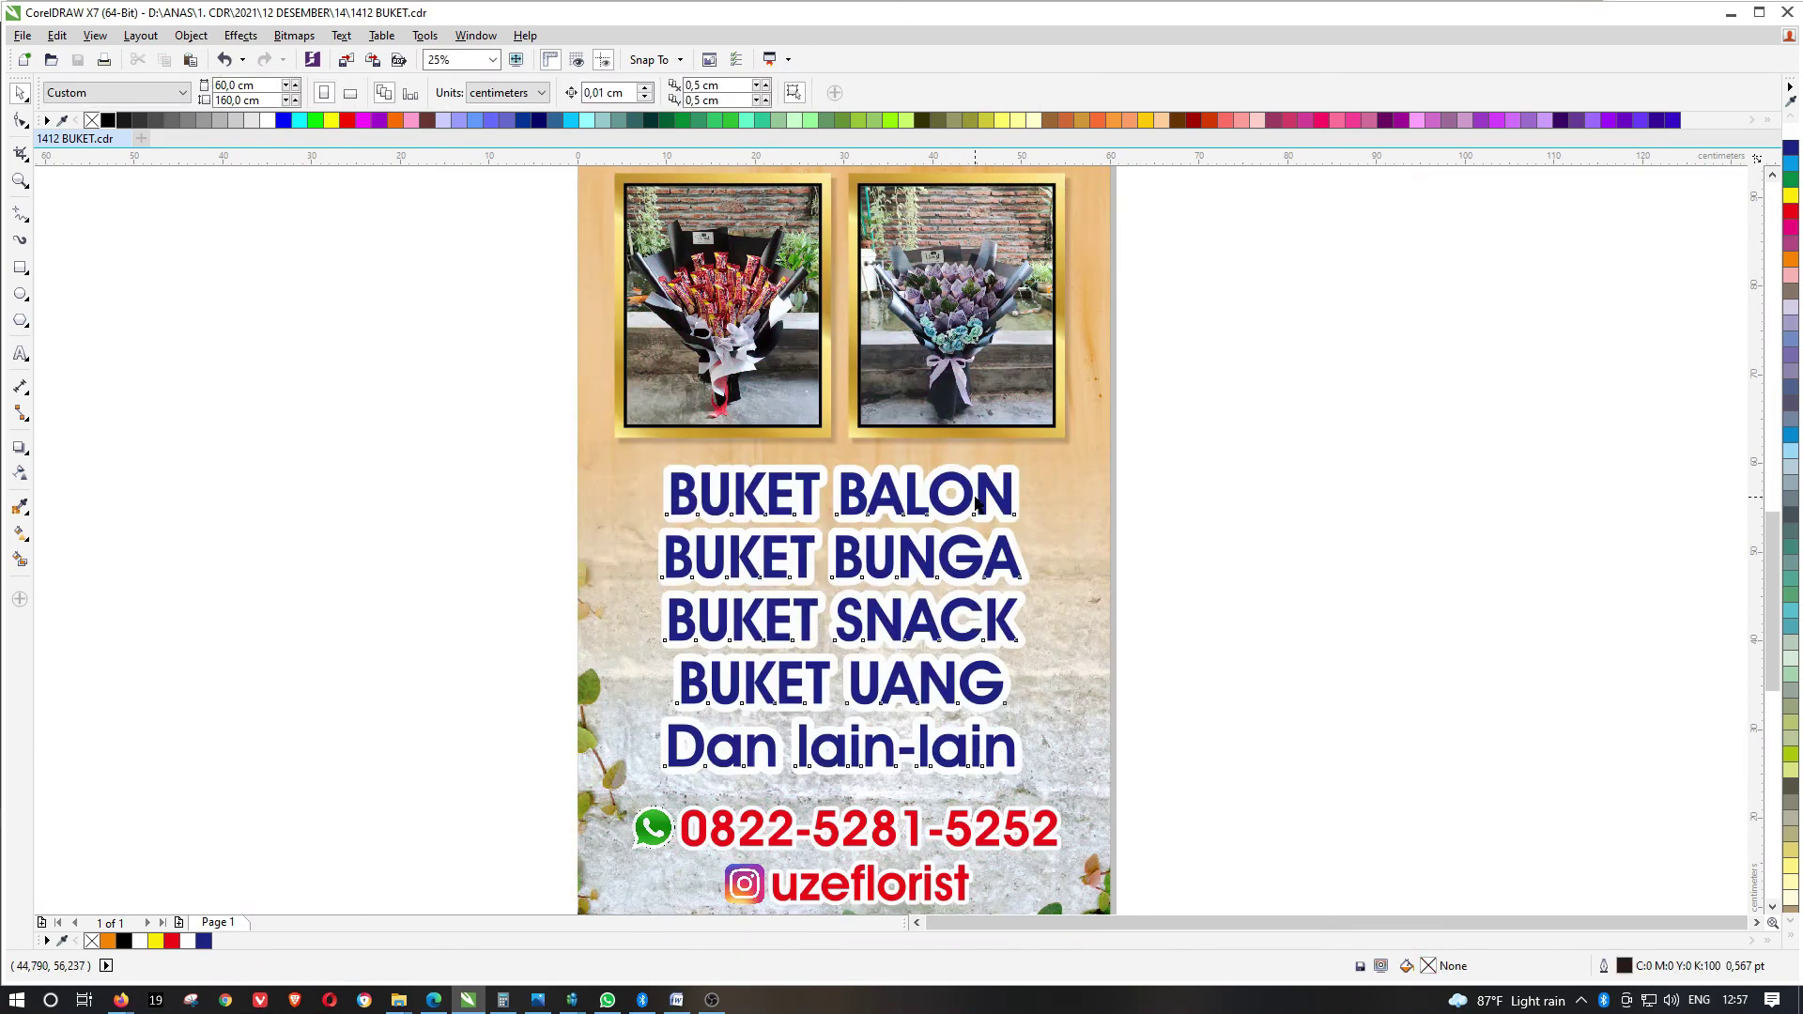
pyautogui.click(958, 496)
pyautogui.click(20, 448)
pyautogui.click(85, 92)
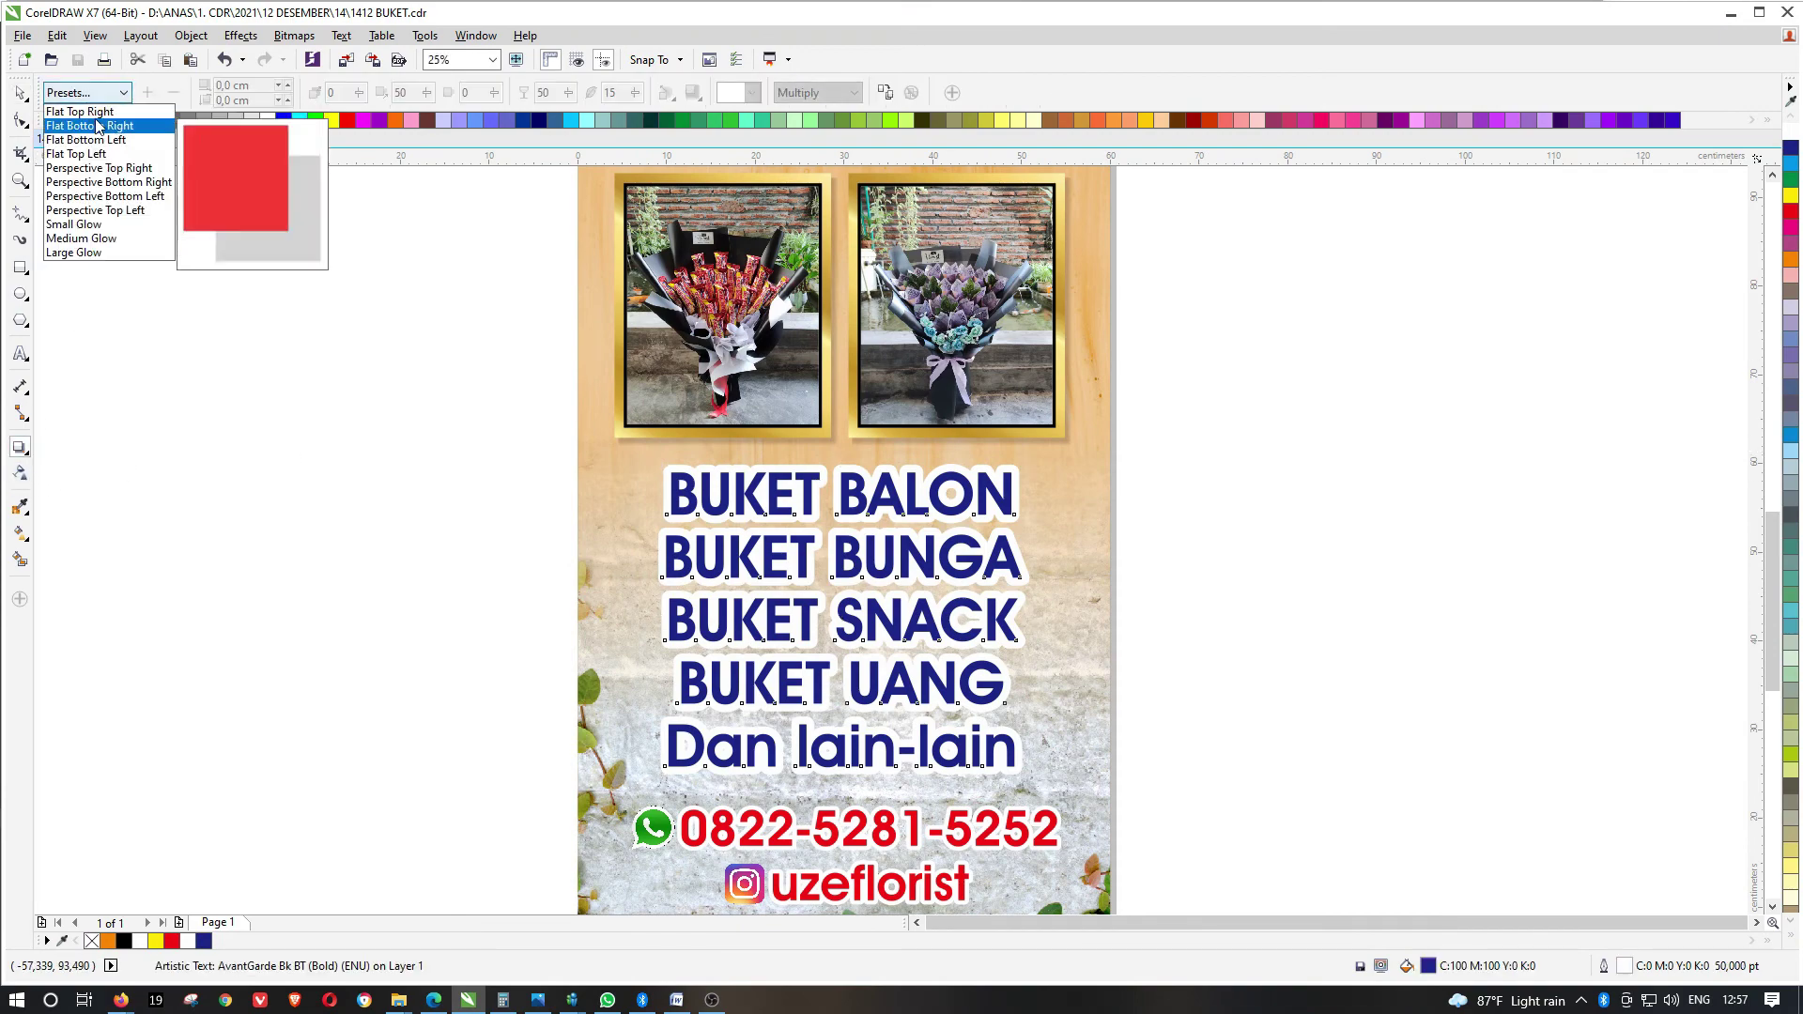
pyautogui.click(75, 126)
pyautogui.scroll(1, 1030, 787)
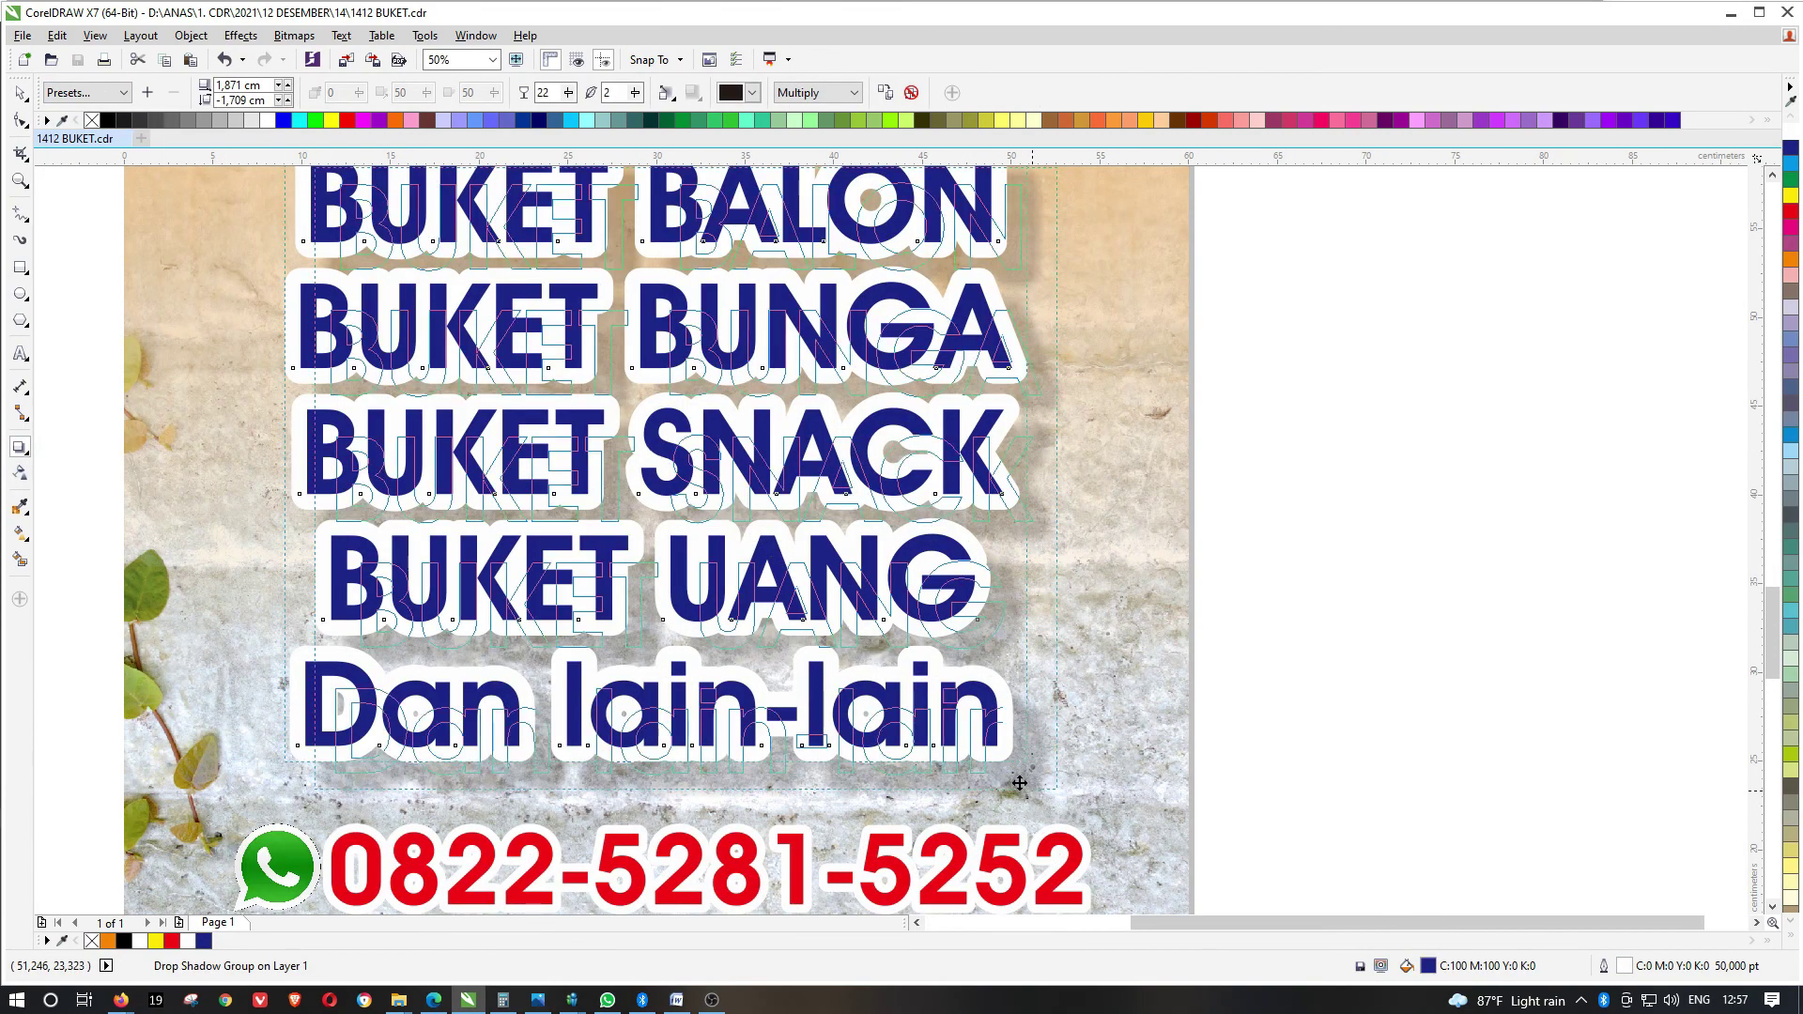
pyautogui.moveTo(1014, 770); pyautogui.dragTo(1012, 768)
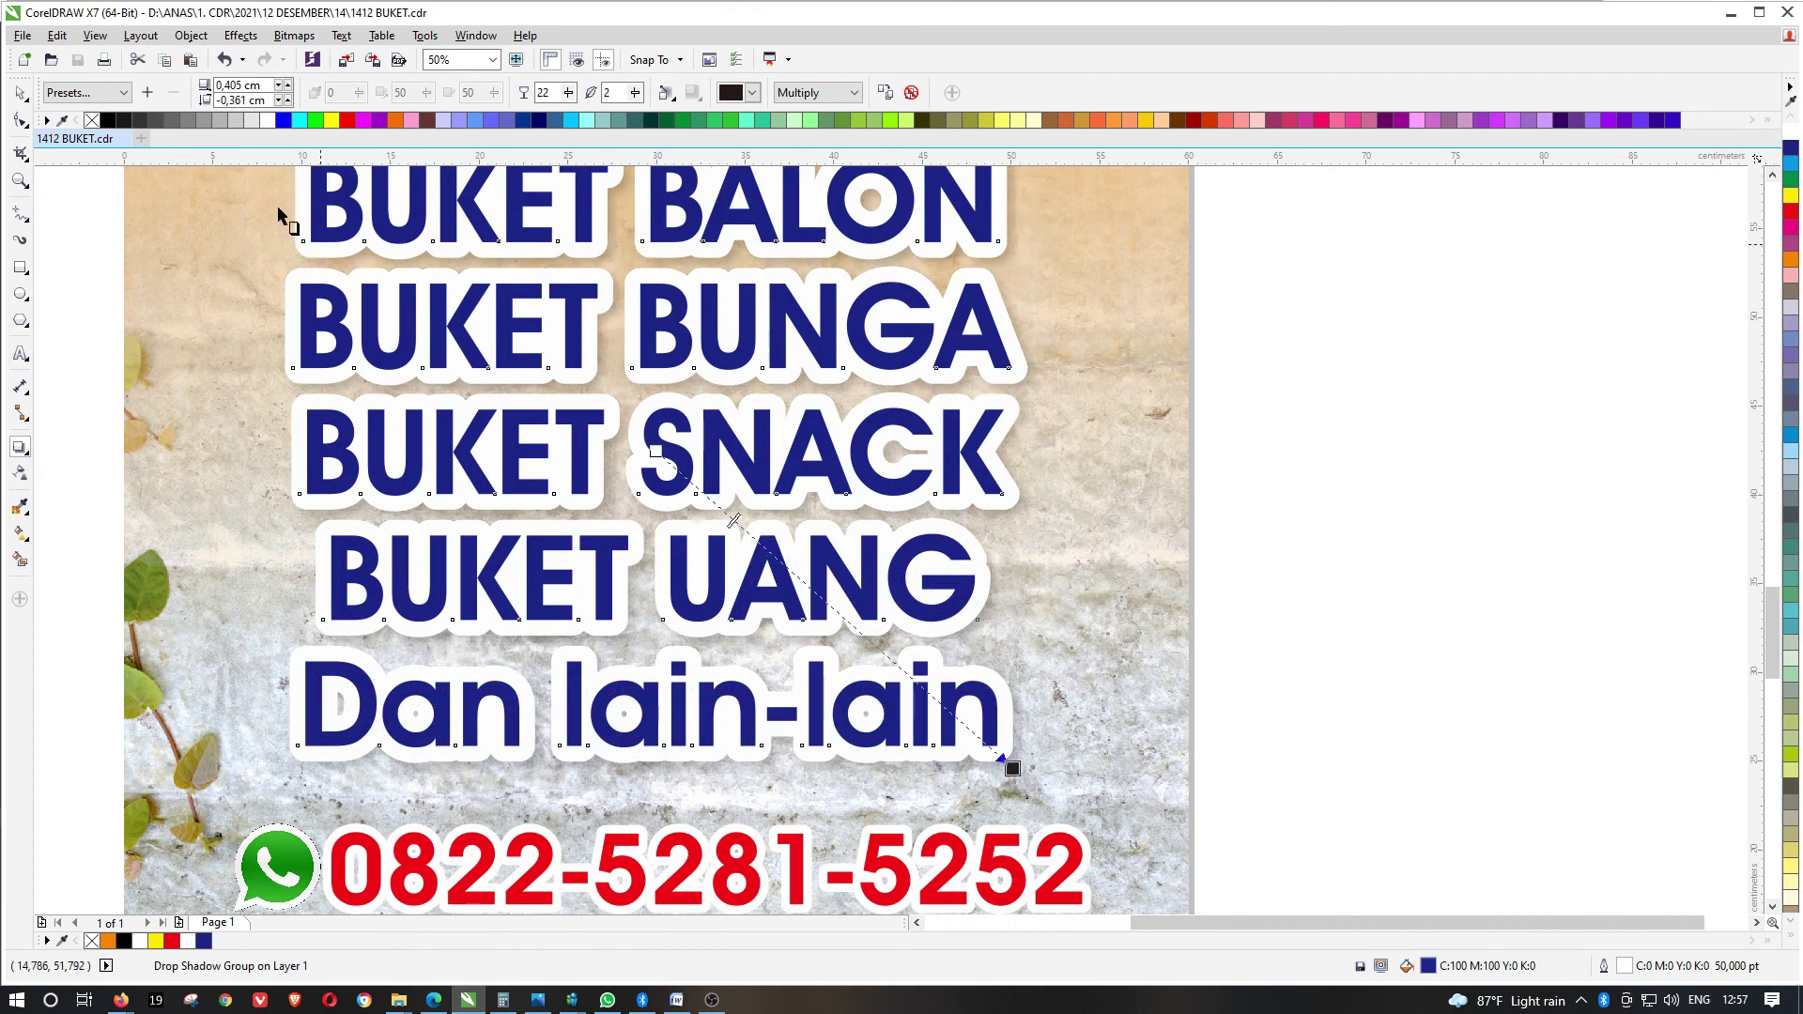
pyautogui.click(20, 92)
pyautogui.click(1314, 415)
# Check the logo area and preview the complete banner full screen
pyautogui.hotkey('shift', 'F4')
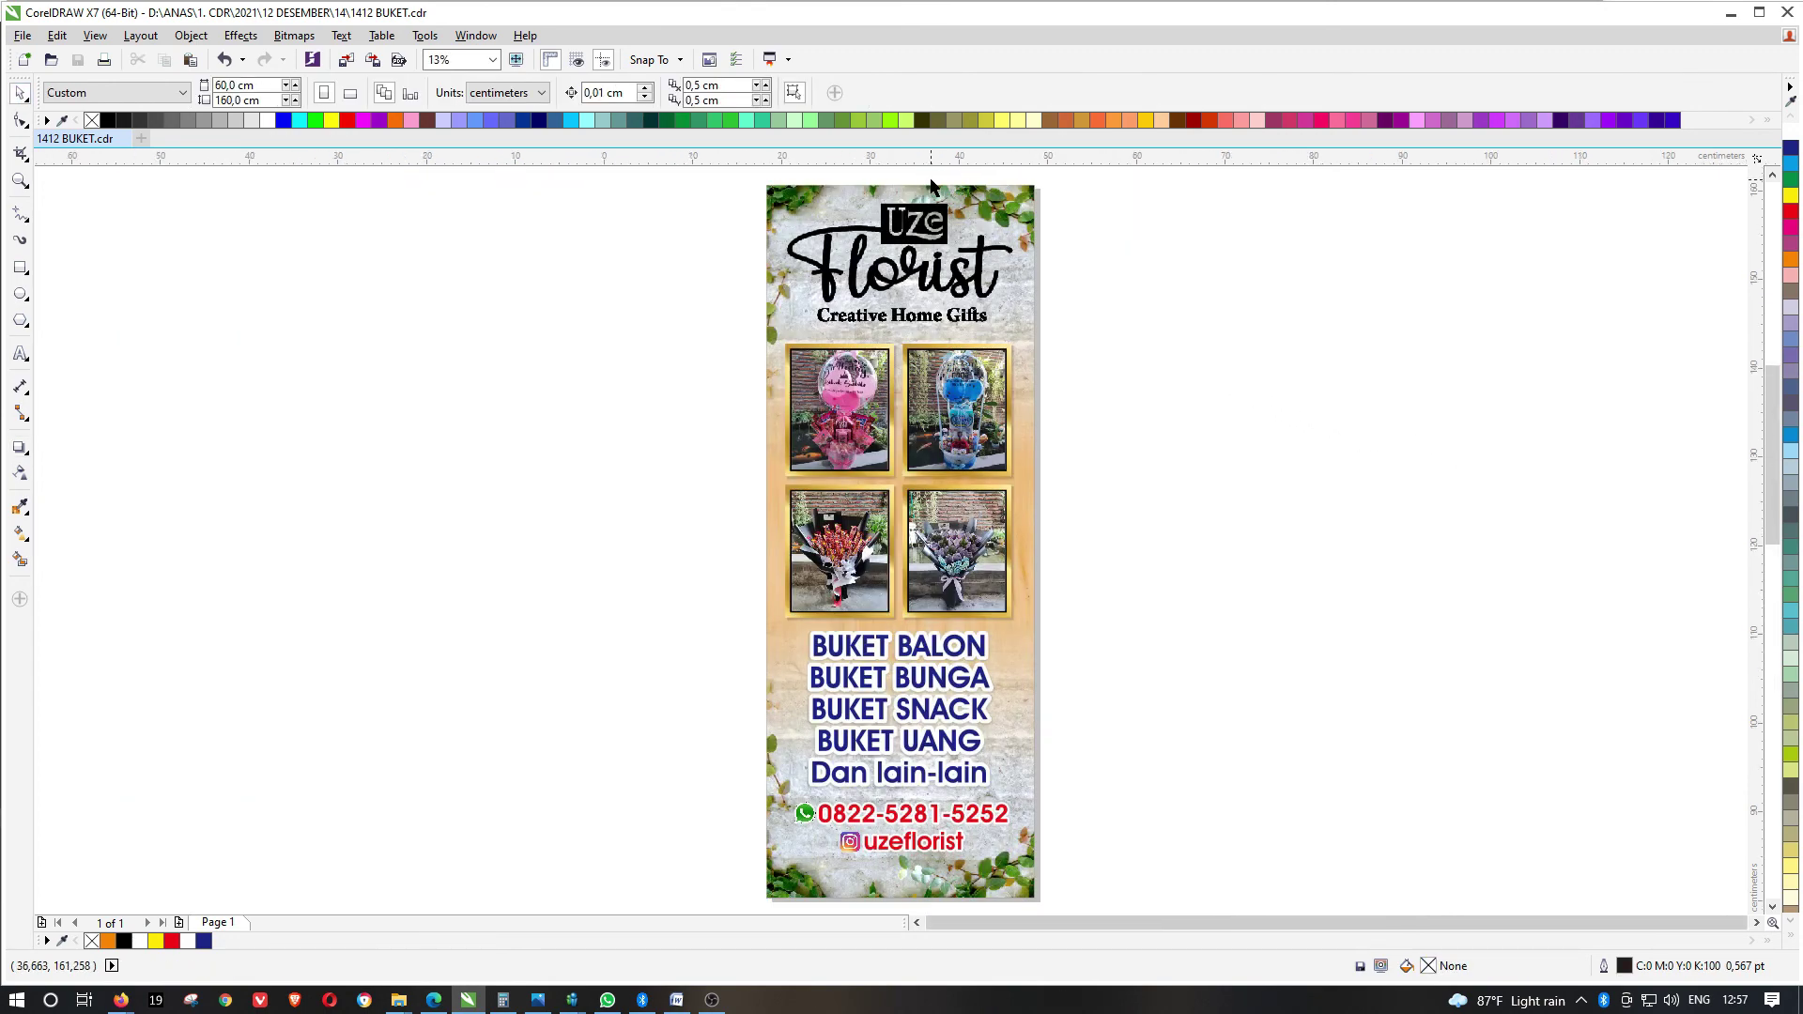
pyautogui.scroll(1, 931, 192)
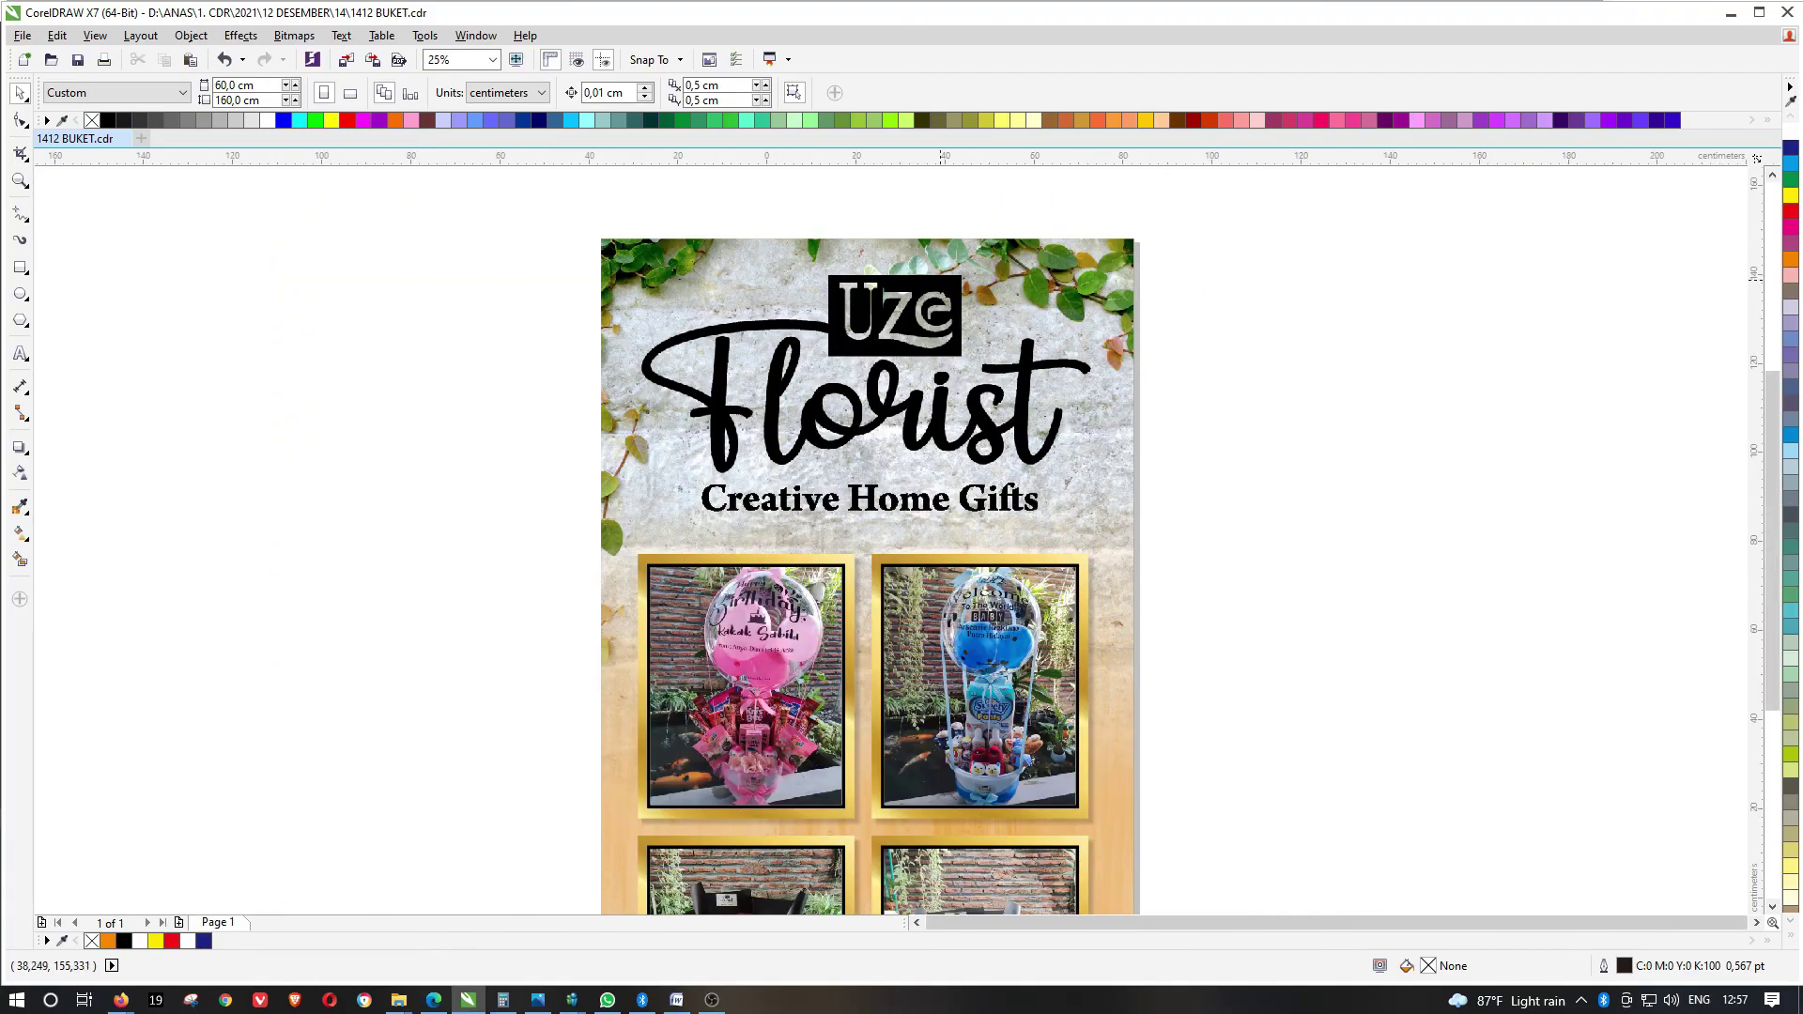
pyautogui.hotkey('shift', 'F4')
pyautogui.press('F9')
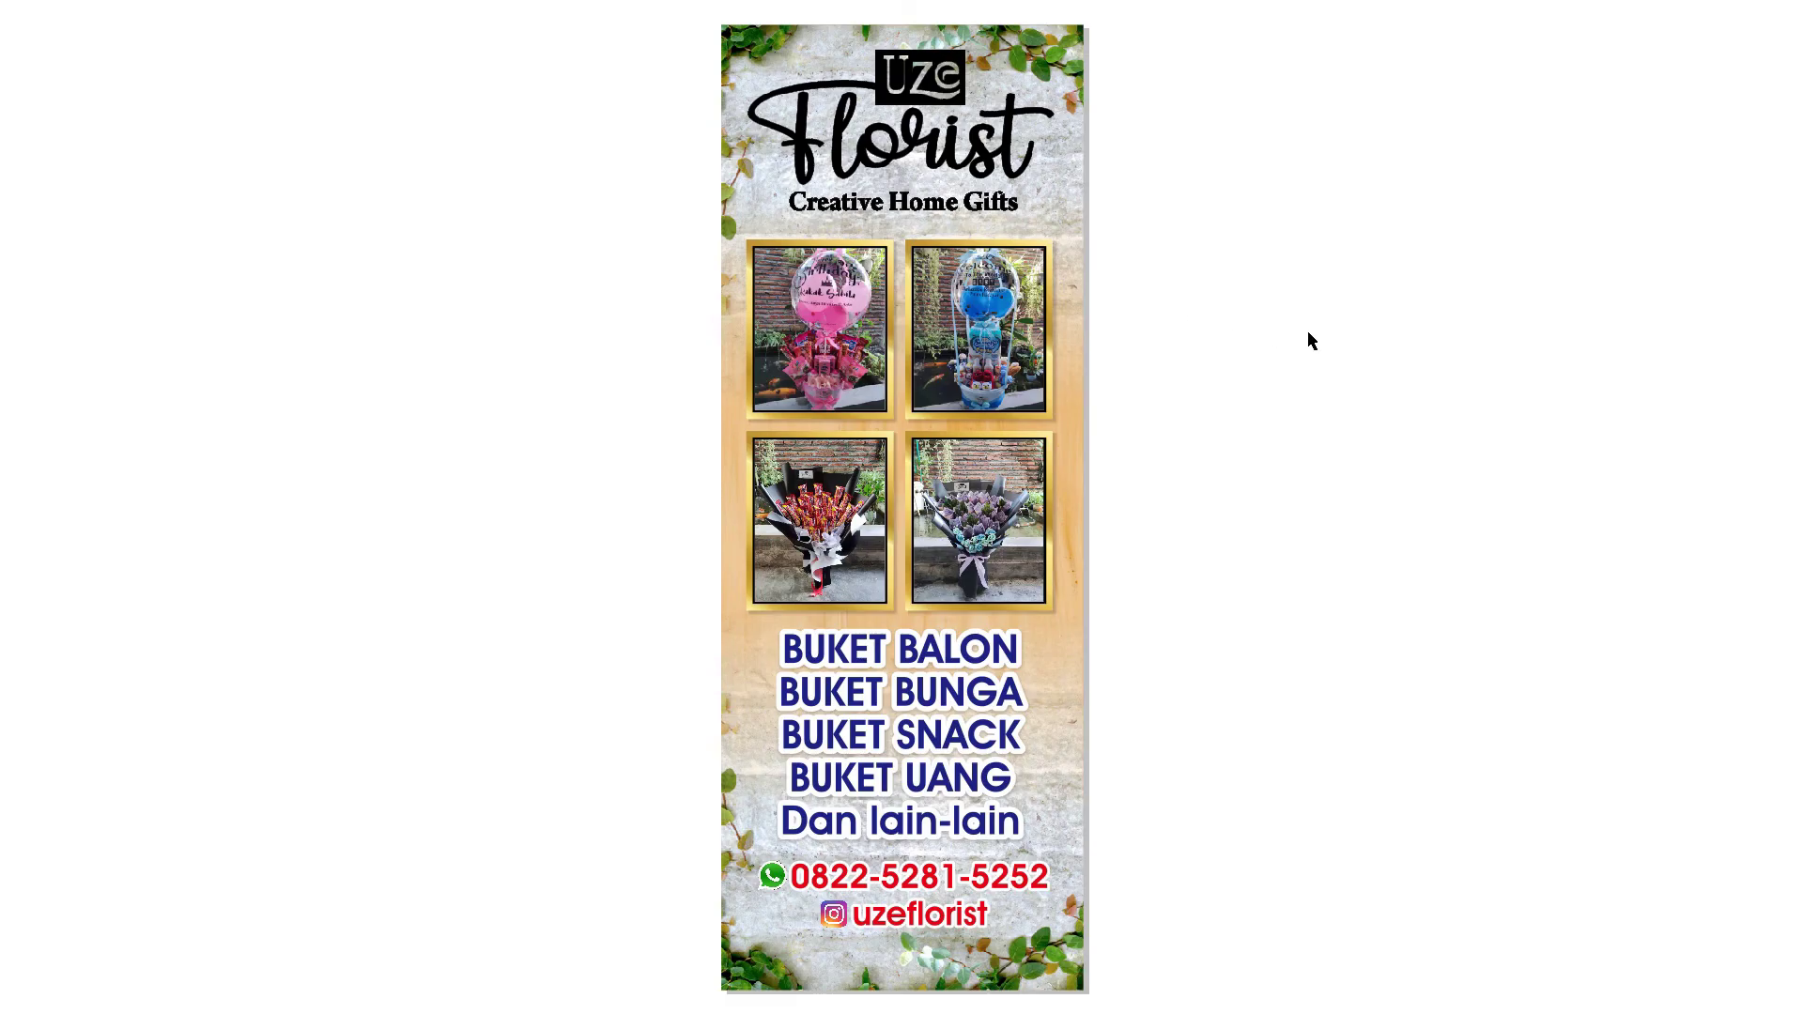
pyautogui.press('F9')
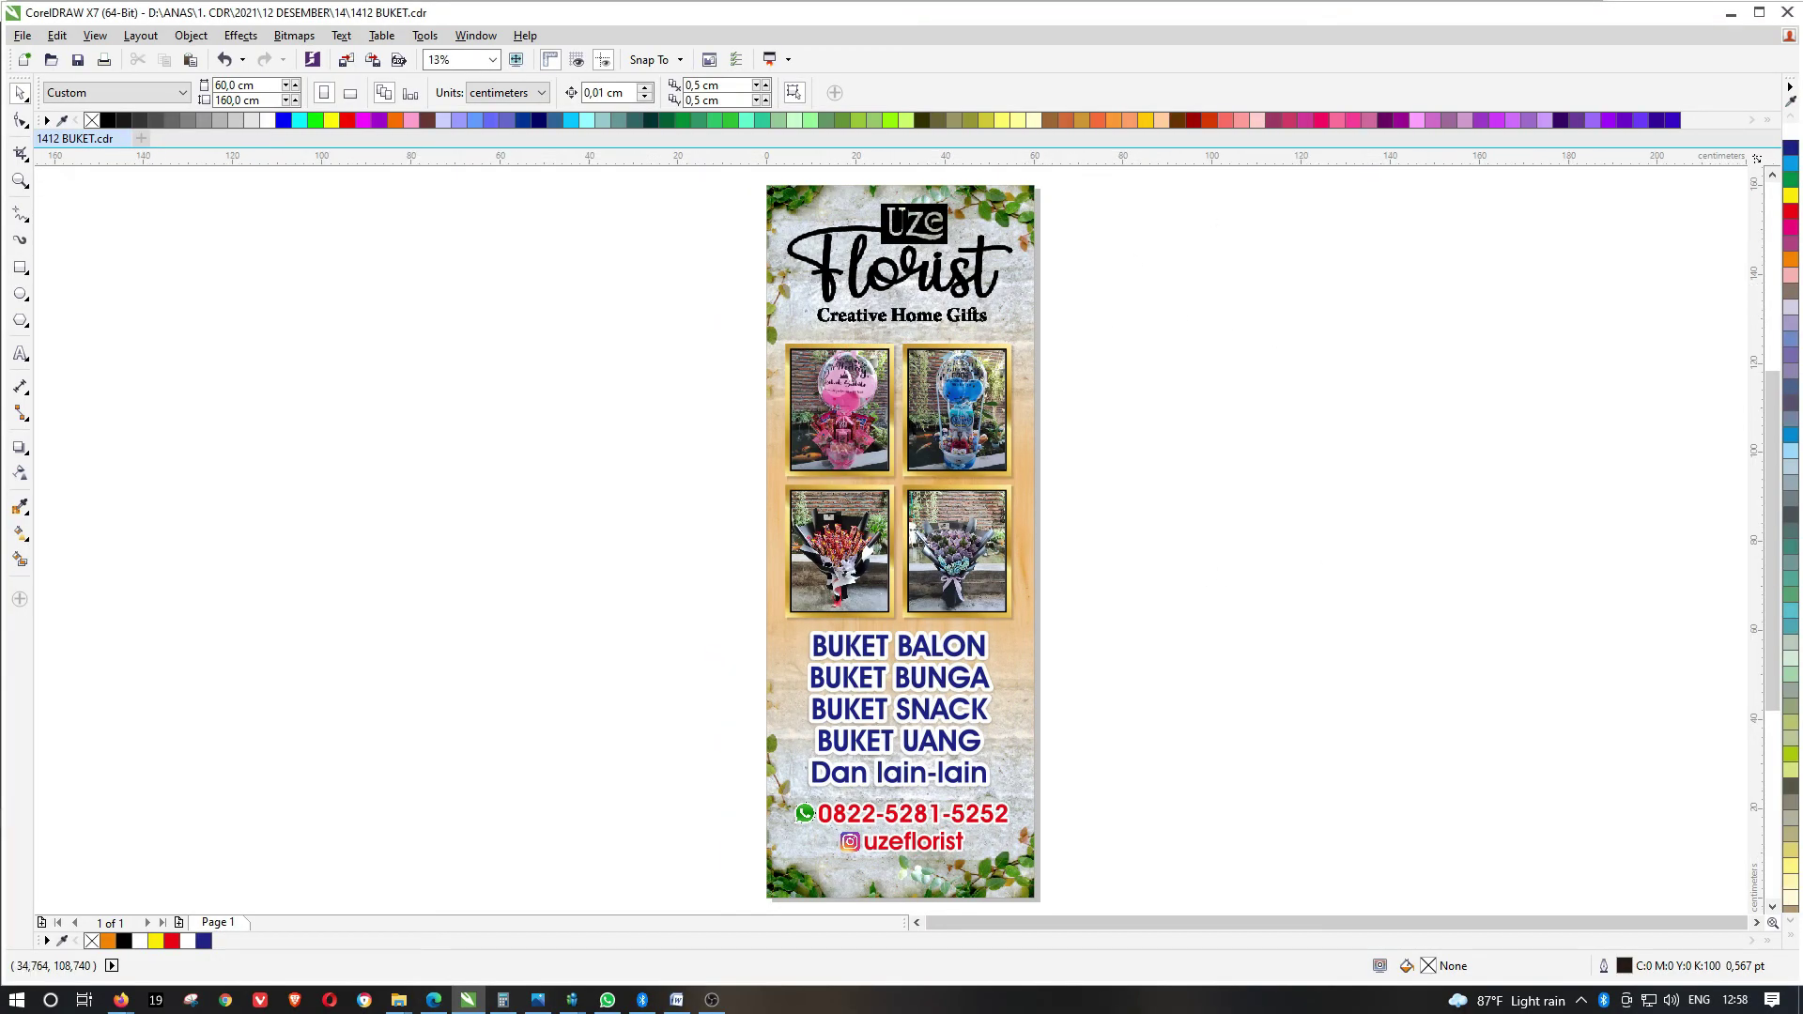
# Inspect the pink balloon photo inside its gold frame and preview the whole banner full screen again
pyautogui.scroll(1, 868, 387)
pyautogui.doubleClick(863, 366)
pyautogui.scroll(1, 921, 305)
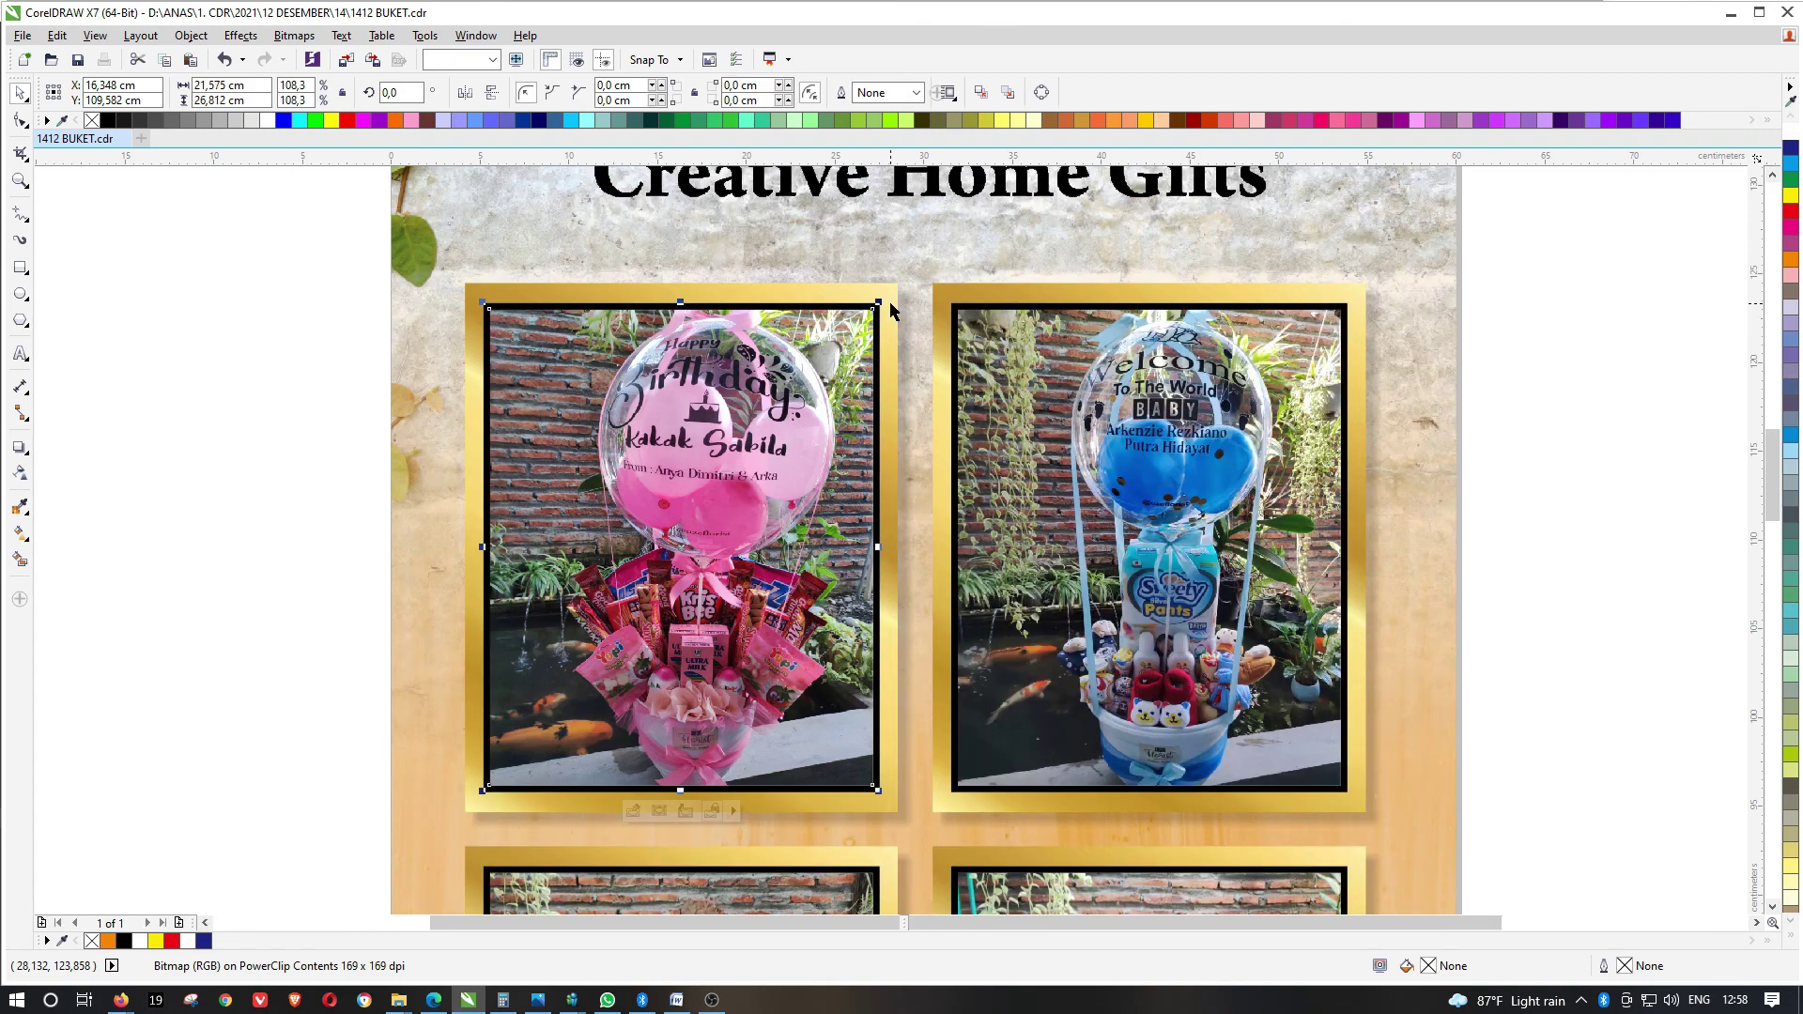
pyautogui.press('F4')
pyautogui.click(1283, 389)
pyautogui.press('F9')
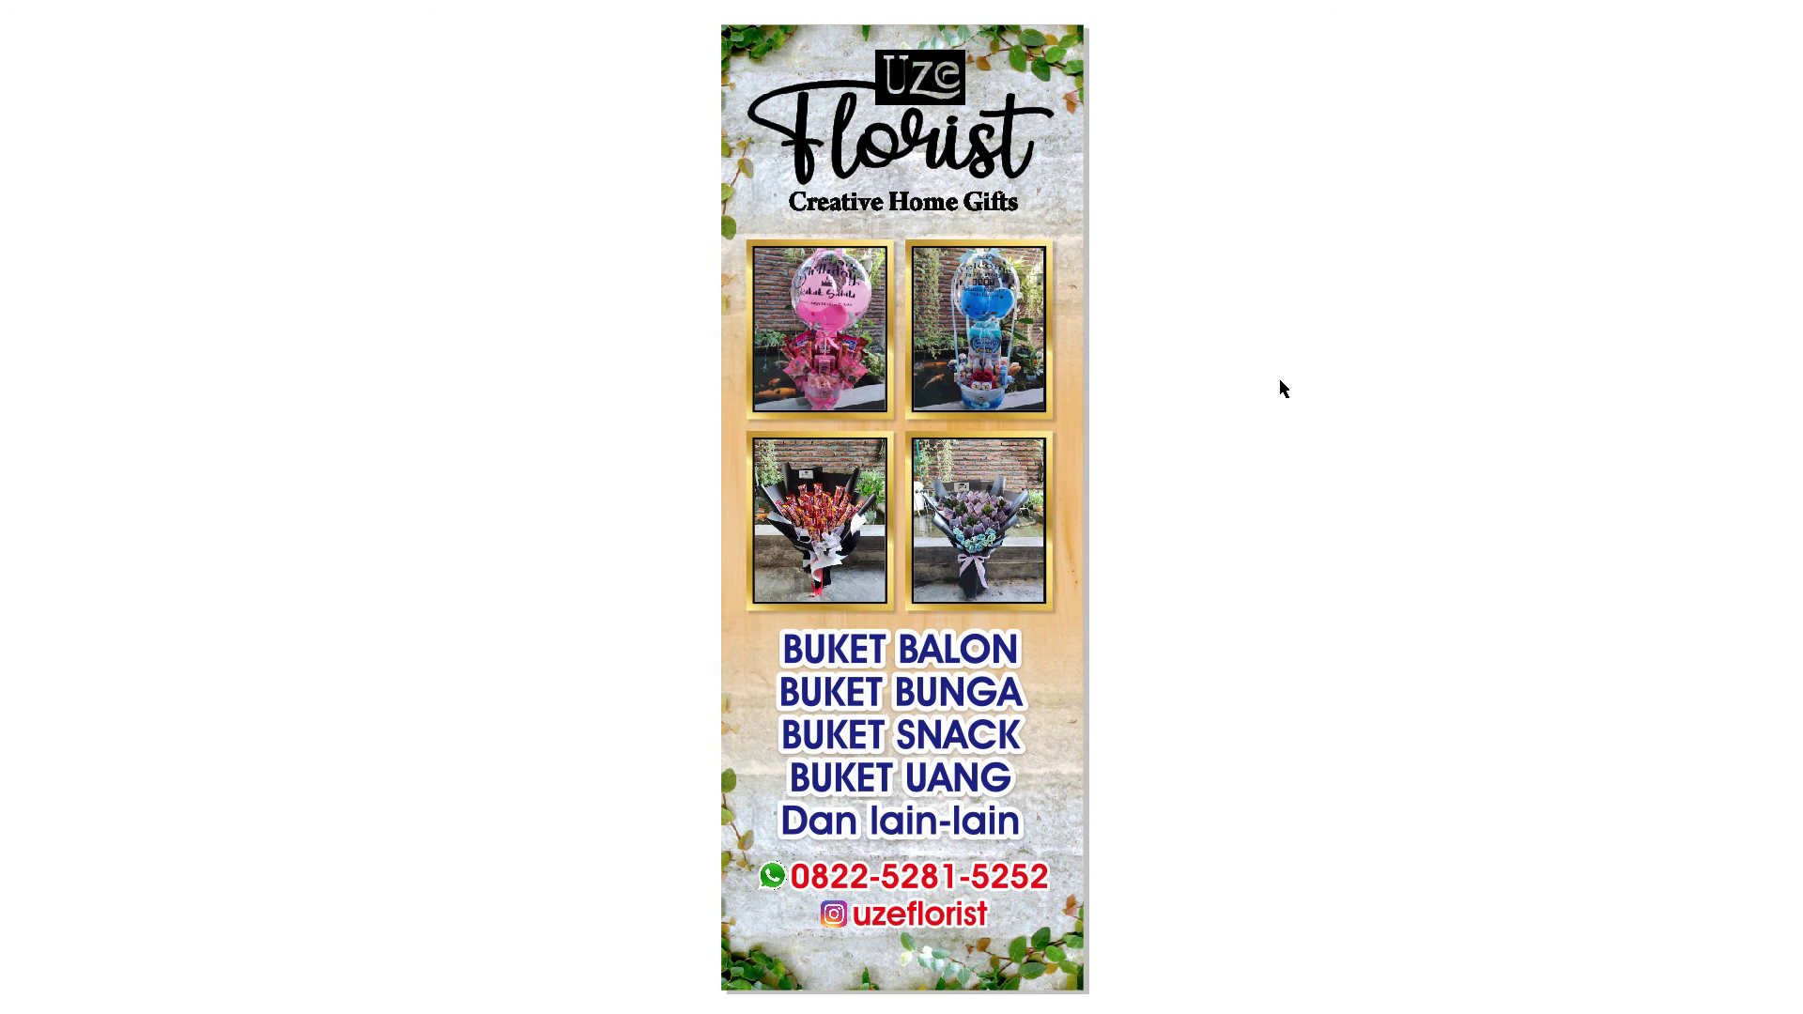
pyautogui.press('Escape')
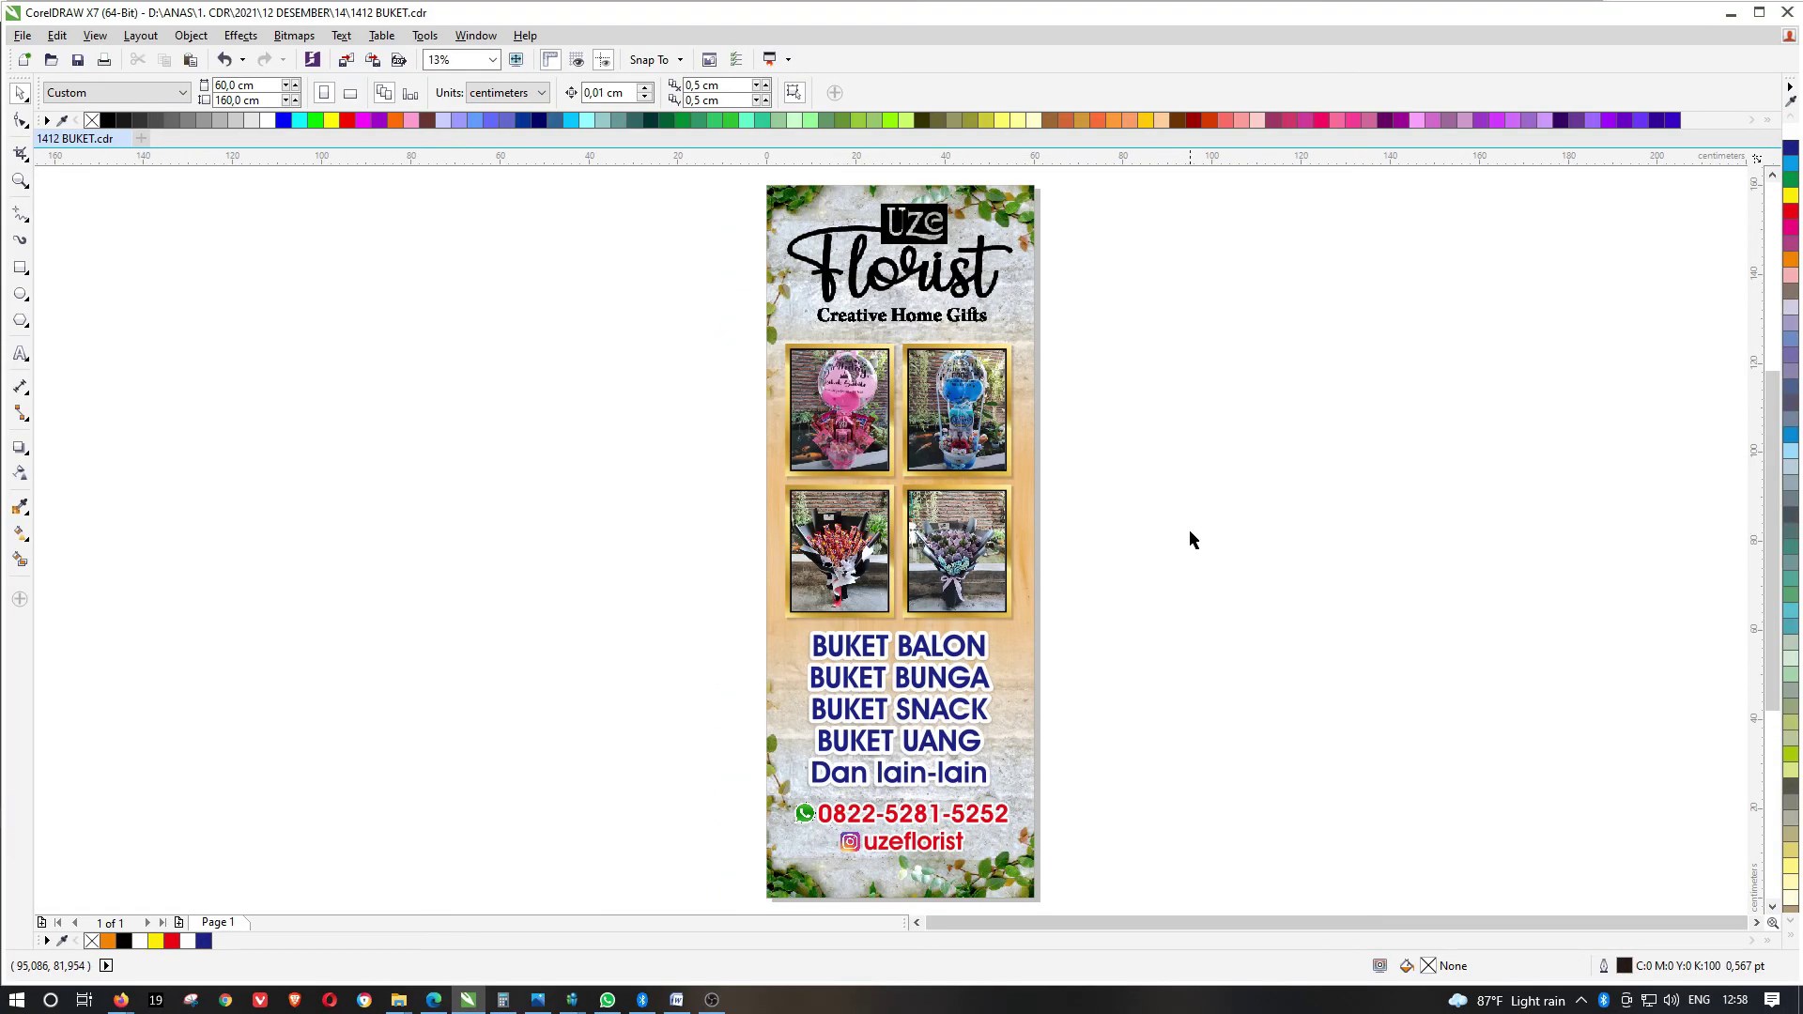